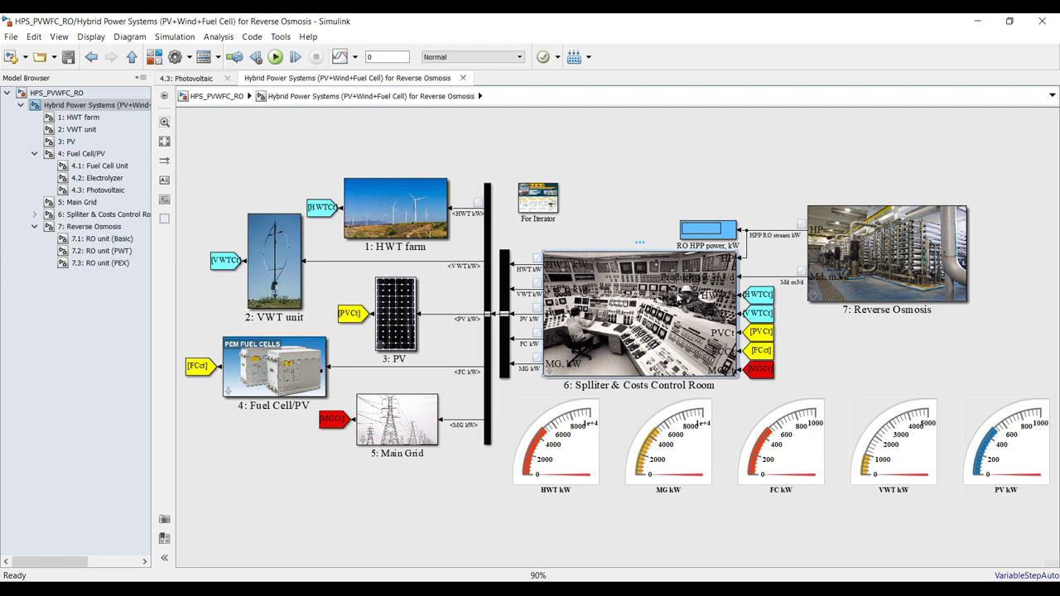
pyautogui.moveTo(182, 142); pyautogui.dragTo(456, 505)
pyautogui.click(682, 554)
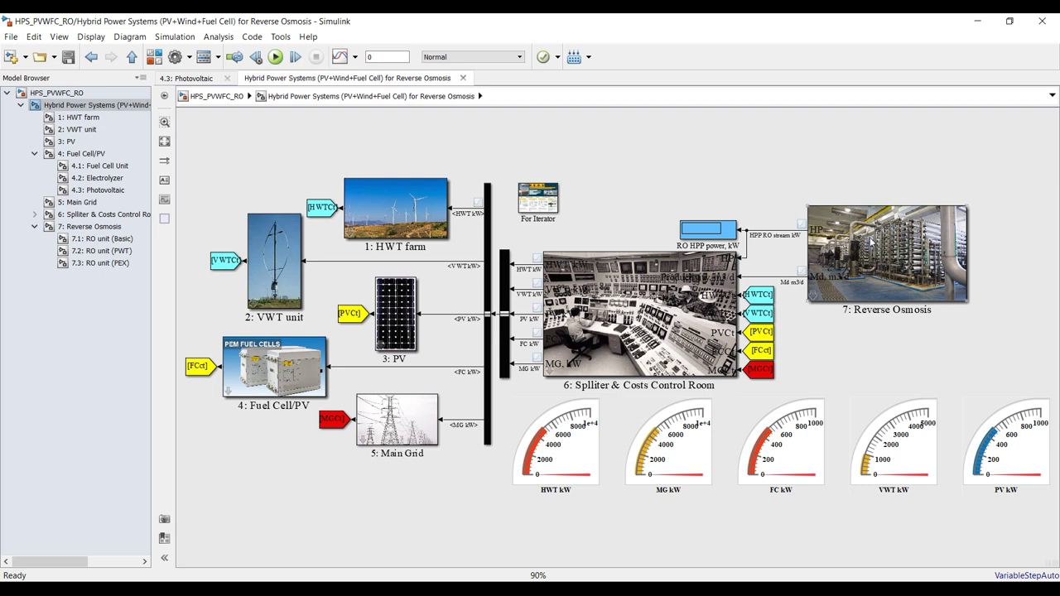
pyautogui.moveTo(1042, 172); pyautogui.dragTo(820, 173)
# Step: Open the Reverse Osmosis block's parameters and choose RO Basic Configuration as the RO plant type
pyautogui.click(887, 223)
pyautogui.doubleClick(887, 224)
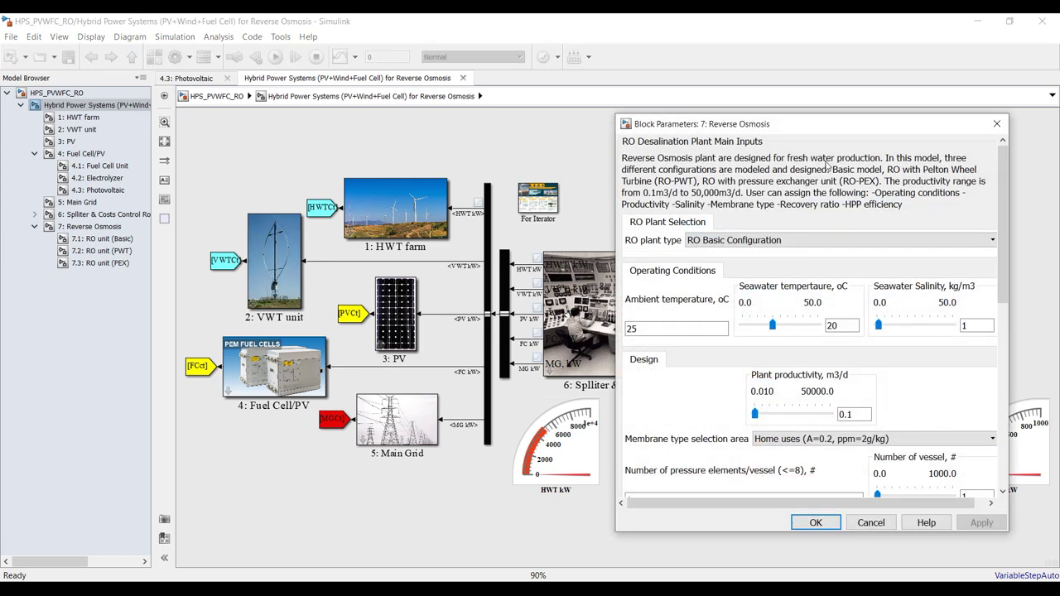
pyautogui.moveTo(841, 32); pyautogui.dragTo(636, 57)
pyautogui.click(787, 172)
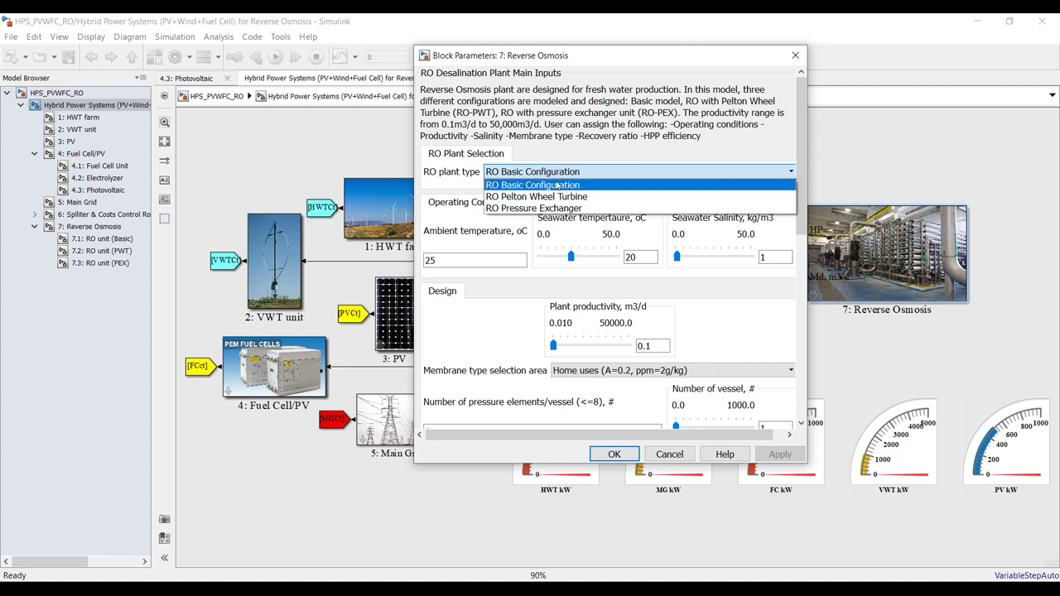
pyautogui.click(558, 185)
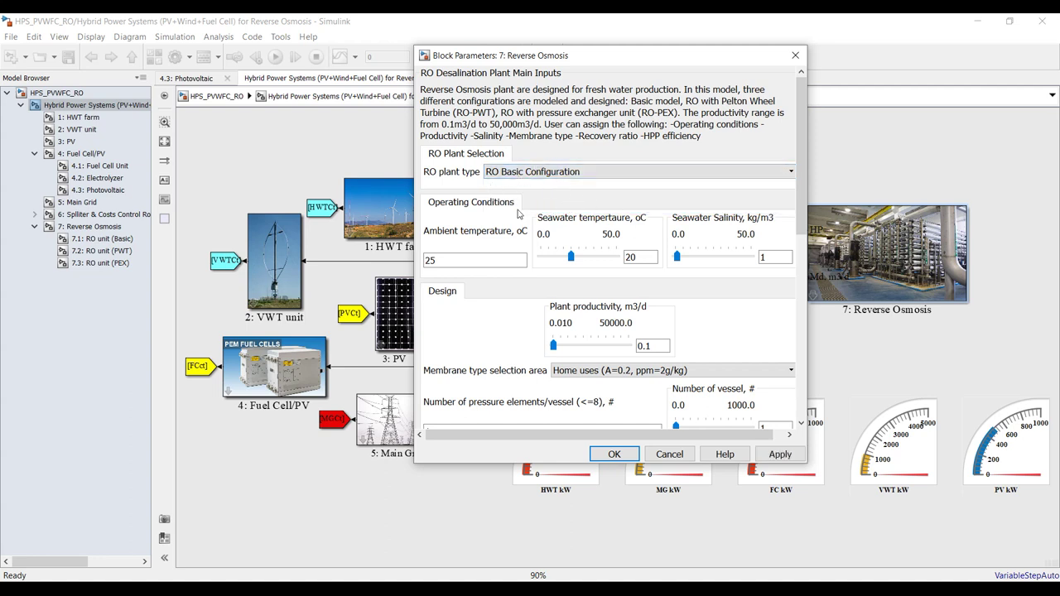
# Step: Widen the parameters dialog, then set the seawater salinity to 45 kg/m3 and apply it
pyautogui.doubleClick(452, 259)
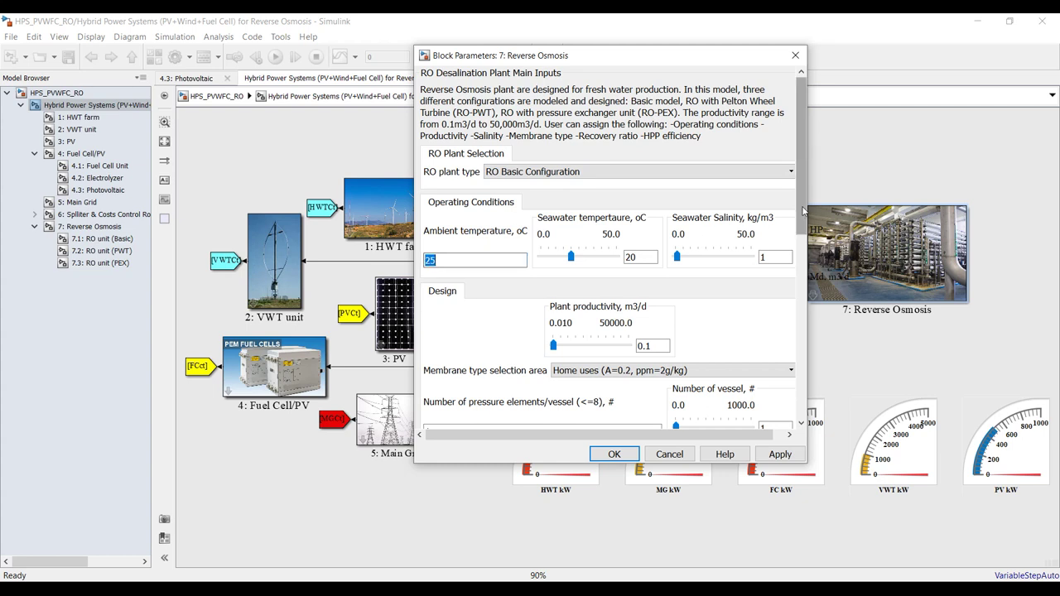
pyautogui.moveTo(806, 211); pyautogui.dragTo(861, 211)
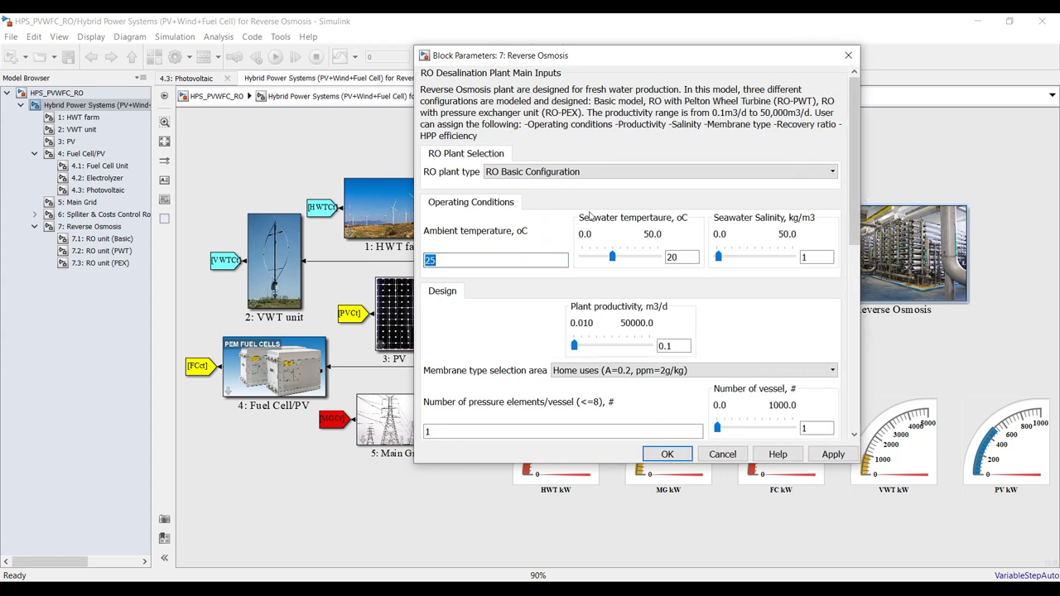
pyautogui.doubleClick(689, 258)
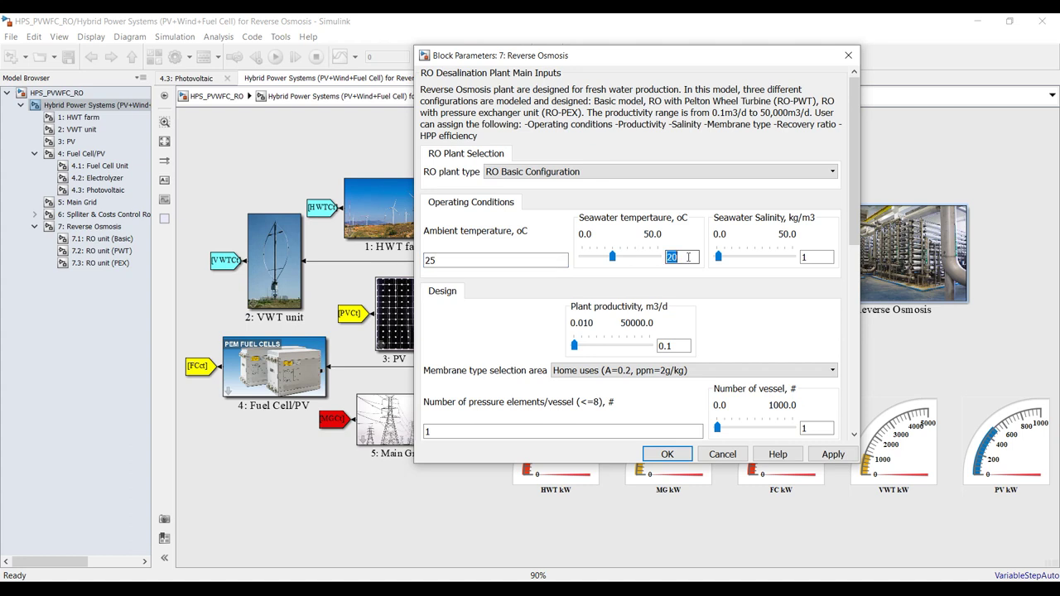
pyautogui.doubleClick(823, 256)
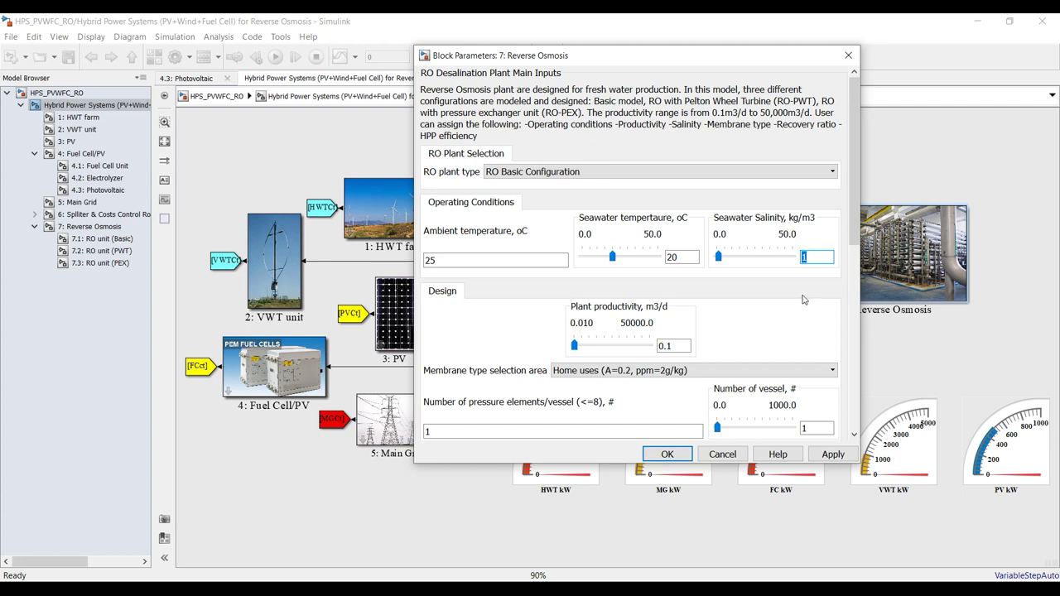
pyautogui.write('45')
pyautogui.click(830, 455)
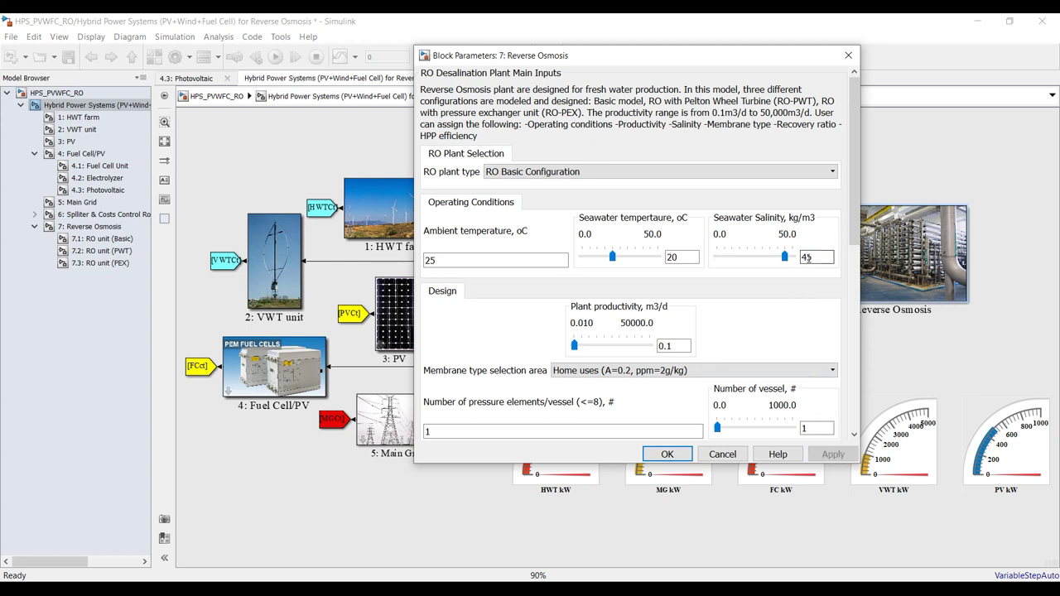
# Step: Set the RO plant productivity to 1500 m3/d and apply the change
pyautogui.doubleClick(813, 259)
pyautogui.doubleClick(661, 345)
pyautogui.write('1500')
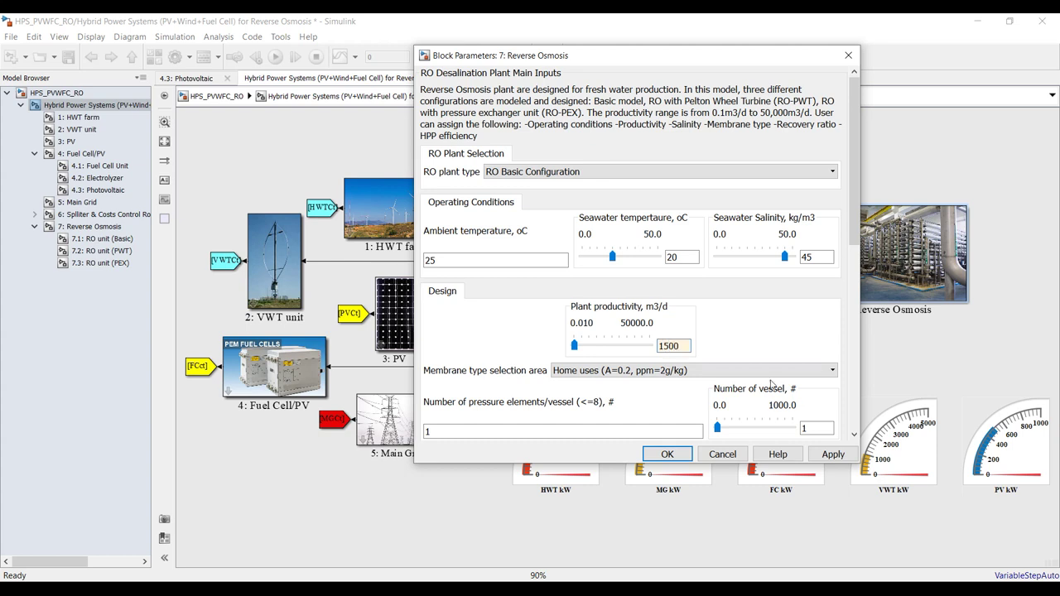
pyautogui.click(838, 464)
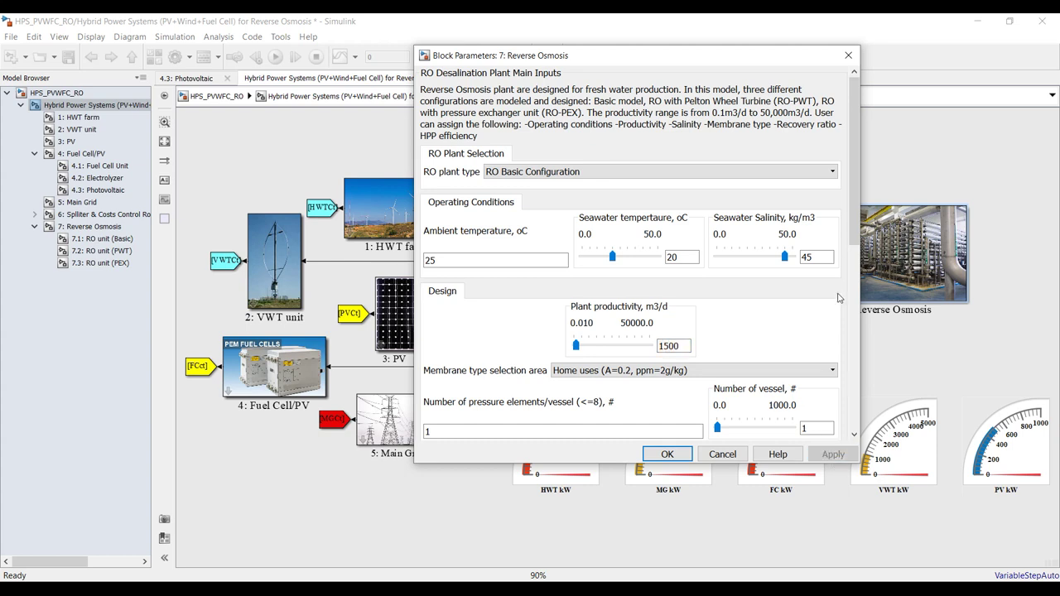
# Step: Choose SW30HR-380 (A=35.3, ppm=32g/kg) as the membrane type
pyautogui.moveTo(854, 222); pyautogui.dragTo(853, 289)
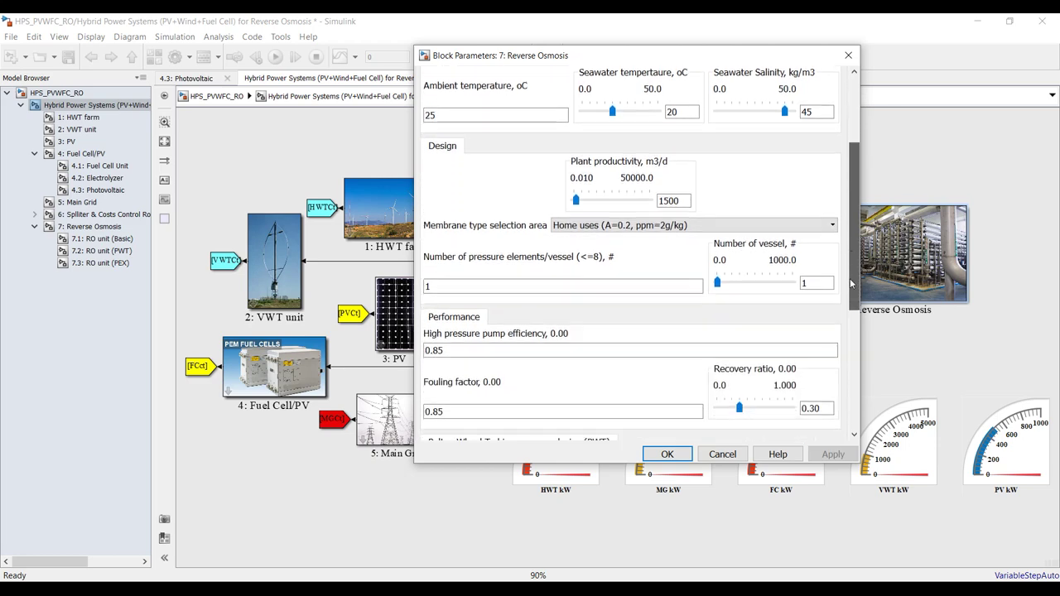
pyautogui.click(703, 225)
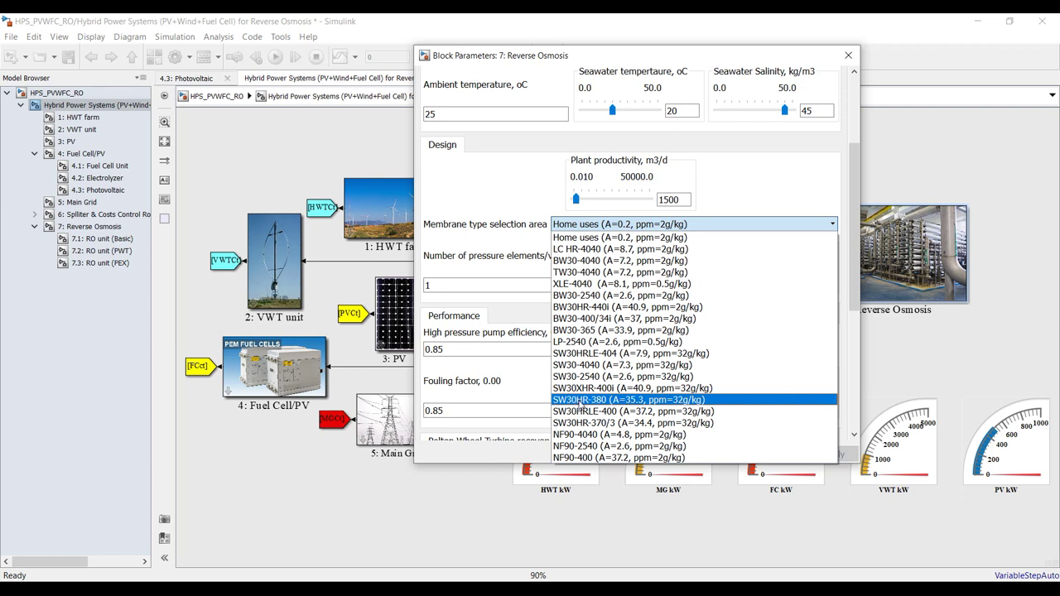
pyautogui.click(578, 401)
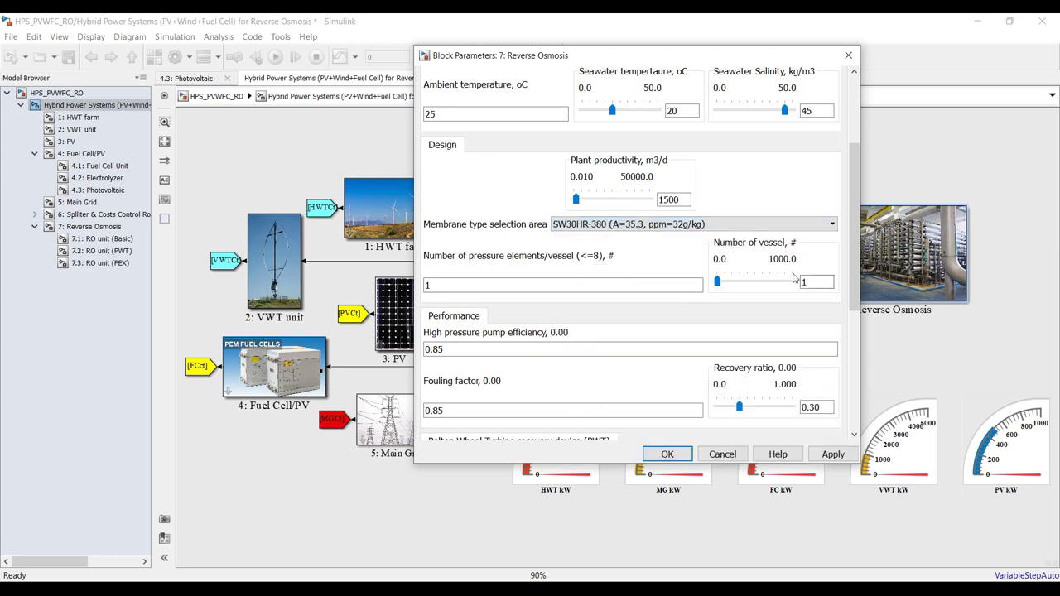
# Step: Set the number of pressure elements per vessel to 7 and the number of vessels to 40
pyautogui.doubleClick(532, 291)
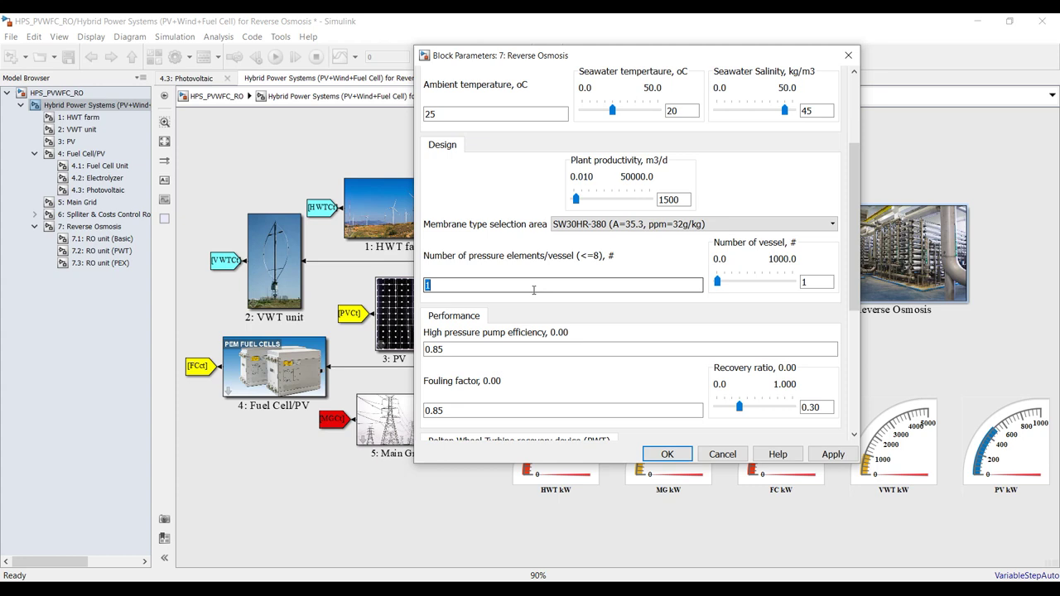
pyautogui.write('7')
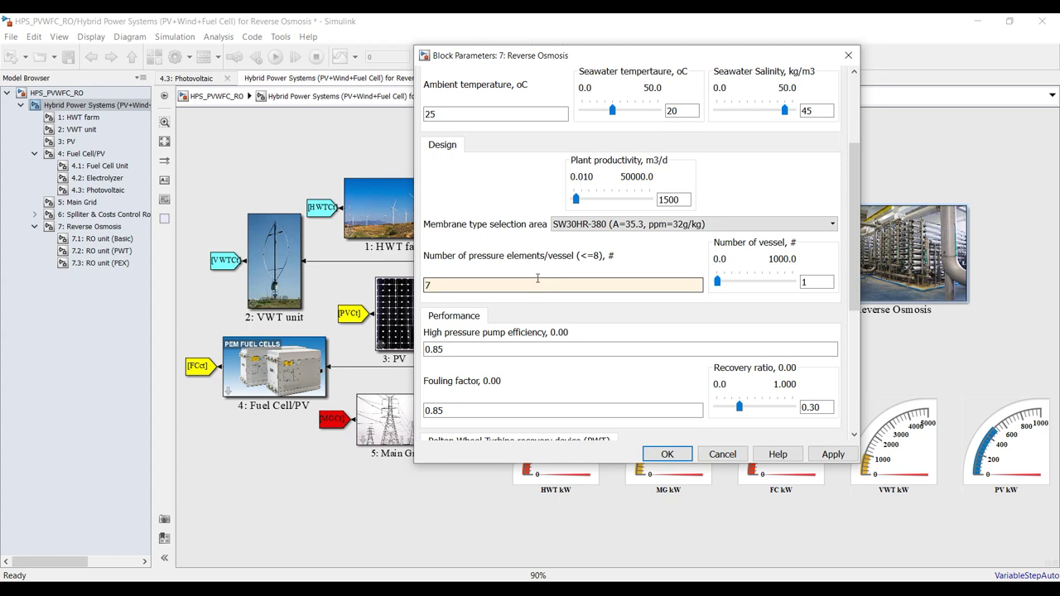
pyautogui.doubleClick(818, 282)
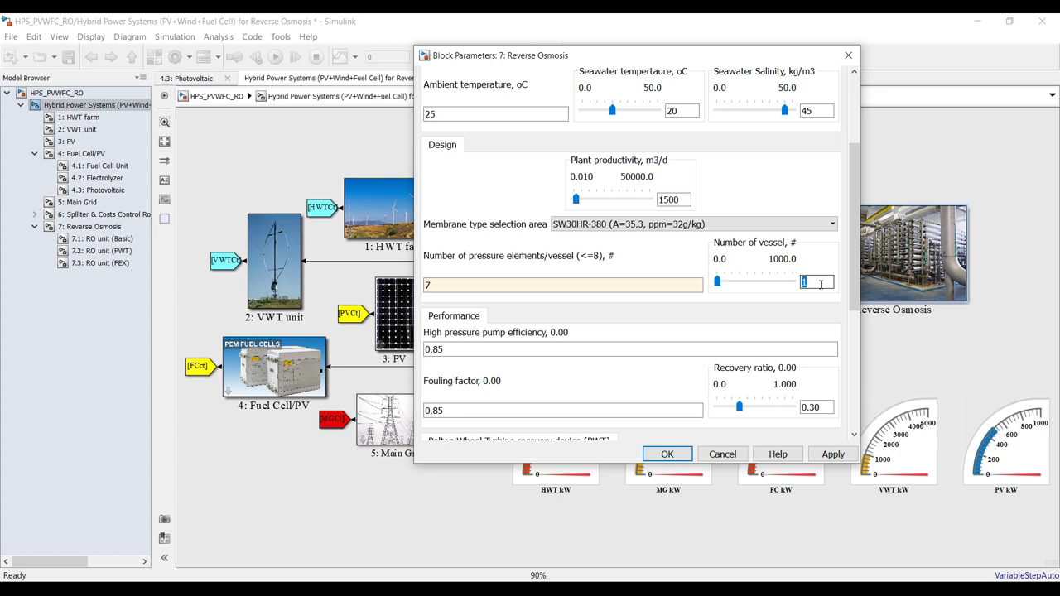
# Step: Review the RO plant's performance settings and the Pelton Wheel Turbine and Pressure Exchanger parameters
pyautogui.doubleClick(527, 349)
pyautogui.moveTo(854, 279); pyautogui.dragTo(851, 339)
pyautogui.doubleClick(816, 254)
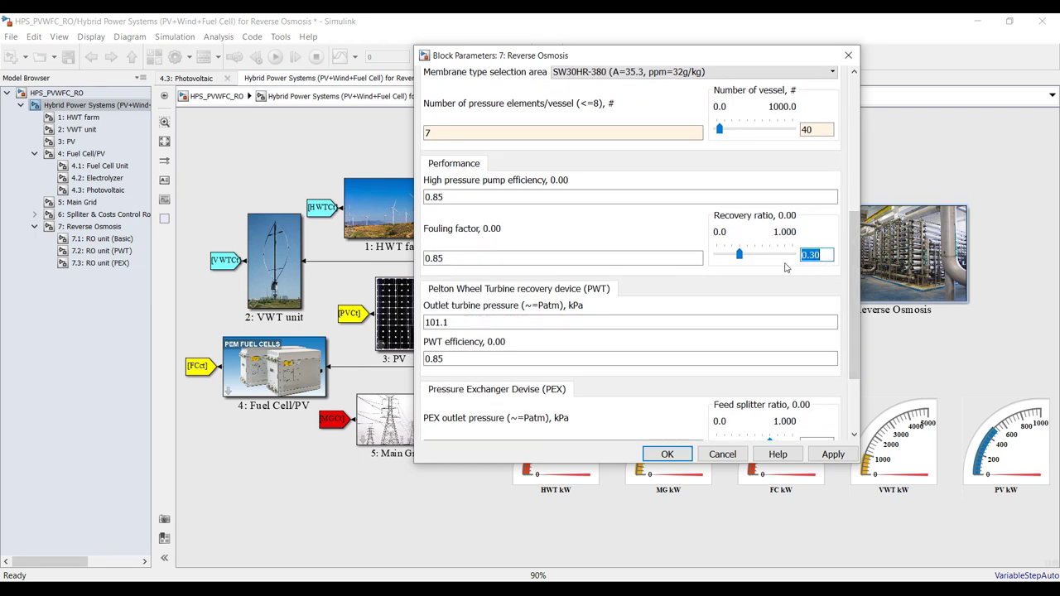
pyautogui.doubleClick(585, 258)
pyautogui.moveTo(850, 320); pyautogui.dragTo(852, 368)
pyautogui.click(563, 211)
pyautogui.doubleClick(437, 212)
pyautogui.doubleClick(469, 248)
pyautogui.click(475, 338)
pyautogui.doubleClick(474, 337)
pyautogui.doubleClick(825, 331)
pyautogui.click(533, 374)
pyautogui.doubleClick(533, 373)
pyautogui.doubleClick(497, 410)
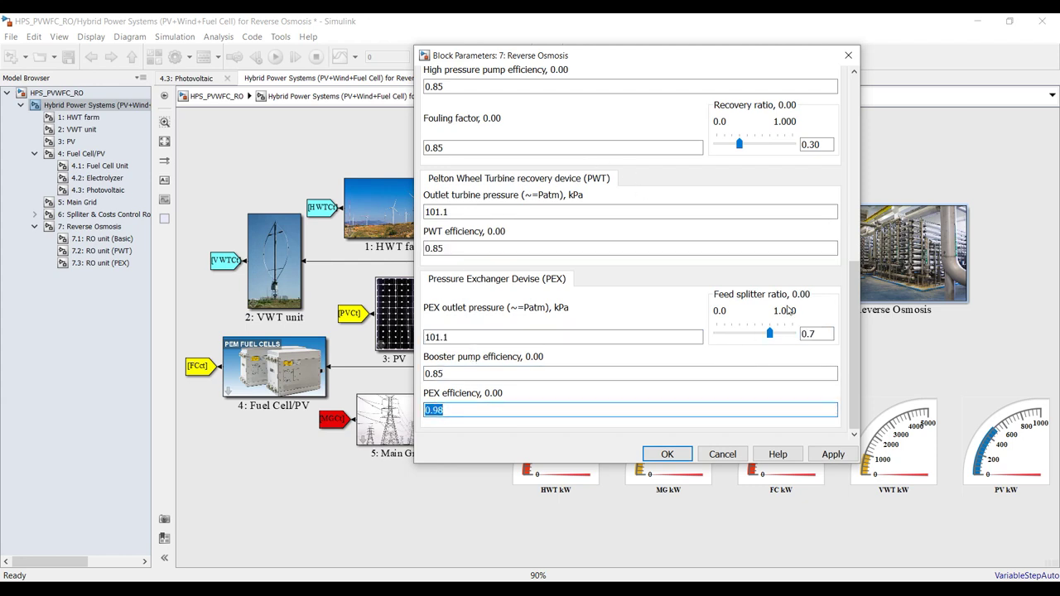
# Step: Apply the Reverse Osmosis block's design parameters and close its dialog
pyautogui.moveTo(854, 346); pyautogui.dragTo(853, 157)
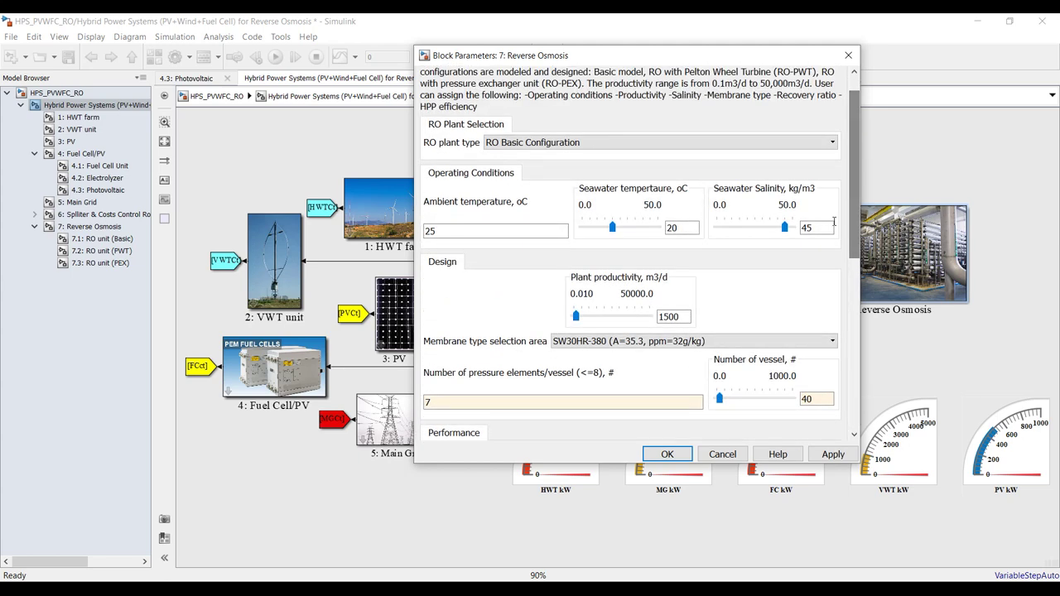
pyautogui.click(822, 458)
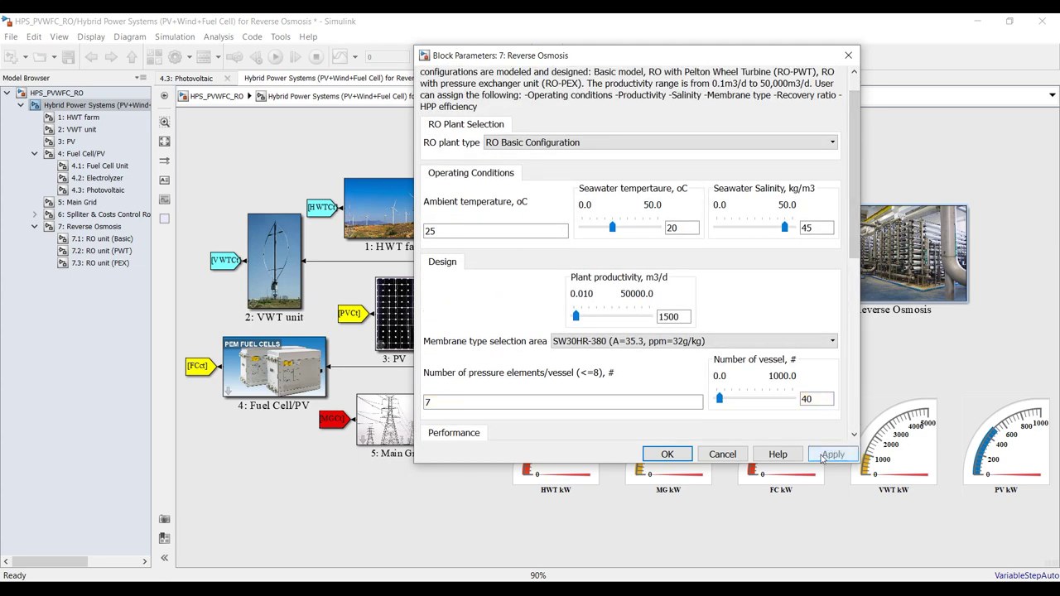
pyautogui.click(684, 458)
pyautogui.click(548, 439)
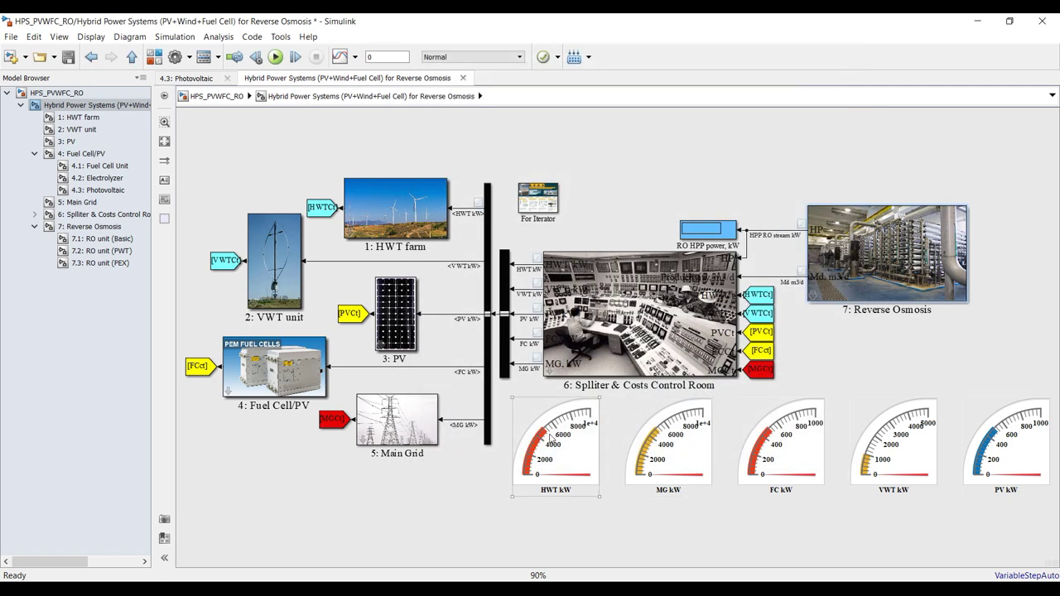
pyautogui.click(782, 439)
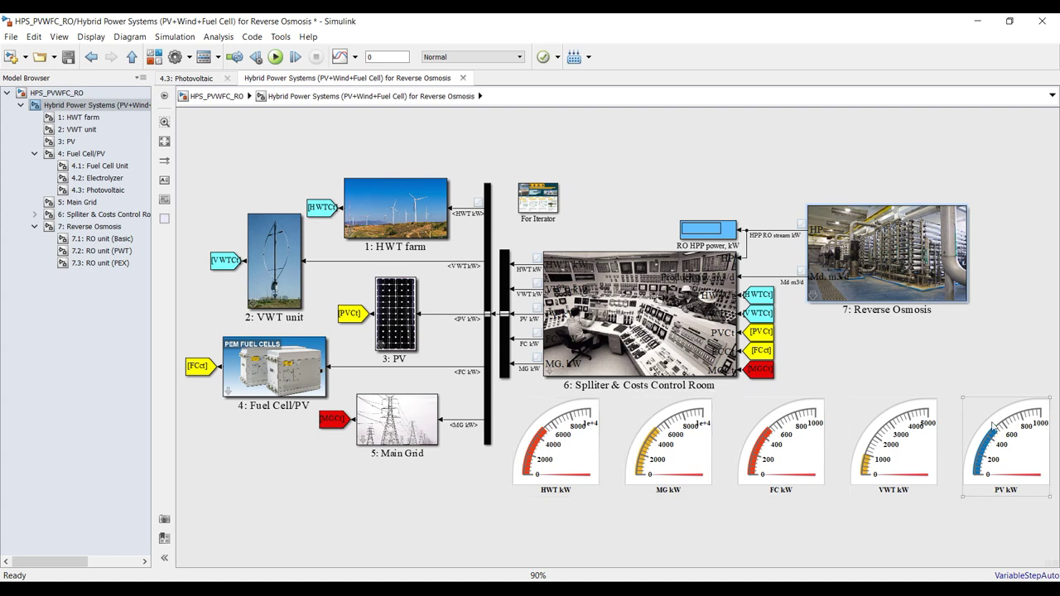
pyautogui.click(733, 534)
pyautogui.moveTo(741, 523); pyautogui.dragTo(1051, 395)
# Step: Set the maximum of the FC kW gauge to 2000
pyautogui.click(758, 450)
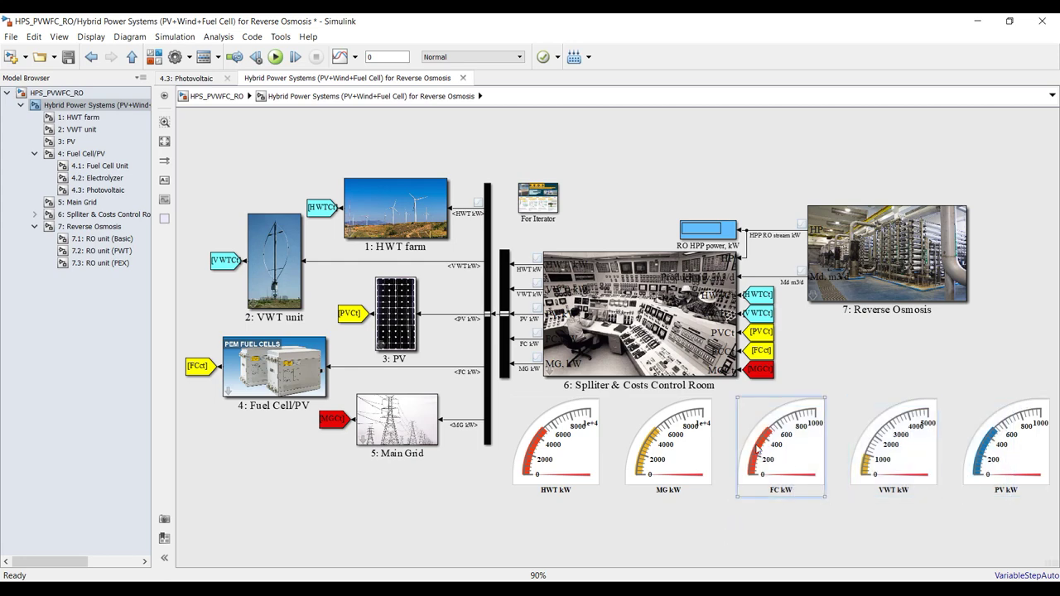
pyautogui.doubleClick(758, 449)
pyautogui.doubleClick(727, 387)
pyautogui.write('2000')
pyautogui.press('Return')
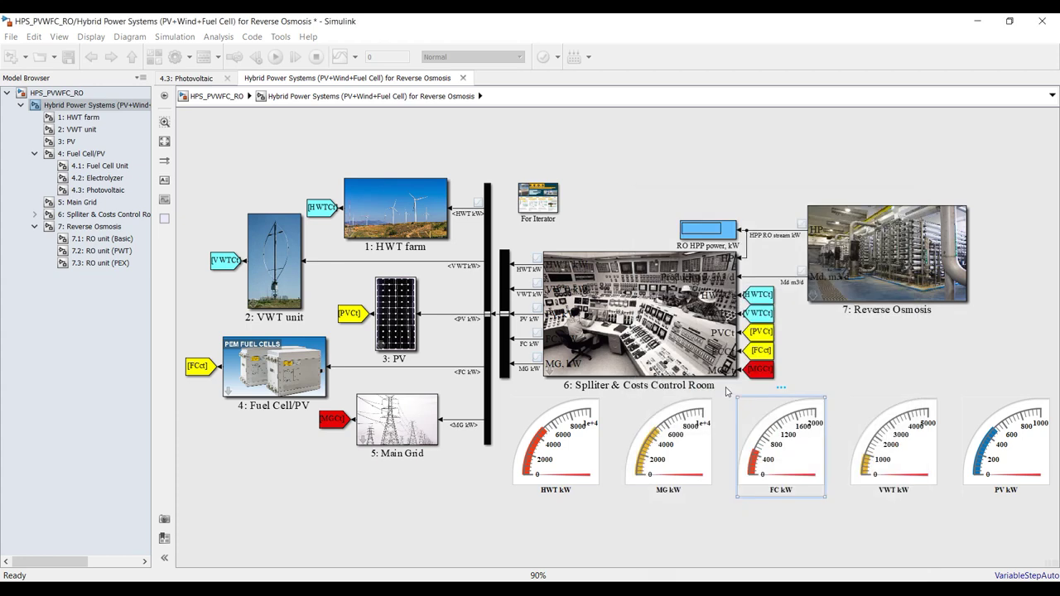
# Step: Set the maximum of the PV kW gauge to 2000, apply it and close the gauge's dialog
pyautogui.click(907, 445)
pyautogui.click(907, 445)
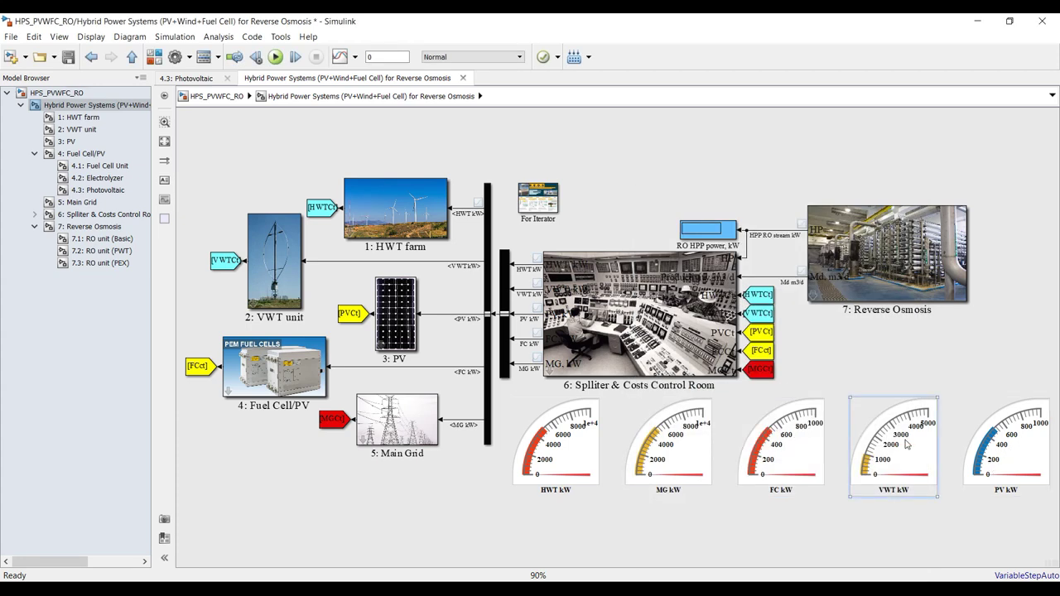
pyautogui.doubleClick(1000, 445)
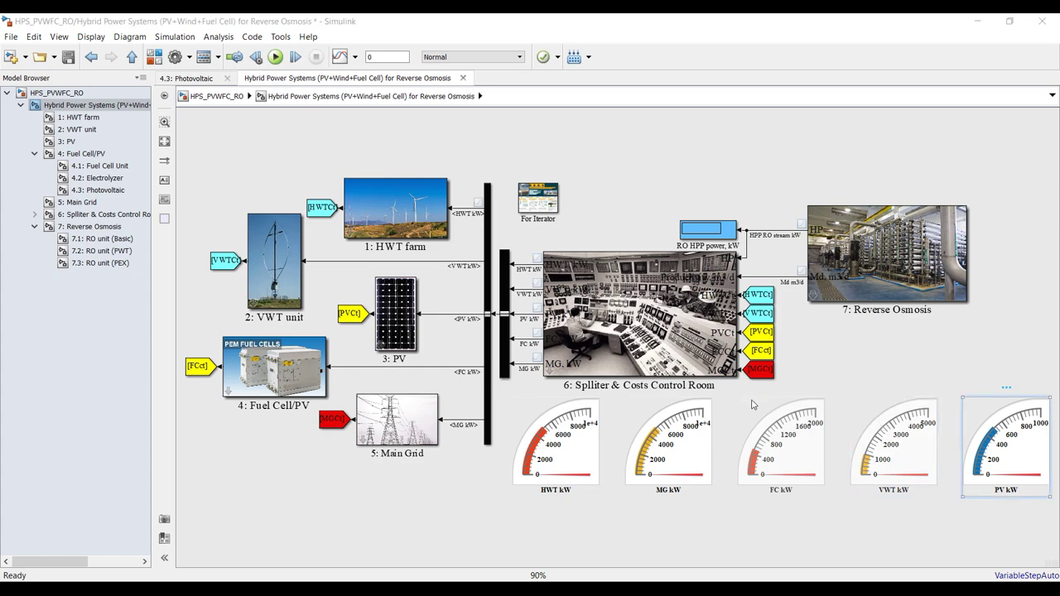
pyautogui.click(539, 280)
pyautogui.doubleClick(480, 280)
pyautogui.write('2')
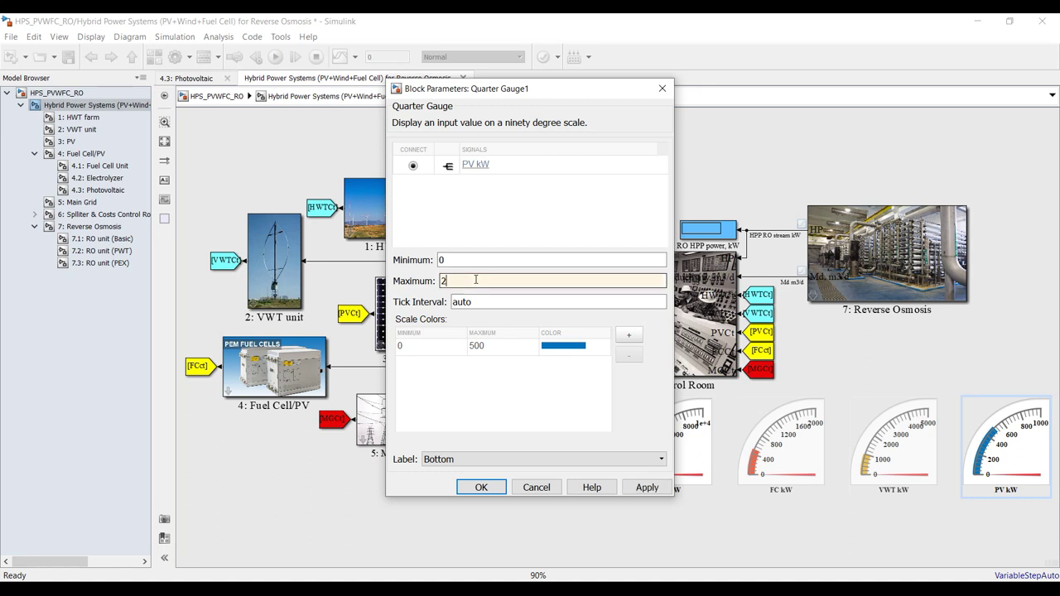
pyautogui.write('000')
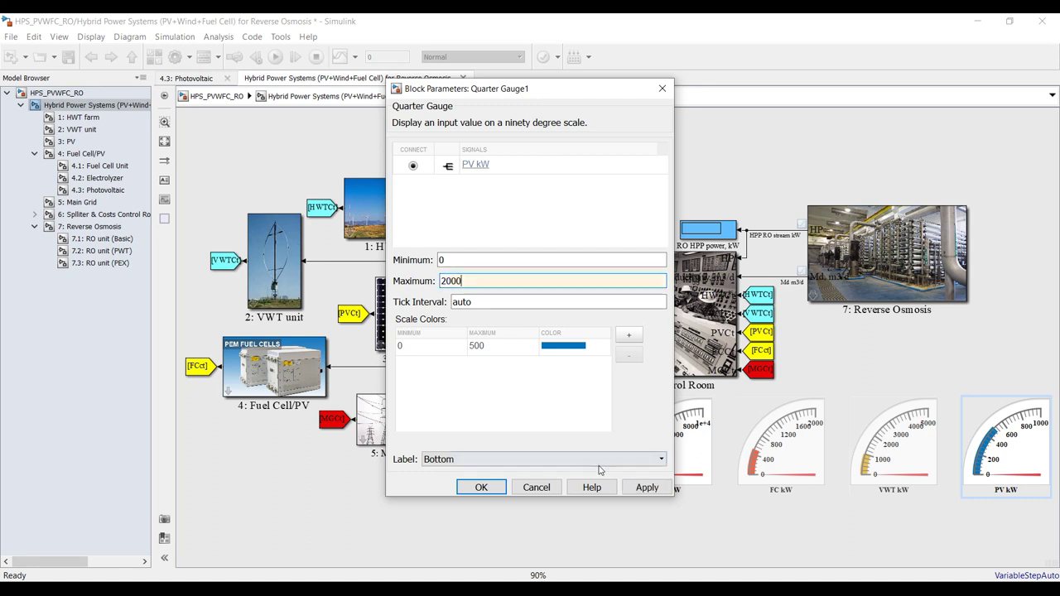
pyautogui.click(646, 487)
pyautogui.click(489, 487)
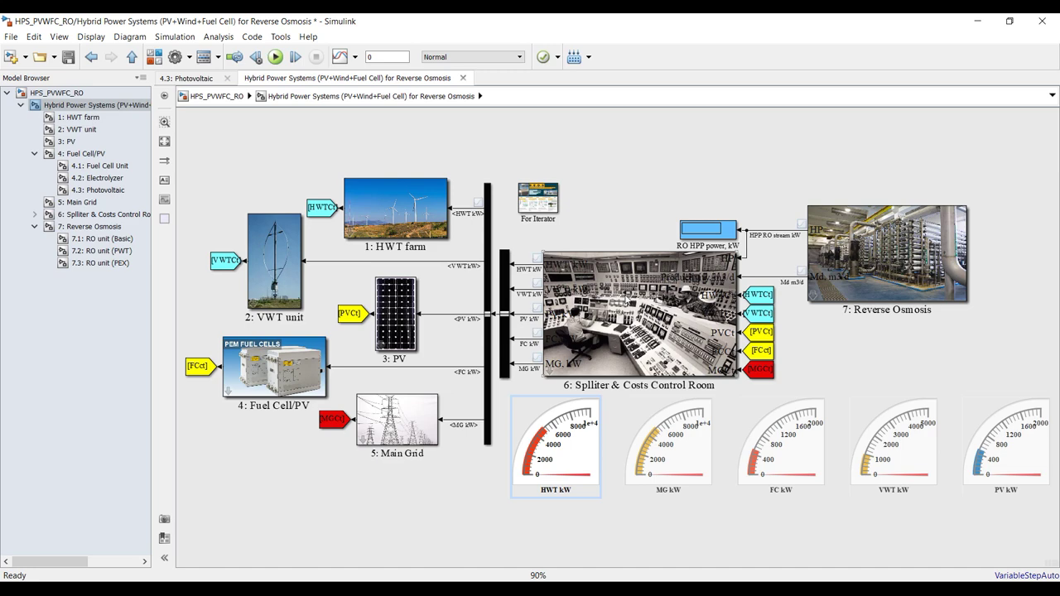
# Step: Open the parameters of the Splitter & Costs Control Room block and set the load condition to PV/HWT Load
pyautogui.doubleClick(667, 306)
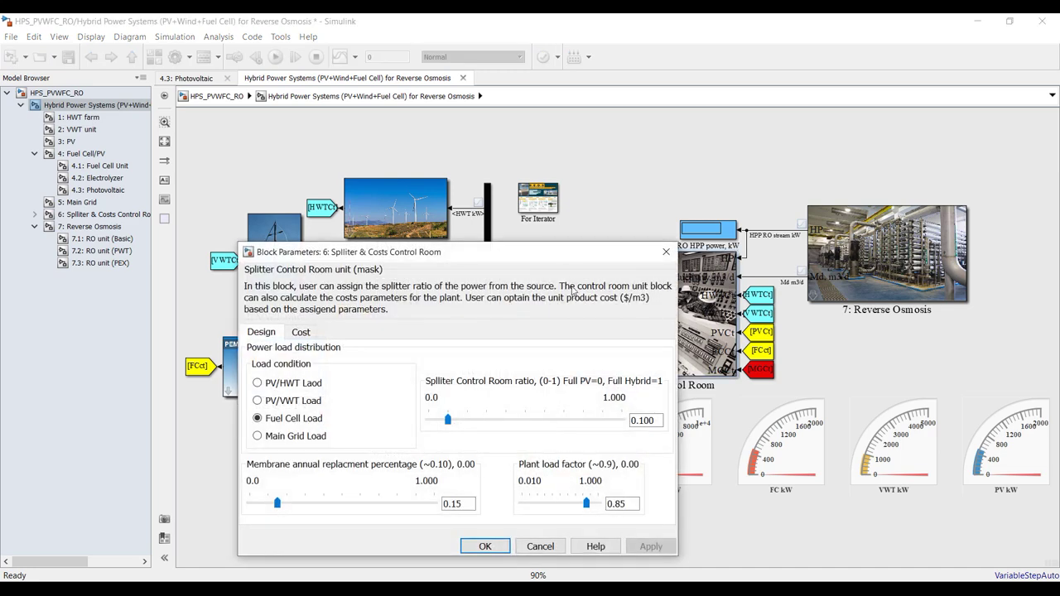
pyautogui.moveTo(555, 252); pyautogui.dragTo(566, 102)
pyautogui.click(307, 234)
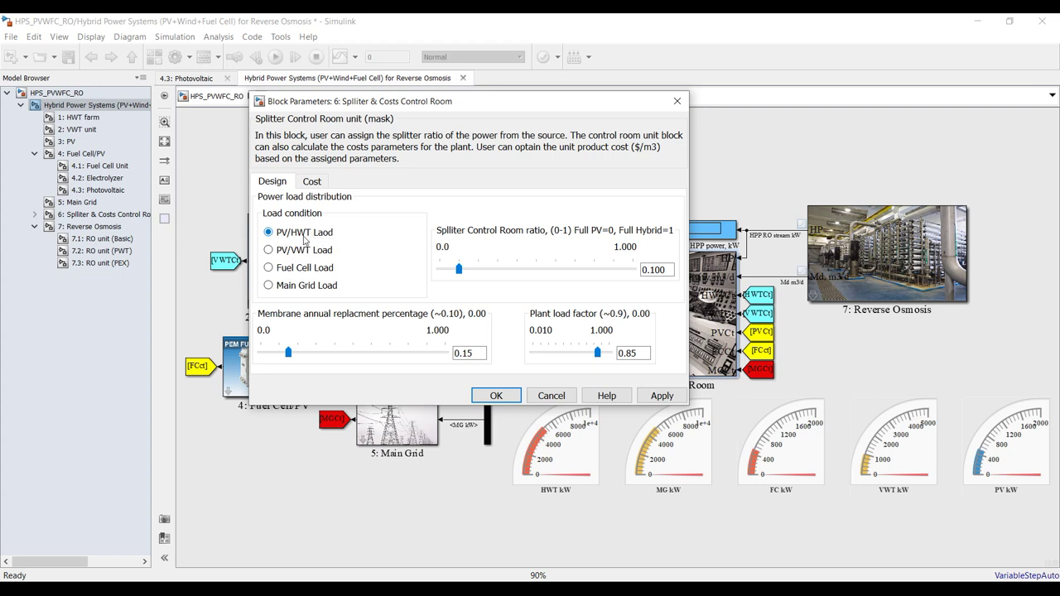
pyautogui.click(305, 251)
pyautogui.click(278, 274)
pyautogui.click(298, 285)
pyautogui.click(301, 272)
pyautogui.click(302, 250)
pyautogui.click(288, 275)
pyautogui.click(283, 239)
# Step: Set the splitter control room ratio to 0.500
pyautogui.moveTo(454, 271); pyautogui.dragTo(545, 273)
pyautogui.moveTo(543, 271); pyautogui.dragTo(432, 273)
pyautogui.moveTo(440, 270); pyautogui.dragTo(536, 268)
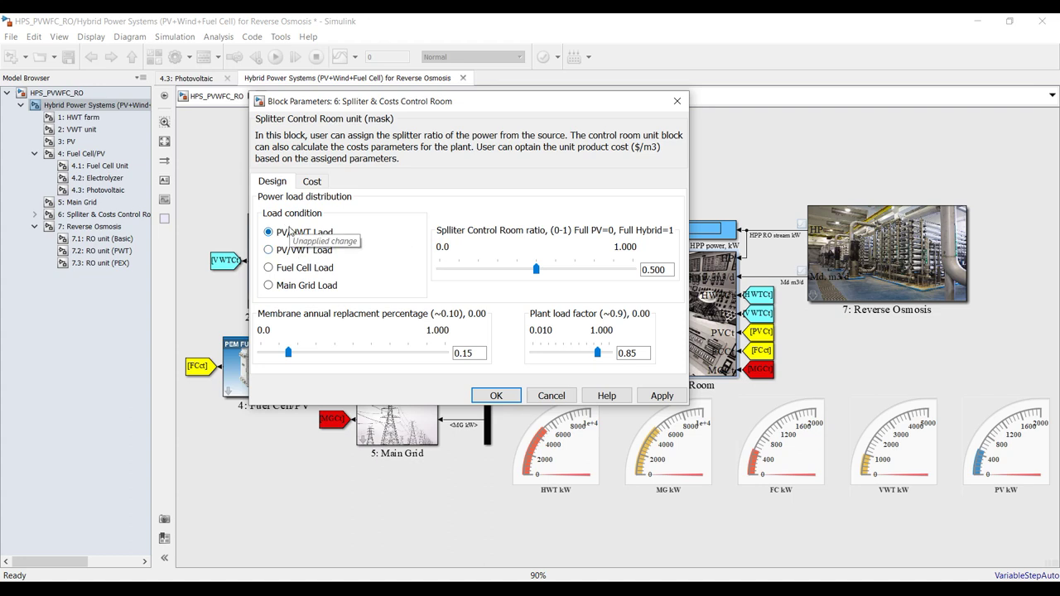
# Step: Check the membrane annual replacement percentage and the plant load factor
pyautogui.doubleClick(627, 353)
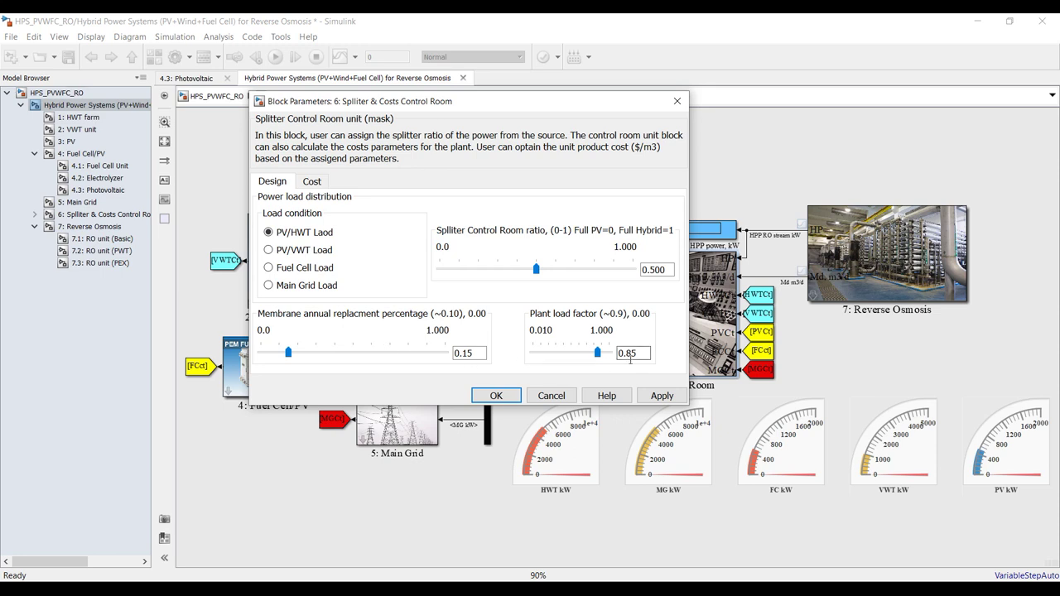
pyautogui.doubleClick(468, 355)
pyautogui.doubleClick(627, 353)
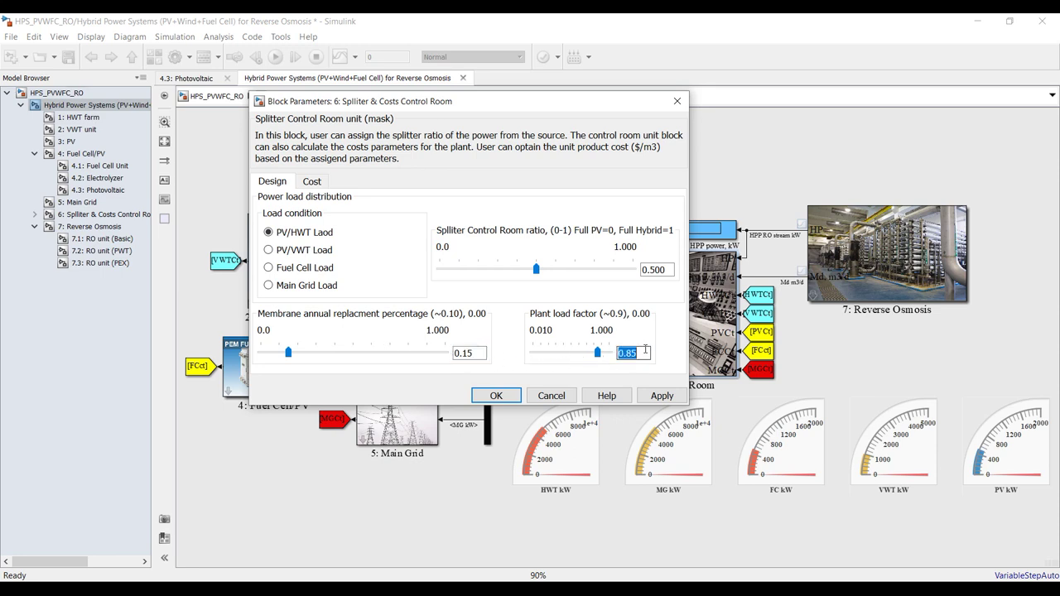
# Step: Review the membrane annual replacement percentage, direct capital costs and specific labor costs, and apply the control room settings
pyautogui.doubleClick(478, 351)
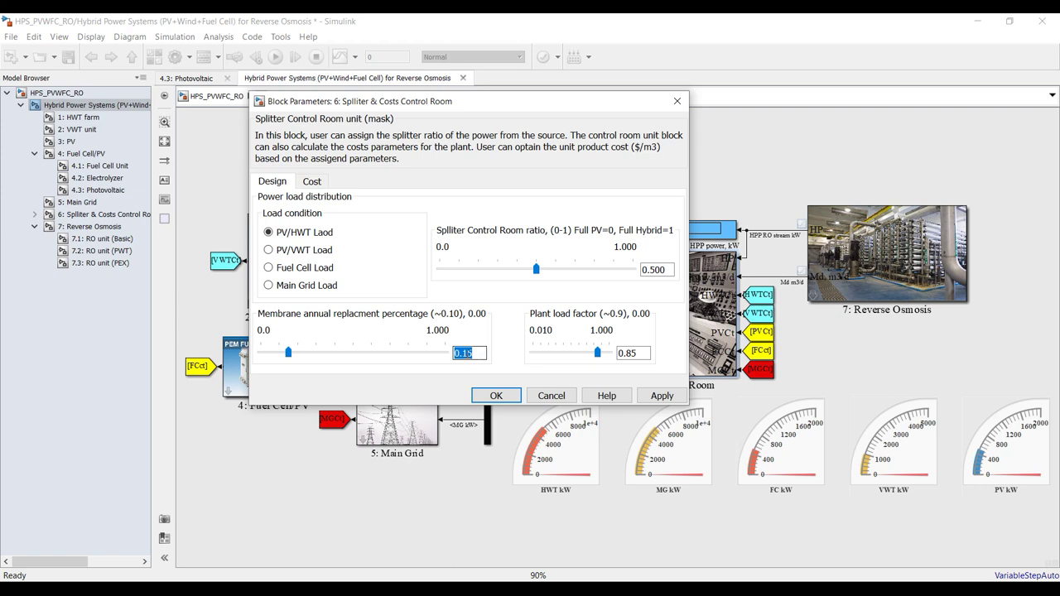
pyautogui.click(311, 182)
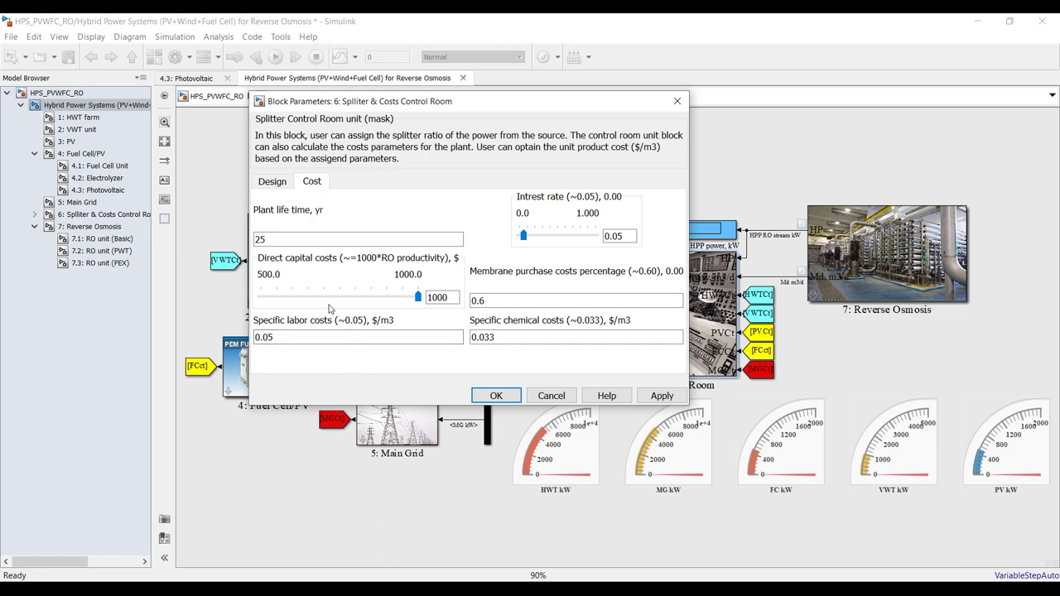
pyautogui.click(442, 297)
pyautogui.press('Tab')
pyautogui.press('Tab')
pyautogui.press('Tab')
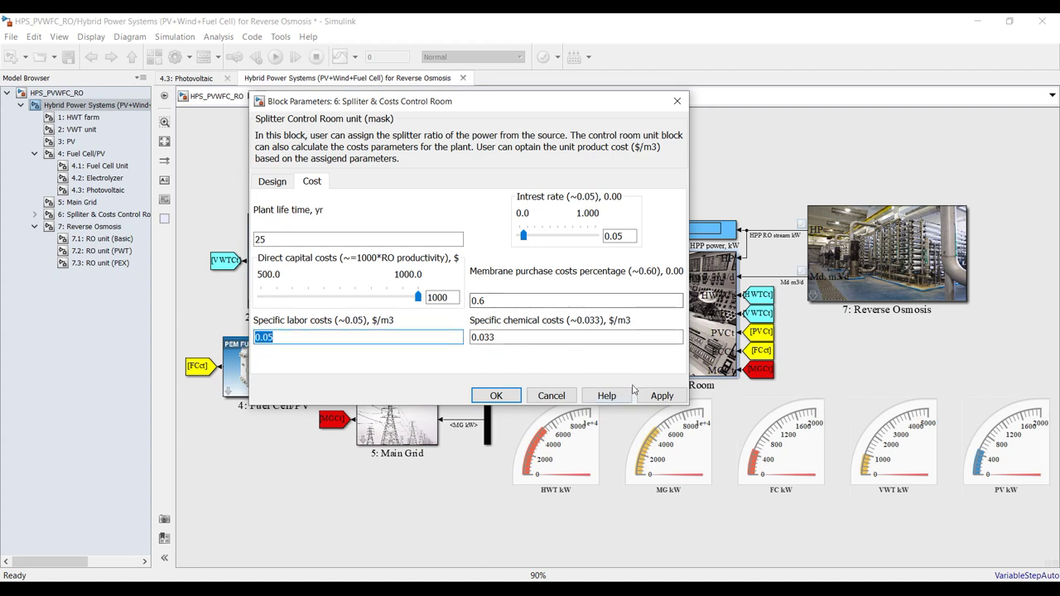
pyautogui.click(659, 395)
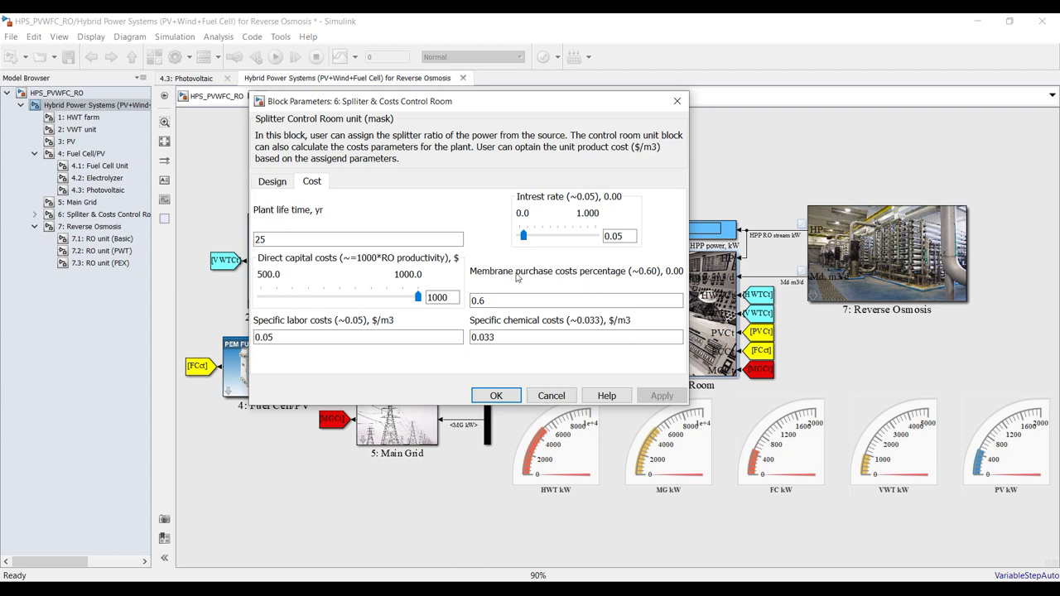
# Step: Check the specific labor costs and membrane purchase costs percentage, and close the control room parameters
pyautogui.doubleClick(382, 335)
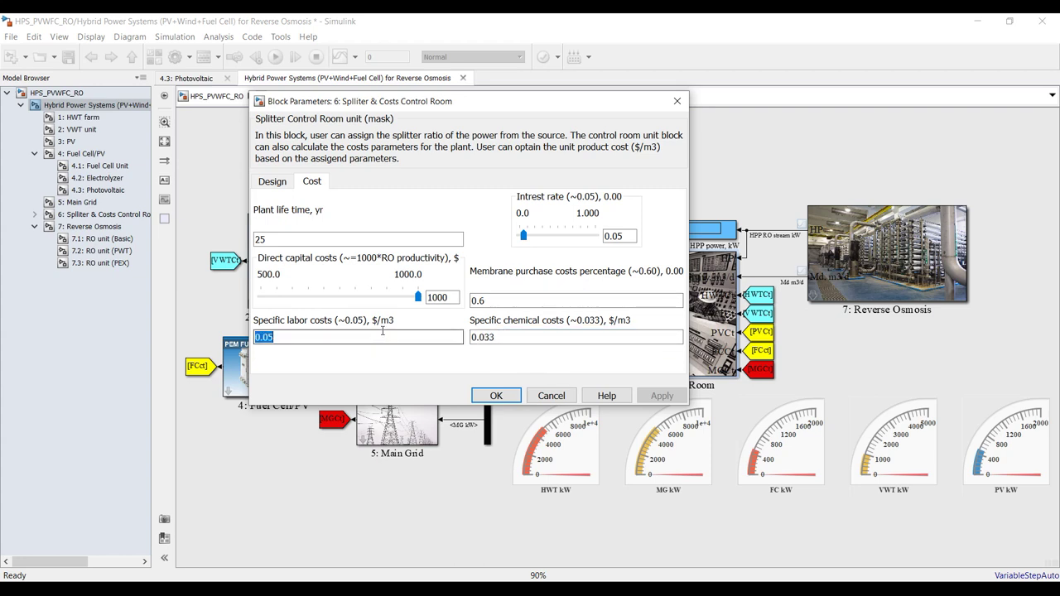
pyautogui.doubleClick(515, 302)
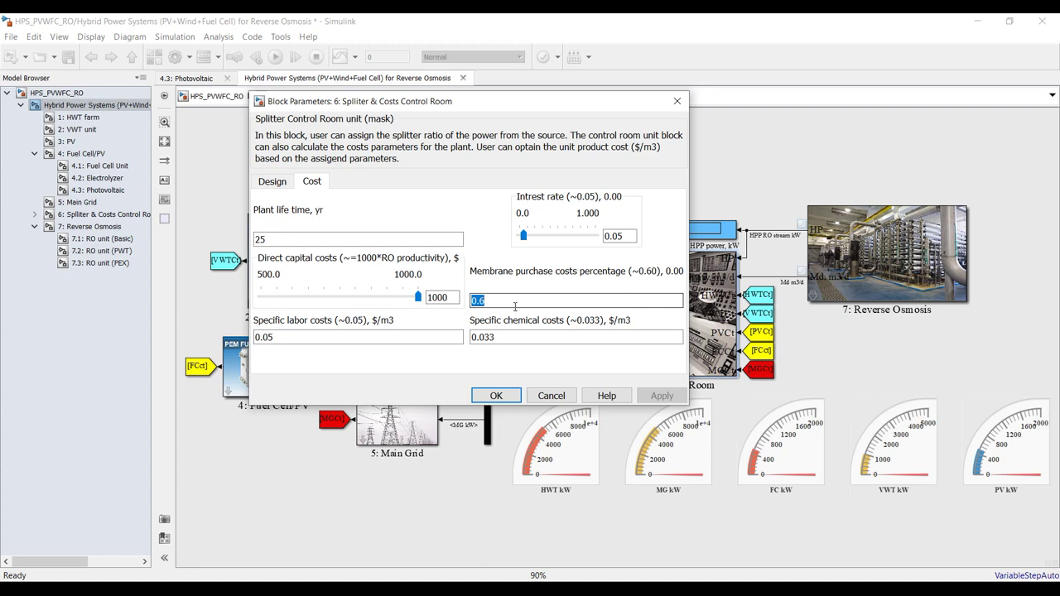
pyautogui.click(495, 398)
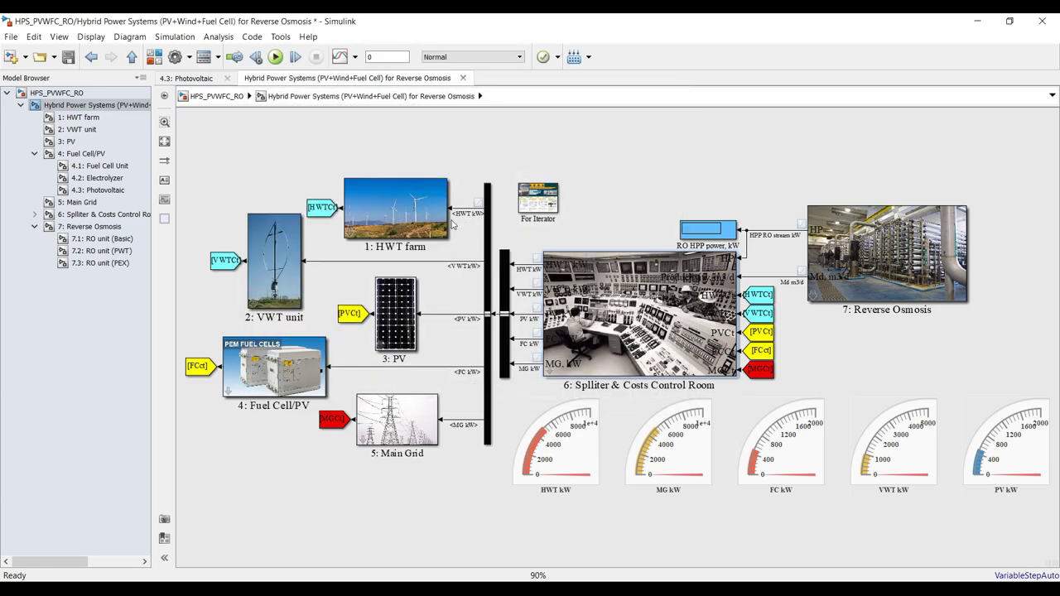
# Step: Check the operating conditions and the power per HWT unit in the HWT farm block's parameters
pyautogui.click(374, 195)
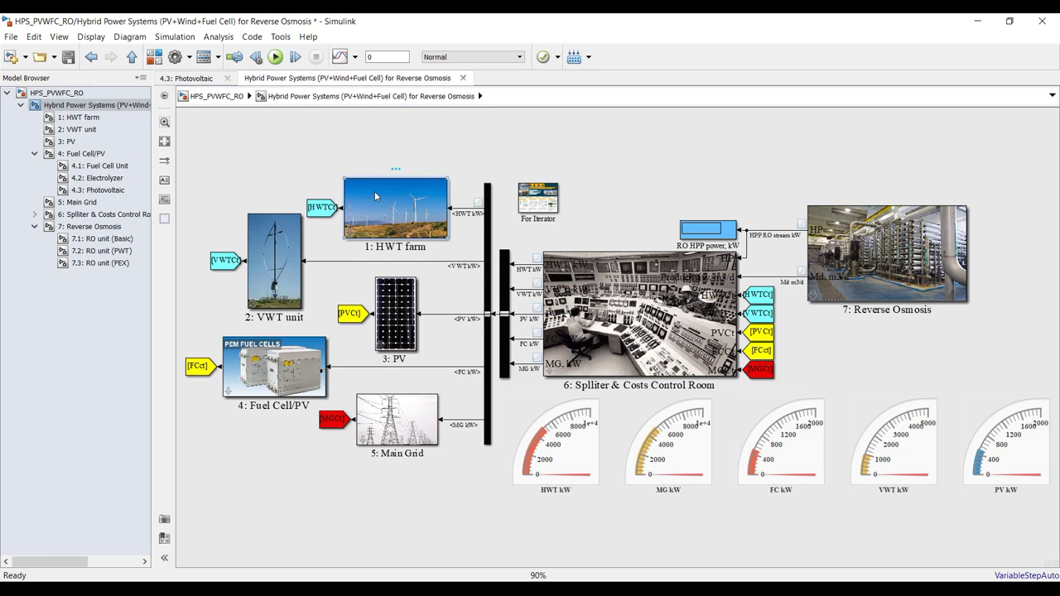
pyautogui.click(385, 304)
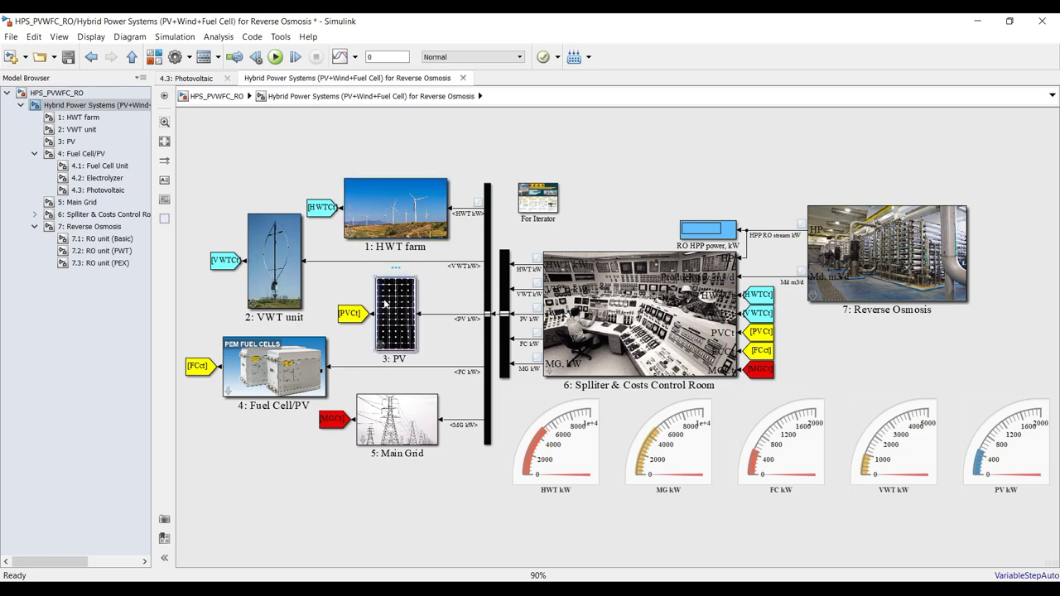
pyautogui.doubleClick(398, 198)
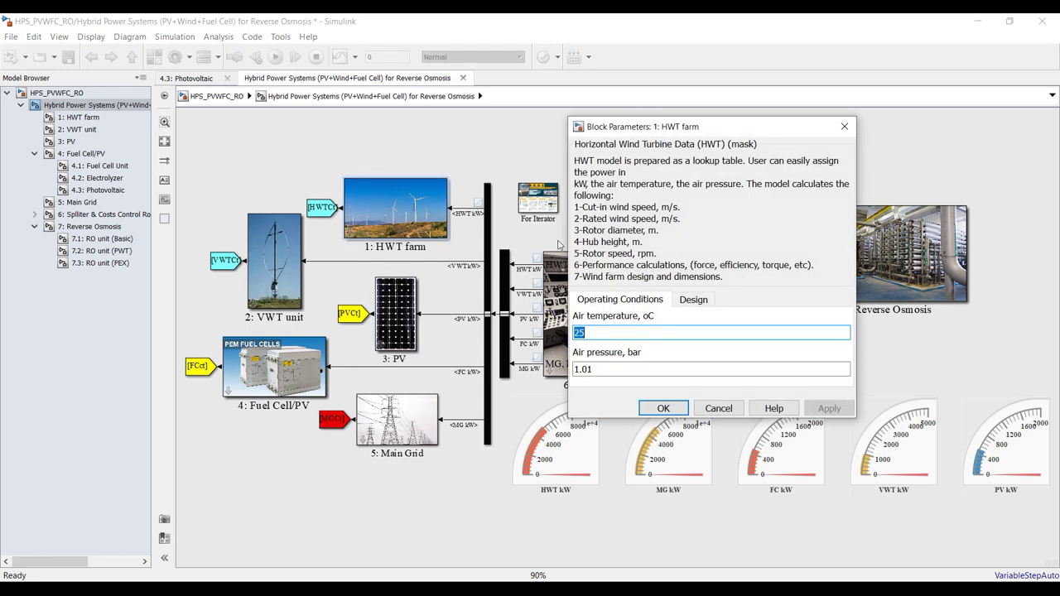
pyautogui.click(688, 303)
pyautogui.doubleClick(756, 355)
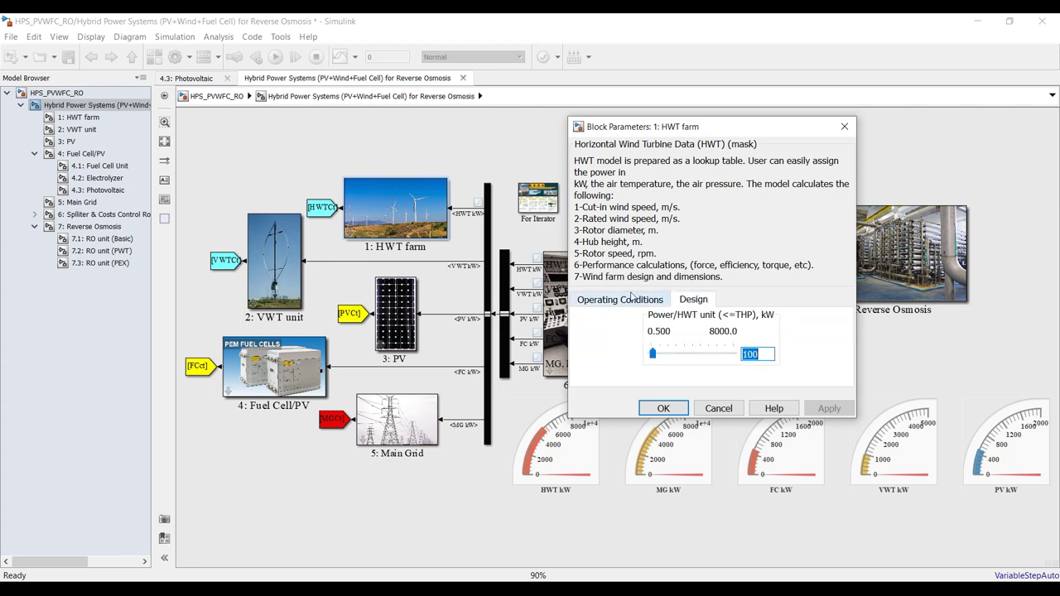
pyautogui.click(627, 300)
pyautogui.click(696, 299)
pyautogui.doubleClick(755, 354)
pyautogui.click(764, 354)
pyautogui.click(663, 408)
# Step: Open the PV block's parameters and check the operating hours and solar flux
pyautogui.doubleClick(411, 295)
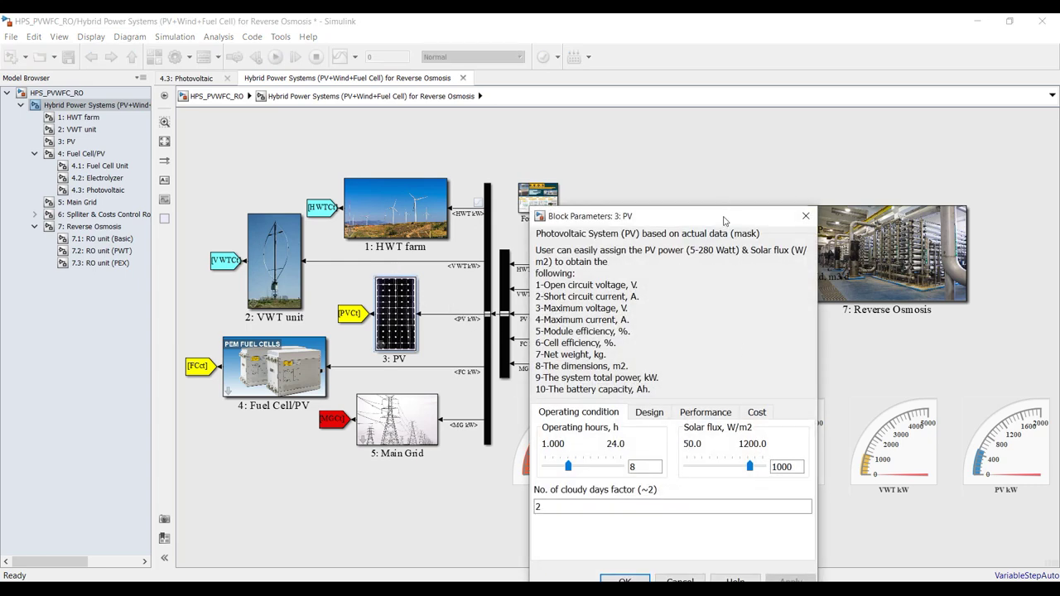
pyautogui.moveTo(726, 217); pyautogui.dragTo(635, 84)
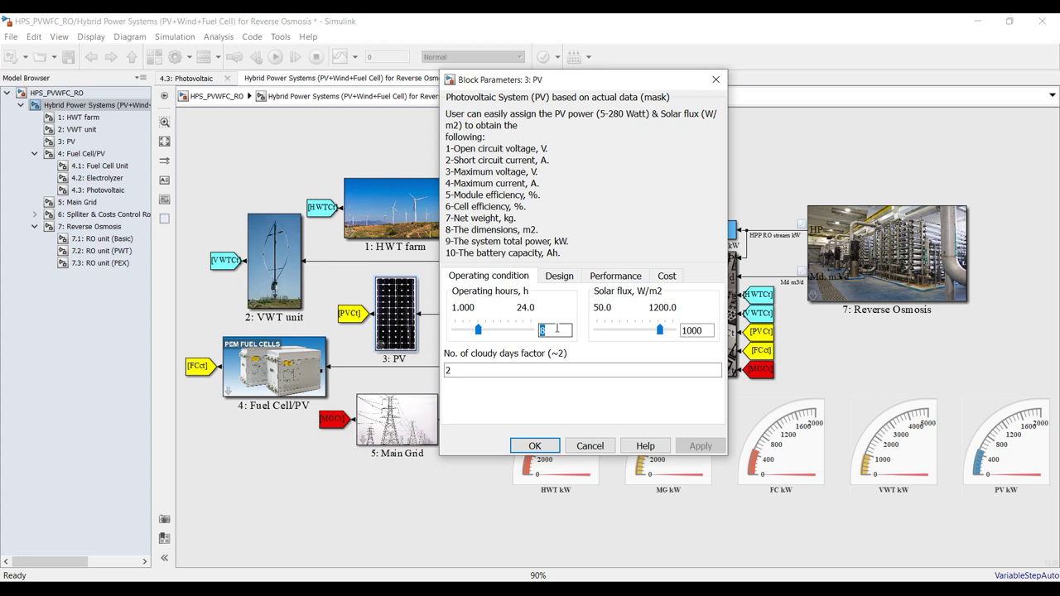
pyautogui.doubleClick(703, 329)
# Step: Set the power of the PV module to 280 W and check the battery depth of discharge and voltage
pyautogui.click(559, 277)
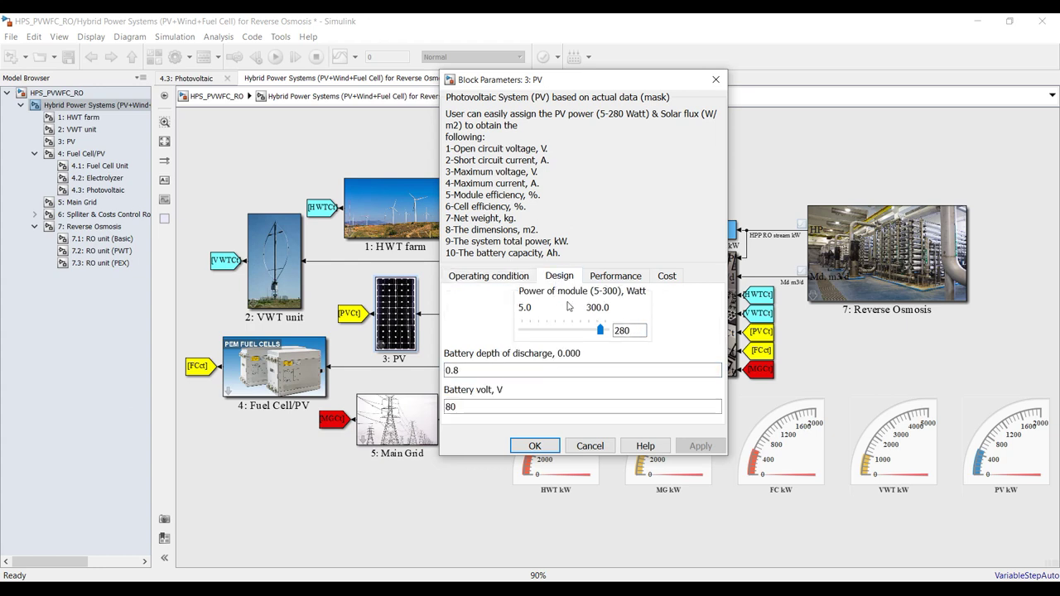
pyautogui.doubleClick(622, 330)
pyautogui.write('22')
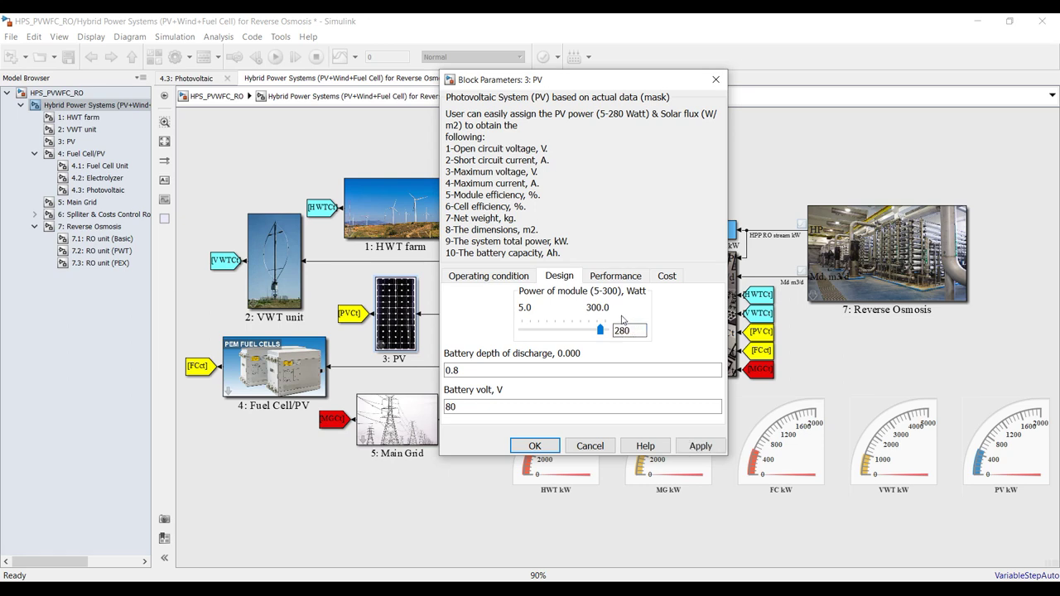
pyautogui.doubleClick(526, 370)
pyautogui.doubleClick(521, 408)
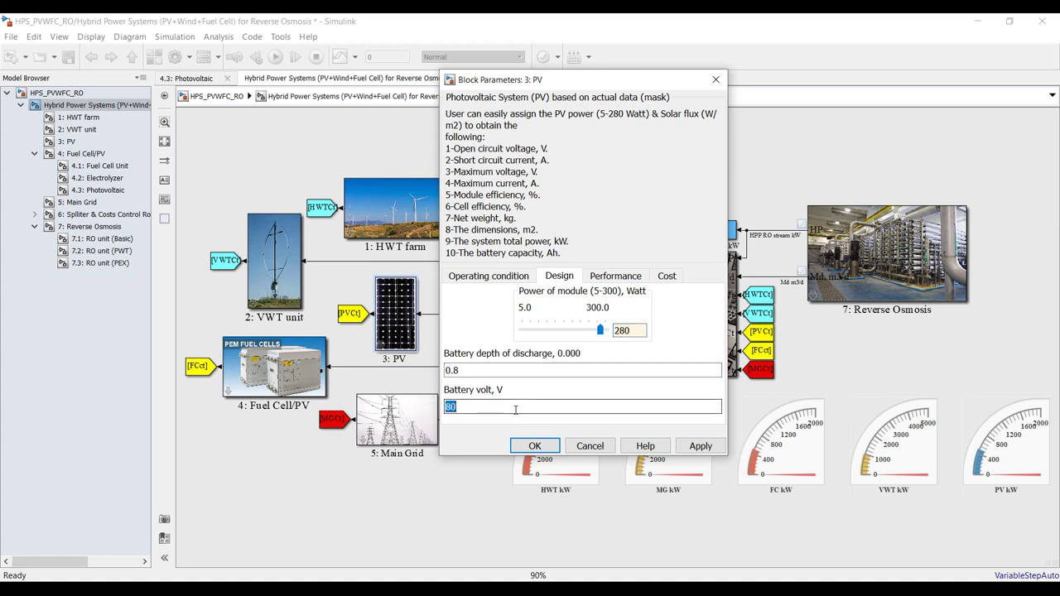
# Step: Check the PV battery efficiency and price per unit, apply the PV block's settings and close its parameters
pyautogui.click(607, 281)
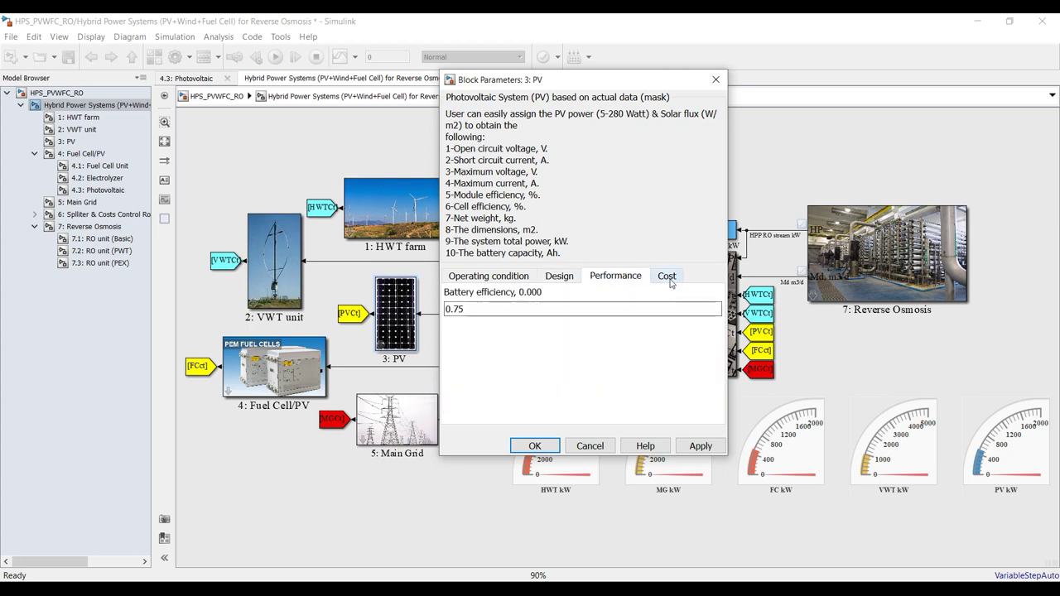
pyautogui.click(669, 278)
pyautogui.doubleClick(514, 309)
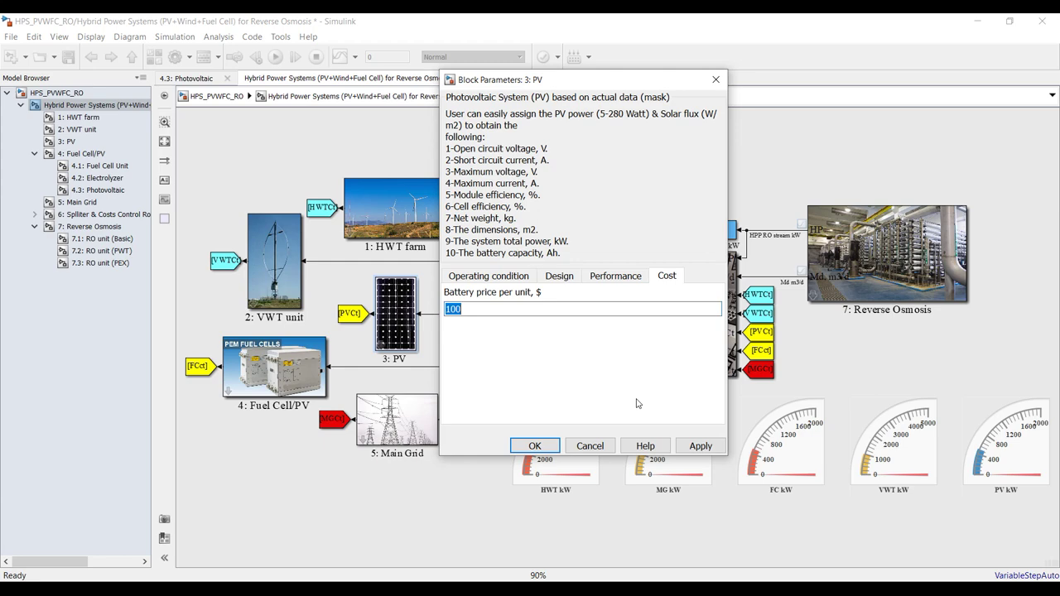
pyautogui.click(698, 446)
pyautogui.click(535, 446)
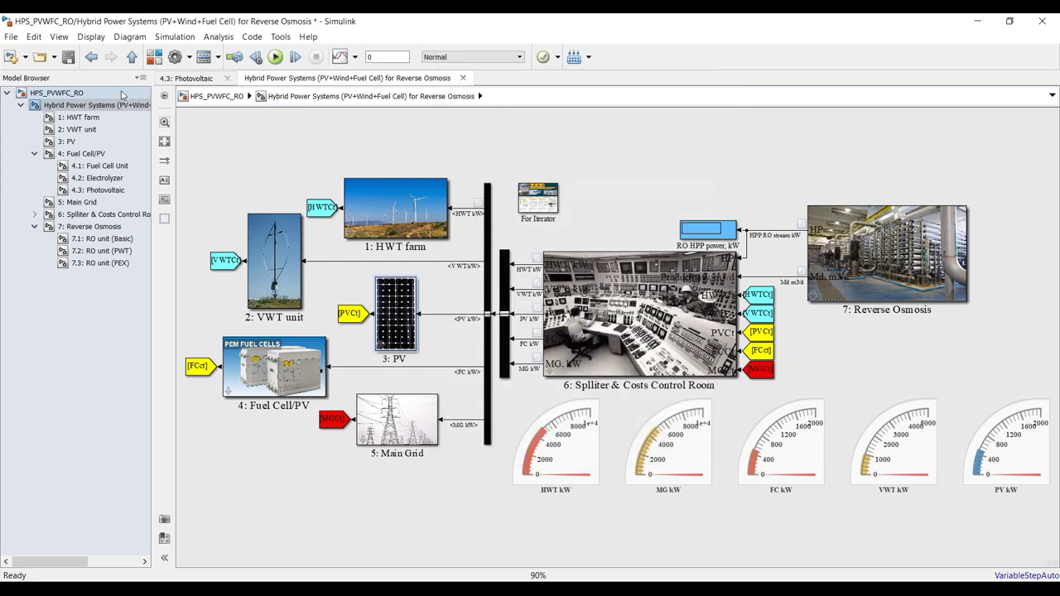
# Step: Save the model and run the simulation
pyautogui.click(68, 55)
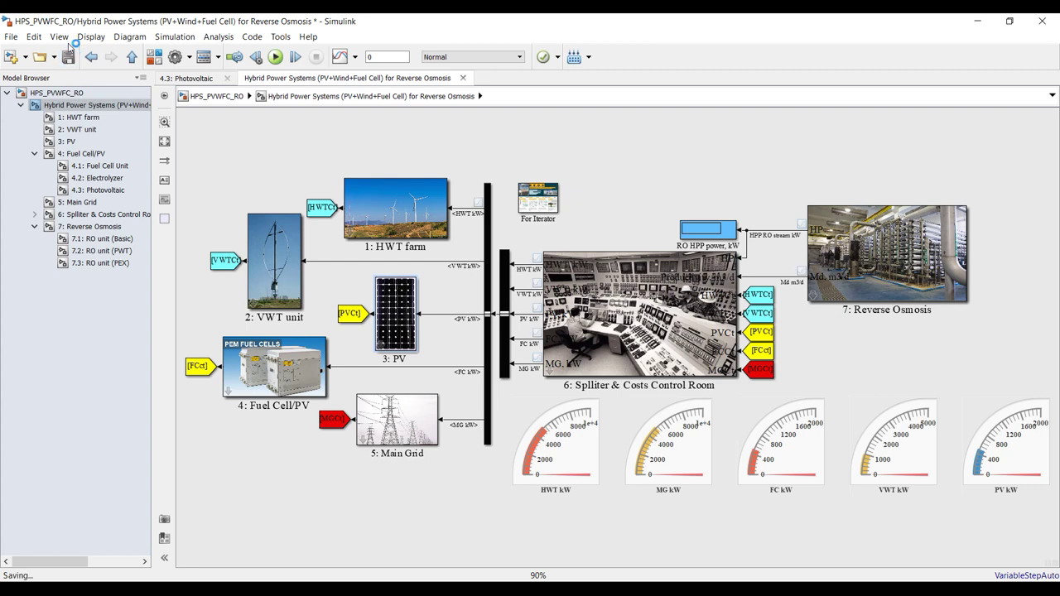
pyautogui.click(275, 56)
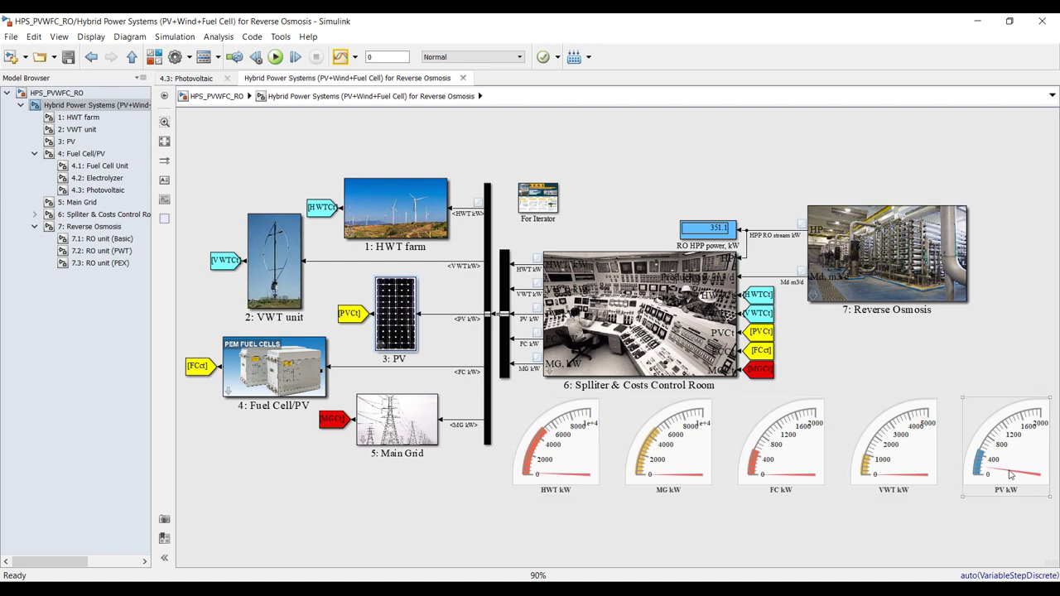
# Step: Set the maximum of the HWT kW gauge to 2000 and close the gauge's parameters
pyautogui.click(561, 448)
pyautogui.doubleClick(561, 448)
pyautogui.doubleClick(855, 388)
pyautogui.write('2000')
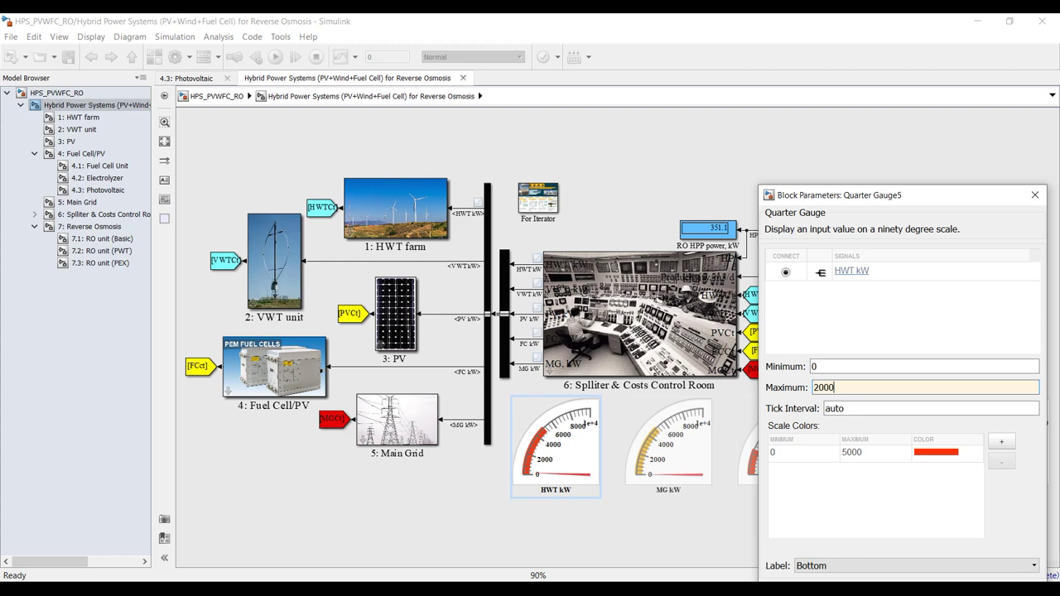
pyautogui.press('Return')
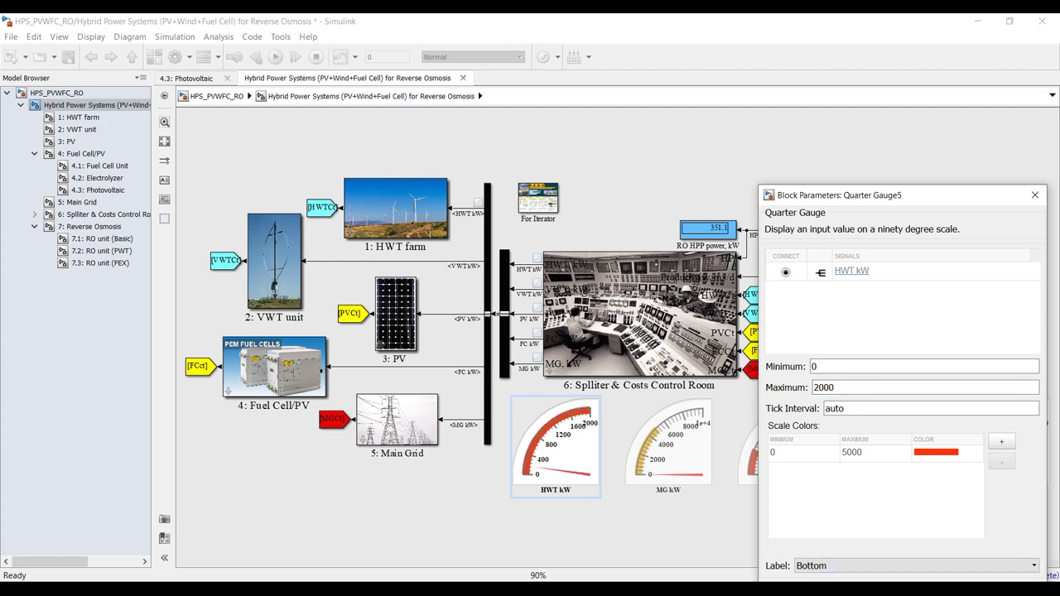
pyautogui.press('Escape')
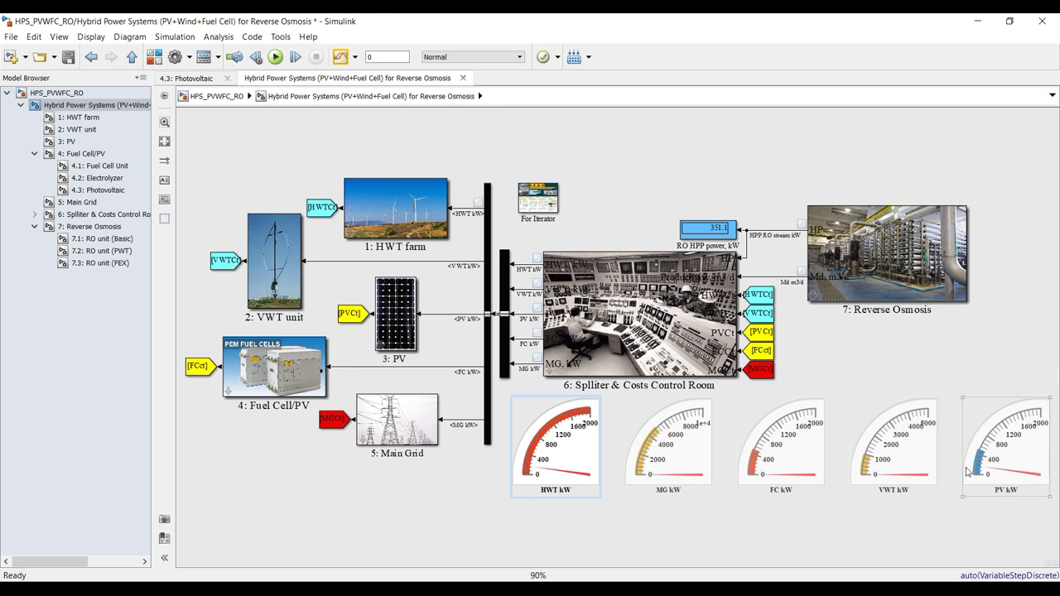
# Step: Examine the calculated results of the RO unit (Basic) inside the Reverse Osmosis block, including specific power consumption and flow rates
pyautogui.click(93, 227)
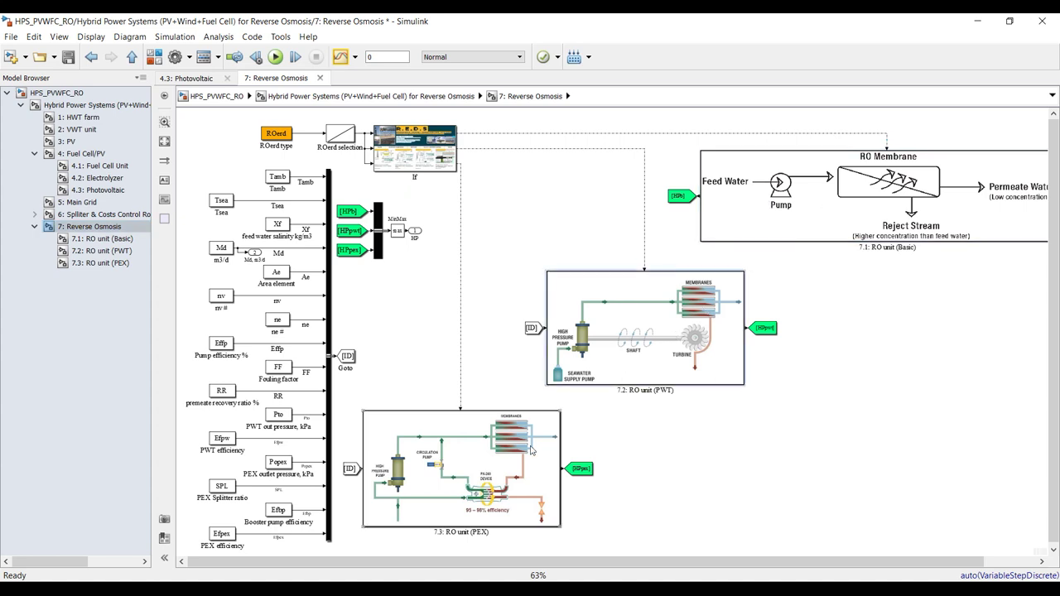
pyautogui.click(95, 240)
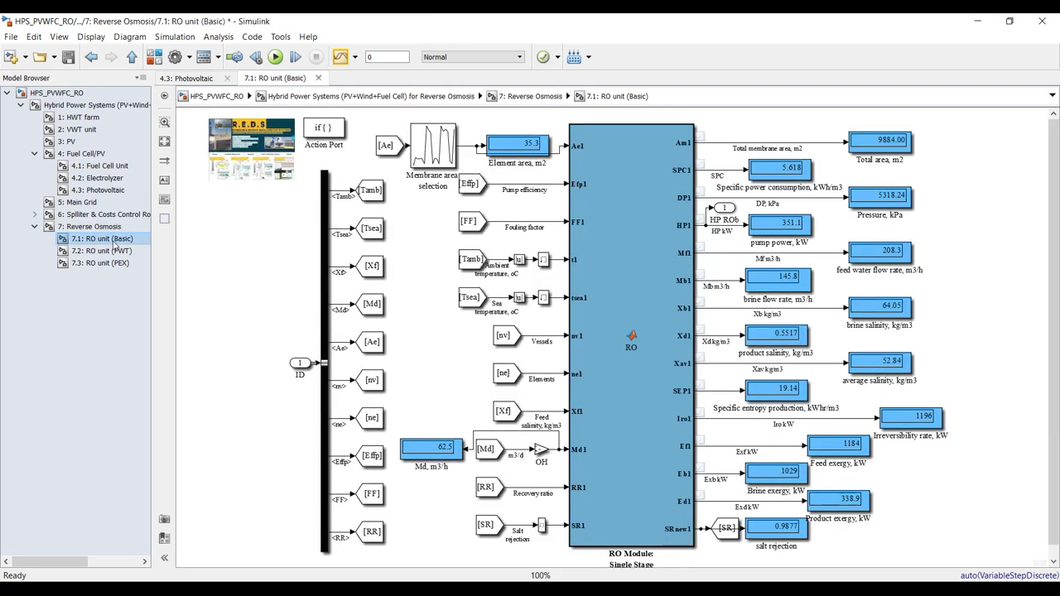
pyautogui.scroll(3, 929, 216)
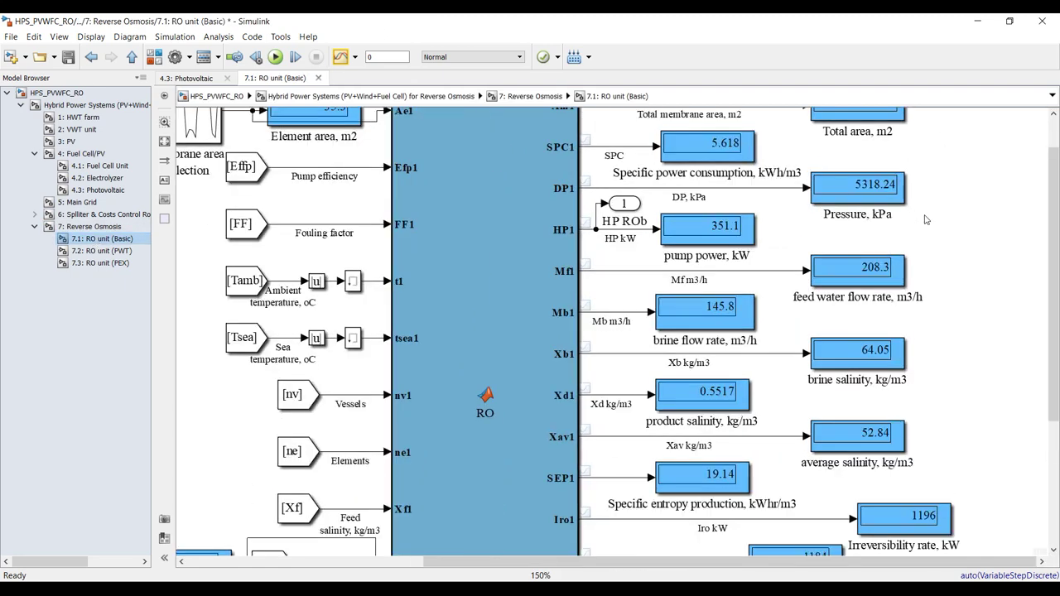
pyautogui.scroll(-3, 866, 176)
pyautogui.scroll(4, 910, 168)
pyautogui.scroll(-2, 909, 169)
pyautogui.scroll(4, 910, 168)
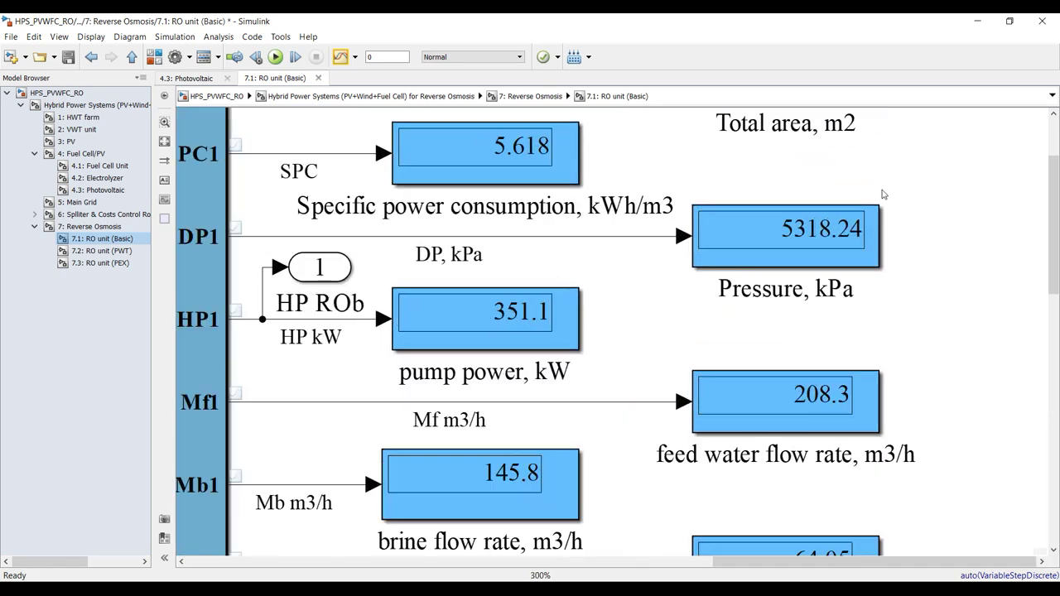
pyautogui.moveTo(953, 185); pyautogui.dragTo(892, 296)
pyautogui.click(942, 338)
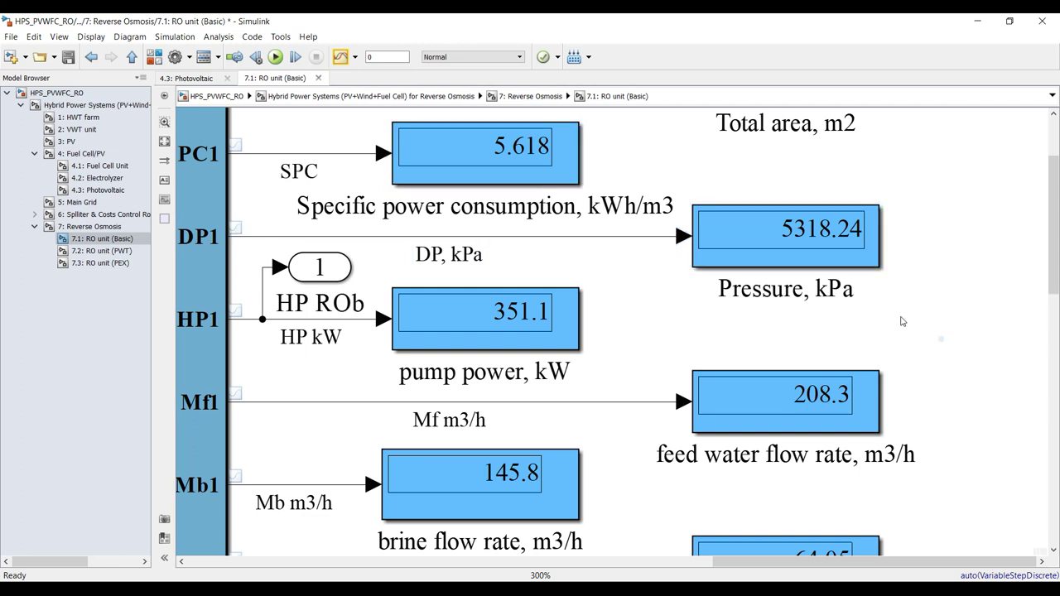
pyautogui.click(902, 321)
# Step: Take a closer look at the pump power and pressure results of the RO unit (Basic)
pyautogui.click(392, 290)
pyautogui.scroll(5, 448, 366)
pyautogui.scroll(3, 448, 365)
pyautogui.moveTo(807, 201); pyautogui.dragTo(503, 351)
pyautogui.scroll(-3, 504, 349)
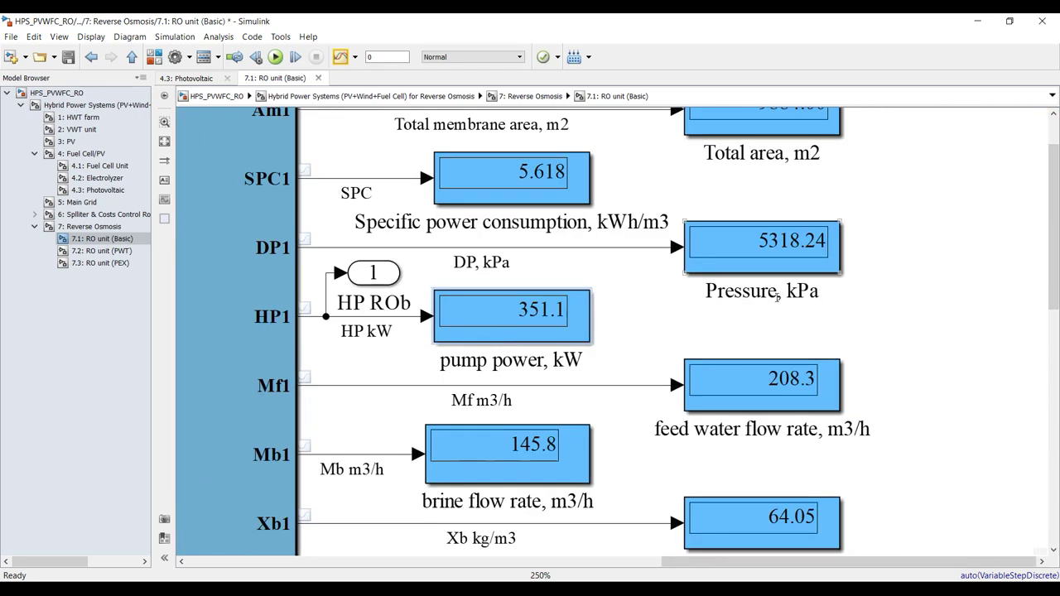
pyautogui.scroll(2, 811, 306)
pyautogui.scroll(1, 812, 306)
pyautogui.moveTo(954, 156); pyautogui.dragTo(610, 300)
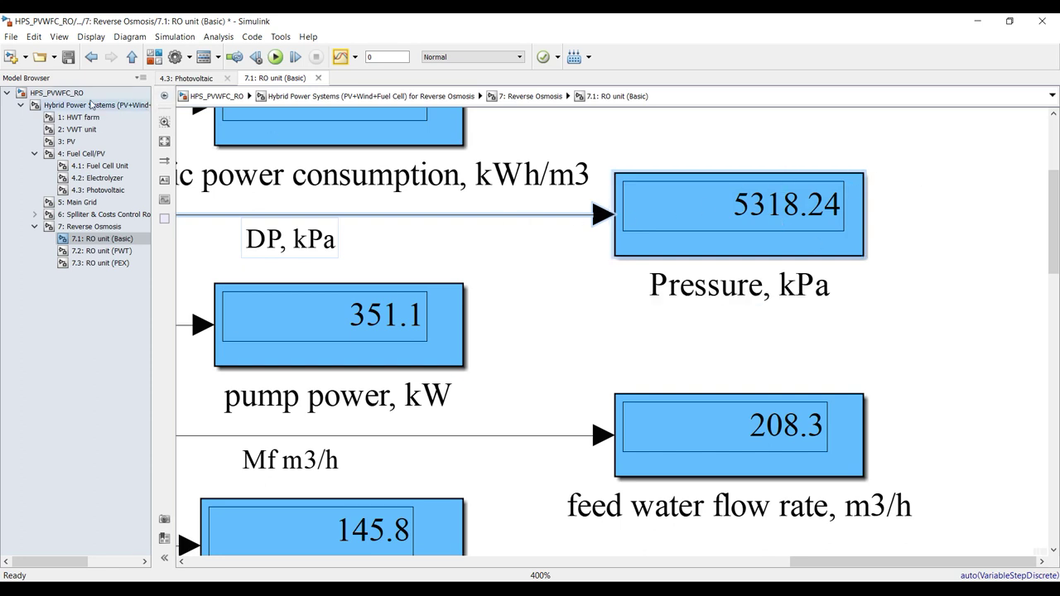
# Step: Set the plant productivity of the Reverse Osmosis block to 3500 m3/d and apply the parameters
pyautogui.click(89, 95)
pyautogui.click(91, 105)
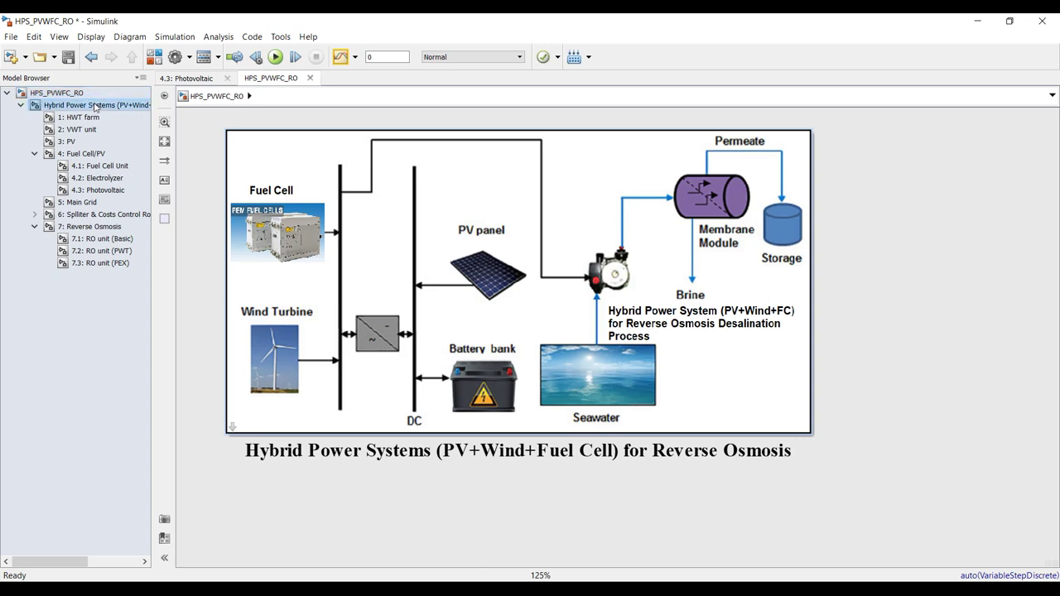
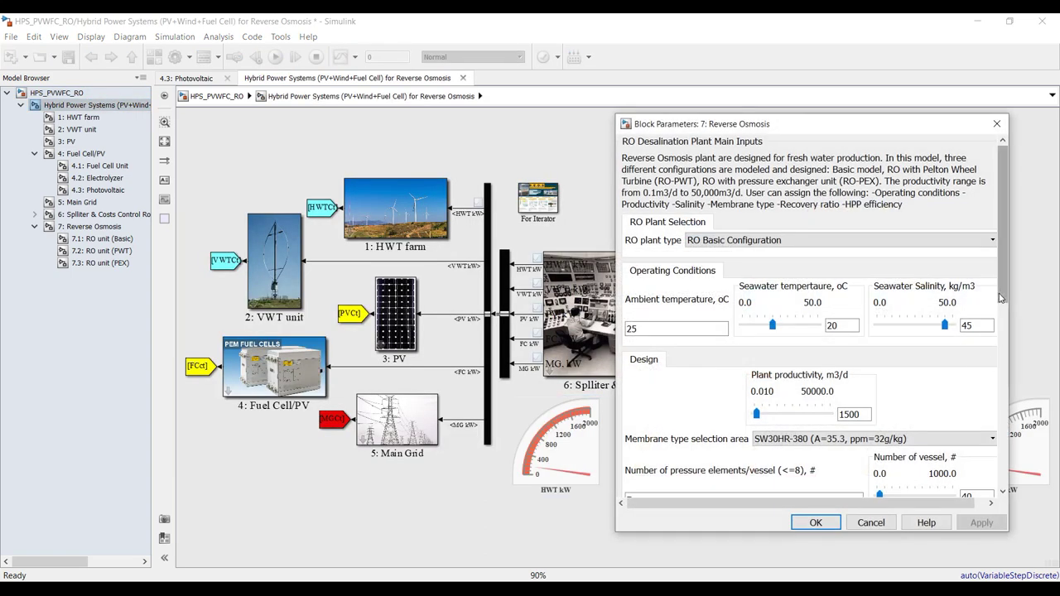
pyautogui.doubleClick(854, 328)
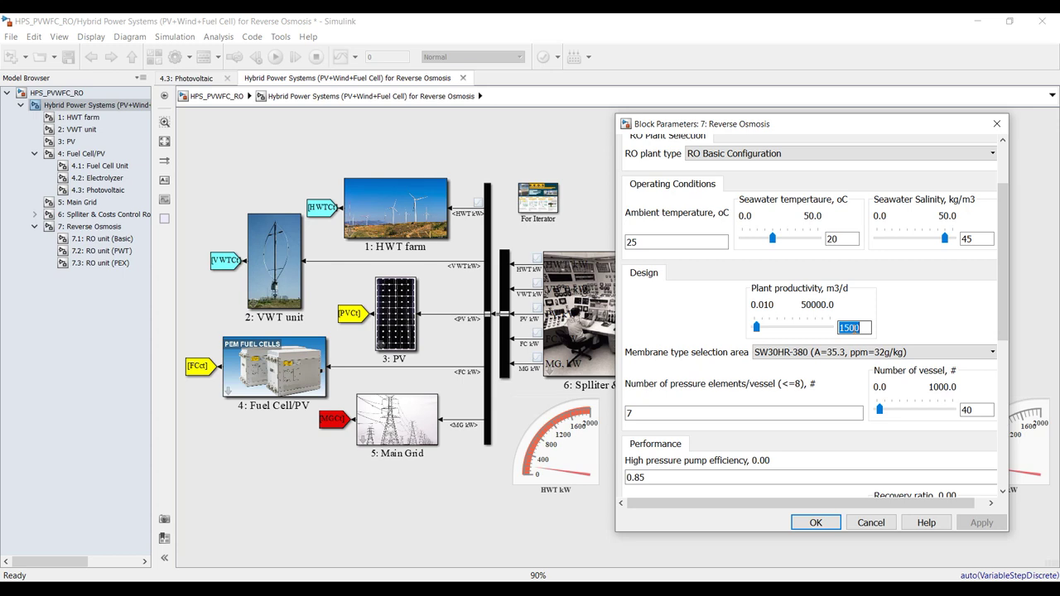
pyautogui.write('3')
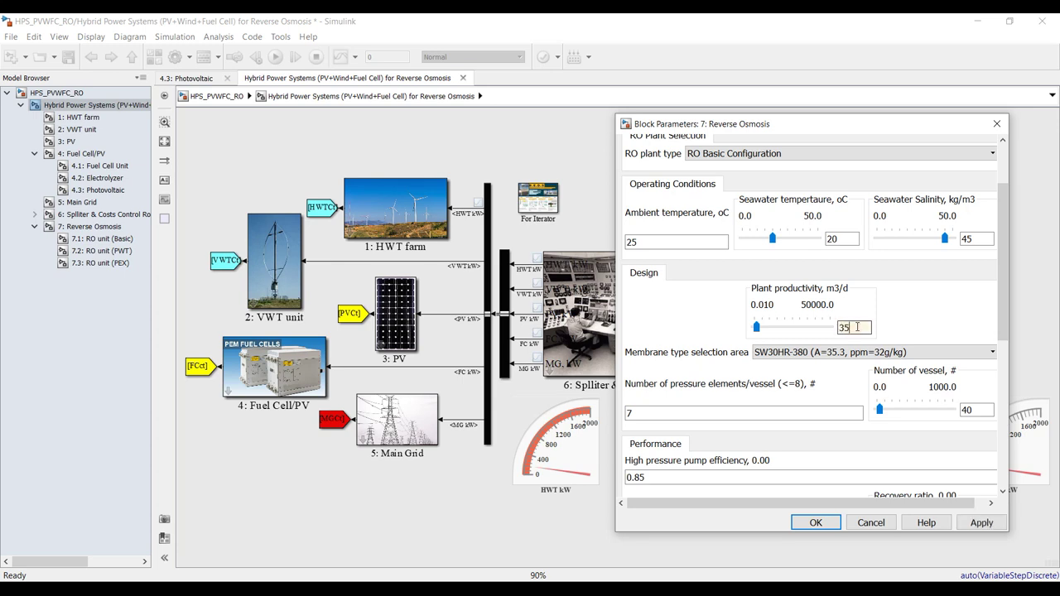
pyautogui.doubleClick(967, 410)
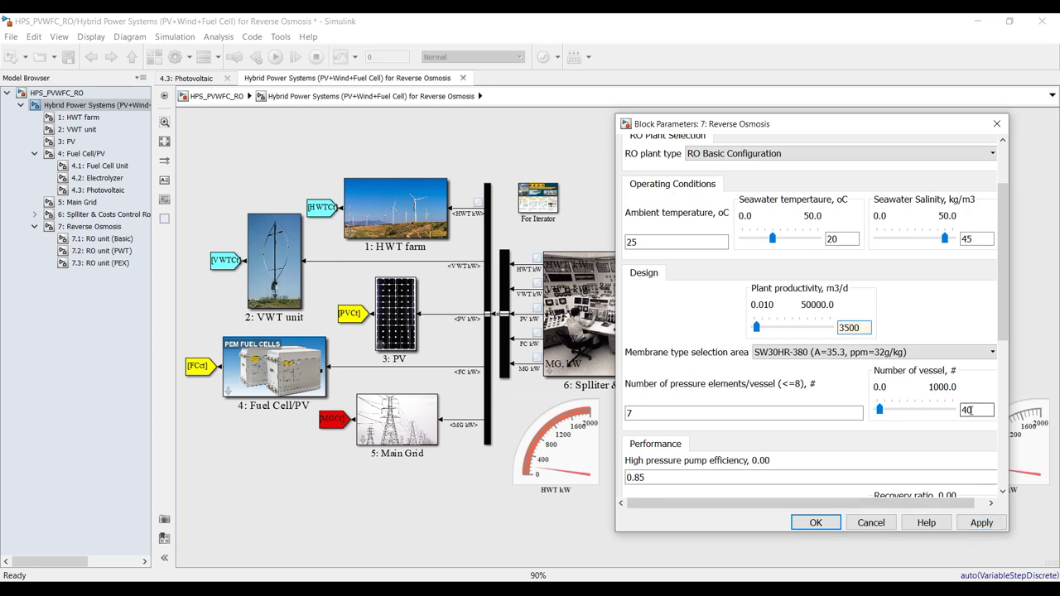
pyautogui.click(981, 522)
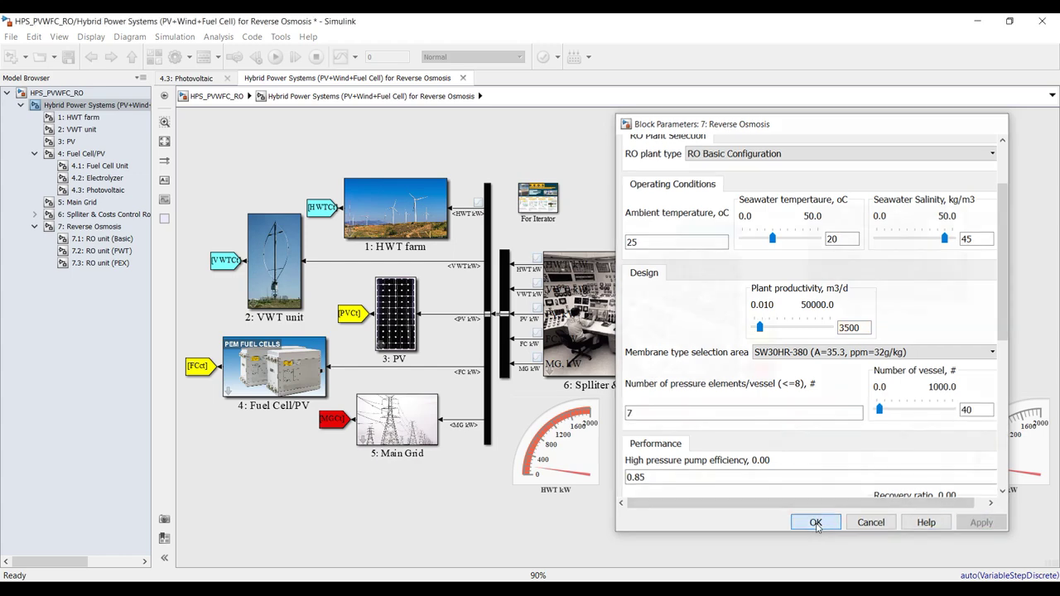
pyautogui.click(817, 523)
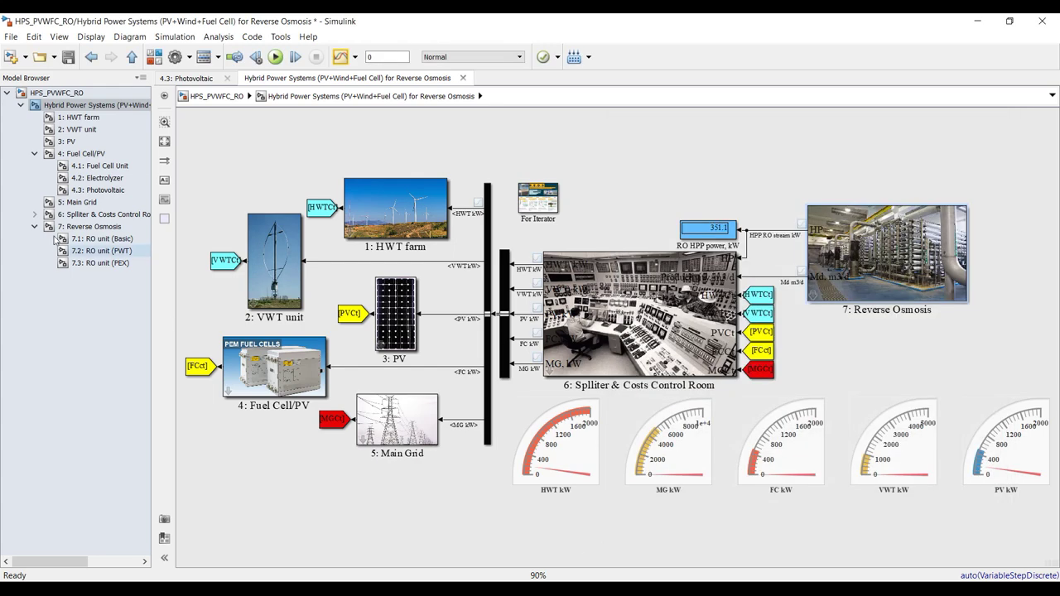
# Step: Run the simulation, check the pump power, pressure and flow rates of the RO unit (Basic), and return to the hybrid system level
pyautogui.click(98, 239)
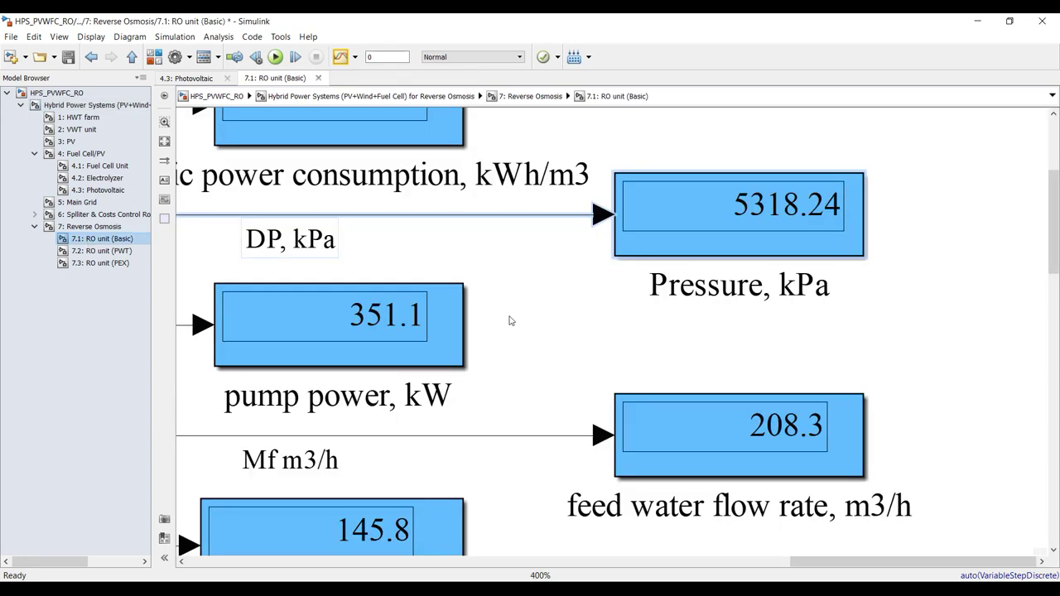
pyautogui.click(276, 57)
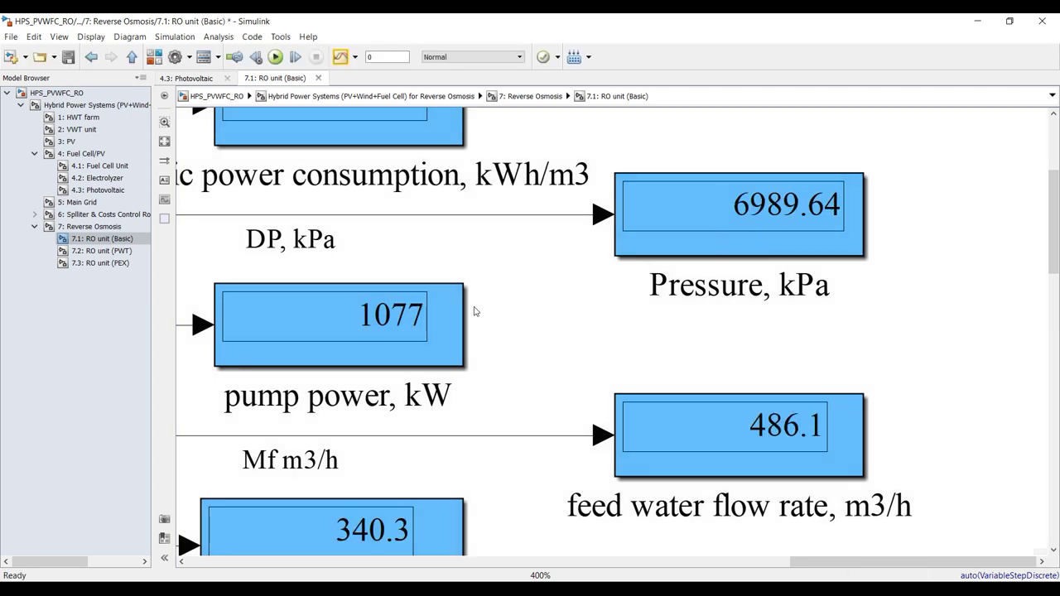
pyautogui.moveTo(557, 279); pyautogui.dragTo(197, 379)
pyautogui.click(103, 106)
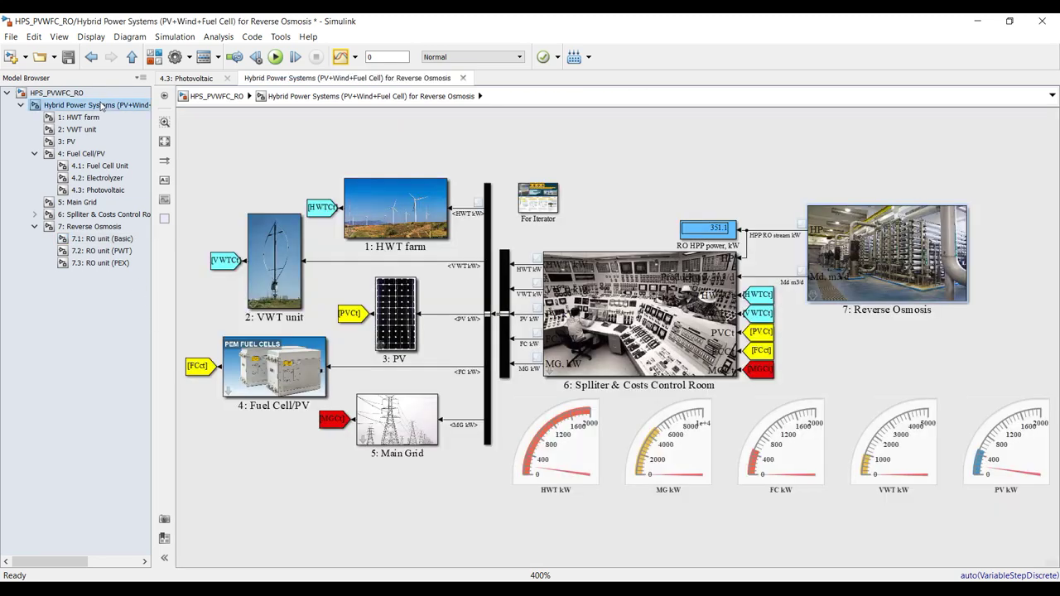
pyautogui.click(585, 445)
pyautogui.click(530, 389)
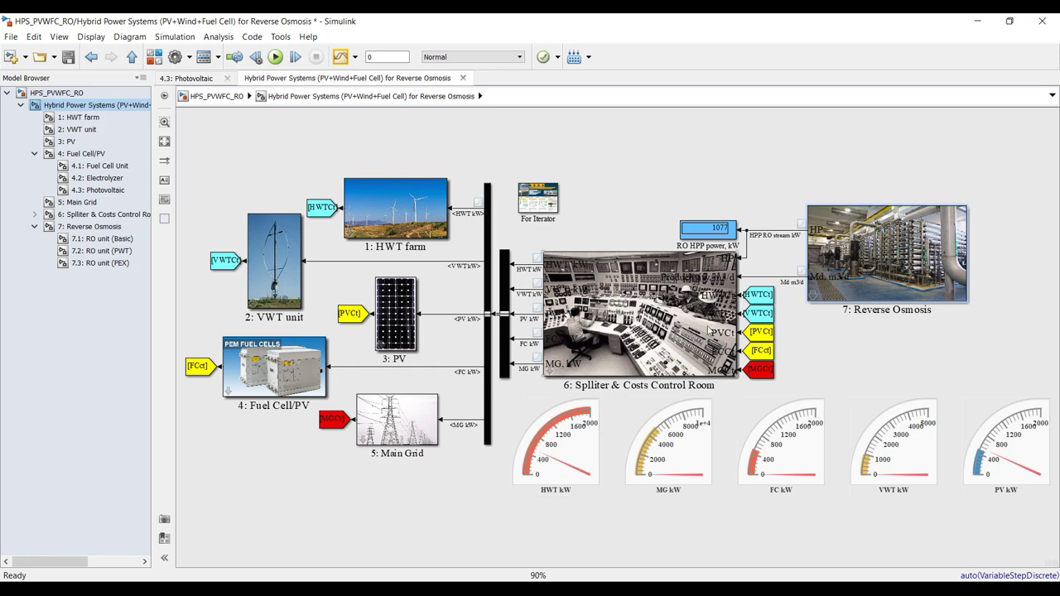
# Step: Change the load condition of the Spliter & Costs Control Room to PV/VWT Load and apply it
pyautogui.doubleClick(694, 319)
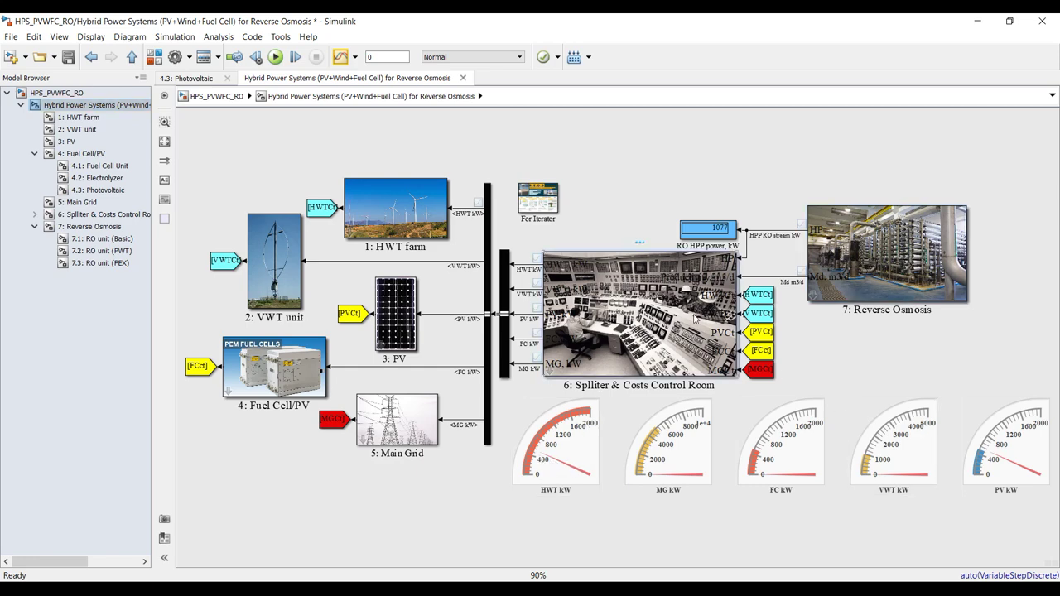
pyautogui.click(640, 420)
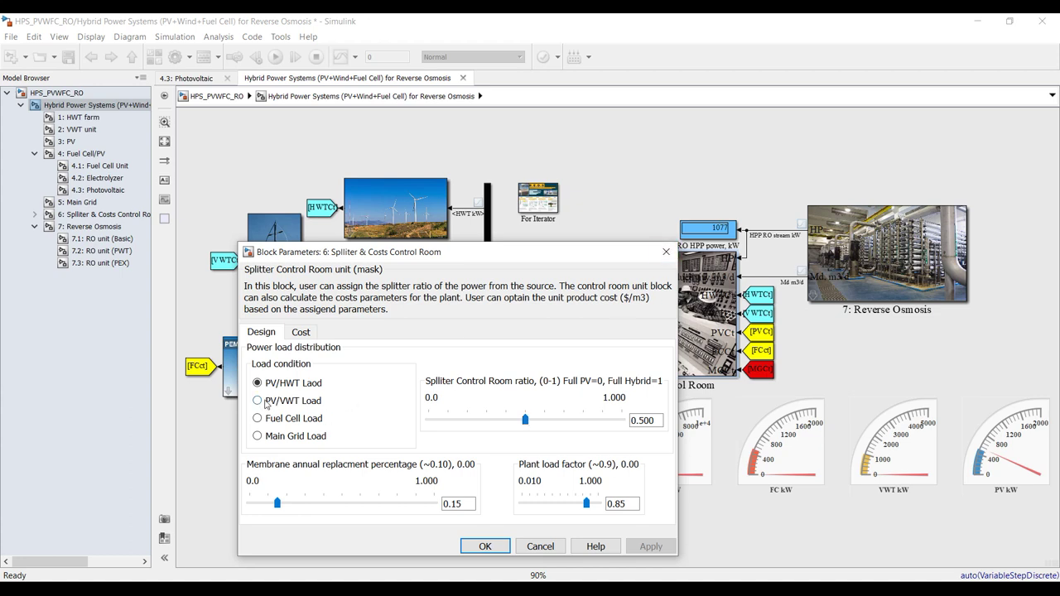
pyautogui.click(265, 402)
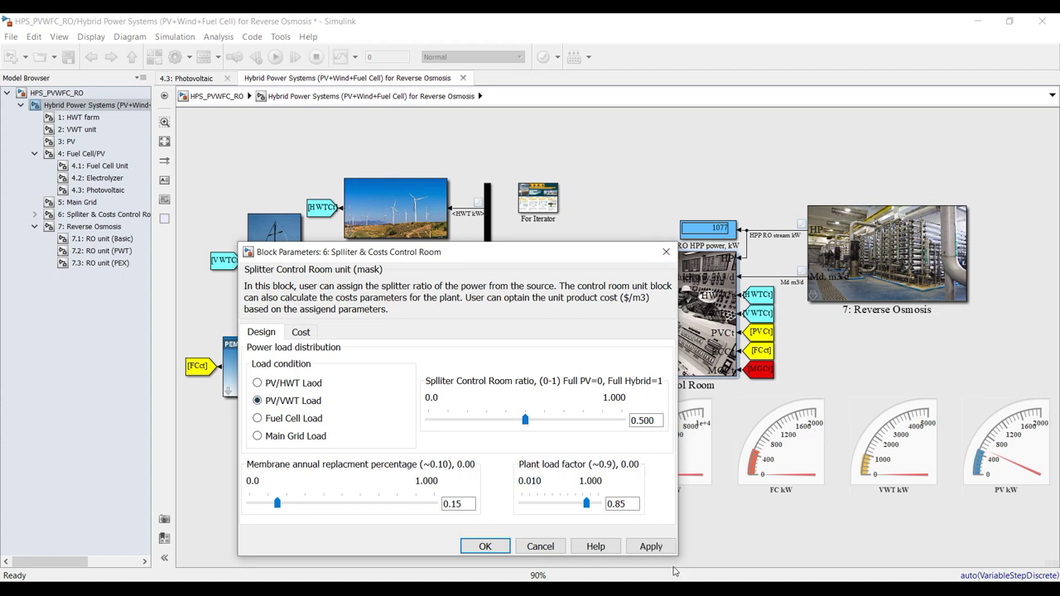
pyautogui.click(654, 547)
pyautogui.click(484, 547)
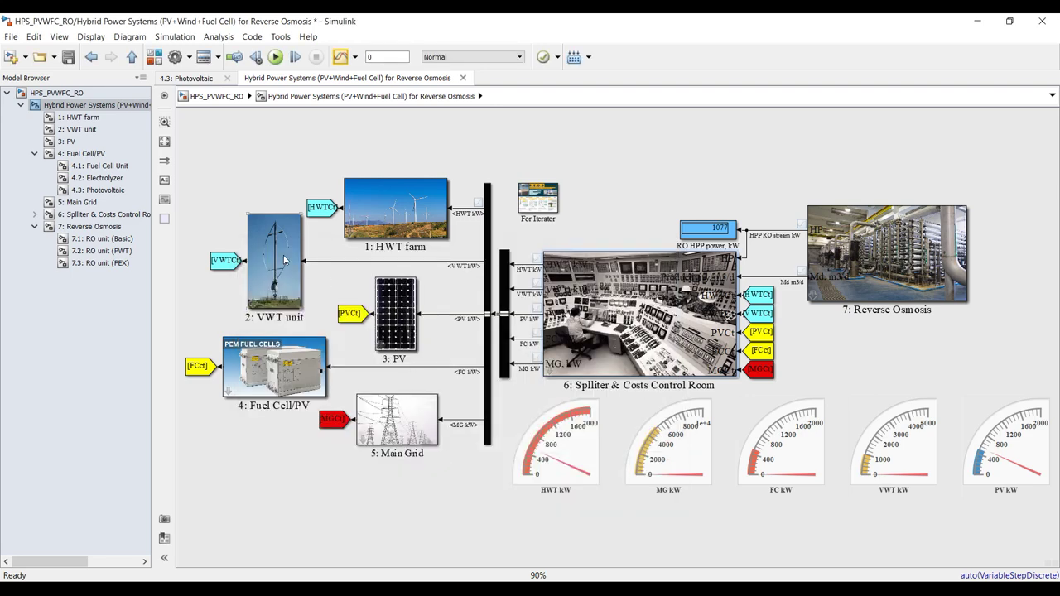
# Step: Review the rated power per set in the design parameters of the VWT unit and close them
pyautogui.doubleClick(284, 260)
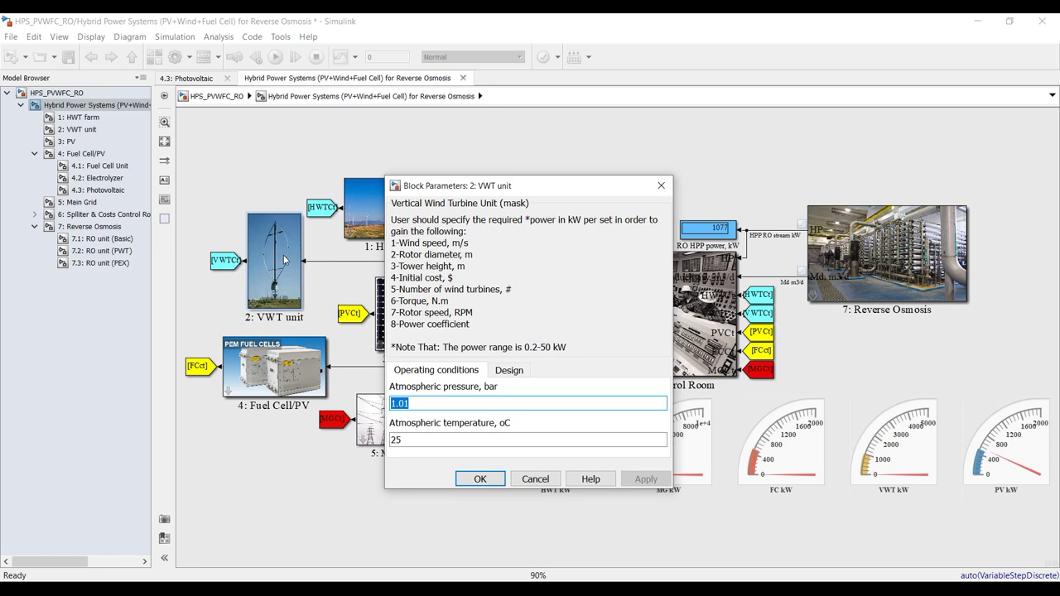
pyautogui.click(503, 373)
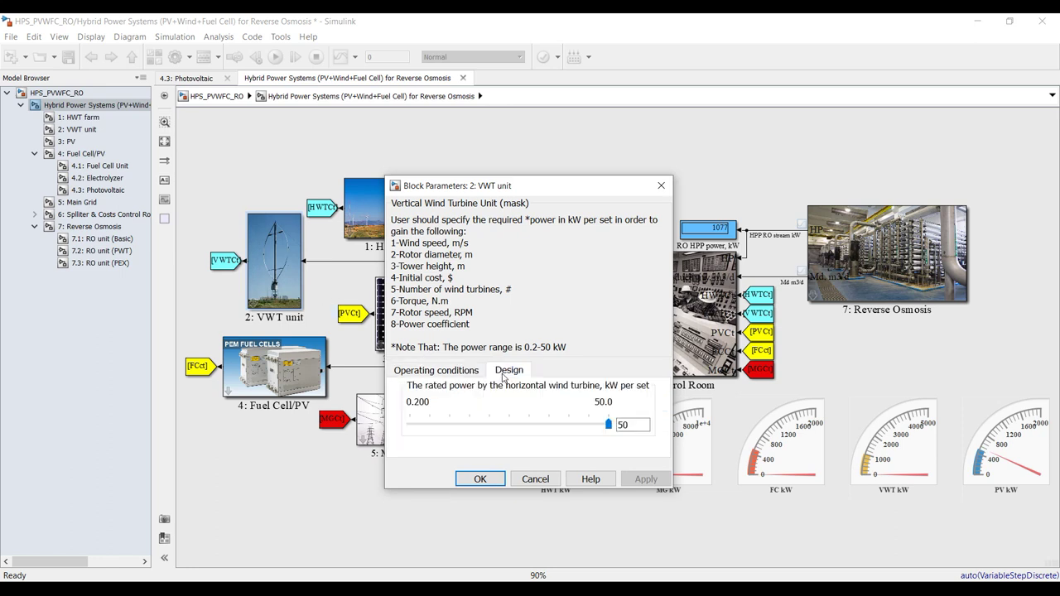
pyautogui.doubleClick(639, 424)
pyautogui.click(643, 423)
pyautogui.click(480, 479)
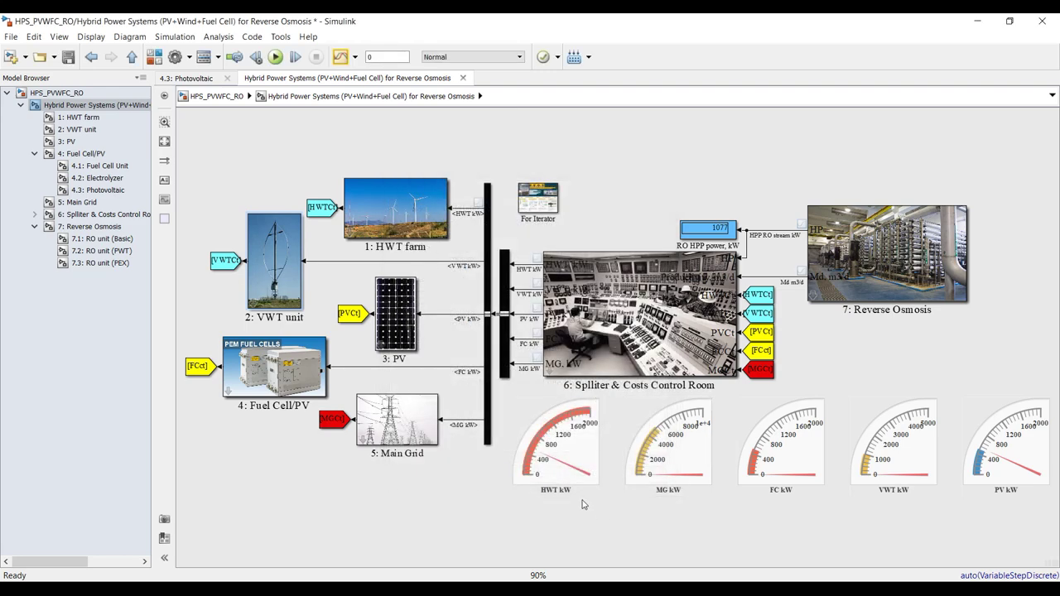
# Step: Set the maximum of the VWT kW gauge to 2000
pyautogui.click(885, 458)
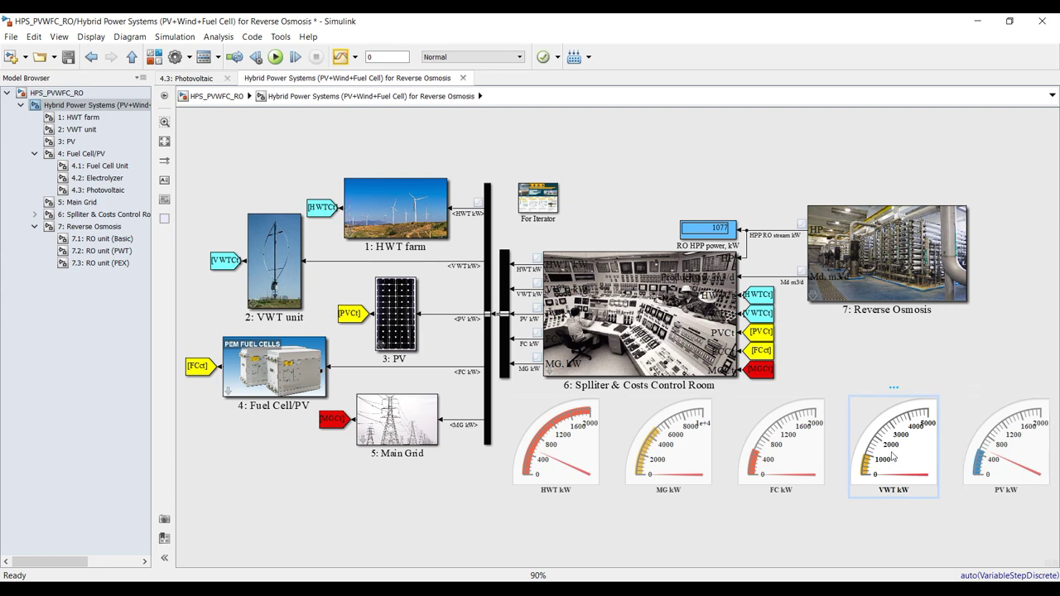
pyautogui.doubleClick(892, 456)
pyautogui.doubleClick(864, 388)
pyautogui.write('2000')
pyautogui.press('Return')
# Step: Save the model, run the simulation and compare the HWT, MG, FC, VWT and PV power gauges
pyautogui.hotkey('ctrl', 's')
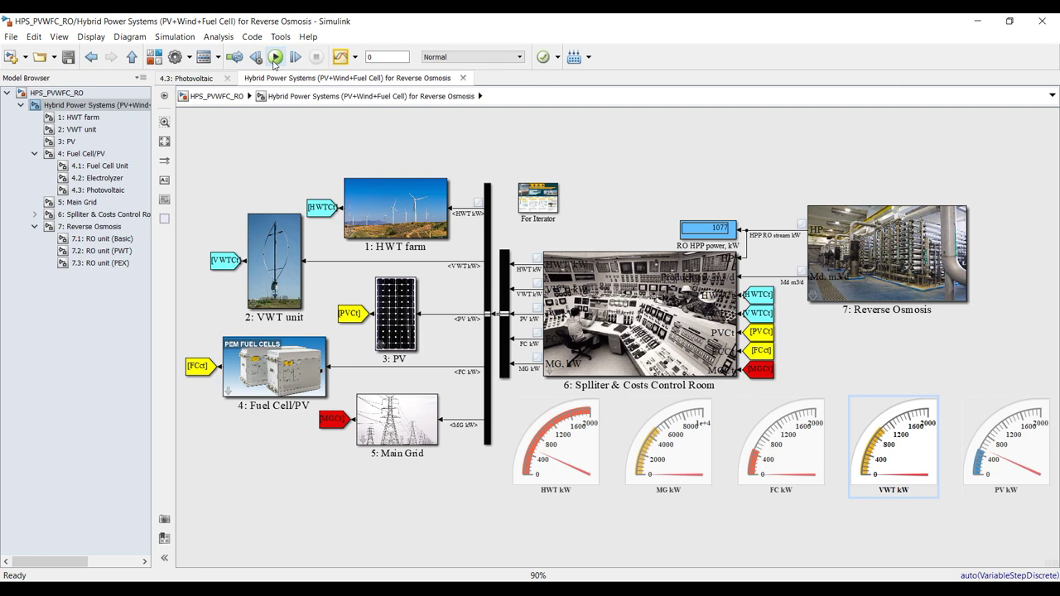
pyautogui.click(276, 57)
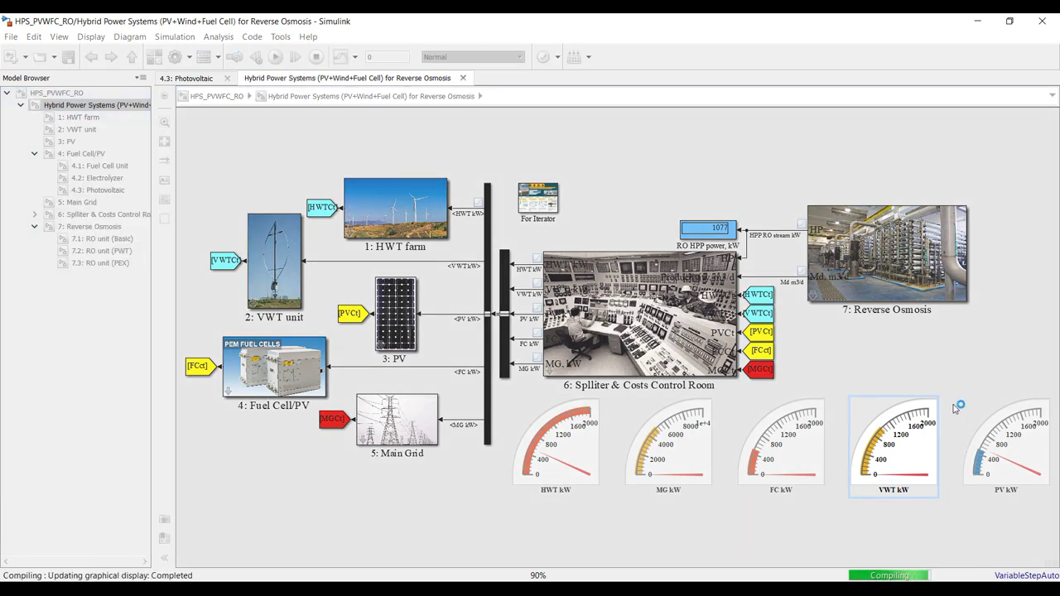
pyautogui.click(905, 497)
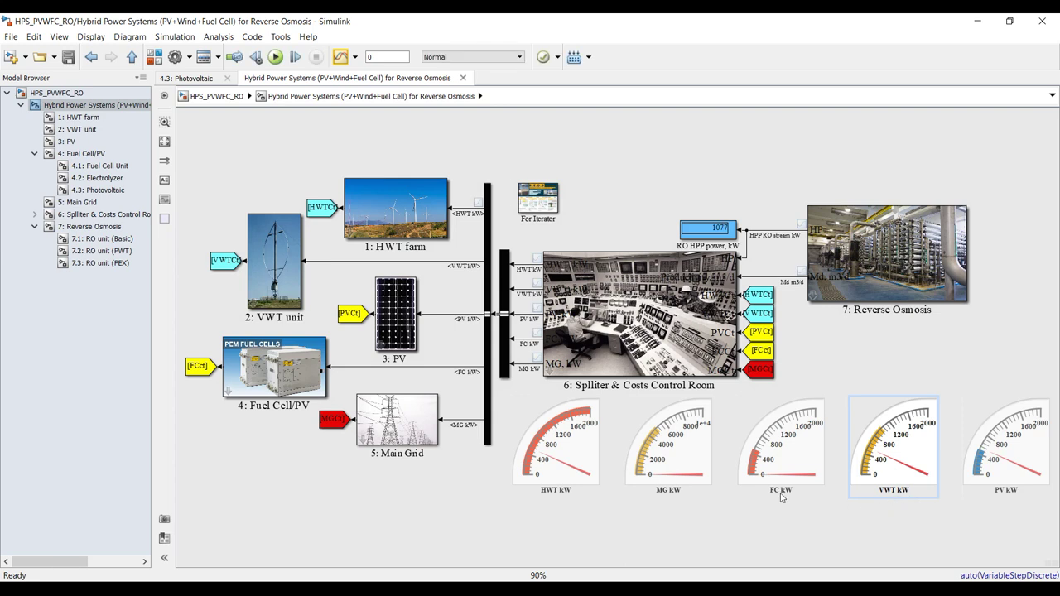
pyautogui.click(567, 470)
pyautogui.click(686, 468)
pyautogui.click(783, 468)
pyautogui.click(872, 470)
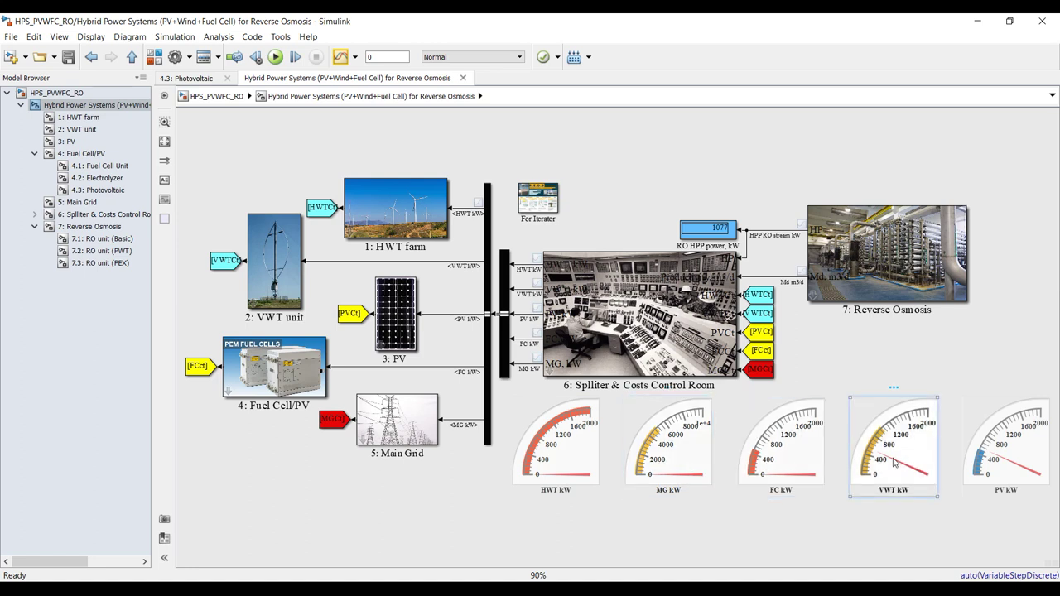
pyautogui.click(1000, 468)
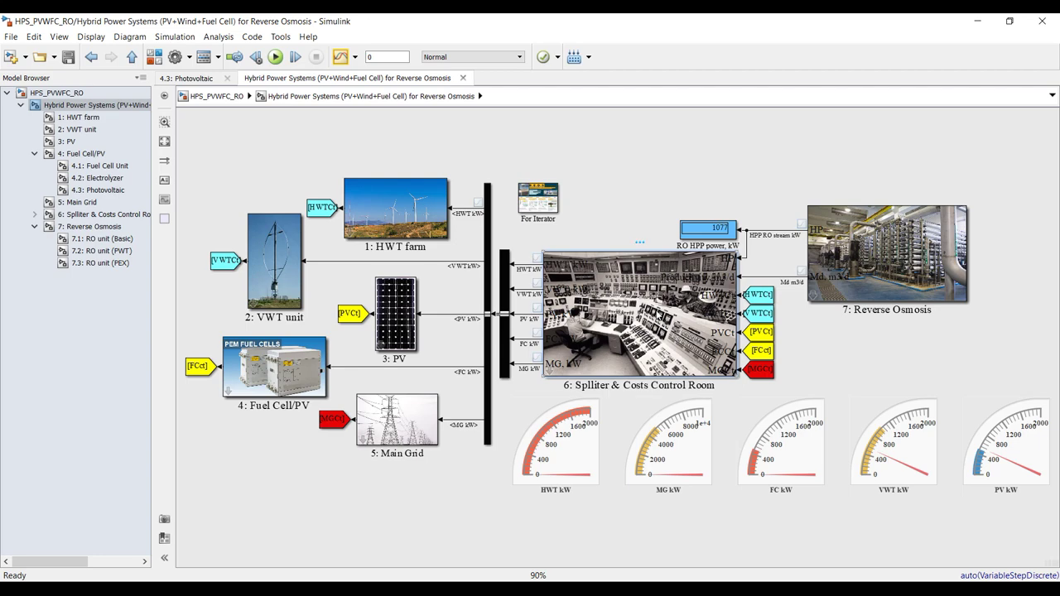
# Step: Set the splitter control room ratio to 0.3, then save the model and rerun the simulation
pyautogui.doubleClick(580, 348)
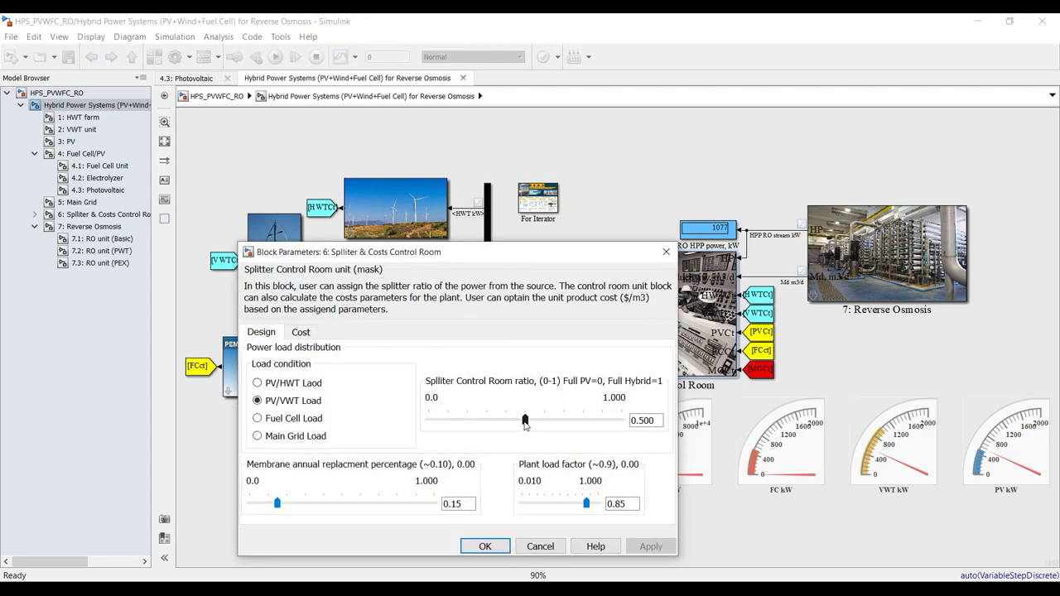
pyautogui.moveTo(523, 424); pyautogui.dragTo(487, 425)
pyautogui.moveTo(486, 423); pyautogui.dragTo(486, 423)
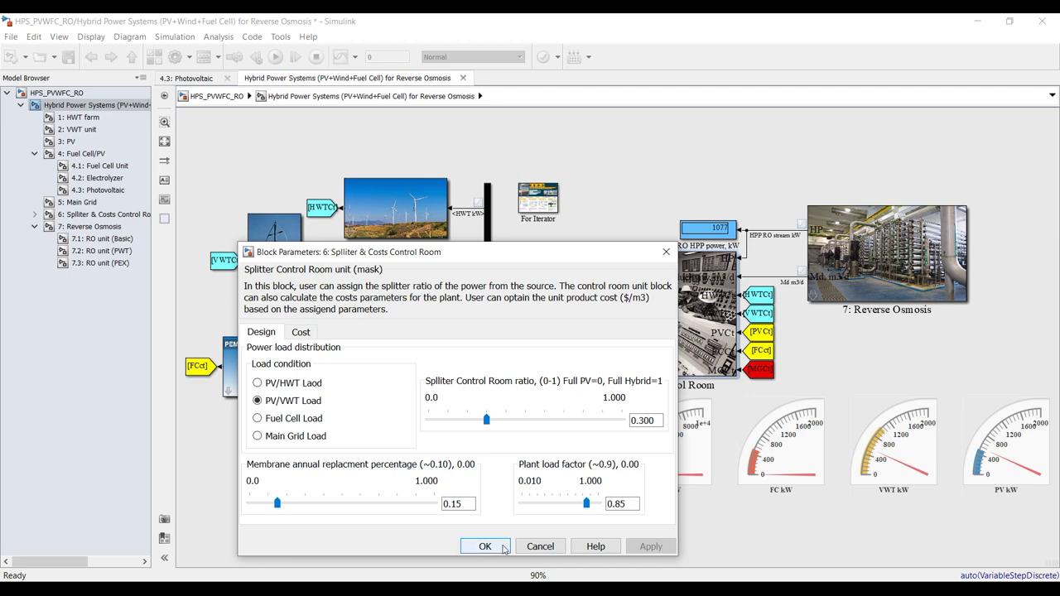
pyautogui.click(486, 547)
pyautogui.click(70, 57)
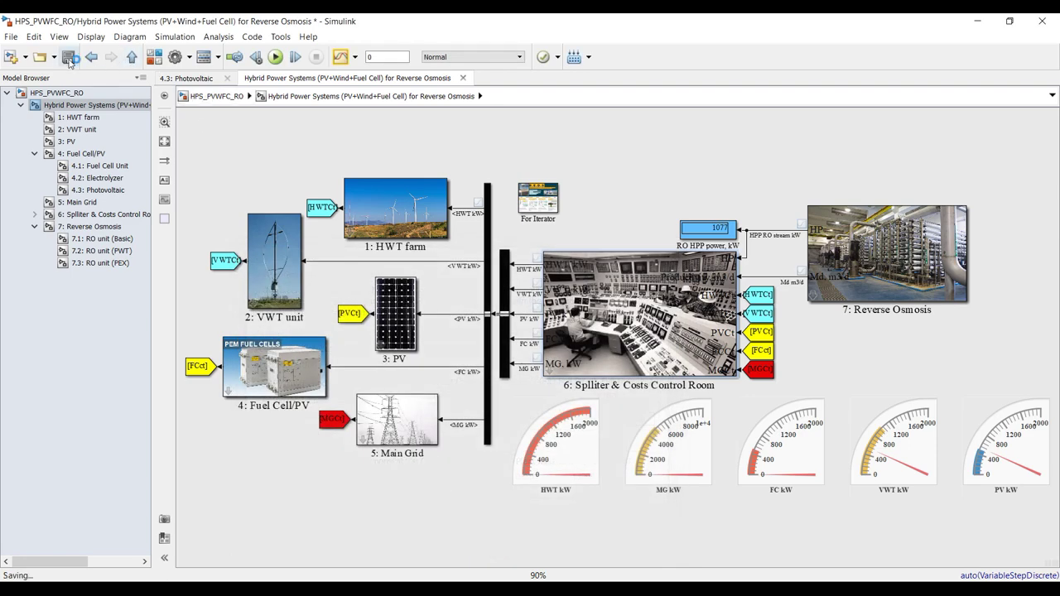
pyautogui.click(275, 56)
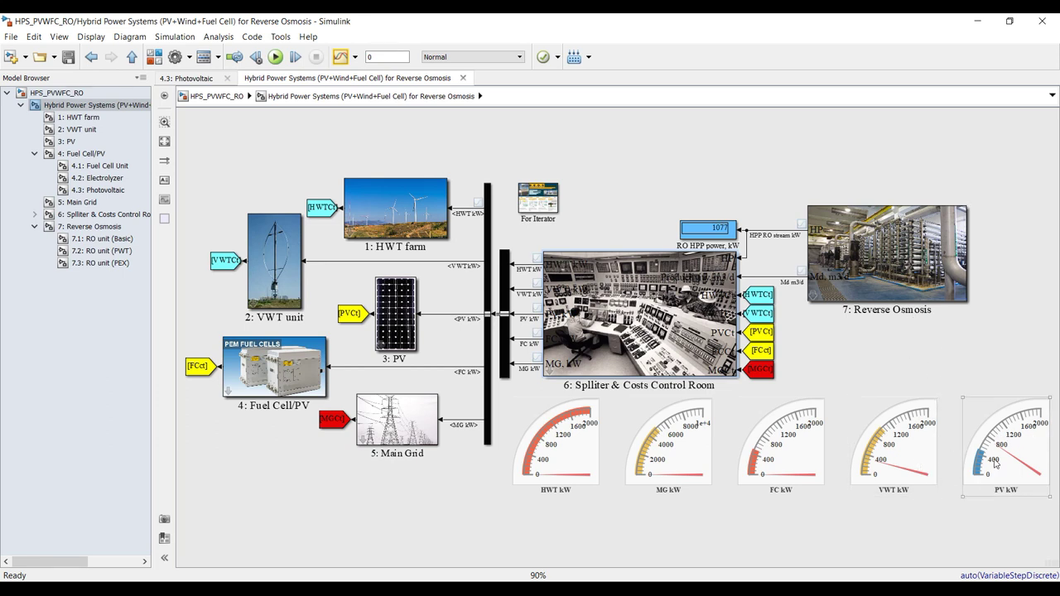
pyautogui.moveTo(1007, 337); pyautogui.dragTo(1018, 538)
# Step: Set the splitter control room ratio to 0 for full PV and rerun the simulation
pyautogui.doubleClick(648, 294)
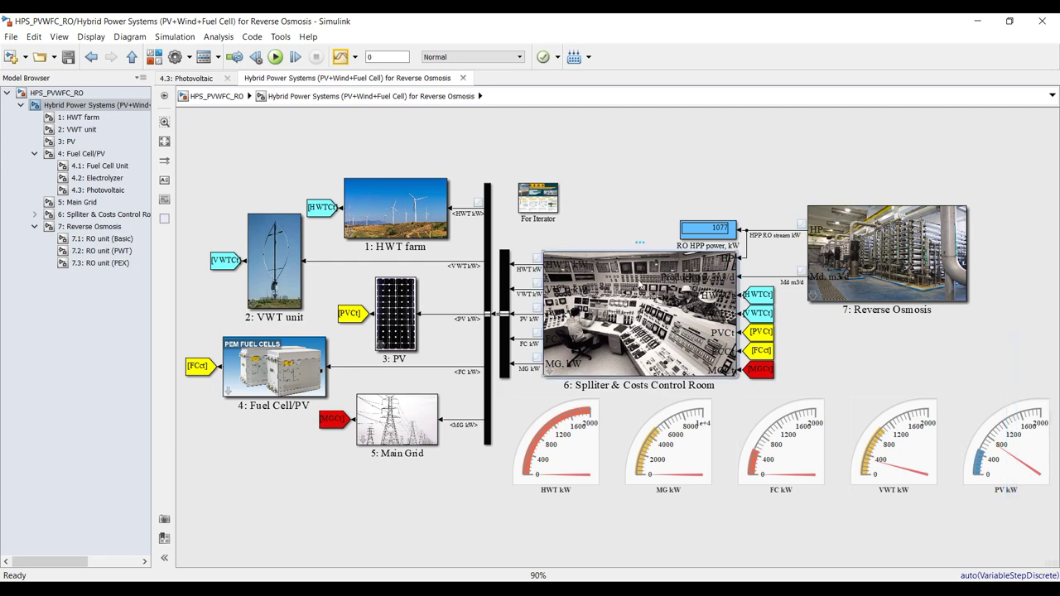
pyautogui.moveTo(487, 420); pyautogui.dragTo(428, 420)
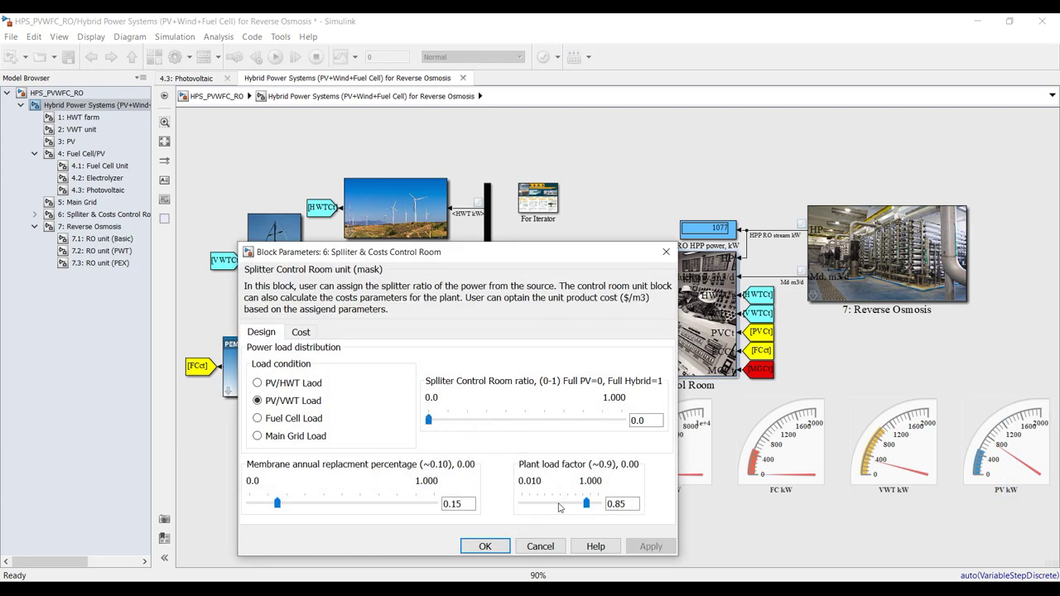
pyautogui.click(485, 547)
pyautogui.click(276, 56)
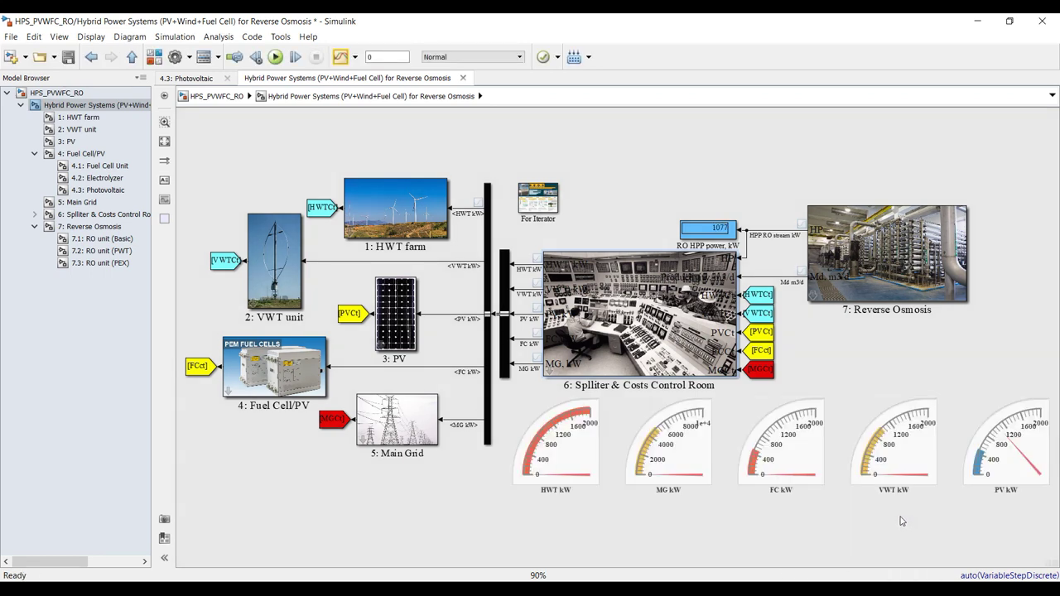
# Step: Switch the control room to Fuel Cell Load with a splitter ratio of 0.2, then save and rerun the model
pyautogui.doubleClick(614, 304)
pyautogui.click(511, 421)
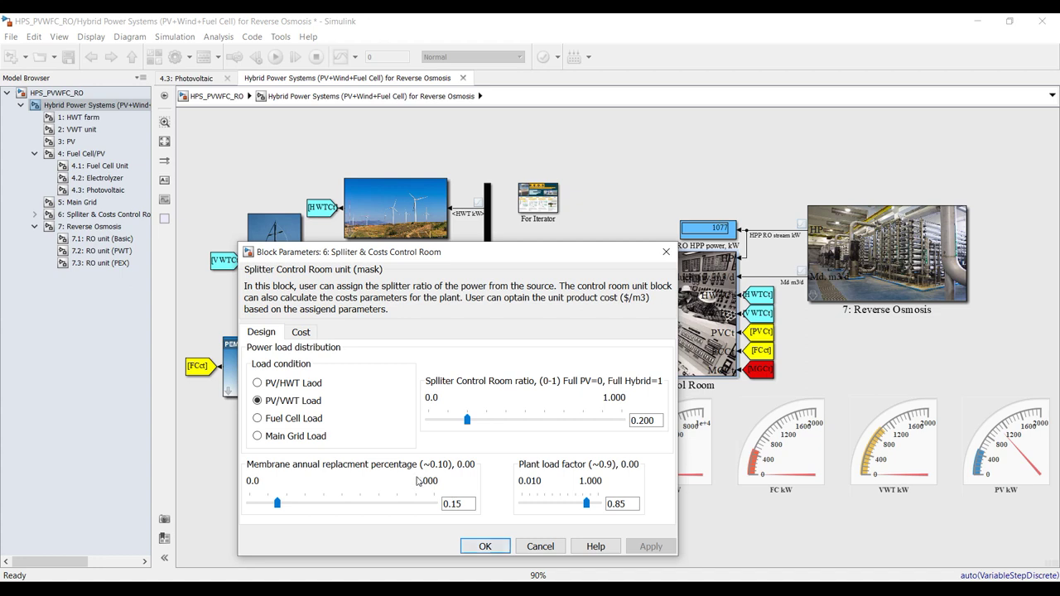
pyautogui.click(296, 420)
pyautogui.click(643, 546)
pyautogui.click(485, 547)
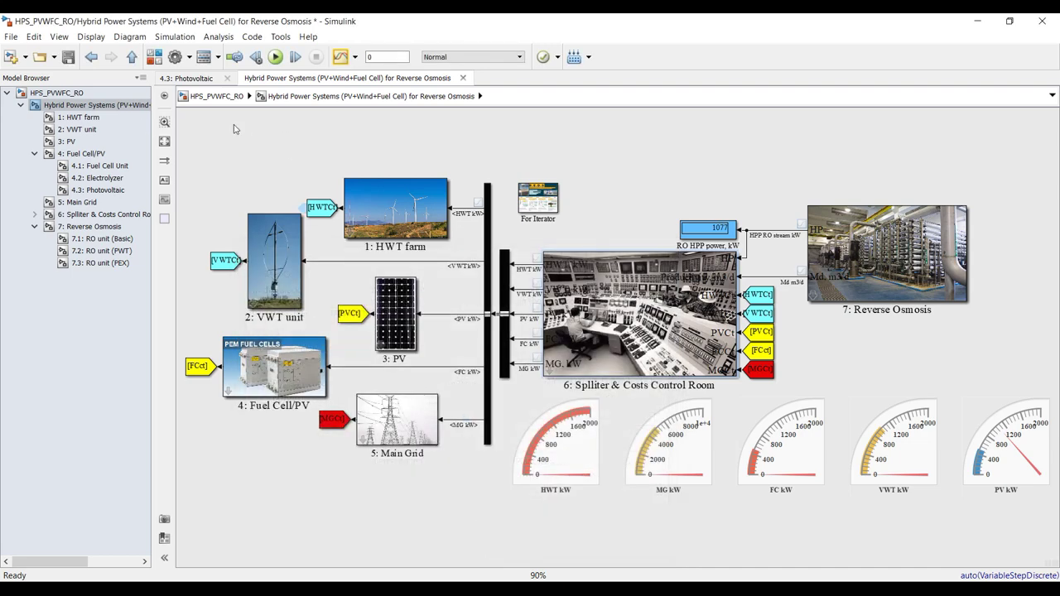
pyautogui.click(71, 59)
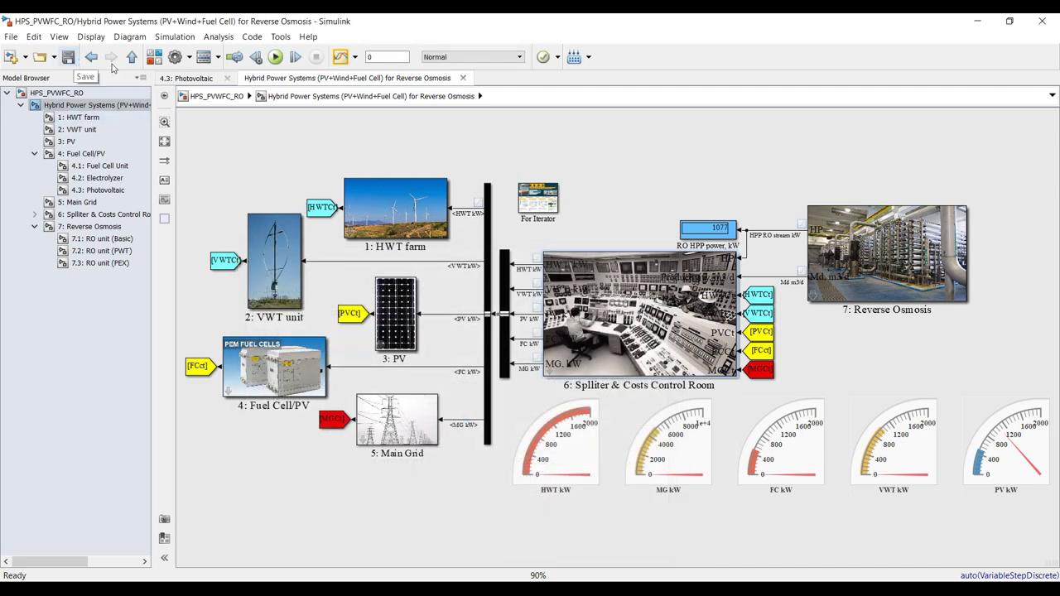
pyautogui.click(276, 56)
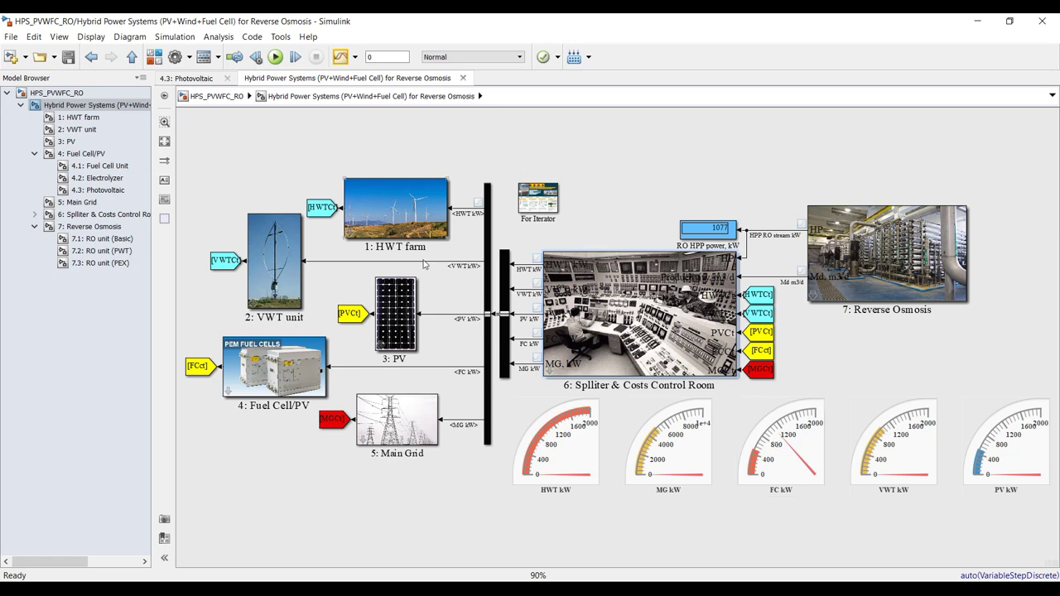
# Step: Read the Fuel Cell/PV block description, then open its subsystem and fit the whole diagram in view
pyautogui.doubleClick(301, 353)
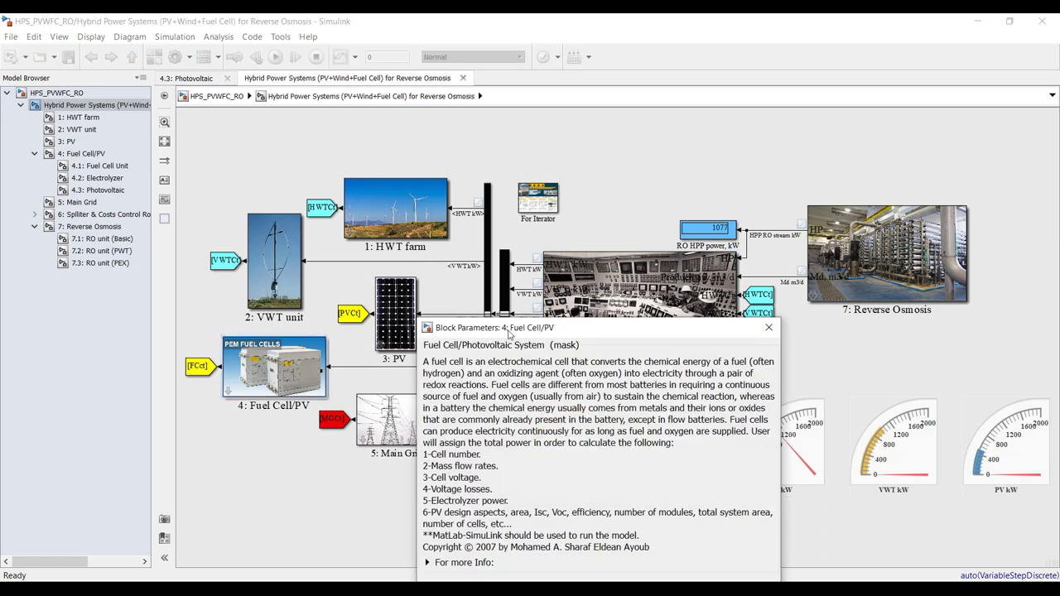
pyautogui.moveTo(509, 333); pyautogui.dragTo(539, 163)
pyautogui.click(616, 429)
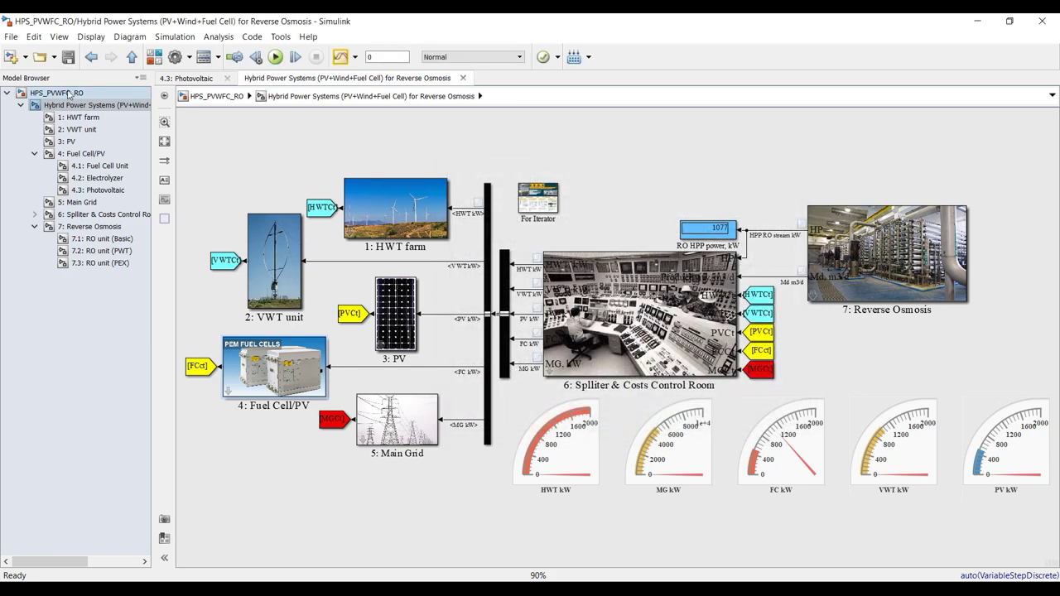
pyautogui.click(78, 153)
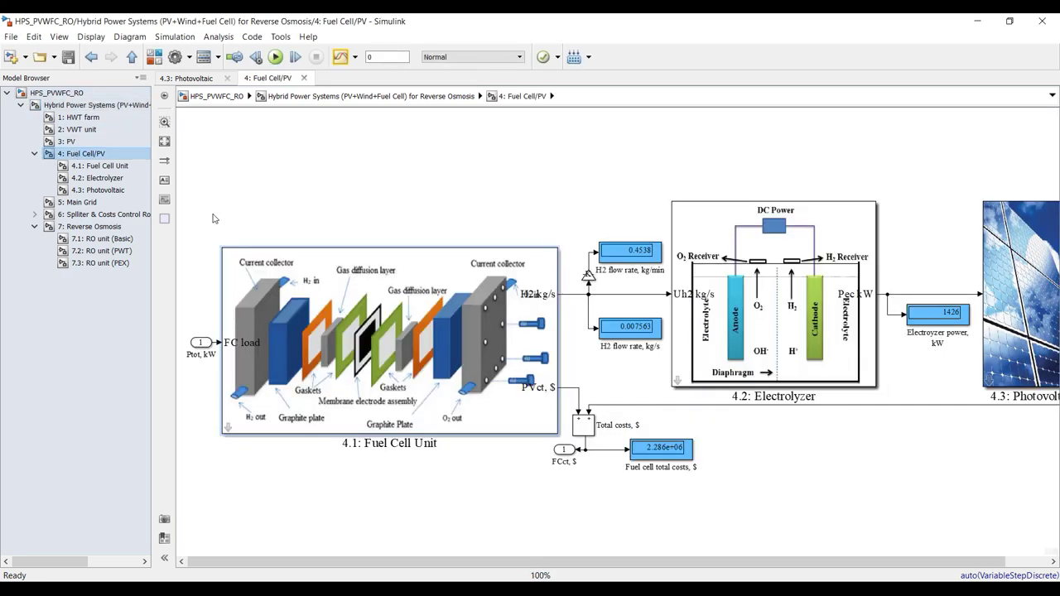
pyautogui.click(164, 142)
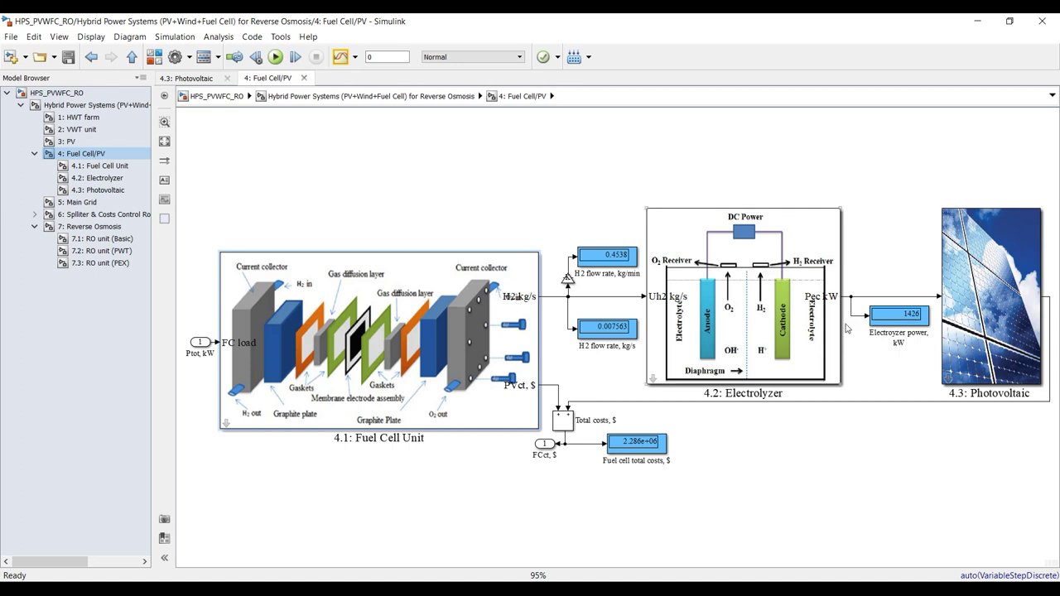
pyautogui.click(777, 241)
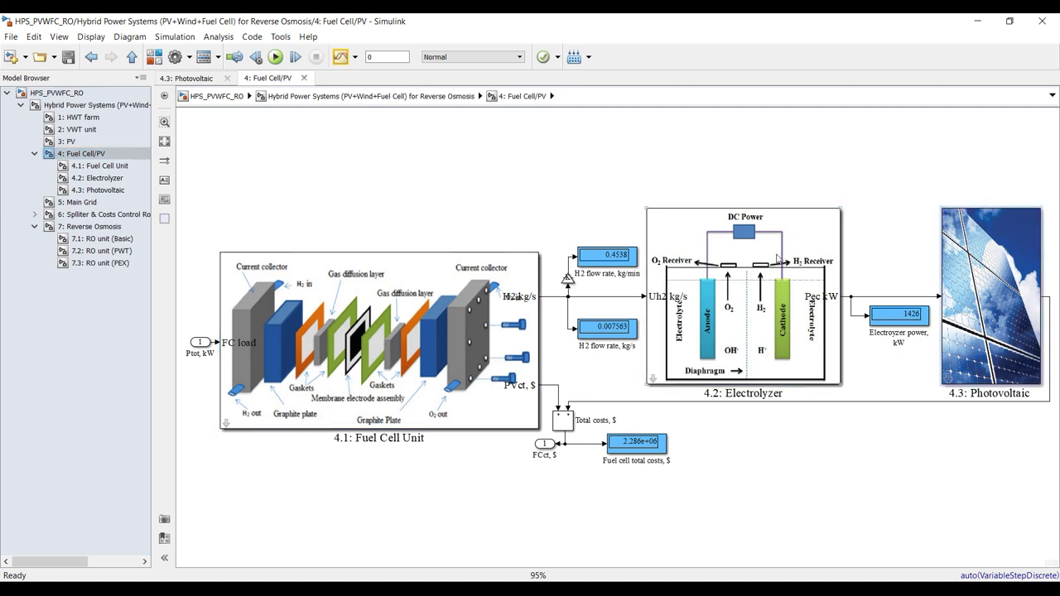
# Step: Set the solar flux of the 4.3 Photovoltaic block to 1000 W/m2 and apply the change
pyautogui.doubleClick(1003, 281)
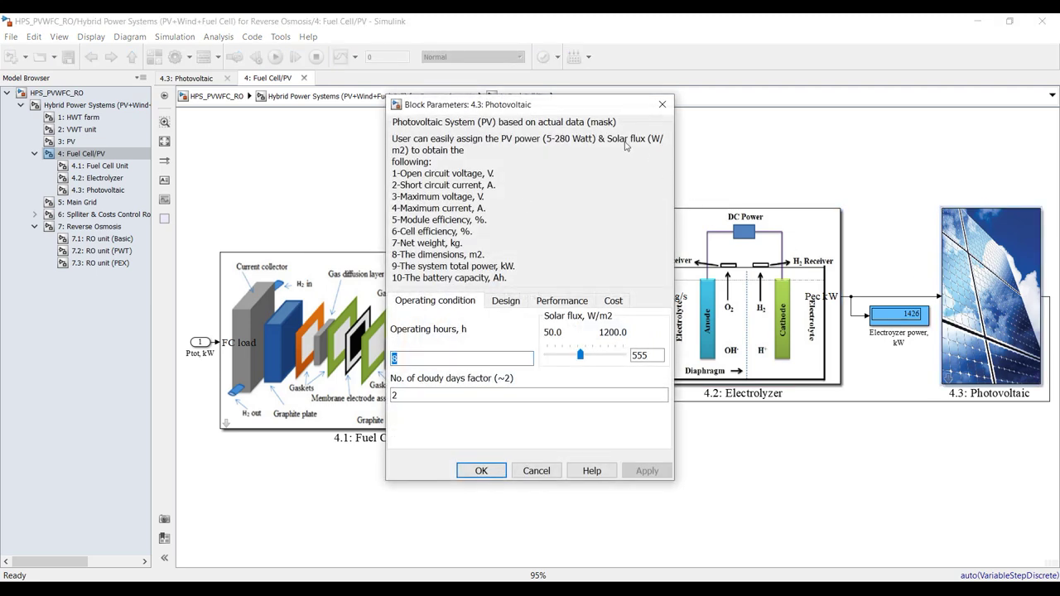
pyautogui.doubleClick(642, 355)
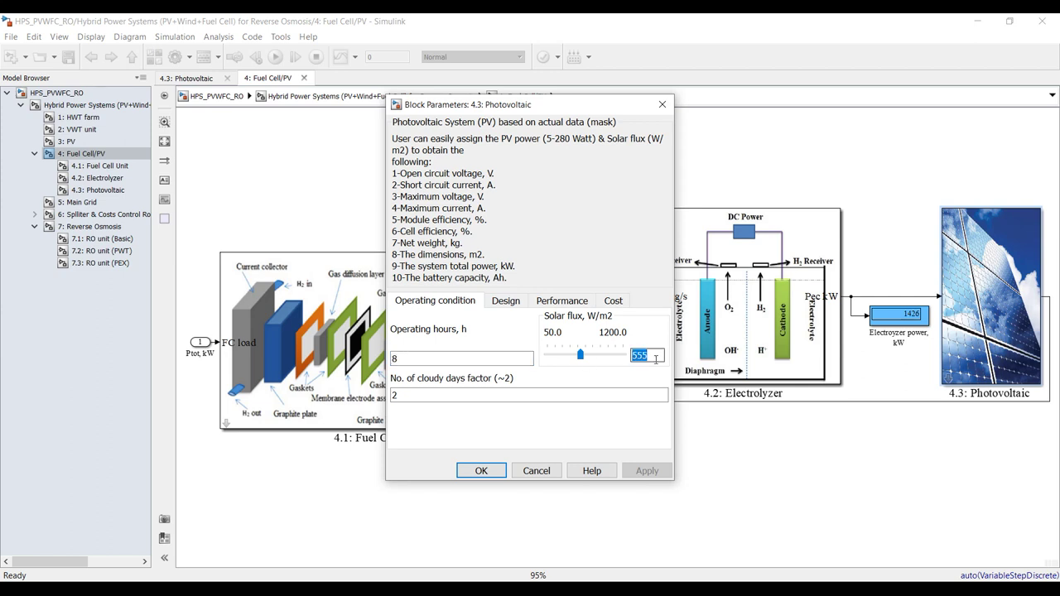
pyautogui.write('1000')
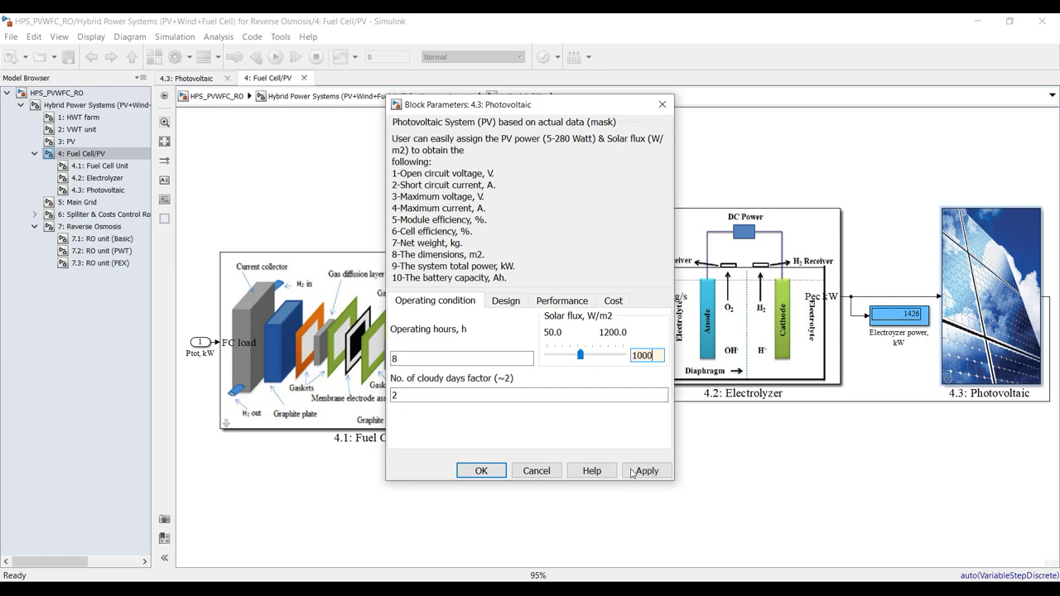
pyautogui.click(644, 471)
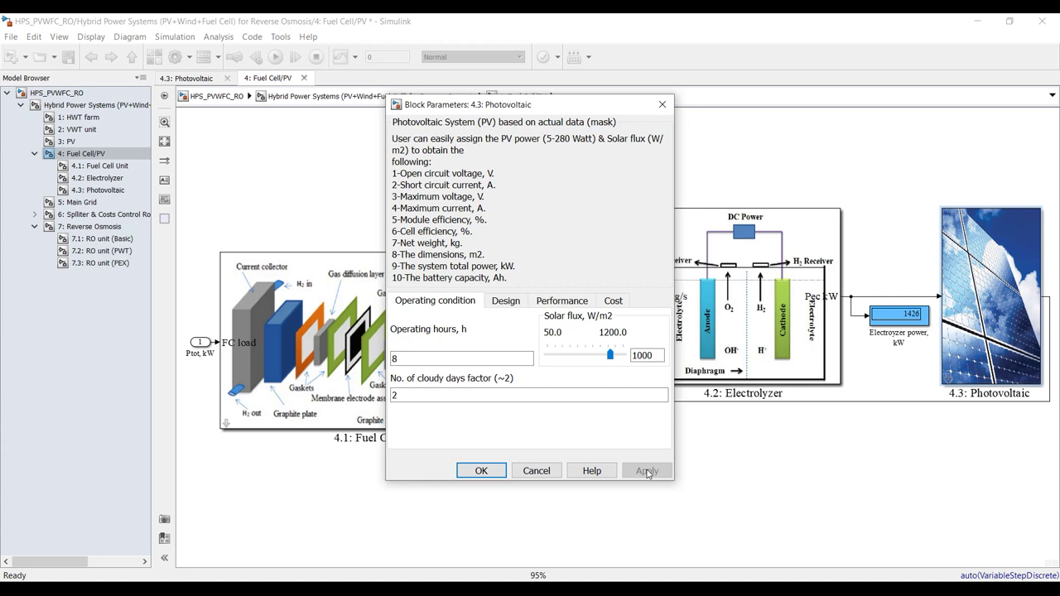
# Step: Review the Photovoltaic block's design, performance and cost parameters, then accept and close its settings
pyautogui.click(505, 299)
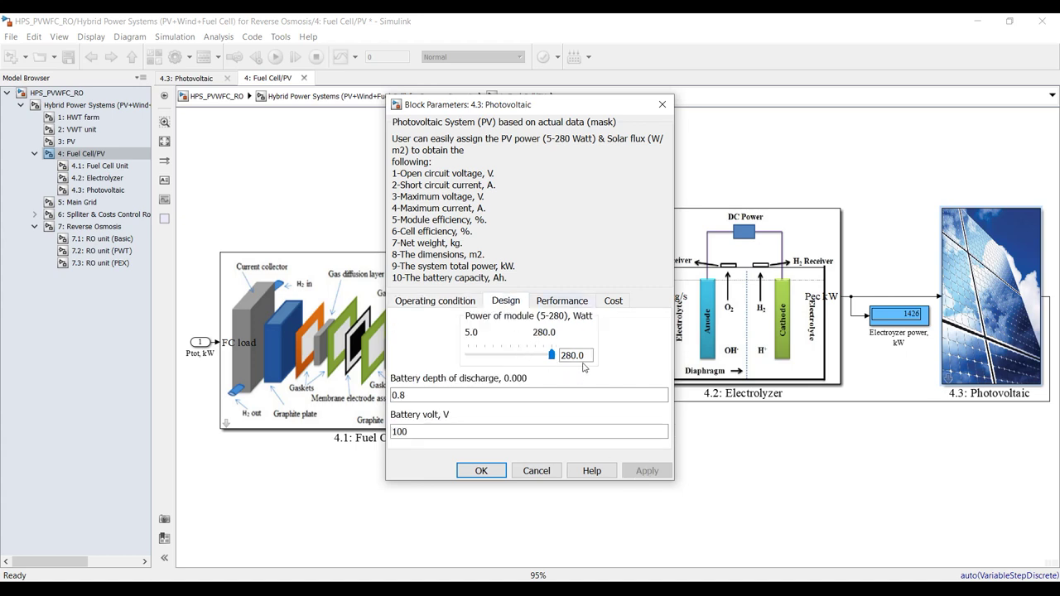
pyautogui.click(563, 304)
pyautogui.click(613, 301)
pyautogui.click(506, 300)
pyautogui.click(481, 471)
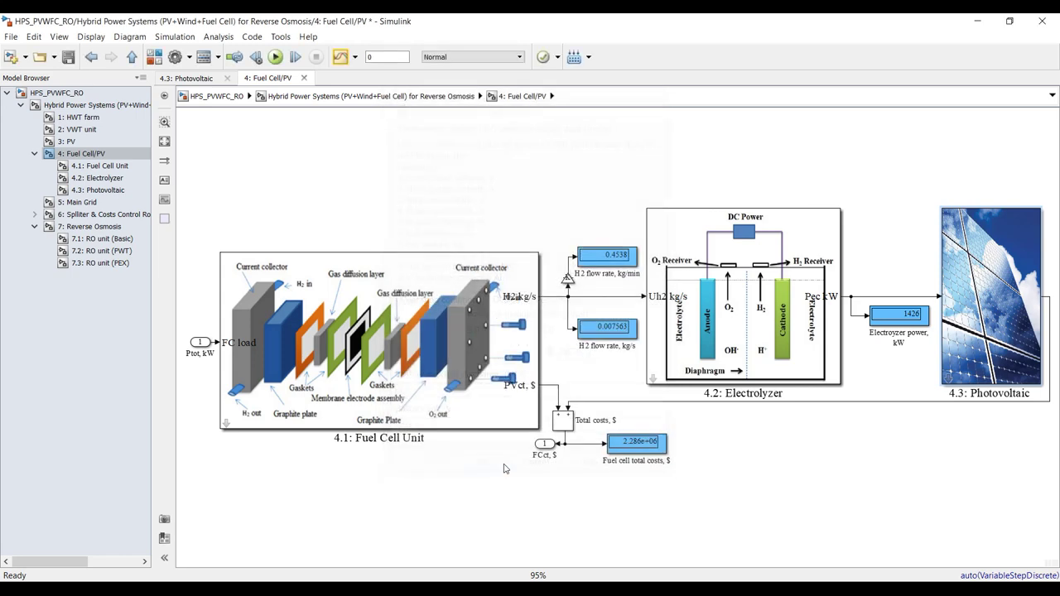
# Step: Check the electrolyzer efficiency parameter of the 4.2 Electrolyzer block and close its settings
pyautogui.doubleClick(760, 313)
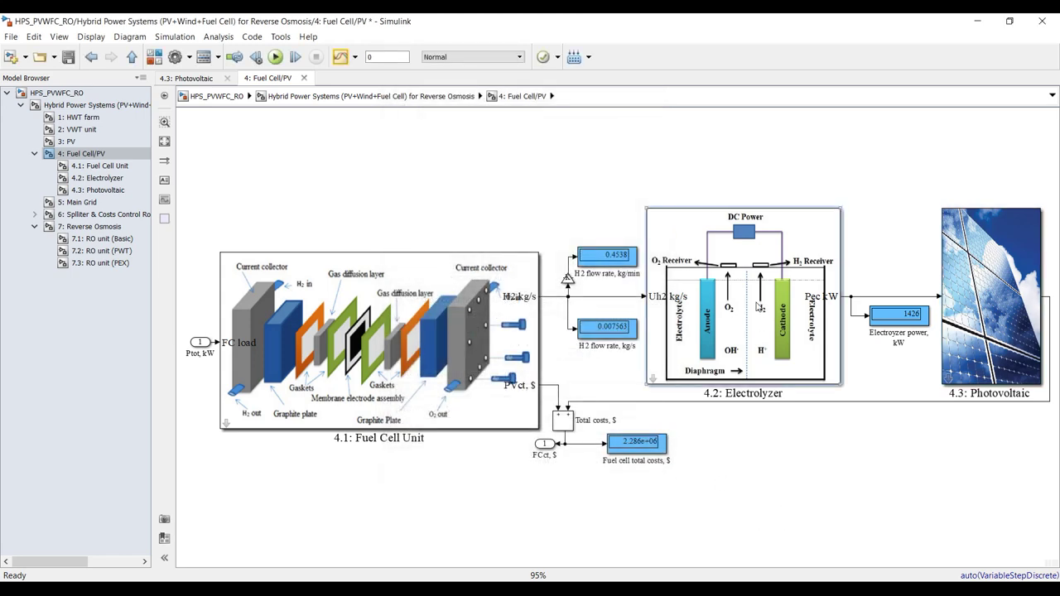
pyautogui.doubleClick(651, 395)
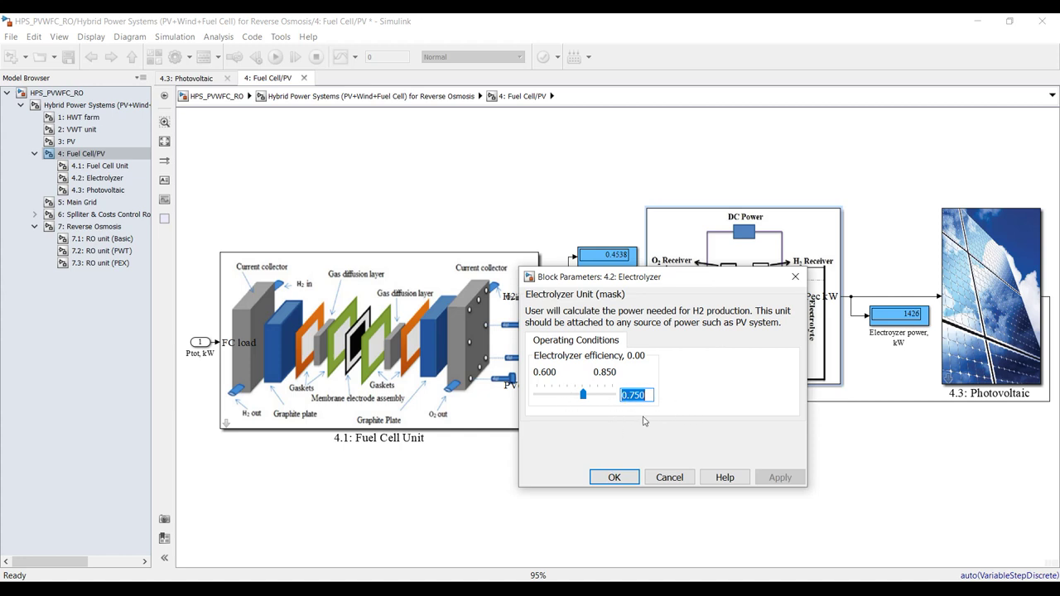
pyautogui.click(612, 477)
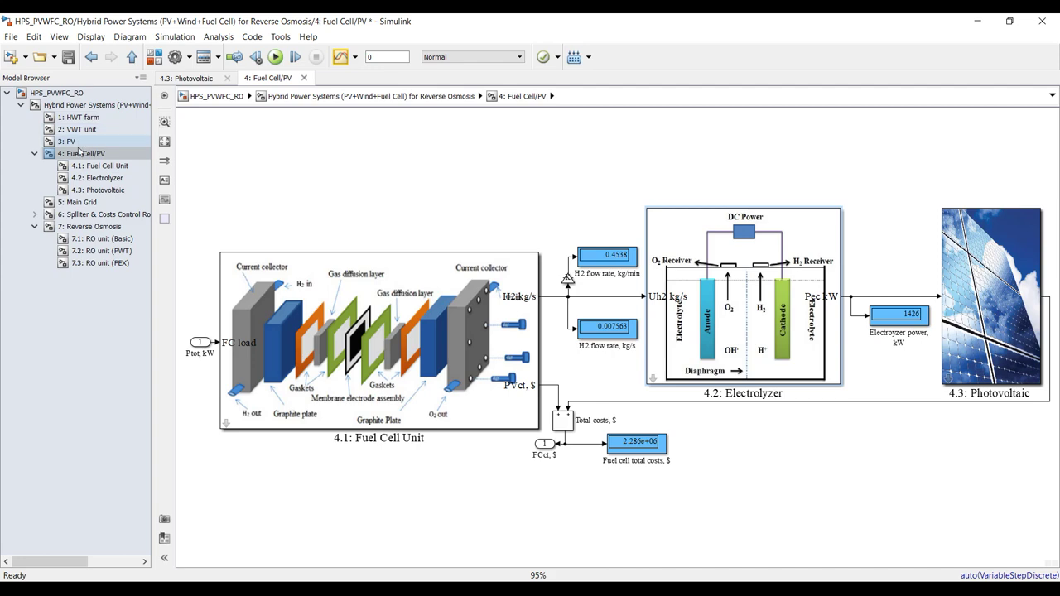
# Step: Inspect the pump power, pressure and feed water flow rate displays in the 7.1 RO unit (Basic) subsystem
pyautogui.click(100, 242)
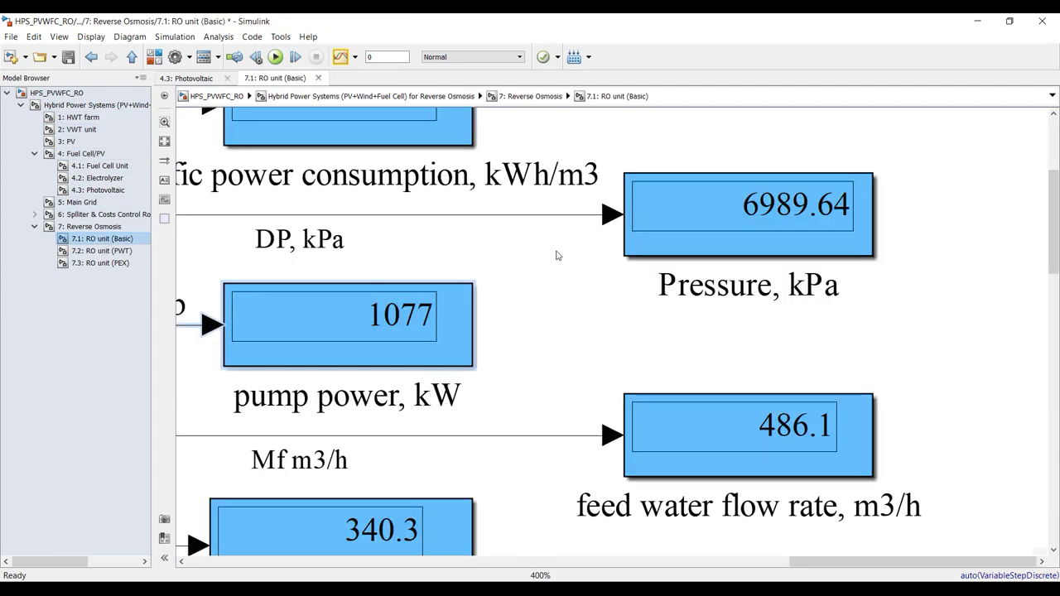
pyautogui.scroll(-4, 567, 373)
pyautogui.scroll(4, 563, 380)
pyautogui.moveTo(722, 270); pyautogui.dragTo(466, 373)
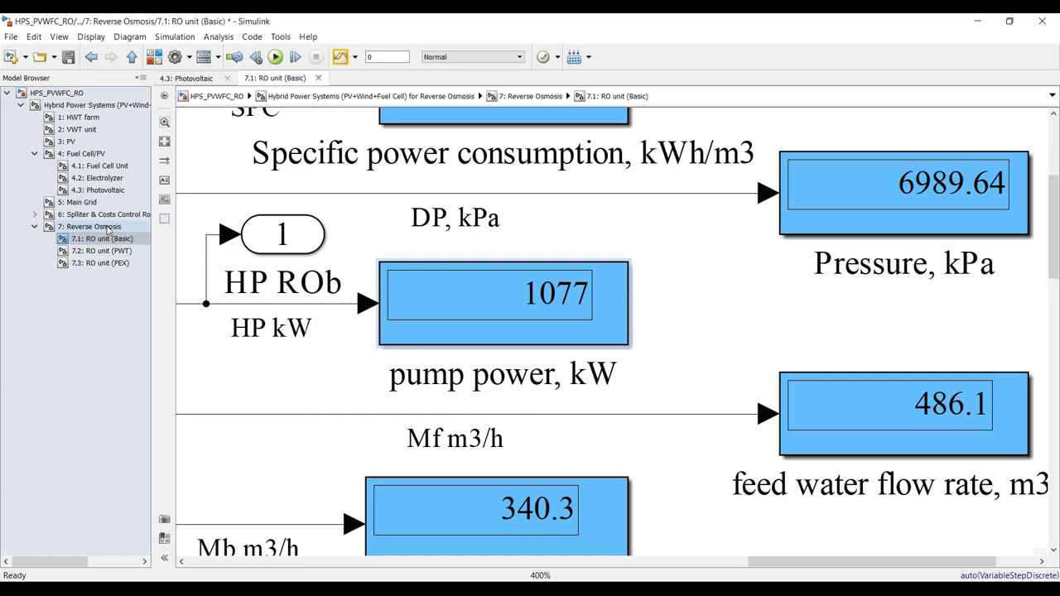
# Step: Return to the Fuel Cell/PV subsystem and examine the electrolyzer power display
pyautogui.click(96, 167)
pyautogui.click(81, 153)
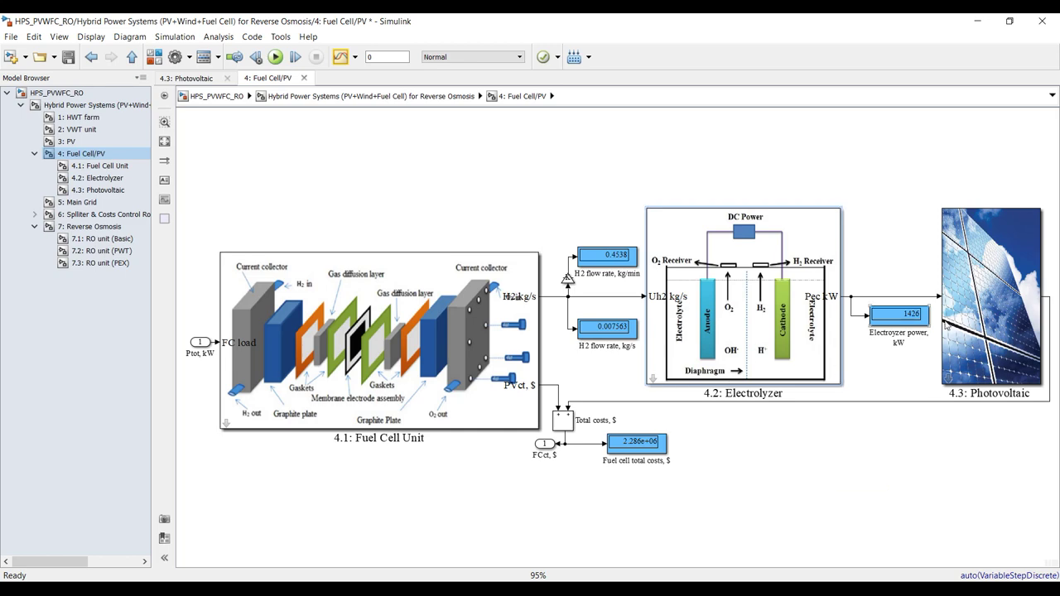
pyautogui.scroll(6, 893, 325)
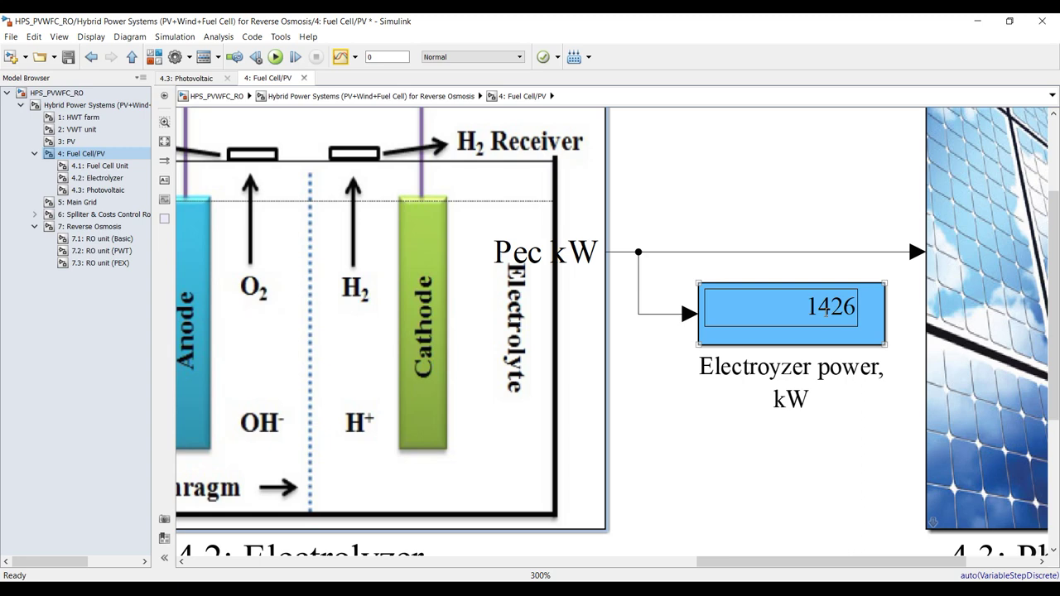
pyautogui.scroll(-3, 828, 313)
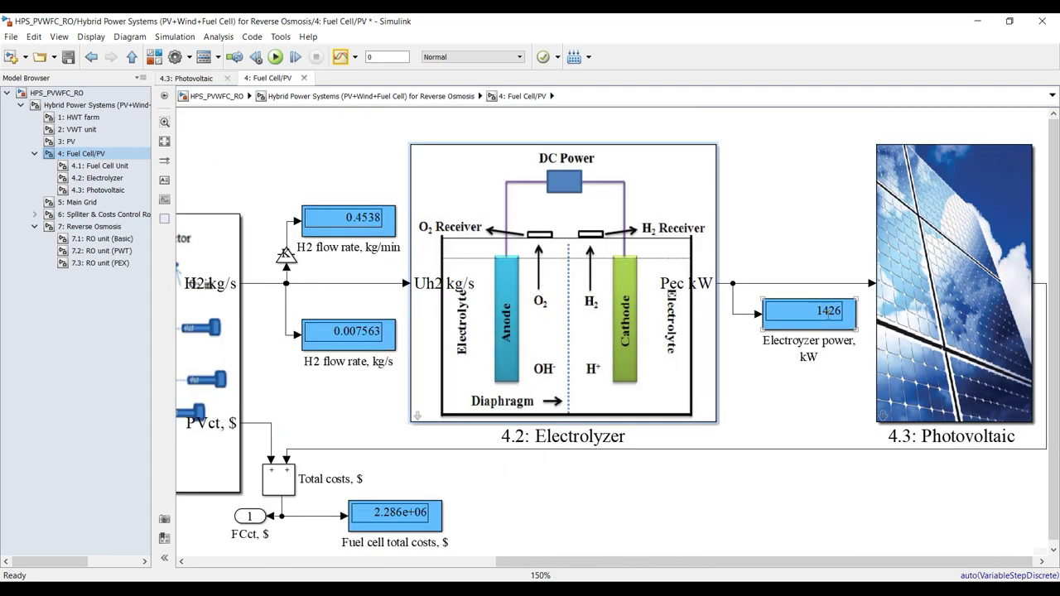
pyautogui.scroll(-2, 829, 311)
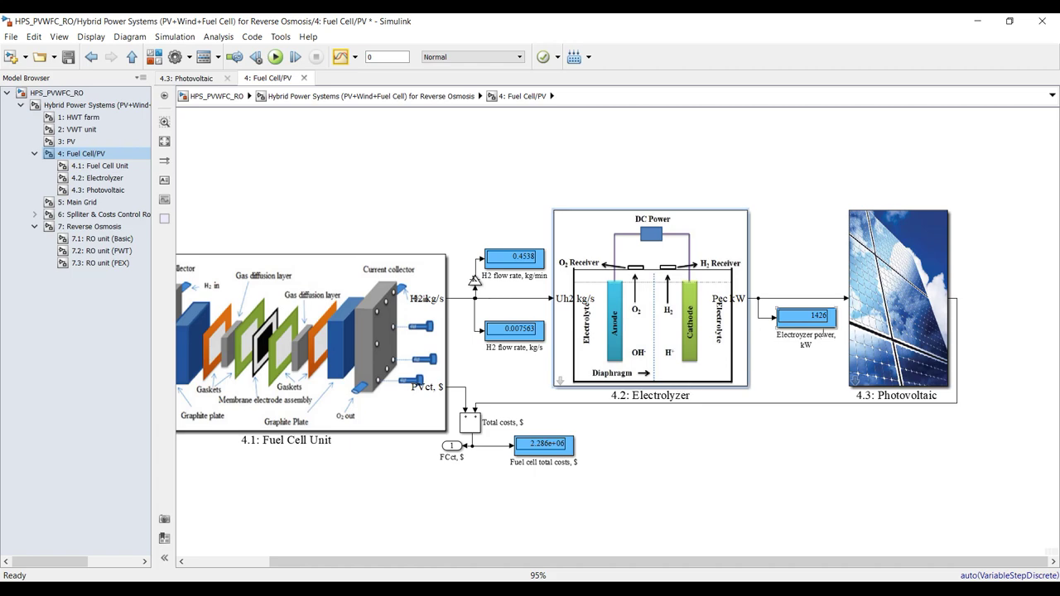
# Step: Examine the Fuel Cell Unit block and its H2 flow rate displays in kg/min and kg/s
pyautogui.scroll(-3, 687, 376)
pyautogui.scroll(4, 378, 401)
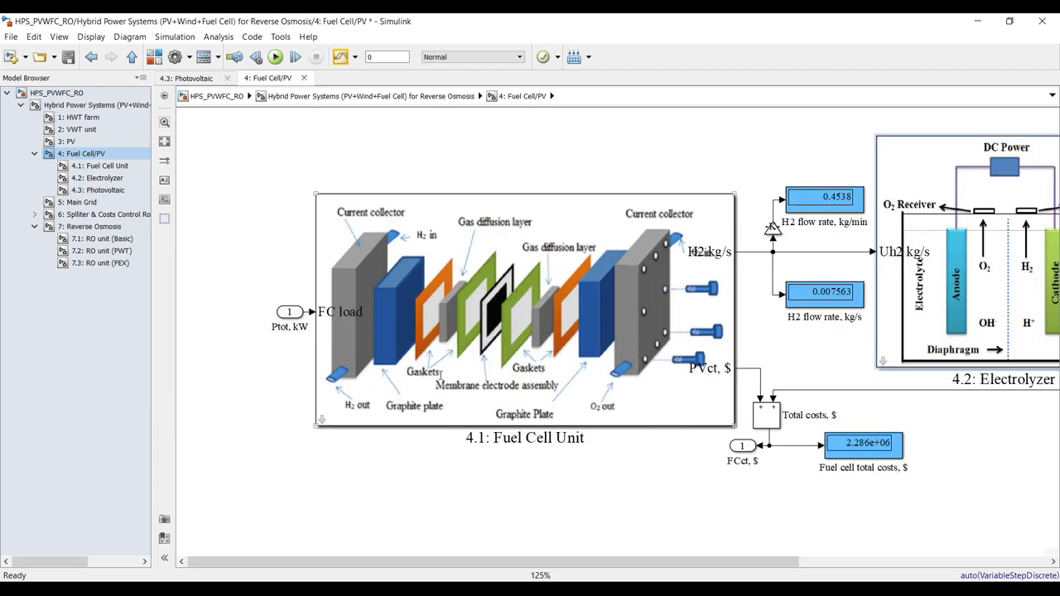
pyautogui.scroll(1, 441, 375)
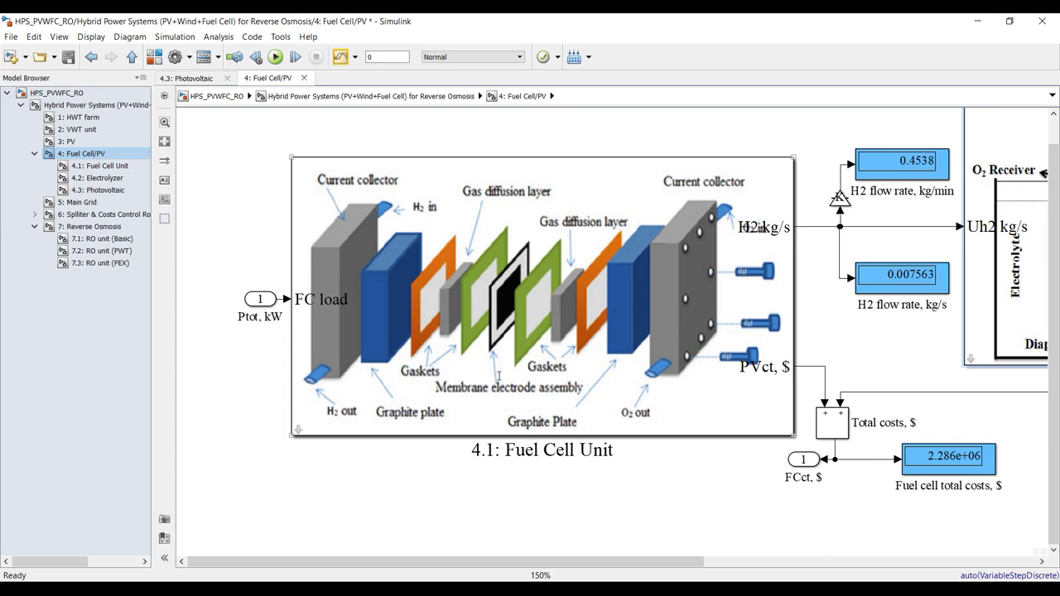
pyautogui.scroll(-1, 909, 169)
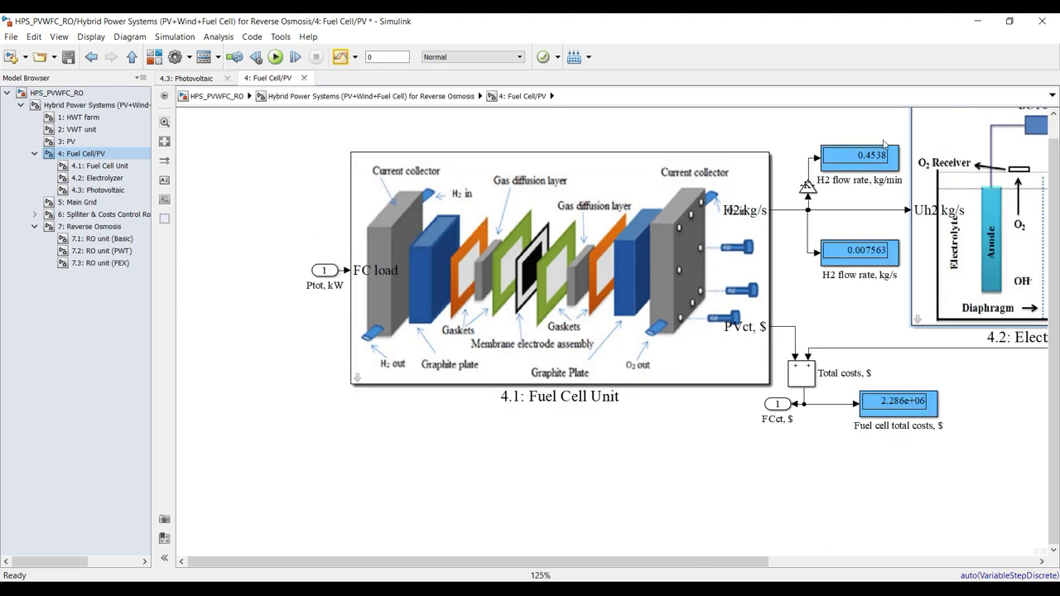
pyautogui.scroll(3, 878, 149)
pyautogui.scroll(-2, 878, 149)
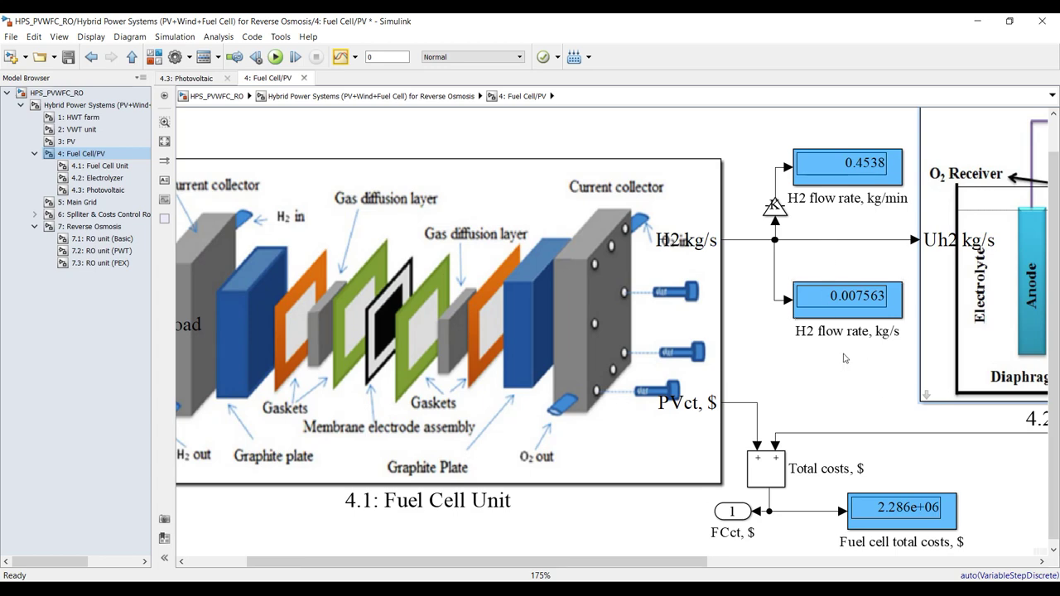
pyautogui.scroll(1, 845, 358)
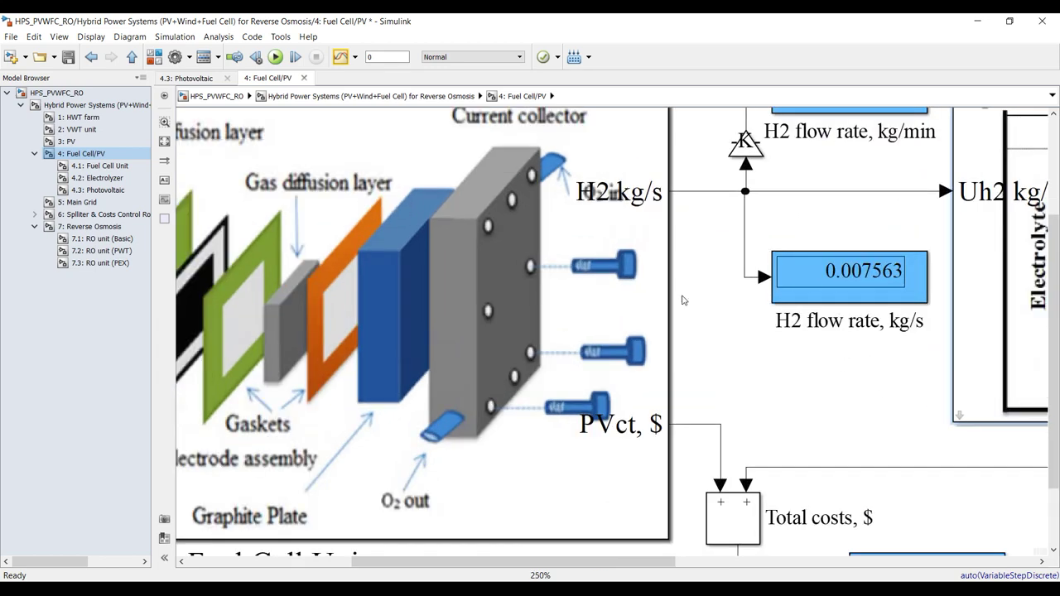
pyautogui.scroll(-3, 589, 285)
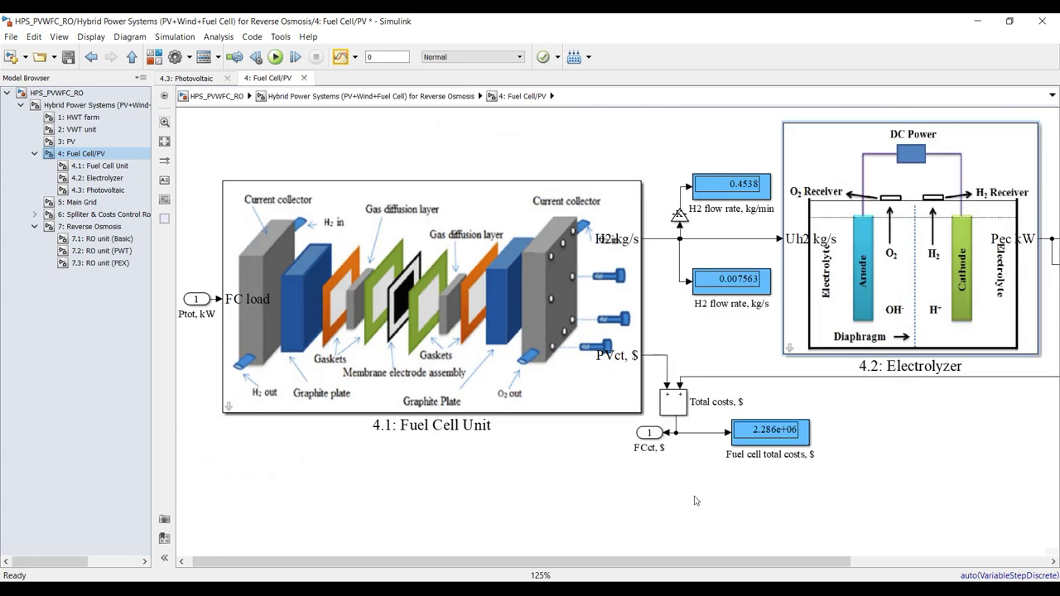
# Step: Examine the fuel cell total costs display together with the total costs sum block
pyautogui.scroll(3, 694, 494)
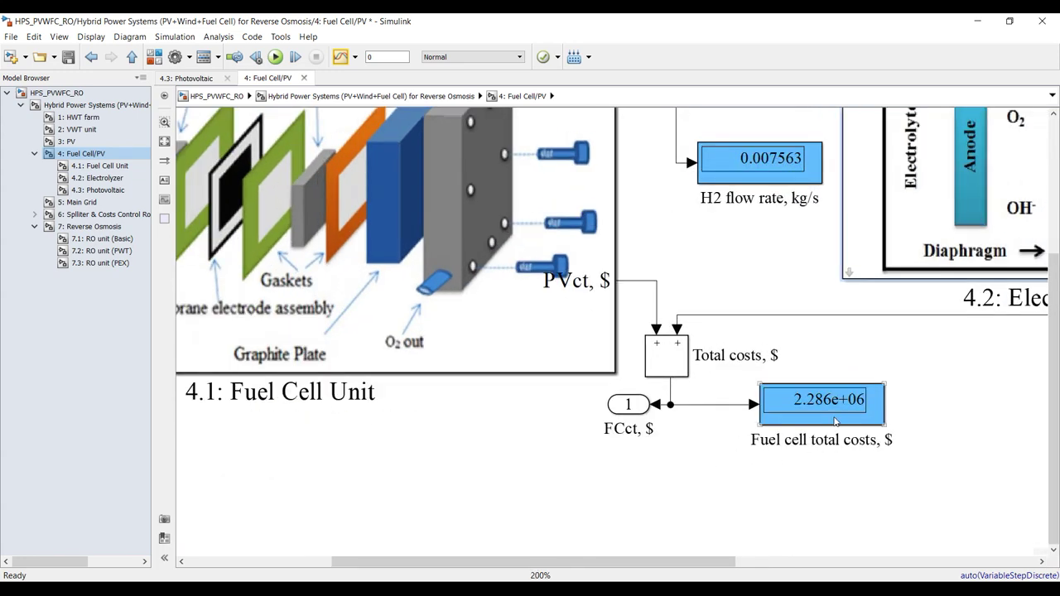
pyautogui.scroll(1, 839, 437)
pyautogui.moveTo(816, 373); pyautogui.dragTo(700, 457)
pyautogui.scroll(-4, 654, 481)
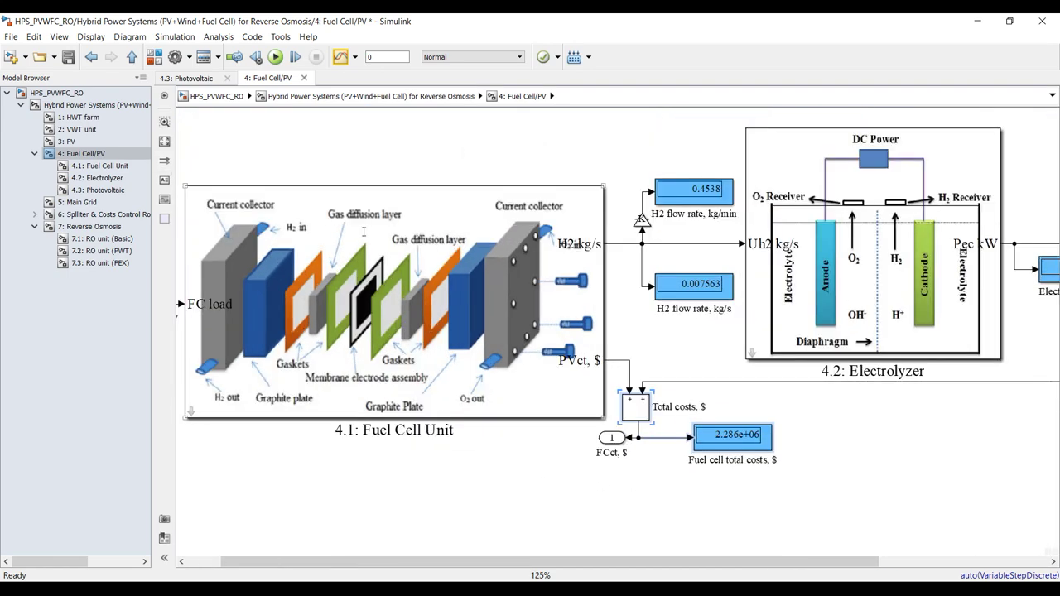
# Step: Look inside the 4.1 Fuel Cell Unit, then open its block parameters and review the ambient and cell temperatures
pyautogui.click(103, 168)
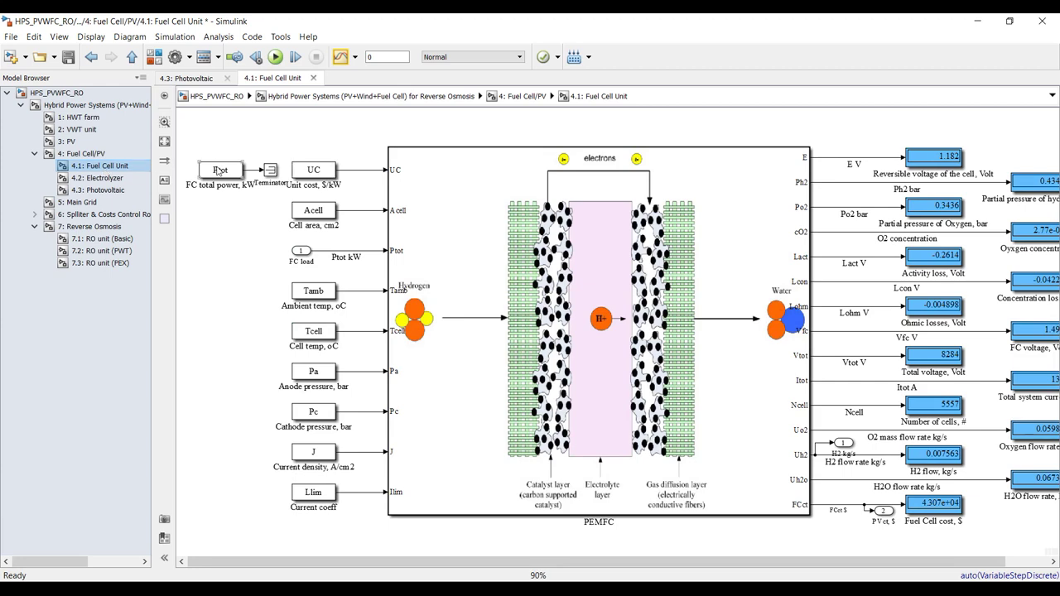
pyautogui.click(82, 154)
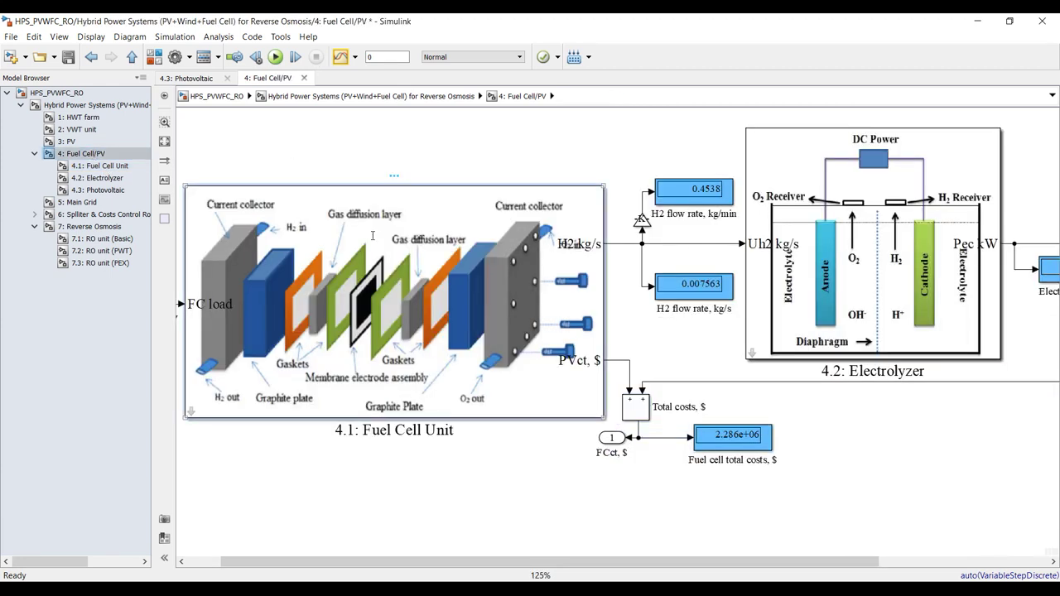
pyautogui.doubleClick(372, 236)
pyautogui.moveTo(286, 196); pyautogui.dragTo(918, 101)
pyautogui.doubleClick(769, 221)
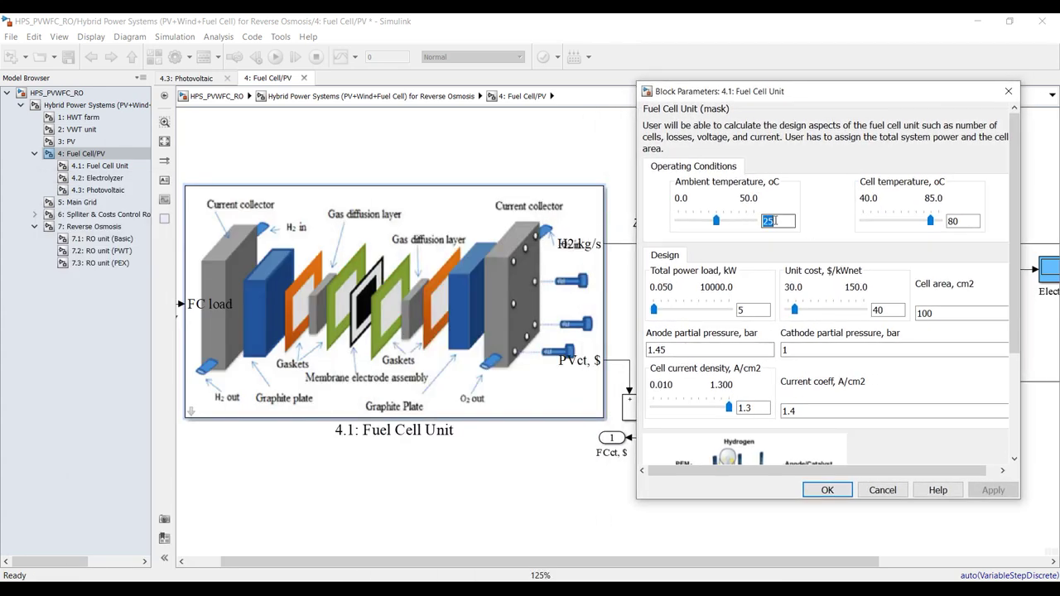
pyautogui.doubleClick(964, 220)
pyautogui.doubleClick(781, 219)
# Step: Set the fuel cell unit's total power load to 500.048 kW, close its parameters and examine the Ptot input port
pyautogui.doubleClick(742, 310)
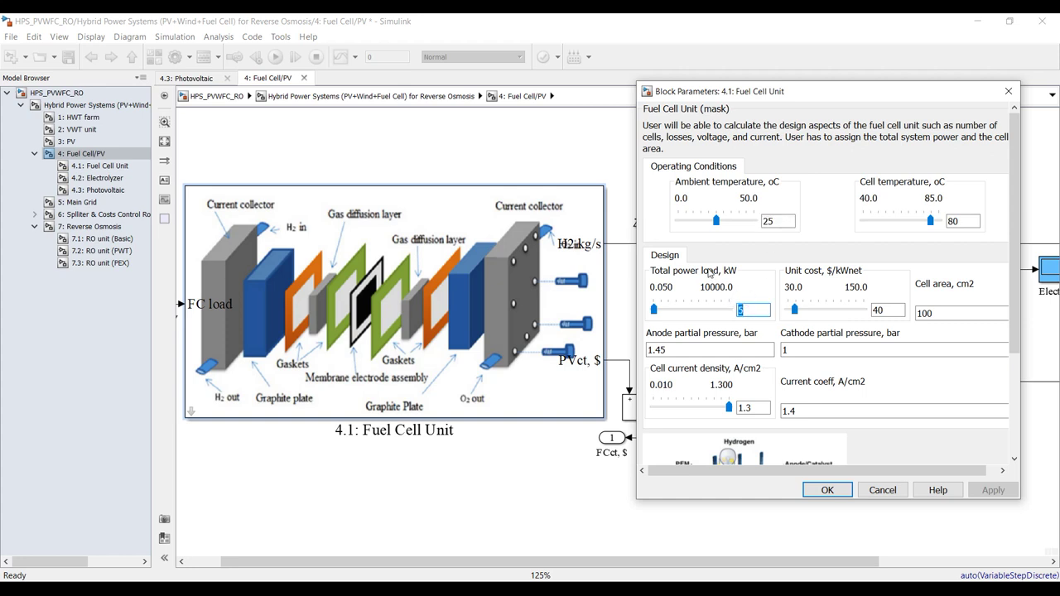
pyautogui.moveTo(655, 310)
pyautogui.mouseDown()
pyautogui.moveTo(681, 310)
pyautogui.moveTo(657, 312)
pyautogui.mouseUp()
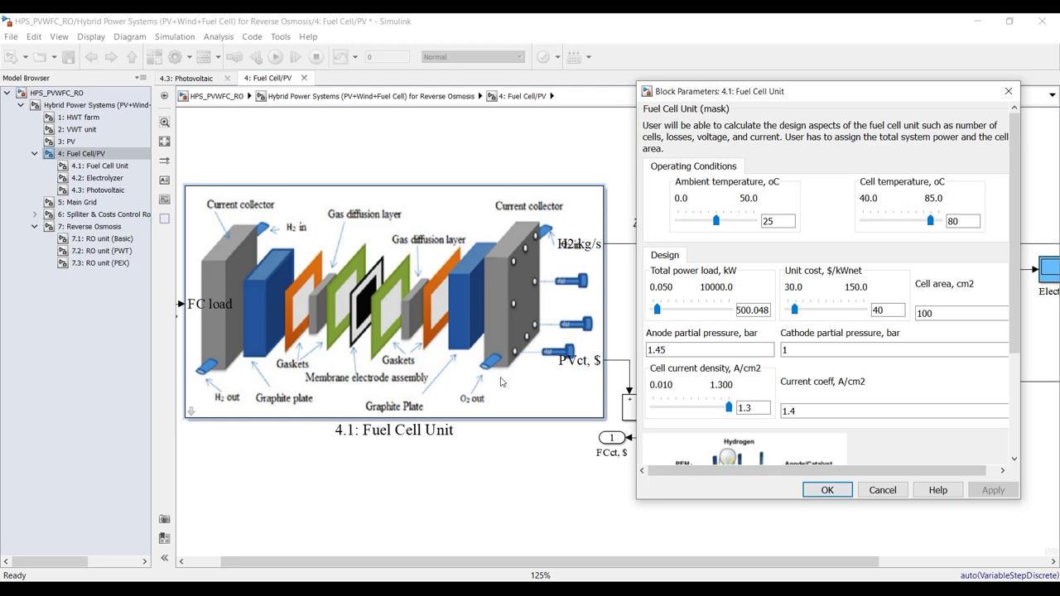
pyautogui.press('Return')
pyautogui.press('space')
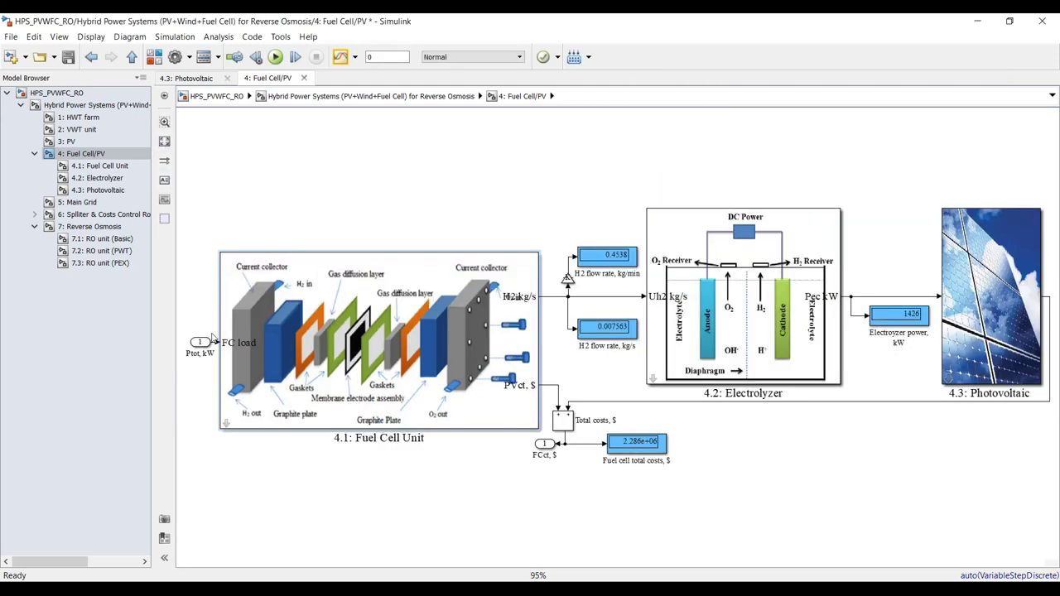
pyautogui.scroll(8, 213, 332)
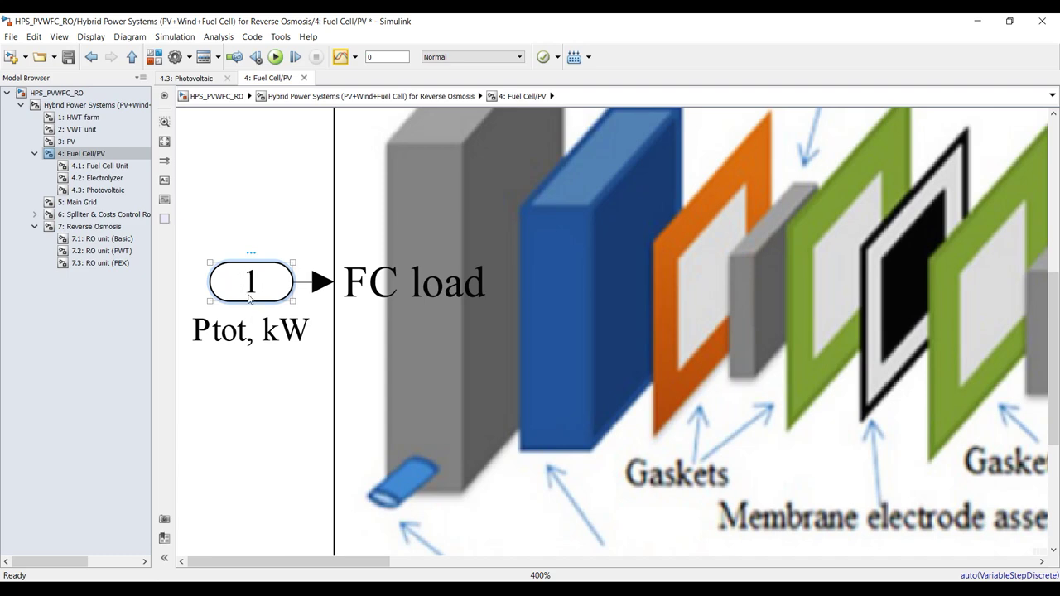
# Step: Look up the In1 block among the Simulink library's Sources as the counterpart of the Ptot input port, then close the library
pyautogui.moveTo(194, 197); pyautogui.dragTo(282, 378)
pyautogui.click(154, 58)
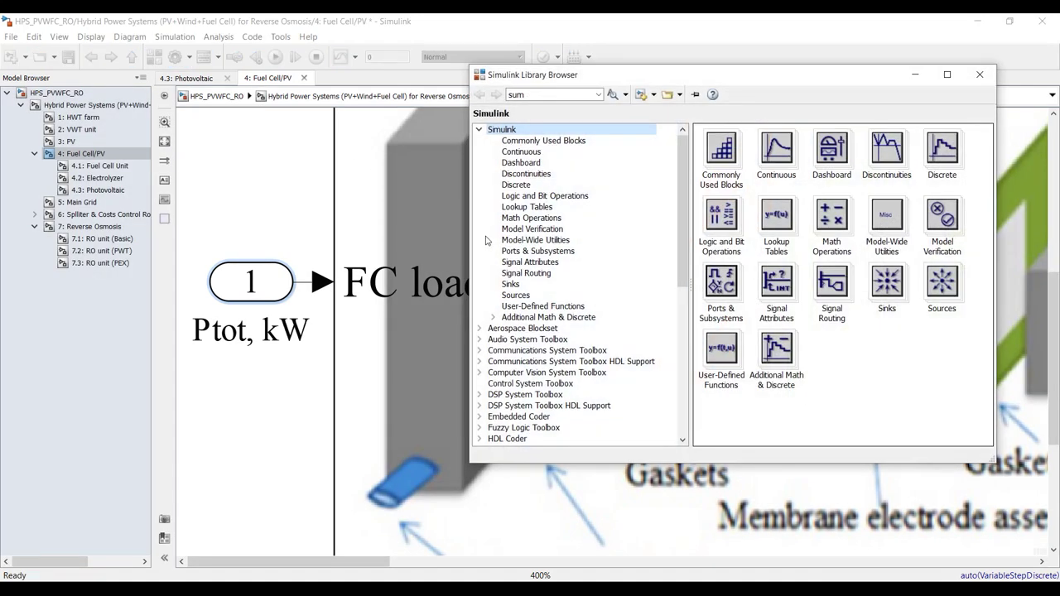
pyautogui.click(515, 295)
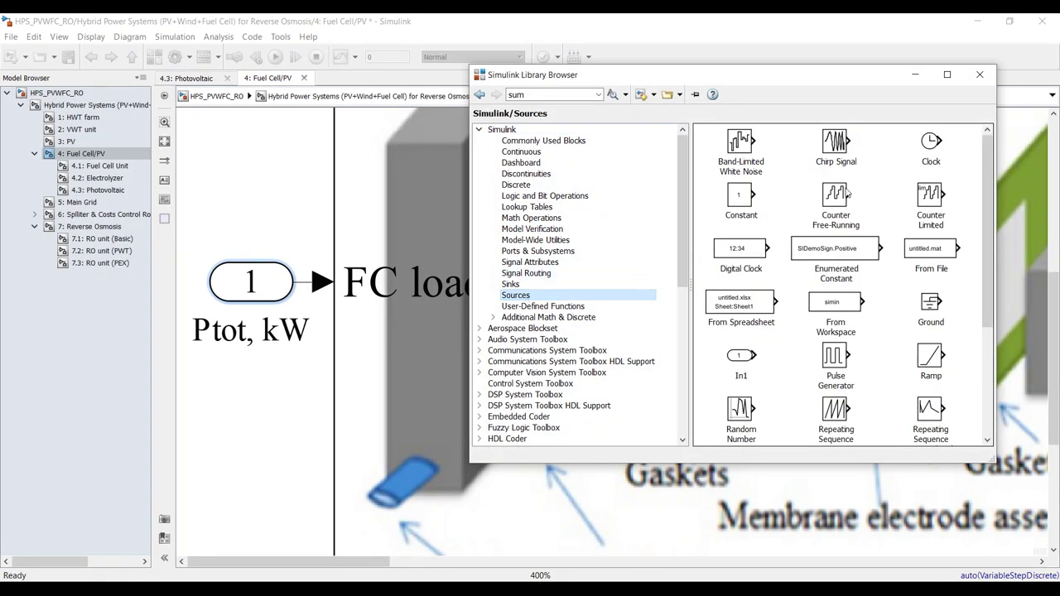
pyautogui.click(744, 360)
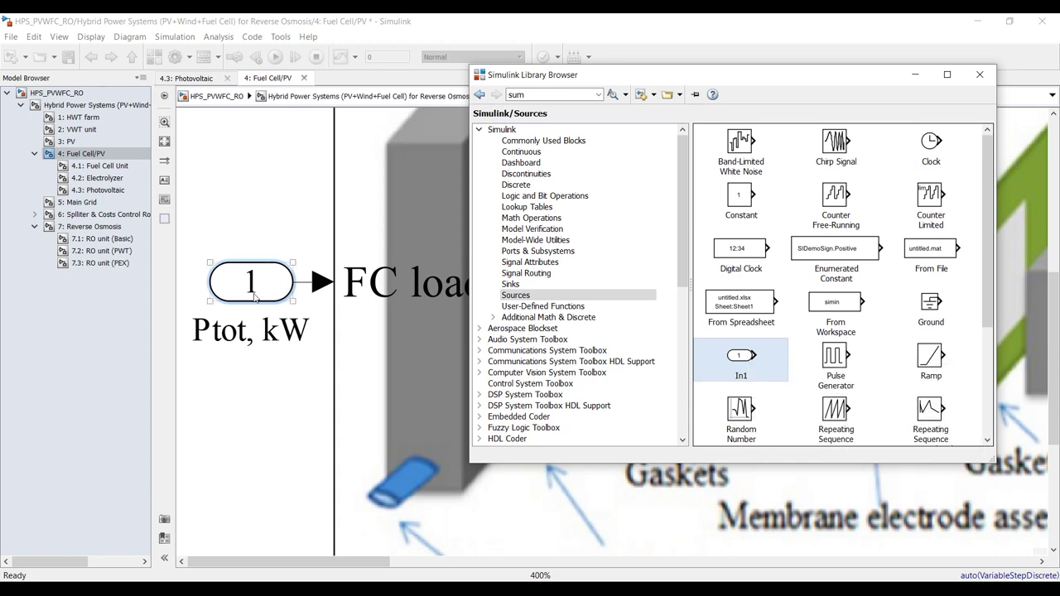
pyautogui.click(980, 75)
# Step: In the top-level hybrid system, trace the FC kW line and inspect the FC kW entry in the Bus Selector's selected signals
pyautogui.click(95, 105)
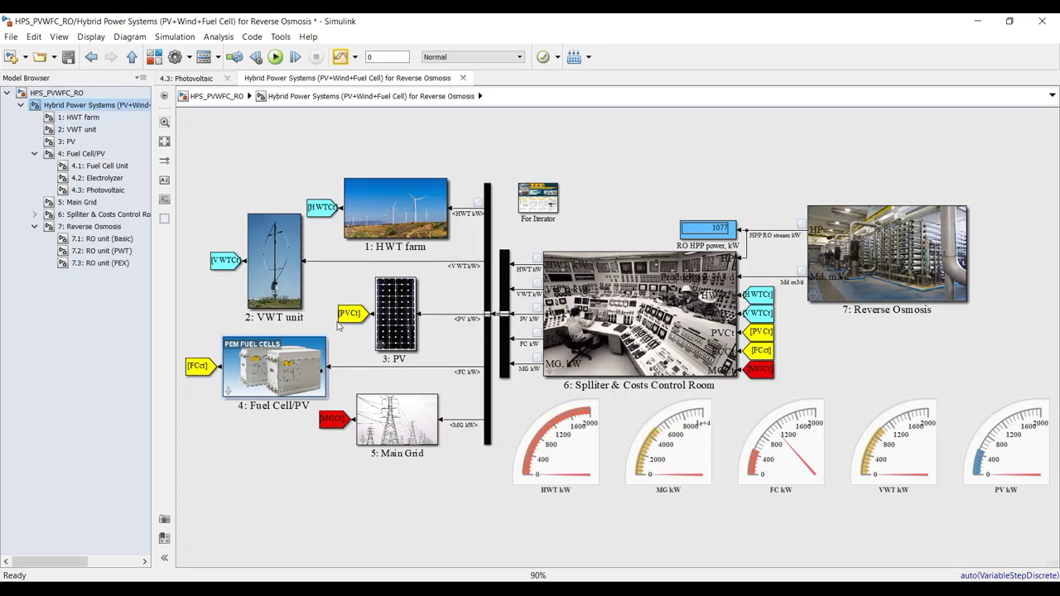
pyautogui.scroll(4, 357, 385)
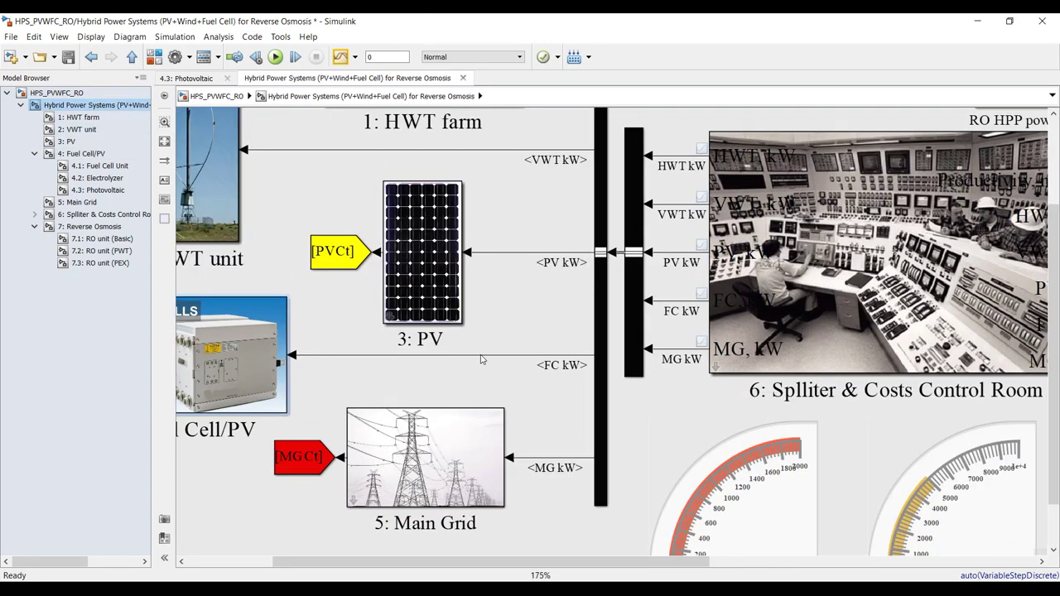
pyautogui.click(481, 357)
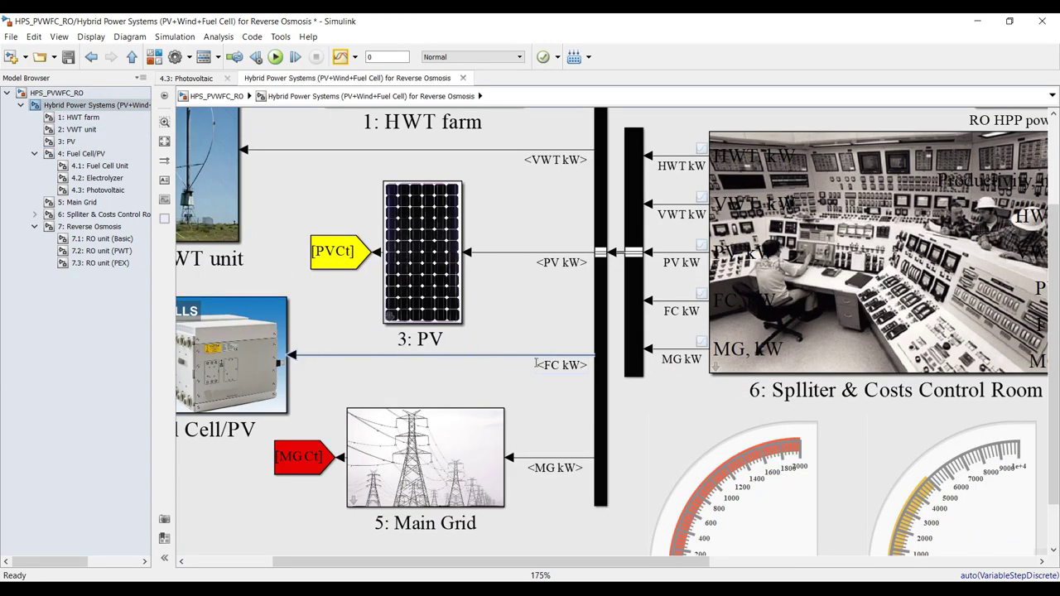
pyautogui.doubleClick(600, 303)
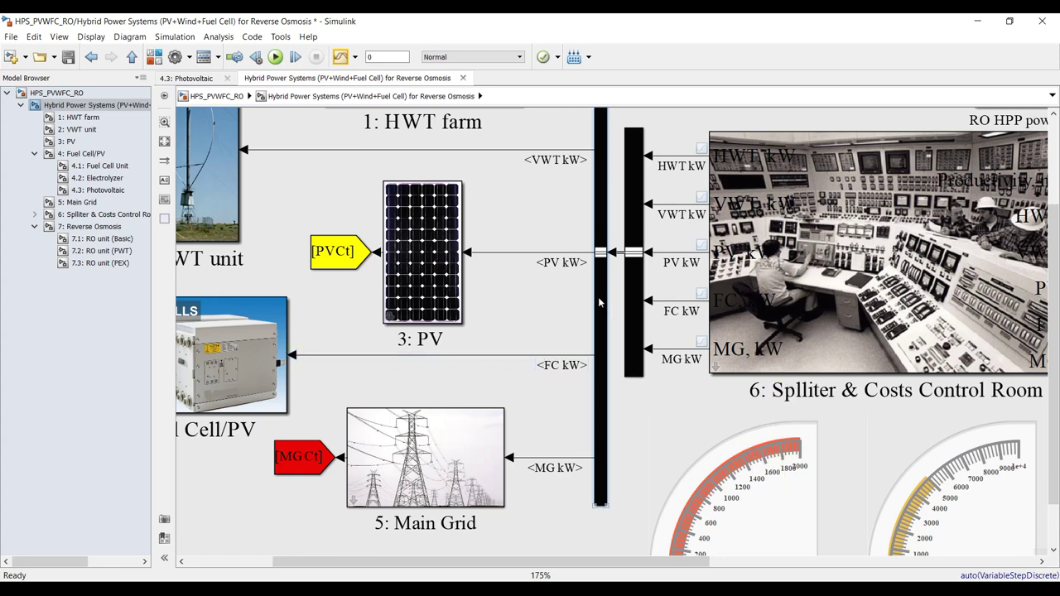
pyautogui.click(543, 332)
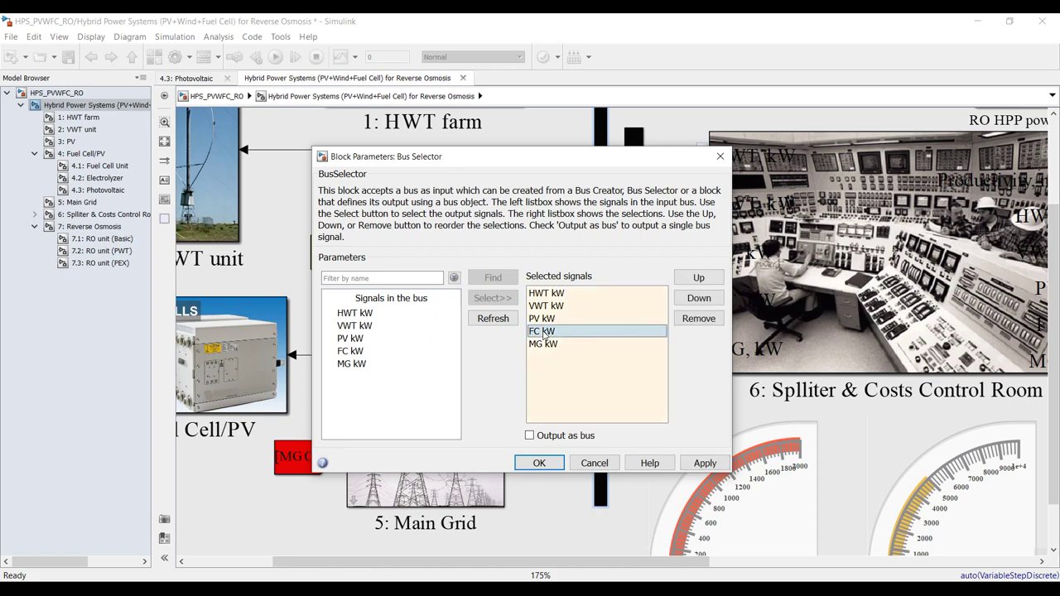
pyautogui.click(704, 463)
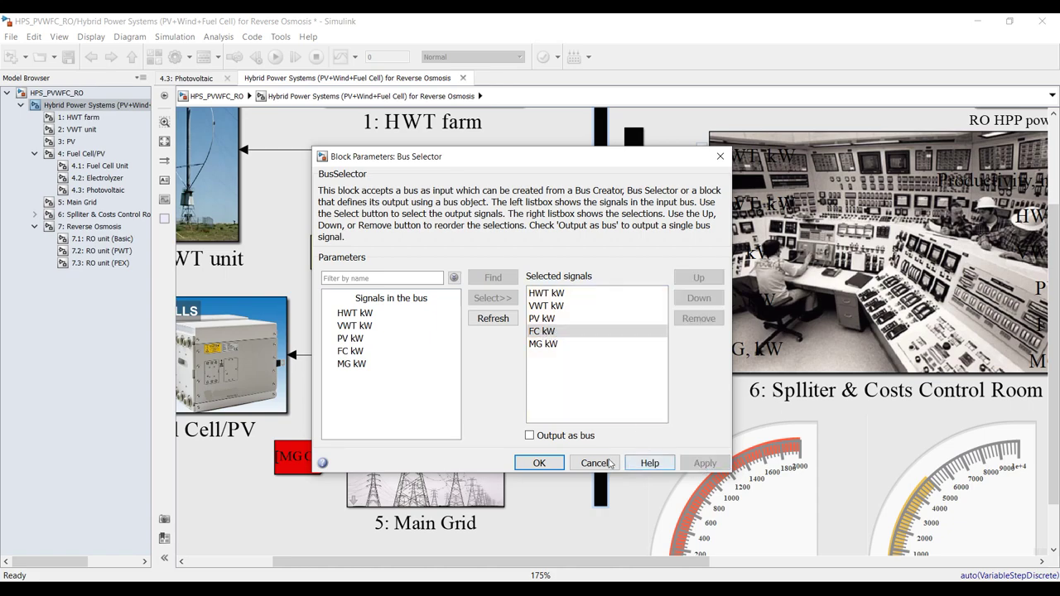
pyautogui.click(545, 463)
# Step: Examine the splitter and costs control room's power outputs and the bus feeding the Fuel Cell/PV block
pyautogui.scroll(-2, 626, 318)
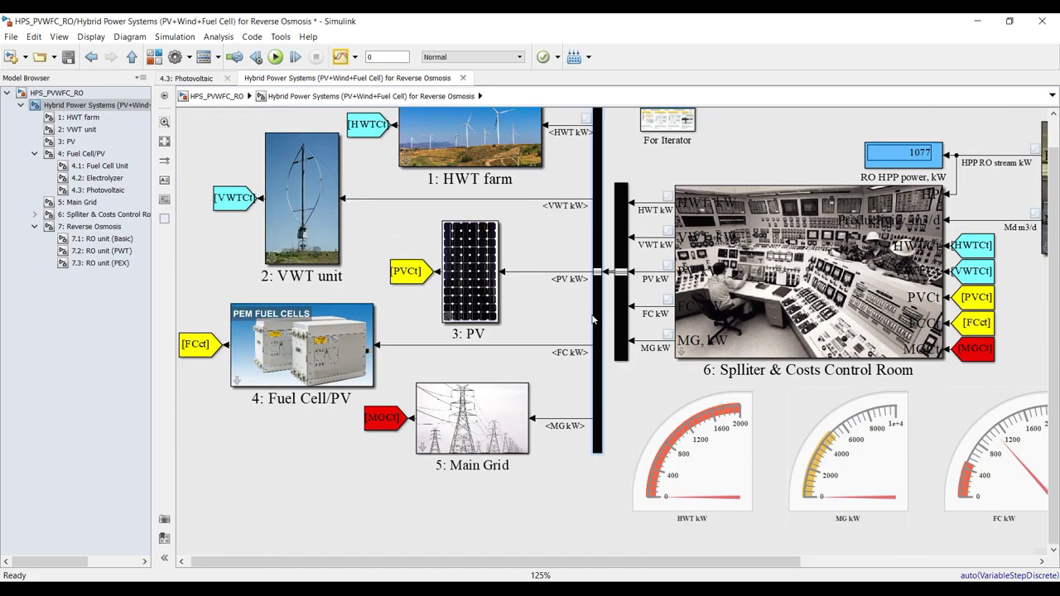
pyautogui.scroll(-1, 625, 319)
pyautogui.scroll(-1, 708, 305)
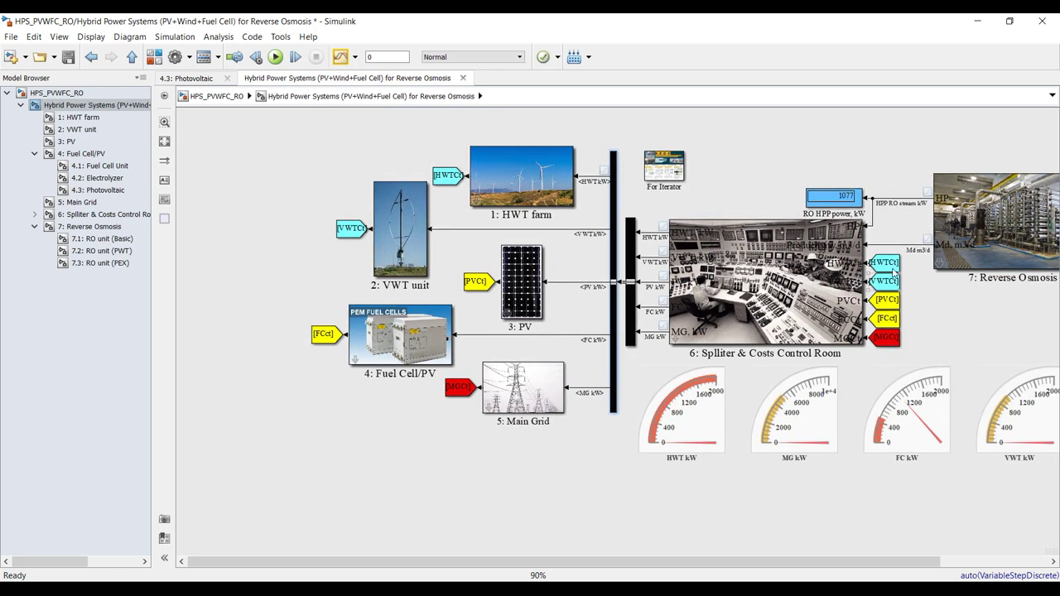
pyautogui.scroll(4, 908, 202)
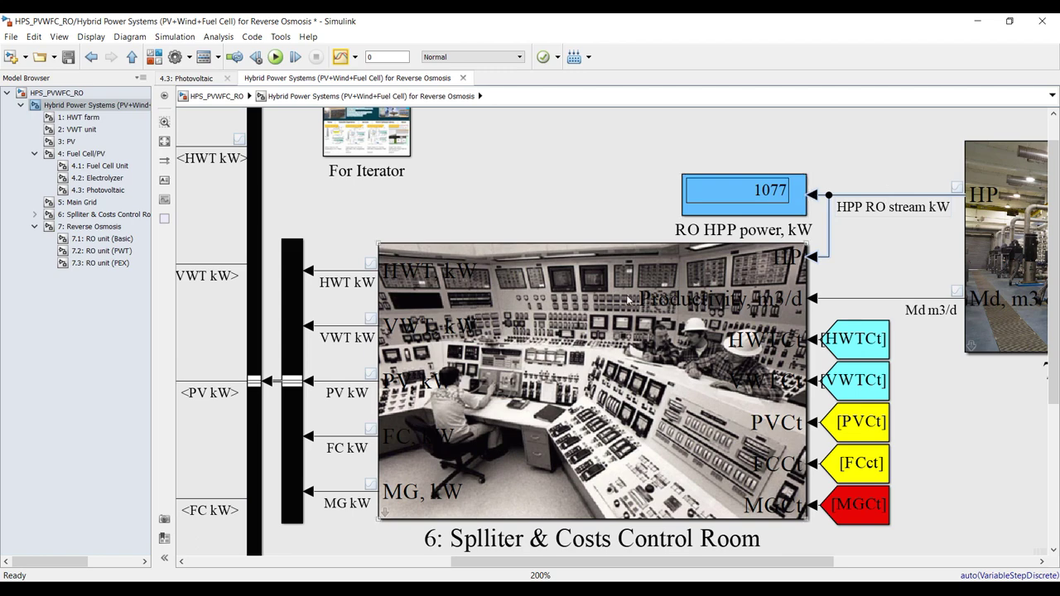
pyautogui.scroll(-4, 629, 300)
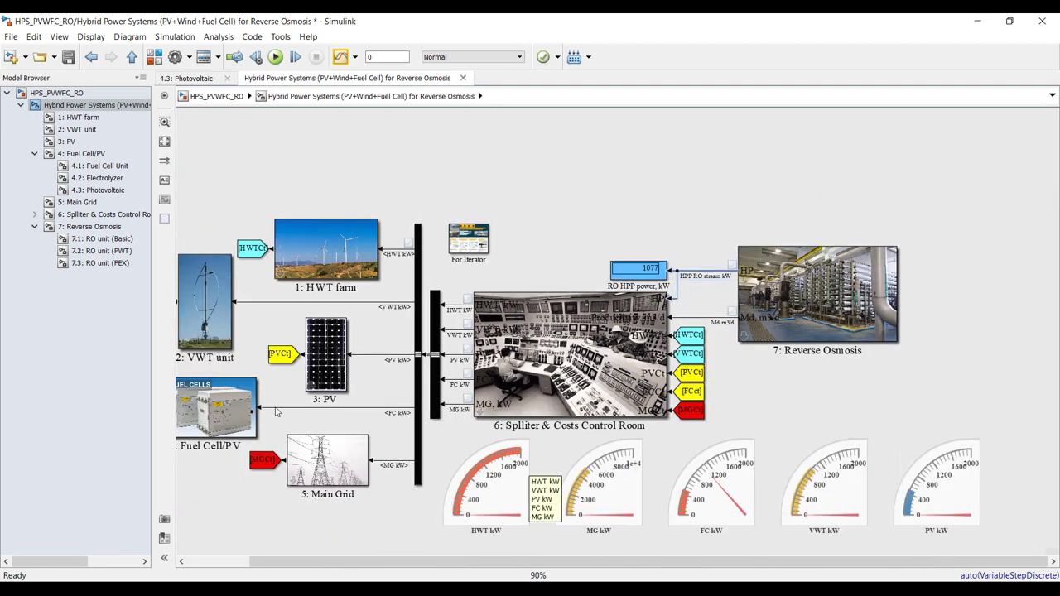
# Step: In the mask of the 4.1 Fuel Cell Unit, disable and hide the Total power load (Ptot) parameter
pyautogui.click(87, 154)
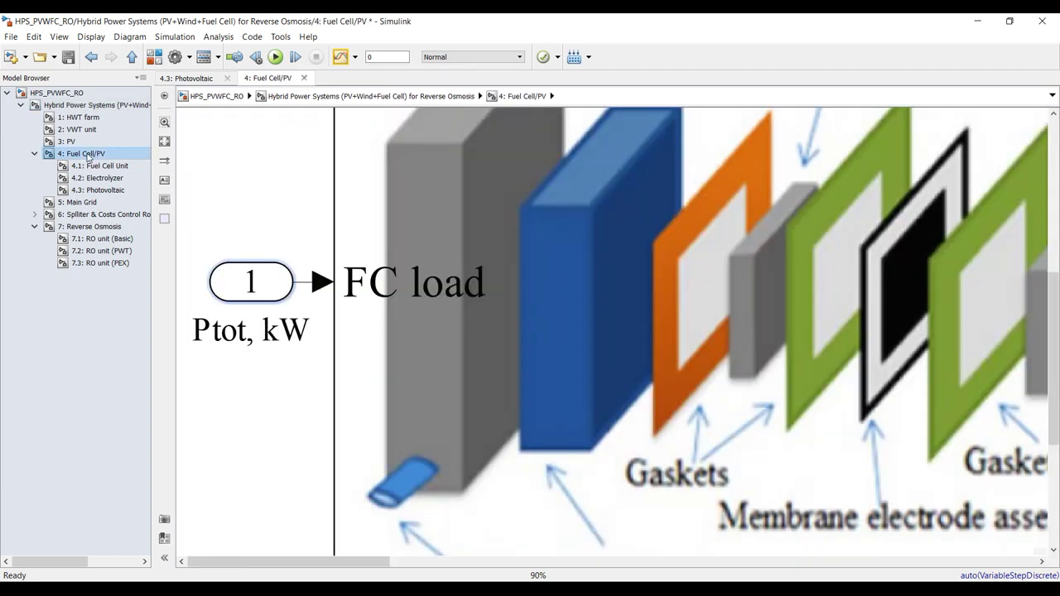
pyautogui.scroll(-5, 330, 265)
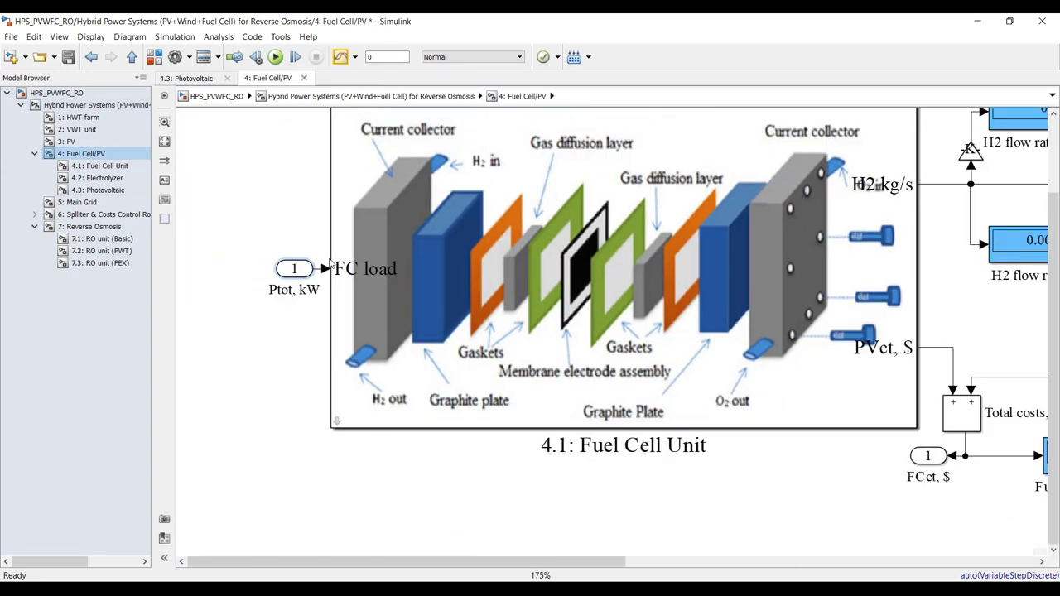
pyautogui.rightClick(420, 167)
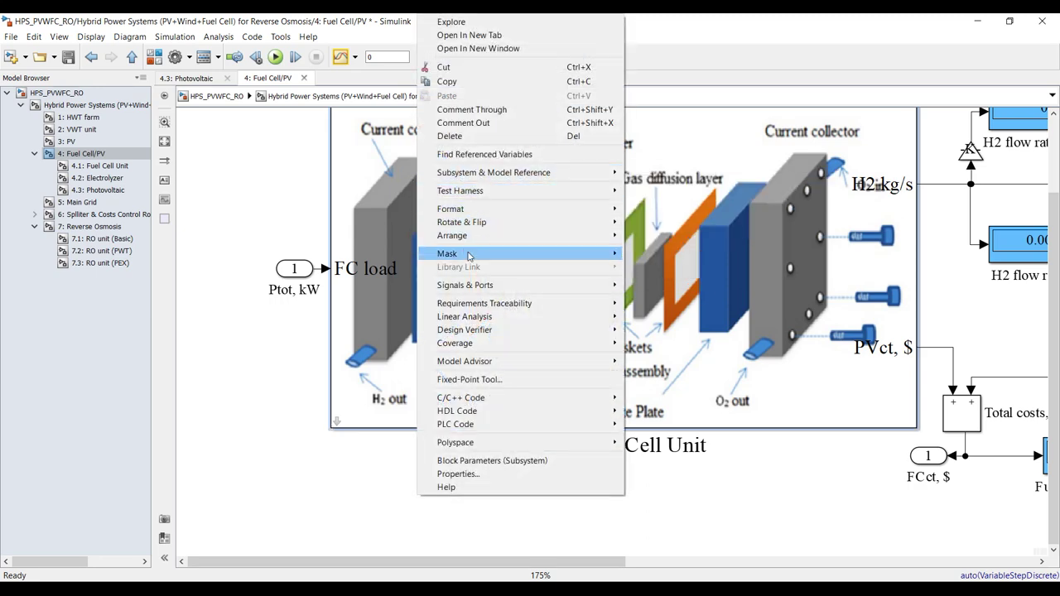
pyautogui.moveTo(539, 260)
pyautogui.click(660, 256)
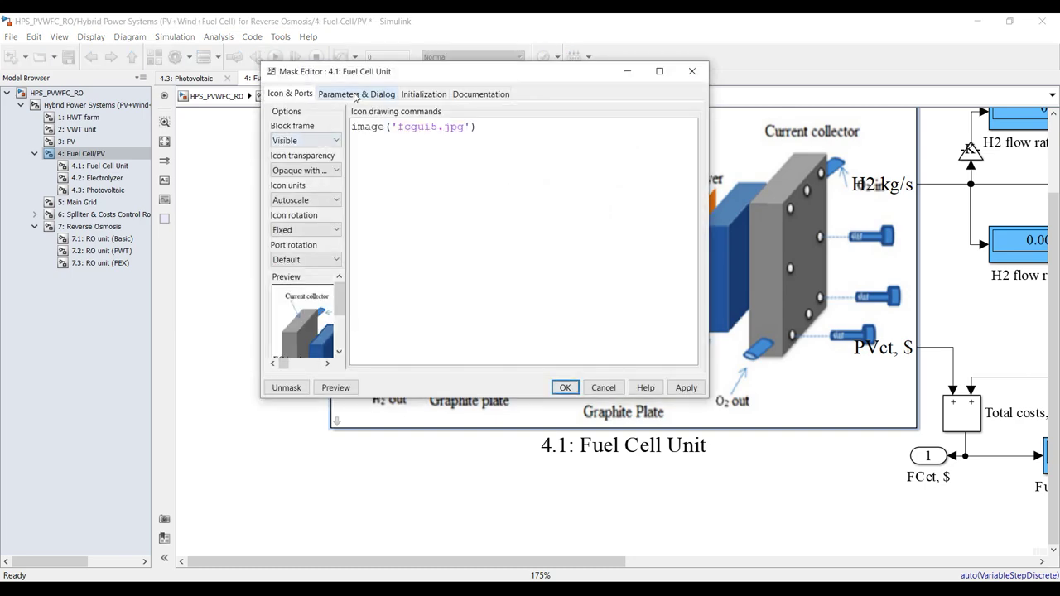
pyautogui.click(357, 95)
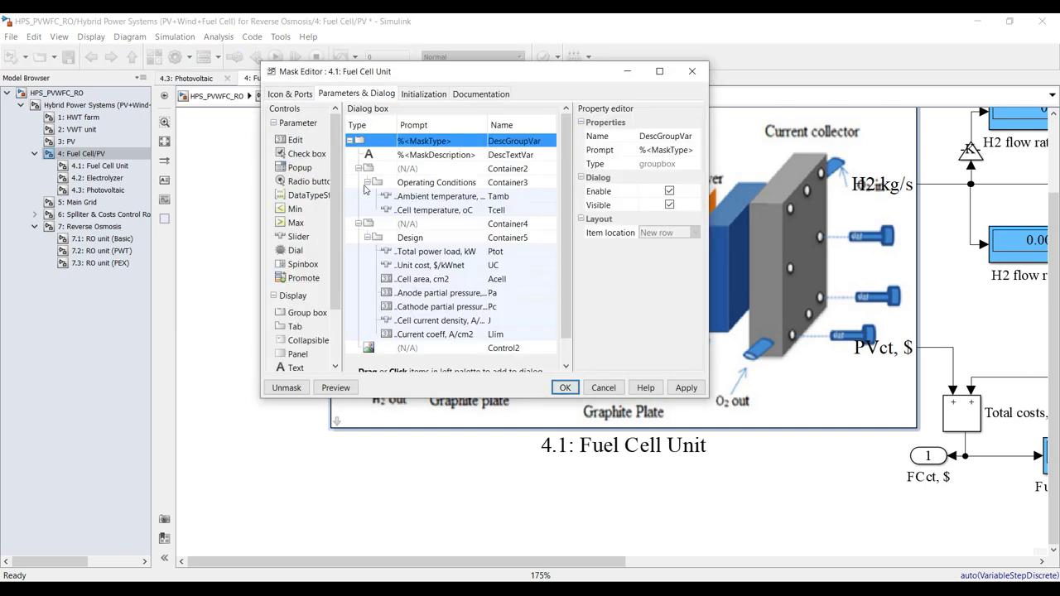
pyautogui.click(389, 251)
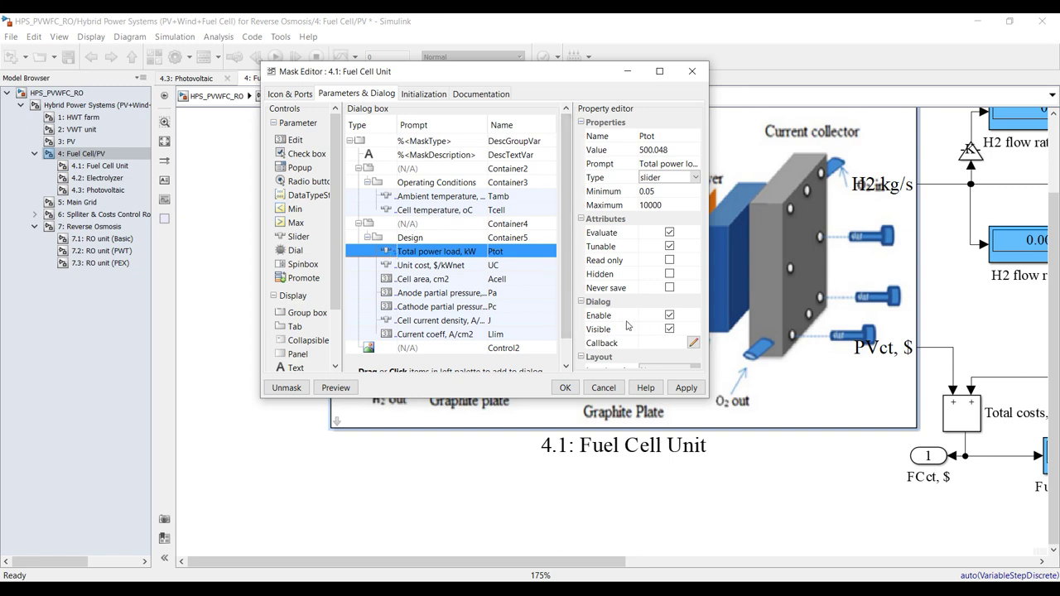
pyautogui.click(669, 315)
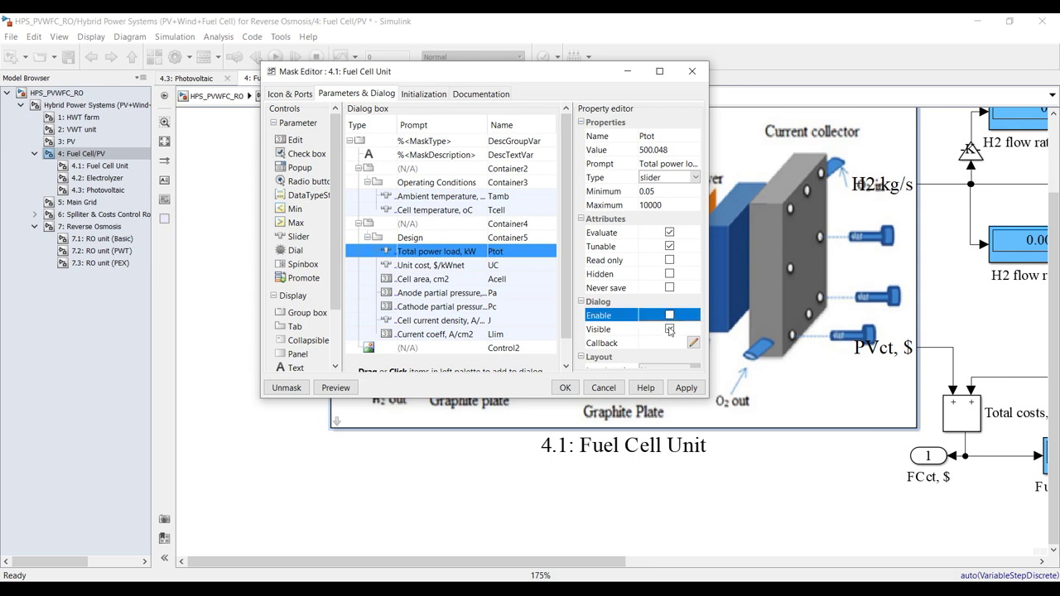
pyautogui.click(669, 330)
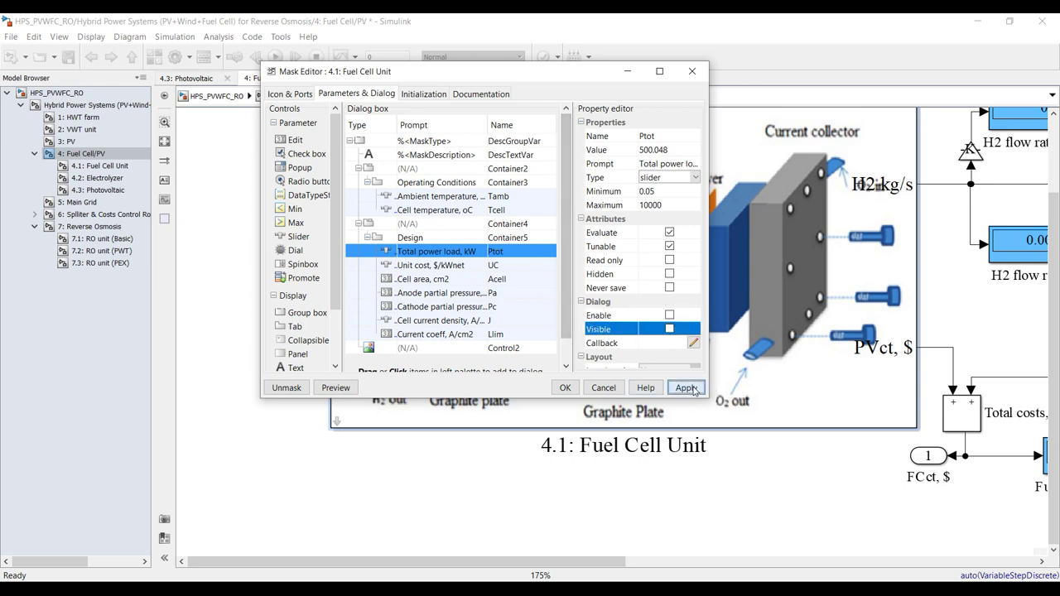
pyautogui.click(565, 388)
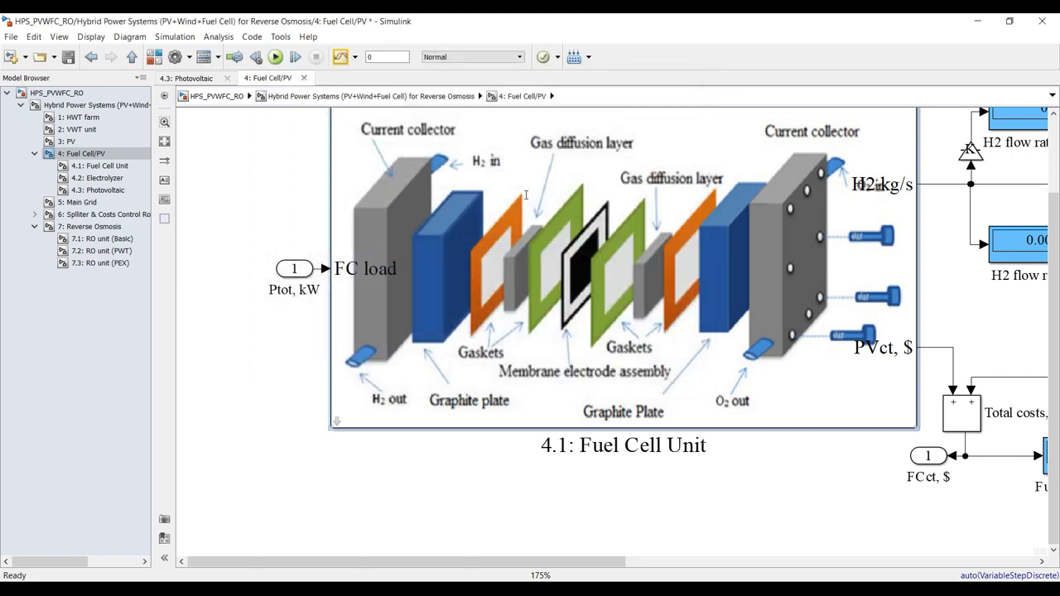
# Step: Review the Fuel Cell Unit's block parameters for the power load field, then close them and examine the Ptot port's connection
pyautogui.doubleClick(525, 195)
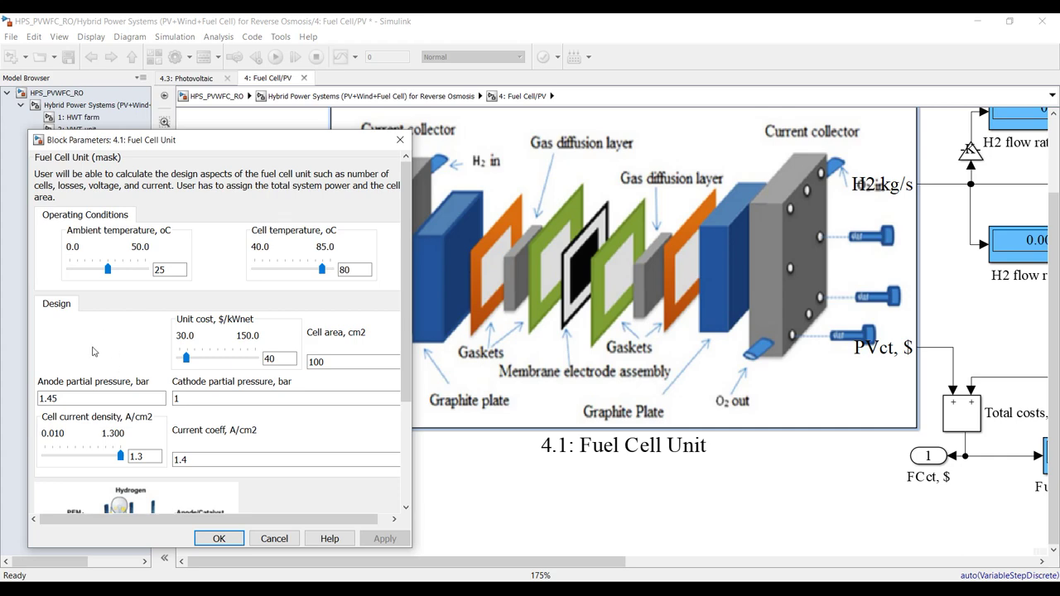
pyautogui.moveTo(259, 139); pyautogui.dragTo(622, 87)
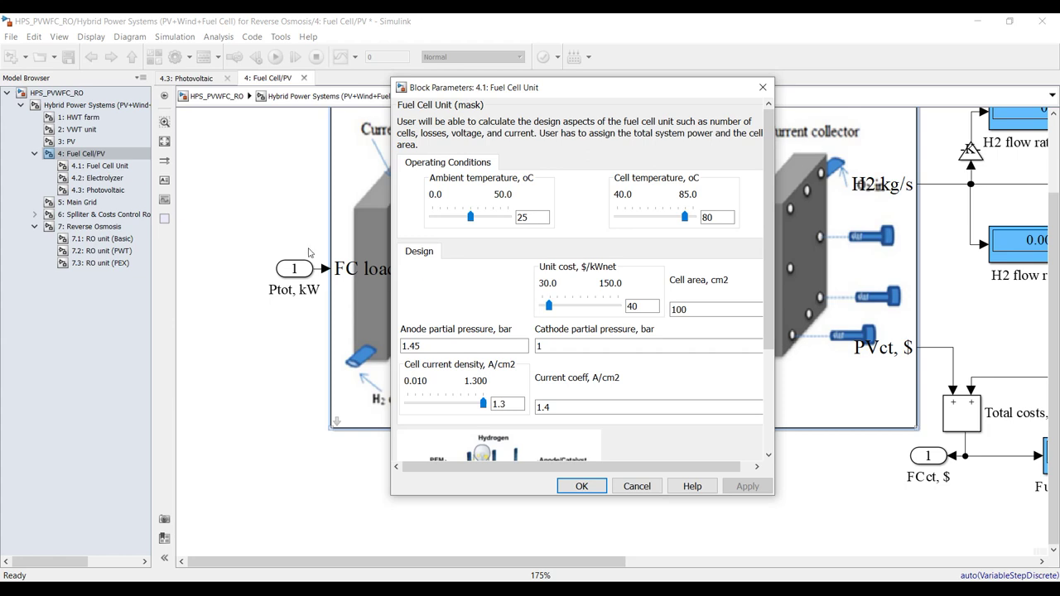
pyautogui.click(313, 281)
pyautogui.click(241, 269)
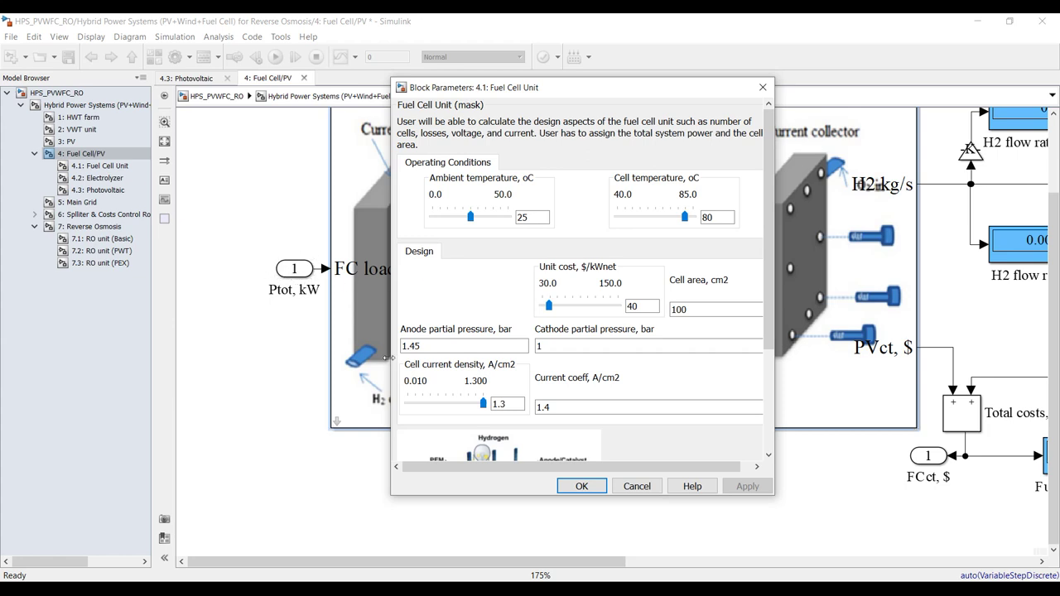
pyautogui.click(581, 486)
pyautogui.moveTo(296, 277); pyautogui.dragTo(235, 278)
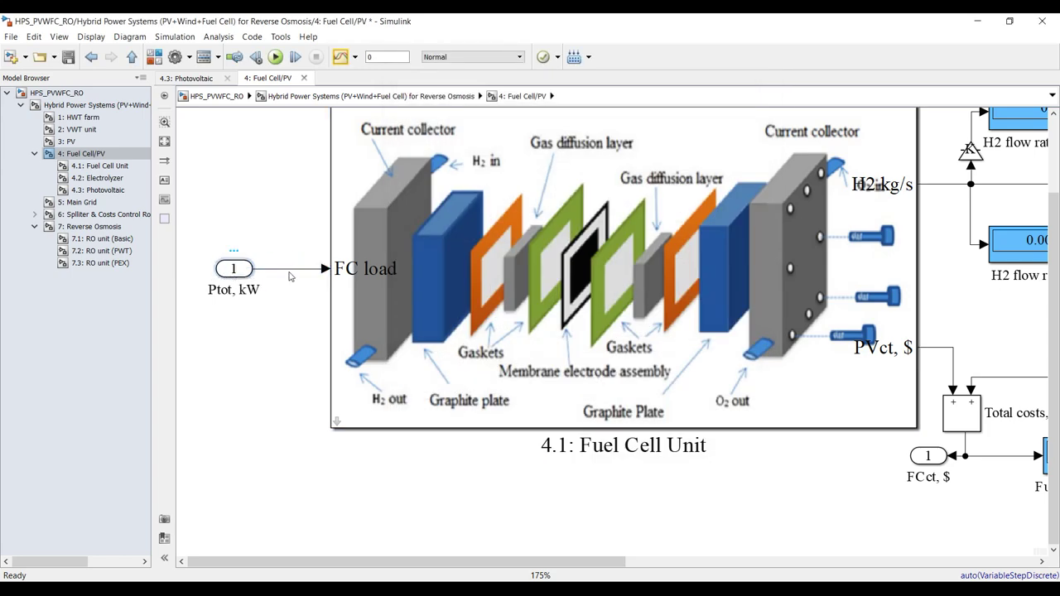
pyautogui.moveTo(236, 267); pyautogui.dragTo(296, 267)
# Step: Inside the 4.1 Fuel Cell Unit, comment out the Ptot constant and place it, without its Terminator, beside the FC load input
pyautogui.click(92, 155)
pyautogui.click(98, 166)
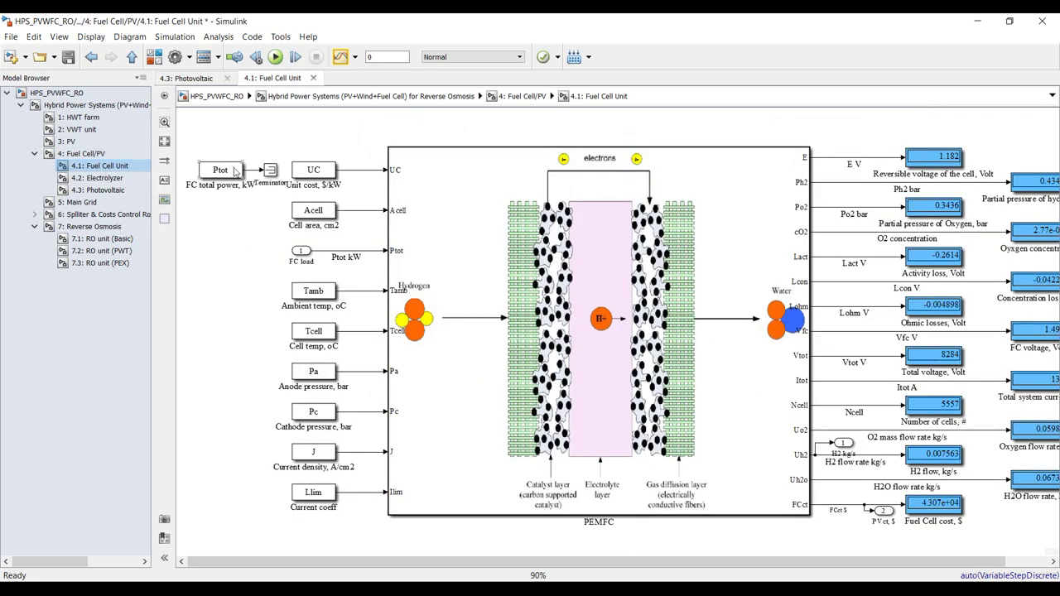
pyautogui.click(222, 145)
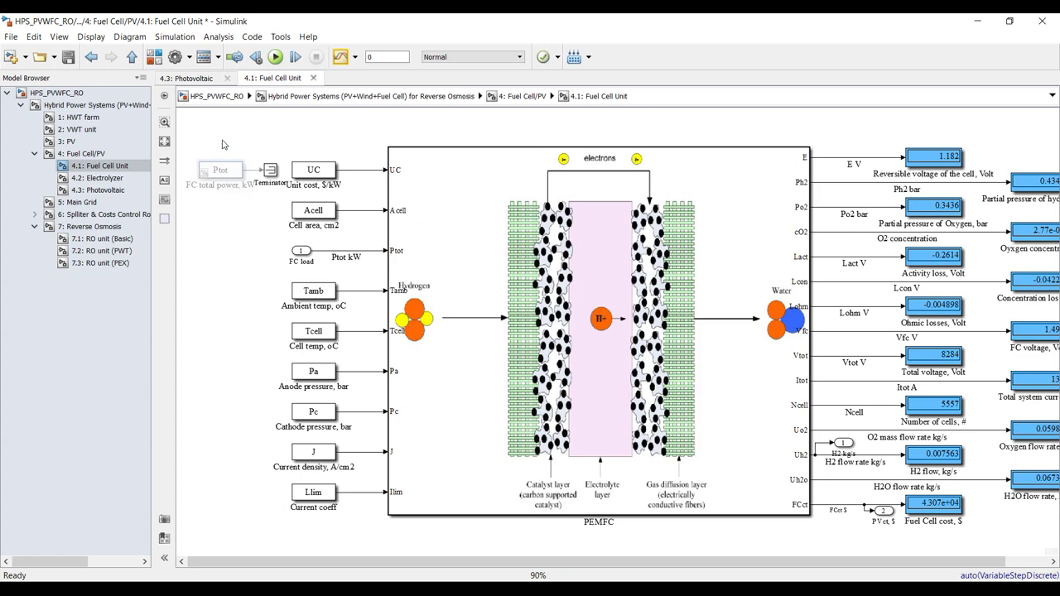
pyautogui.scroll(4, 200, 175)
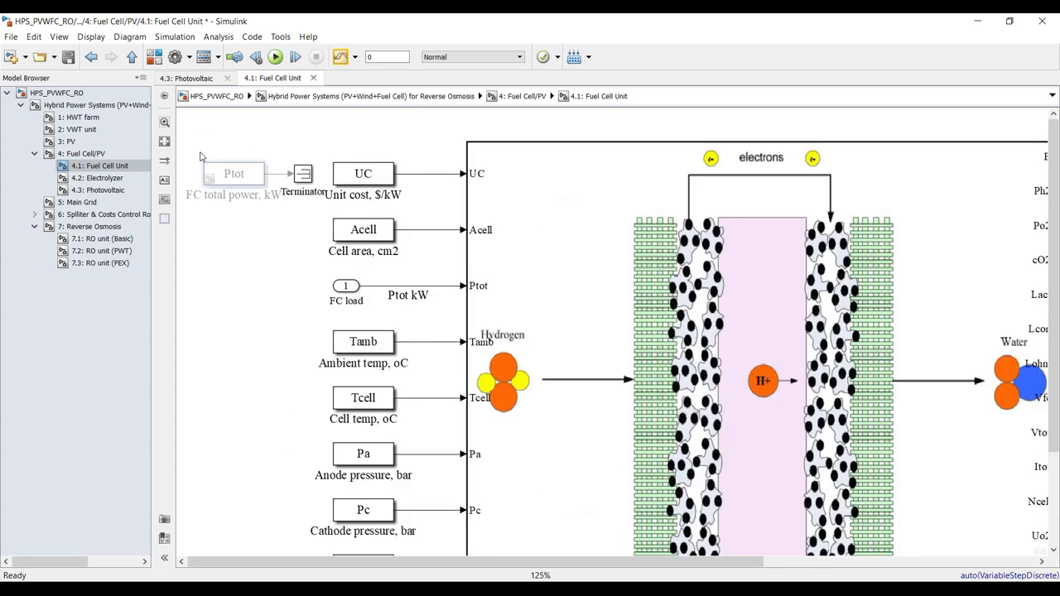
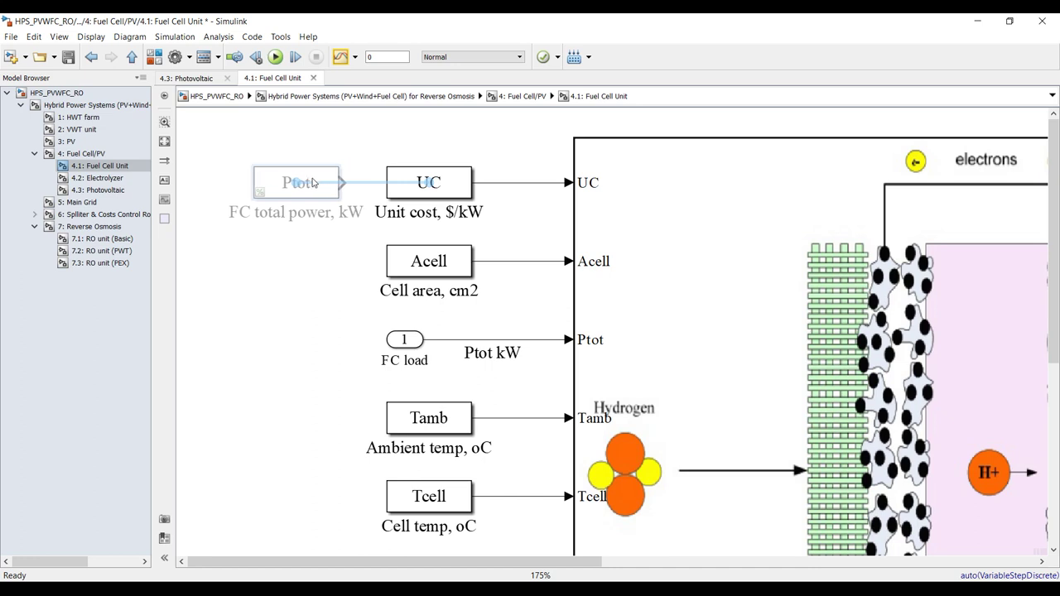
pyautogui.moveTo(310, 182); pyautogui.dragTo(325, 349)
# Step: Give the Ptot constant and the FC load input port a yellow background, then fit the whole diagram in view
pyautogui.click(401, 336)
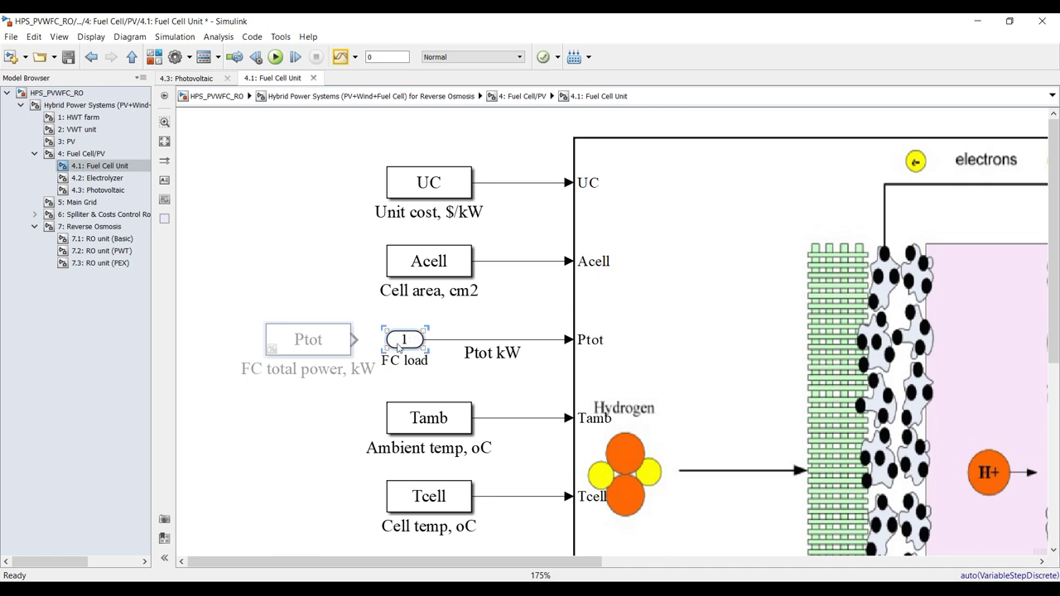
pyautogui.rightClick(331, 346)
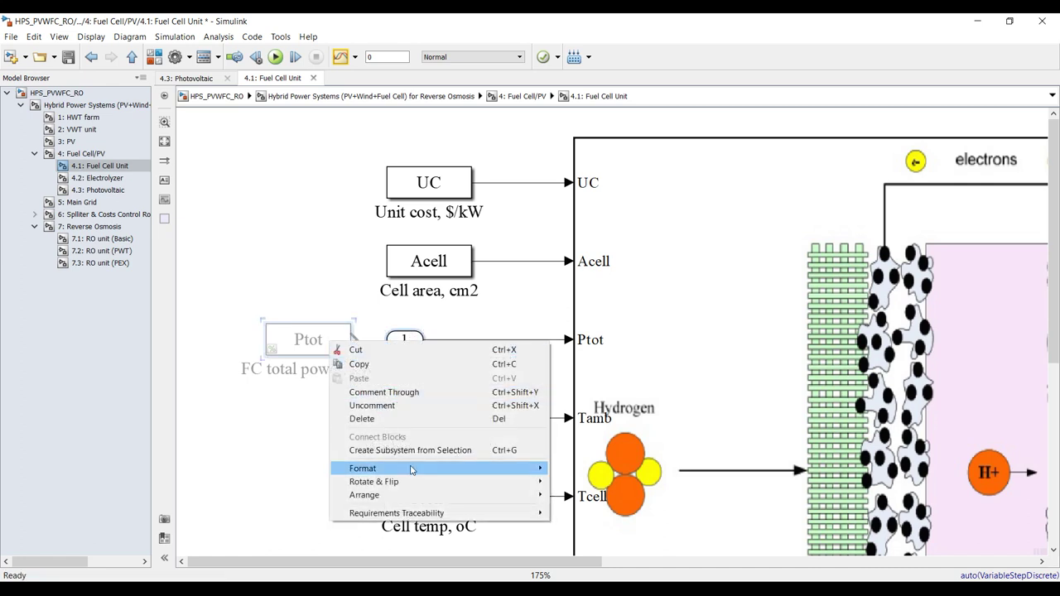
pyautogui.moveTo(482, 471)
pyautogui.moveTo(605, 503)
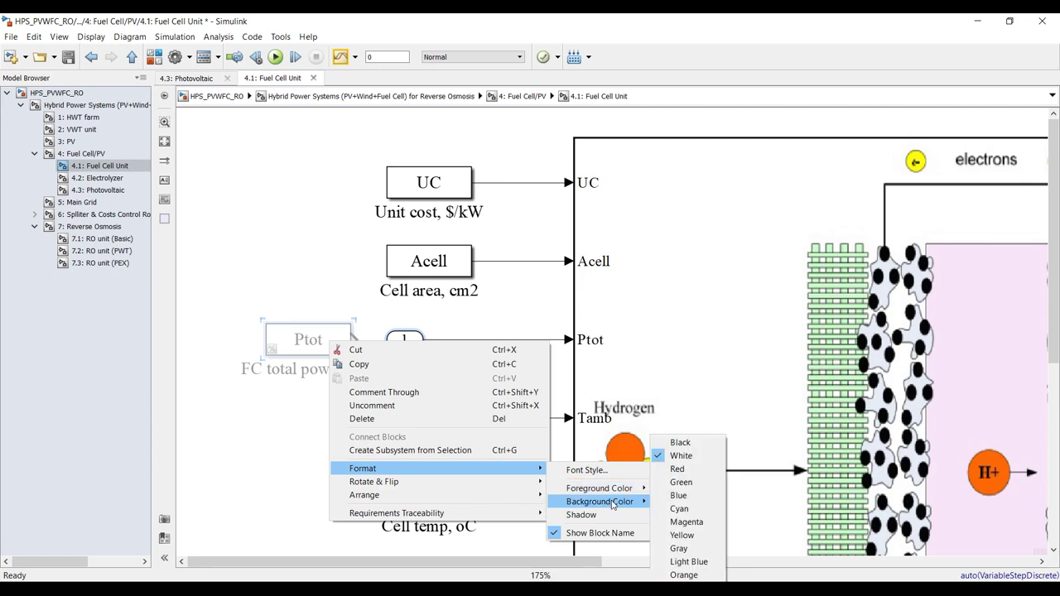
pyautogui.click(683, 535)
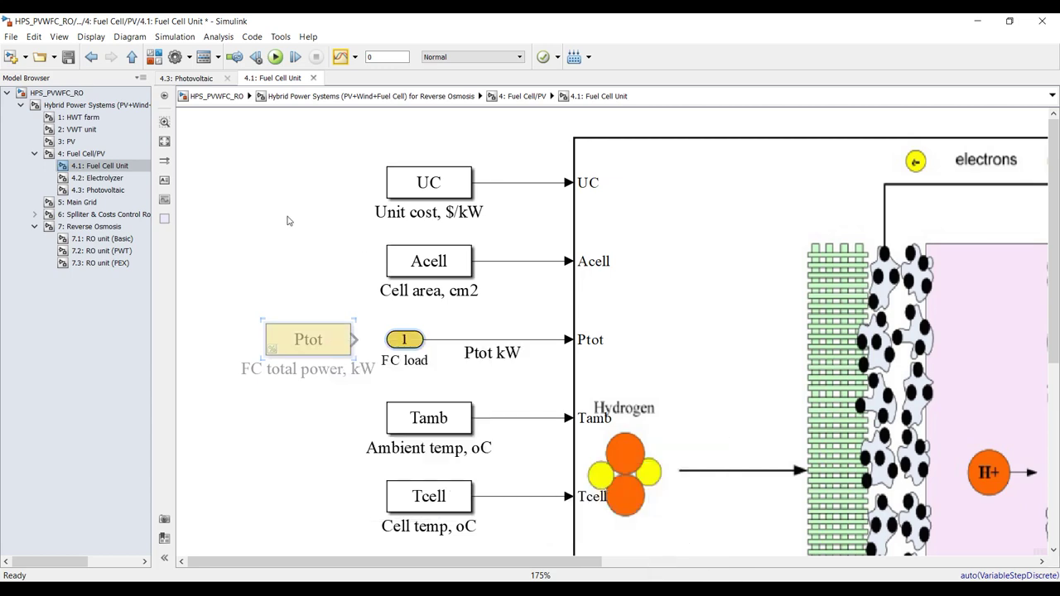
pyautogui.click(164, 141)
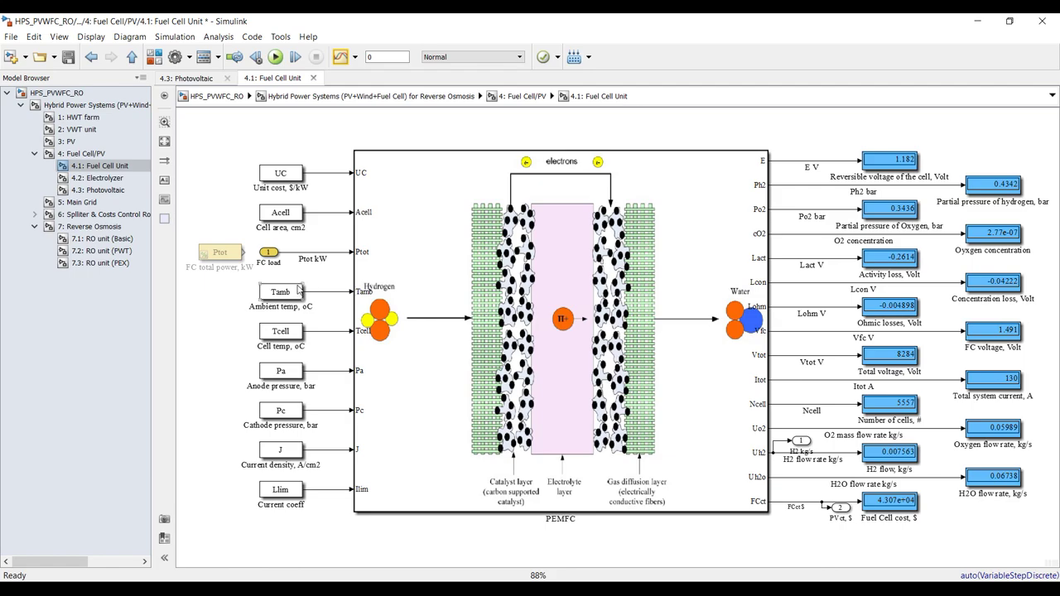
# Step: Review the code of the PEMFC function block, close it, and examine the block's input constants and output displays
pyautogui.doubleClick(430, 177)
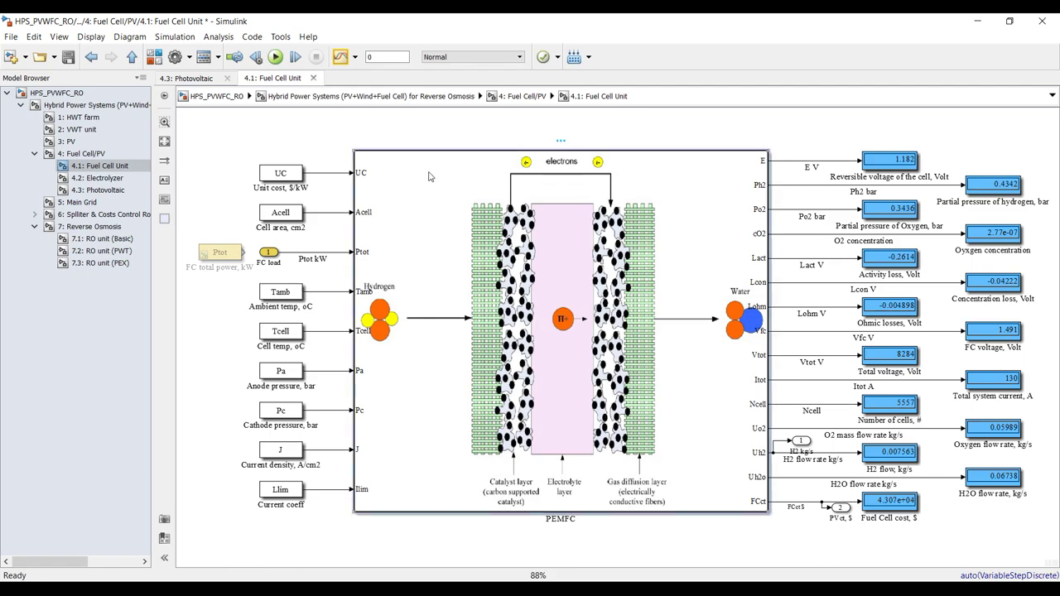
pyautogui.scroll(-14, 176, 224)
pyautogui.scroll(14, 156, 334)
pyautogui.scroll(-7, 156, 333)
pyautogui.scroll(7, 157, 290)
pyautogui.scroll(-15, 164, 200)
pyautogui.click(419, 117)
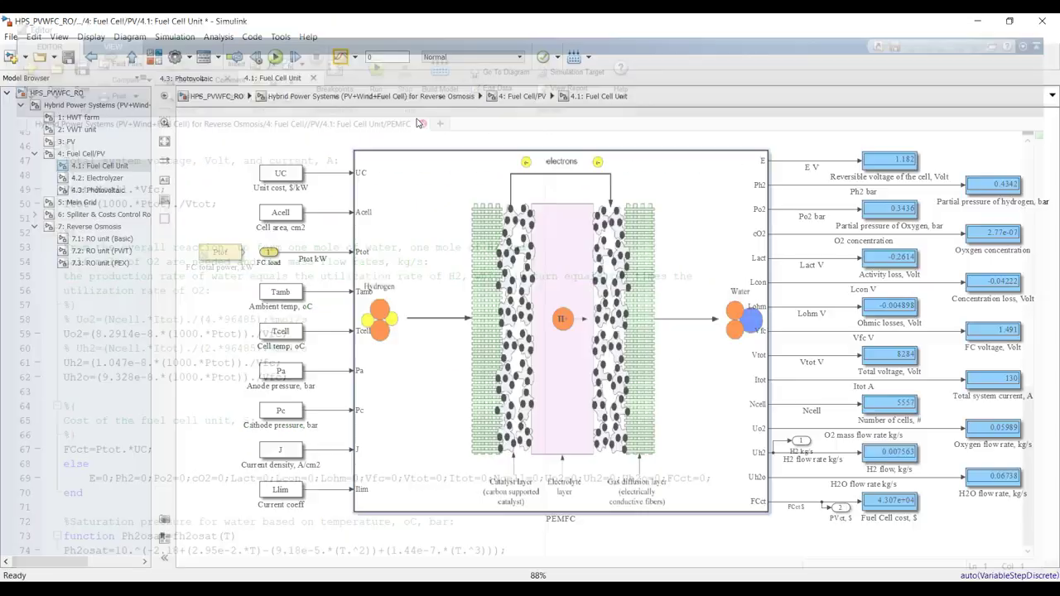
pyautogui.moveTo(265, 133); pyautogui.dragTo(314, 512)
pyautogui.moveTo(805, 116); pyautogui.dragTo(1024, 522)
# Step: Open the block parameters of the 4.1 Fuel Cell Unit from the 4: Fuel Cell/PV subsystem and examine the temperatures, unit cost and cell area
pyautogui.click(143, 156)
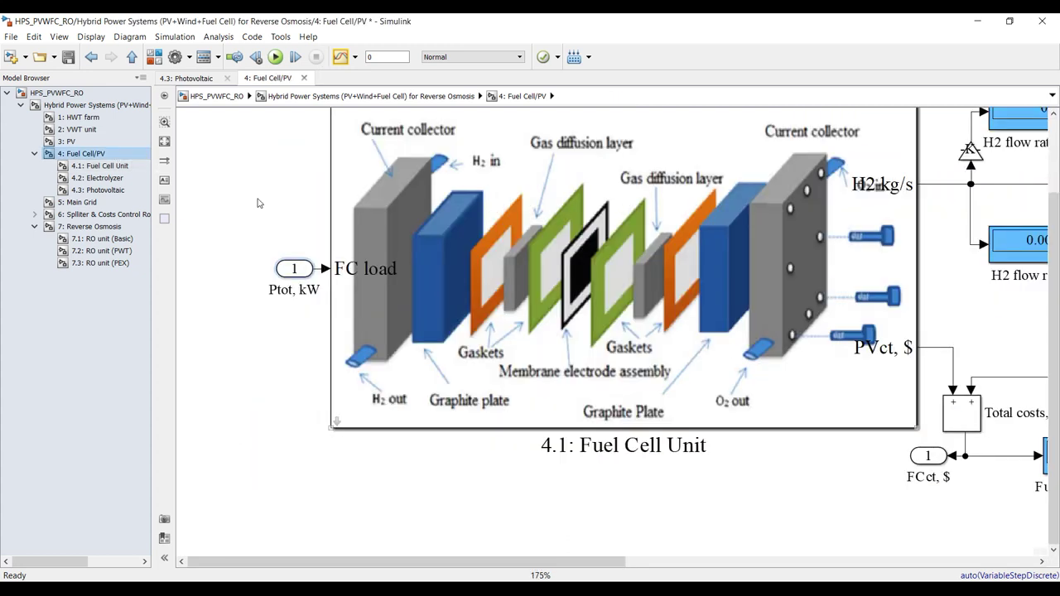
pyautogui.click(164, 141)
pyautogui.doubleClick(333, 299)
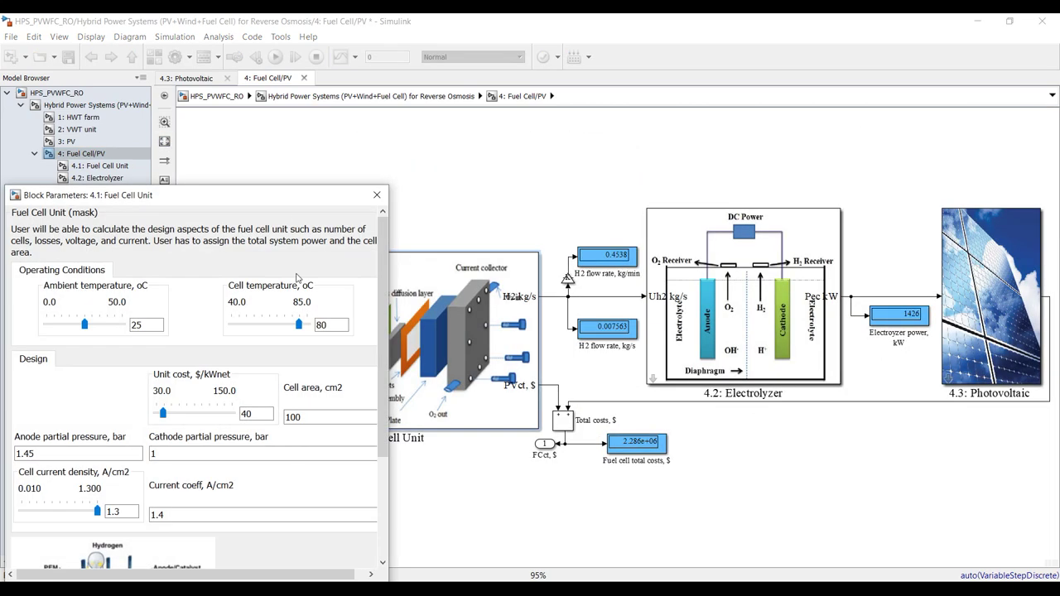
pyautogui.moveTo(281, 200); pyautogui.dragTo(643, 97)
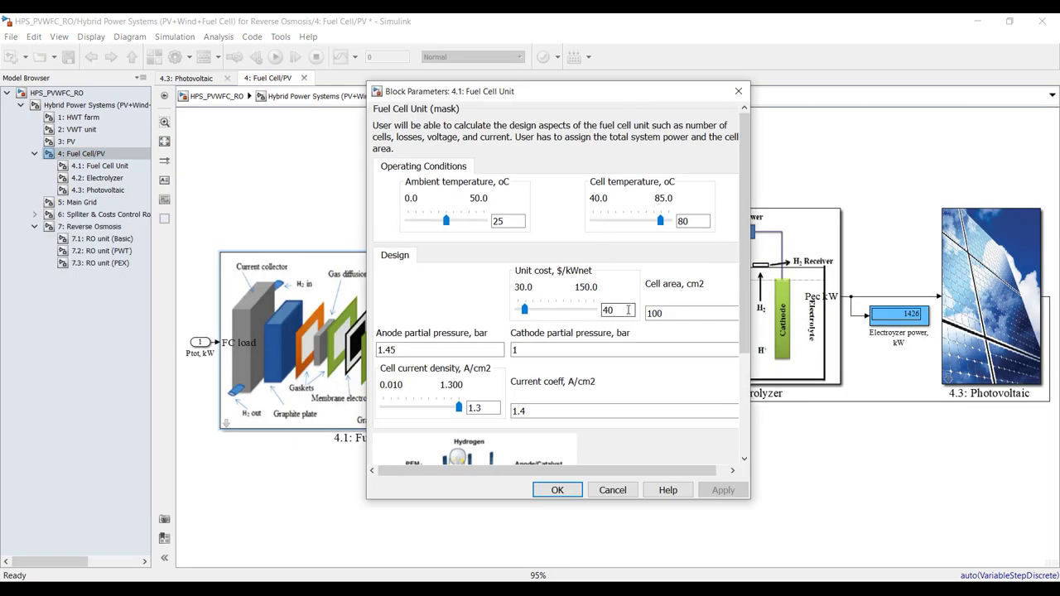
pyautogui.doubleClick(690, 308)
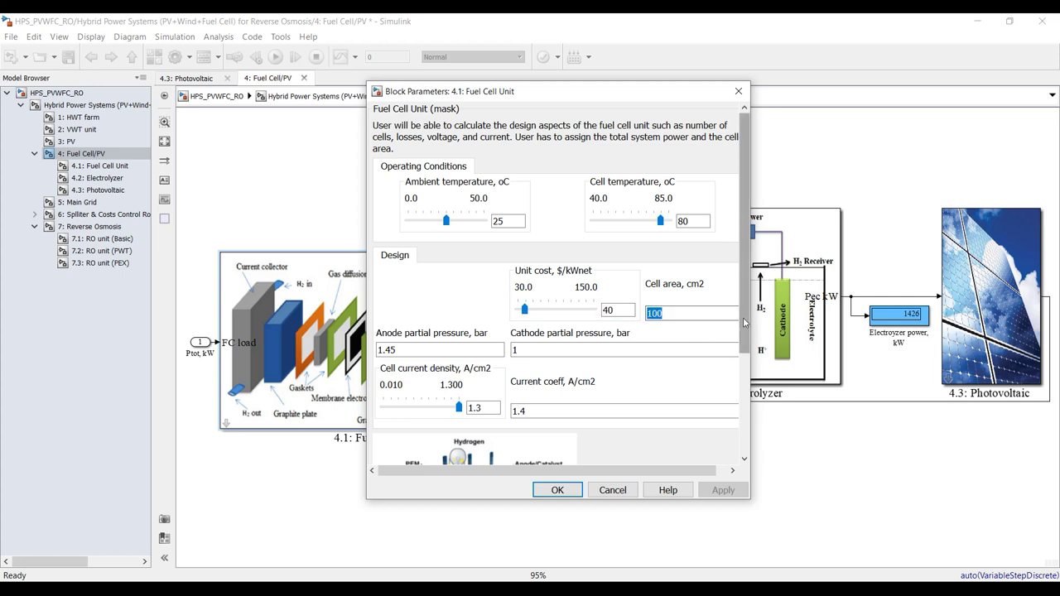
pyautogui.scroll(-1, 743, 317)
pyautogui.moveTo(751, 308); pyautogui.dragTo(815, 373)
# Step: Examine the Fuel Cell Unit's partial pressures, cell current density and current coefficient, then close its block parameters
pyautogui.click(563, 225)
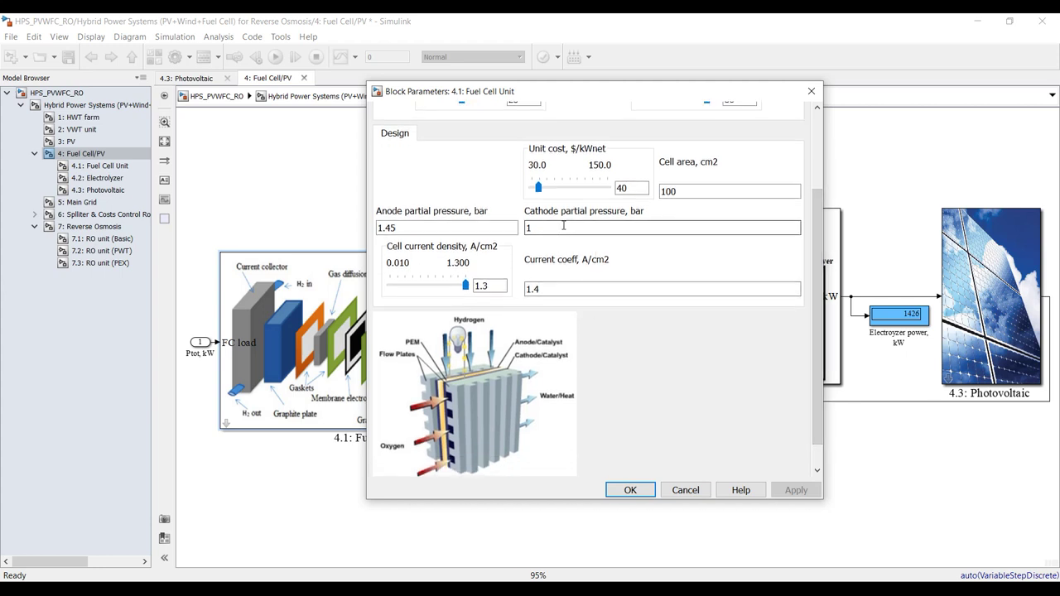
pyautogui.click(486, 283)
pyautogui.doubleClick(496, 286)
pyautogui.doubleClick(563, 290)
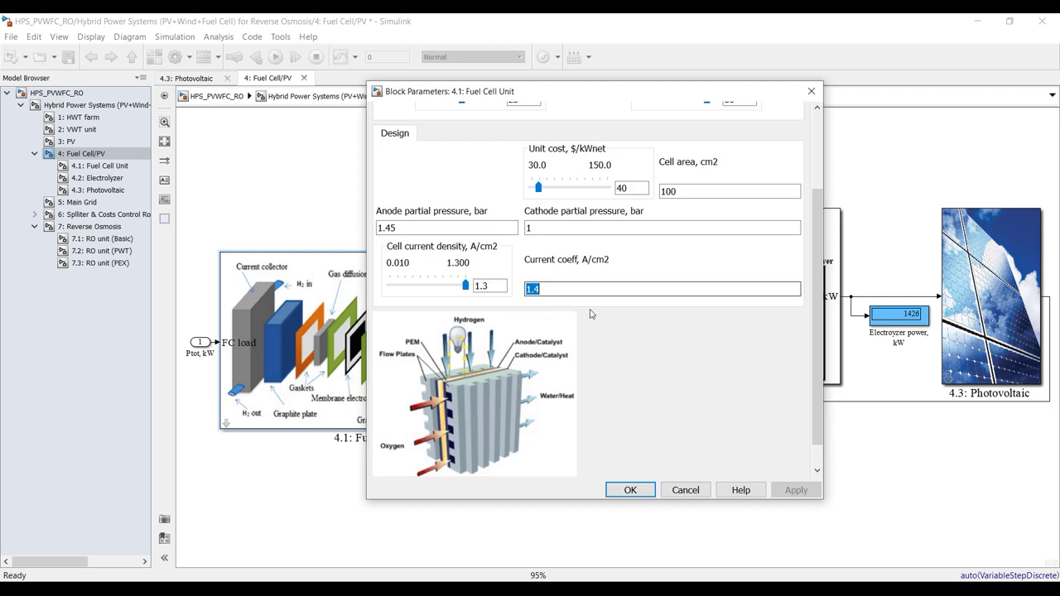
pyautogui.moveTo(820, 347); pyautogui.dragTo(828, 389)
pyautogui.click(630, 490)
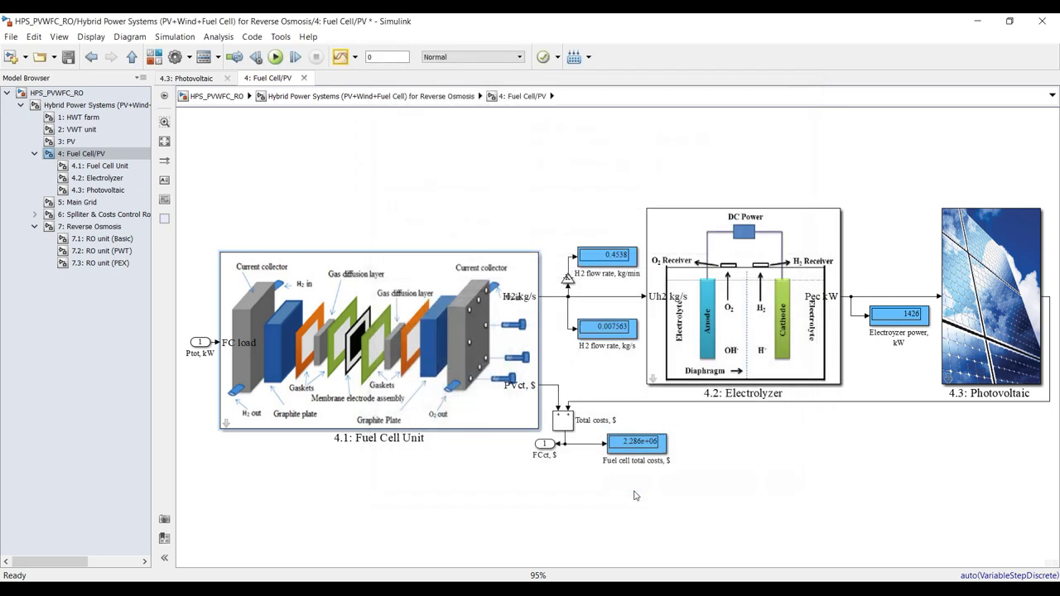
# Step: Inside the 4.1 Fuel Cell Unit, examine the PEMFC displays for reversible voltage, partial pressures, oxygen concentration and voltage losses
pyautogui.click(100, 167)
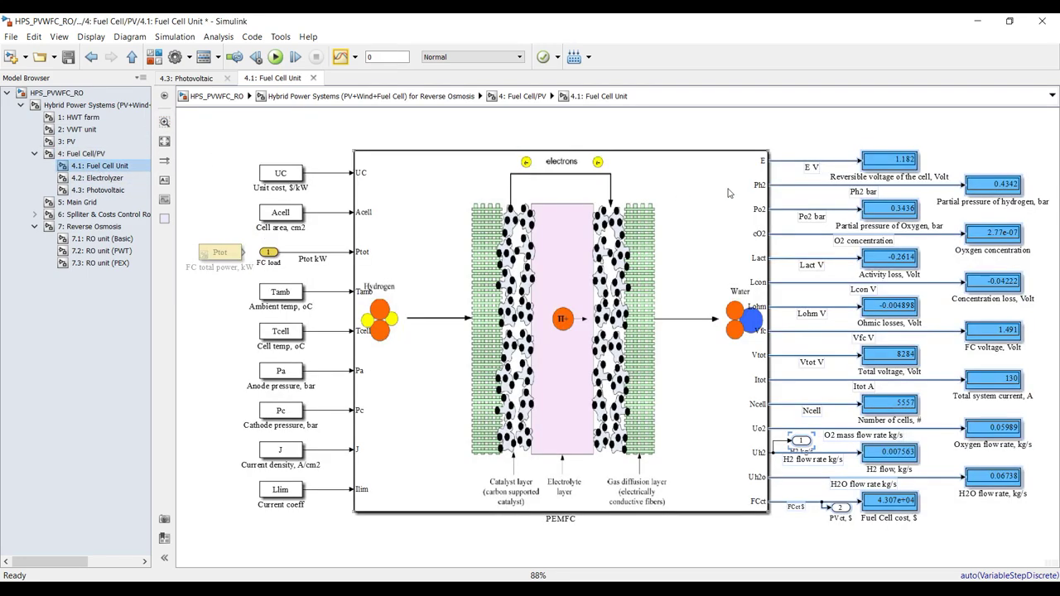
pyautogui.scroll(3, 1042, 161)
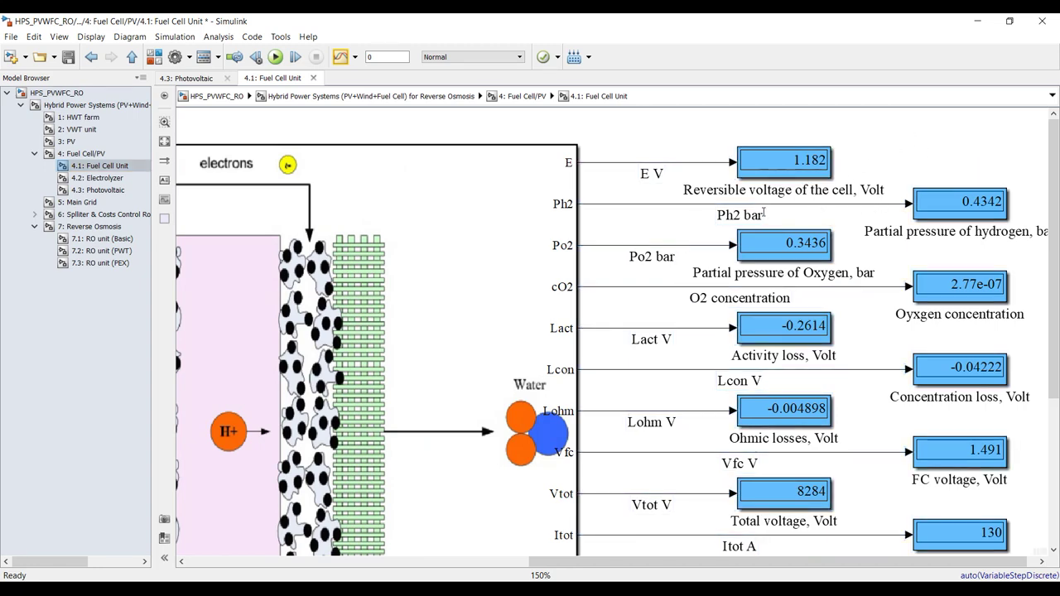
pyautogui.scroll(-1, 876, 199)
pyautogui.scroll(1, 843, 224)
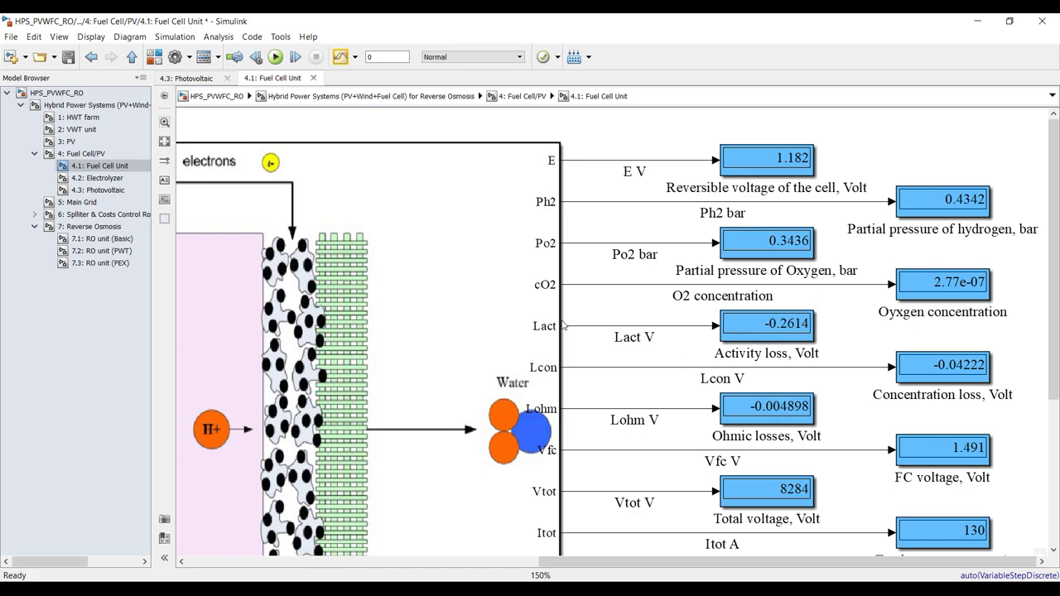
pyautogui.scroll(-1, 591, 331)
pyautogui.scroll(1, 795, 427)
pyautogui.scroll(1, 801, 428)
pyautogui.scroll(-2, 807, 381)
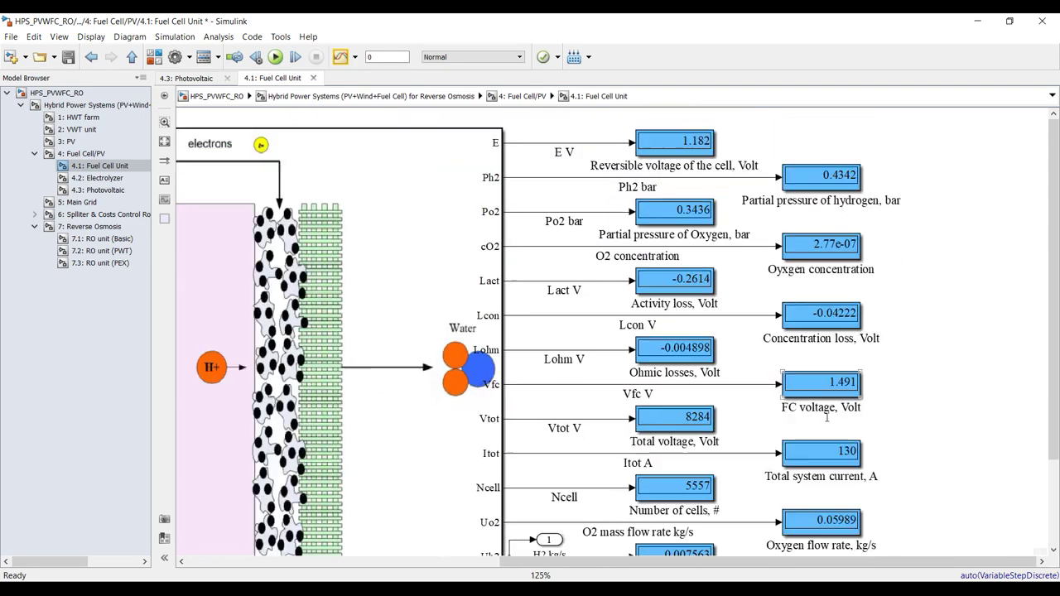
# Step: Examine the PEMFC displays for total voltage, system current, number of cells, gas and water flow rates, and fuel cell cost
pyautogui.scroll(-3, 1052, 389)
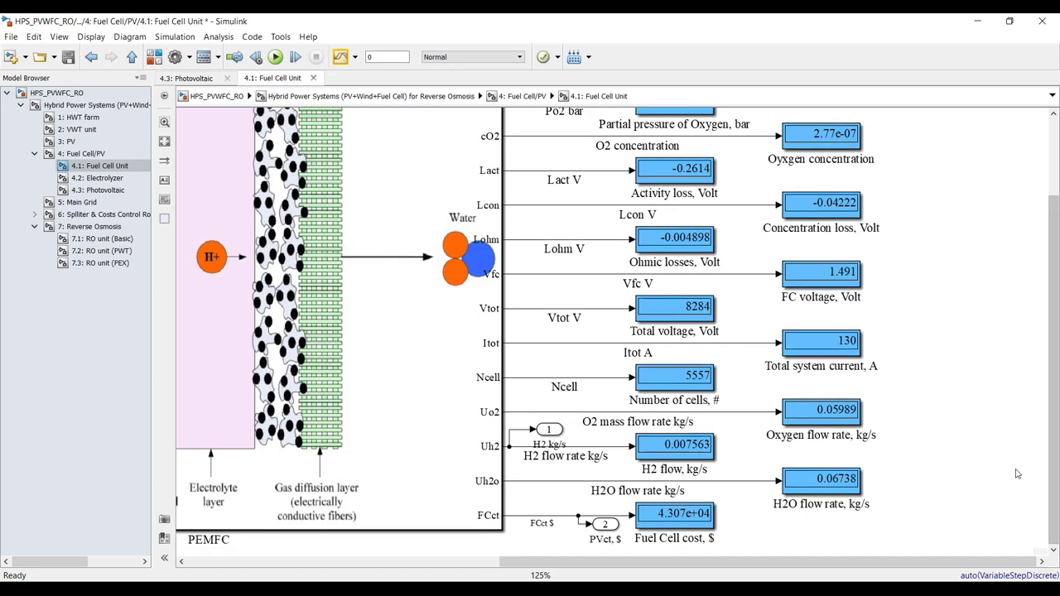
pyautogui.scroll(2, 845, 292)
pyautogui.scroll(1, 835, 303)
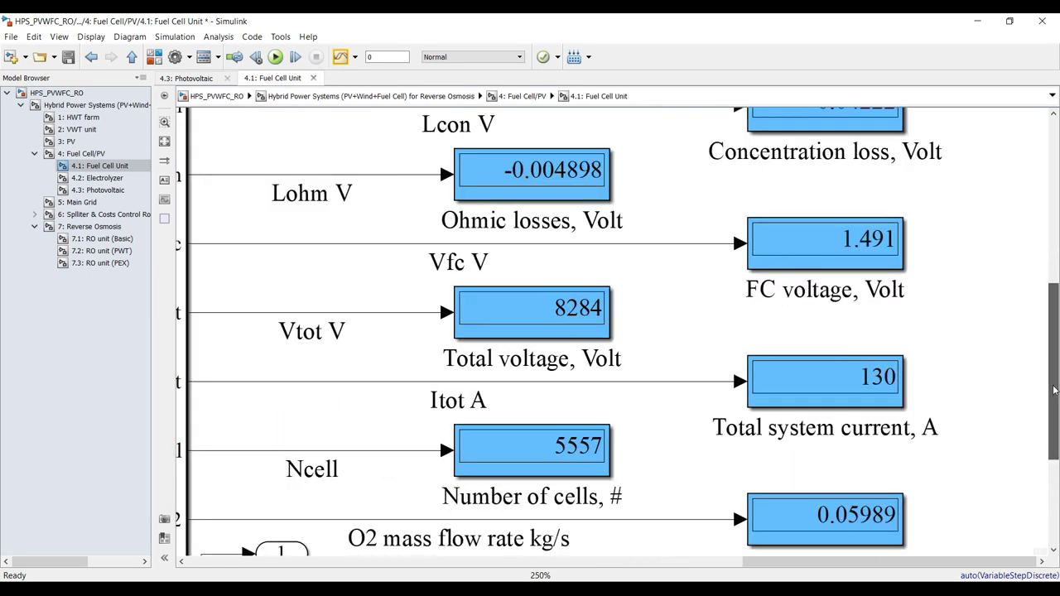
pyautogui.scroll(-3, 1052, 356)
pyautogui.scroll(-2, 996, 349)
pyautogui.scroll(-3, 996, 349)
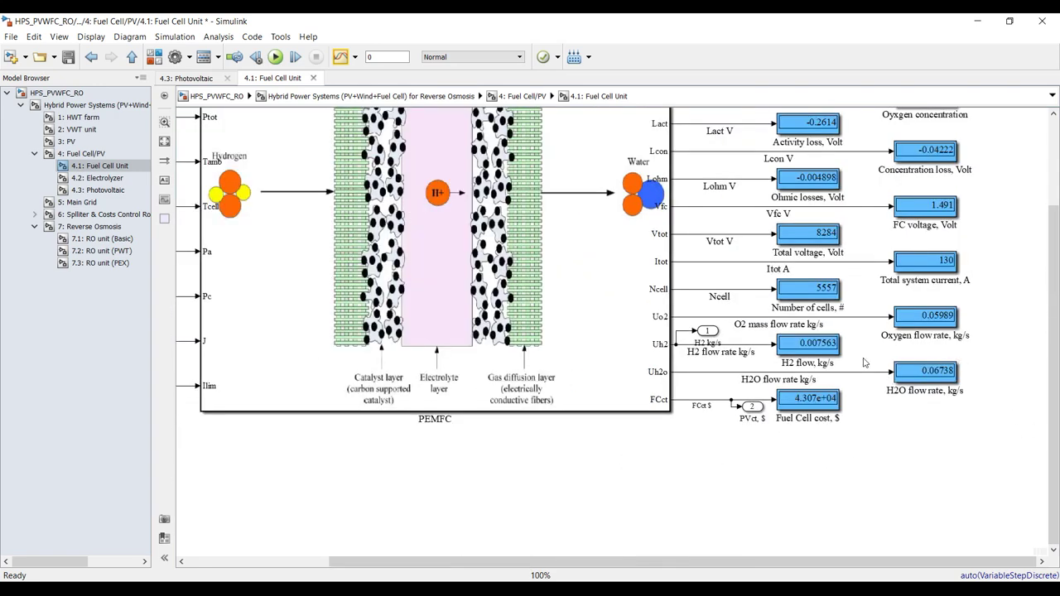
pyautogui.scroll(1, 801, 354)
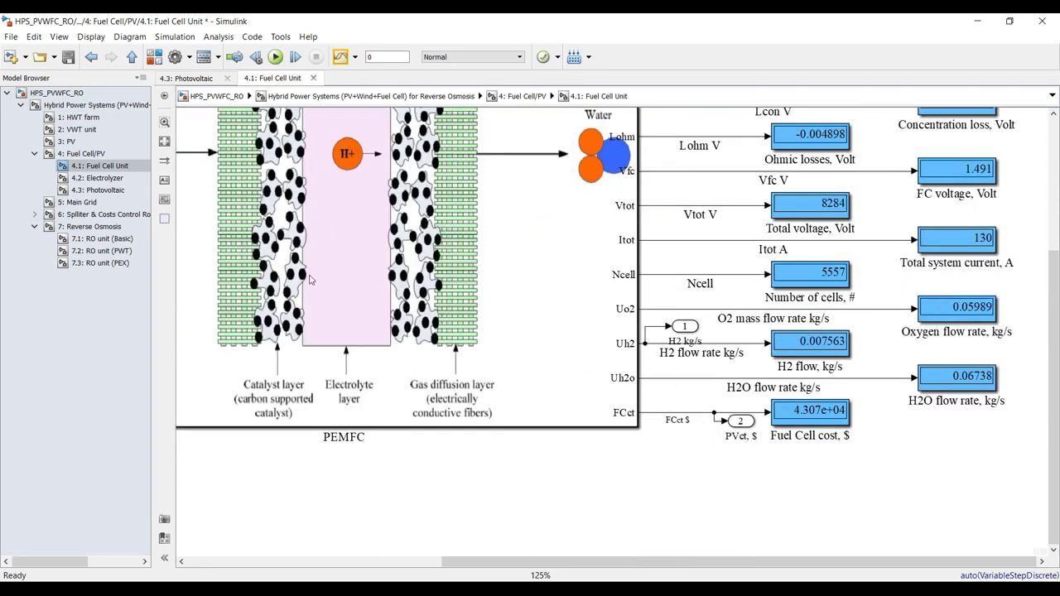
# Step: Check the top-level hybrid system diagram, and in 4: Fuel Cell/PV set the Fuel Cell Unit's cell area to 500 cm2
pyautogui.click(115, 106)
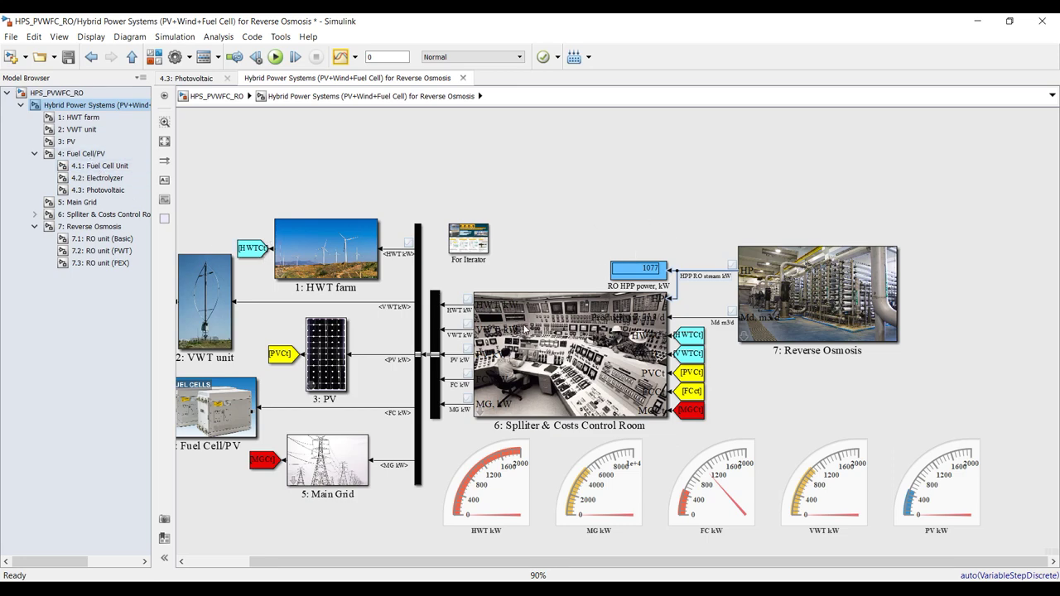
pyautogui.scroll(3, 186, 410)
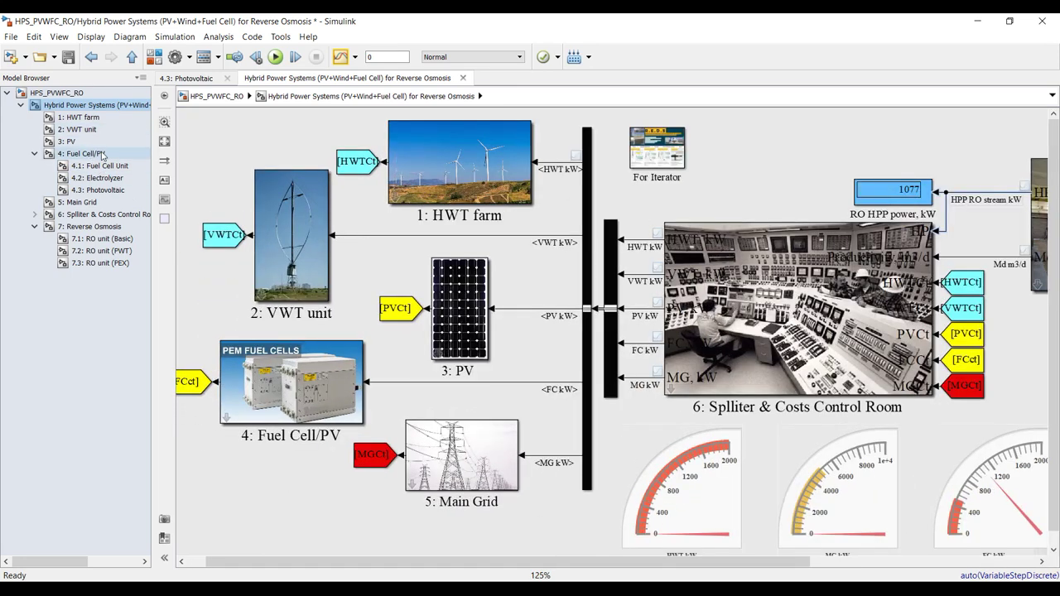
pyautogui.click(83, 154)
pyautogui.doubleClick(418, 270)
pyautogui.moveTo(322, 198); pyautogui.dragTo(480, 112)
pyautogui.doubleClick(486, 331)
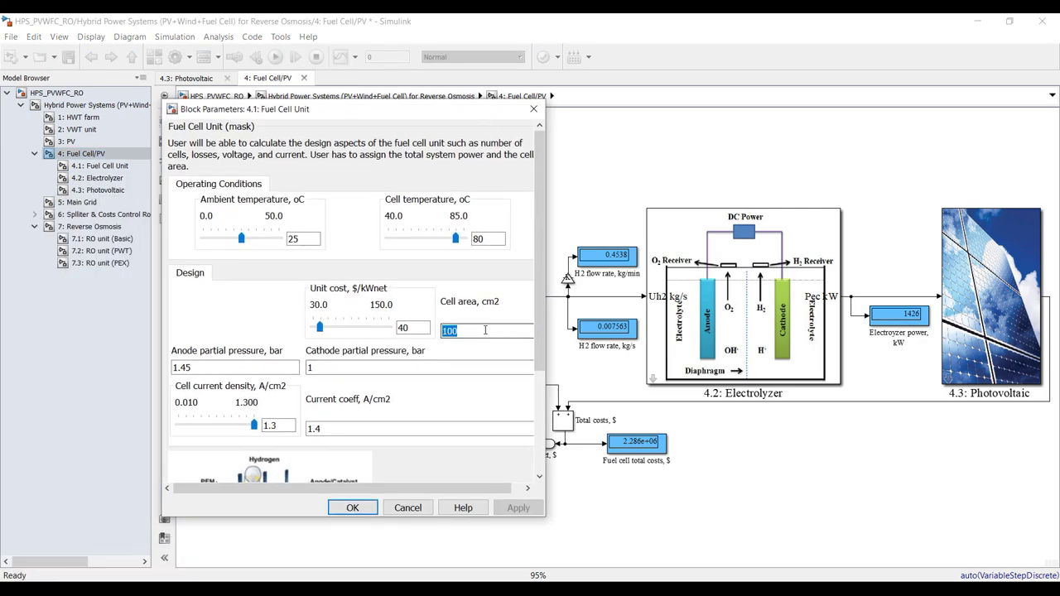
pyautogui.write('5')
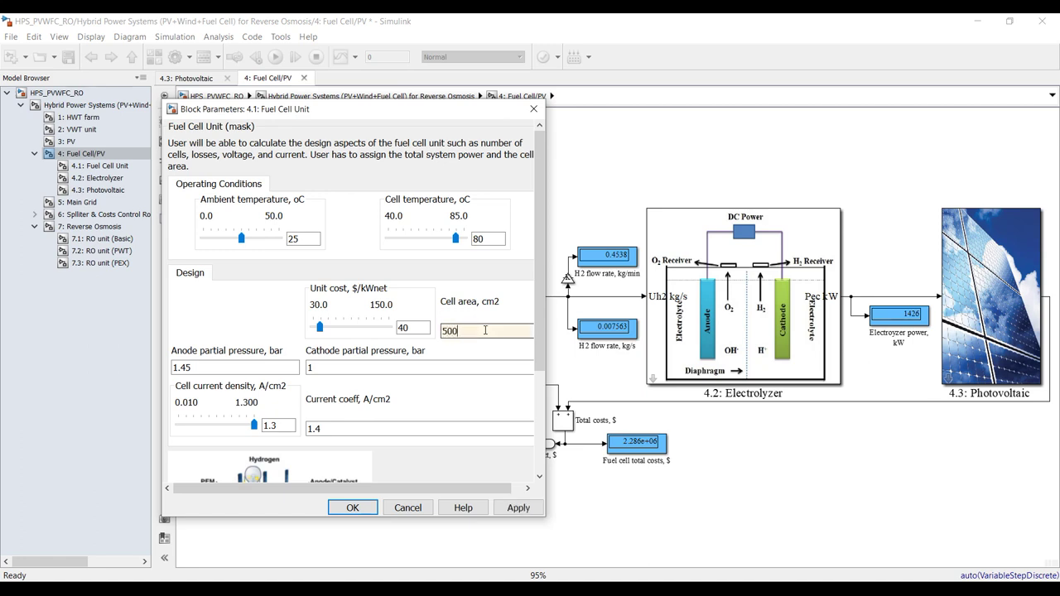
pyautogui.click(518, 508)
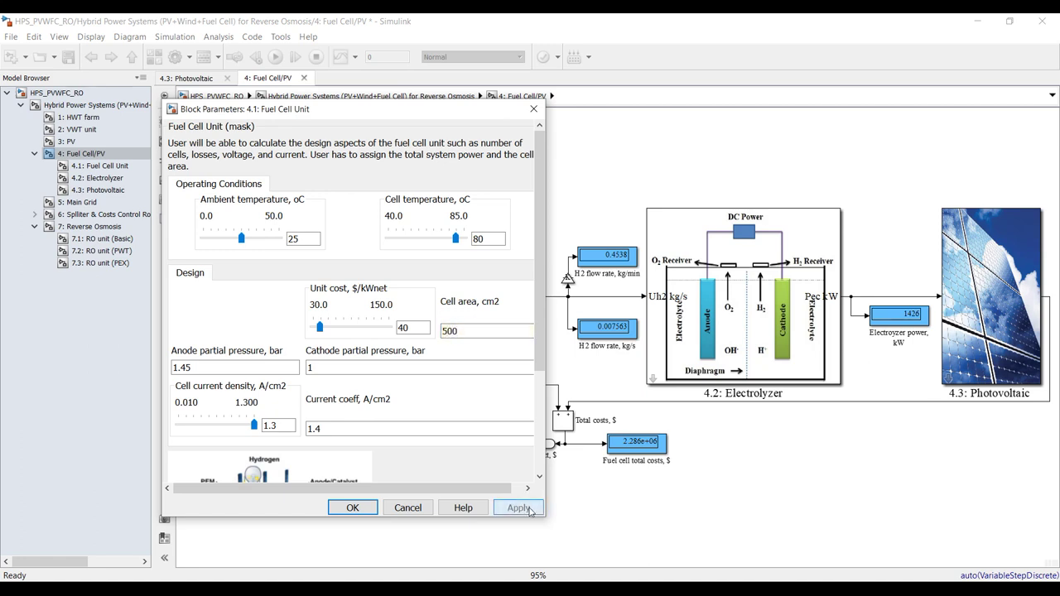
pyautogui.click(353, 507)
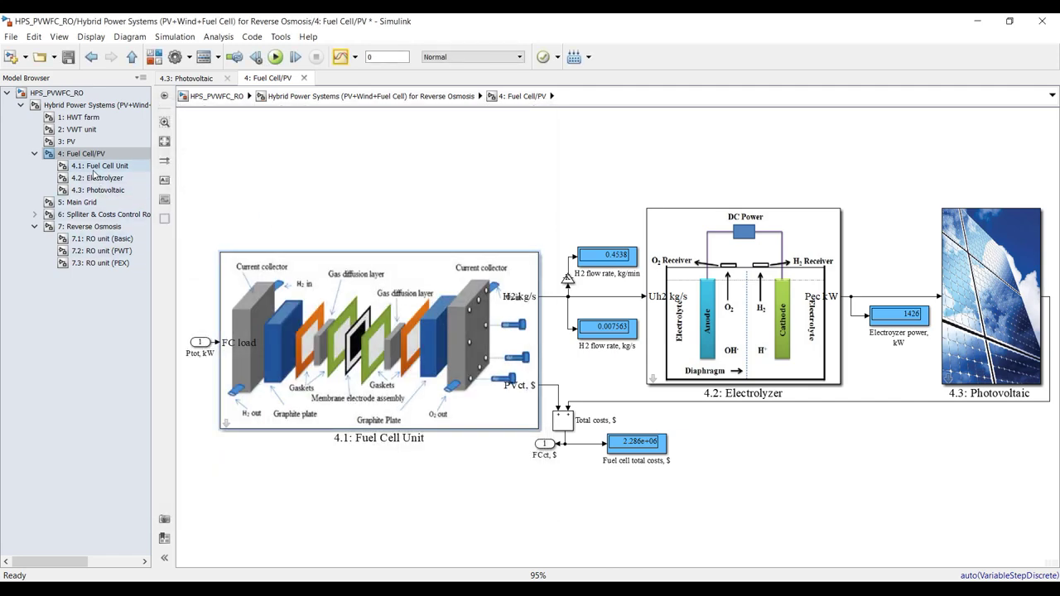
# Step: Run the simulation from inside the 4.1 Fuel Cell Unit and dismiss the Diagnostic Viewer
pyautogui.click(93, 168)
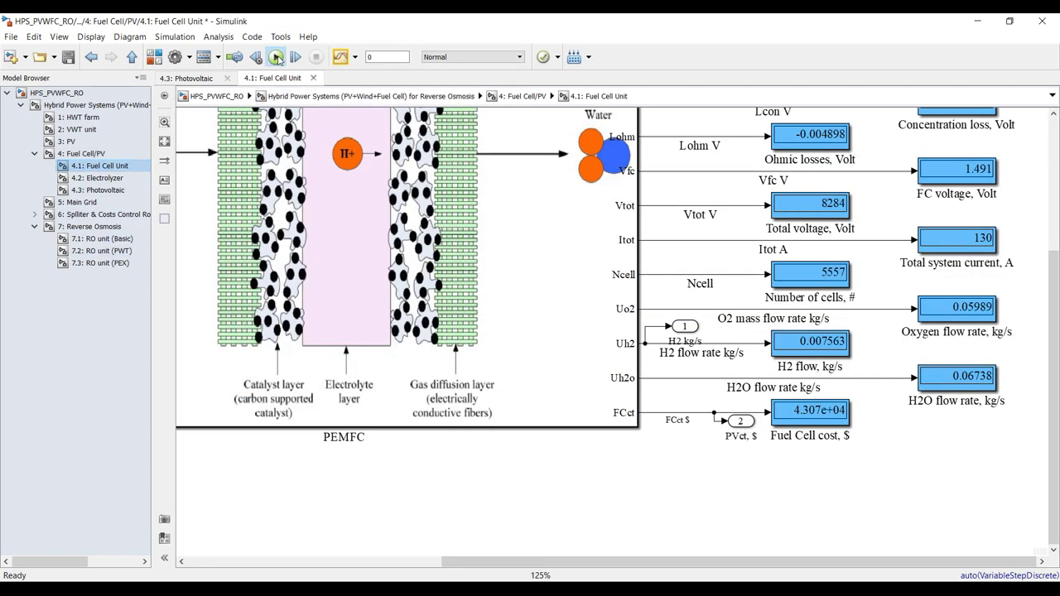
pyautogui.hotkey('ctrl', 't')
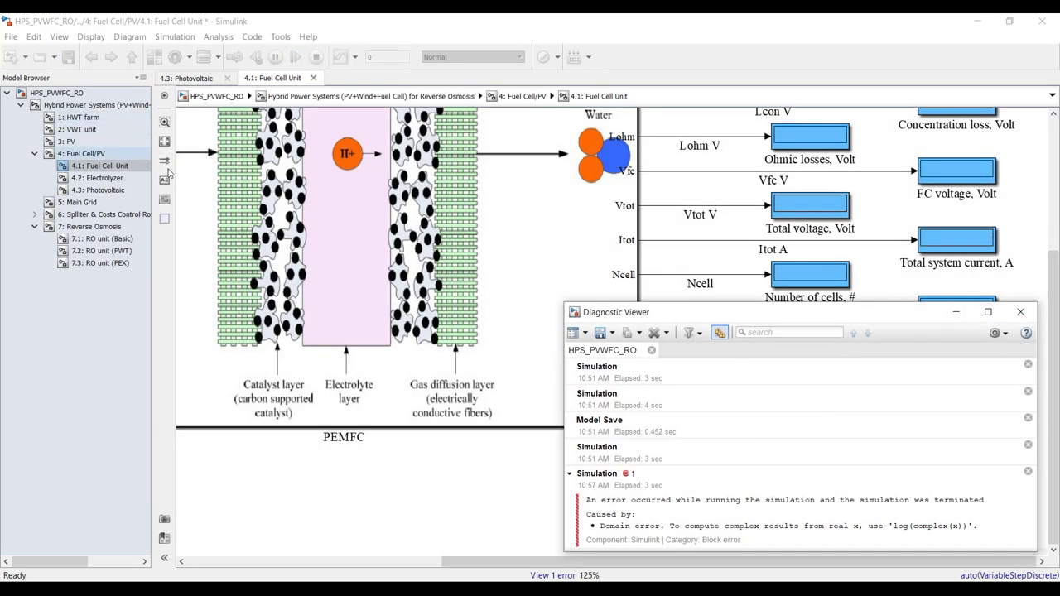
pyautogui.click(957, 312)
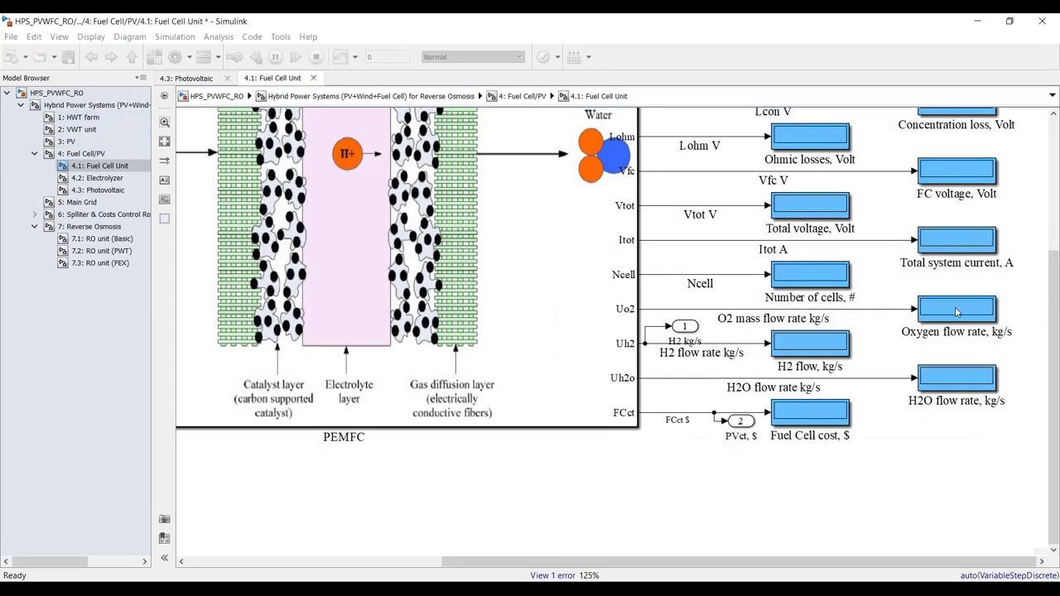
# Step: Set the cell area of the 4.1 Fuel Cell Unit to 300 cm2
pyautogui.click(98, 154)
pyautogui.doubleClick(311, 420)
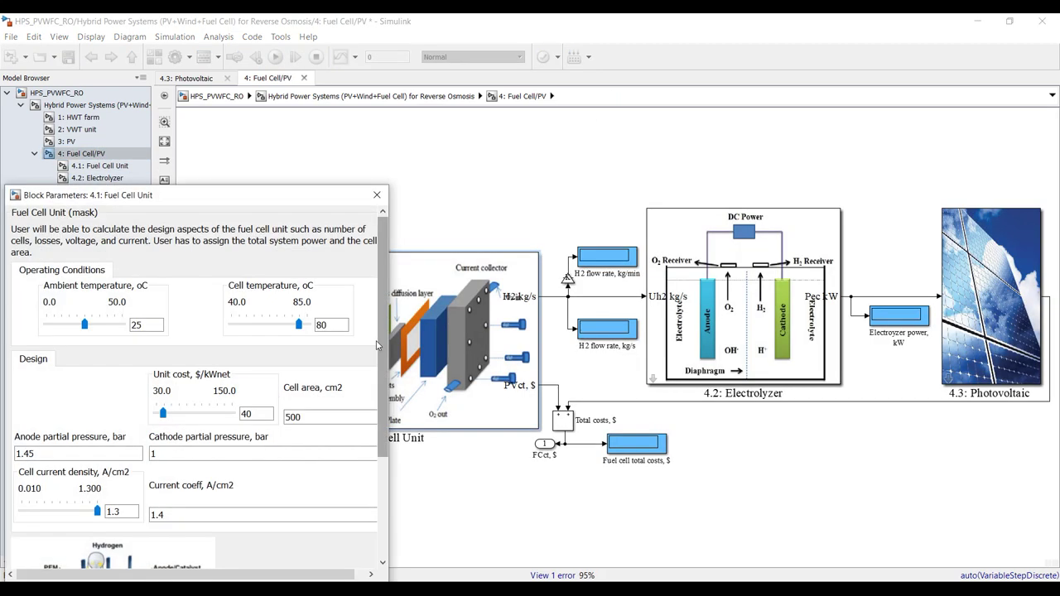
pyautogui.doubleClick(313, 418)
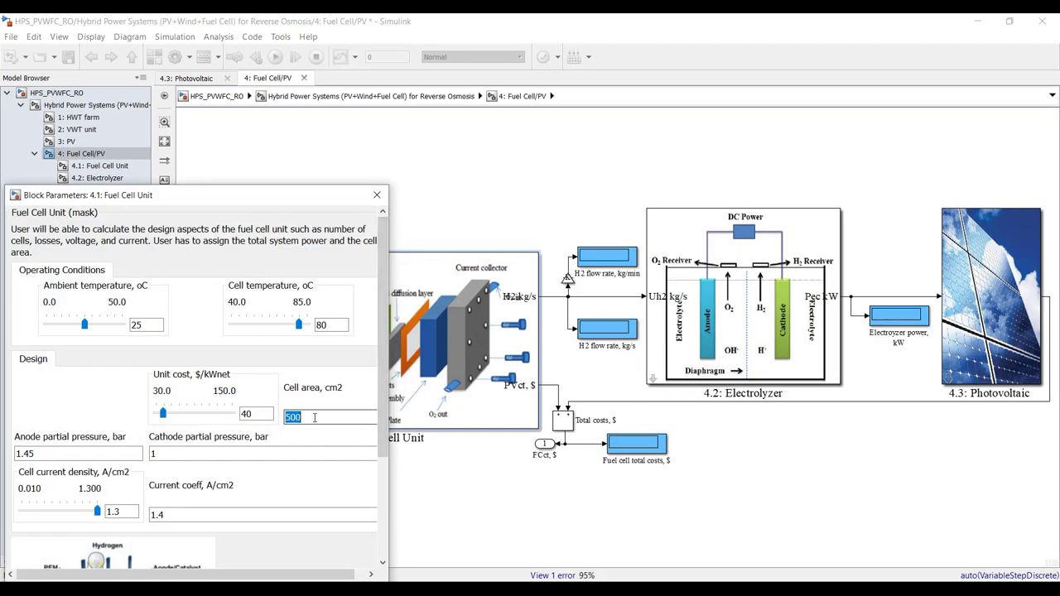
pyautogui.write('300')
pyautogui.press('Return')
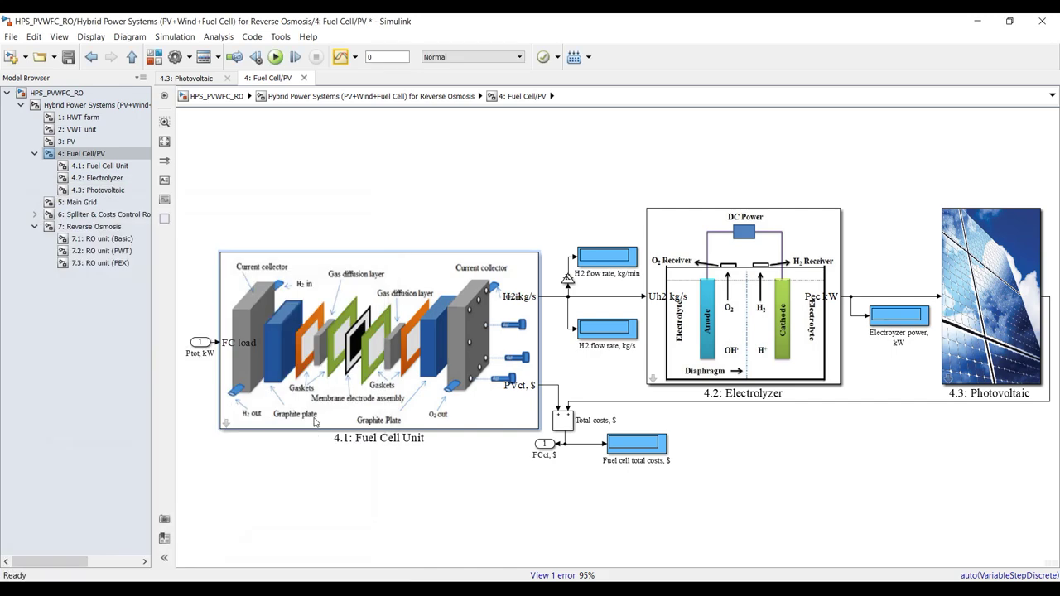
# Step: Rerun the simulation from inside the 4.1 Fuel Cell Unit and examine its output displays, including the number of cells
pyautogui.click(116, 166)
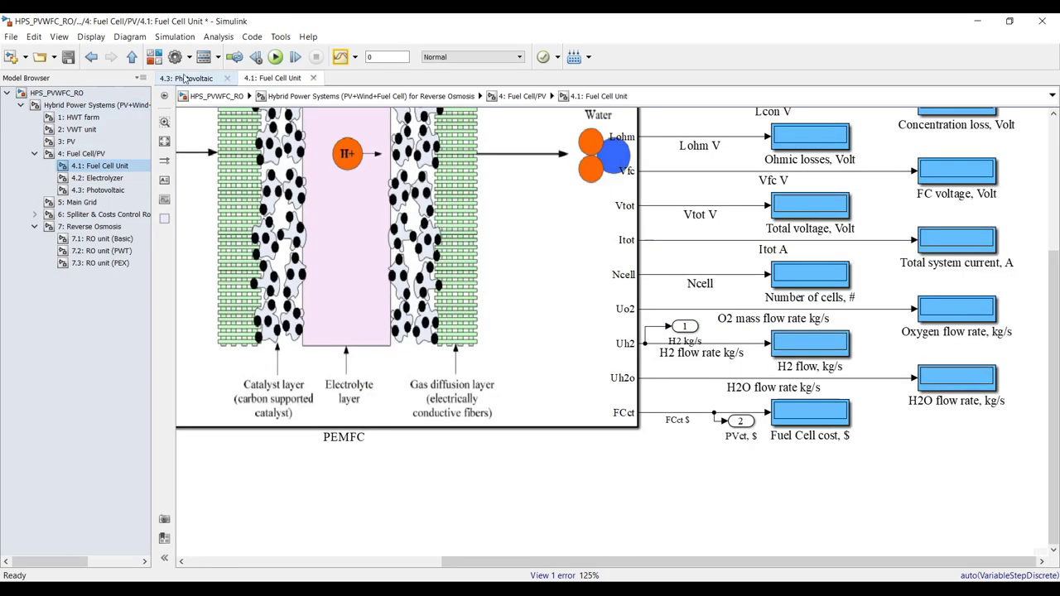
pyautogui.click(275, 57)
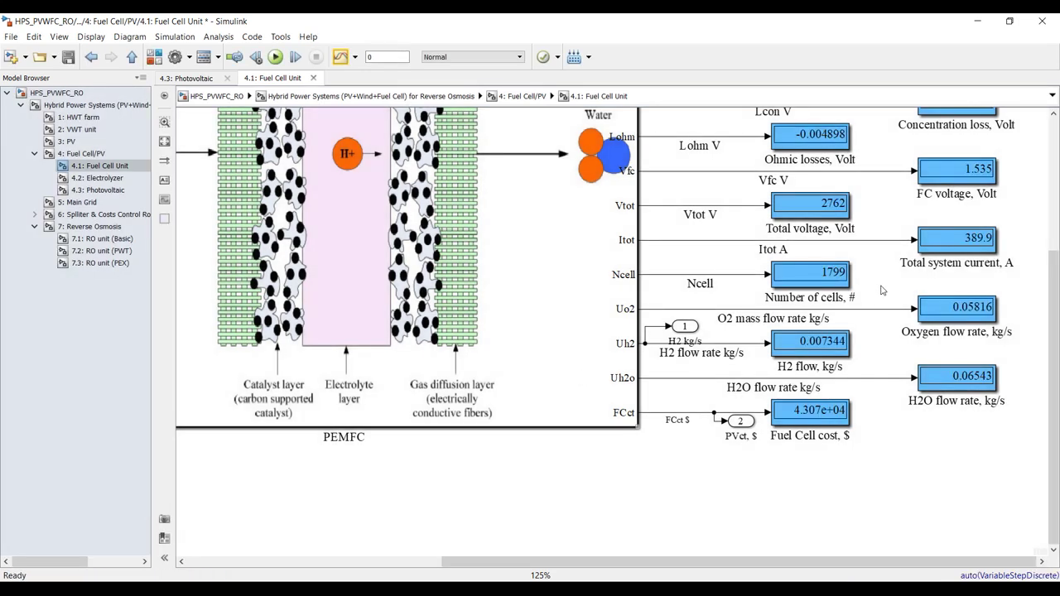
pyautogui.scroll(3, 869, 289)
pyautogui.moveTo(880, 243); pyautogui.dragTo(687, 303)
pyautogui.scroll(-3, 794, 335)
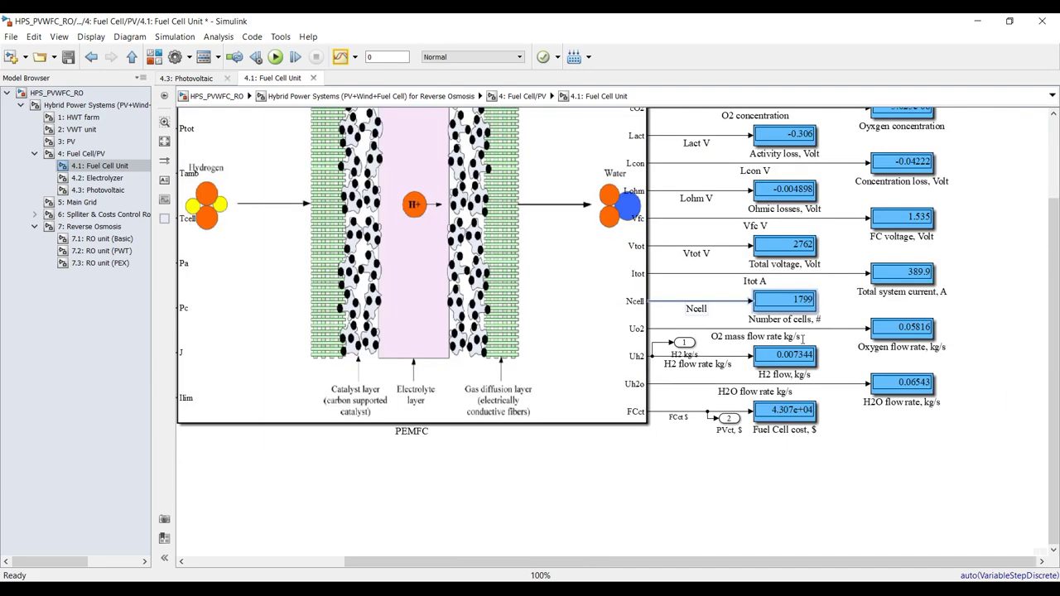
pyautogui.scroll(-3, 815, 348)
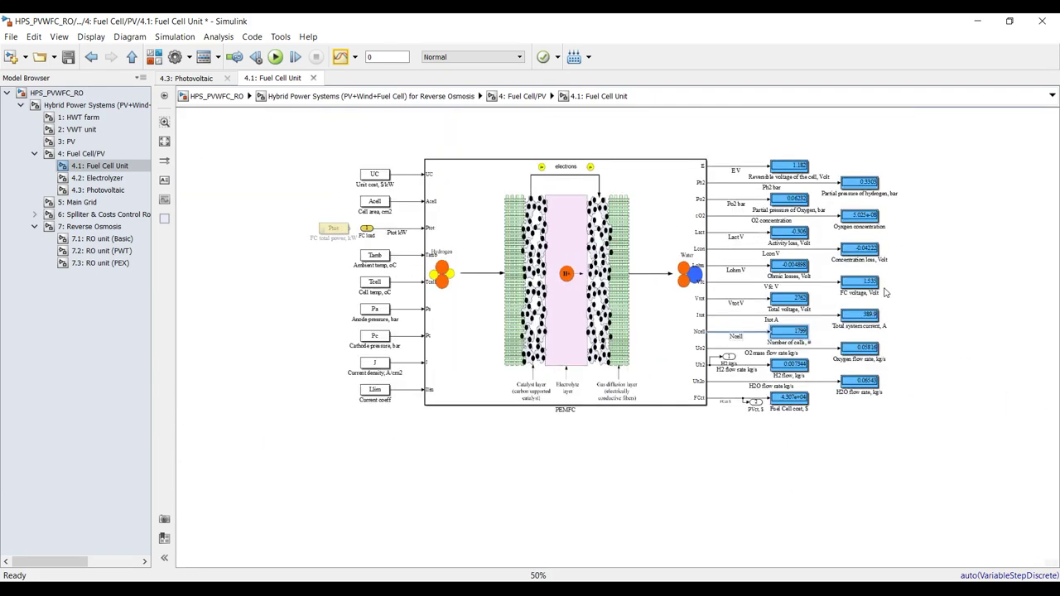
# Step: Select the PEMFC output signals from E through Uo2 and stream them to the Simulation Data Inspector
pyautogui.scroll(3, 884, 291)
pyautogui.moveTo(668, 125); pyautogui.dragTo(697, 368)
pyautogui.click(354, 57)
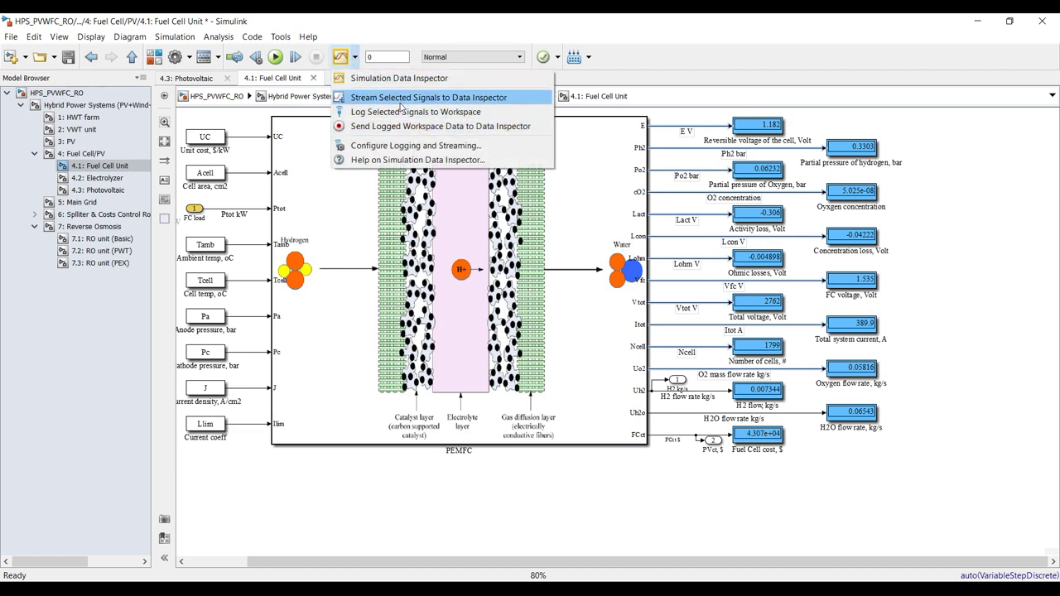
pyautogui.click(442, 99)
pyautogui.scroll(2, 663, 141)
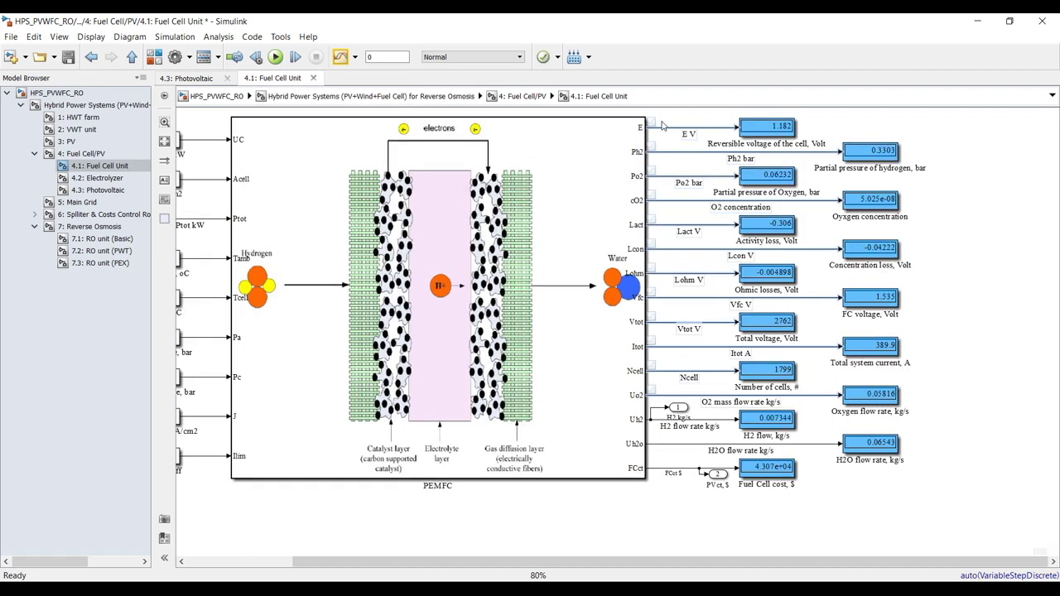
# Step: Stream the PEMFC output signals Uh2, Uh2o and FCct to the Simulation Data Inspector
pyautogui.scroll(6, 663, 145)
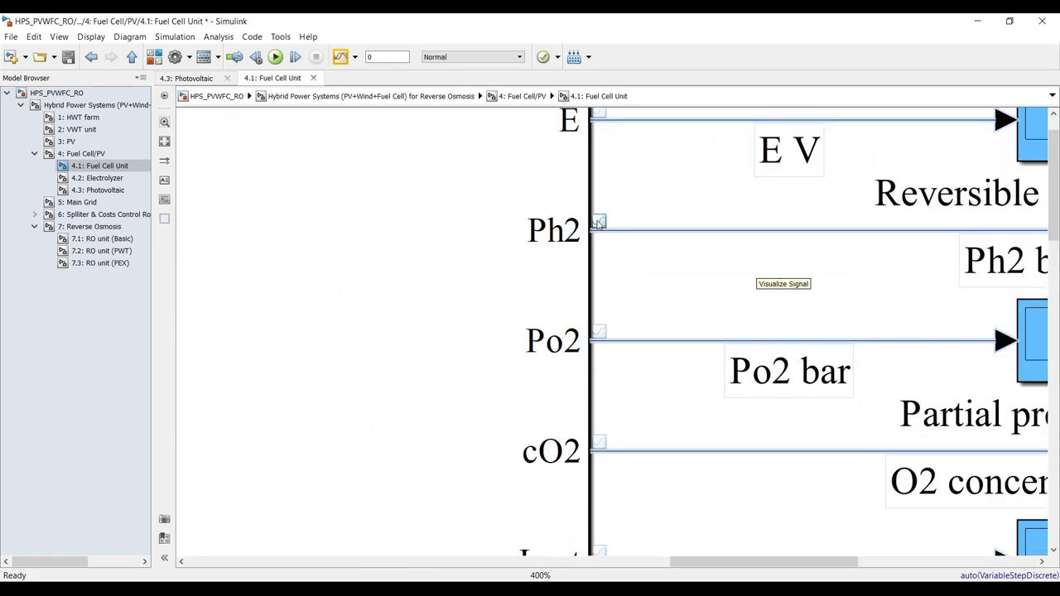
pyautogui.scroll(-6, 621, 274)
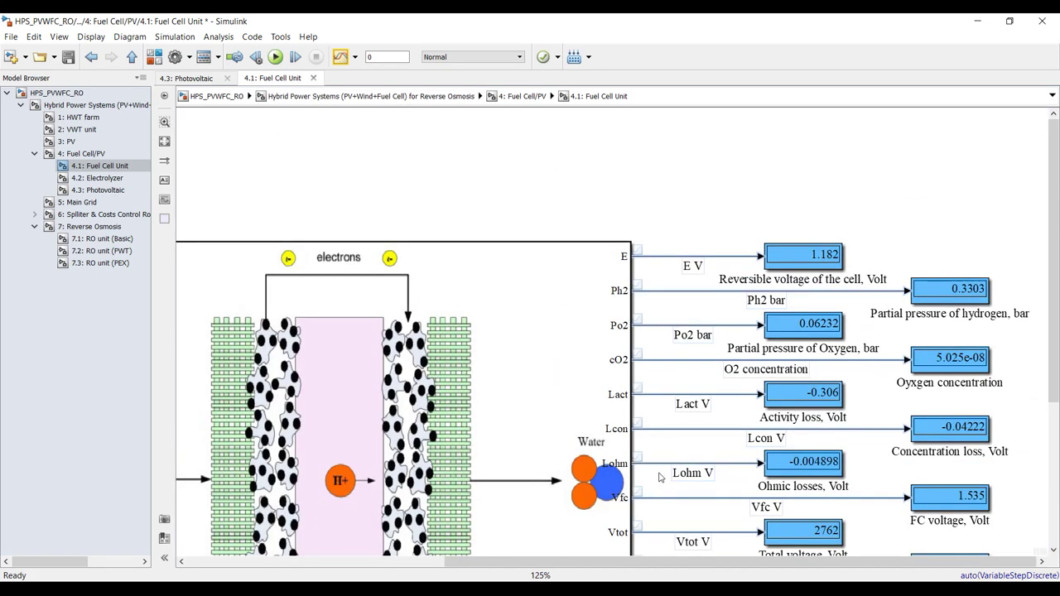
pyautogui.click(164, 141)
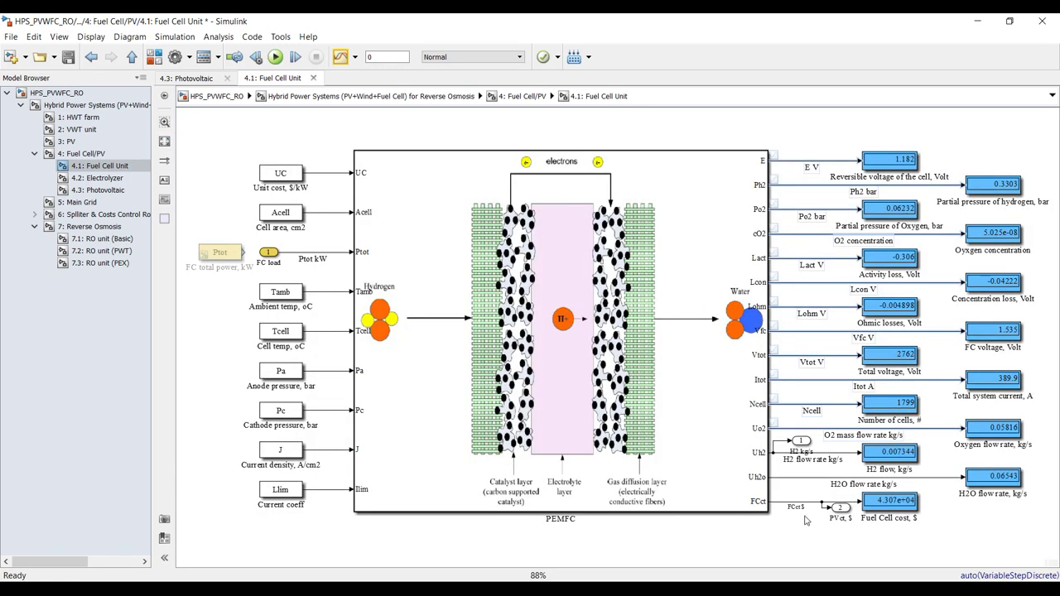
pyautogui.scroll(4, 805, 521)
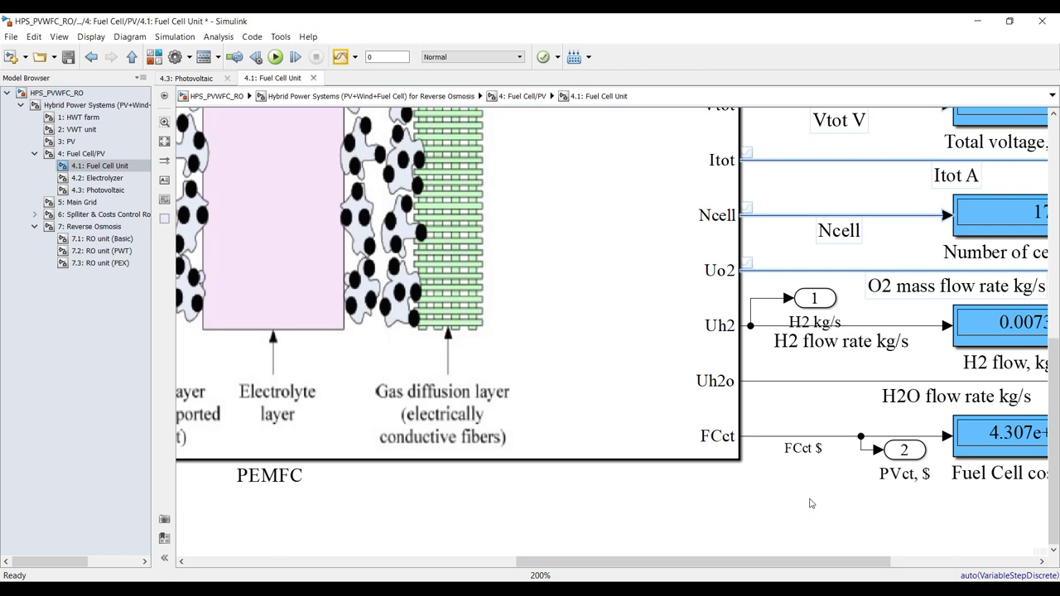
pyautogui.moveTo(782, 501); pyautogui.dragTo(776, 321)
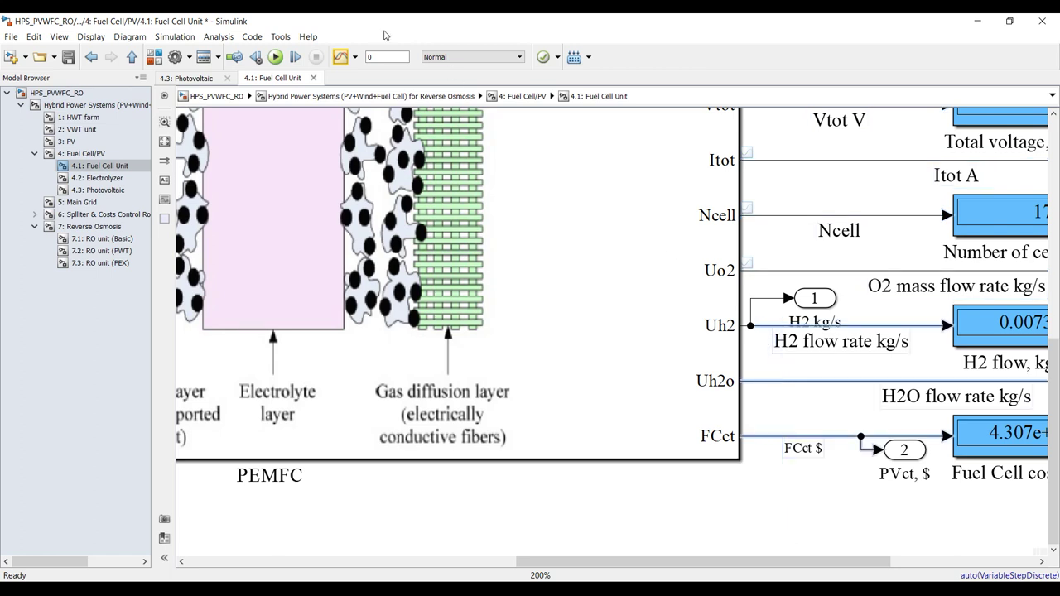
pyautogui.click(355, 58)
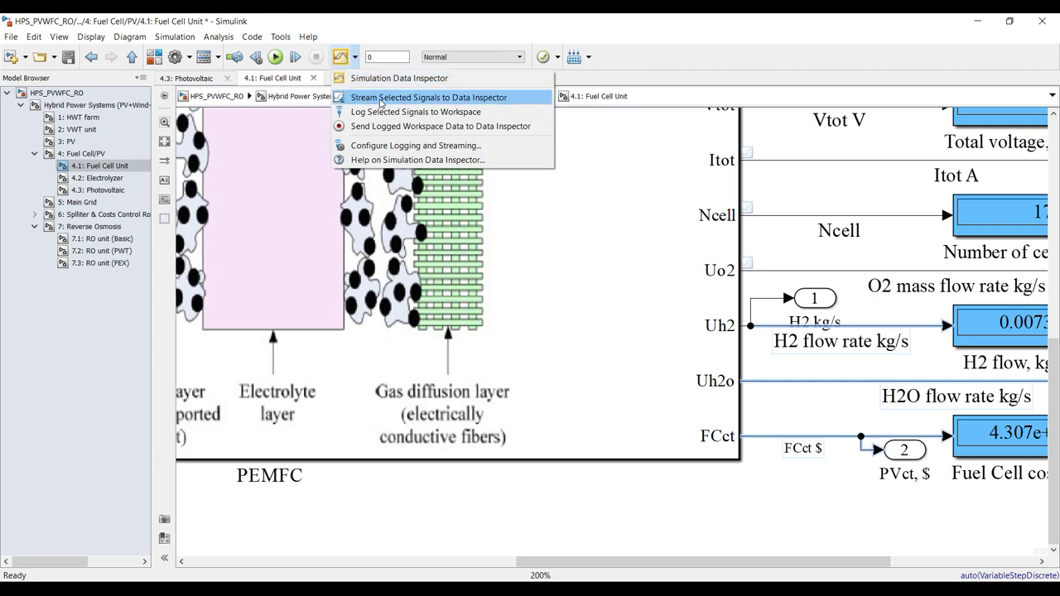
pyautogui.click(381, 98)
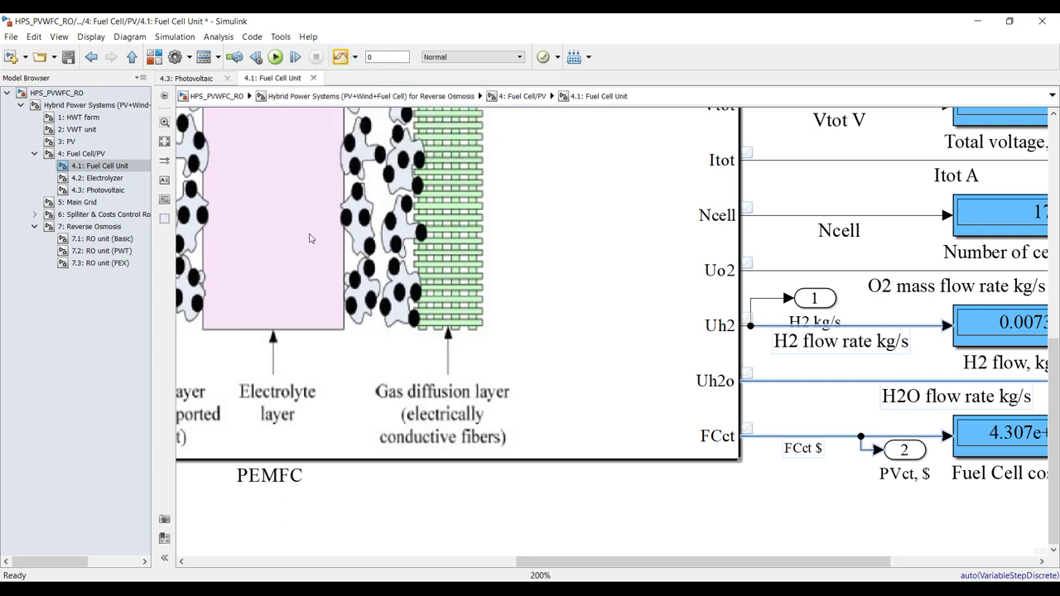
# Step: Open the 4.2 Electrolyzer subsystem and stream the PEMEC's Vec output signal to the Simulation Data Inspector
pyautogui.click(118, 181)
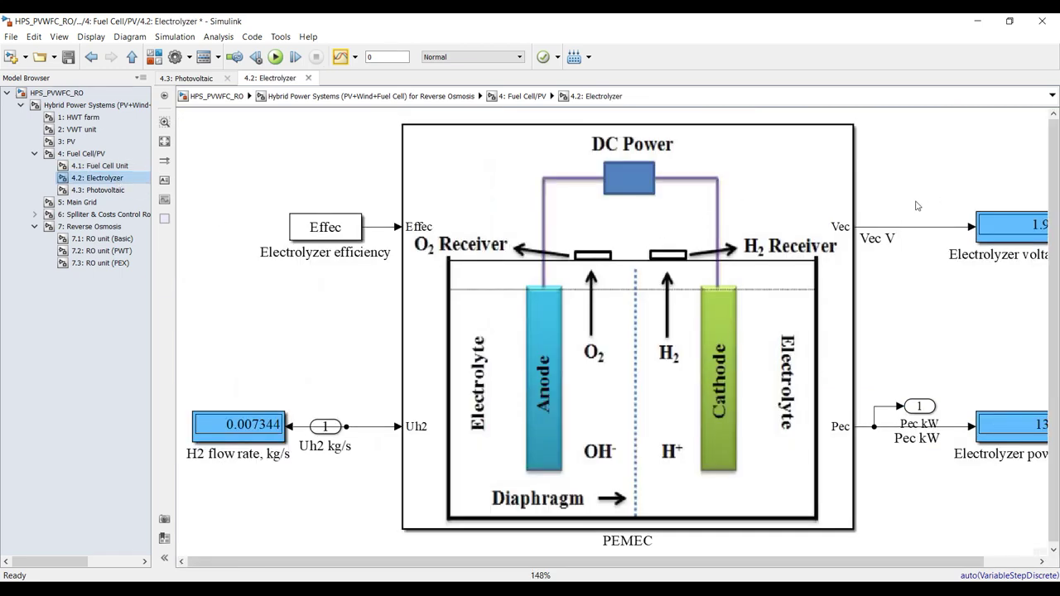
pyautogui.scroll(3, 907, 248)
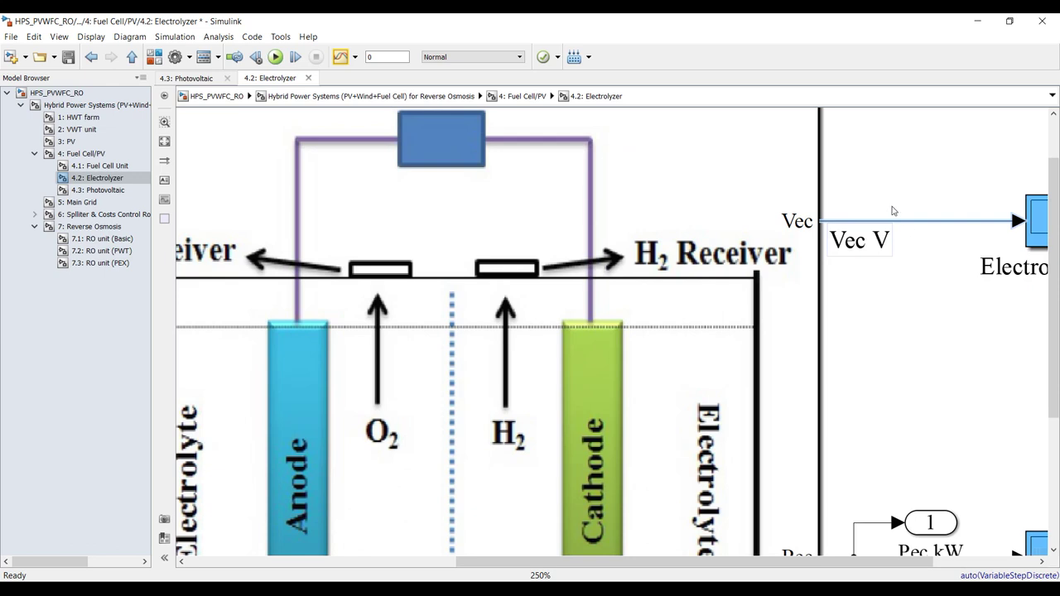
pyautogui.click(950, 307)
pyautogui.click(907, 222)
pyautogui.moveTo(906, 200)
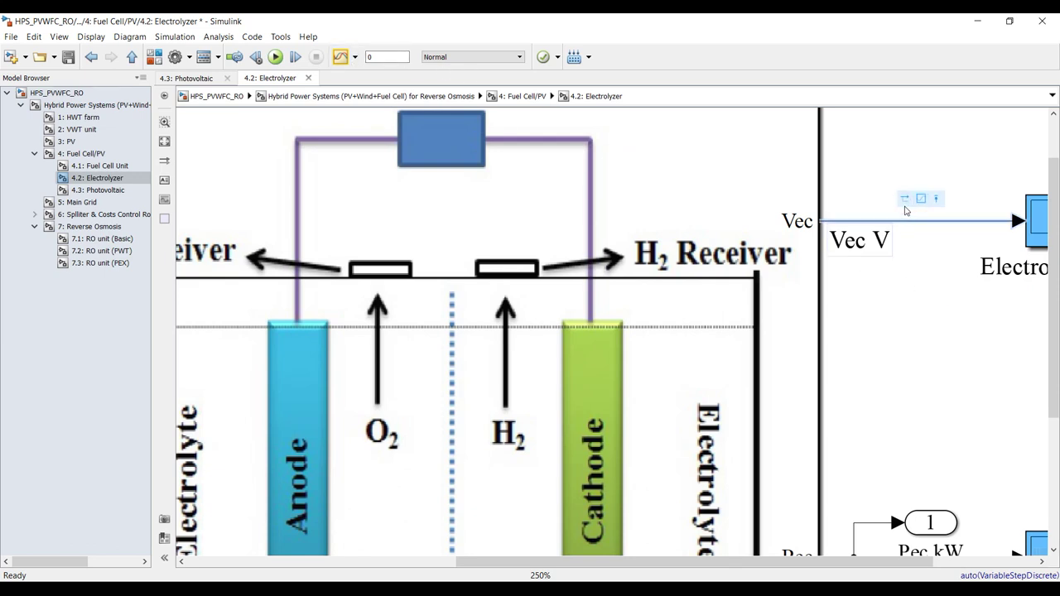
pyautogui.click(923, 200)
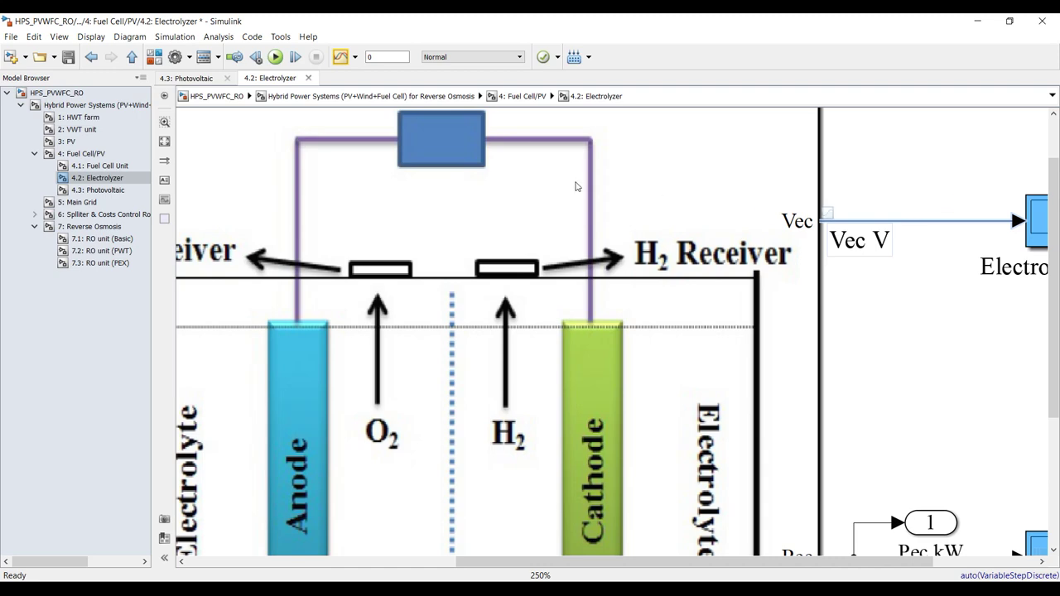
# Step: Stream the Pec power output signal of the PEMEC block in the 4.2 Electrolyzer and save the model
pyautogui.scroll(-5, 531, 226)
pyautogui.scroll(8, 745, 497)
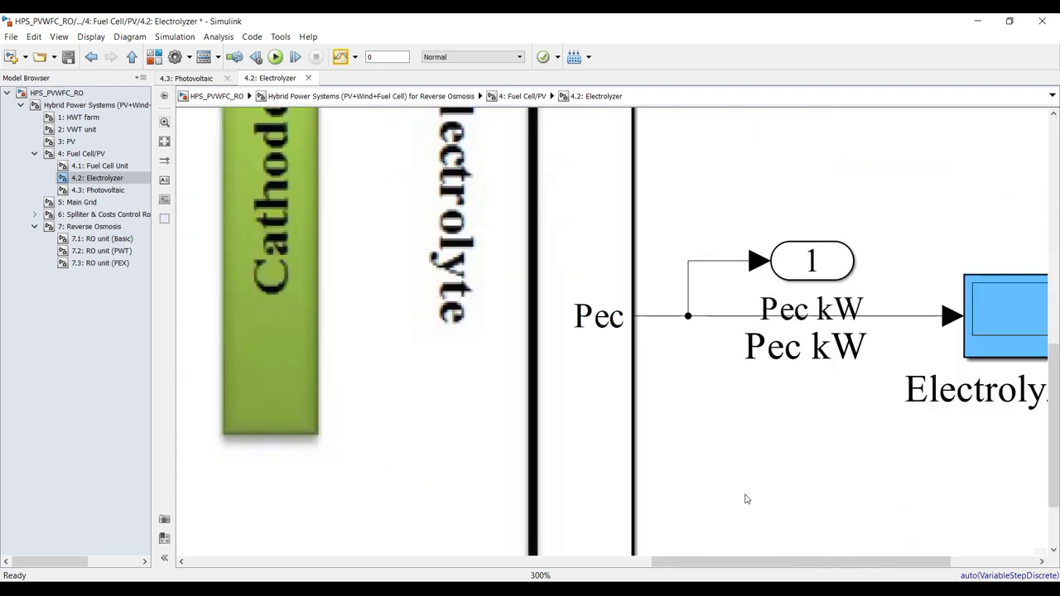
pyautogui.click(719, 274)
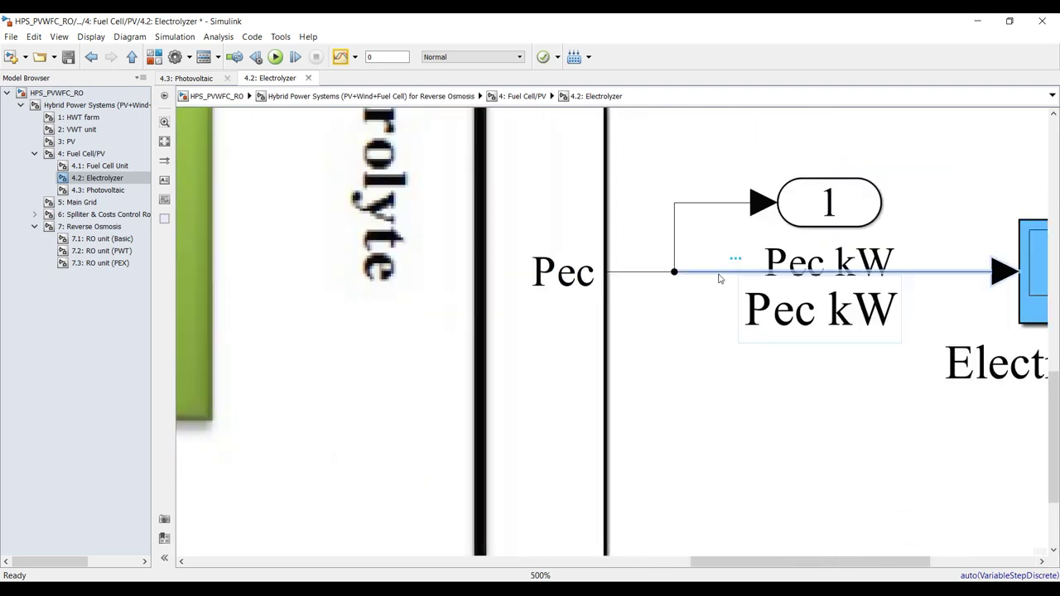
pyautogui.click(751, 240)
pyautogui.moveTo(808, 215); pyautogui.dragTo(795, 177)
pyautogui.scroll(-5, 771, 285)
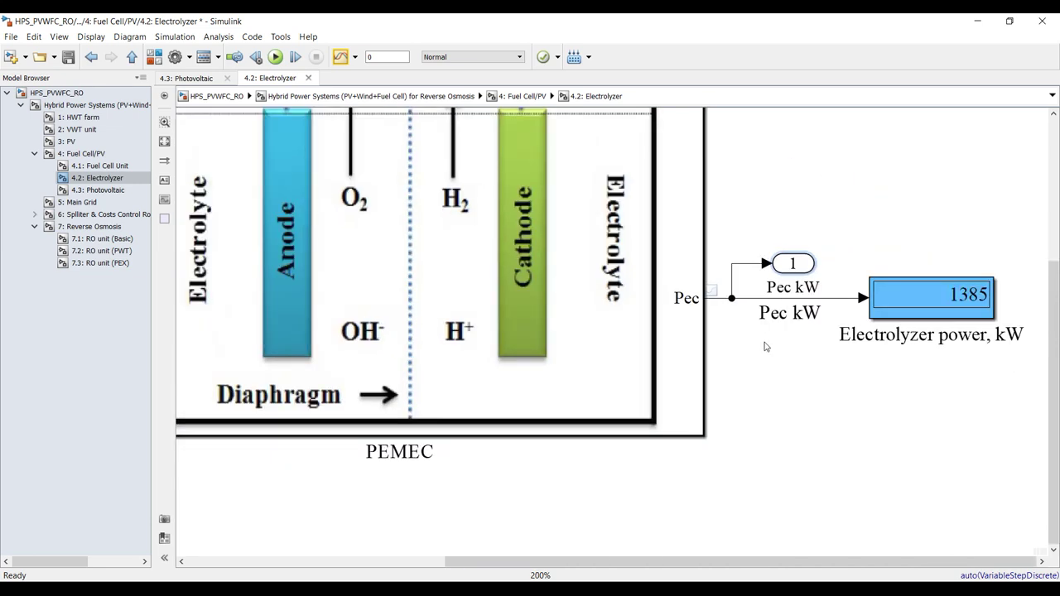
pyautogui.scroll(-1, 762, 348)
pyautogui.click(70, 57)
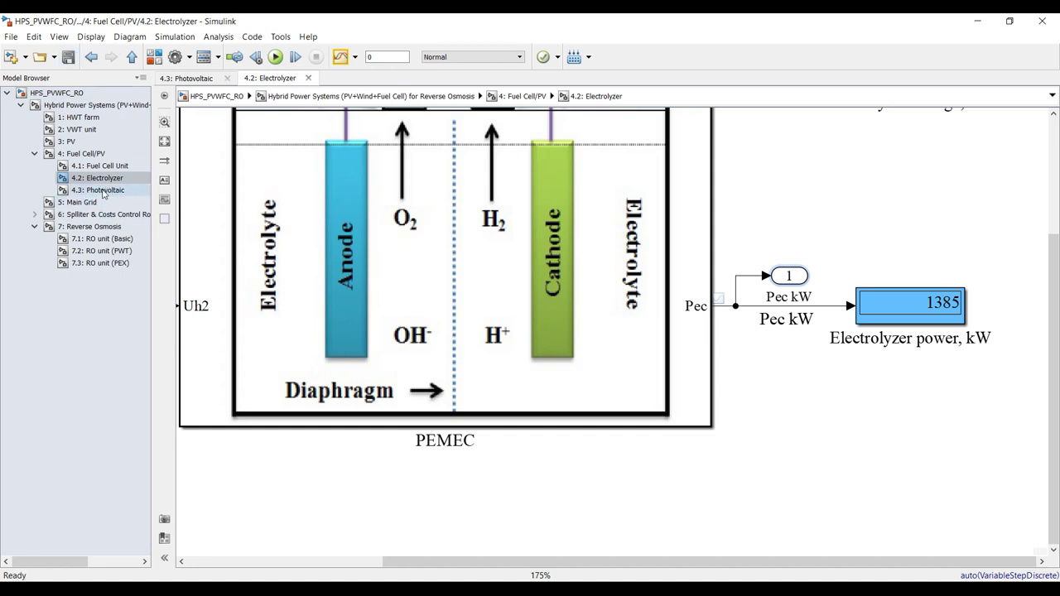
# Step: View the 4.3 Photovoltaic subsystem, and in 5: Main Grid stream the MGCt output signal to the Simulation Data Inspector
pyautogui.click(103, 191)
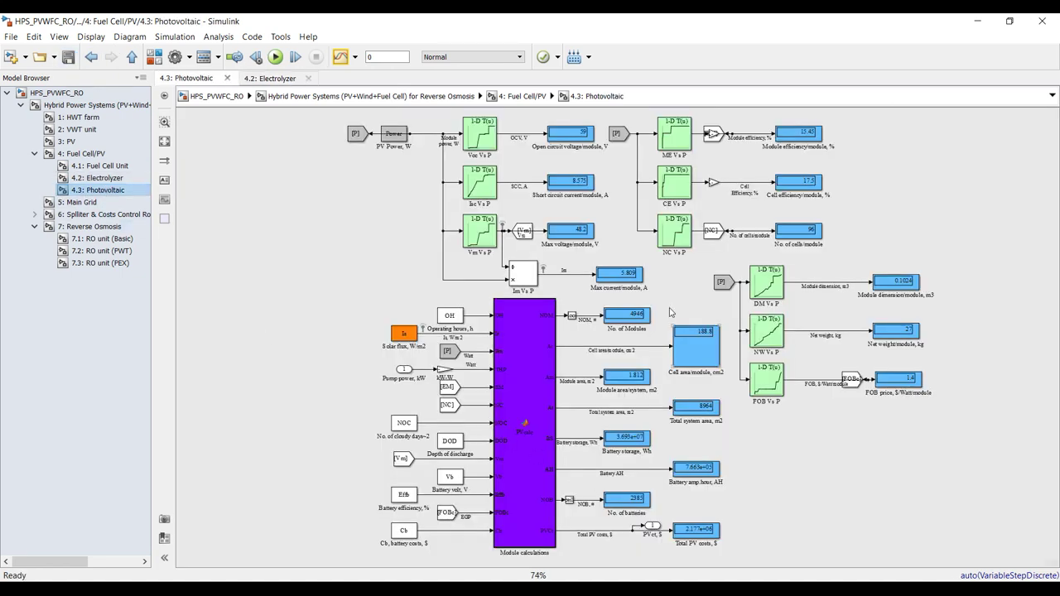
pyautogui.click(64, 154)
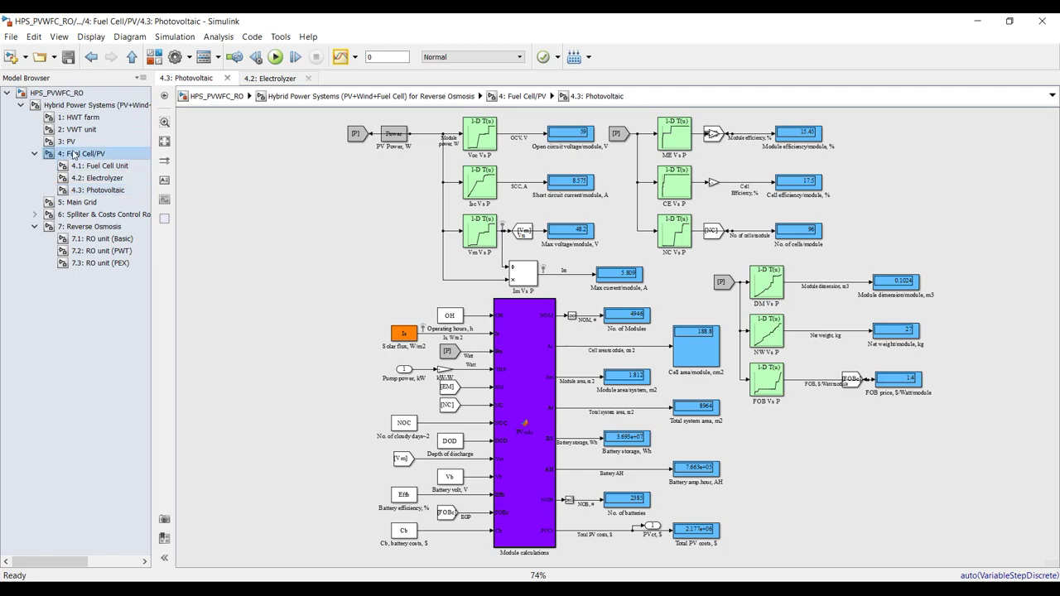
pyautogui.click(94, 190)
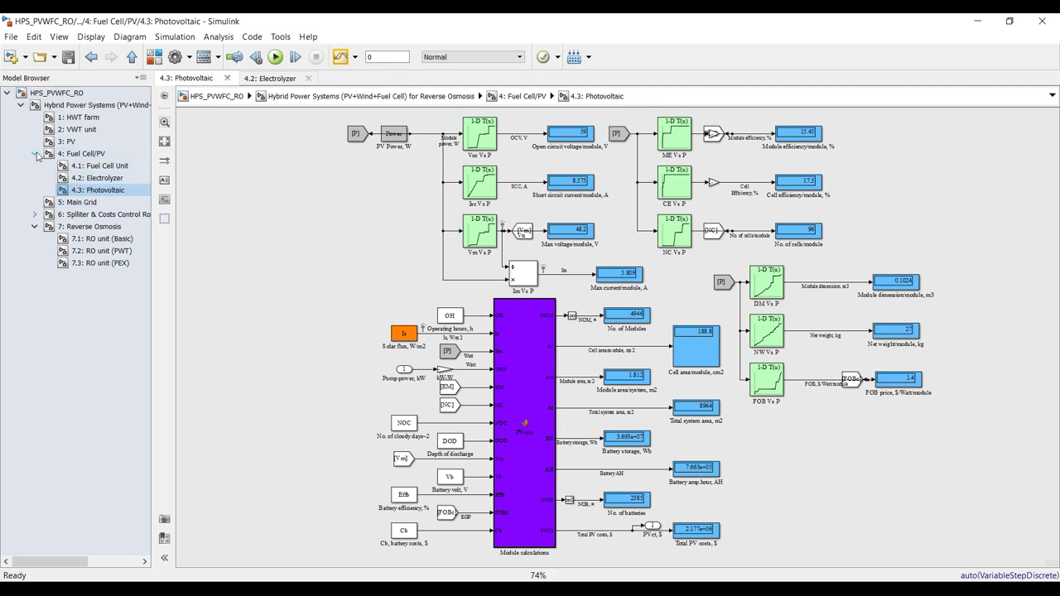
pyautogui.click(80, 202)
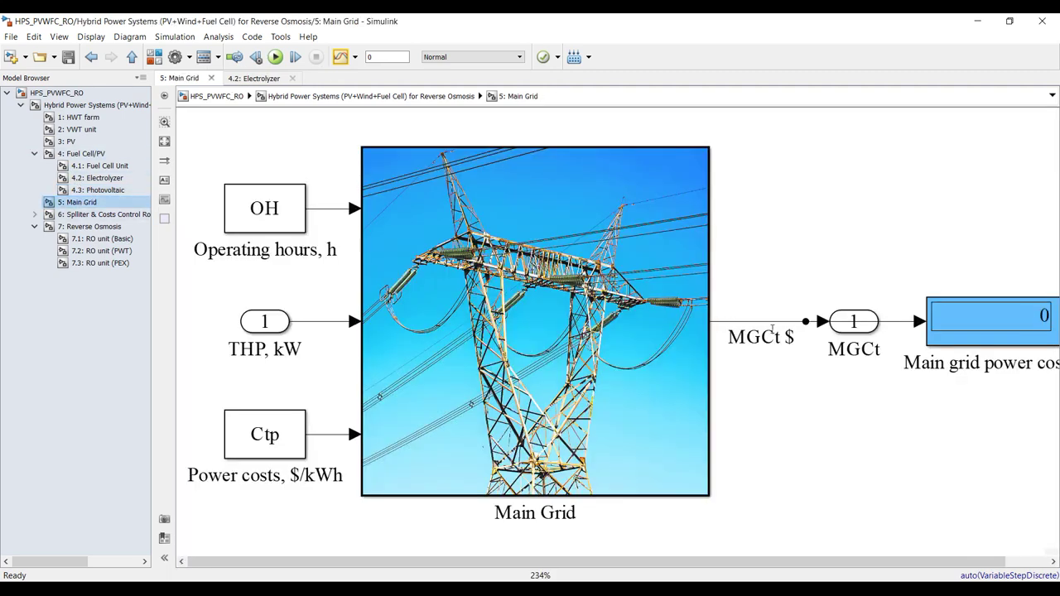
pyautogui.click(741, 323)
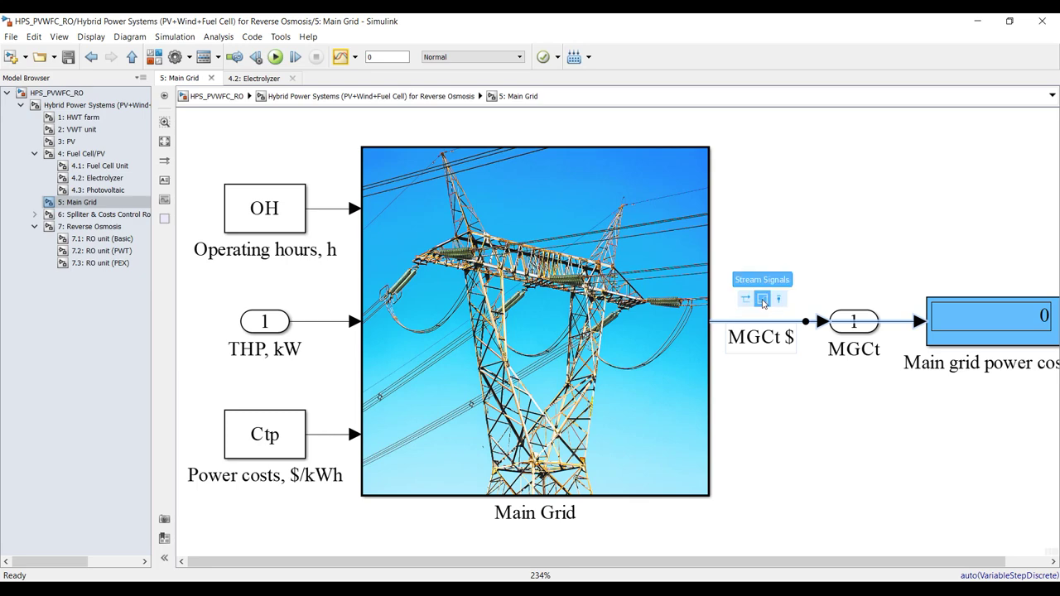
# Step: Locate the Splliter & Costs Control Room block in the hybrid power system overview and open its subsystem
pyautogui.click(85, 214)
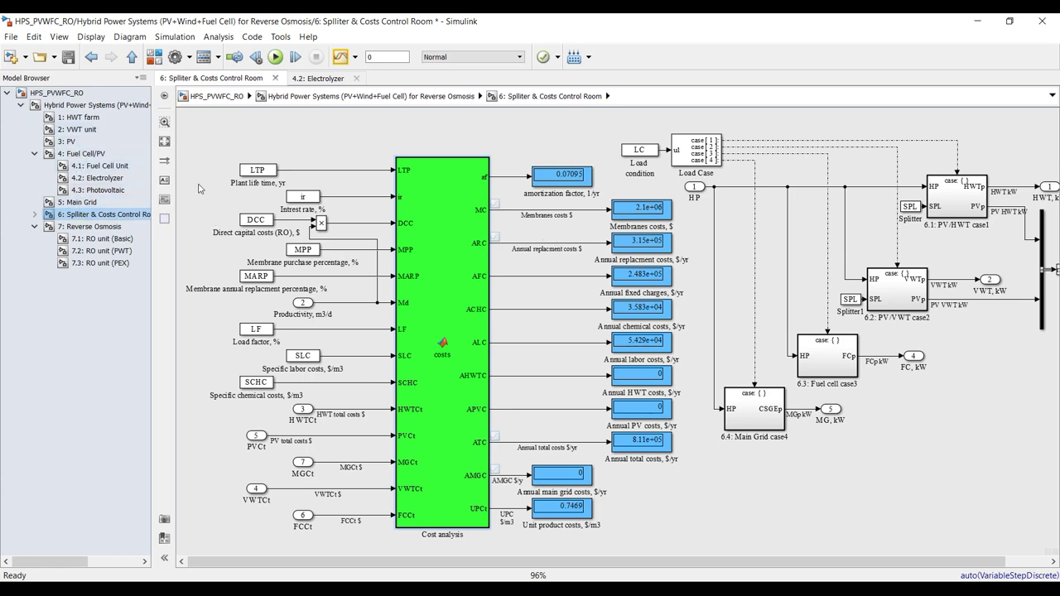
pyautogui.click(93, 105)
pyautogui.doubleClick(762, 285)
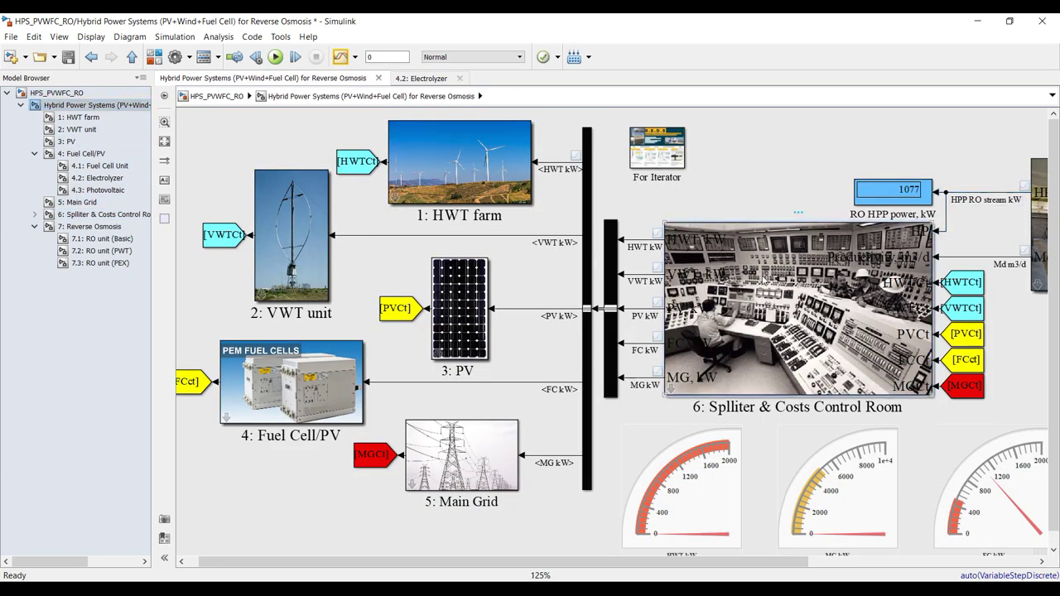
pyautogui.click(817, 247)
pyautogui.click(98, 216)
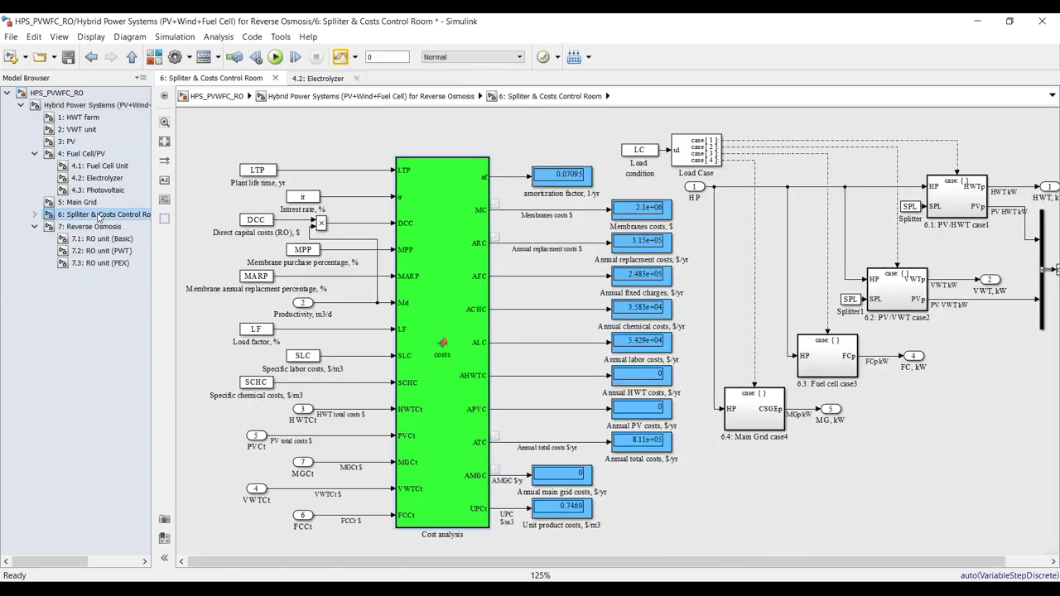
# Step: Label the AFC signal of the cost analysis block with the copied display name "Annual fixed charges, $/yr"
pyautogui.scroll(3, 502, 246)
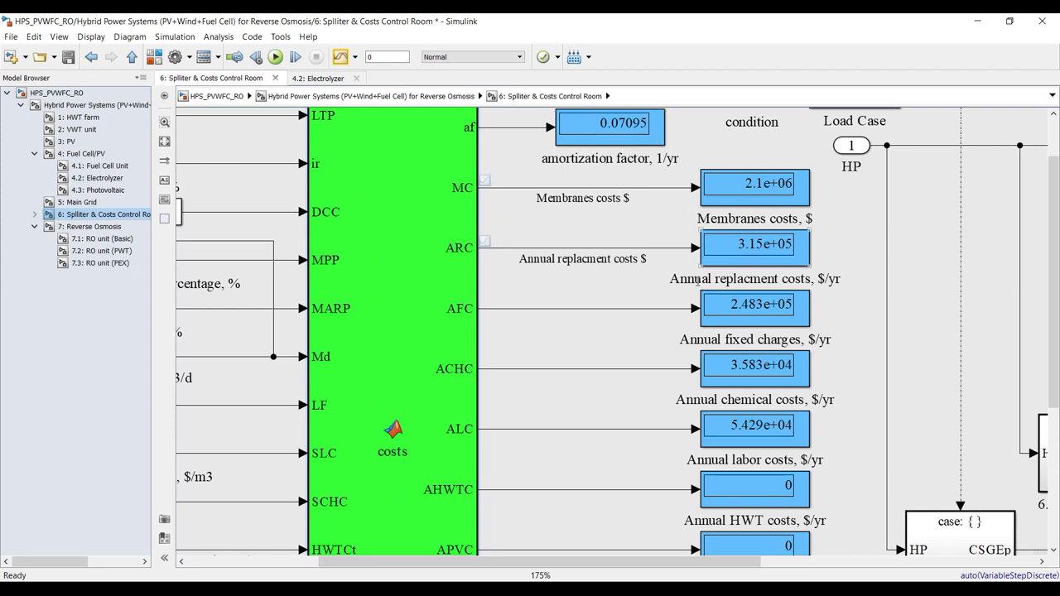
pyautogui.scroll(-1, 568, 318)
pyautogui.scroll(3, 564, 308)
pyautogui.click(559, 298)
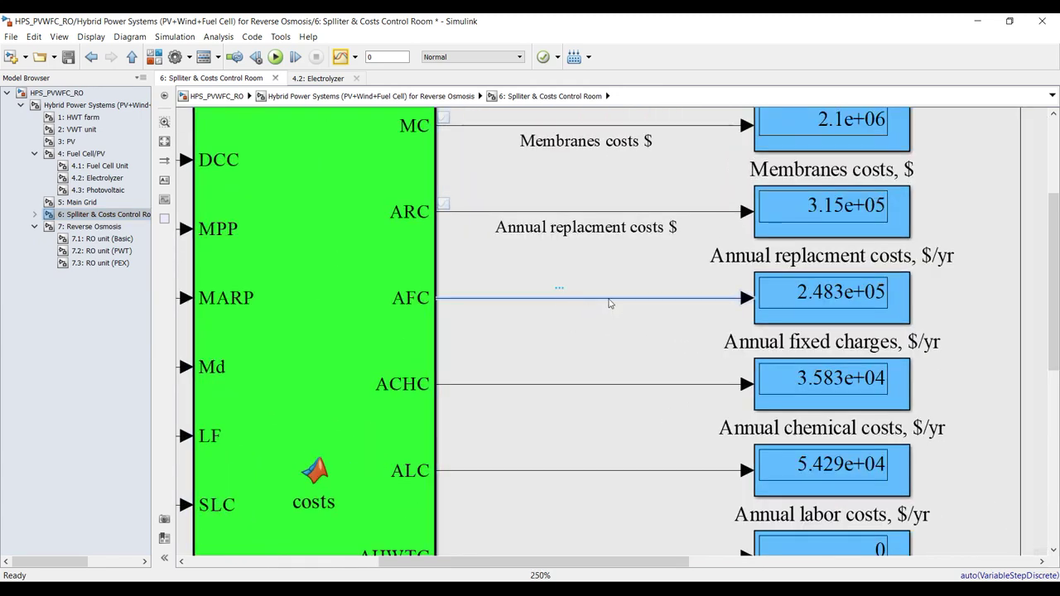
pyautogui.click(795, 341)
pyautogui.press('Home')
pyautogui.hotkey('shift', 'End')
pyautogui.hotkey('ctrl', 'c')
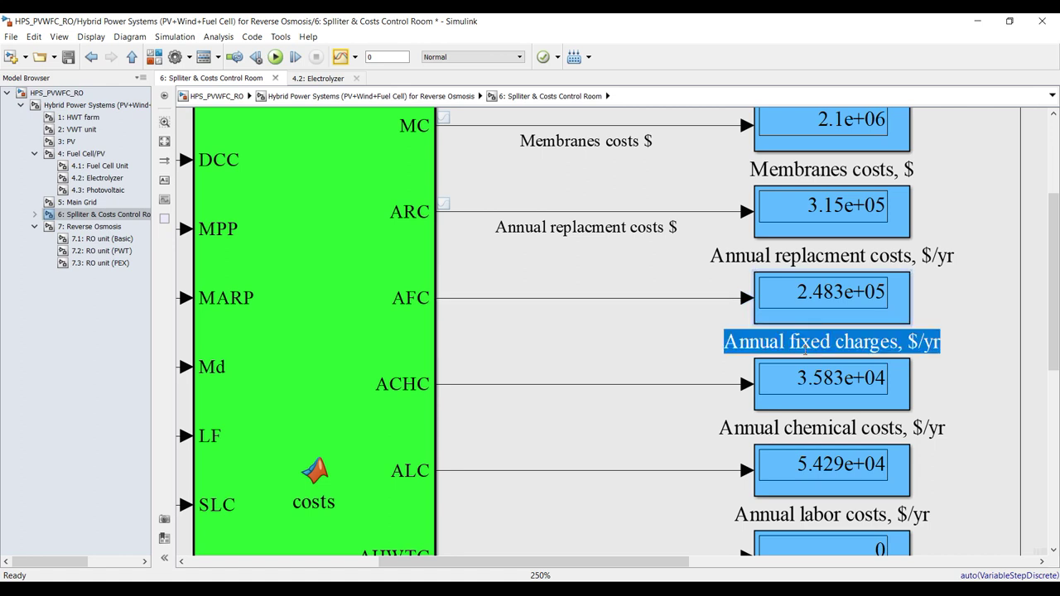
pyautogui.click(577, 332)
pyautogui.click(568, 299)
pyautogui.hotkey('ctrl', 'v')
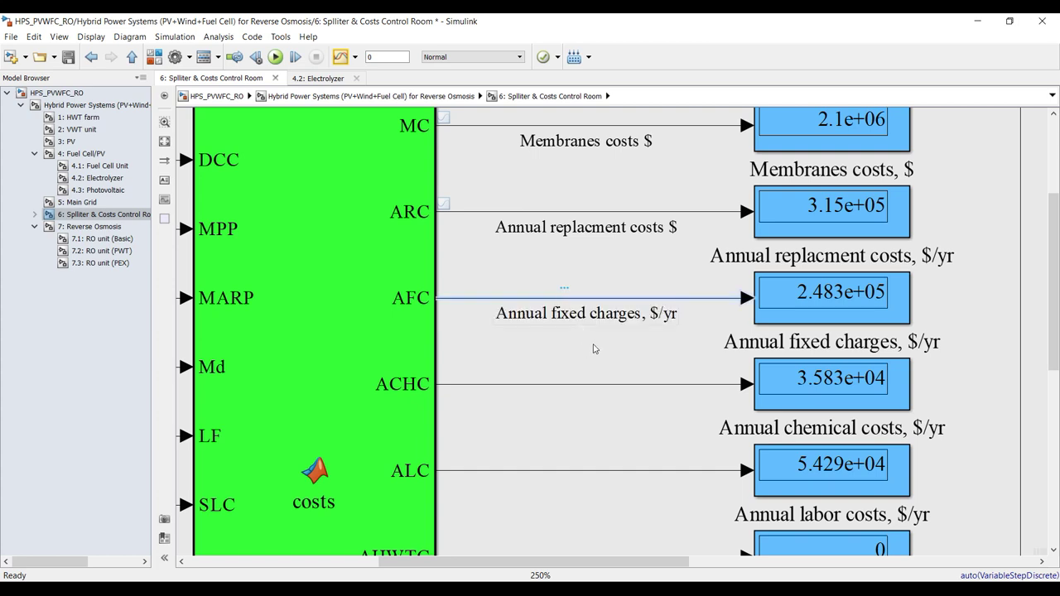
# Step: Remove the comma from the AFC signal label so it reads "Annual fixed charges $/yr", and stream that signal
pyautogui.click(593, 348)
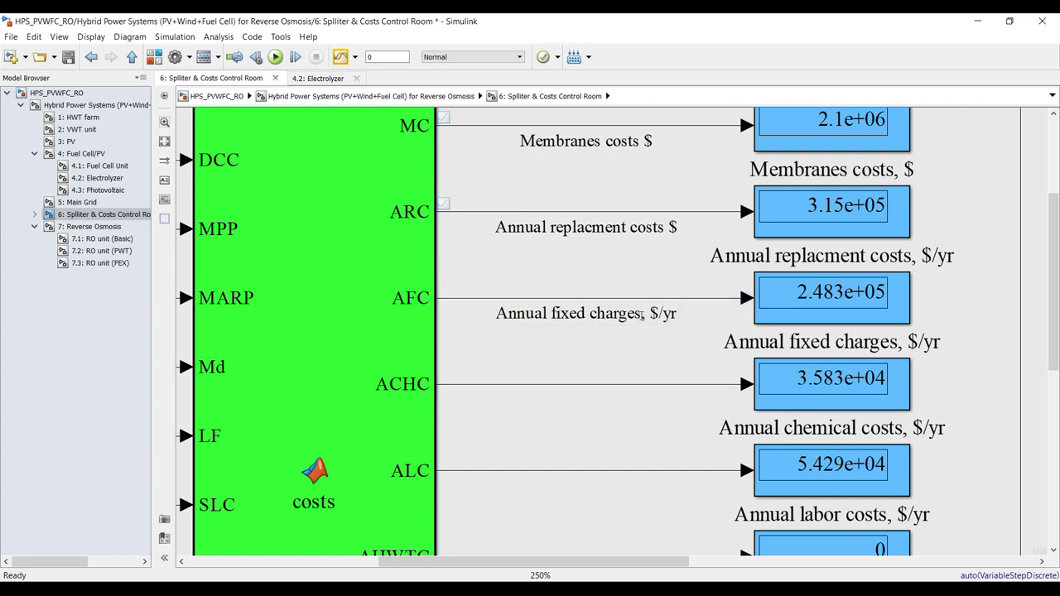
pyautogui.click(643, 313)
pyautogui.press('Delete')
pyautogui.click(604, 363)
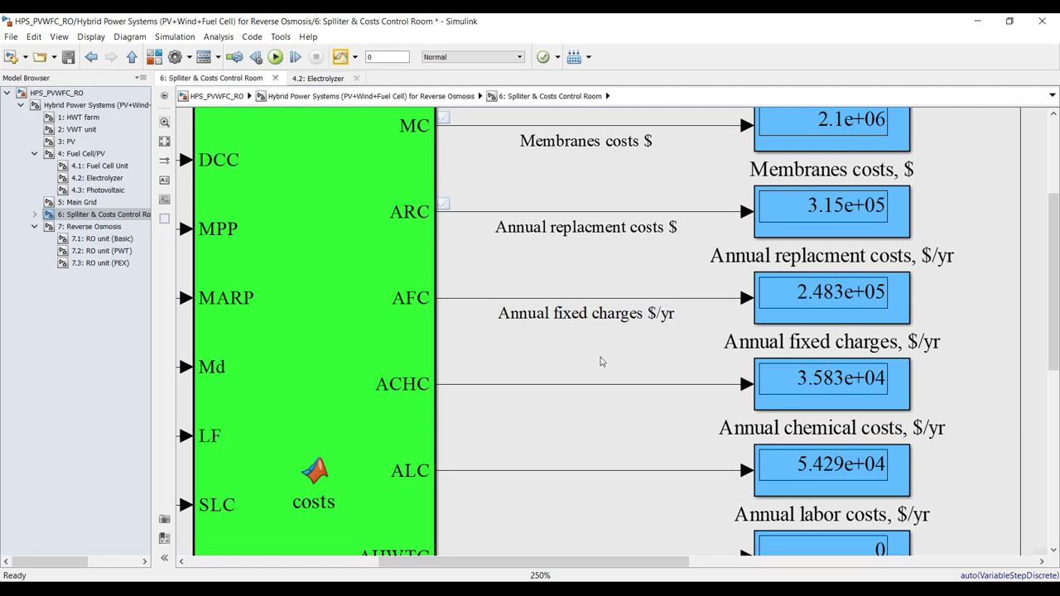
pyautogui.click(472, 301)
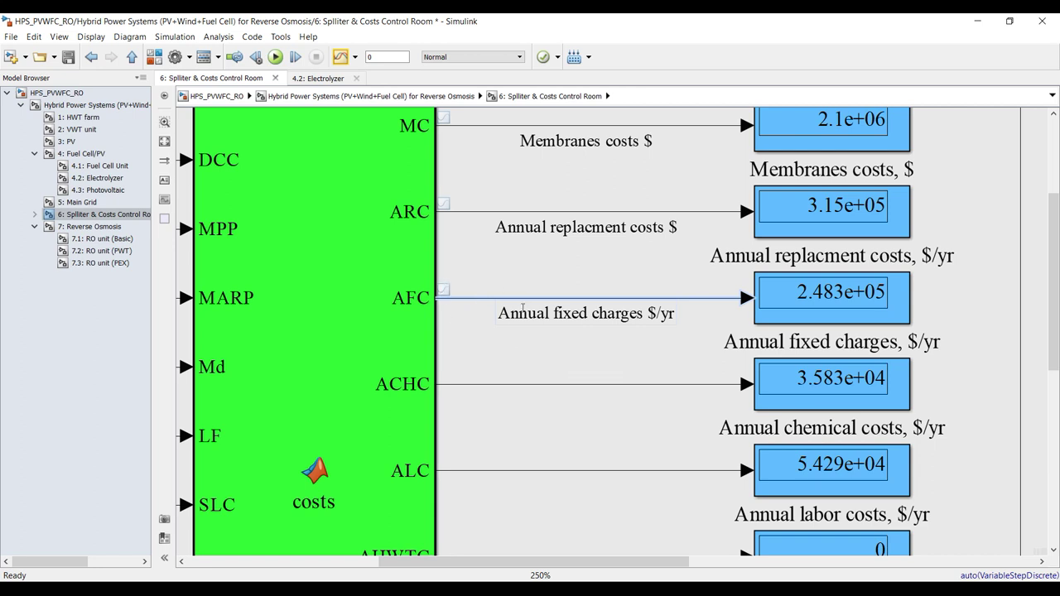
# Step: Label the ACHC signal "Annual chemical costs $/yr", copying the name of its display and removing the comma
pyautogui.scroll(-1, 723, 388)
pyautogui.scroll(1, 735, 412)
pyautogui.click(733, 406)
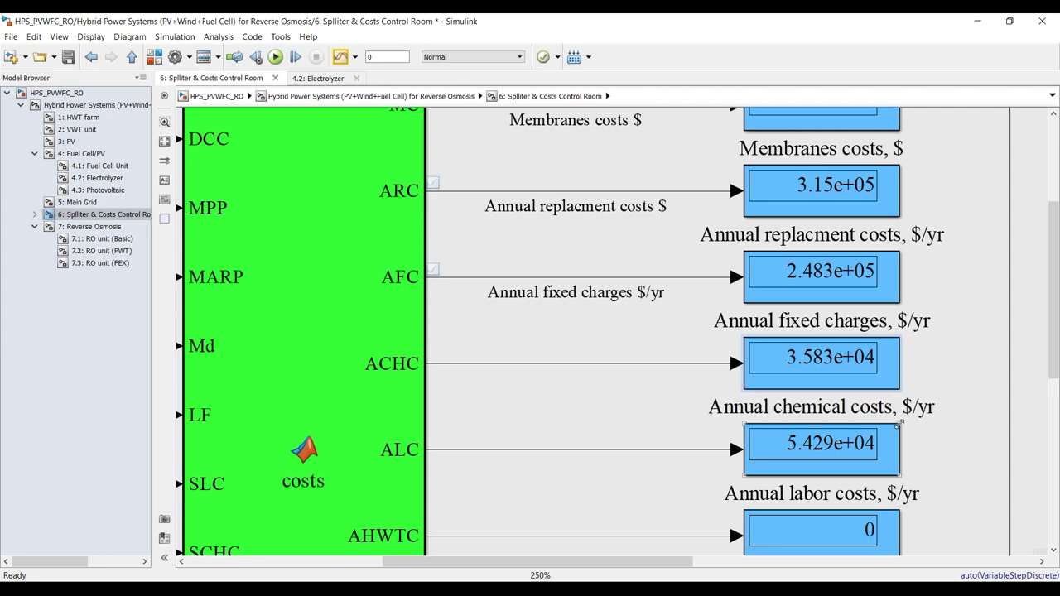
pyautogui.hotkey('ctrl', 'a')
pyautogui.hotkey('ctrl', 'c')
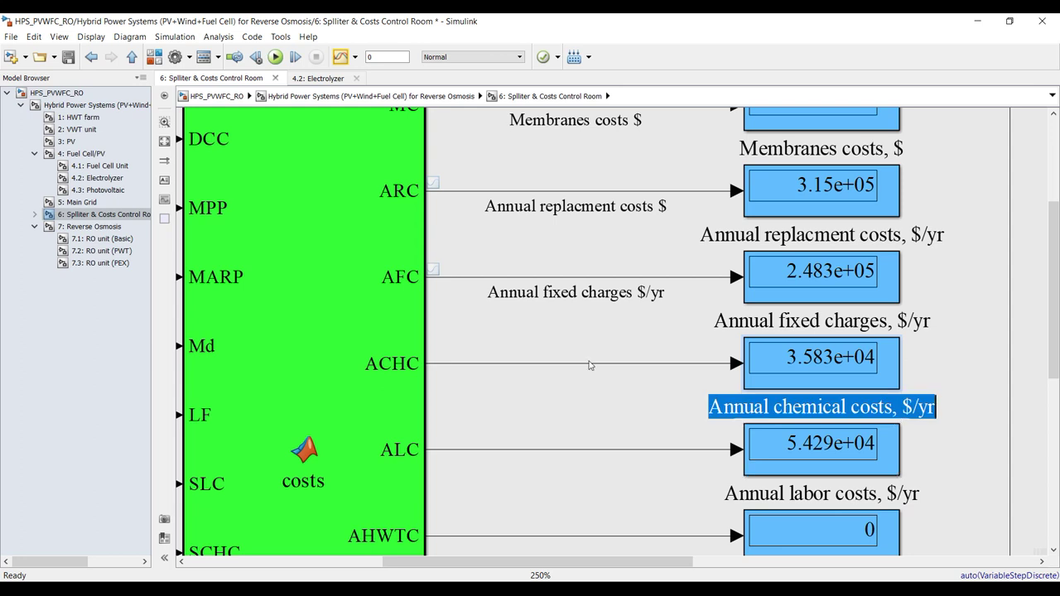
pyautogui.doubleClick(546, 369)
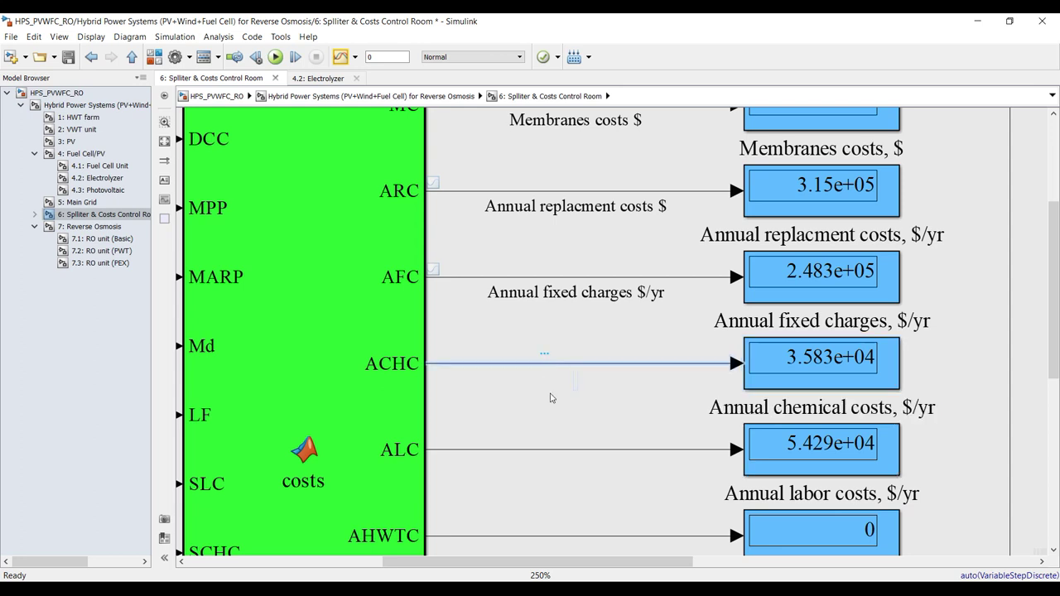
pyautogui.hotkey('ctrl', 'v')
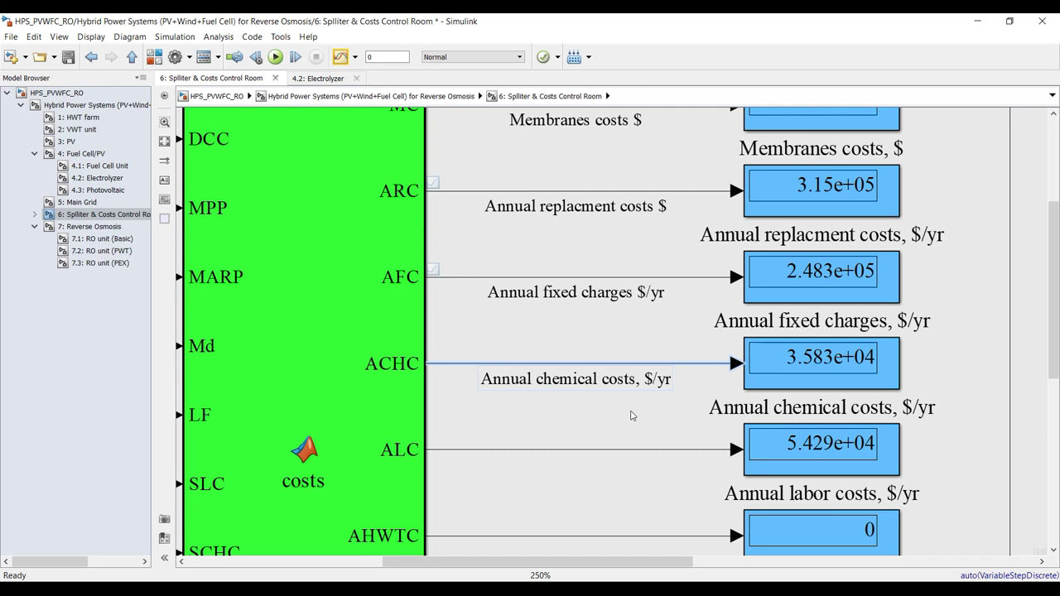
pyautogui.press('BackSpace')
pyautogui.click(593, 427)
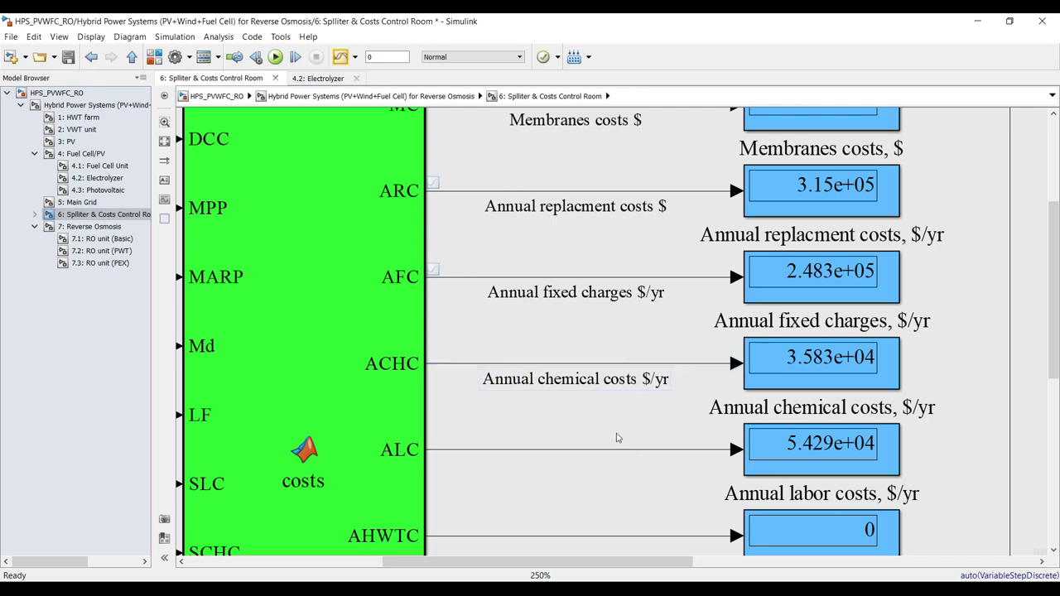
# Step: Stream the ACHC signal labelled "Annual chemical costs $/yr" from the cost analysis block
pyautogui.click(466, 364)
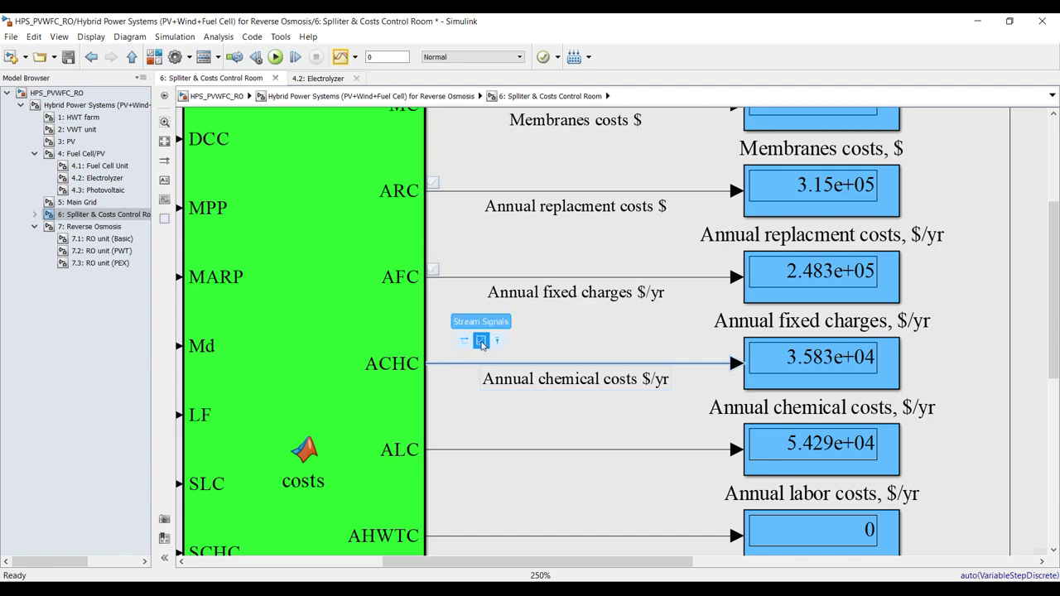
pyautogui.scroll(-4, 515, 354)
pyautogui.scroll(2, 642, 409)
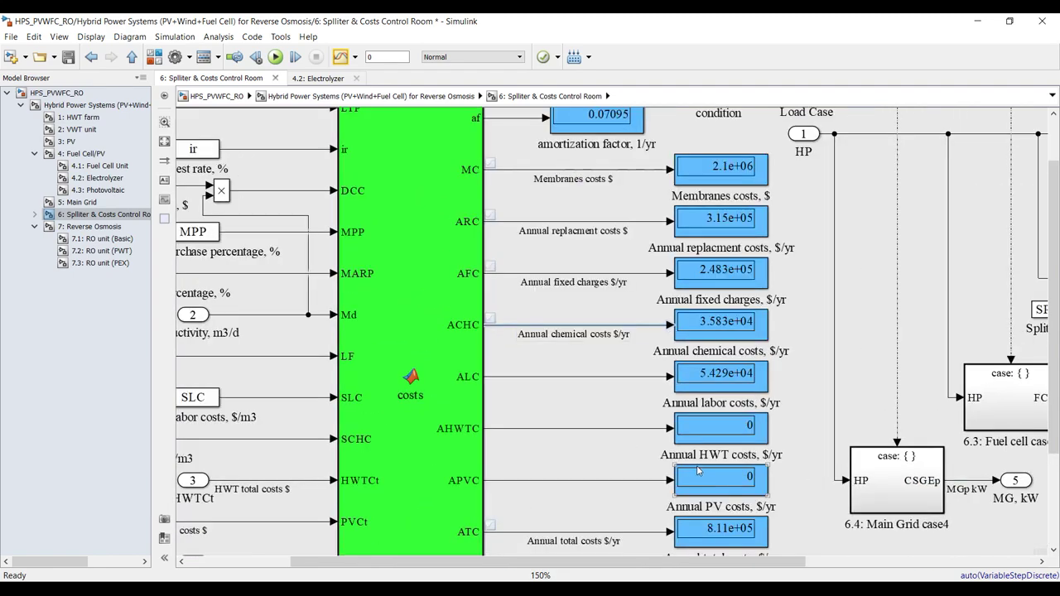
# Step: Examine the annual labor, HWT, PV, total, main grid and unit product cost displays to check which technologies' costs are output
pyautogui.scroll(-1, 615, 408)
pyautogui.scroll(2, 584, 435)
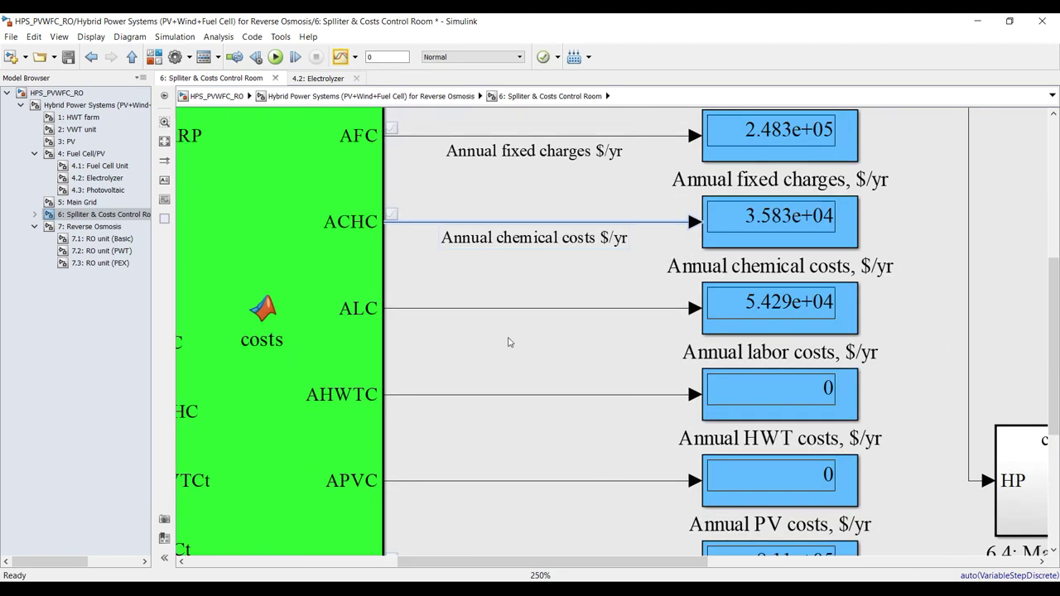
pyautogui.scroll(-2, 515, 381)
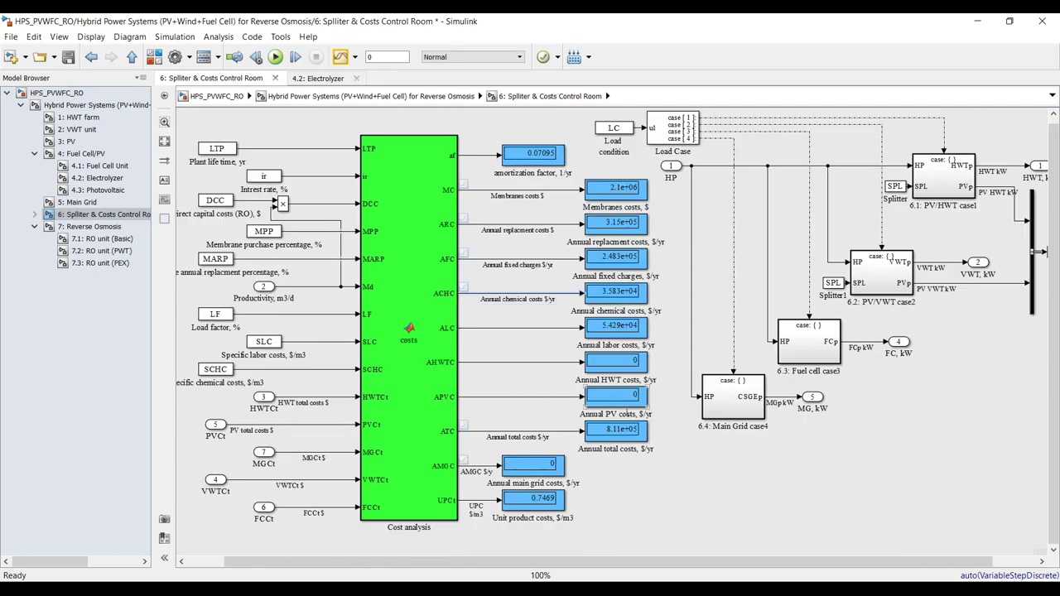
pyautogui.scroll(2, 583, 462)
pyautogui.scroll(1, 561, 311)
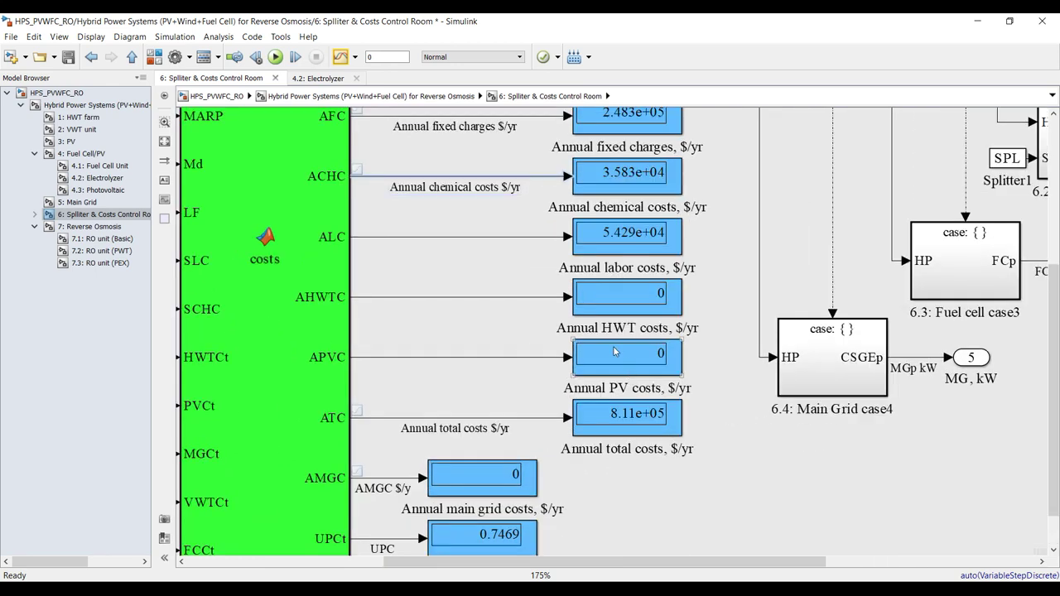
pyautogui.click(600, 328)
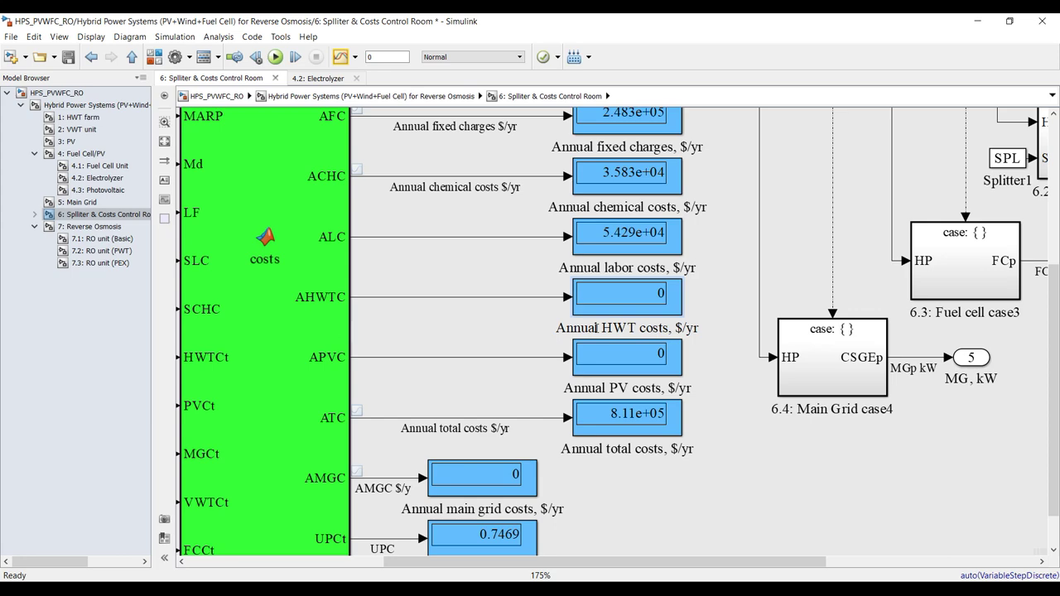
pyautogui.click(608, 388)
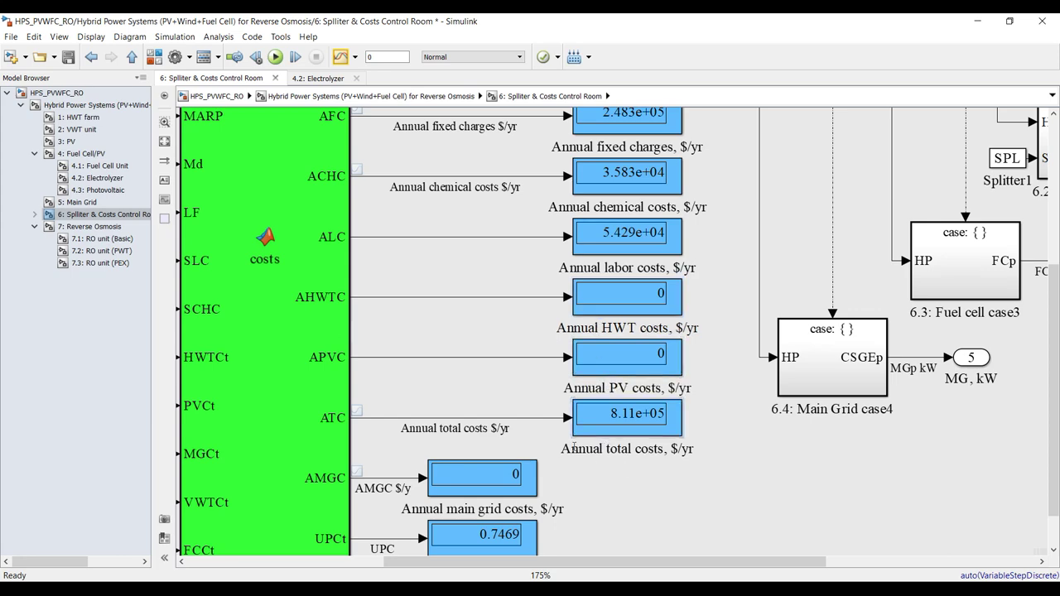
pyautogui.scroll(-1, 513, 431)
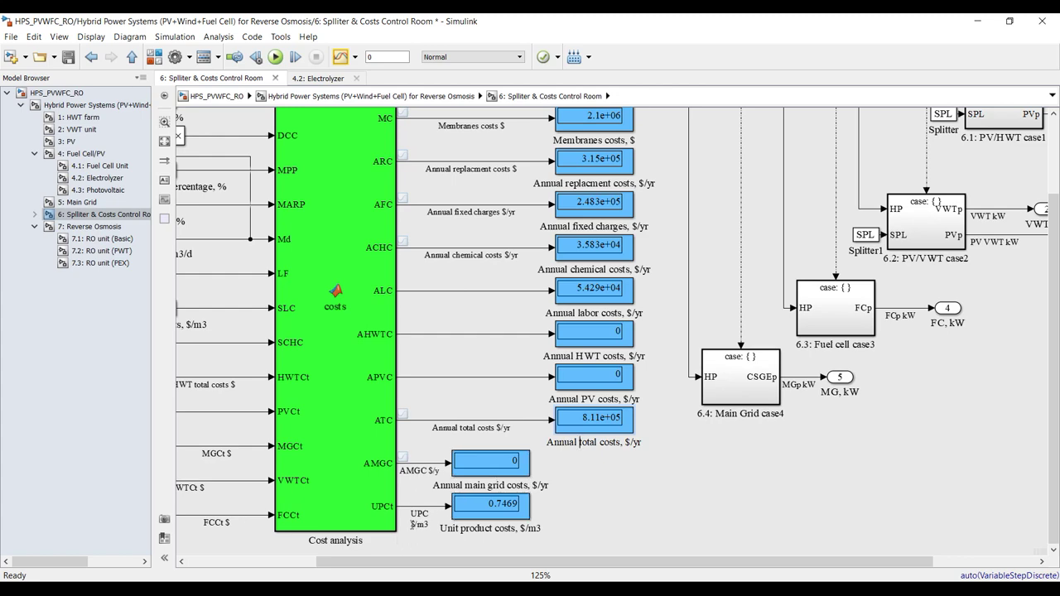
pyautogui.scroll(4, 499, 542)
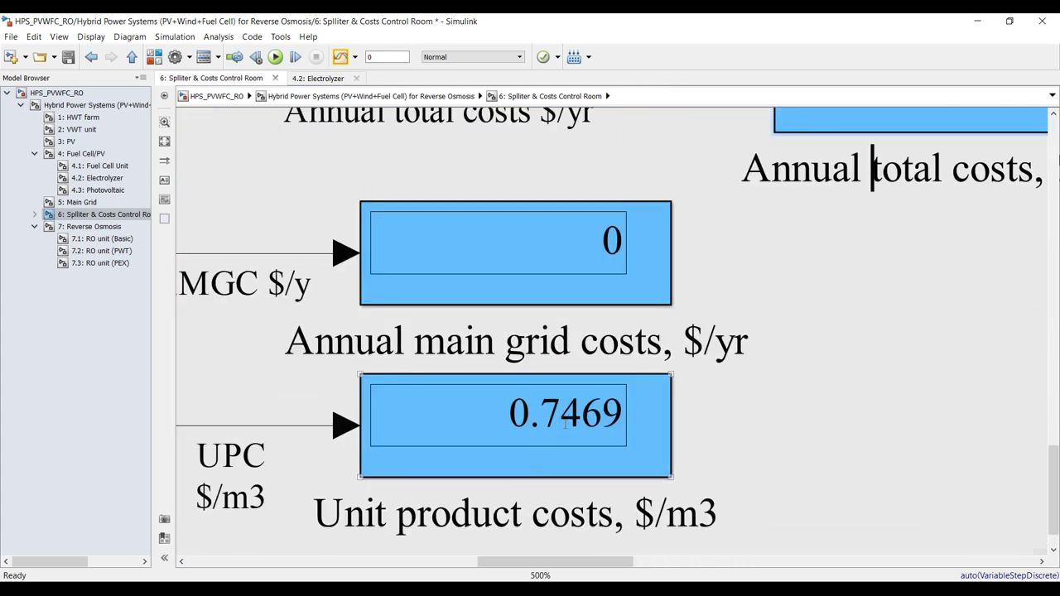
pyautogui.scroll(-1, 499, 542)
pyautogui.scroll(-3, 570, 394)
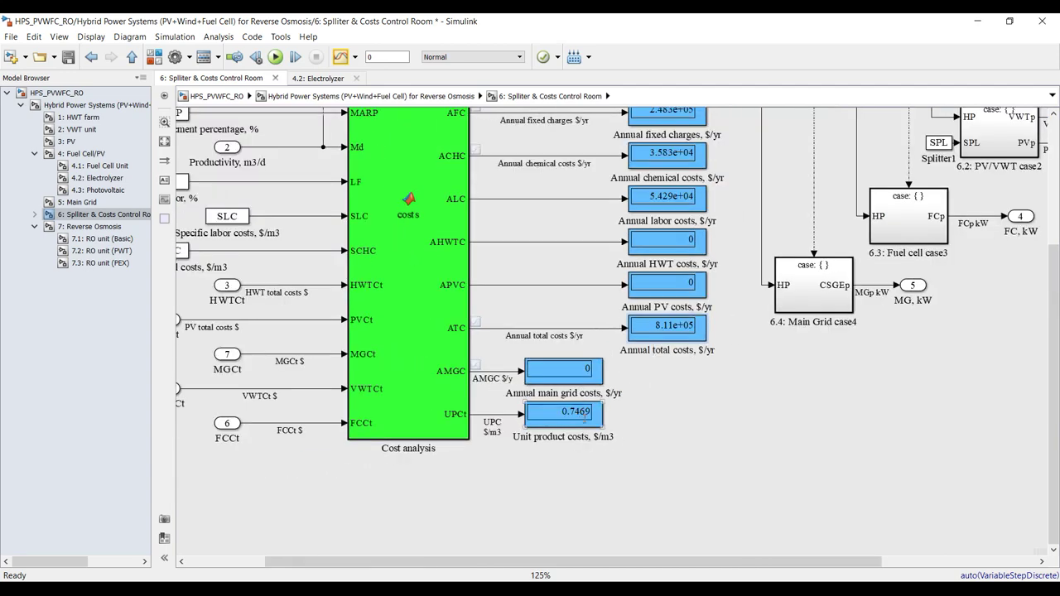
# Step: Open the Cost analysis function code and copy the variable name AFCC from the annual FC costs equation
pyautogui.doubleClick(420, 290)
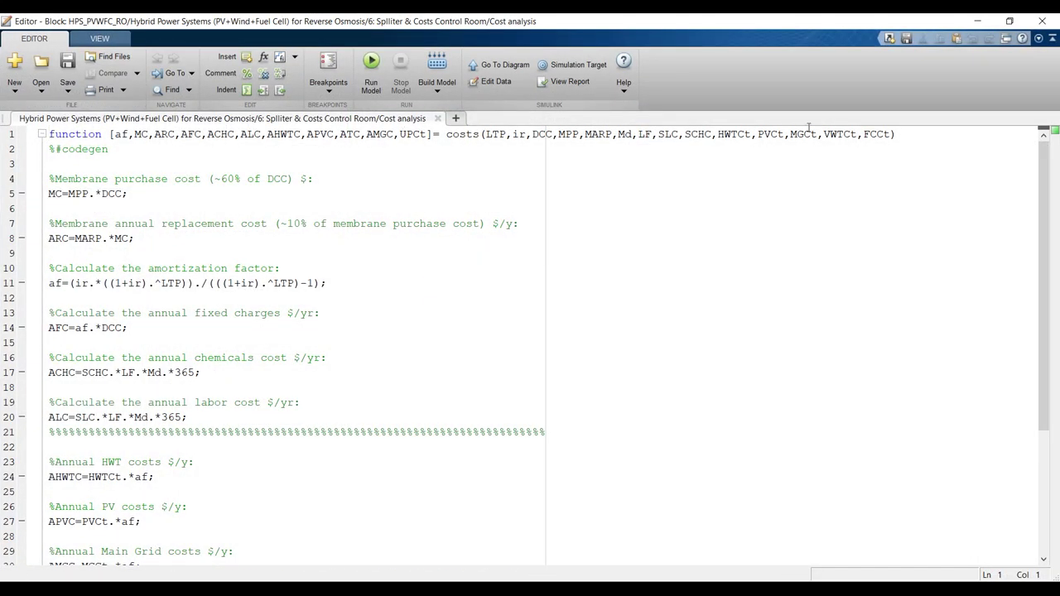
pyautogui.scroll(-4, 120, 452)
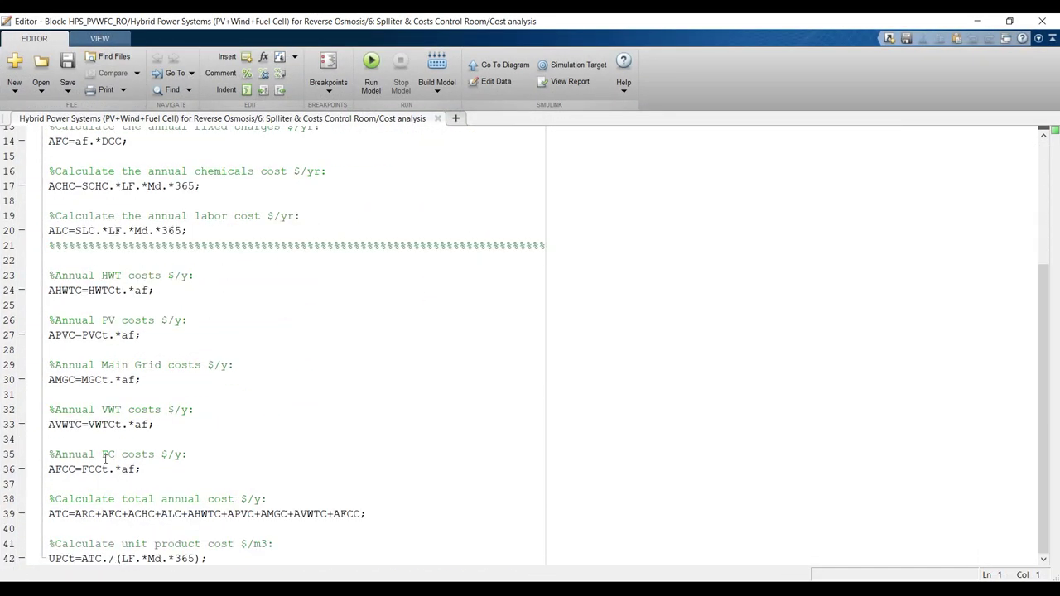
pyautogui.click(89, 468)
pyautogui.moveTo(50, 469); pyautogui.dragTo(74, 469)
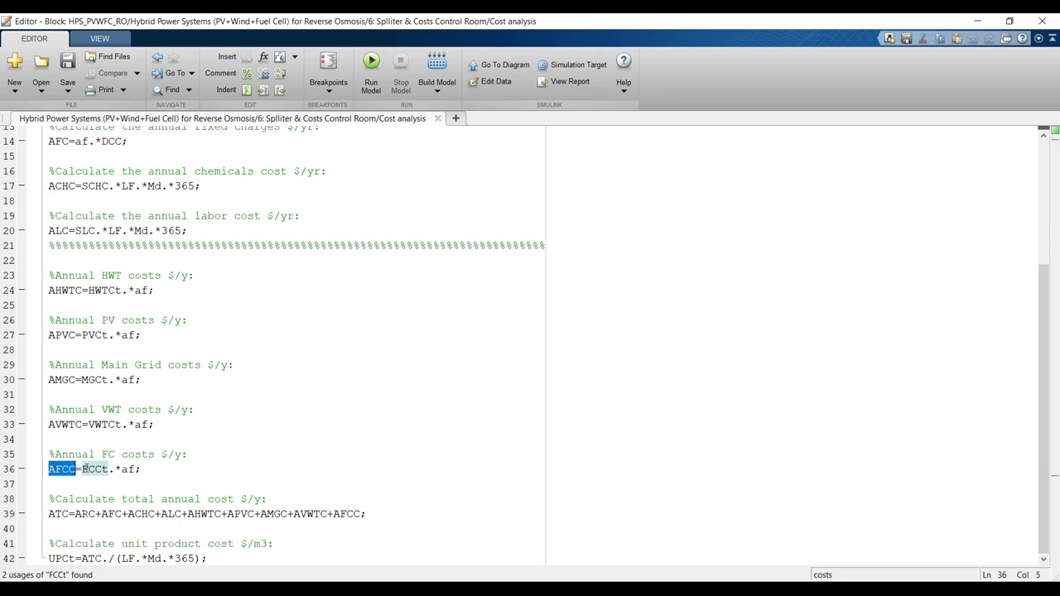
pyautogui.scroll(4, 286, 328)
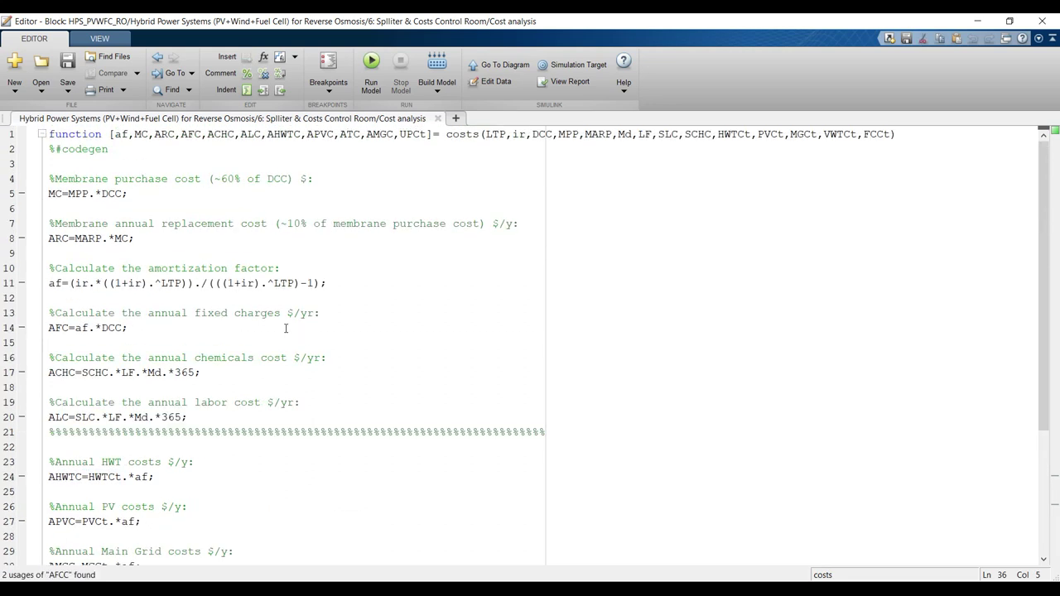
# Step: Add AFCC to the costs function outputs between AMGC and UPCt, save the code and close it
pyautogui.click(390, 133)
pyautogui.write(',')
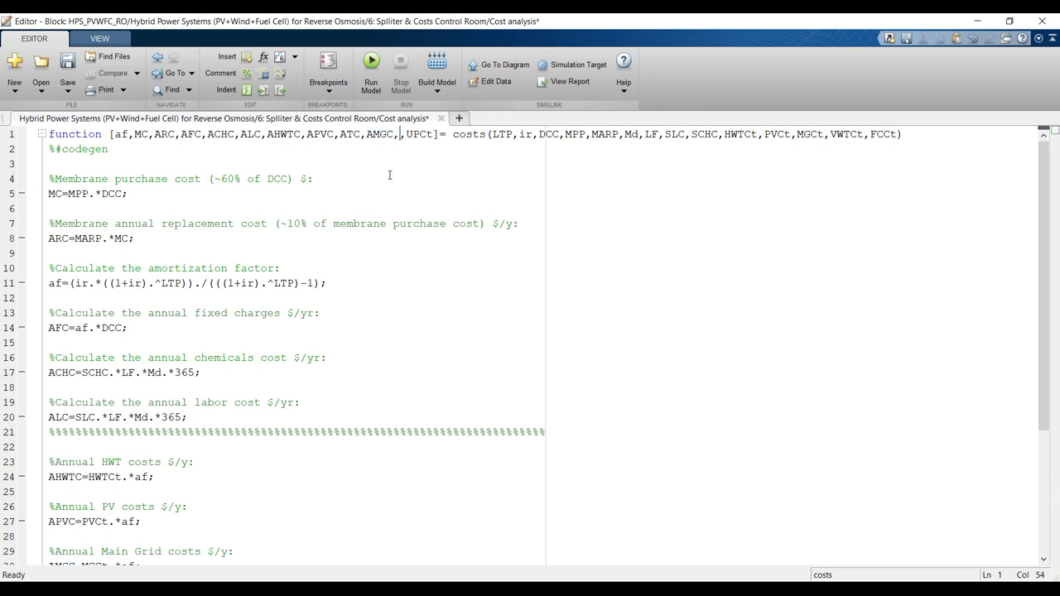
pyautogui.write('AFCC')
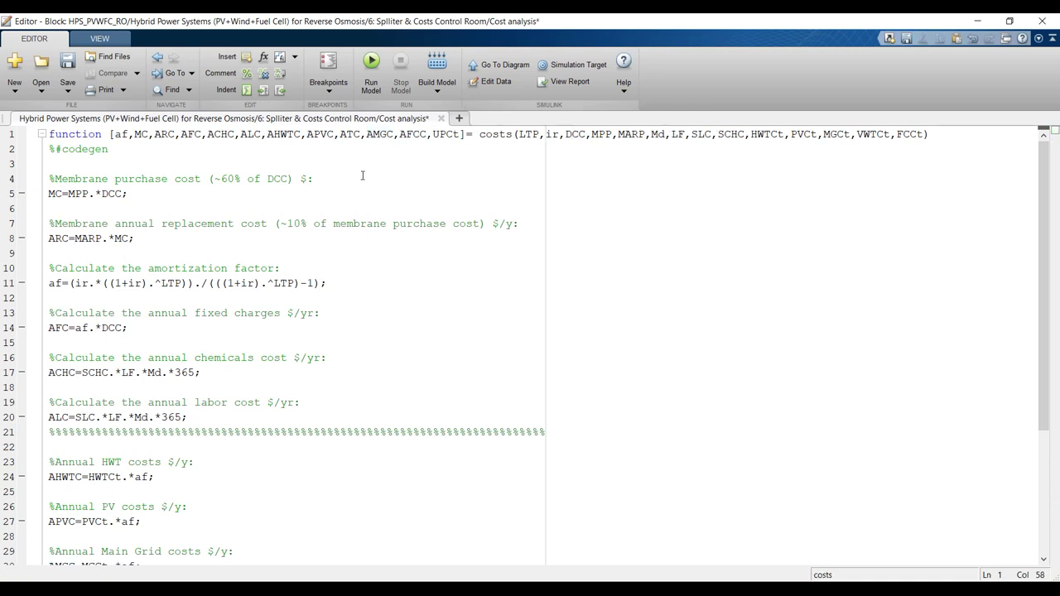
pyautogui.click(66, 63)
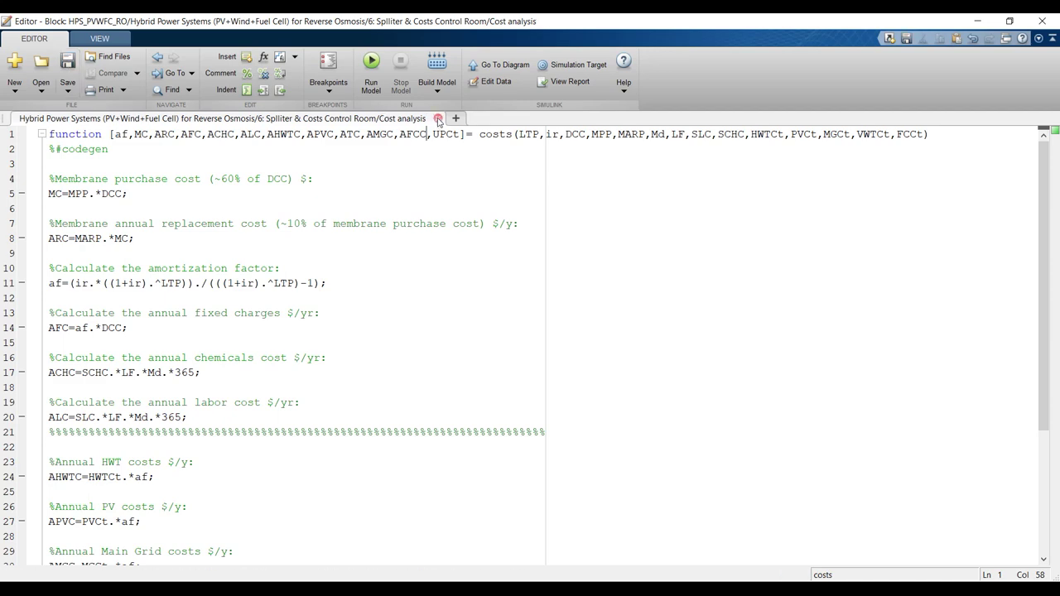
pyautogui.click(438, 119)
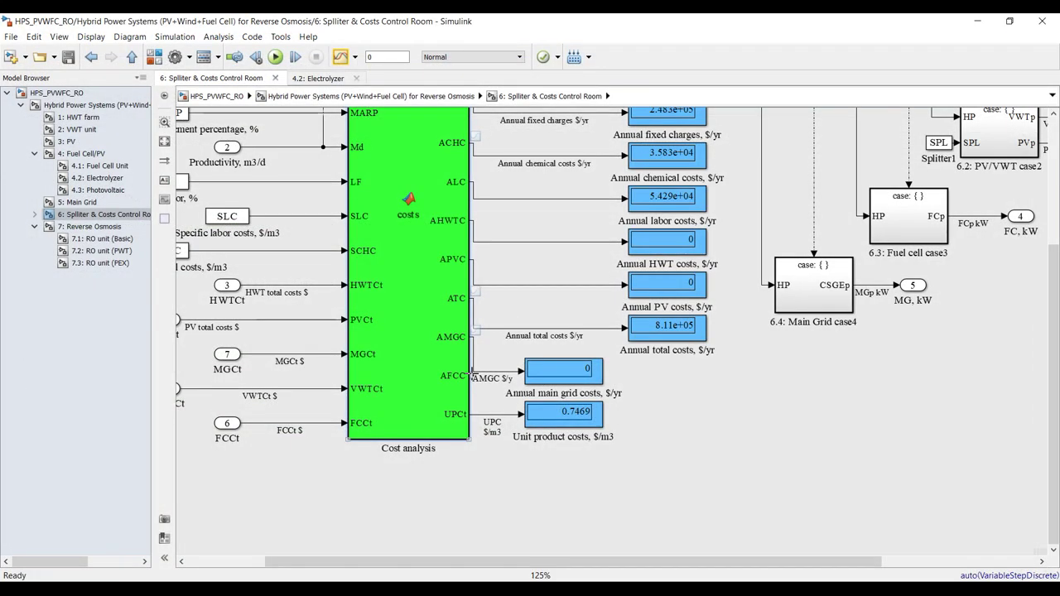
# Step: Align the amortization factor display with the af output and move the annual replacement costs display closer to the block, level with ARC
pyautogui.scroll(-4, 578, 378)
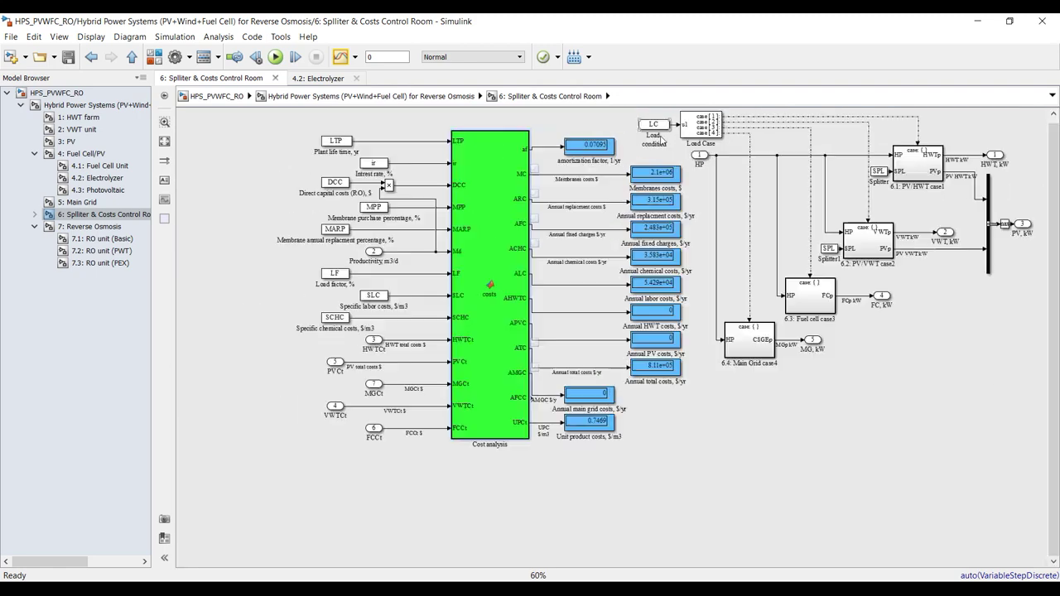
pyautogui.scroll(3, 630, 142)
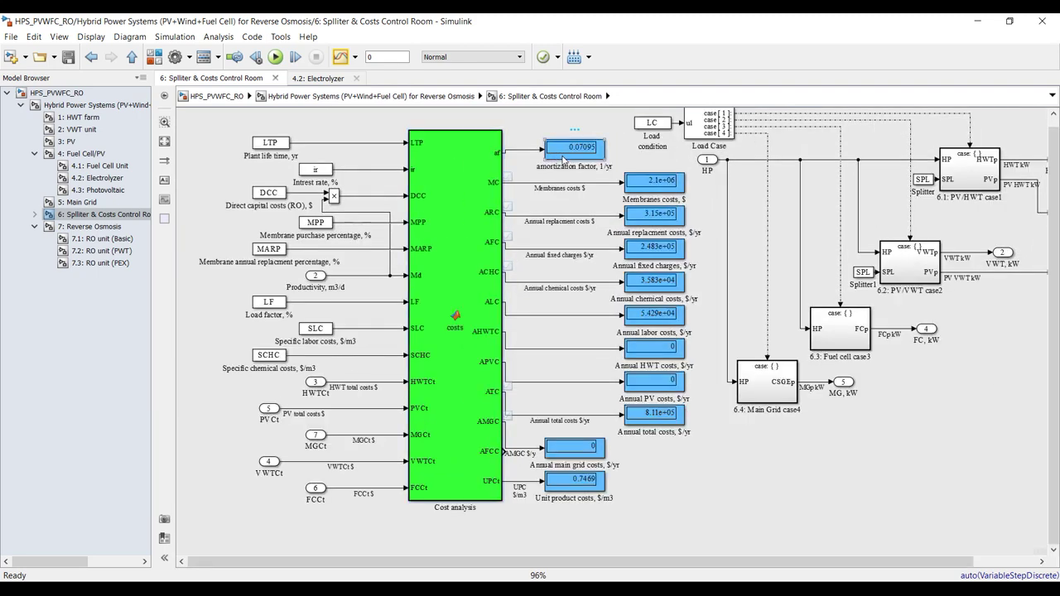
pyautogui.moveTo(563, 159); pyautogui.dragTo(563, 162)
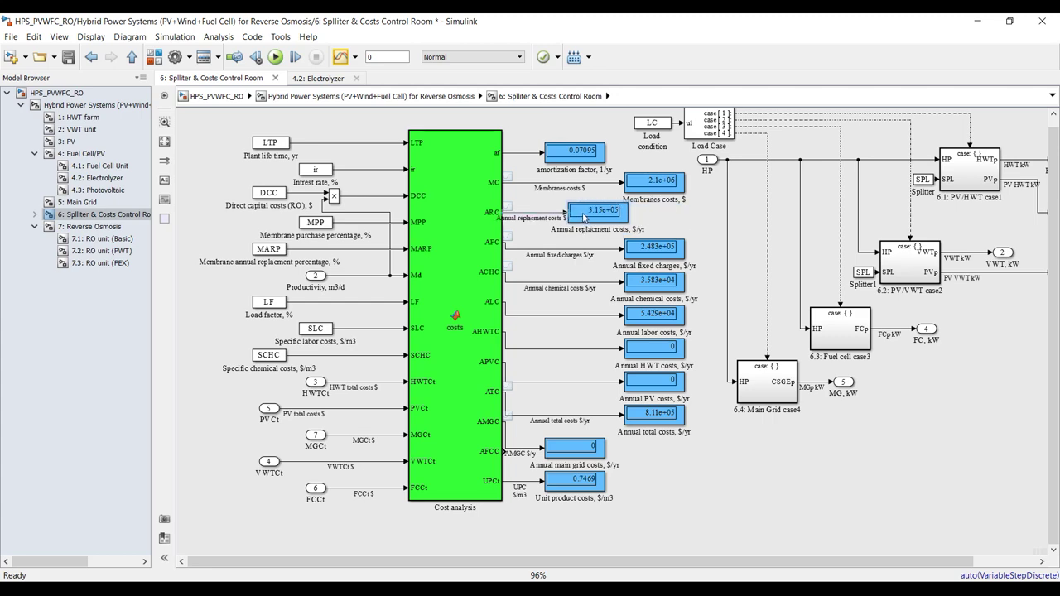
# Step: Select all the load case splitter blocks and shift them farther away from the cost displays
pyautogui.scroll(-3, 590, 336)
pyautogui.scroll(-1, 590, 336)
pyautogui.moveTo(958, 187); pyautogui.dragTo(652, 410)
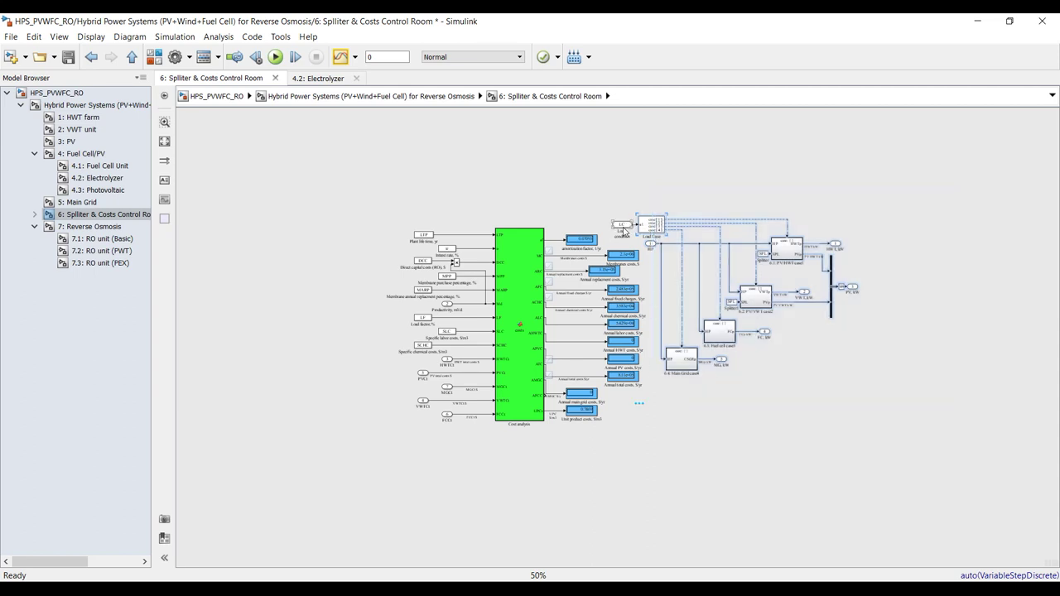
pyautogui.moveTo(651, 225); pyautogui.dragTo(689, 230)
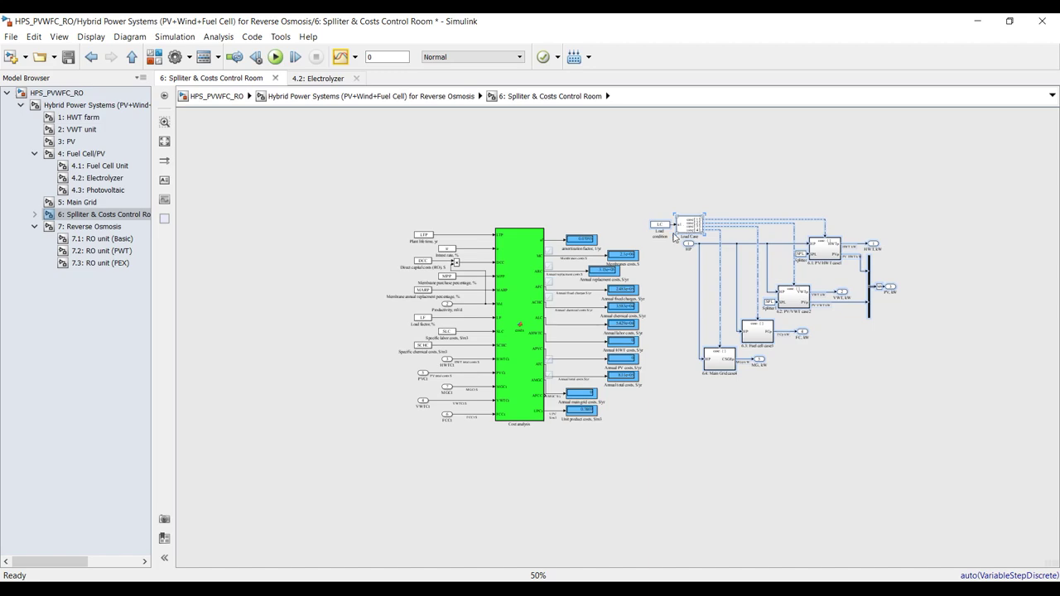
# Step: Stagger the membranes, replacement, fixed charges and chemical cost displays in two alternating columns, each level with its output port
pyautogui.scroll(4, 644, 254)
pyautogui.click(692, 296)
pyautogui.moveTo(568, 239); pyautogui.dragTo(636, 240)
pyautogui.moveTo(444, 199); pyautogui.dragTo(511, 196)
pyautogui.click(547, 352)
pyautogui.moveTo(546, 351); pyautogui.dragTo(612, 330)
pyautogui.moveTo(555, 405); pyautogui.dragTo(501, 393)
# Step: Continue the two-column stagger with the annual labor, HWT, PV and total cost displays, aligning each with its output port
pyautogui.scroll(-4, 530, 365)
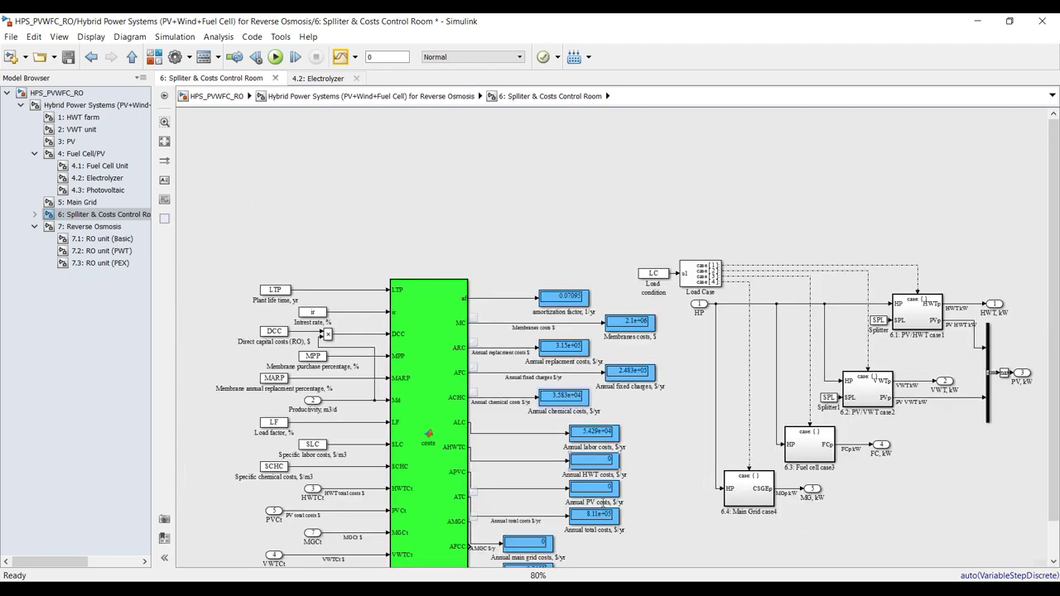
pyautogui.scroll(3, 469, 344)
pyautogui.scroll(-1, 468, 344)
pyautogui.scroll(2, 469, 345)
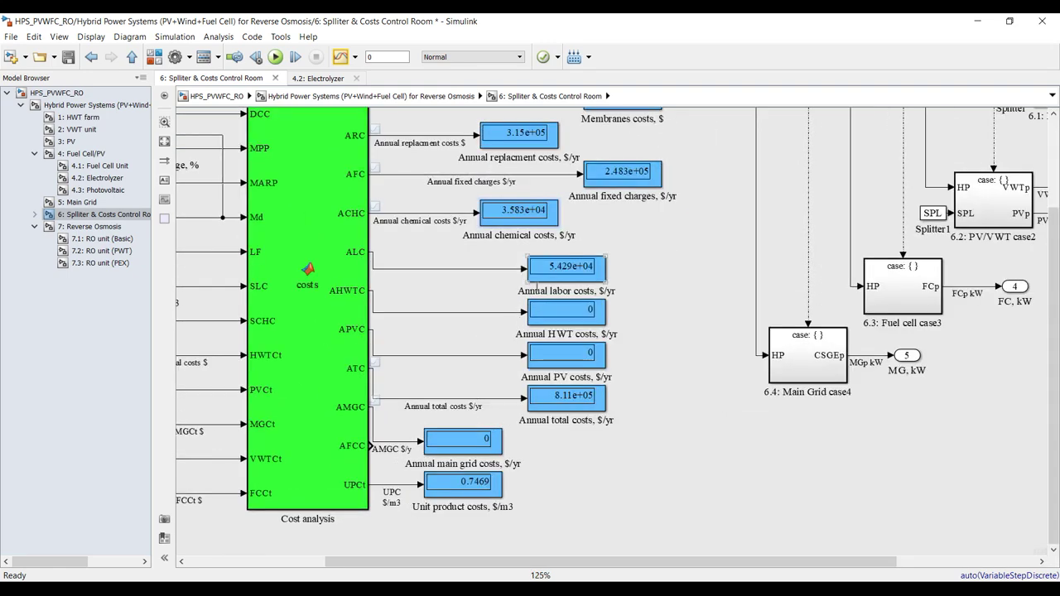
pyautogui.moveTo(557, 264); pyautogui.dragTo(610, 250)
pyautogui.moveTo(567, 309); pyautogui.dragTo(517, 288)
pyautogui.moveTo(557, 365); pyautogui.dragTo(613, 340)
pyautogui.moveTo(551, 402); pyautogui.dragTo(500, 373)
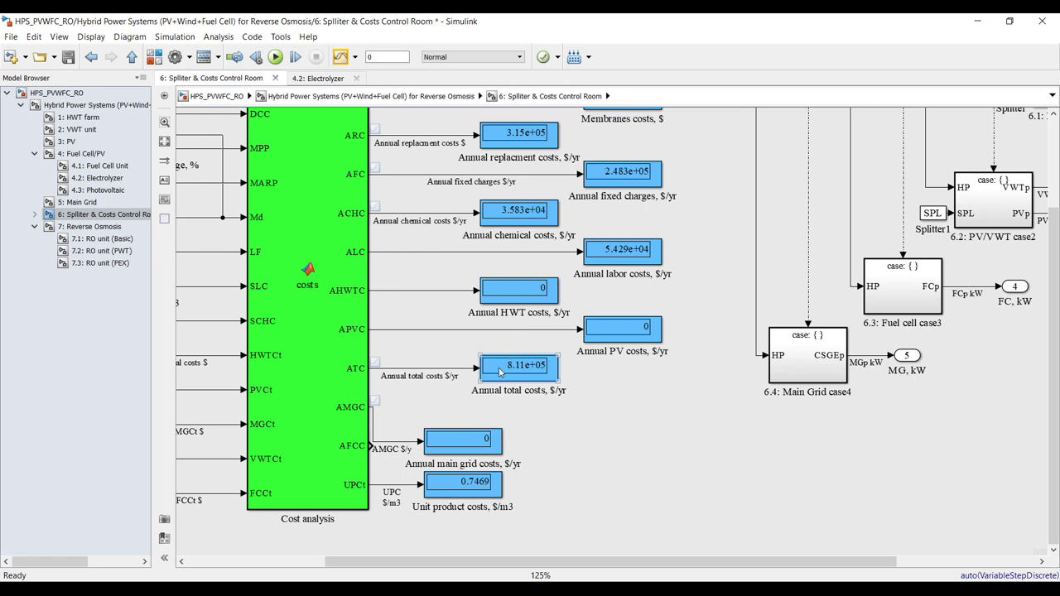
# Step: Move the annual main grid and unit product cost displays to the outer column, level with the AMGC and UPCt outputs
pyautogui.moveTo(454, 443); pyautogui.dragTo(607, 404)
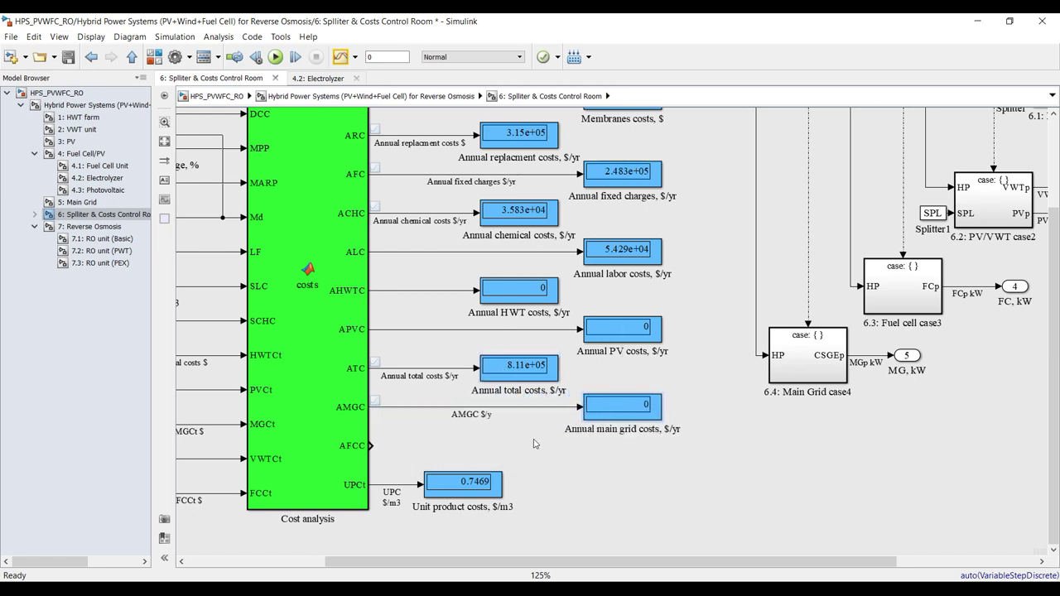
pyautogui.click(470, 483)
pyautogui.moveTo(471, 482); pyautogui.dragTo(624, 482)
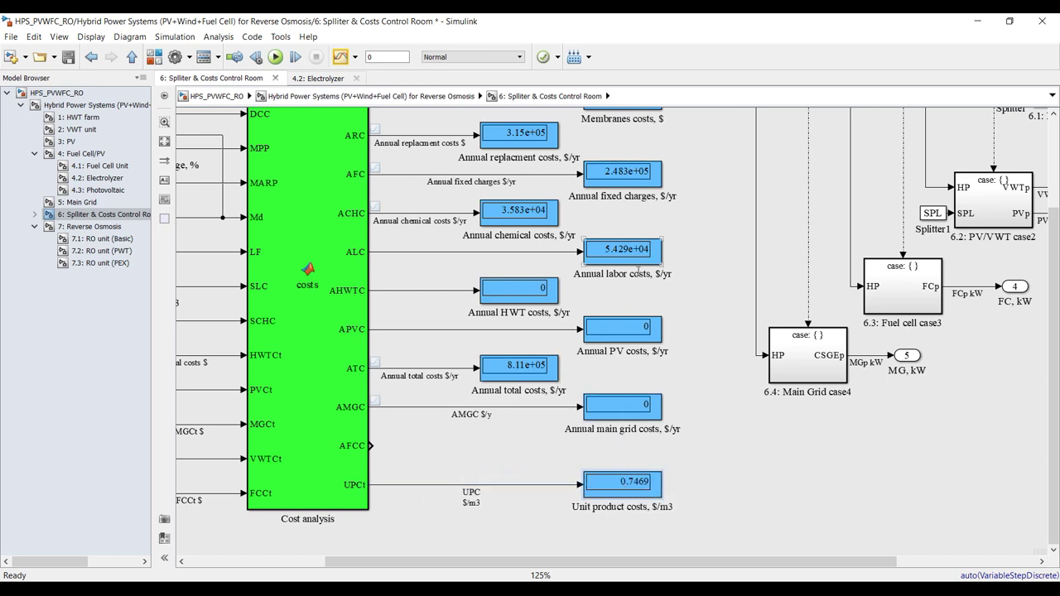
# Step: Connect a copy of the annual PV costs display to the AFCC output and name it "Annual FC costs, $/yr"
pyautogui.moveTo(616, 336); pyautogui.dragTo(512, 453)
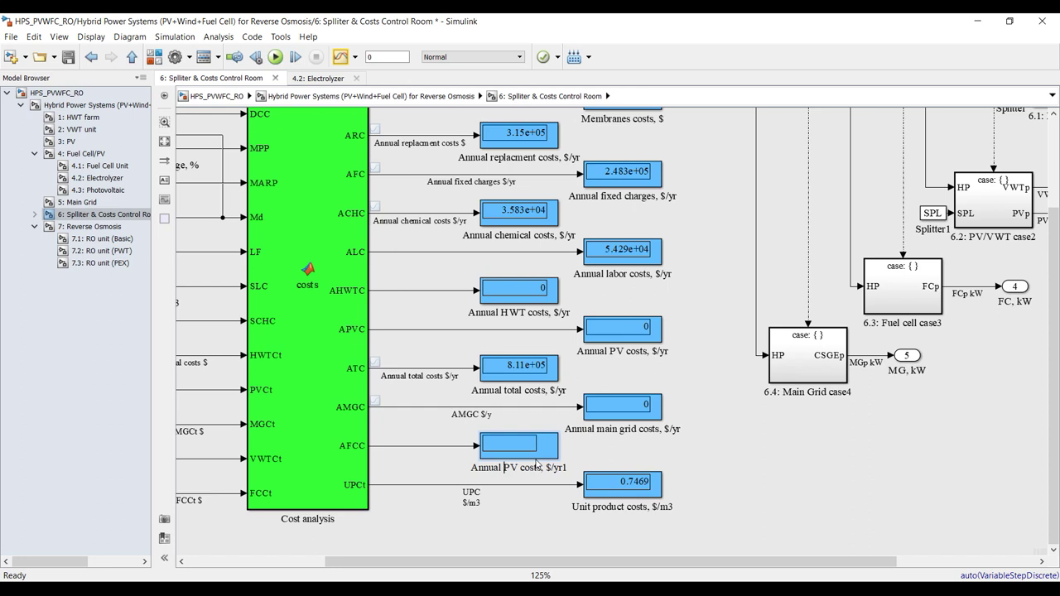
pyautogui.hotkey('shift', 'Right')
pyautogui.hotkey('shift', 'Right')
pyautogui.write('FC')
pyautogui.press('End')
pyautogui.press('BackSpace')
pyautogui.click(717, 451)
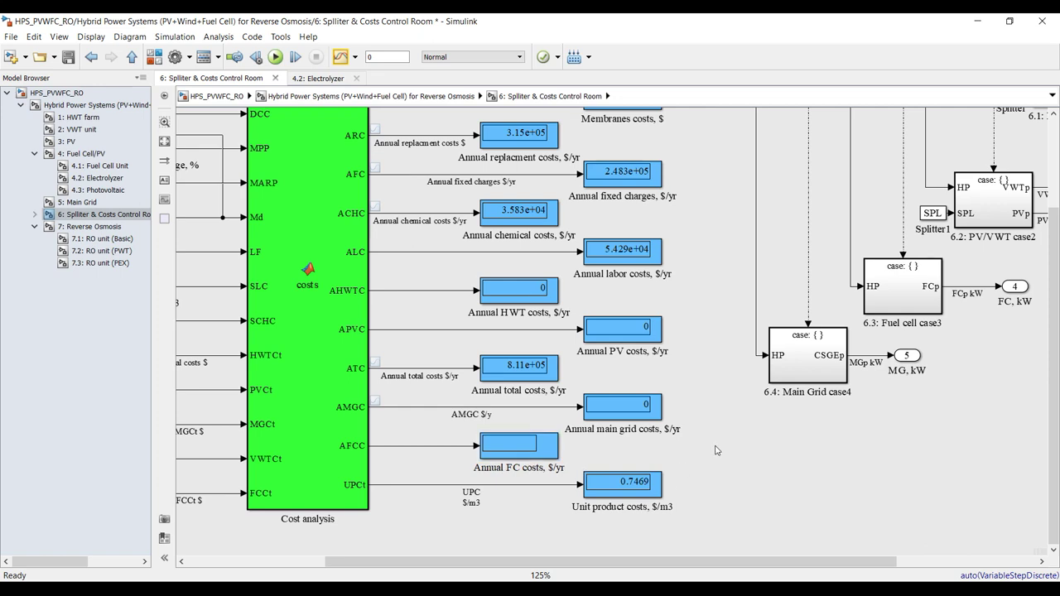
# Step: Save the model and run the simulation to update the cost displays
pyautogui.click(69, 56)
pyautogui.click(276, 57)
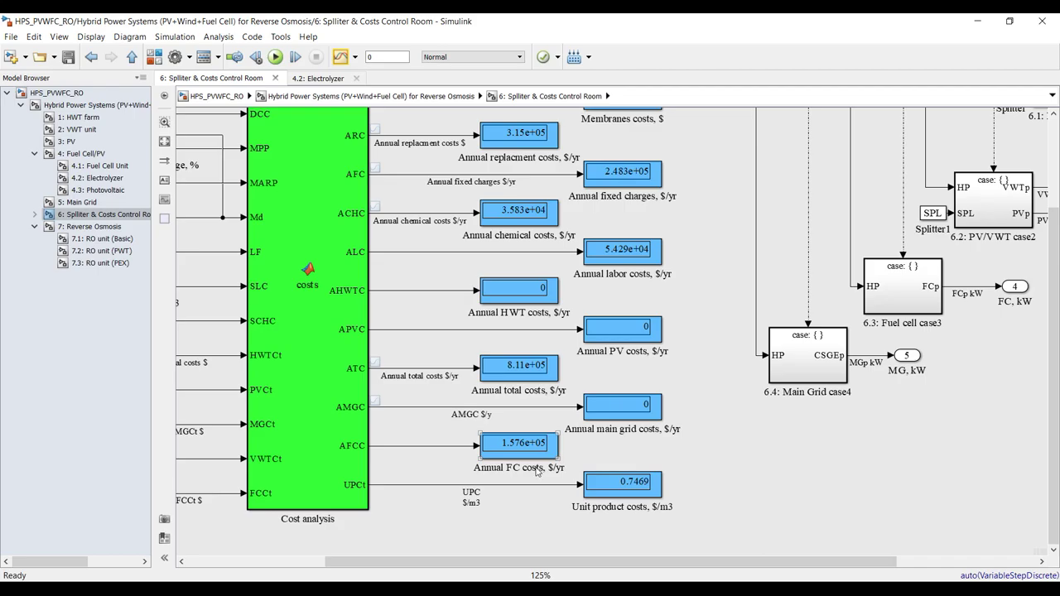
# Step: Add AVWTC as an output after AHWTC in the Cost analysis function signature and save the function
pyautogui.doubleClick(323, 218)
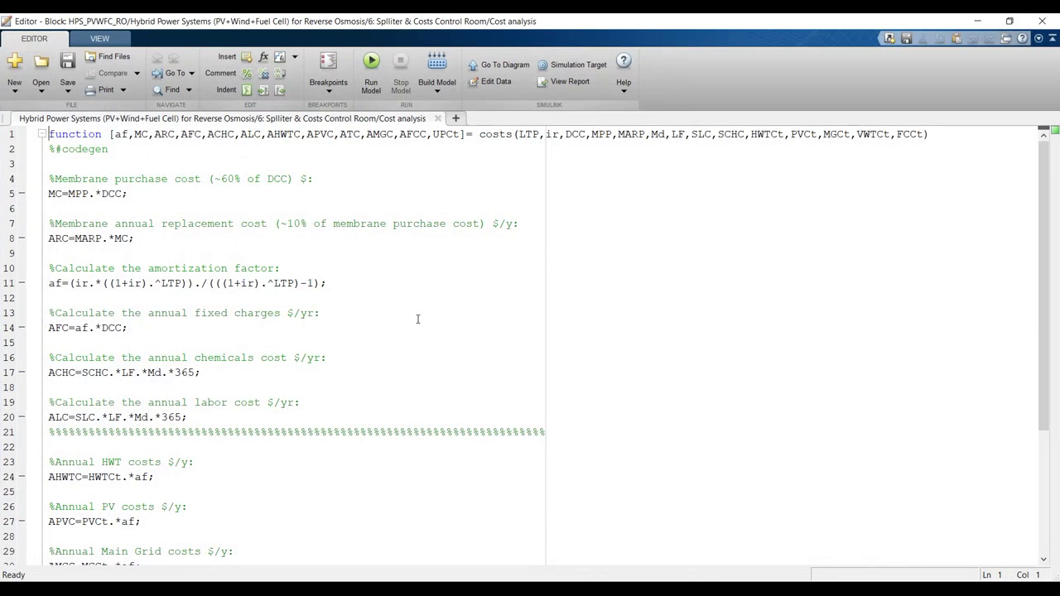
pyautogui.scroll(-4, 188, 425)
pyautogui.moveTo(50, 425); pyautogui.dragTo(82, 425)
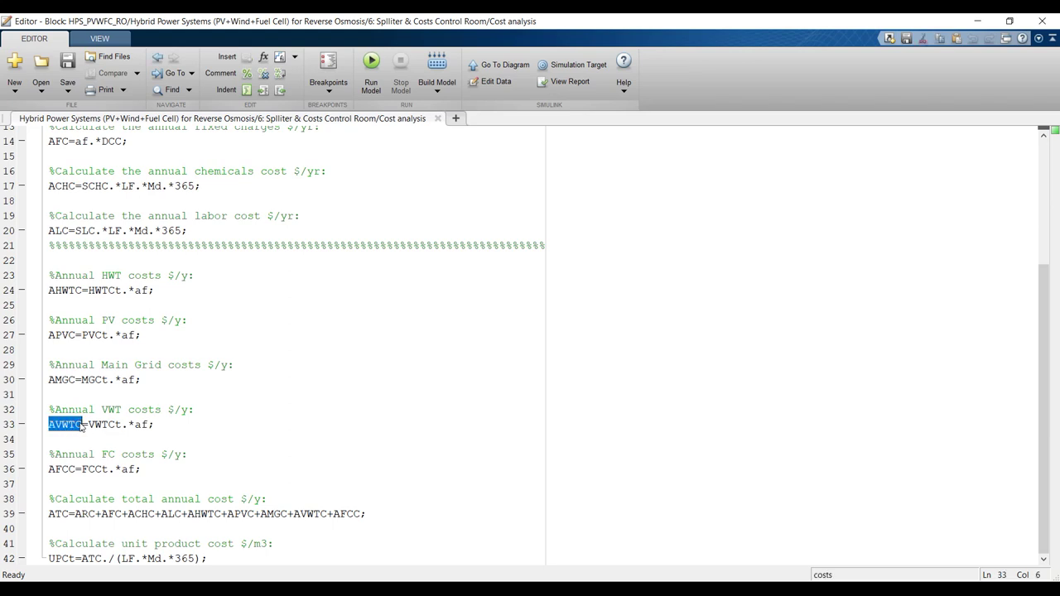
pyautogui.scroll(5, 208, 384)
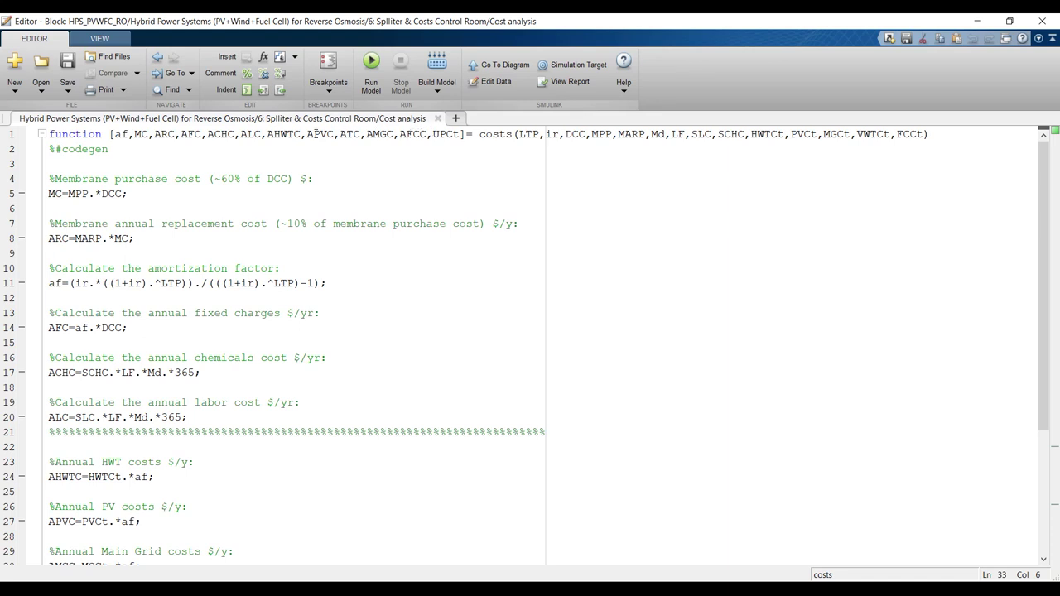
pyautogui.click(301, 134)
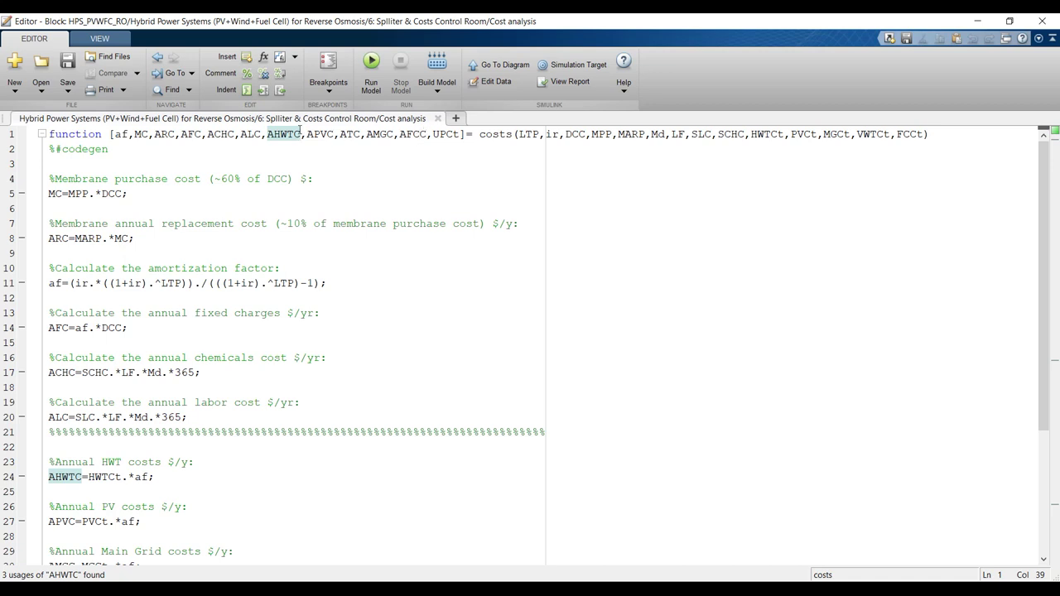
pyautogui.write(',')
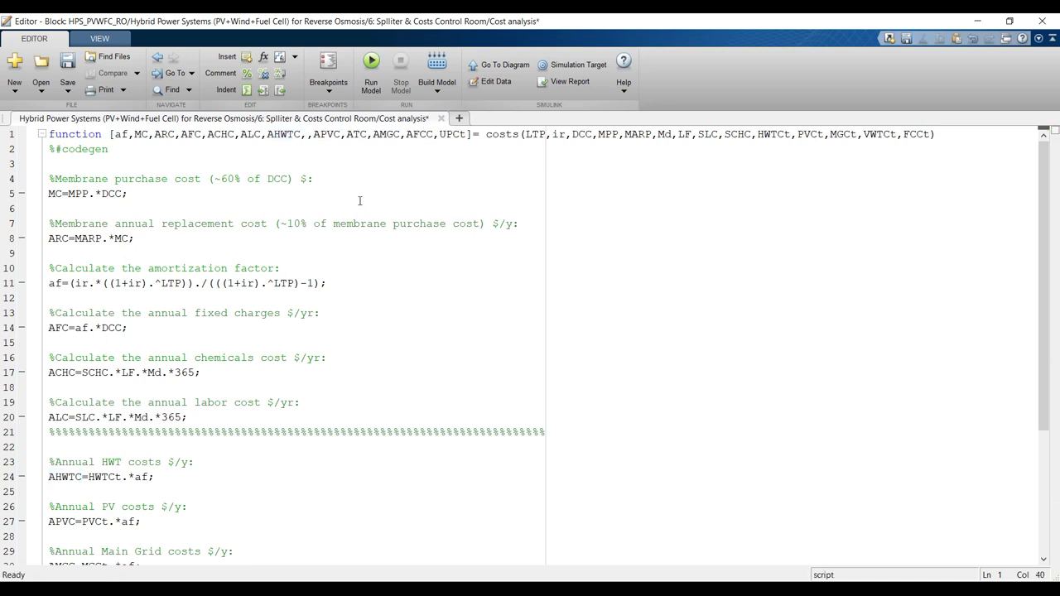
pyautogui.write('AVWTC')
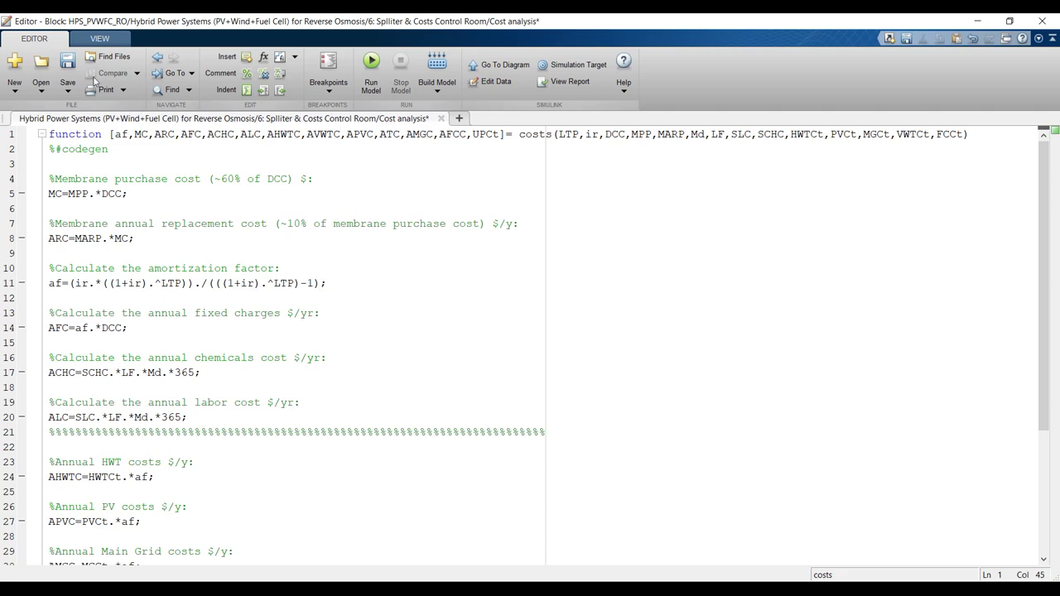
pyautogui.click(70, 61)
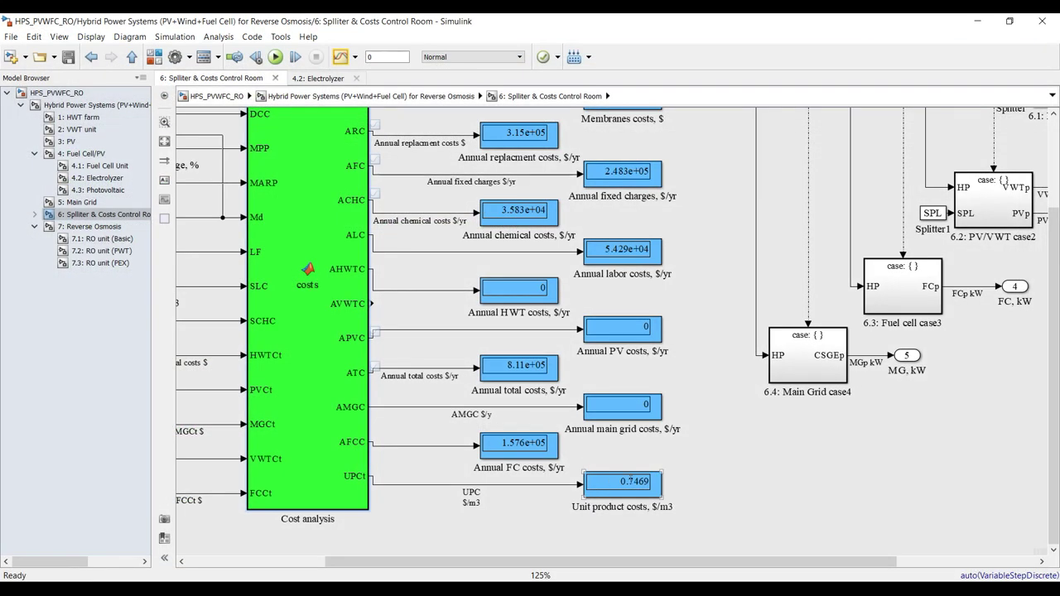
# Step: Realign the unit product, annual FC, total and PV cost displays with their shifted output ports
pyautogui.moveTo(615, 492); pyautogui.dragTo(615, 484)
pyautogui.moveTo(522, 444); pyautogui.dragTo(522, 439)
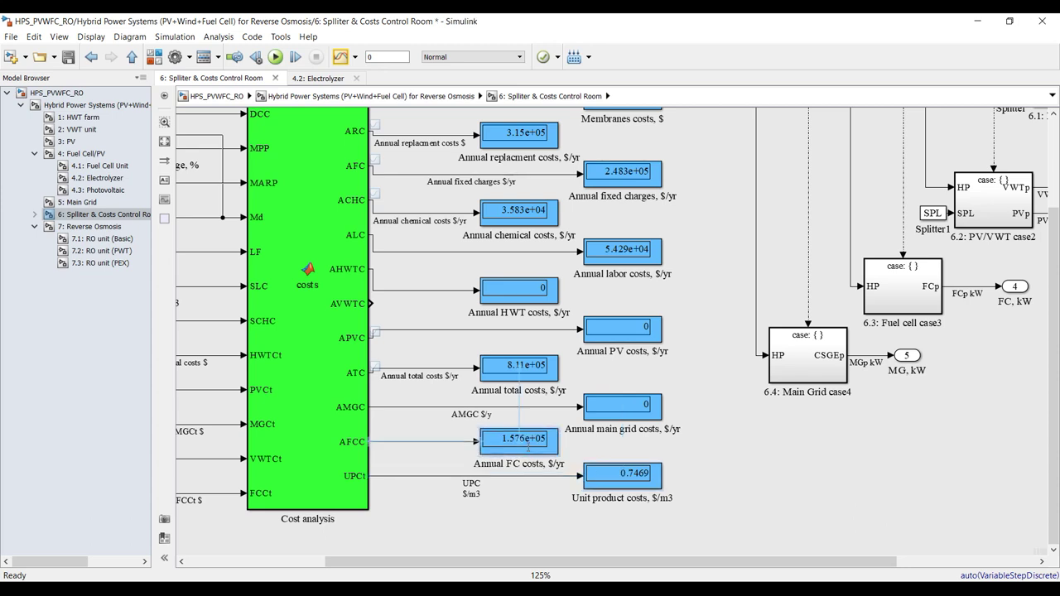
pyautogui.moveTo(524, 370); pyautogui.dragTo(524, 374)
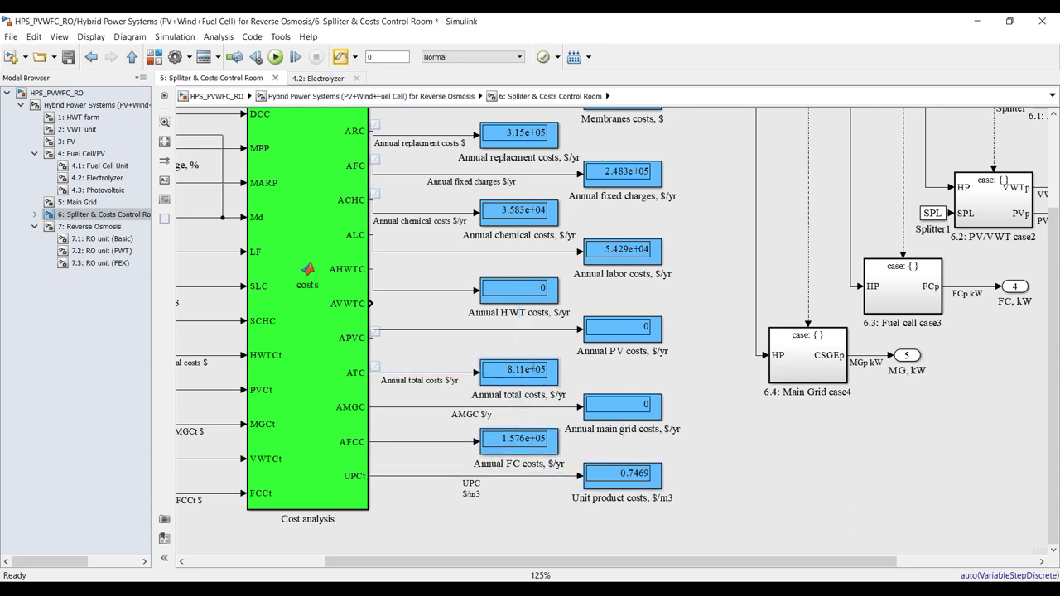
pyautogui.moveTo(619, 329); pyautogui.dragTo(620, 340)
pyautogui.scroll(-3, 667, 442)
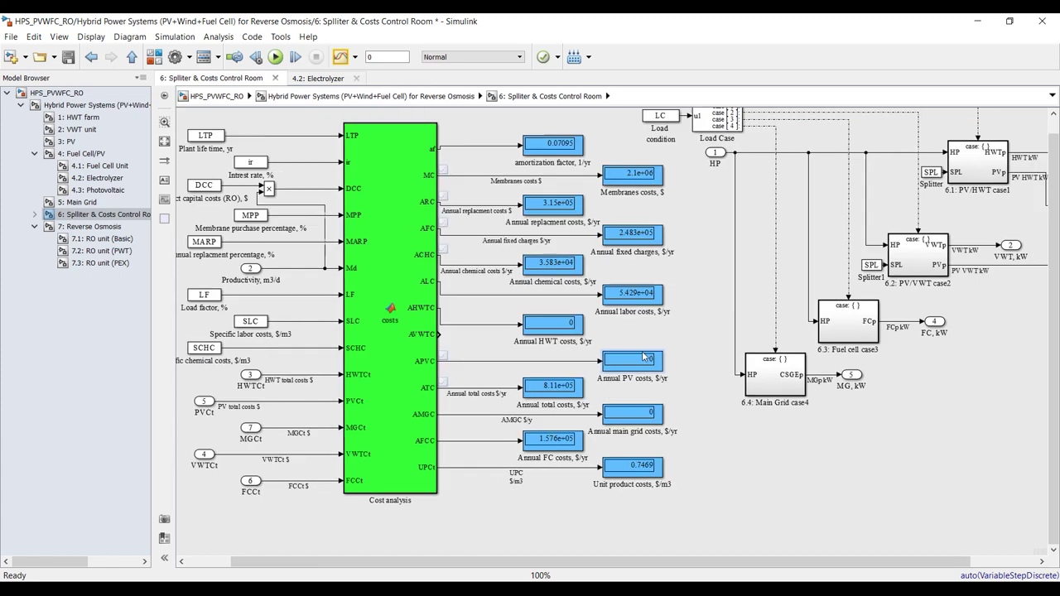
pyautogui.scroll(1, 632, 195)
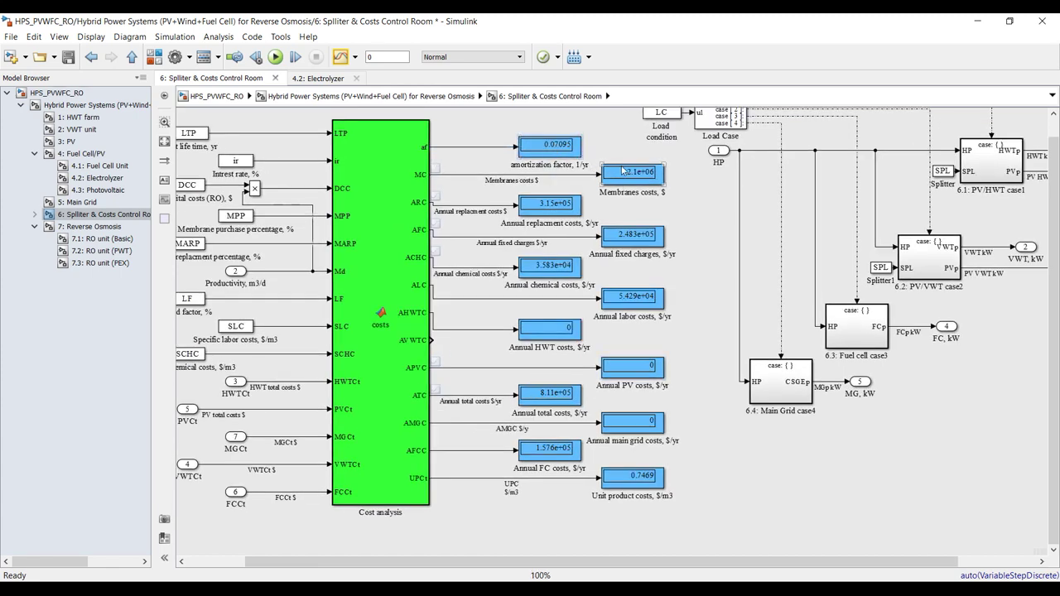
# Step: Level the annual replacement, fixed charges, chemical, labor and HWT cost displays with their output ports
pyautogui.moveTo(563, 205); pyautogui.dragTo(563, 201)
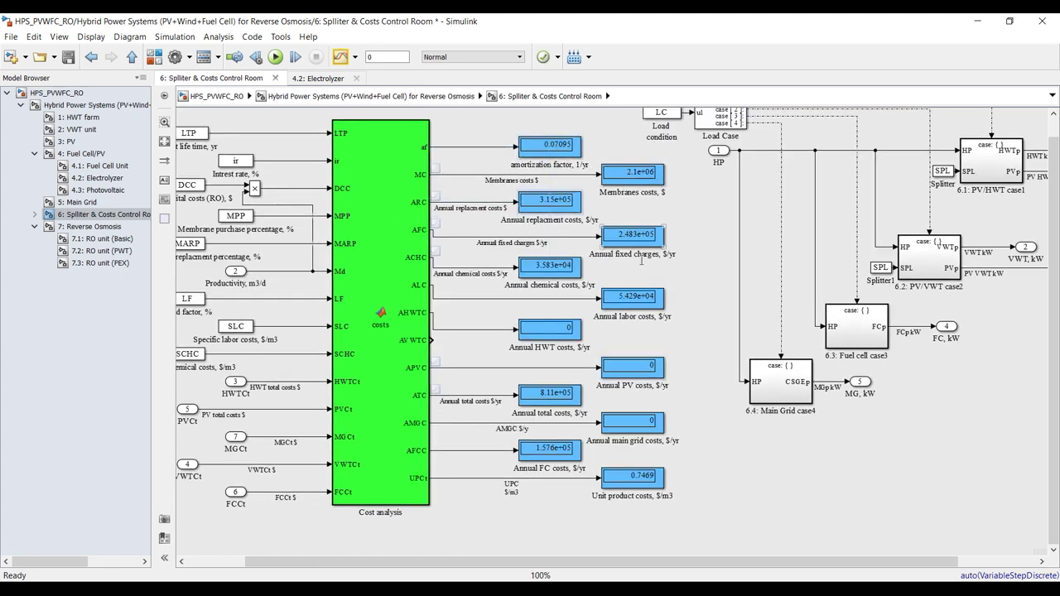
pyautogui.moveTo(634, 235); pyautogui.dragTo(635, 228)
pyautogui.moveTo(550, 266); pyautogui.dragTo(550, 254)
pyautogui.click(605, 291)
pyautogui.moveTo(630, 296); pyautogui.dragTo(630, 282)
pyautogui.moveTo(546, 336); pyautogui.dragTo(546, 318)
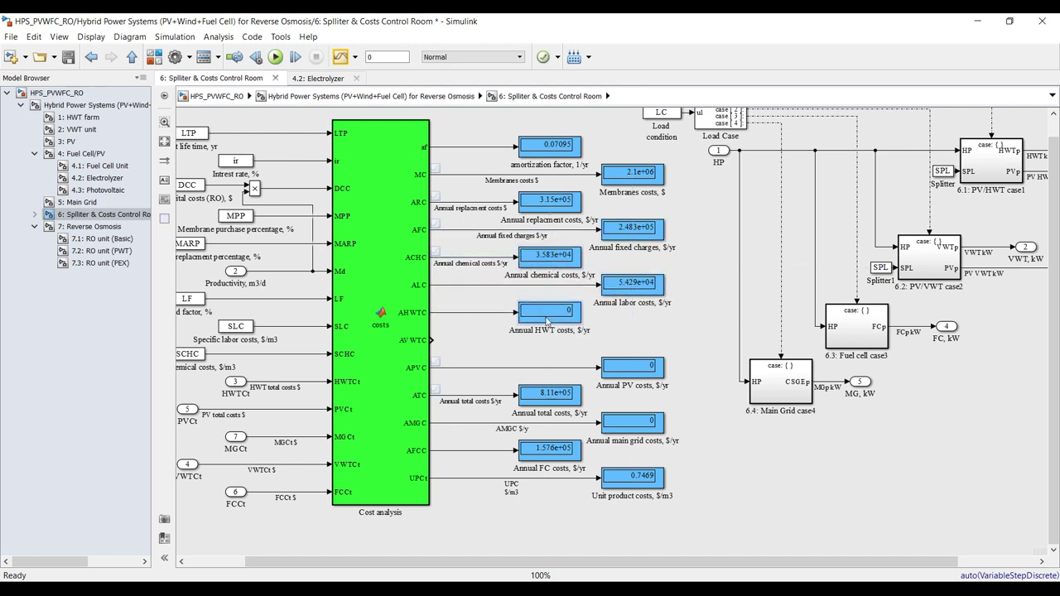
# Step: Move the annual PV costs display to the inner column and connect a copy of the annual HWT costs display to the AVWTC output
pyautogui.click(623, 375)
pyautogui.moveTo(623, 375); pyautogui.dragTo(534, 370)
pyautogui.moveTo(557, 313); pyautogui.dragTo(640, 341)
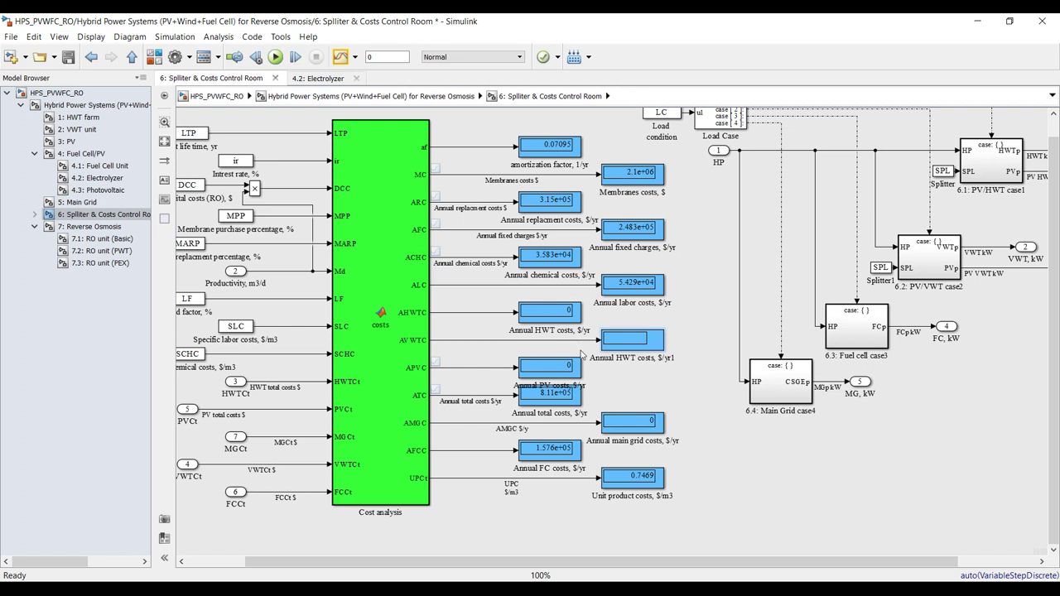
# Step: Swap columns for the last four displays: total and FC costs to the outer one, main grid and unit product costs to the inner one
pyautogui.moveTo(564, 402); pyautogui.dragTo(635, 448)
pyautogui.moveTo(632, 488); pyautogui.dragTo(548, 488)
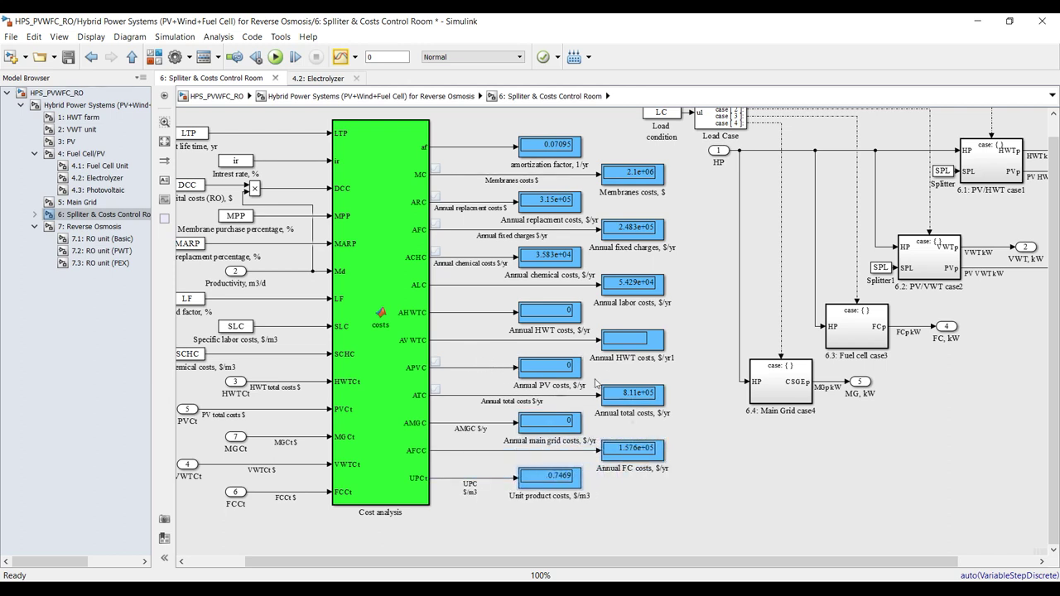
# Step: Rename the display on the AVWTC output as "Annual VWT costs, $/yr"
pyautogui.scroll(2, 609, 363)
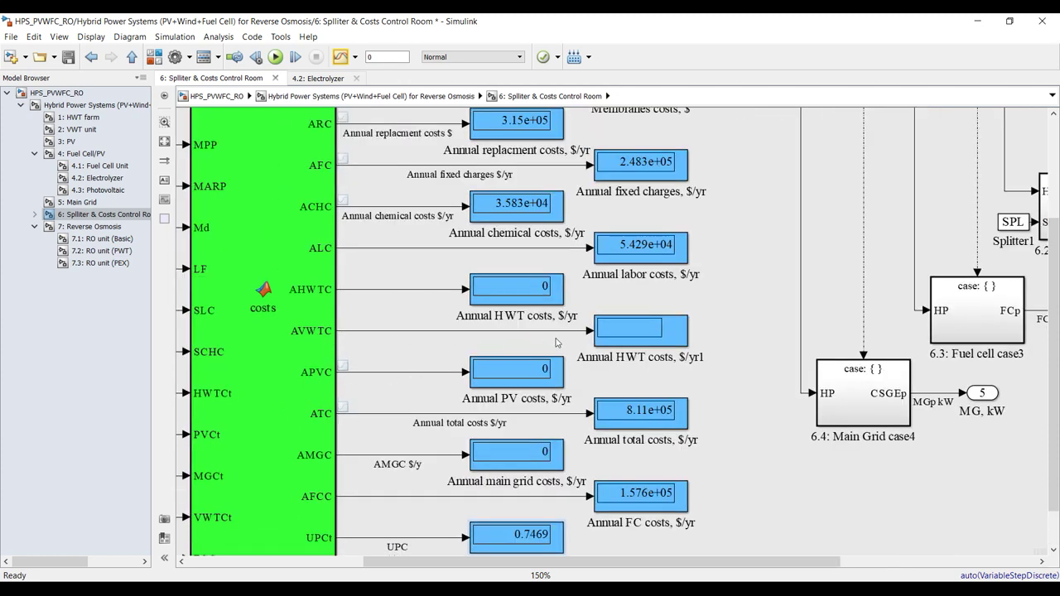
pyautogui.click(616, 356)
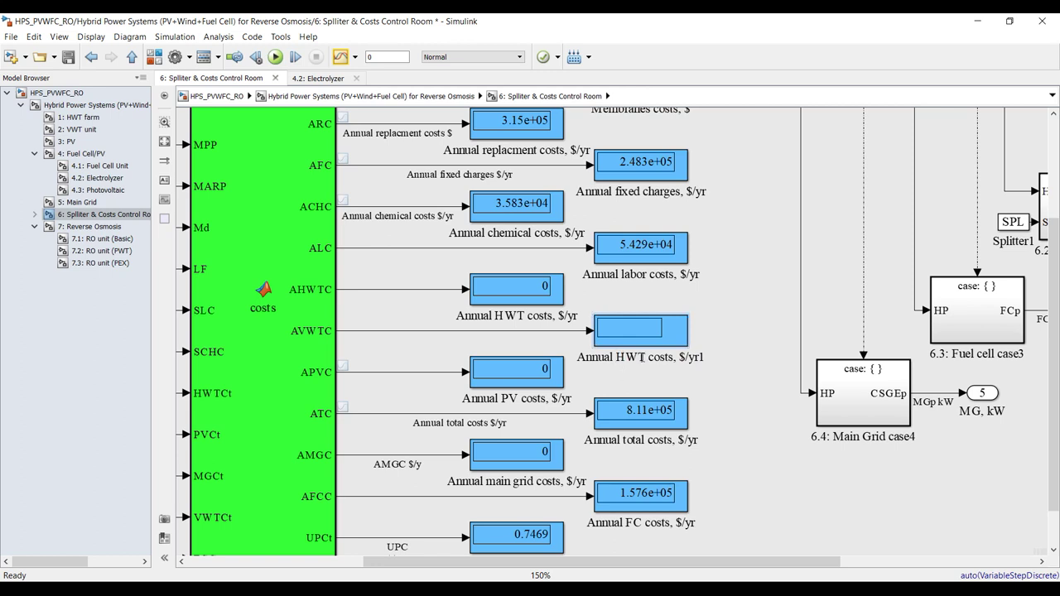
pyautogui.hotkey('shift', 'Right')
pyautogui.write('V')
pyautogui.press('BackSpace')
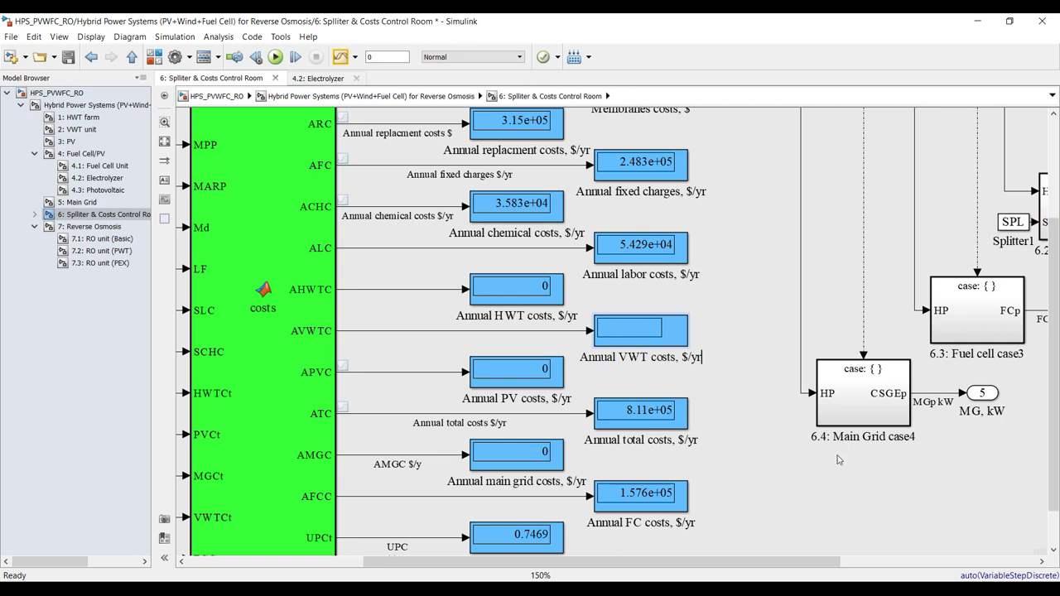
pyautogui.click(754, 404)
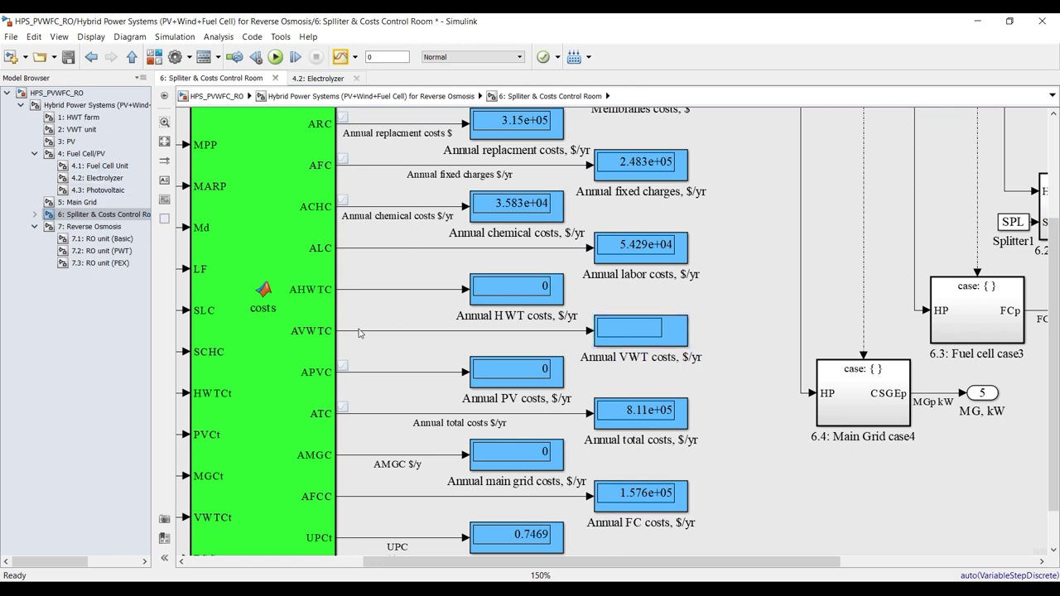
# Step: Label the AVWTC output signal "Annual VWT costs $/yr" and enable streaming for it
pyautogui.click(622, 358)
pyautogui.hotkey('ctrl', 'a')
pyautogui.hotkey('ctrl', 'c')
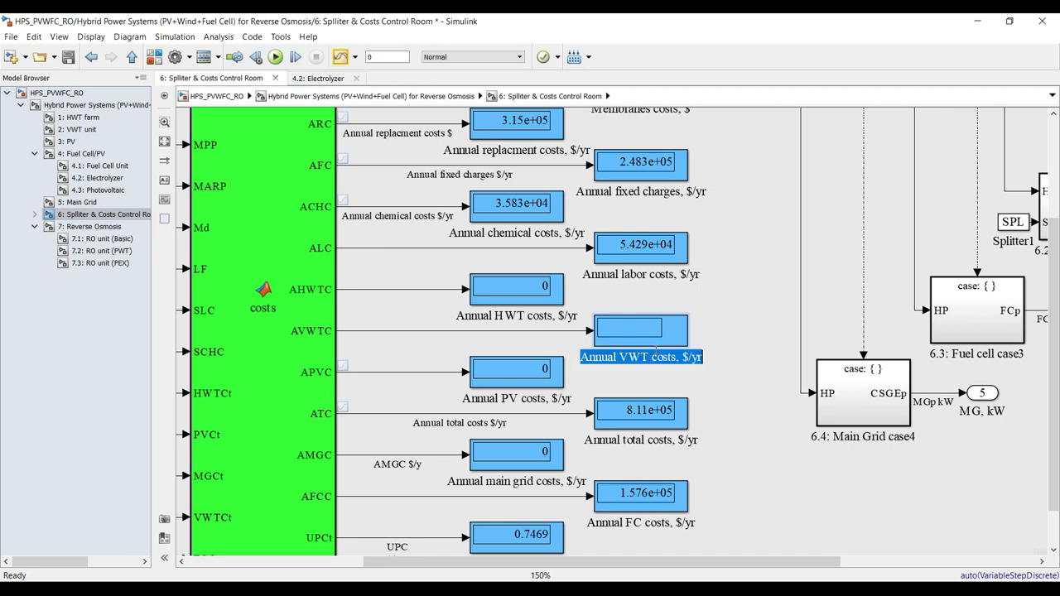
pyautogui.click(414, 334)
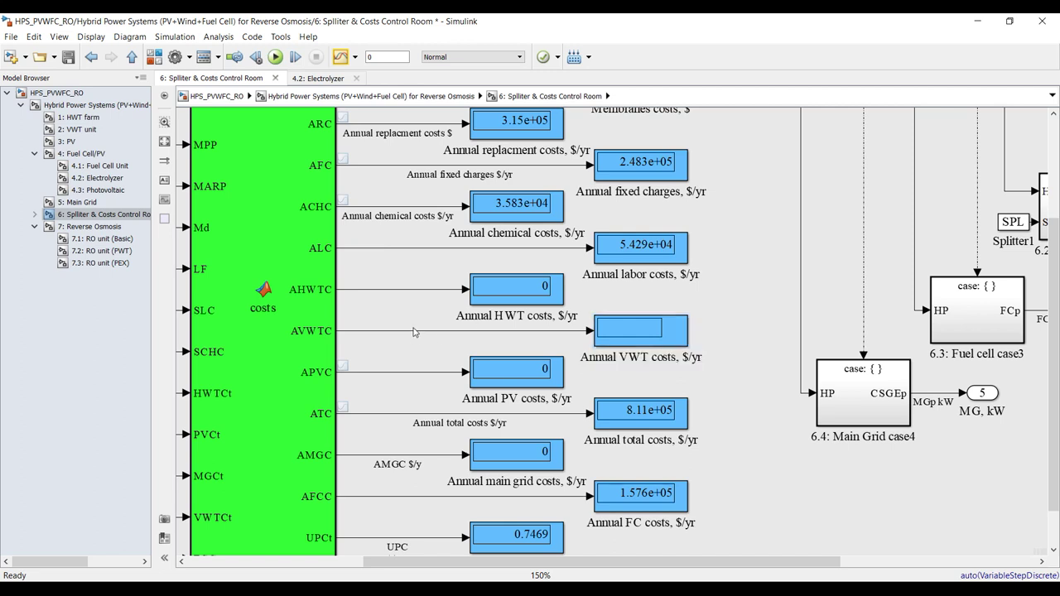
pyautogui.doubleClick(420, 334)
pyautogui.hotkey('ctrl', 'v')
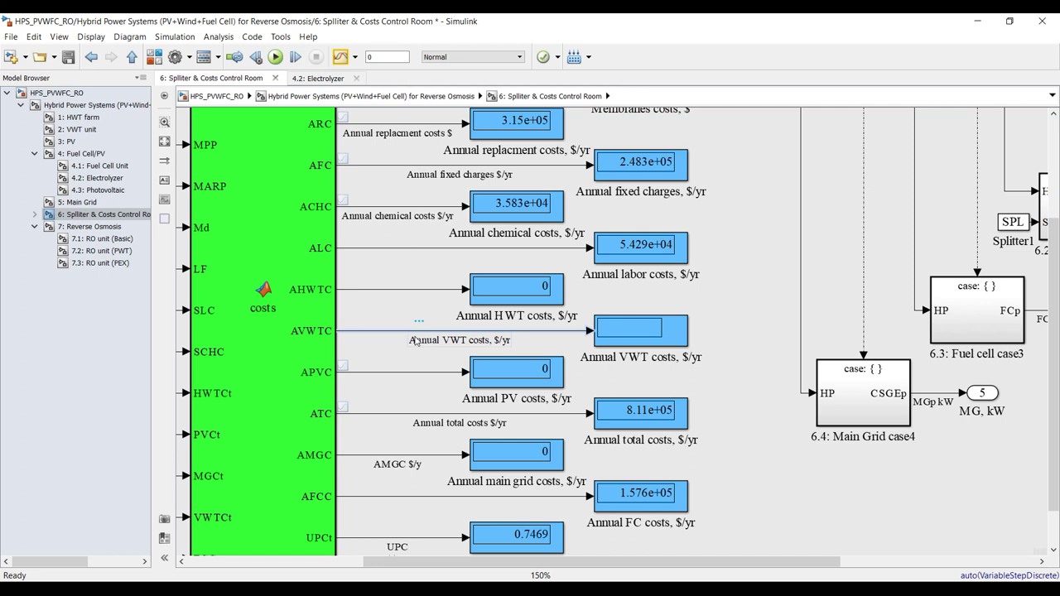
pyautogui.click(493, 385)
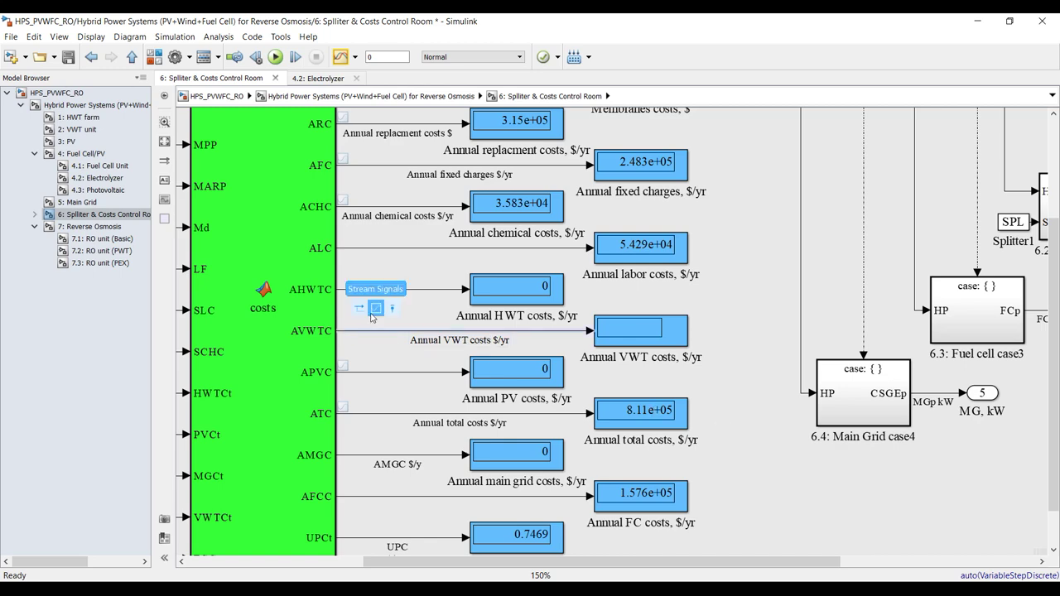
# Step: Label the AFCC output signal "Annual FC costs $/yr", reusing its display's name without the comma
pyautogui.scroll(-3, 497, 334)
pyautogui.scroll(4, 476, 388)
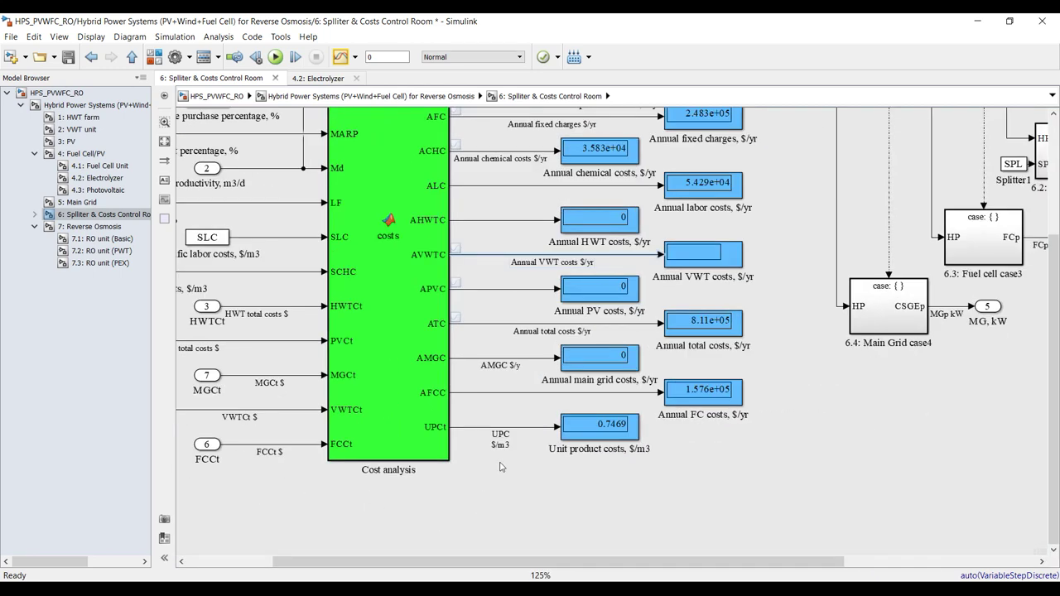
pyautogui.scroll(2, 476, 388)
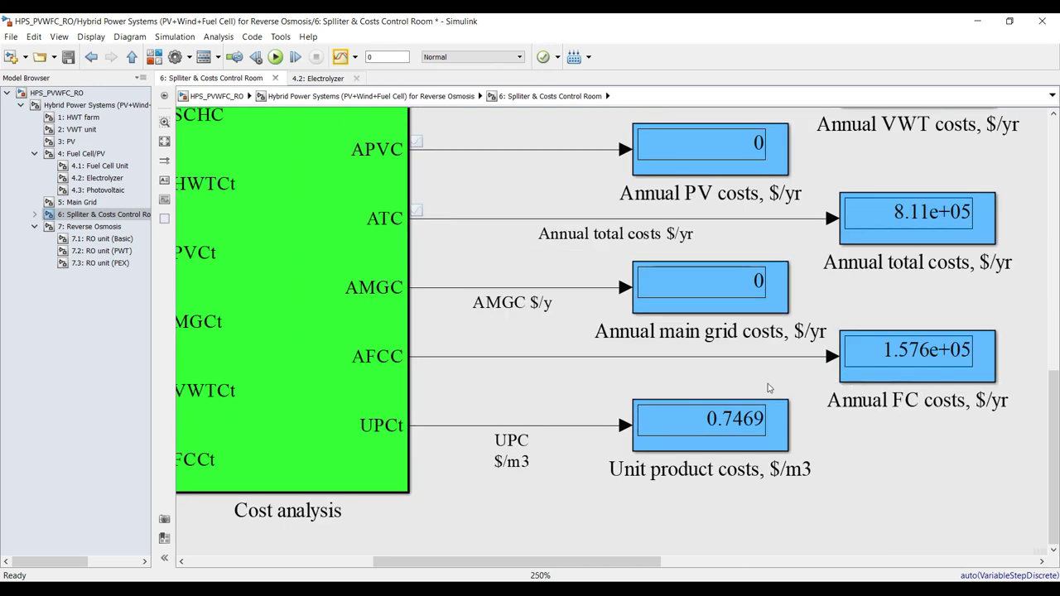
pyautogui.click(864, 400)
pyautogui.press('Home')
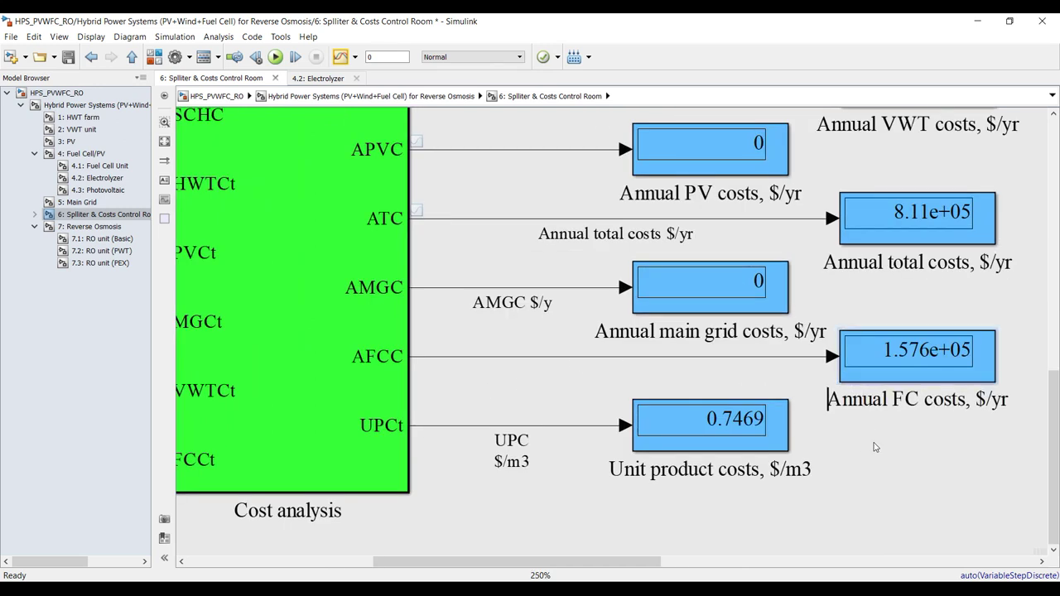
pyautogui.hotkey('shift', 'End')
pyautogui.hotkey('ctrl', 'c')
pyautogui.click(535, 378)
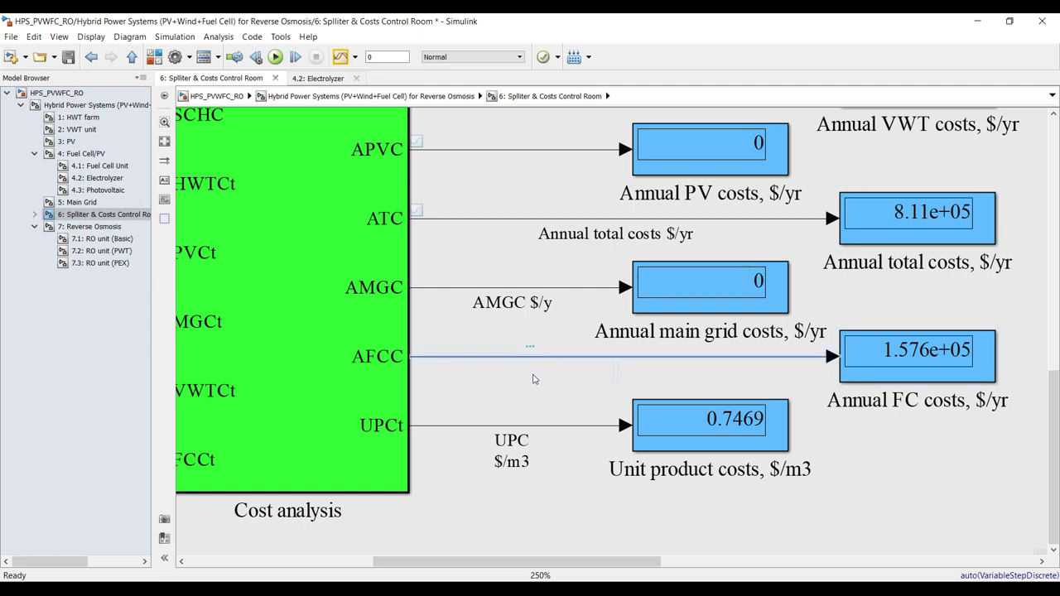
pyautogui.hotkey('ctrl', 'v')
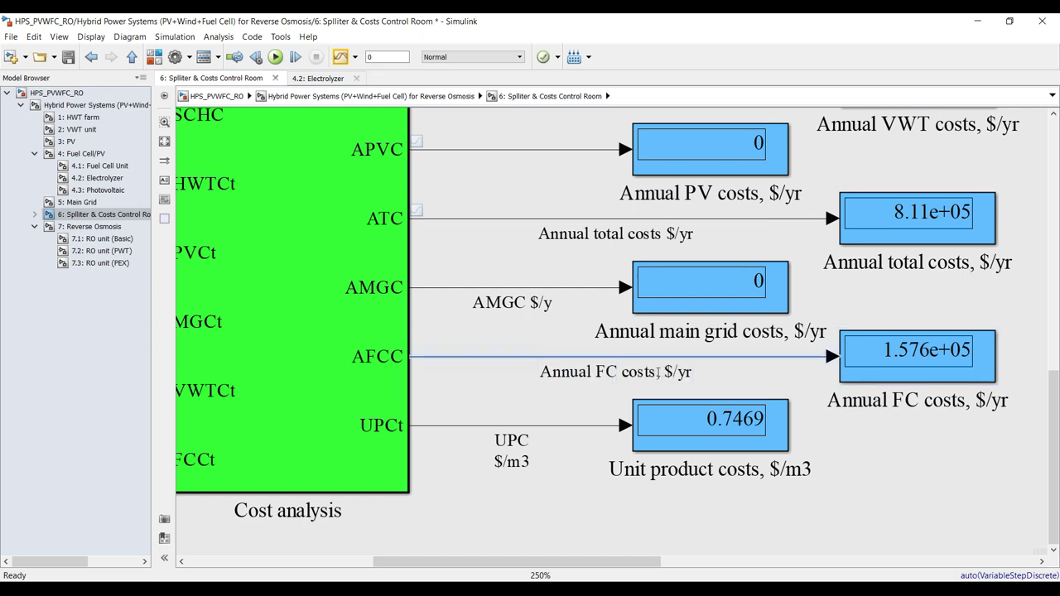
pyautogui.press('BackSpace')
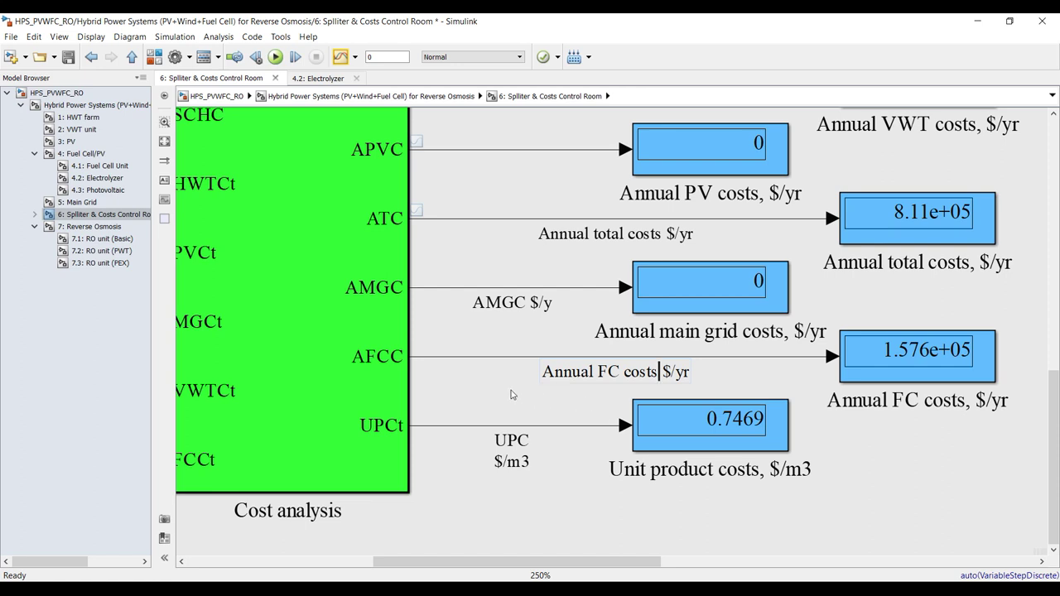
# Step: Enable streaming for the AFCC, AMGC and UPCt output signals and save the model
pyautogui.click(473, 357)
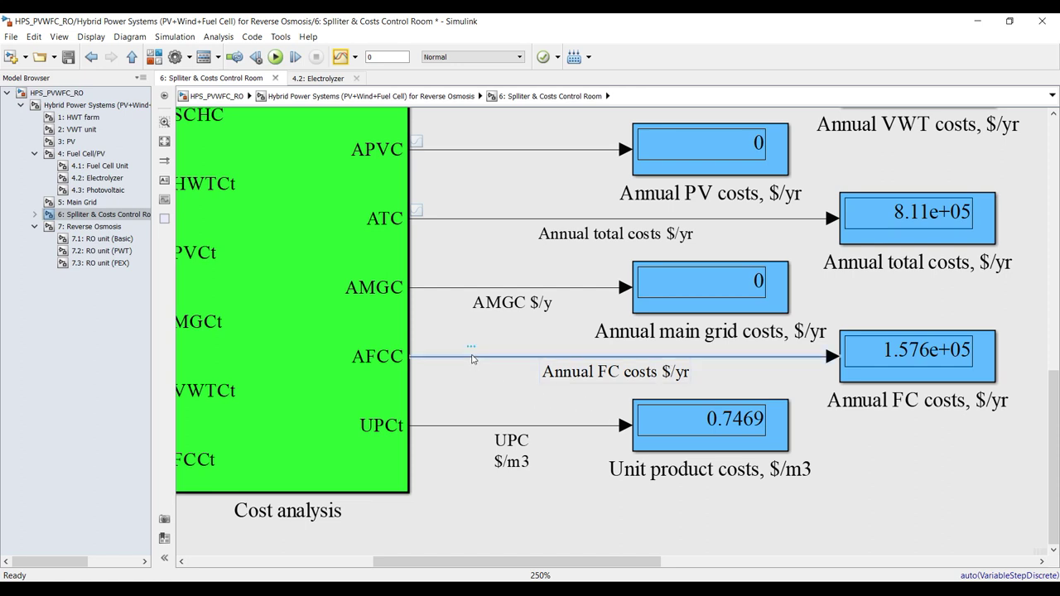
pyautogui.click(457, 289)
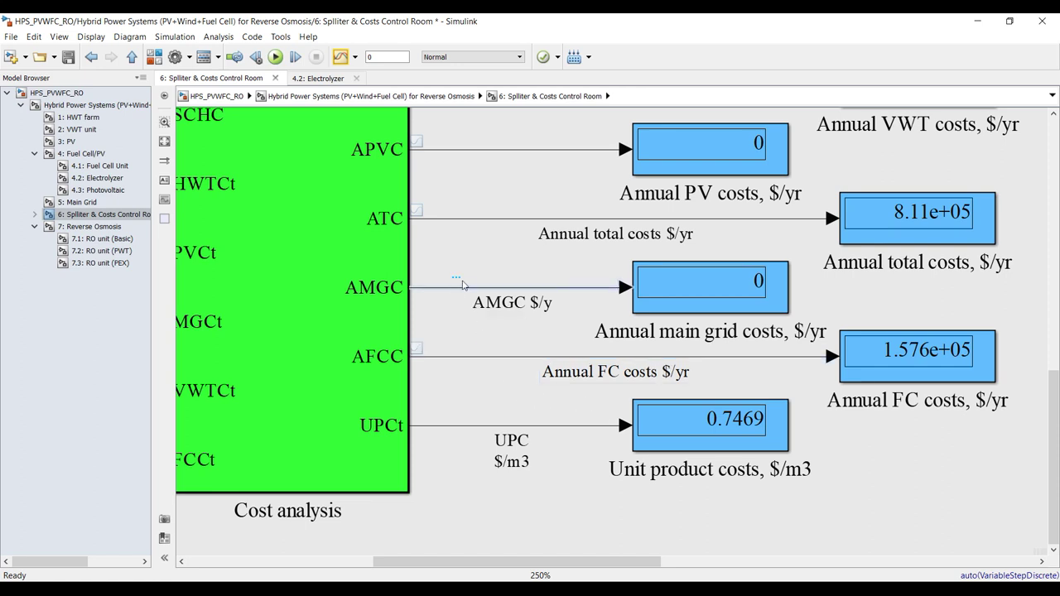
pyautogui.click(453, 426)
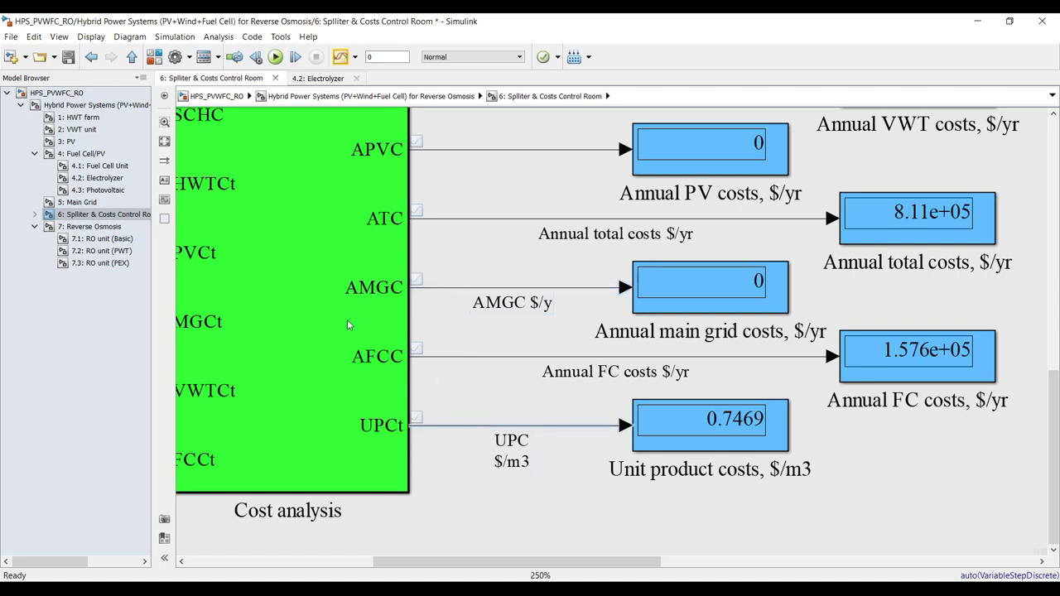
pyautogui.click(69, 57)
# Step: Return to the Hybrid Power Systems subsystem and fit its whole diagram in view
pyautogui.click(82, 92)
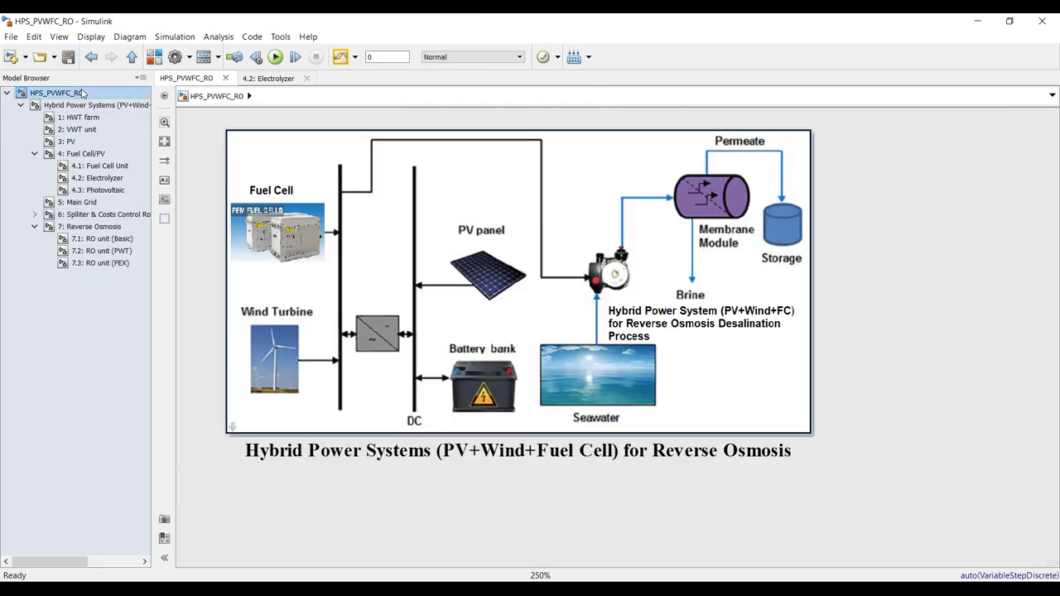
pyautogui.click(87, 105)
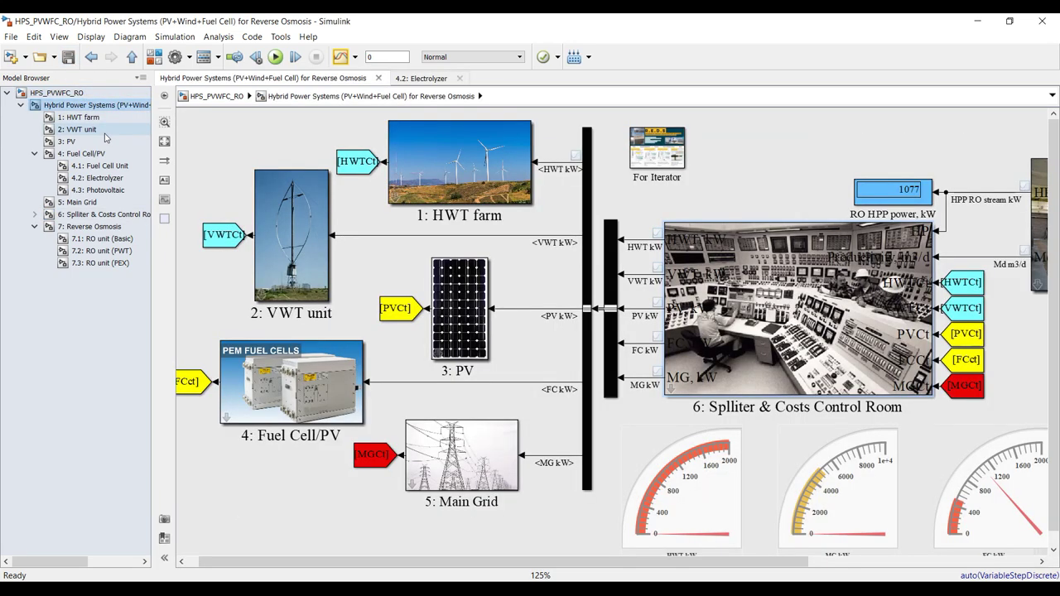
pyautogui.click(164, 142)
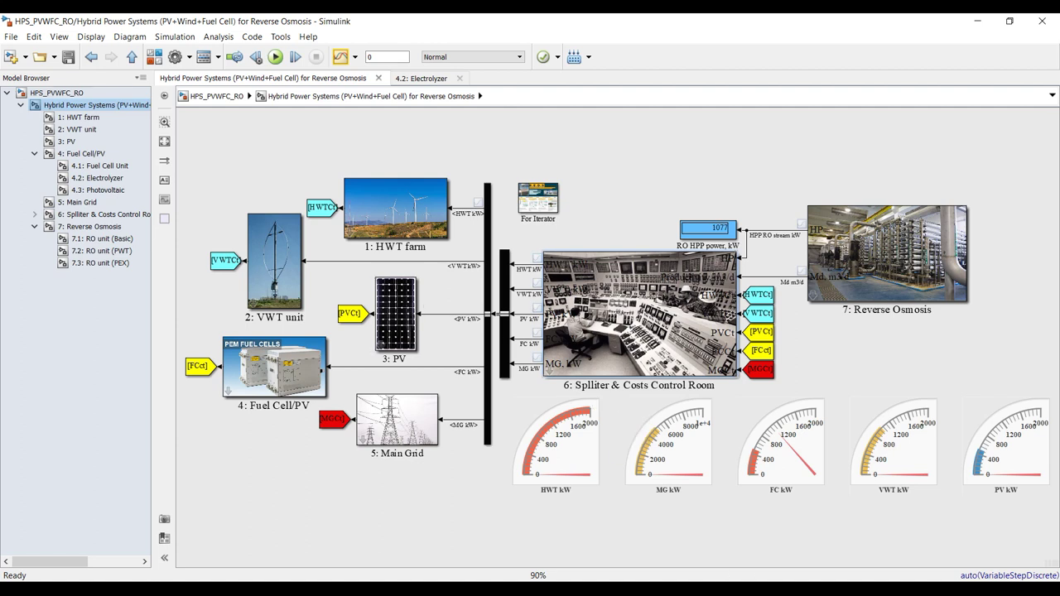
# Step: Switch to MATLAB, open the HPS_PVWFC_RO_vd.slx model from the current folder, and return to the HPS_PVWFC_RO model
pyautogui.click(583, 548)
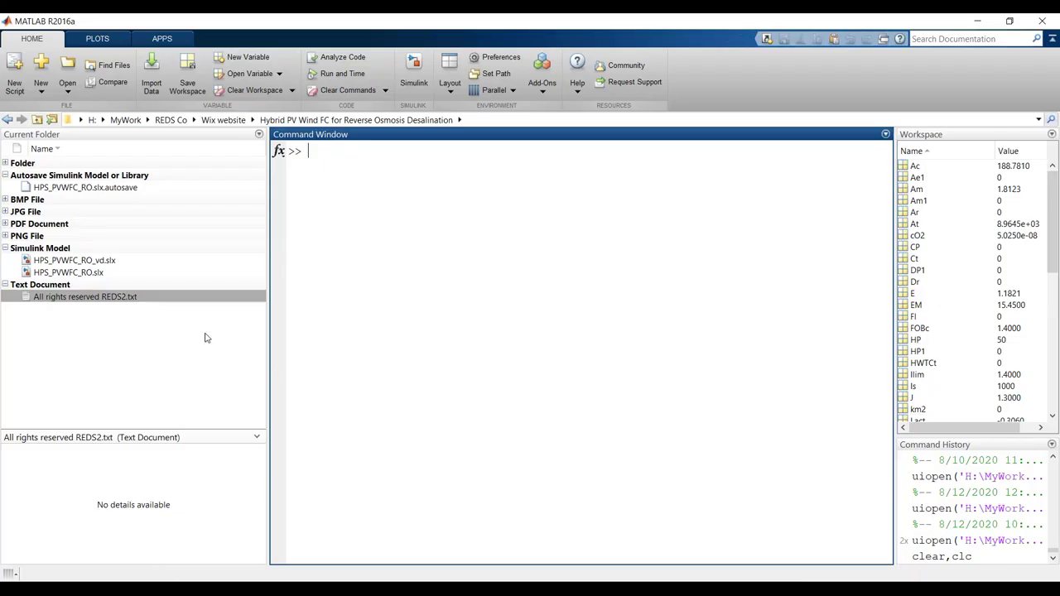
pyautogui.click(82, 261)
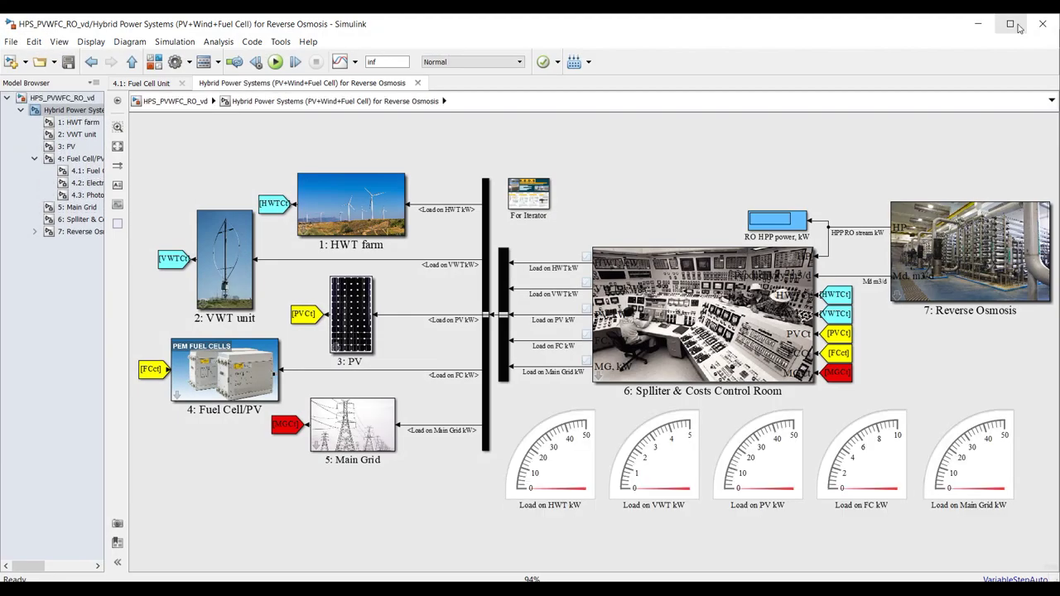
pyautogui.moveTo(647, 562)
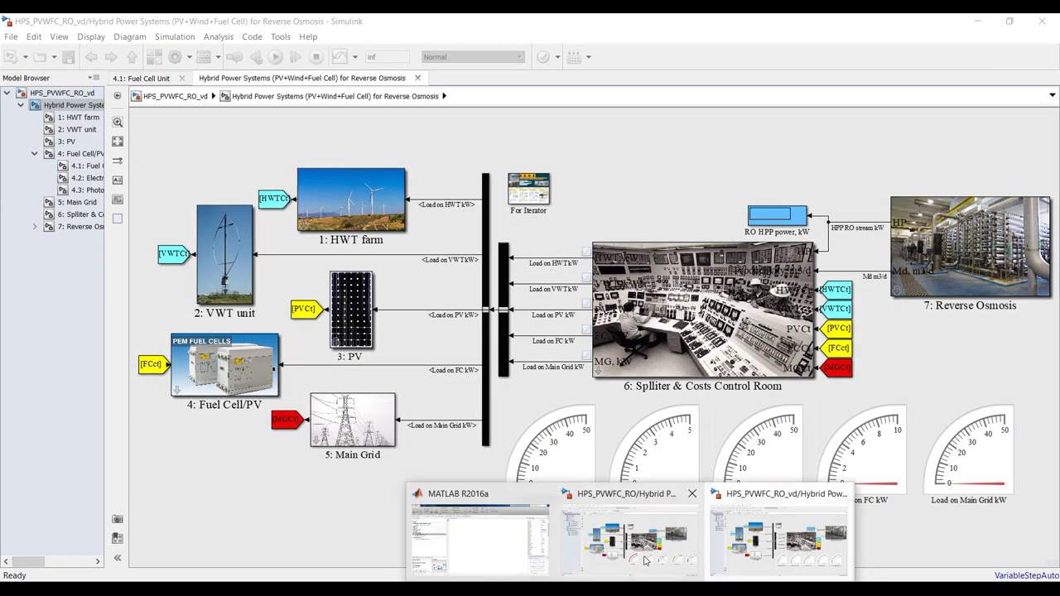
pyautogui.click(781, 542)
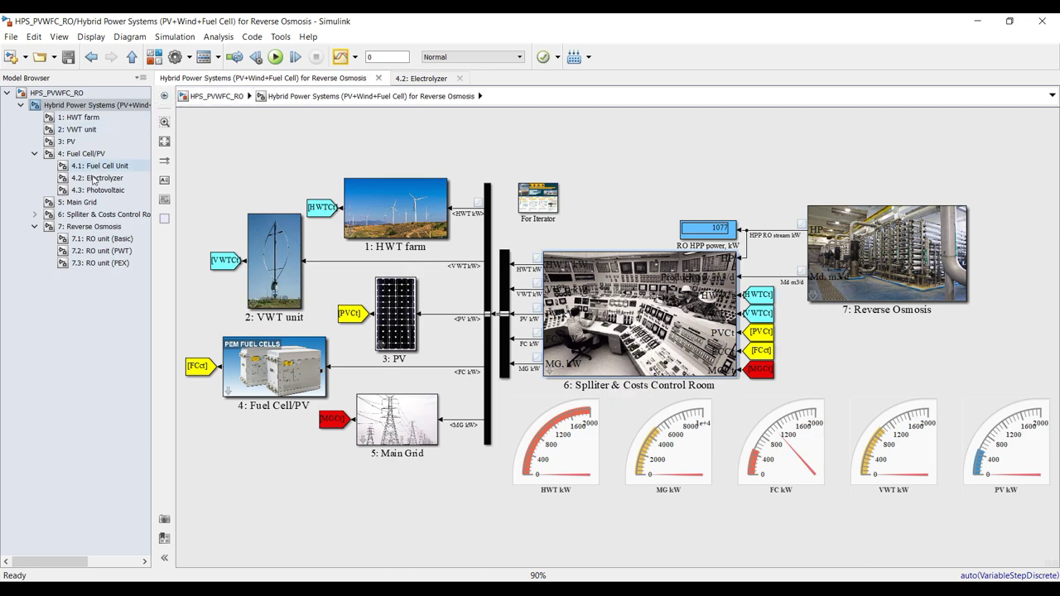
# Step: Switch to MATLAB to review the base workspace variables, and return to the HPS_PVWFC_RO model
pyautogui.moveTo(497, 589)
pyautogui.click(456, 538)
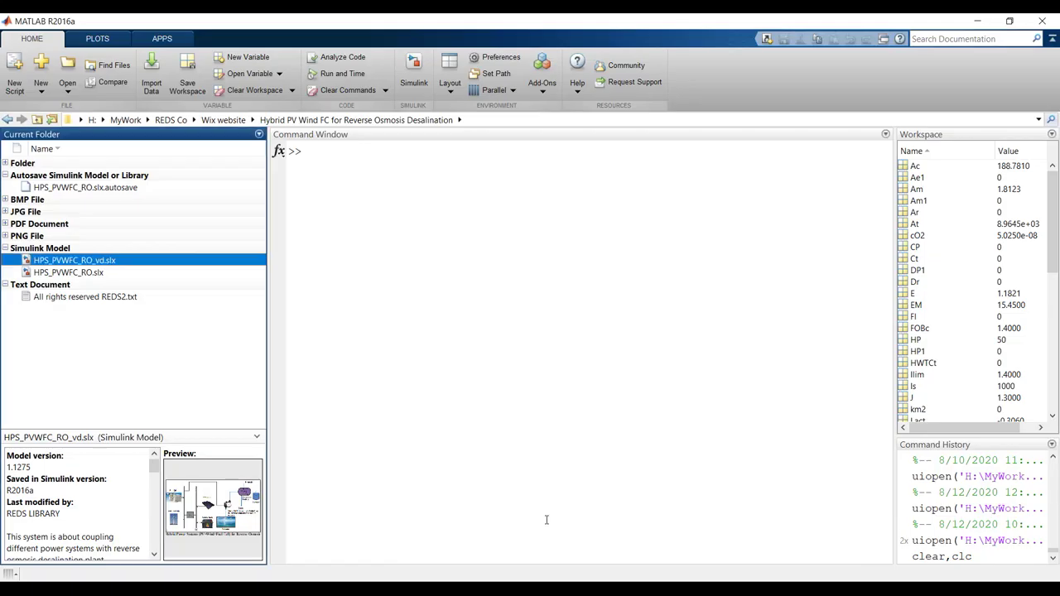
pyautogui.moveTo(1055, 214); pyautogui.dragTo(1052, 353)
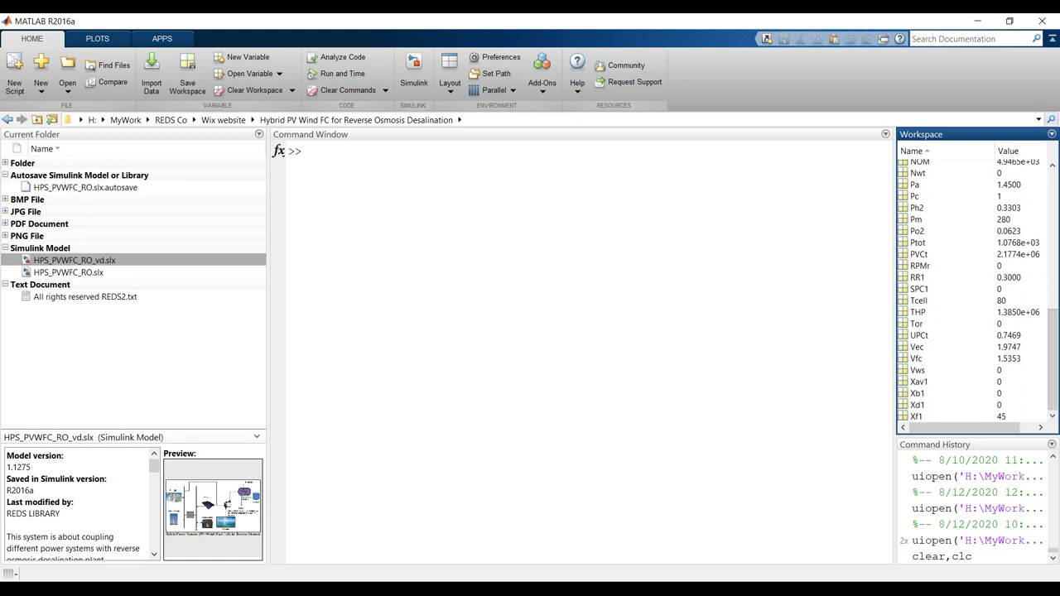
pyautogui.moveTo(663, 590)
pyautogui.click(655, 547)
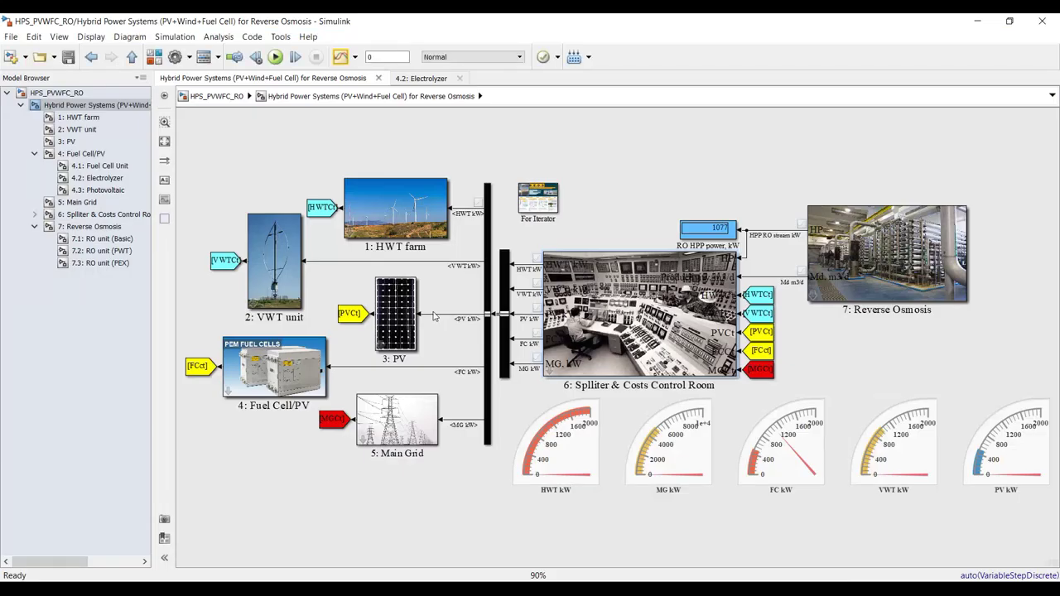
# Step: Open Model Explorer and expand HPS_PVWFC_RO_vd through Hybrid Power Systems and 1: HWT farm to list the HWT Model's data
pyautogui.click(204, 57)
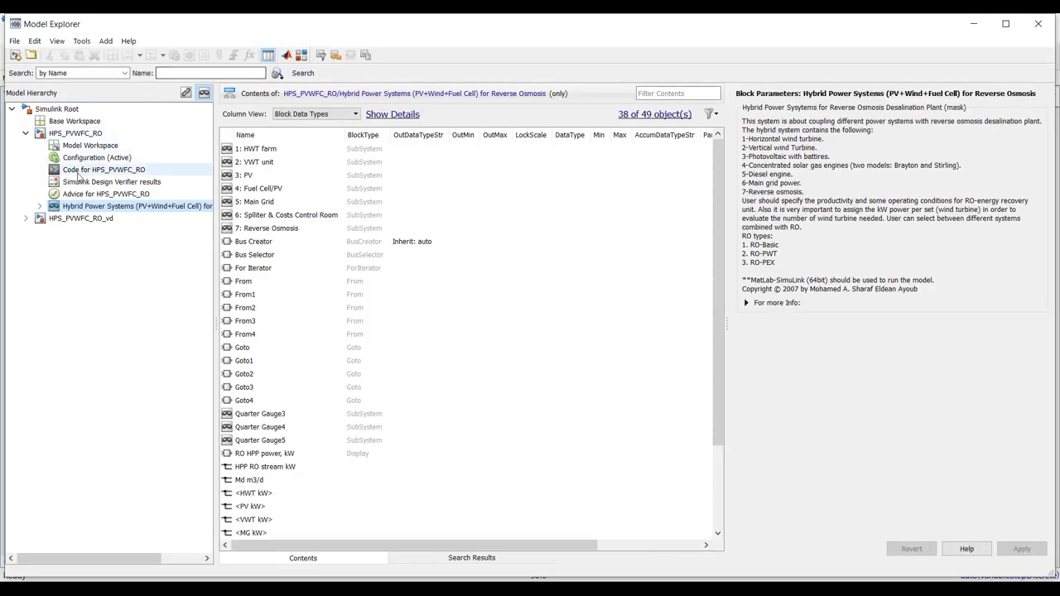
pyautogui.click(25, 218)
pyautogui.click(74, 219)
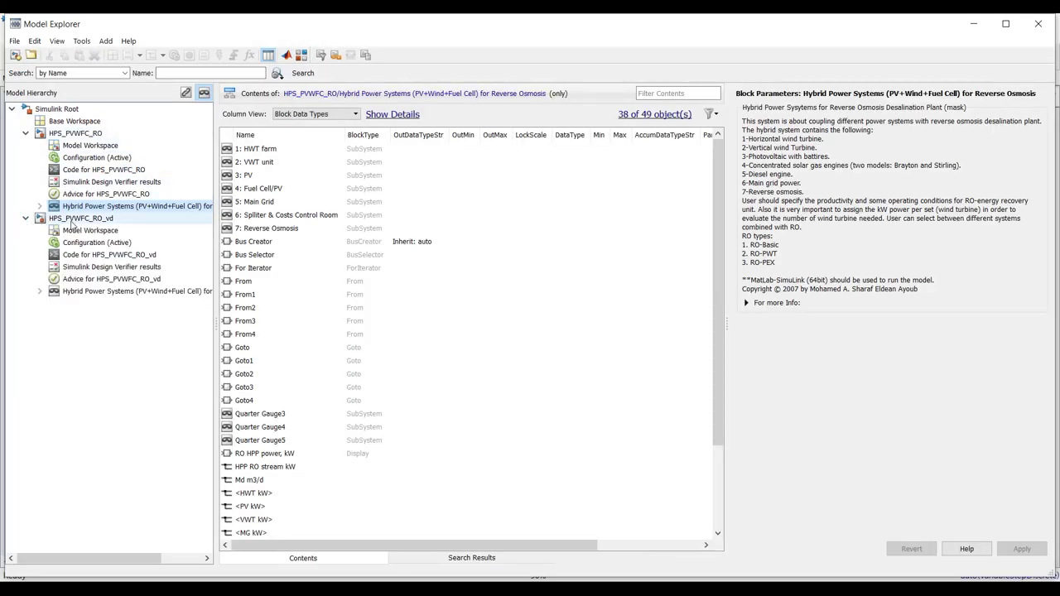
pyautogui.click(80, 294)
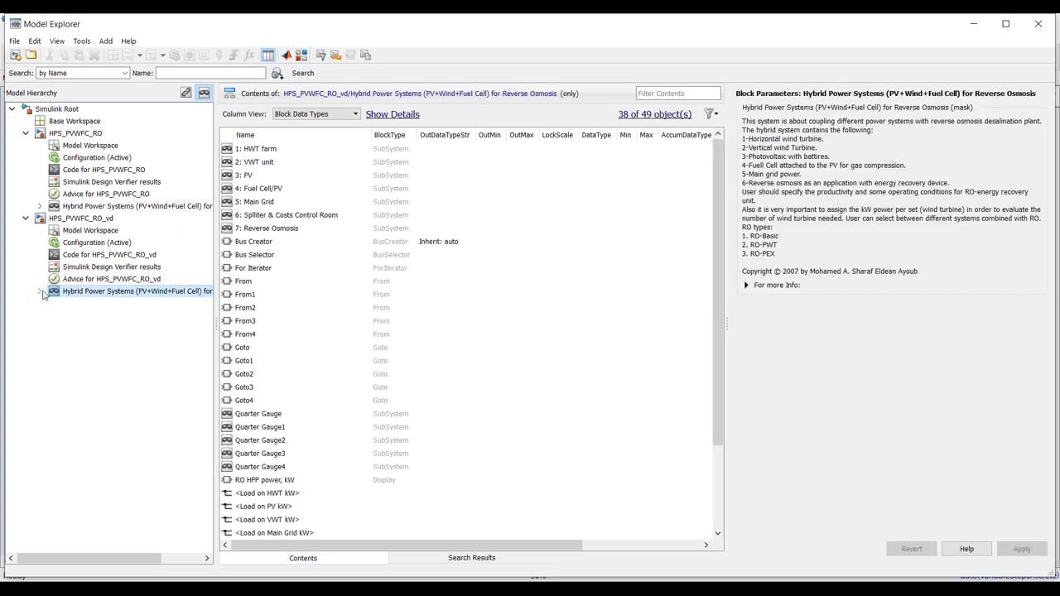
pyautogui.click(39, 292)
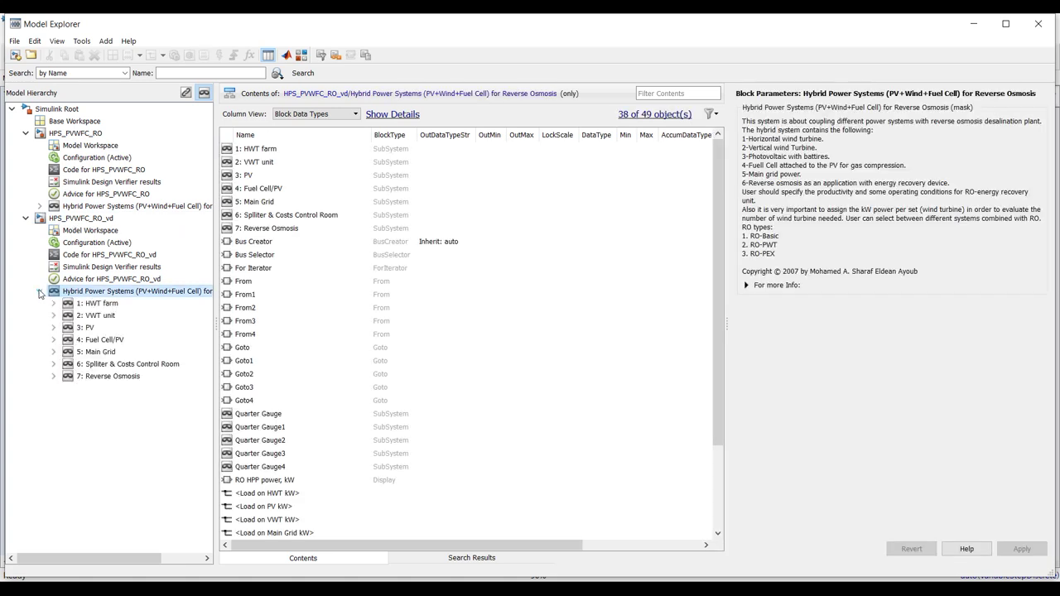
pyautogui.click(103, 306)
pyautogui.click(53, 303)
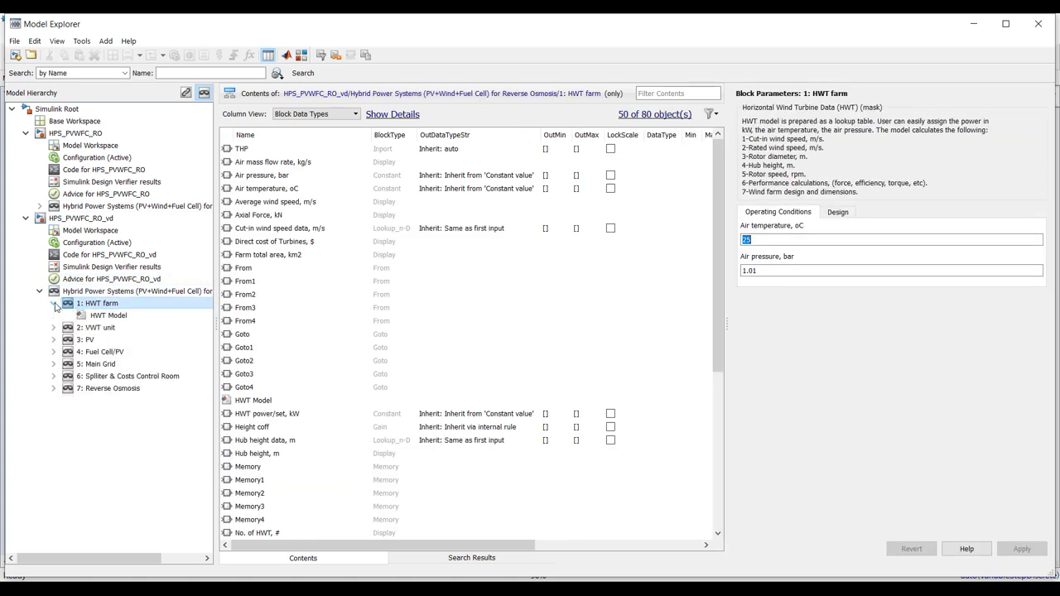
pyautogui.click(100, 317)
# Step: Examine the HWT Model's data properties from Dr to Ar, including the option for saving final values to the base workspace
pyautogui.click(234, 163)
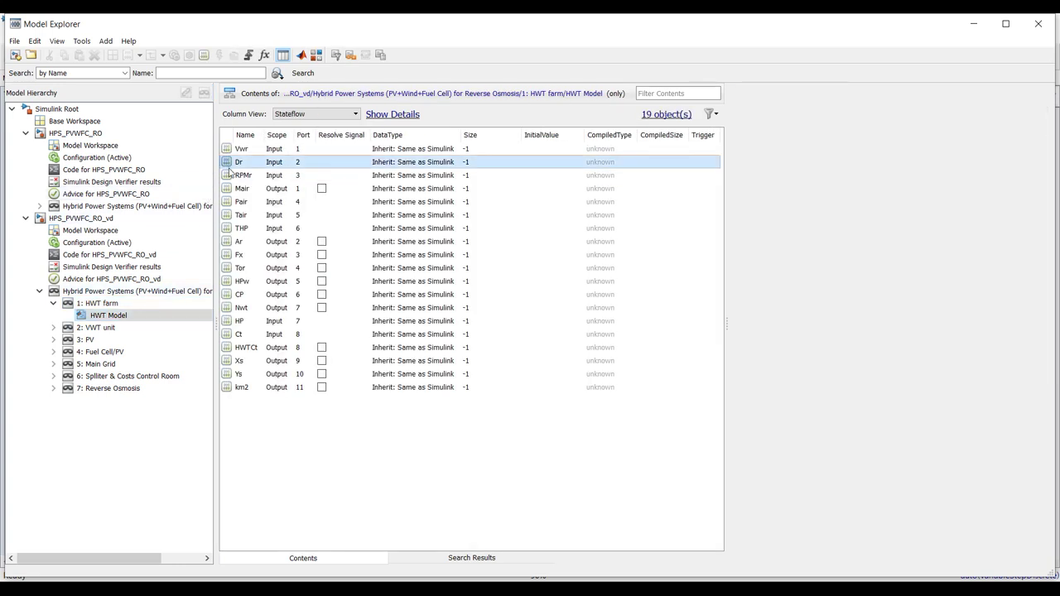
pyautogui.click(232, 174)
pyautogui.click(234, 189)
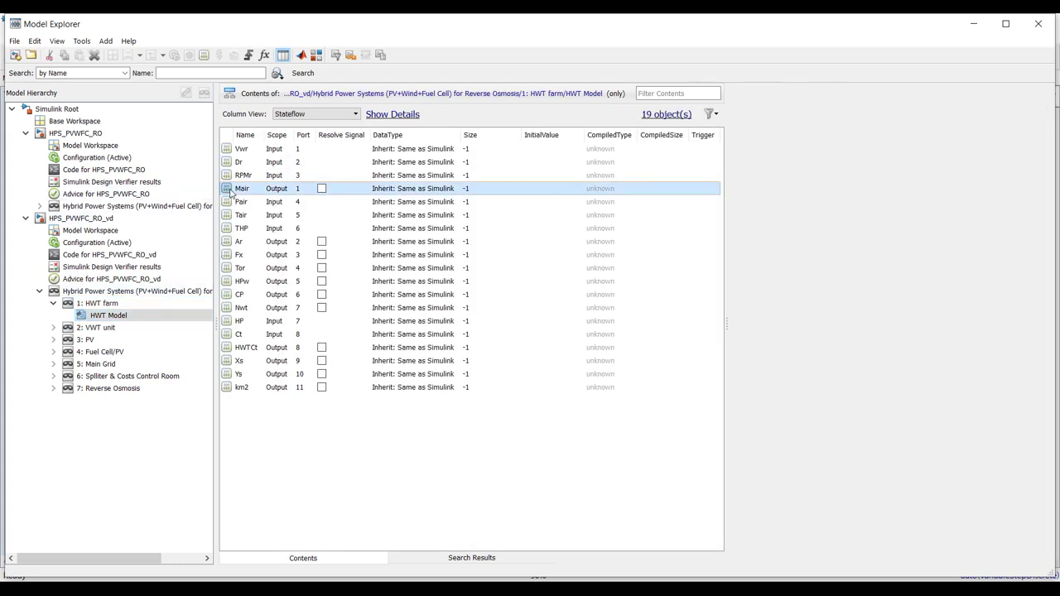
pyautogui.click(239, 202)
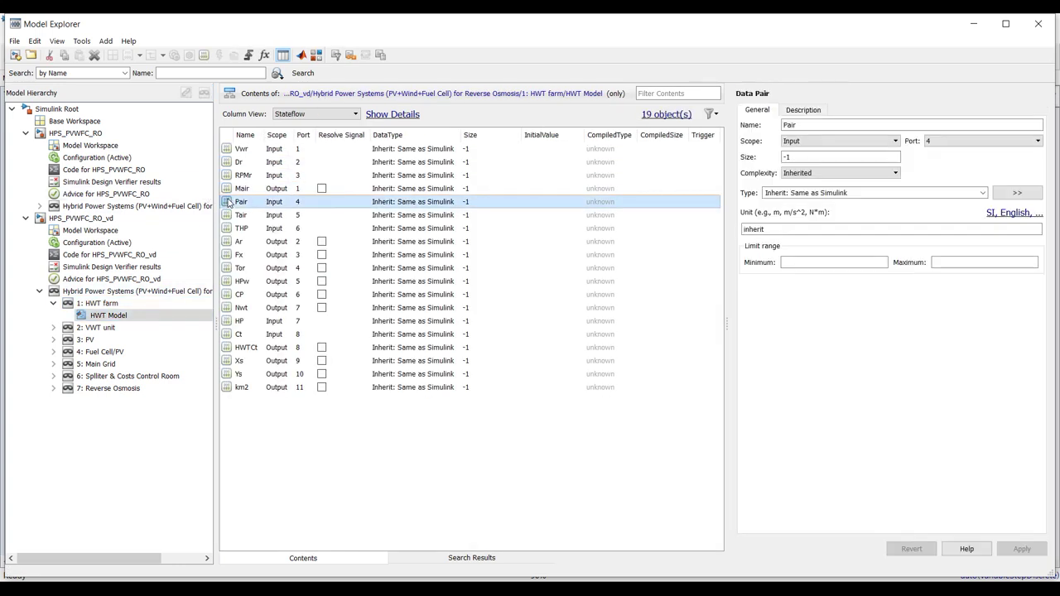
pyautogui.click(805, 110)
pyautogui.click(236, 216)
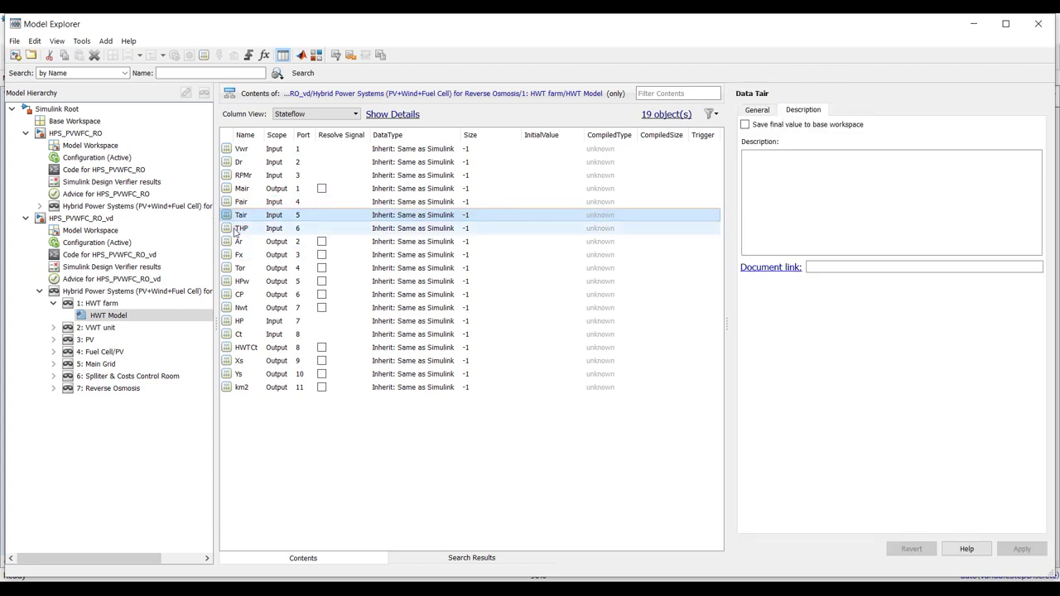
pyautogui.click(236, 229)
pyautogui.click(235, 242)
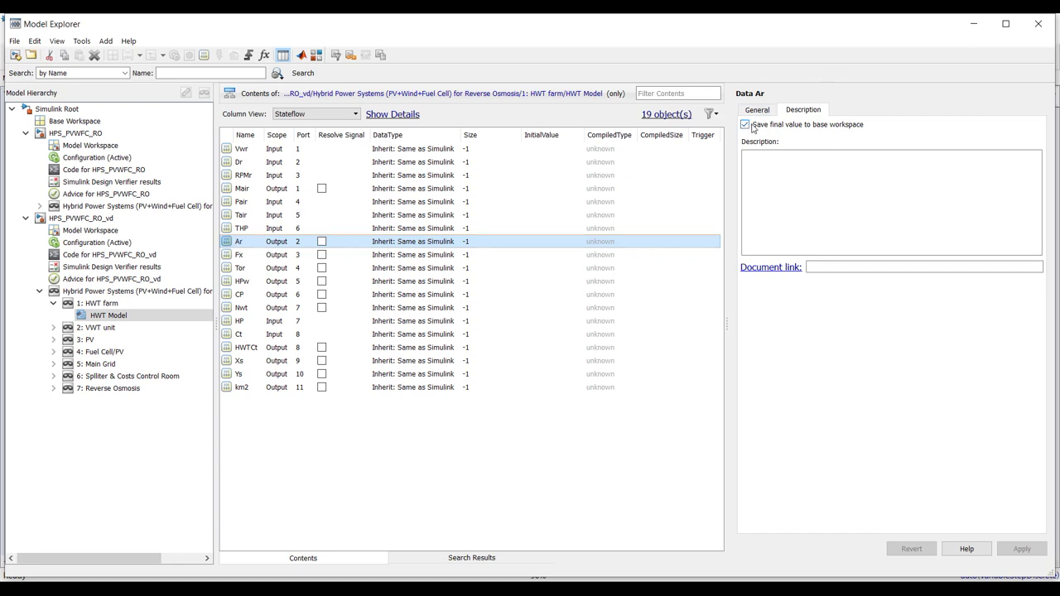
# Step: Enable saving the final value to the base workspace for the HWT Model outputs Fx and HPw
pyautogui.click(239, 254)
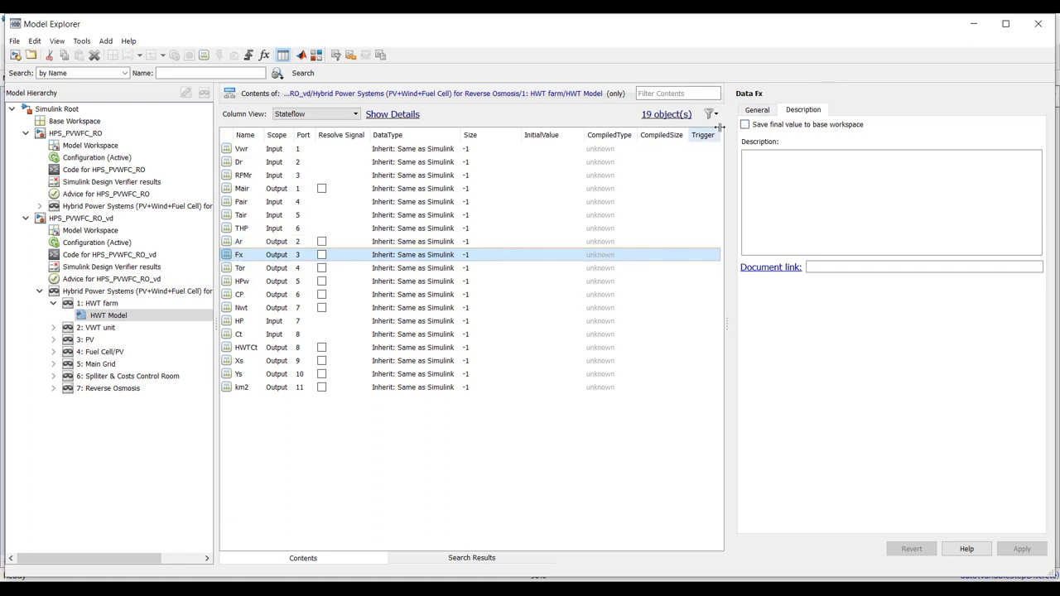
pyautogui.click(238, 269)
pyautogui.click(323, 281)
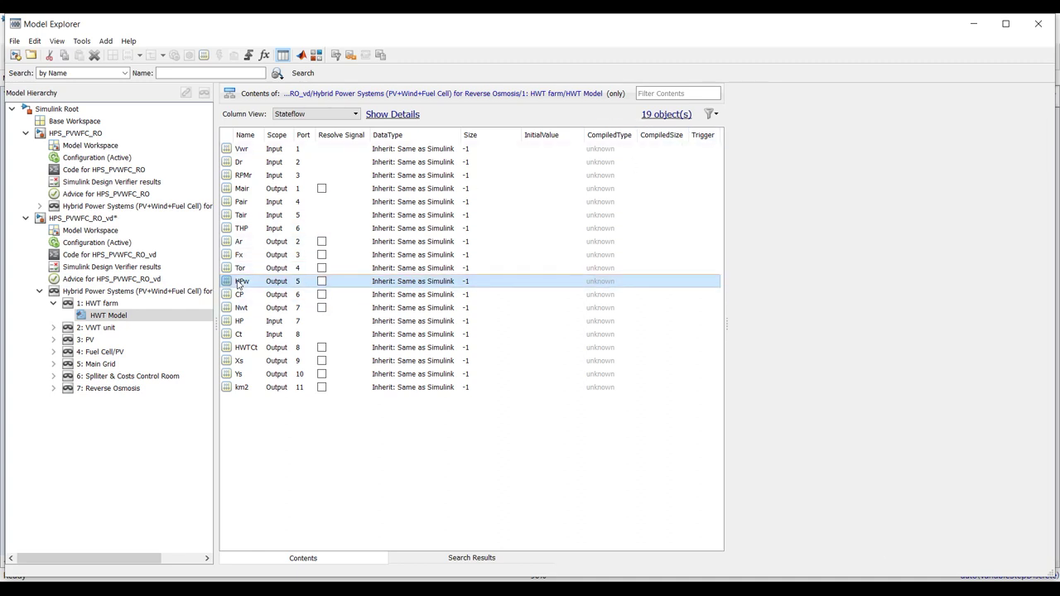
pyautogui.click(745, 124)
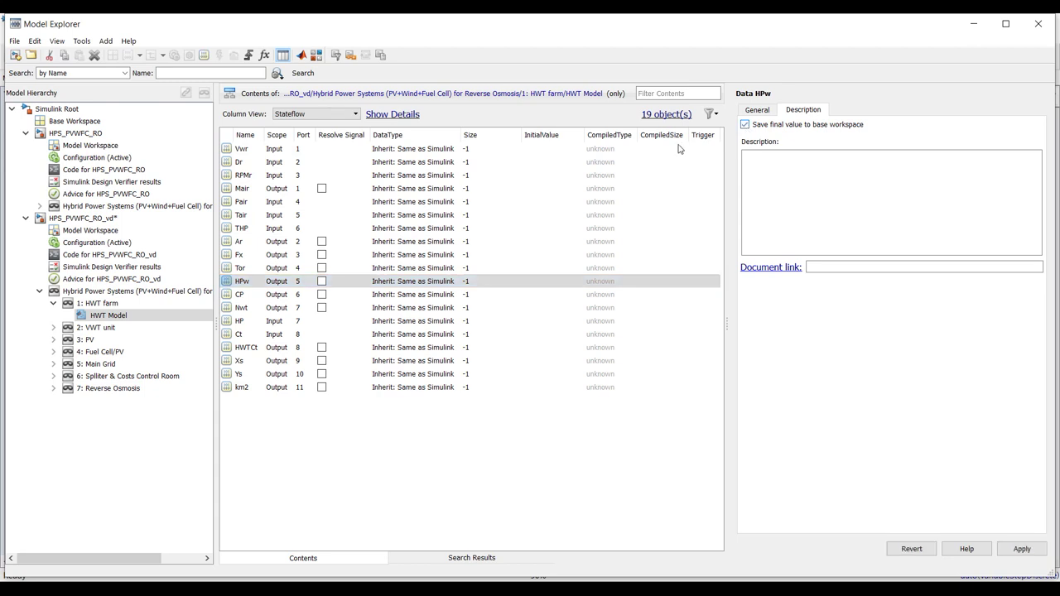
# Step: Check the save-to-base-workspace setting of the HWT Model's CP, Nwt and HP data
pyautogui.click(229, 296)
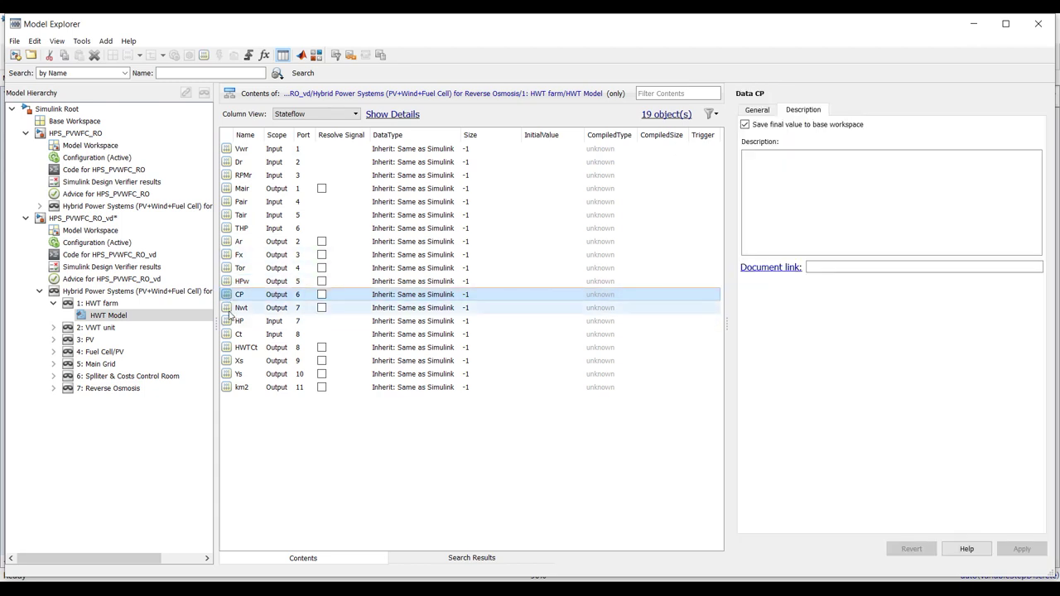
pyautogui.click(232, 308)
pyautogui.click(236, 323)
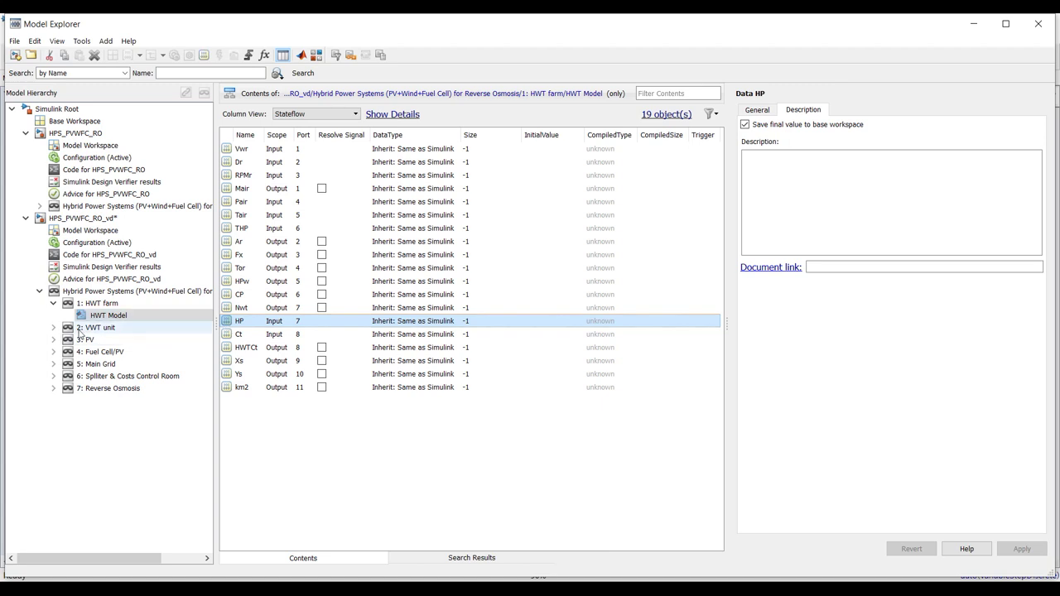
# Step: Check the save-to-base-workspace setting of the VWT Model's Ar and HPw outputs, and close Model Explorer
pyautogui.click(53, 328)
pyautogui.click(105, 340)
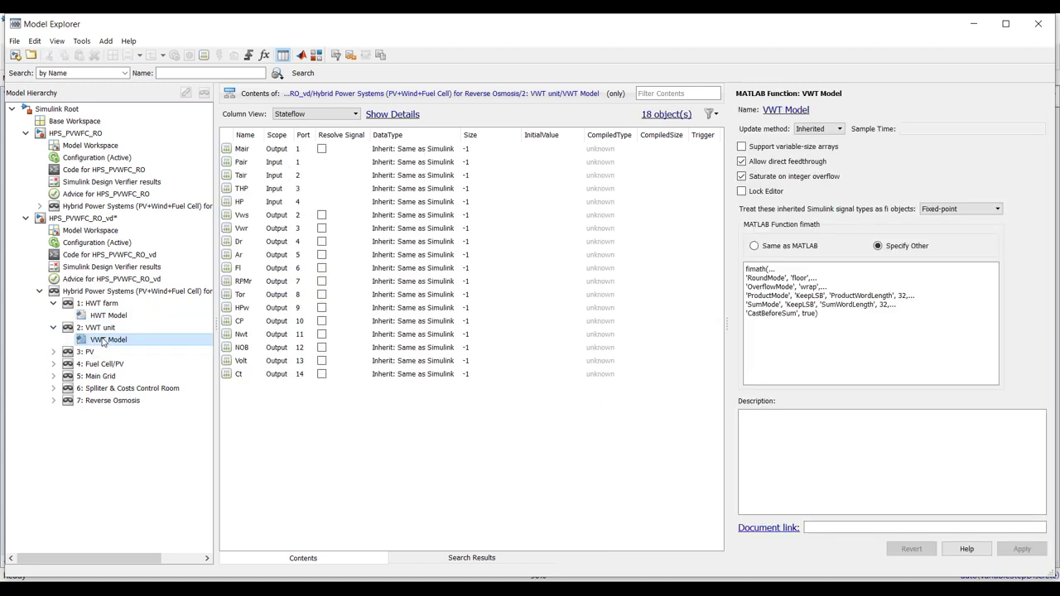
pyautogui.click(235, 255)
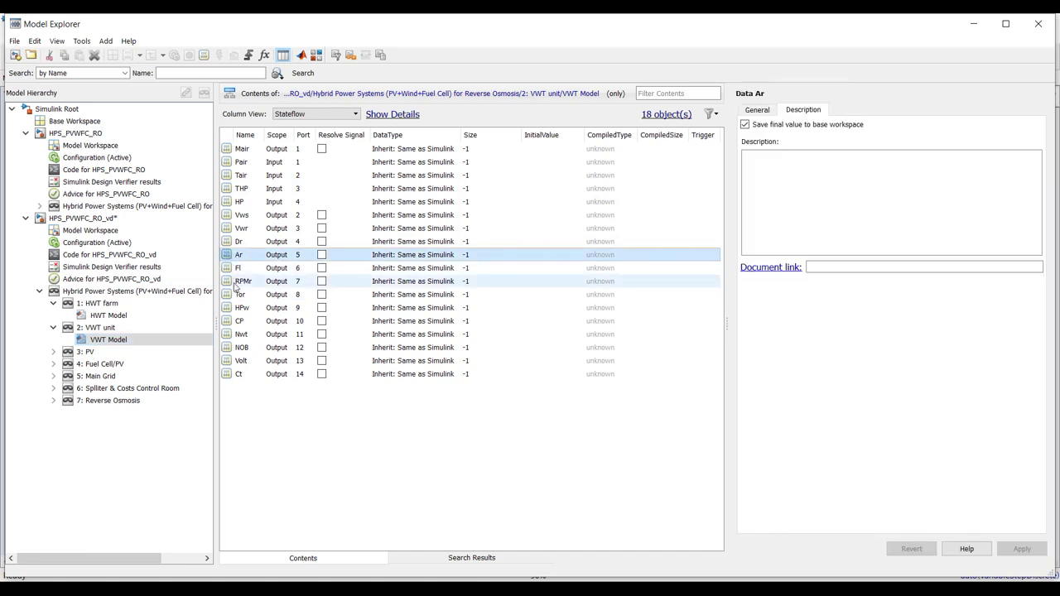
pyautogui.click(234, 309)
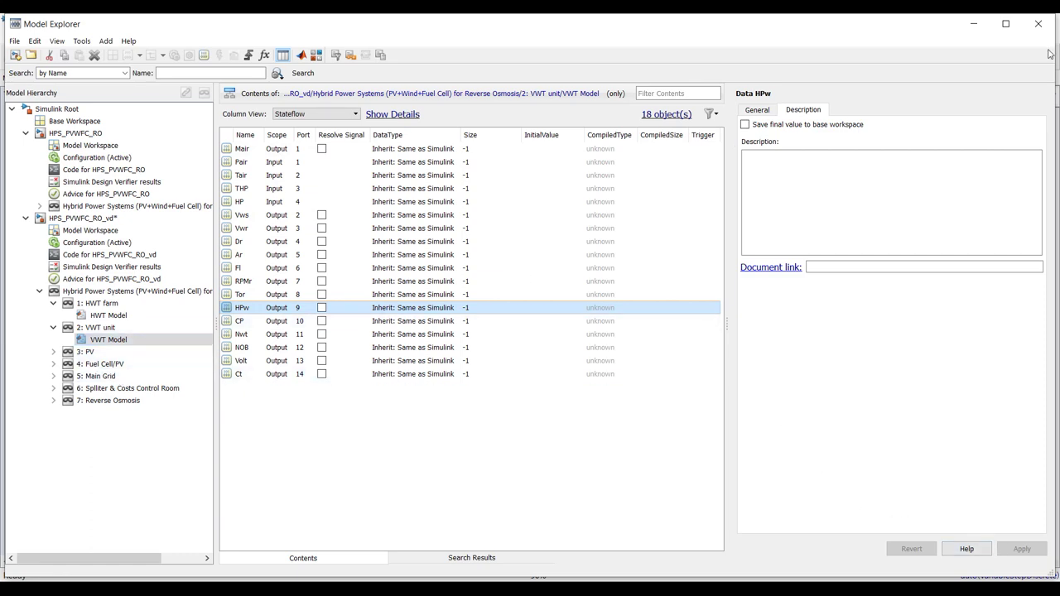
pyautogui.click(1038, 24)
# Step: Review the HWT farm and VWT unit subsystems, selecting the column of output displays in each
pyautogui.click(82, 120)
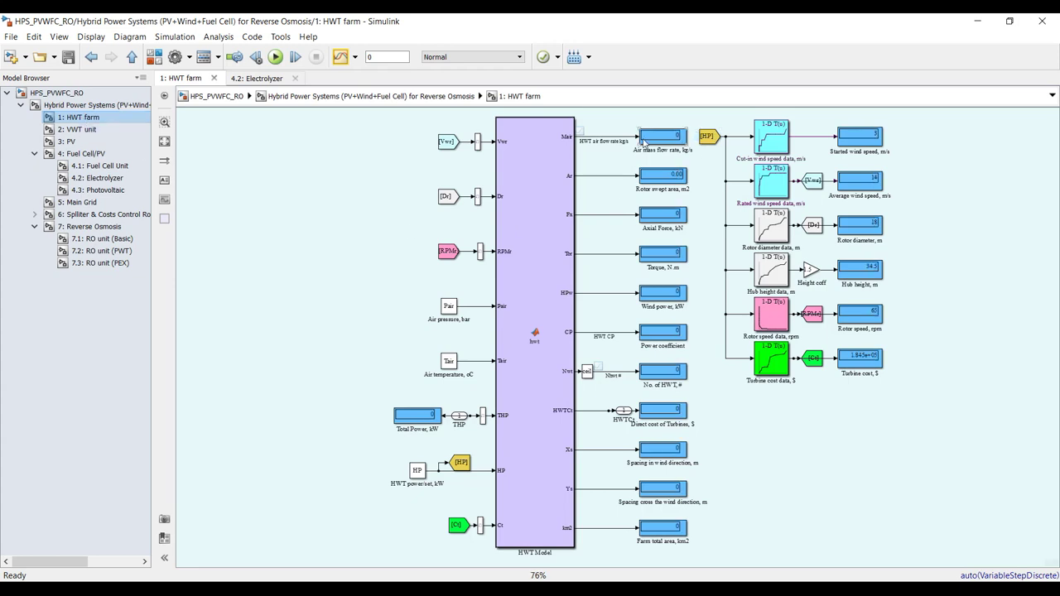
pyautogui.moveTo(624, 123); pyautogui.dragTo(680, 535)
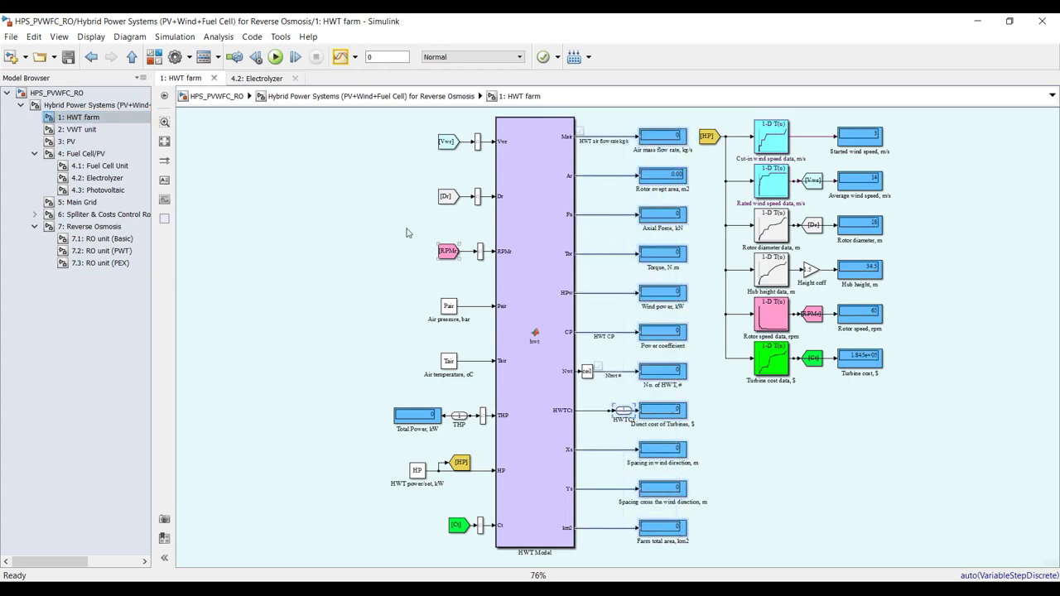
pyautogui.click(83, 129)
pyautogui.moveTo(880, 123); pyautogui.dragTo(730, 550)
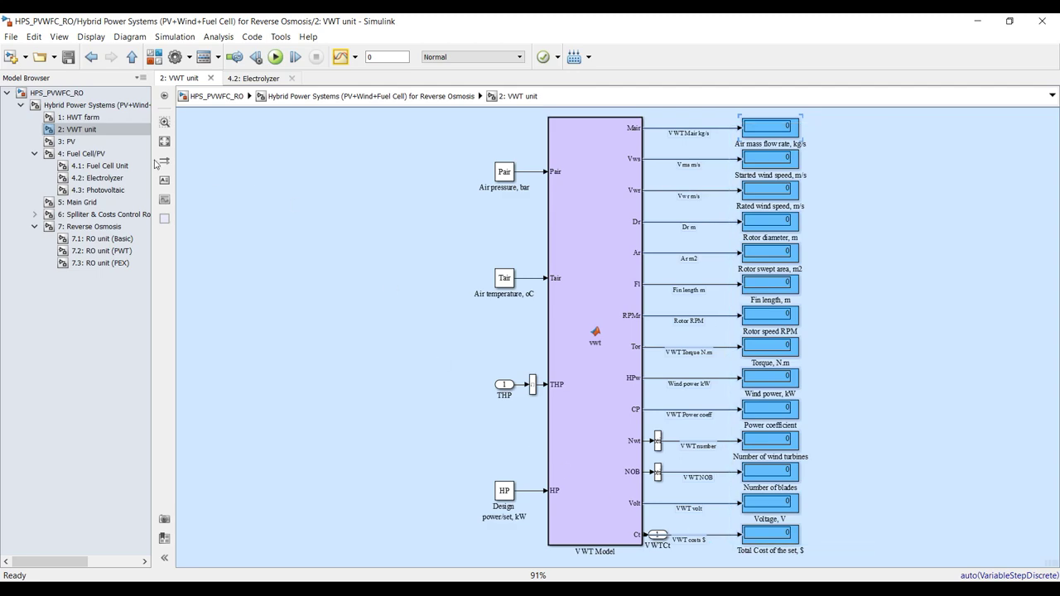
# Step: Review the PV subsystem and select the output displays beside its PVcalc block
pyautogui.click(80, 142)
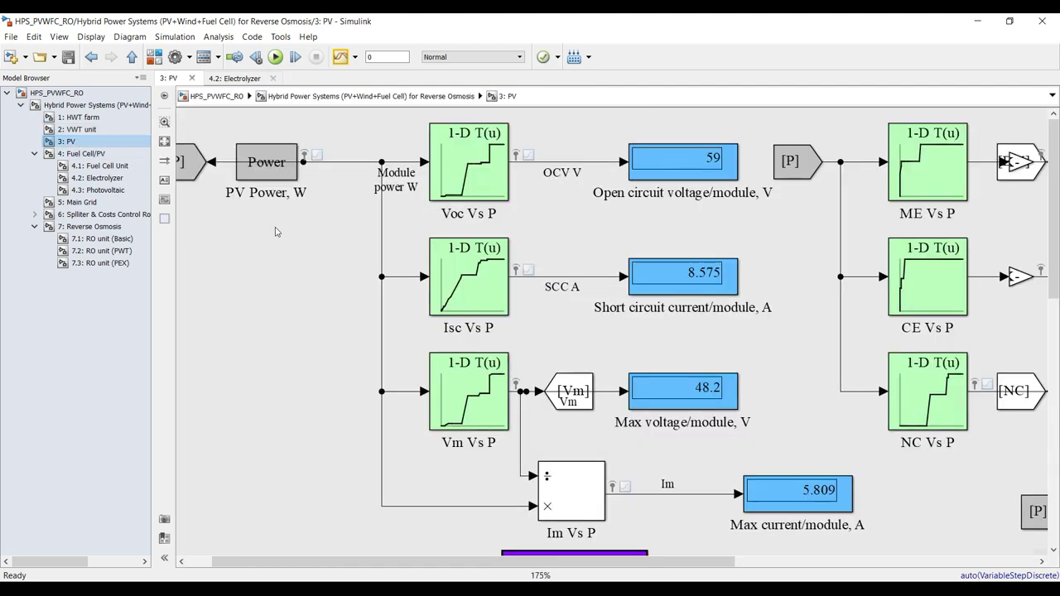
pyautogui.scroll(-2, 386, 302)
pyautogui.scroll(3, 497, 373)
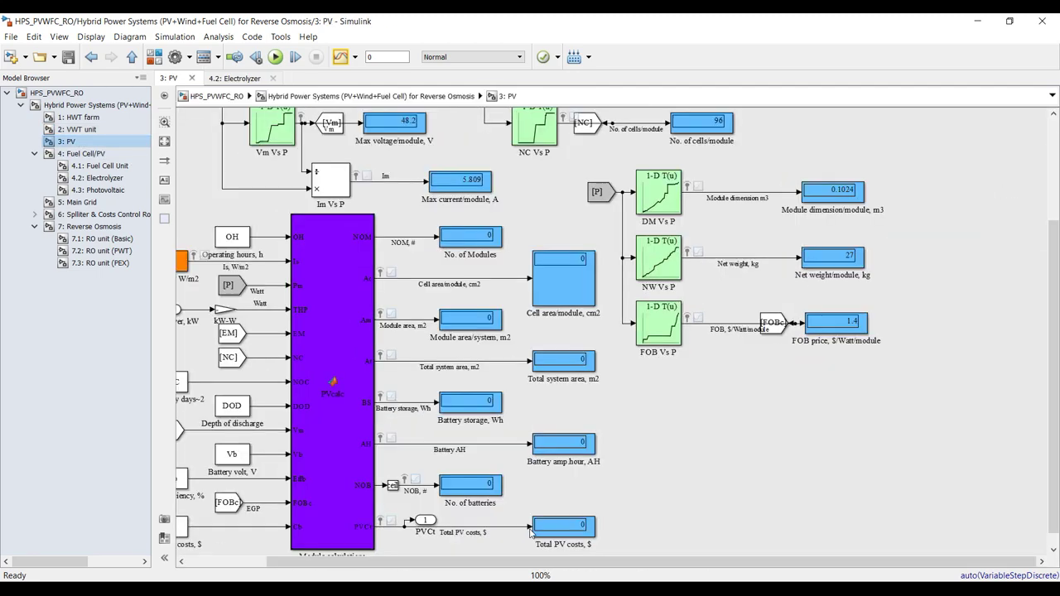
pyautogui.moveTo(588, 145); pyautogui.dragTo(422, 545)
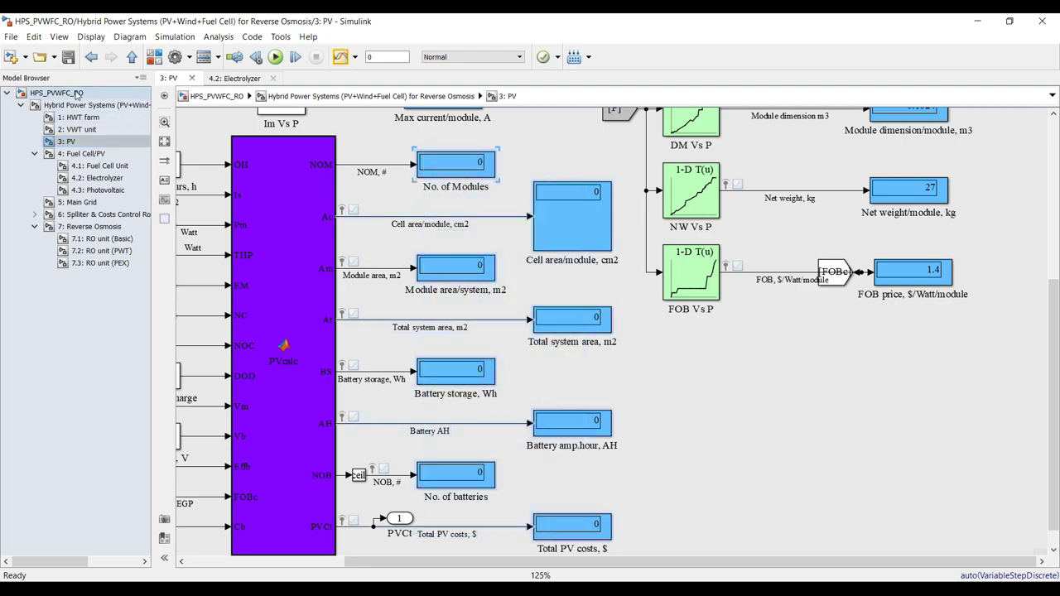
# Step: Set the load condition of the Splitter & Costs Control Room block to PV/HWT Load in the hybrid power system model
pyautogui.click(62, 92)
pyautogui.click(114, 104)
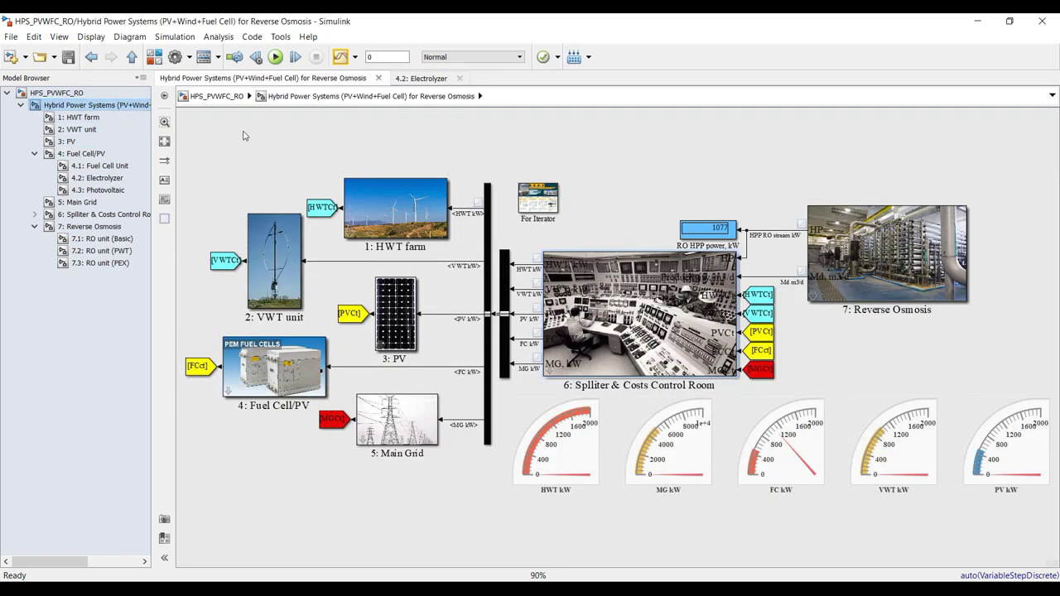
pyautogui.doubleClick(607, 273)
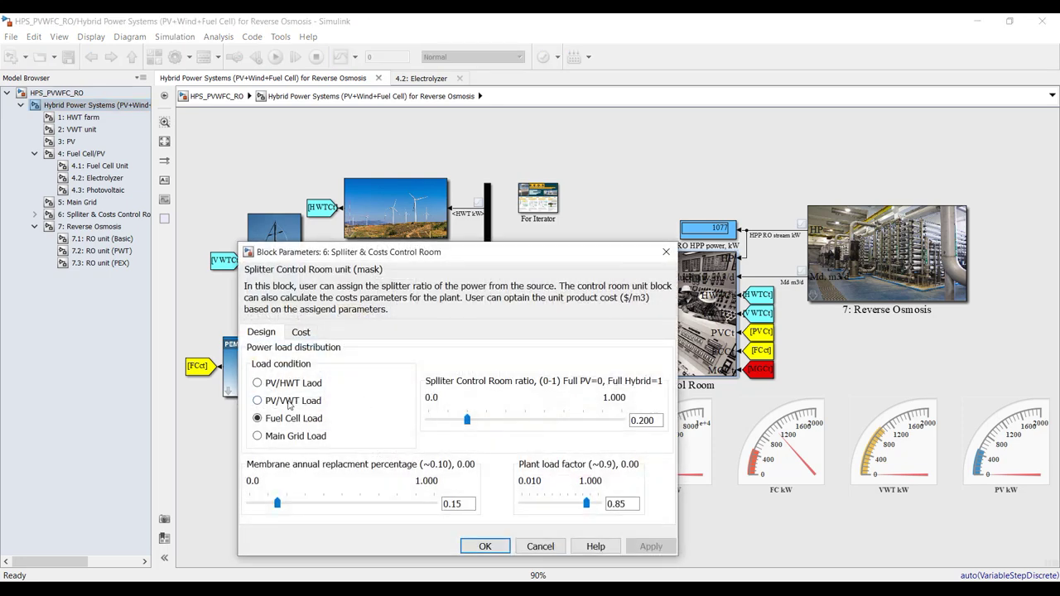
pyautogui.click(276, 384)
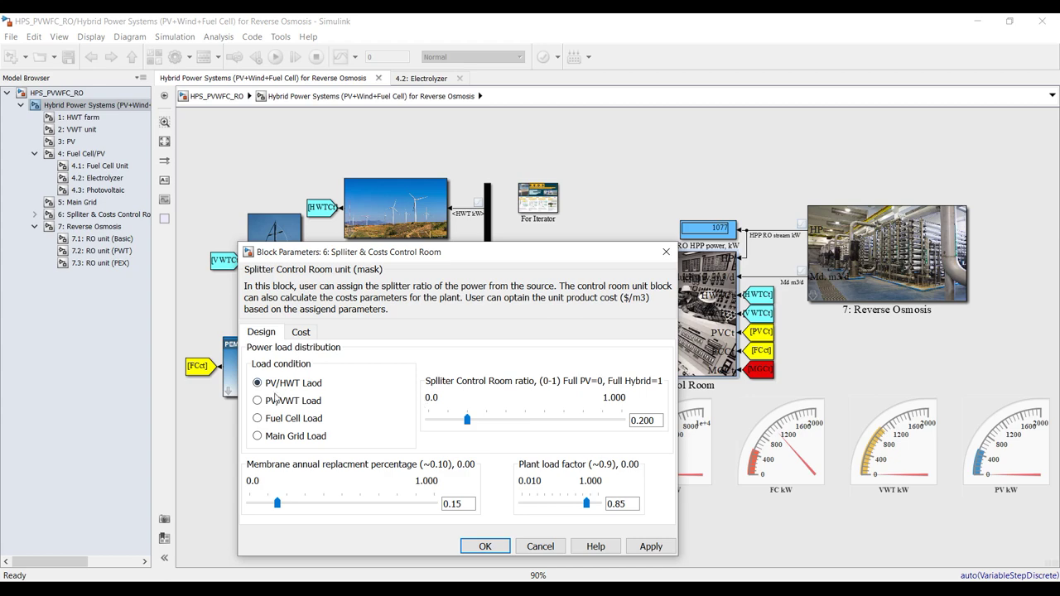
pyautogui.click(650, 547)
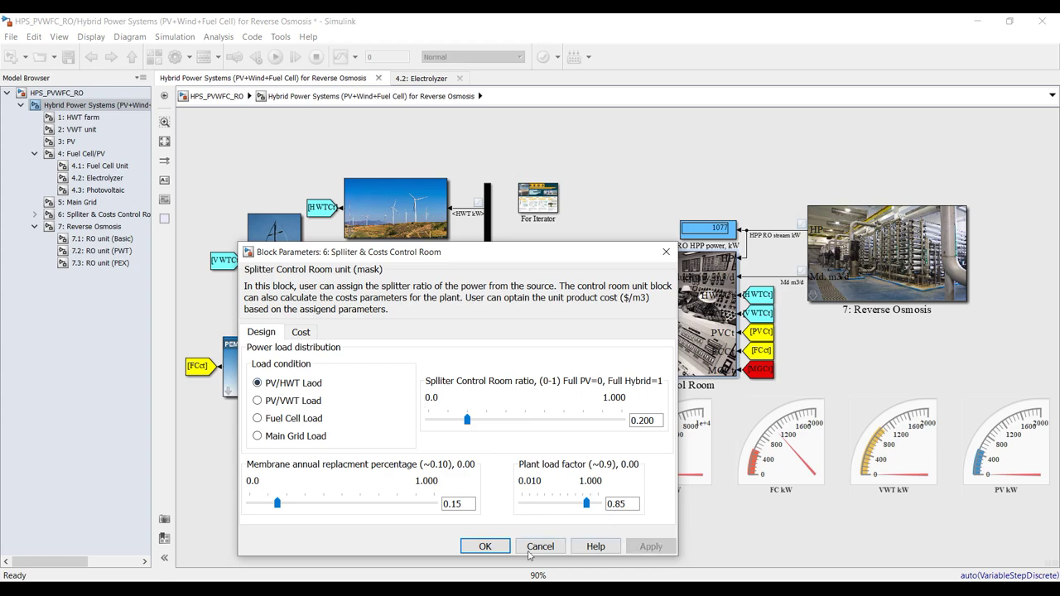
pyautogui.click(486, 546)
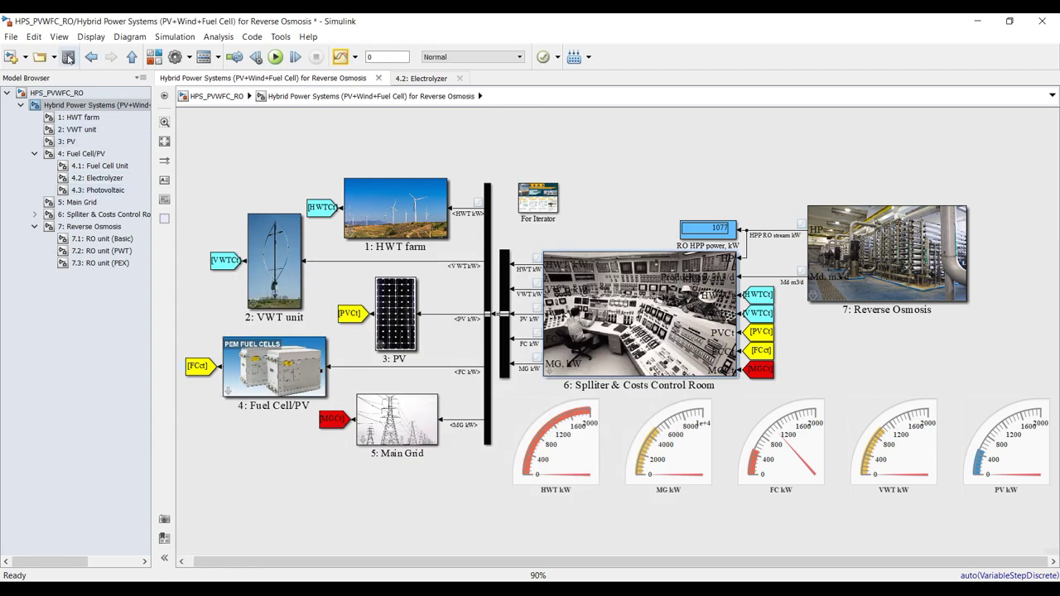
# Step: Save the model and run the simulation, checking the PV kW gauge
pyautogui.click(69, 57)
pyautogui.click(276, 57)
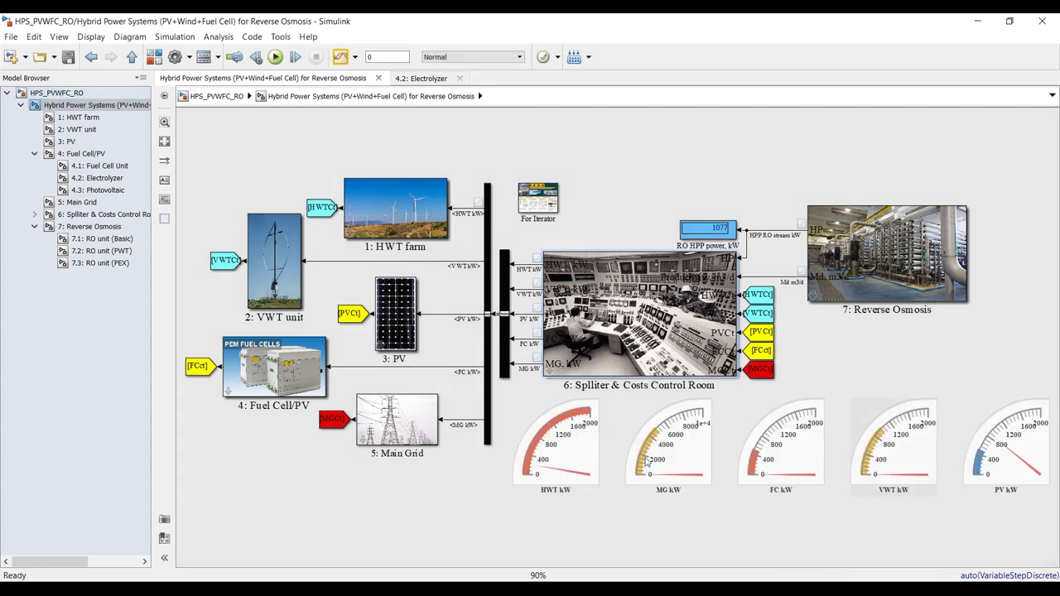
pyautogui.click(1035, 462)
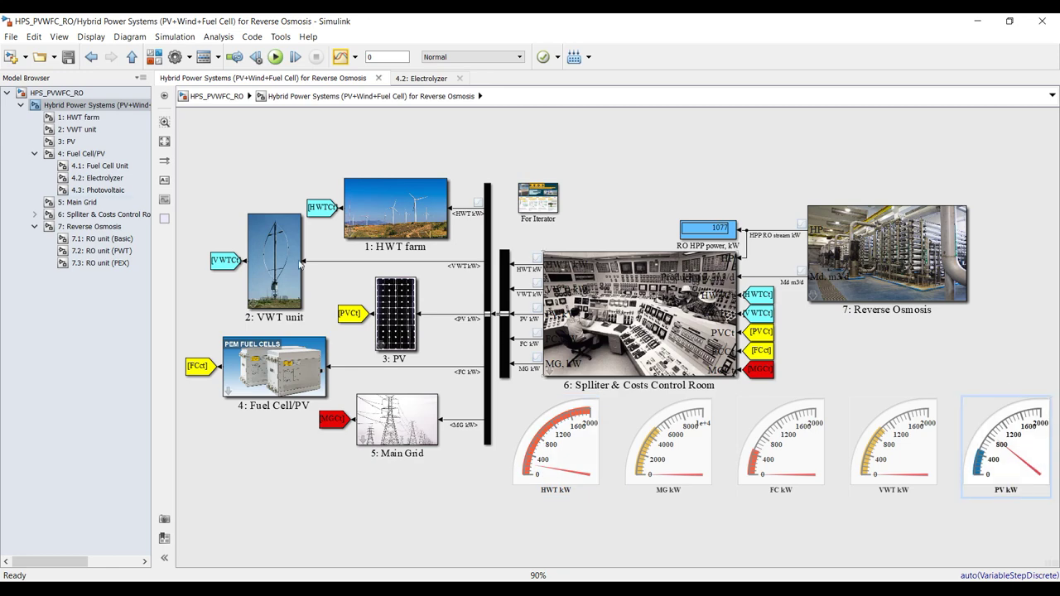
# Step: Examine the HWT farm model's outputs from air mass flow rate and rotor swept area through wind power and power coefficient
pyautogui.click(78, 117)
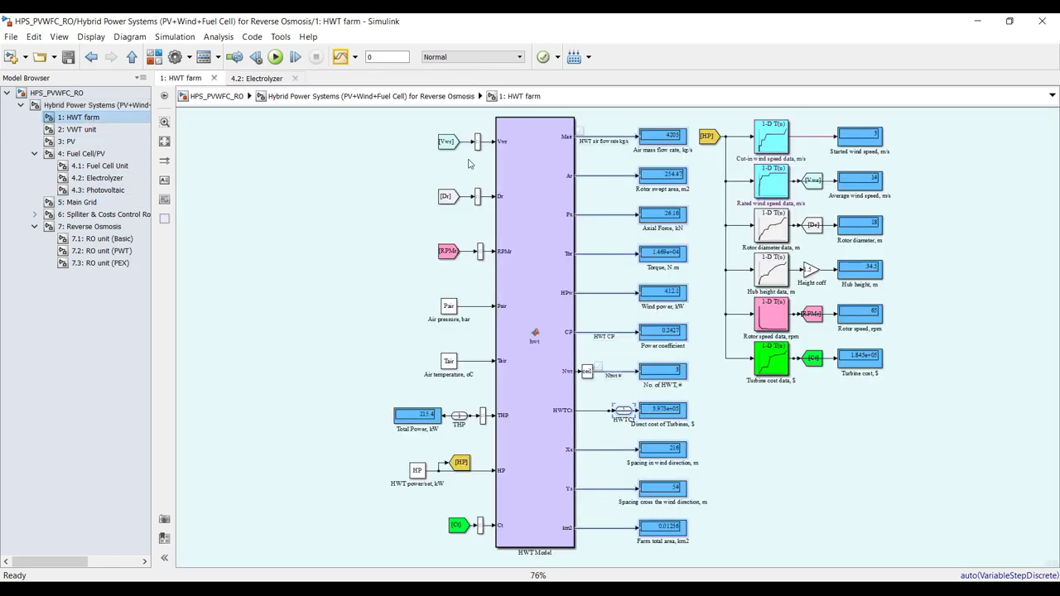
pyautogui.scroll(5, 689, 172)
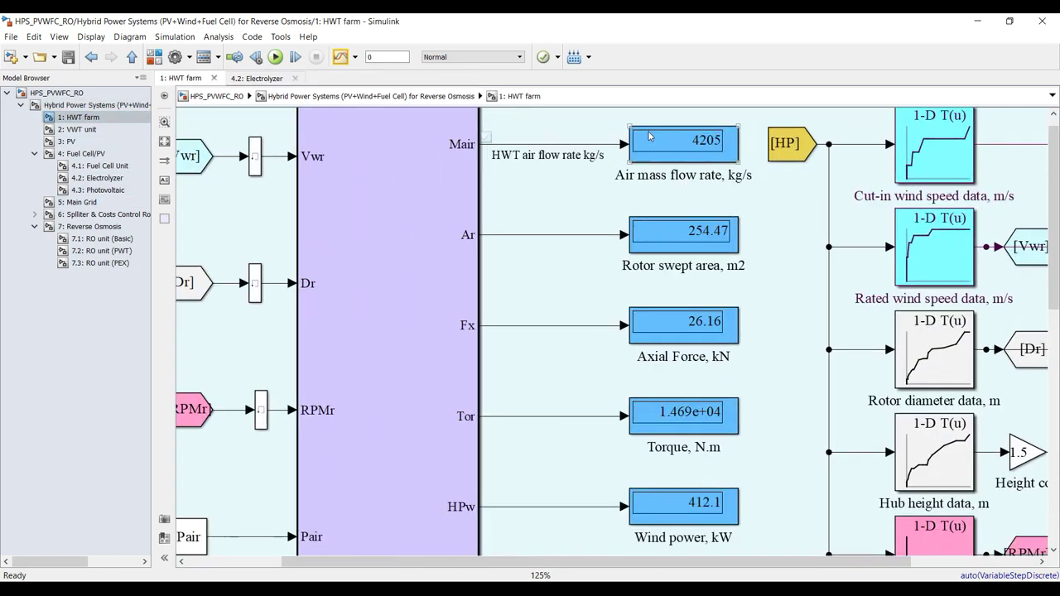
pyautogui.scroll(-1, 674, 277)
pyautogui.scroll(2, 675, 290)
pyautogui.scroll(-3, 676, 315)
pyautogui.scroll(3, 646, 331)
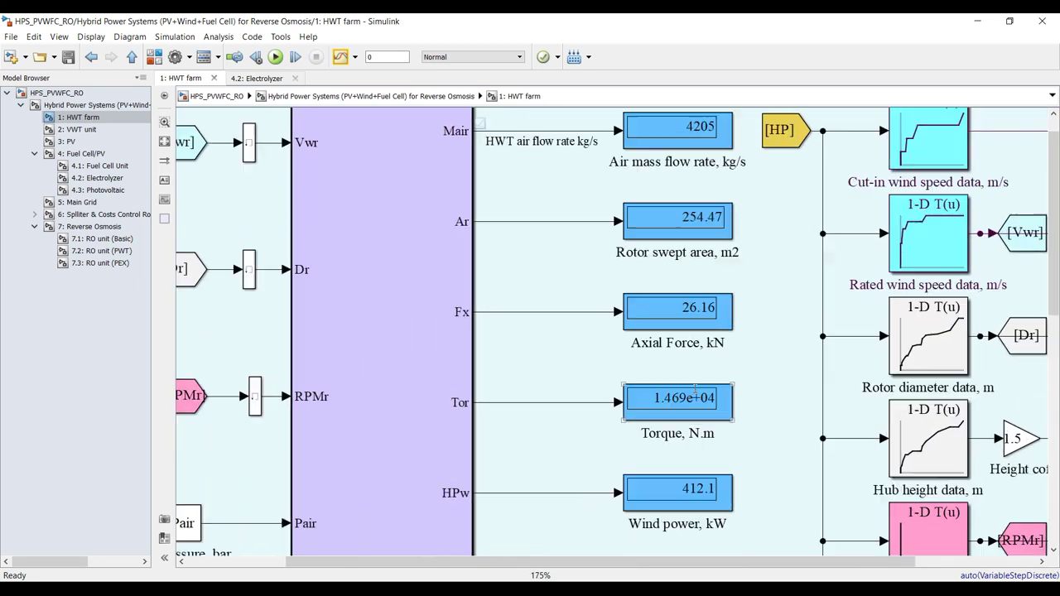
pyautogui.scroll(-3, 617, 373)
pyautogui.scroll(3, 607, 446)
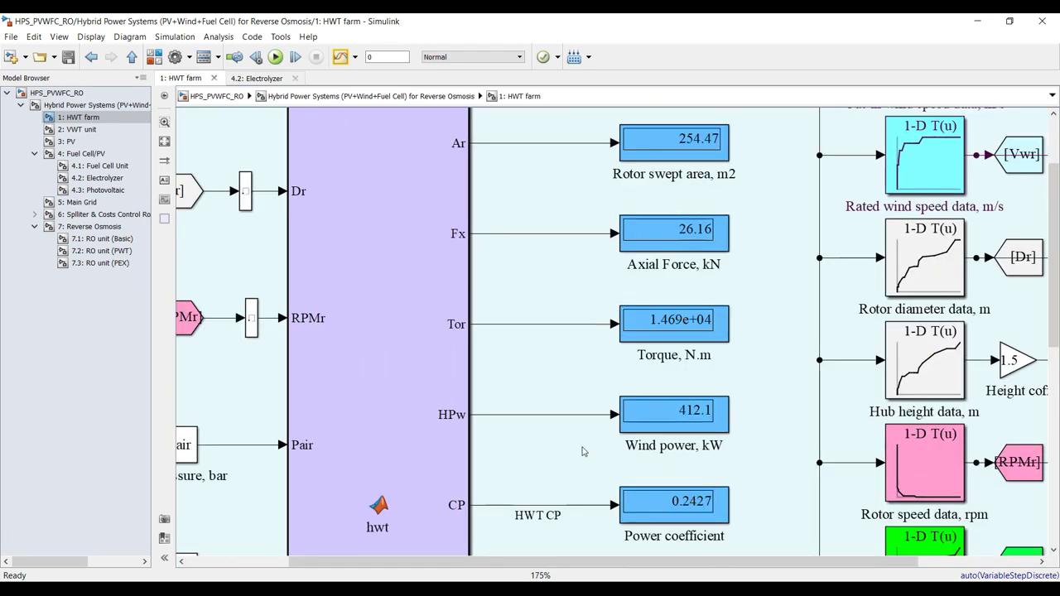
pyautogui.scroll(-3, 593, 428)
pyautogui.scroll(5, 646, 422)
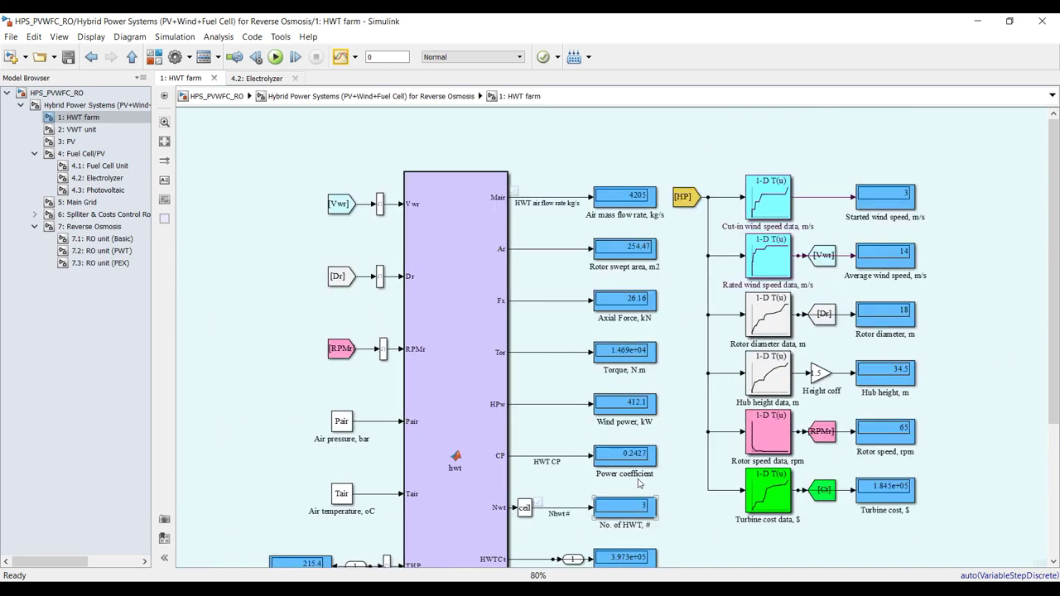
# Step: Examine the HWT farm's turbine count, direct turbine cost, and the started and average wind speed displays
pyautogui.moveTo(737, 380); pyautogui.dragTo(487, 469)
pyautogui.scroll(-3, 427, 359)
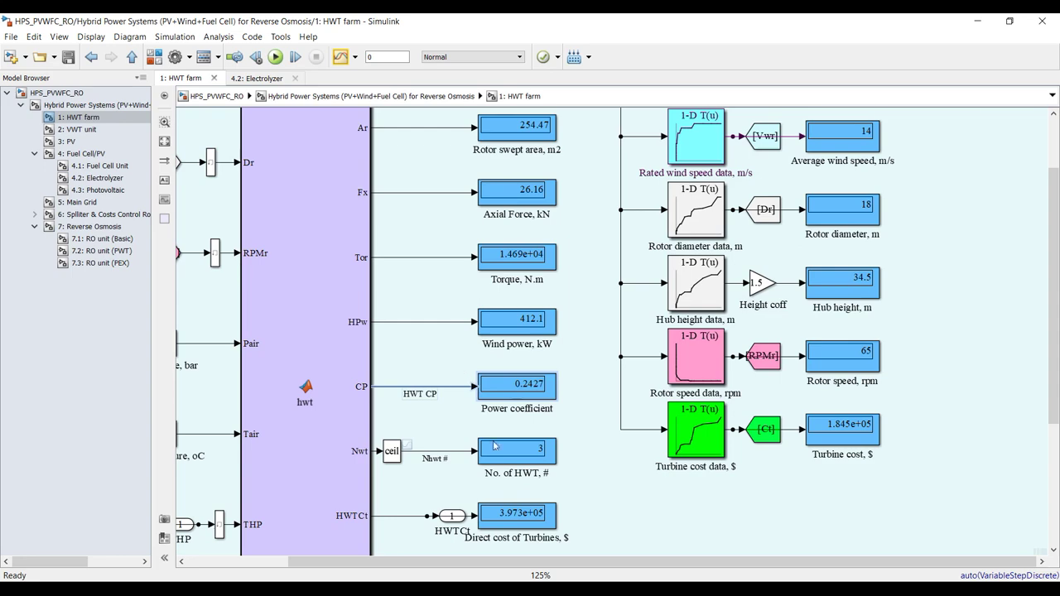
pyautogui.scroll(2, 522, 494)
pyautogui.moveTo(614, 402); pyautogui.dragTo(433, 478)
pyautogui.scroll(-1, 439, 453)
pyautogui.scroll(-1, 404, 528)
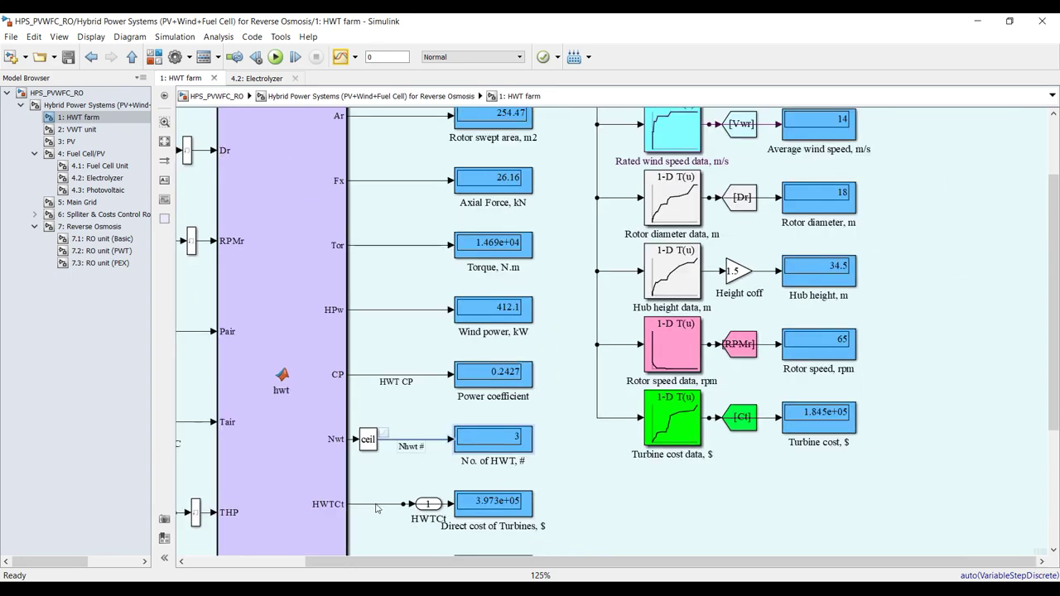
pyautogui.scroll(-2, 919, 132)
pyautogui.scroll(3, 889, 159)
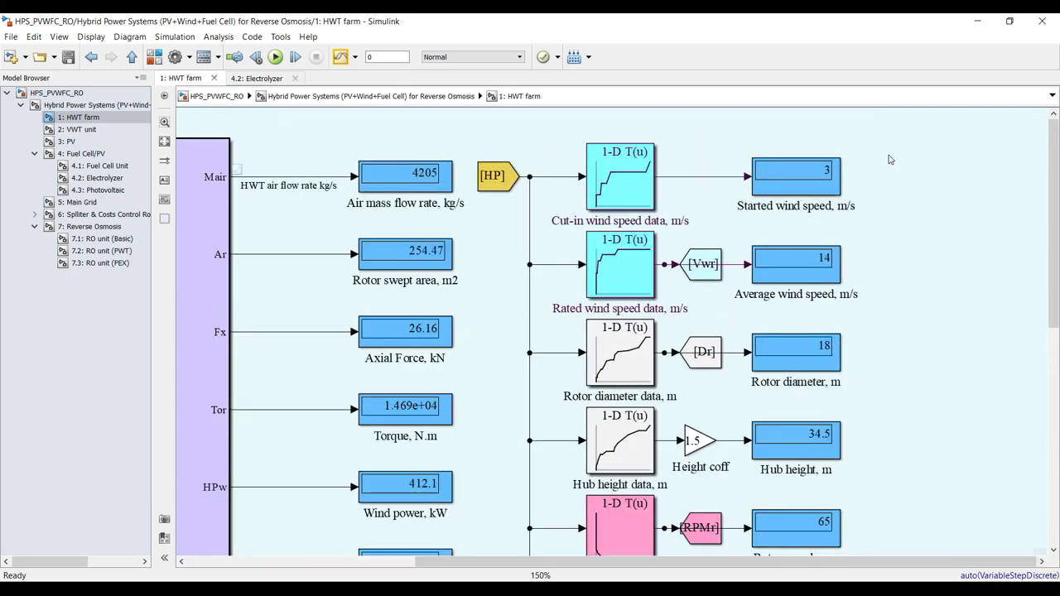
pyautogui.click(762, 177)
pyautogui.moveTo(1056, 313)
pyautogui.mouseDown()
pyautogui.moveTo(1032, 479)
pyautogui.moveTo(1052, 306)
pyautogui.mouseUp()
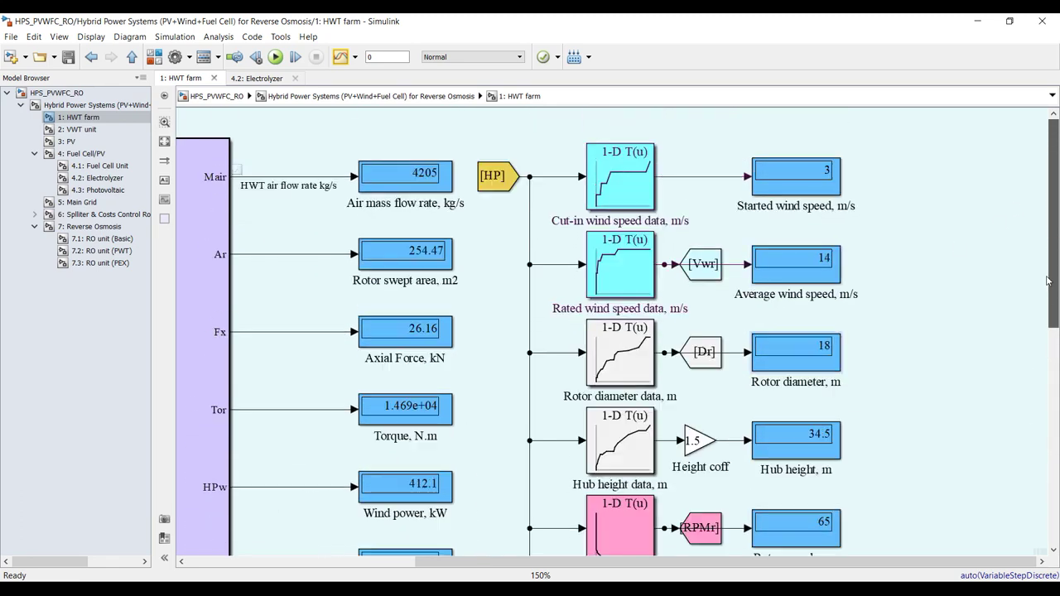
# Step: Examine the PV subsystem's results for number of modules, cell and system areas, battery storage and total costs
pyautogui.click(82, 143)
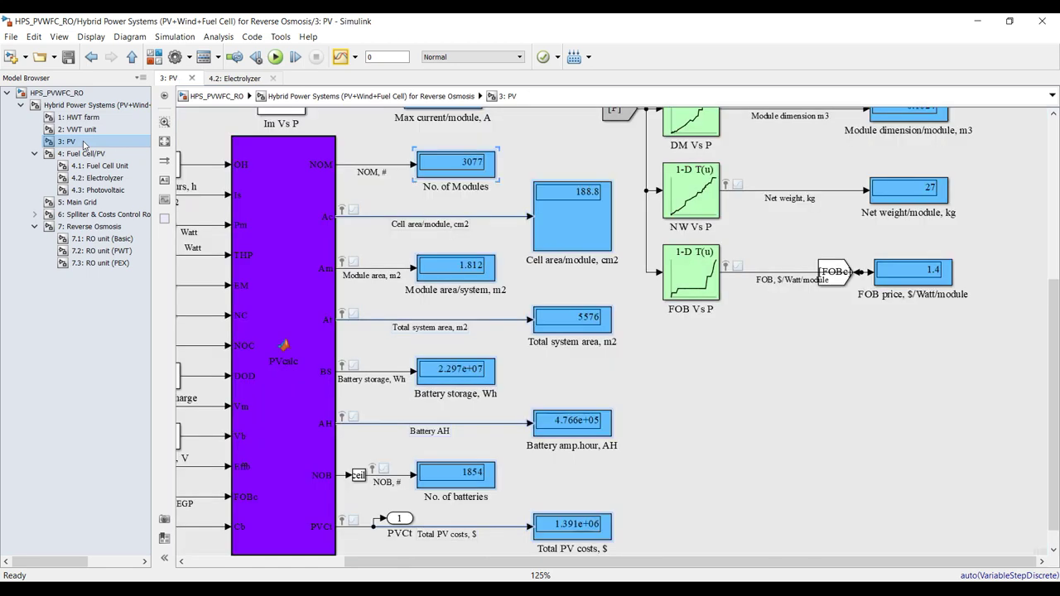
pyautogui.moveTo(538, 146); pyautogui.dragTo(357, 182)
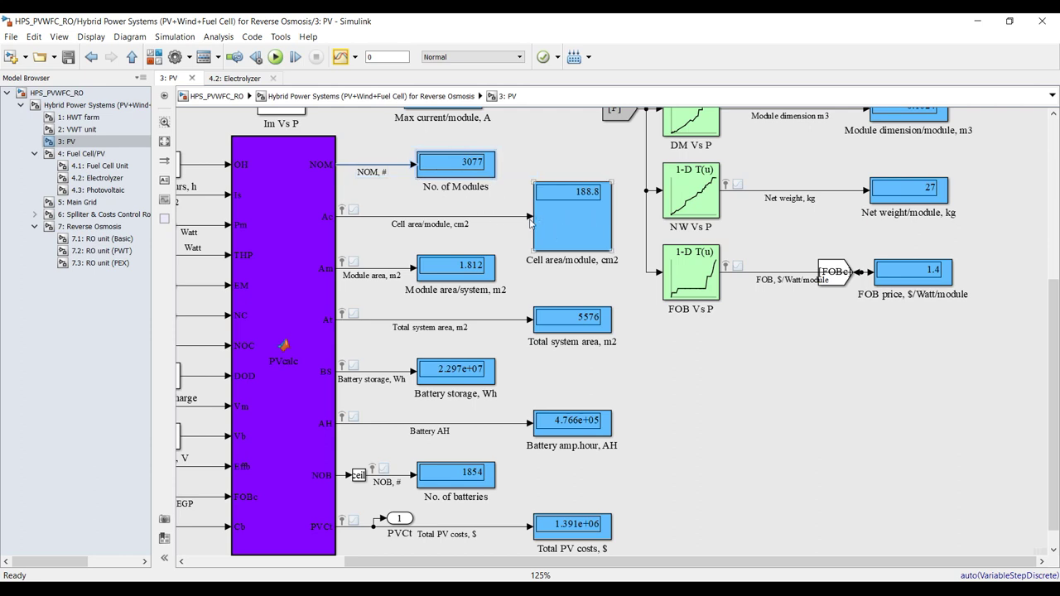
pyautogui.scroll(2, 447, 249)
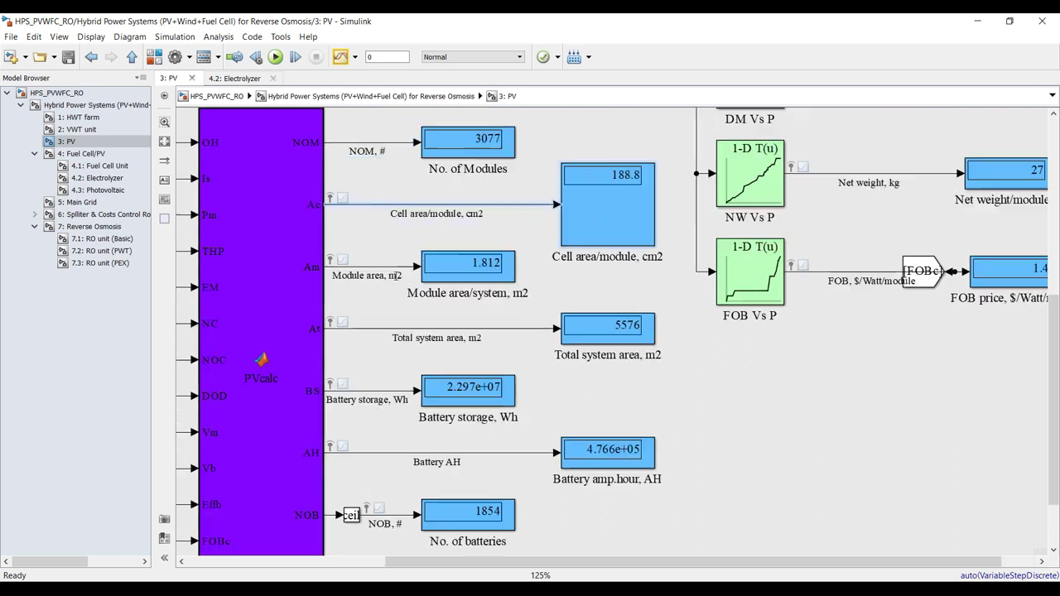
pyautogui.moveTo(736, 323); pyautogui.dragTo(543, 357)
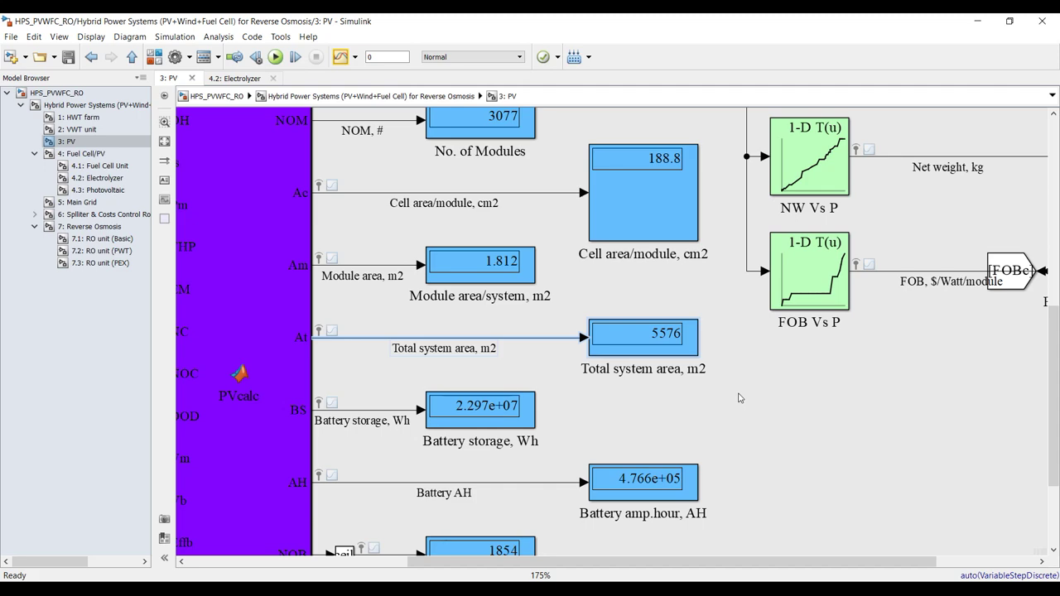
pyautogui.scroll(-3, 618, 411)
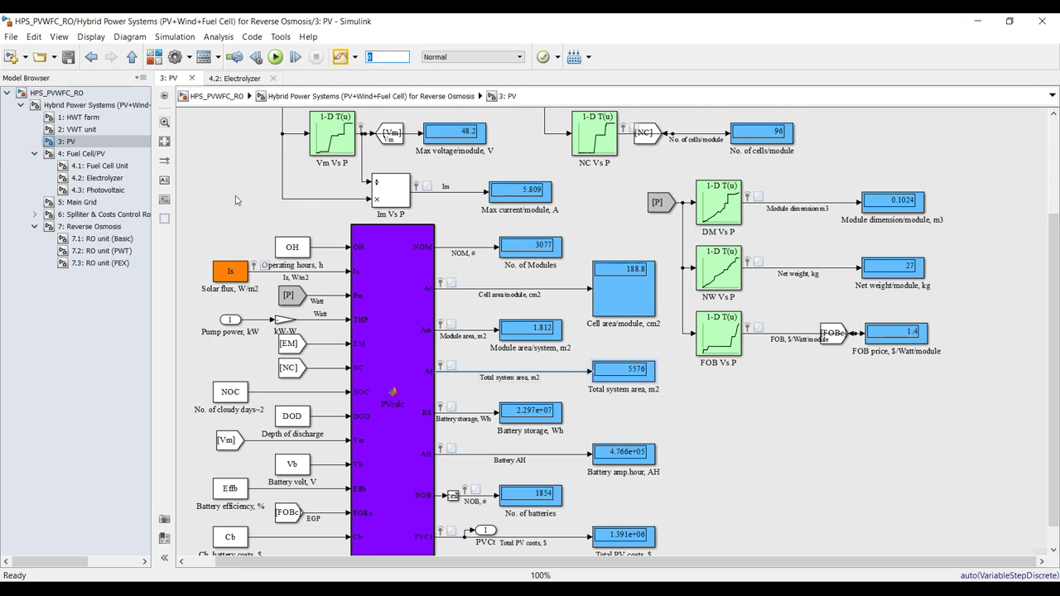
# Step: Set the simulation stop time to inf at the hybrid power system level and save the model
pyautogui.click(99, 105)
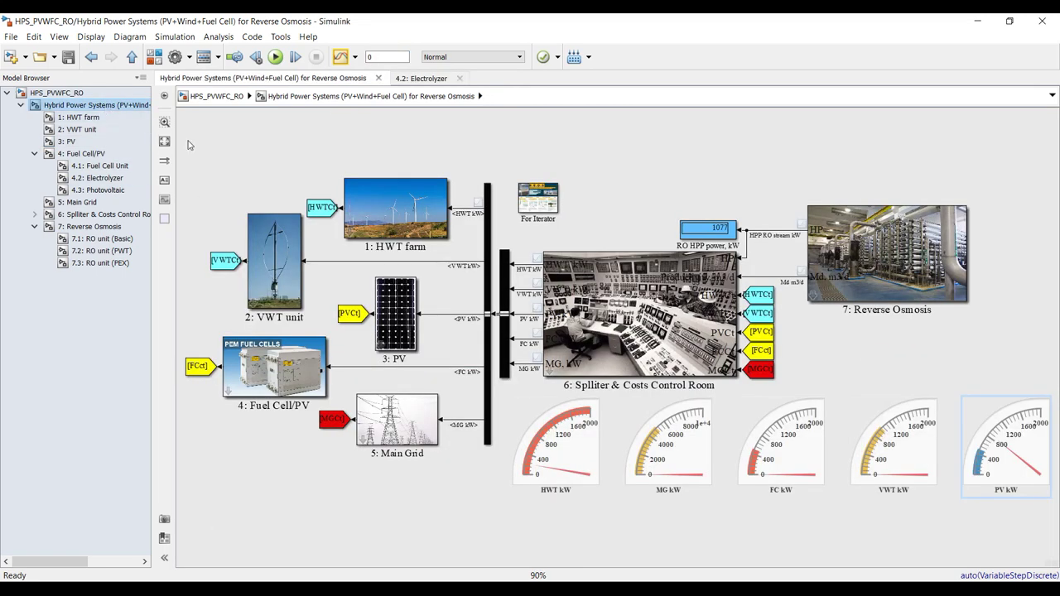
pyautogui.click(377, 56)
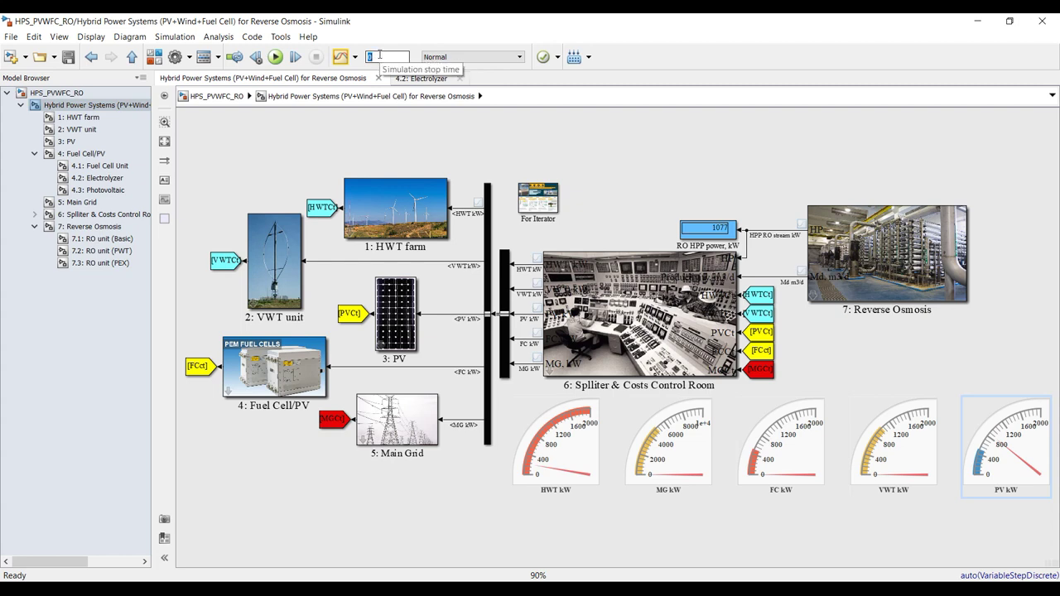
pyautogui.write('inf')
pyautogui.press('Return')
pyautogui.click(70, 60)
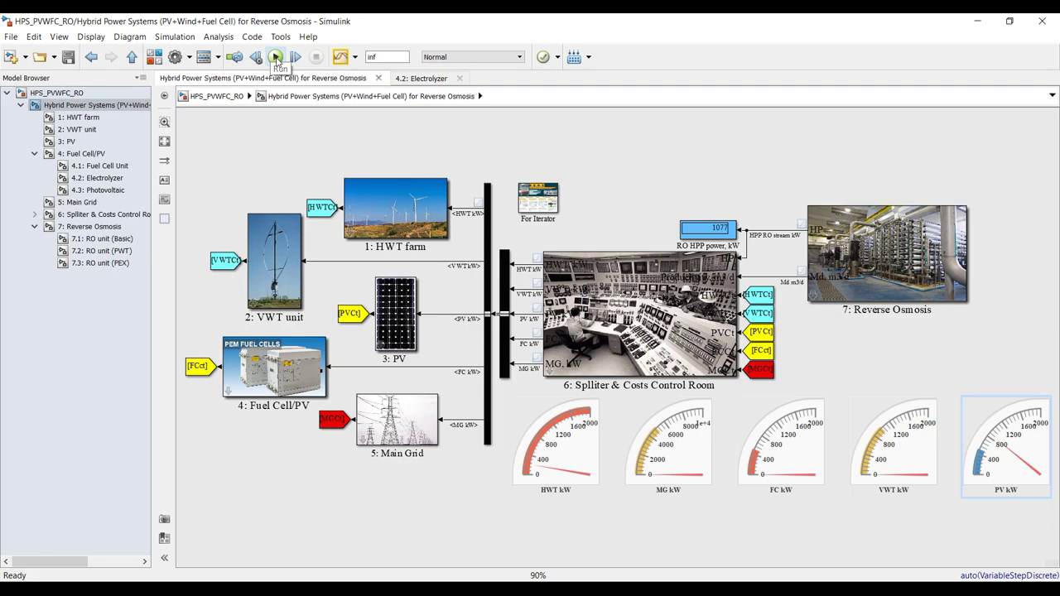
# Step: Open the parameters of the Reverse Osmosis and Splitter & Costs Control Room blocks and place the dialogs side by side
pyautogui.doubleClick(848, 258)
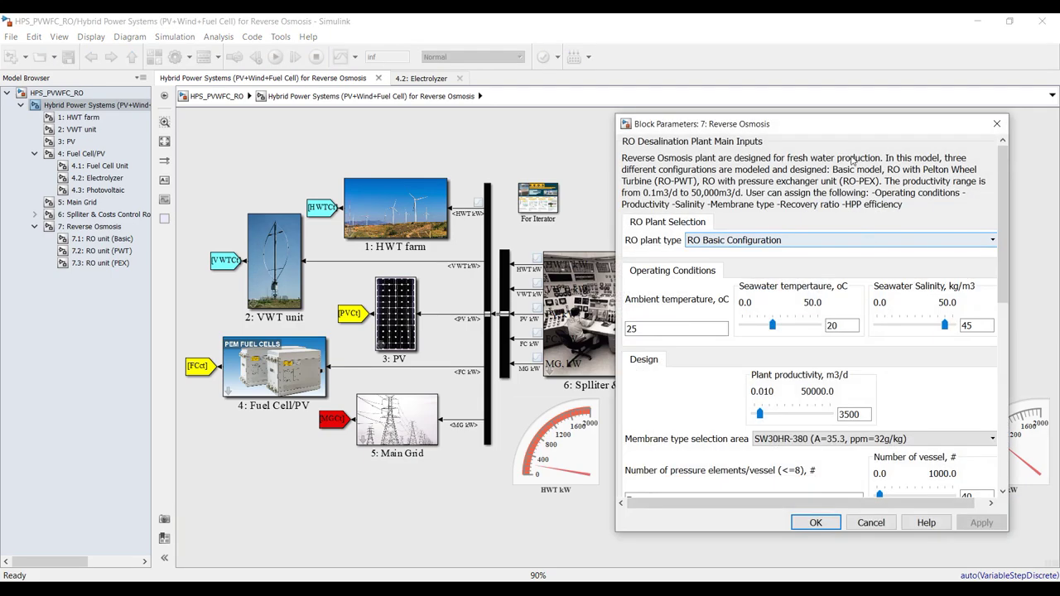
pyautogui.moveTo(859, 130); pyautogui.dragTo(273, 175)
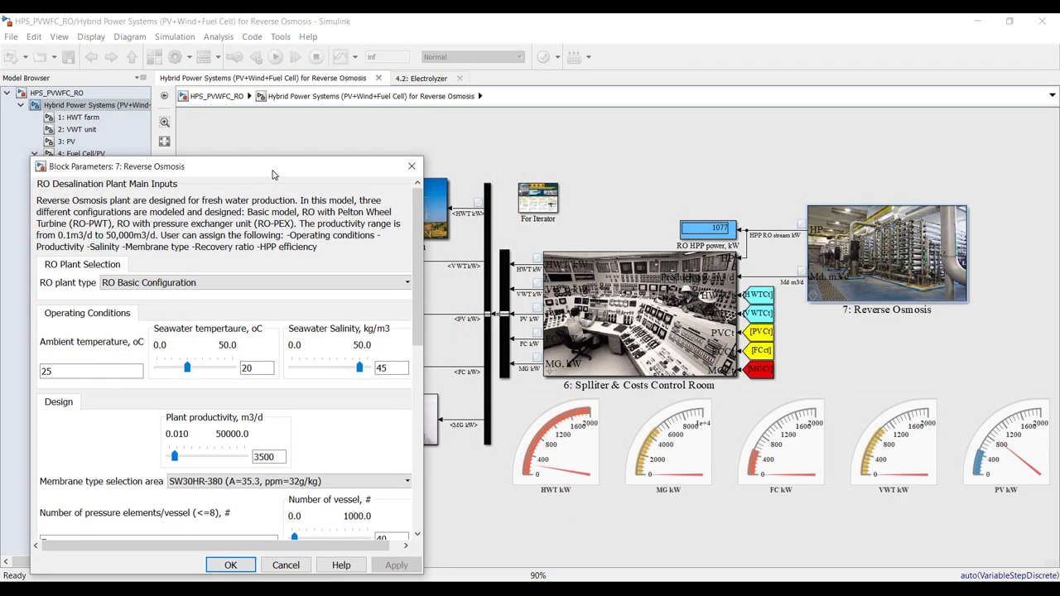
pyautogui.press('Escape')
pyautogui.doubleClick(578, 274)
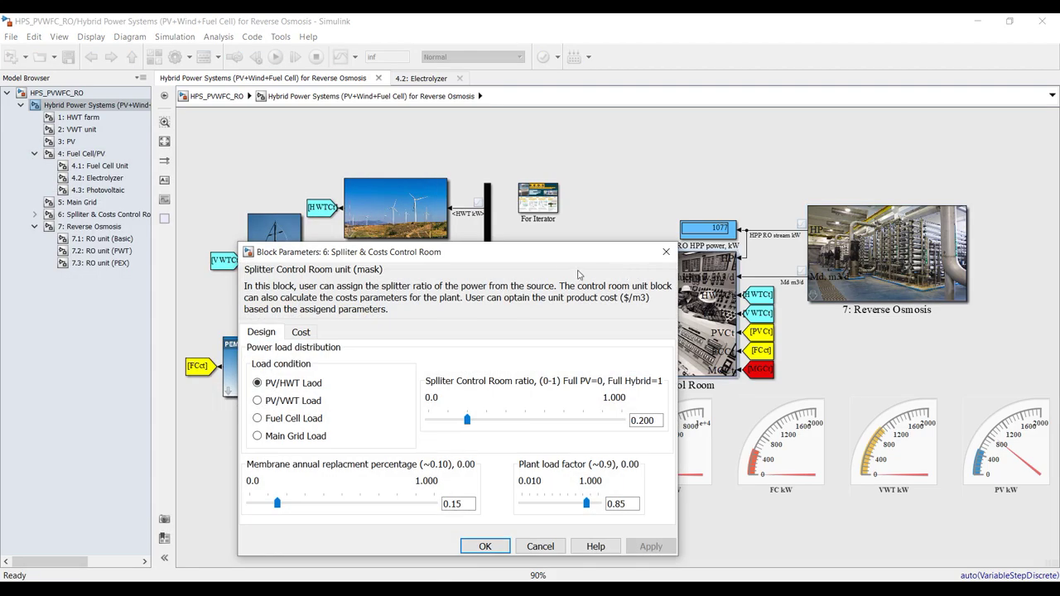
pyautogui.moveTo(553, 262); pyautogui.dragTo(829, 165)
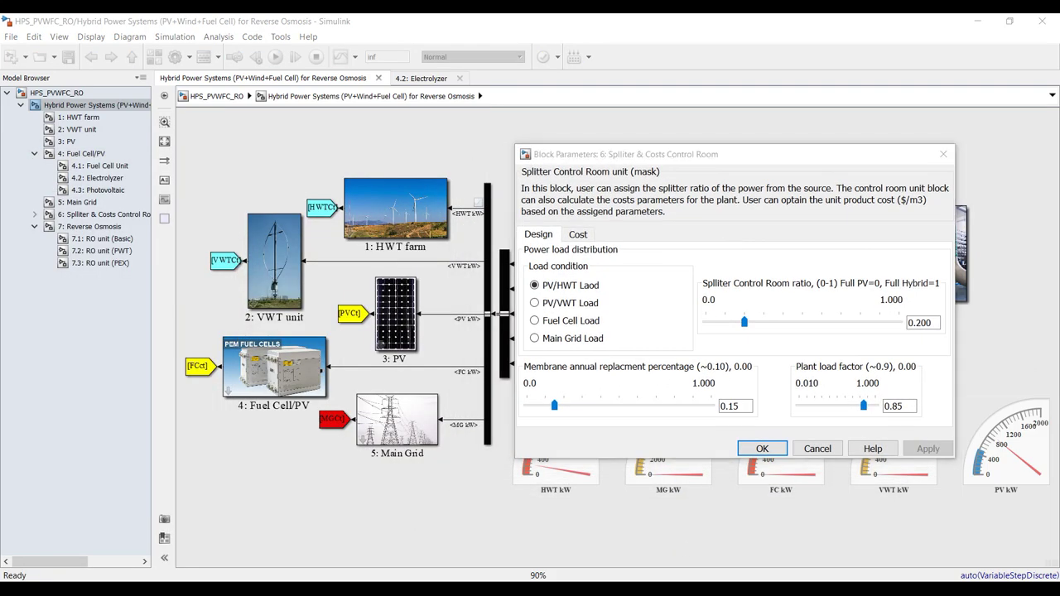
# Step: Close the HPS_PVWFC_RO_vd model without saving its changes
pyautogui.moveTo(719, 546)
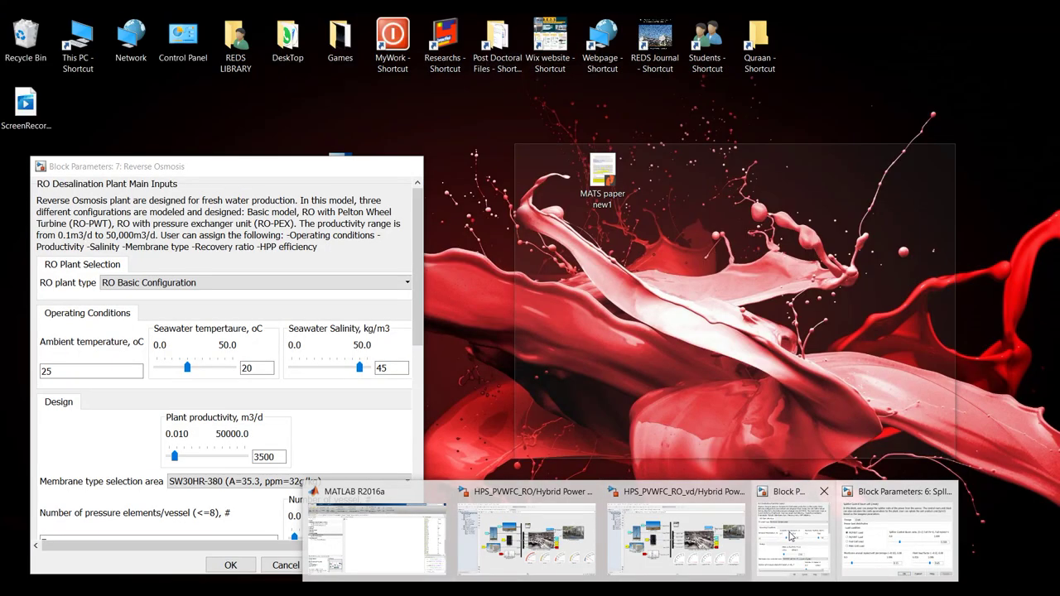
pyautogui.click(787, 539)
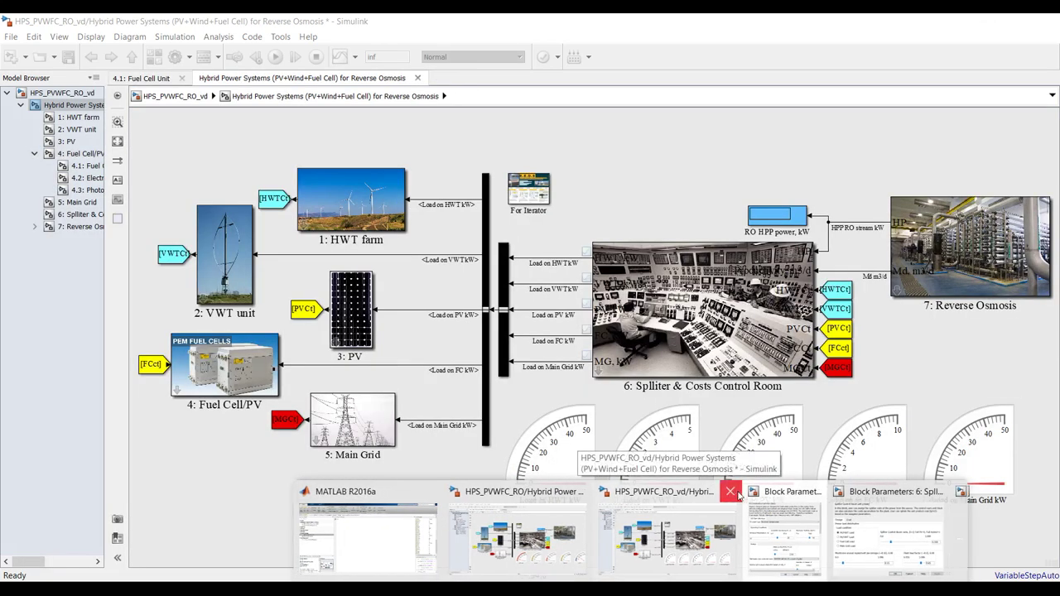
pyautogui.moveTo(745, 514)
pyautogui.click(969, 522)
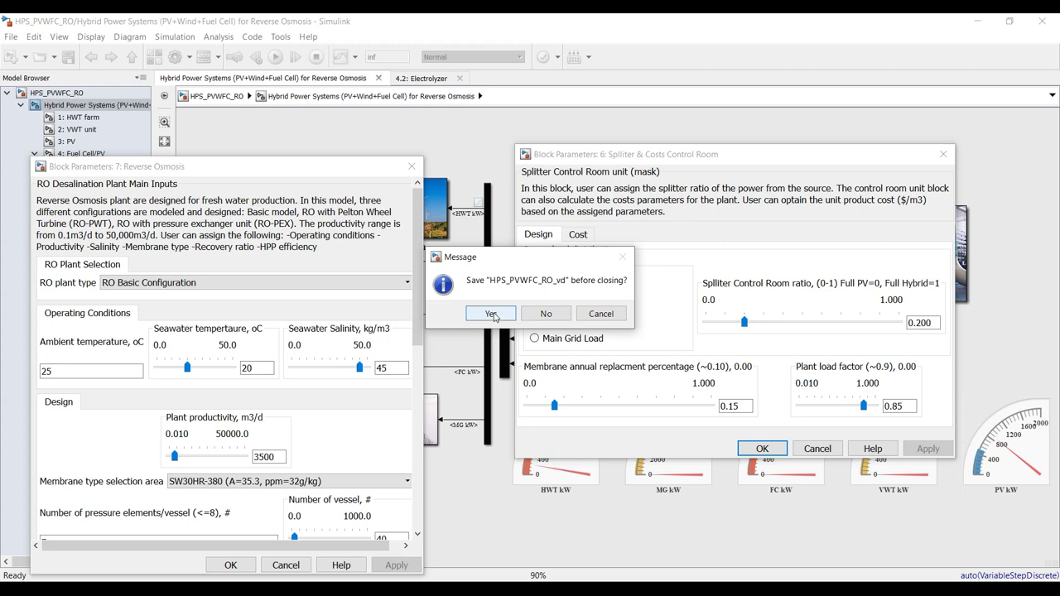
pyautogui.click(548, 316)
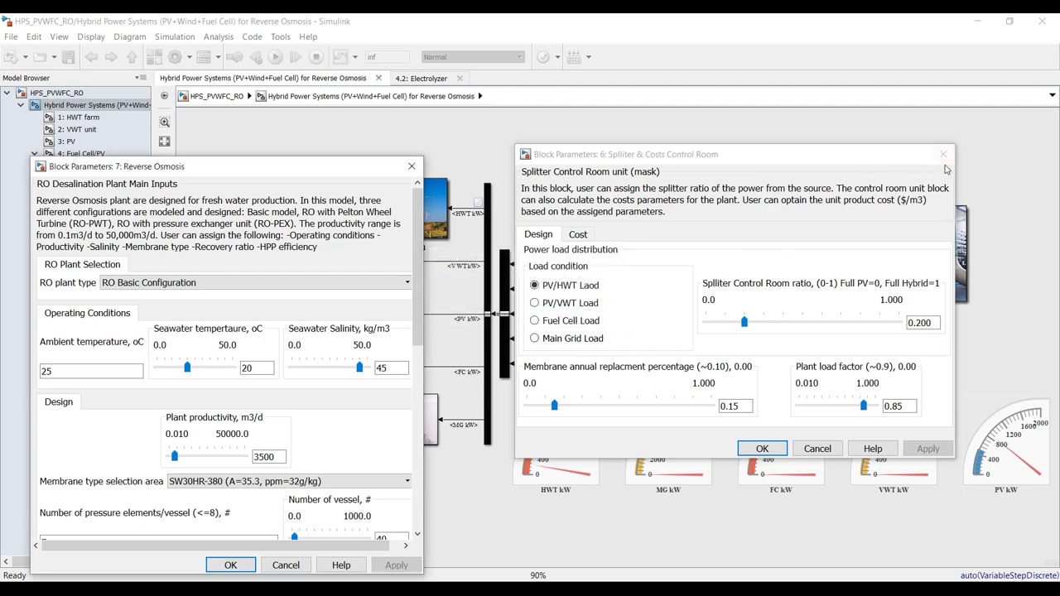
# Step: Move both block parameter dialogs higher on the screen and start the HPS_PVWFC_RO simulation
pyautogui.moveTo(352, 171); pyautogui.dragTo(352, 142)
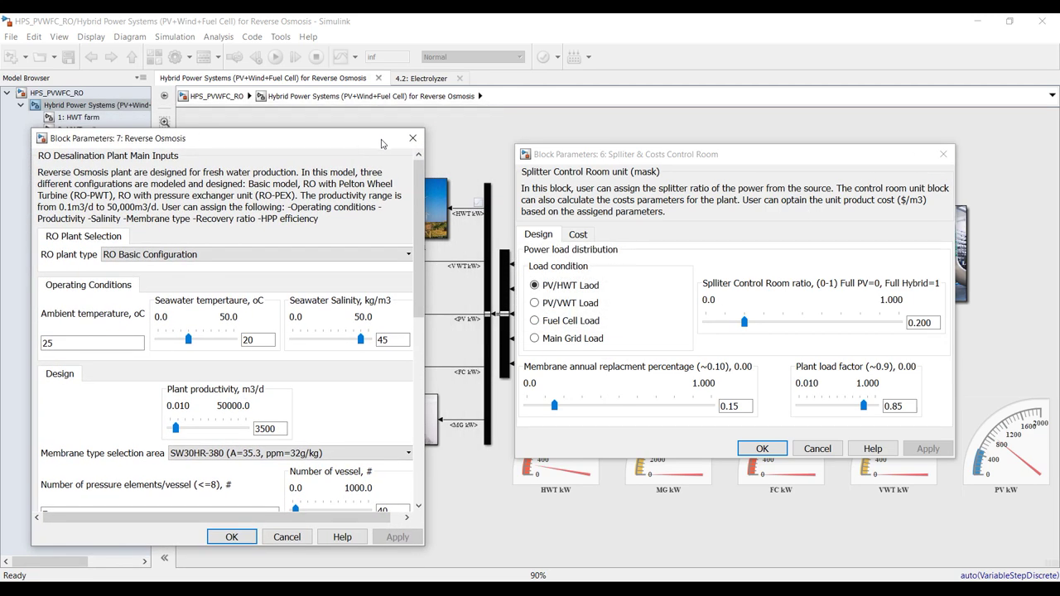
pyautogui.moveTo(688, 158); pyautogui.dragTo(652, 125)
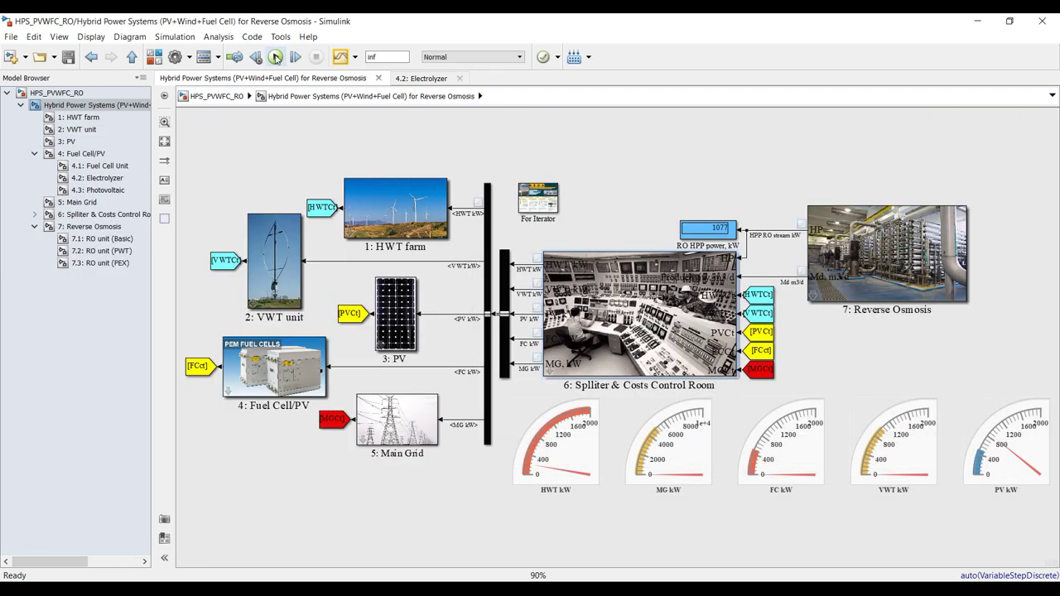
pyautogui.click(275, 56)
pyautogui.moveTo(630, 593)
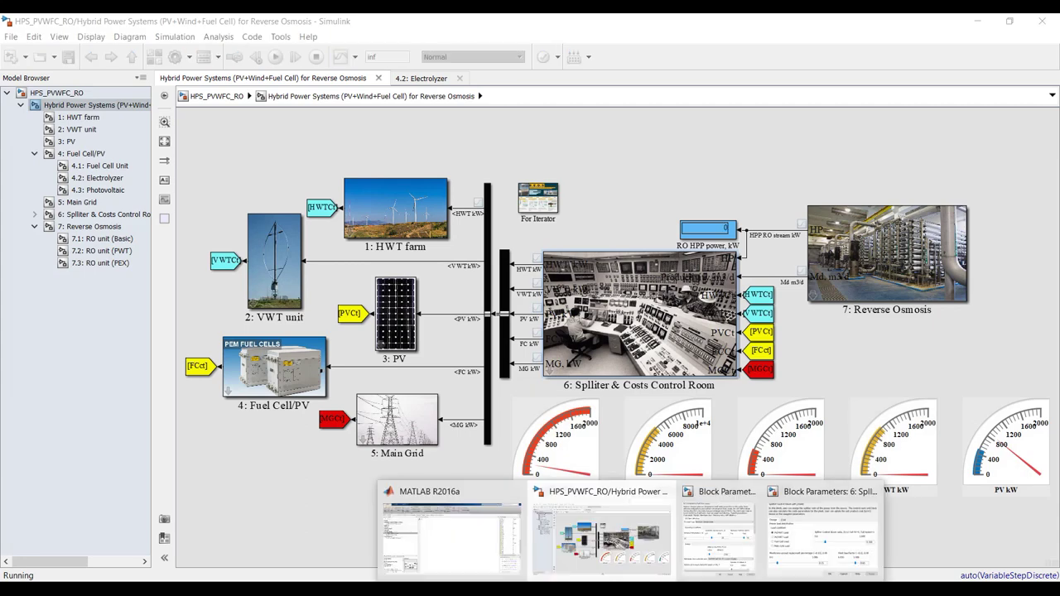
# Step: Bring up both block parameter dialogs and raise the plant productivity of the Reverse Osmosis block during the running simulation
pyautogui.click(729, 552)
pyautogui.click(829, 539)
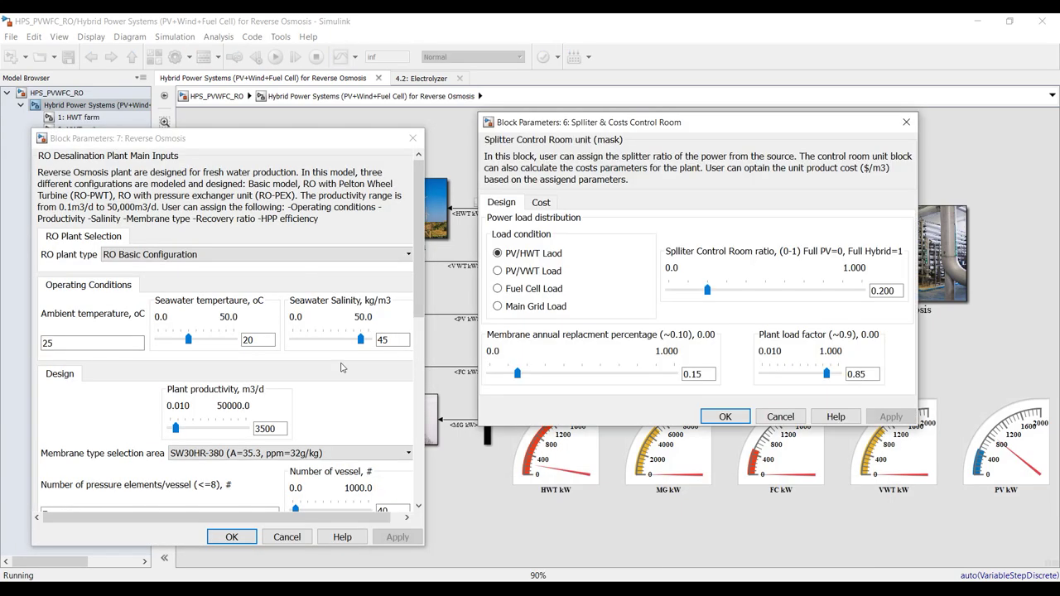
pyautogui.click(176, 429)
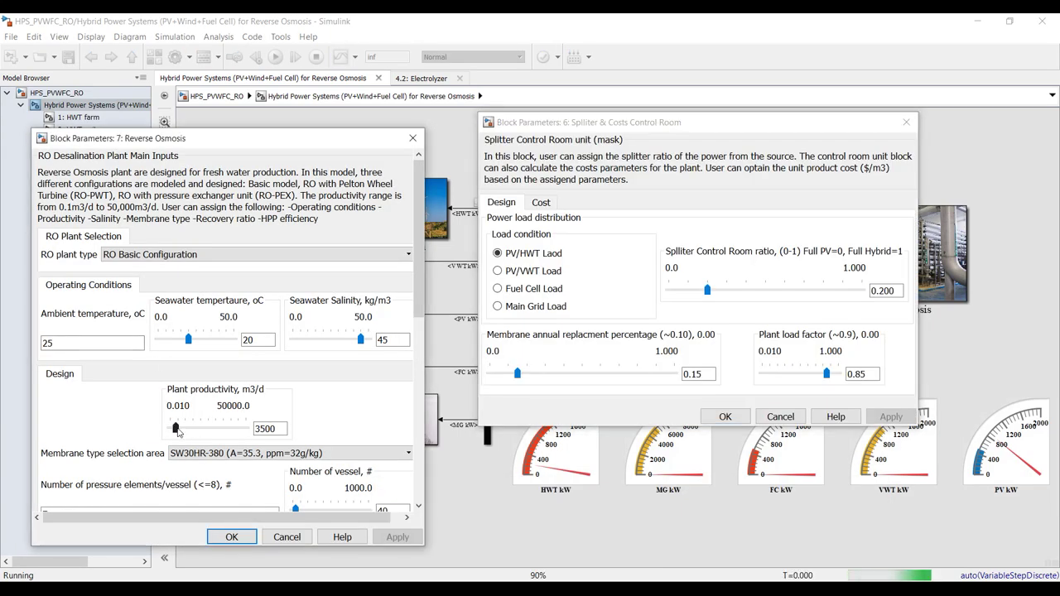
pyautogui.moveTo(176, 429); pyautogui.dragTo(178, 429)
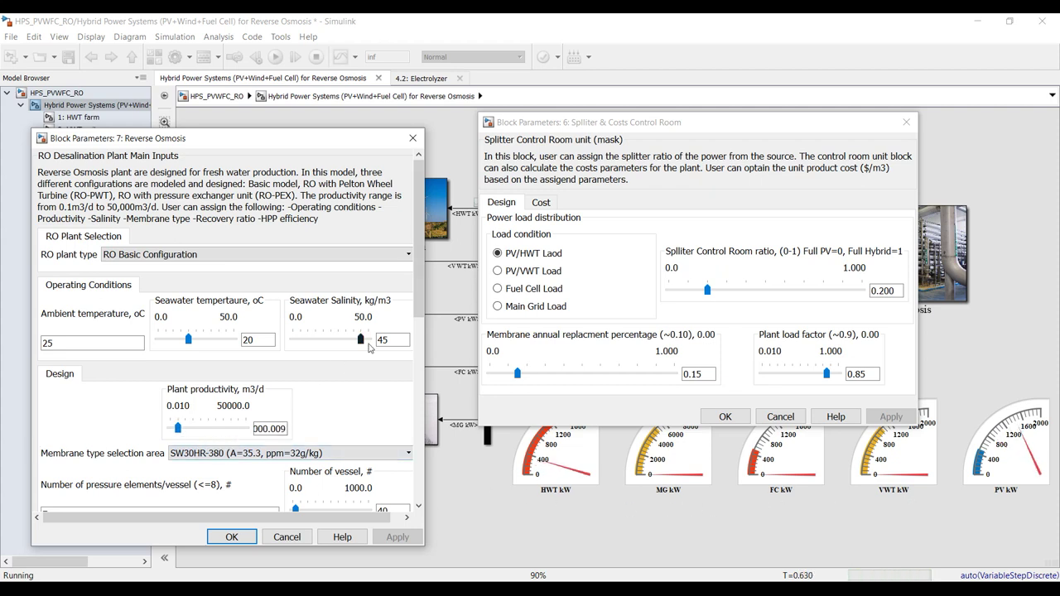
pyautogui.scroll(-3, 381, 365)
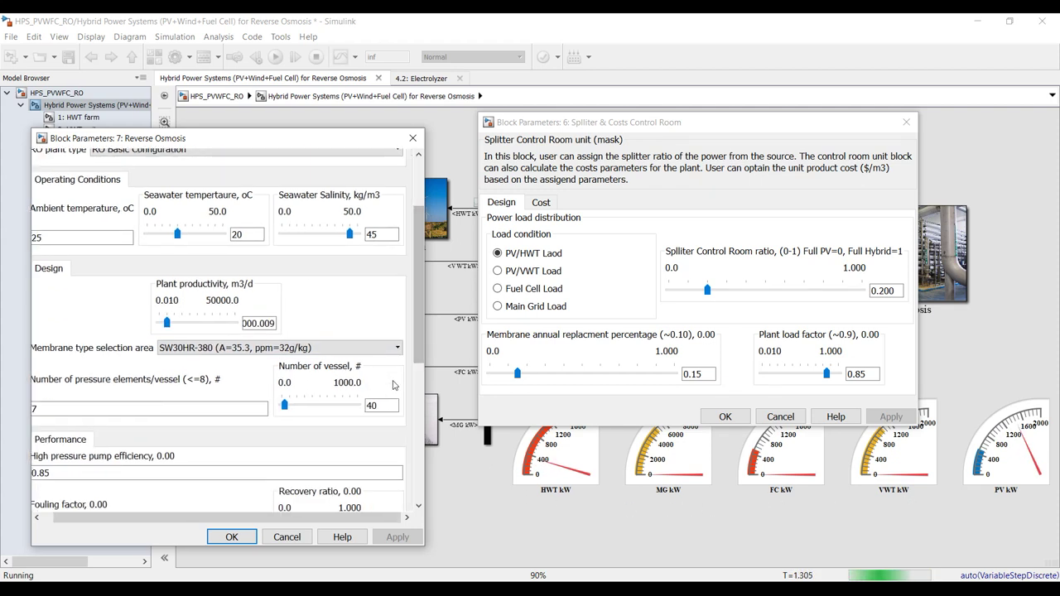
pyautogui.moveTo(167, 325); pyautogui.dragTo(170, 324)
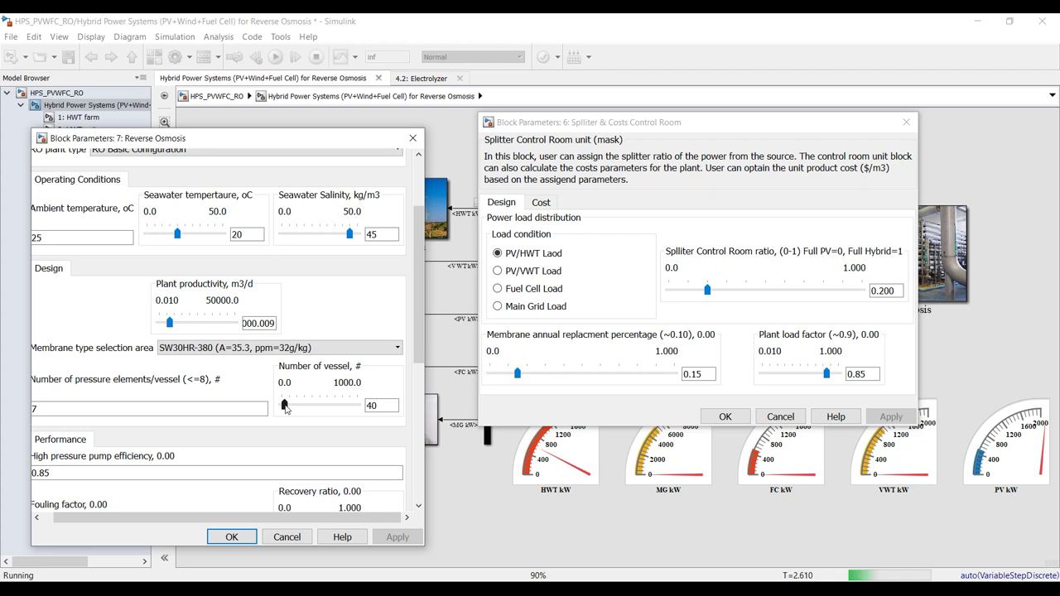
# Step: Increase the number of vessels in the Reverse Osmosis block to 160 while the simulation runs
pyautogui.press('Right')
pyautogui.press('Right')
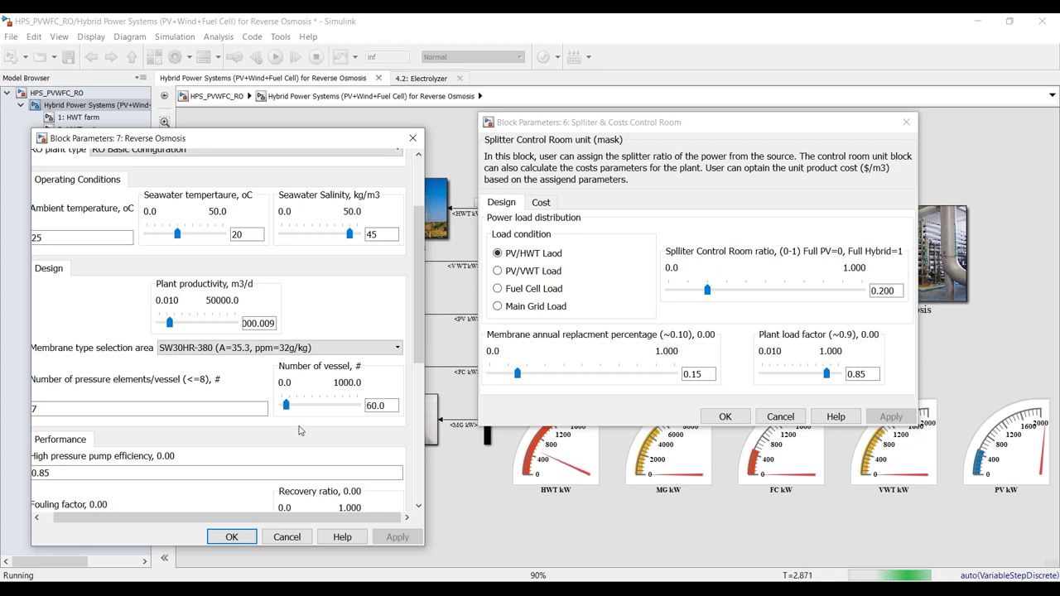
pyautogui.press('Right')
pyautogui.press('Right')
pyautogui.press('Right')
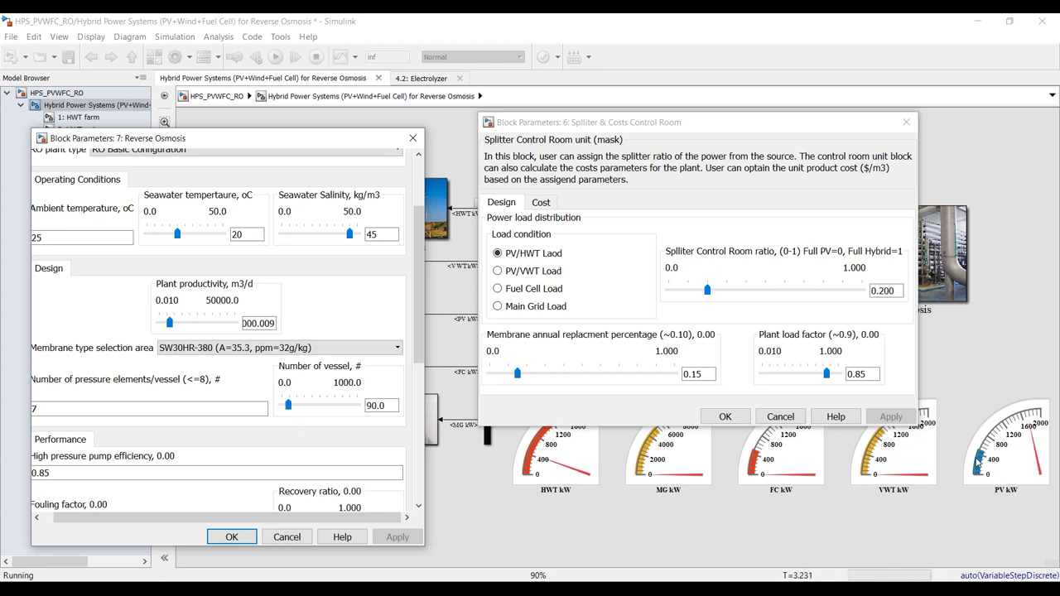
pyautogui.press('Right')
pyautogui.press('Right')
pyautogui.press('Right')
pyautogui.press('Right')
pyautogui.press('Right')
pyautogui.press('Right')
# Step: Raise the Splitter Control Room ratio gradually to 0.880 while the simulation runs
pyautogui.click(708, 291)
pyautogui.press('Right')
pyautogui.press('Right')
pyautogui.press('Right')
pyautogui.press('Right')
pyautogui.press('Right')
pyautogui.press('Right')
pyautogui.press('Right')
pyautogui.press('Right')
pyautogui.press('Right')
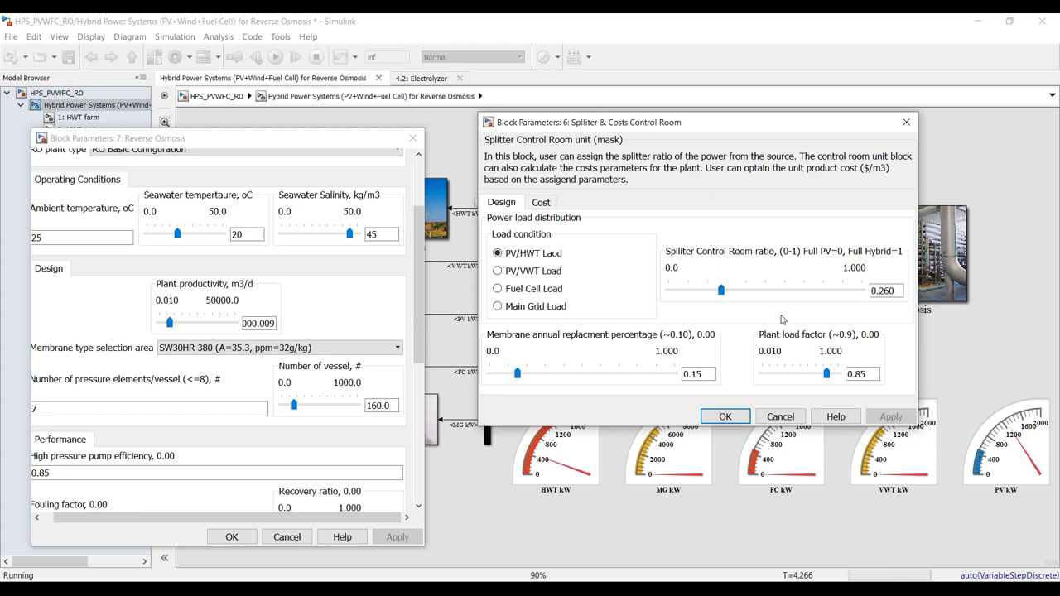
pyautogui.press('Right')
pyautogui.press('Right')
pyautogui.press('Right')
pyautogui.press('Right')
pyautogui.press('Right')
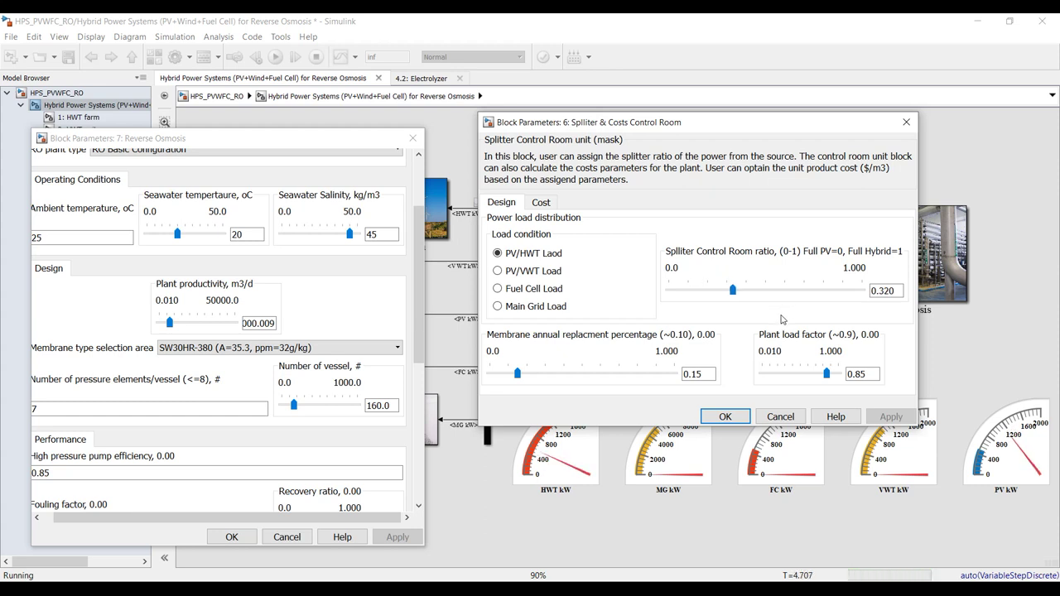
pyautogui.press('Right')
pyautogui.press('Right')
pyautogui.press('Right')
pyautogui.press('Right')
pyautogui.press('Right')
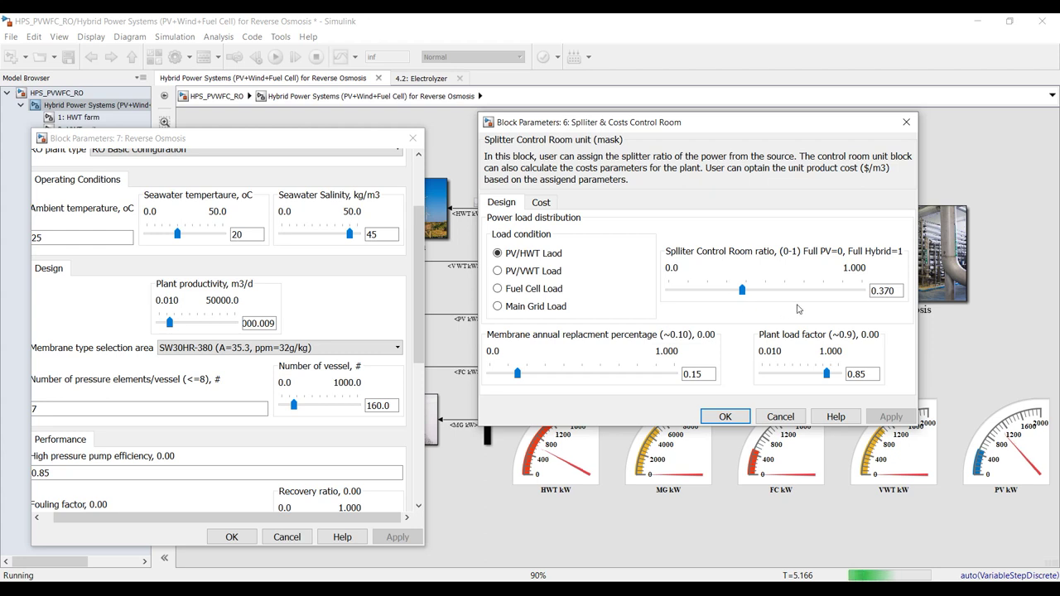
pyautogui.press('Right')
pyautogui.press('Right')
pyautogui.press('Right')
pyautogui.press('Right')
pyautogui.press('Right')
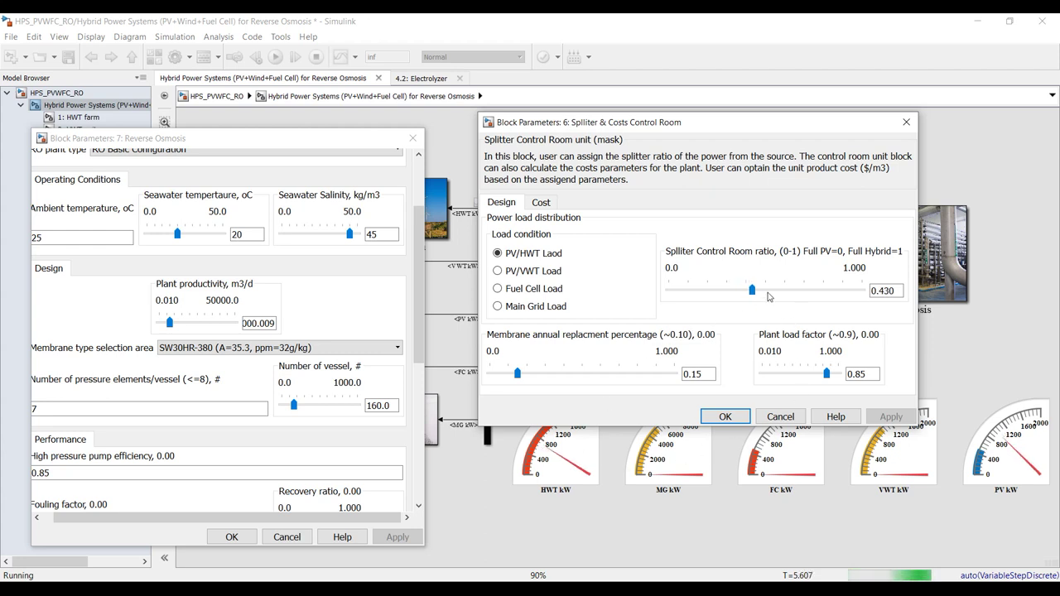
pyautogui.press('Right')
pyautogui.press('Right')
pyautogui.press('Right')
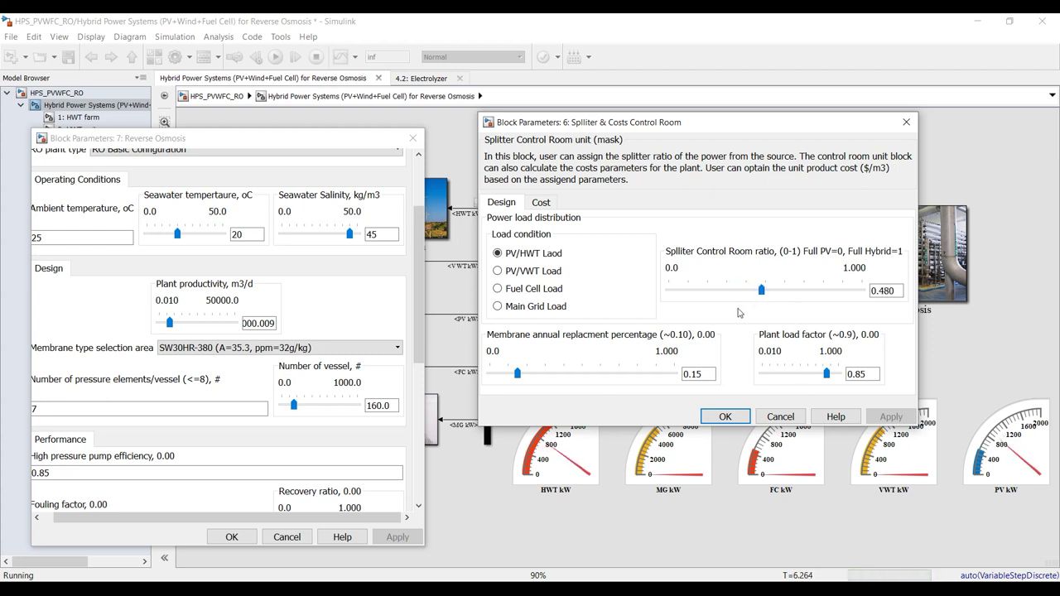
pyautogui.press('Right')
pyautogui.press('Right')
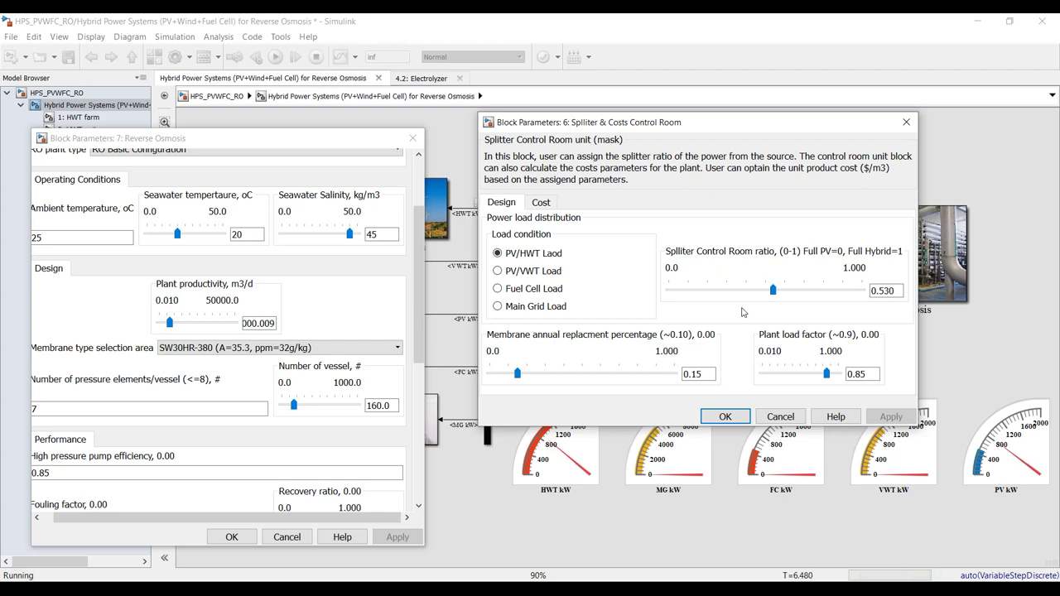
pyautogui.press('Right')
pyautogui.press('Right')
pyautogui.press('Right')
pyautogui.press('Right')
pyautogui.press('Right')
pyautogui.press('Right')
pyautogui.press('Right')
pyautogui.press('Right')
pyautogui.press('Right')
pyautogui.press('Right')
pyautogui.press('Right')
pyautogui.press('Right')
pyautogui.press('Right')
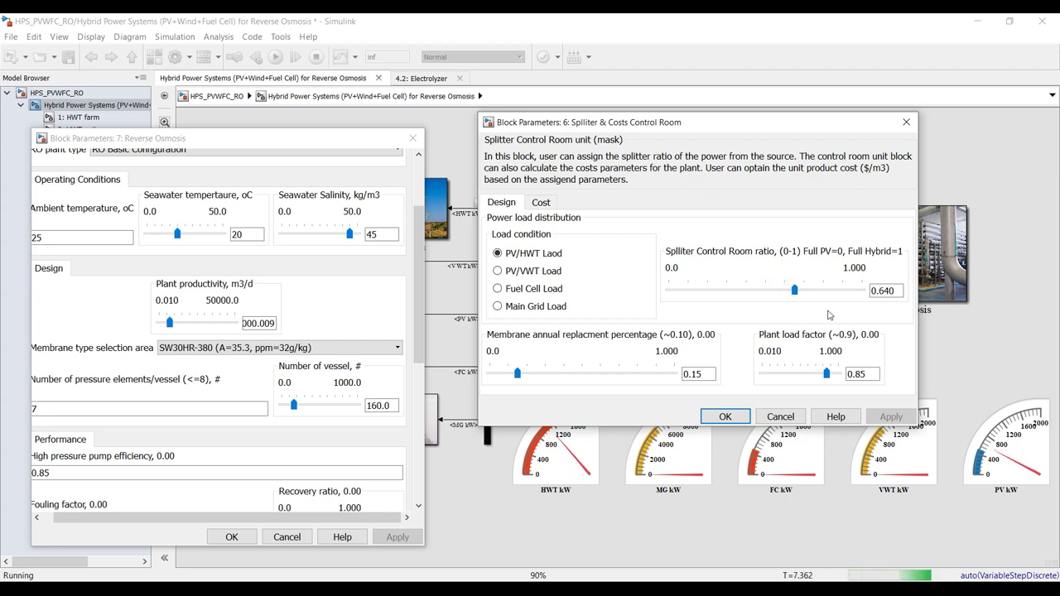
pyautogui.press('Right')
pyautogui.press('Right')
pyautogui.press('Right')
pyautogui.press('Right')
pyautogui.press('Right')
pyautogui.press('Right')
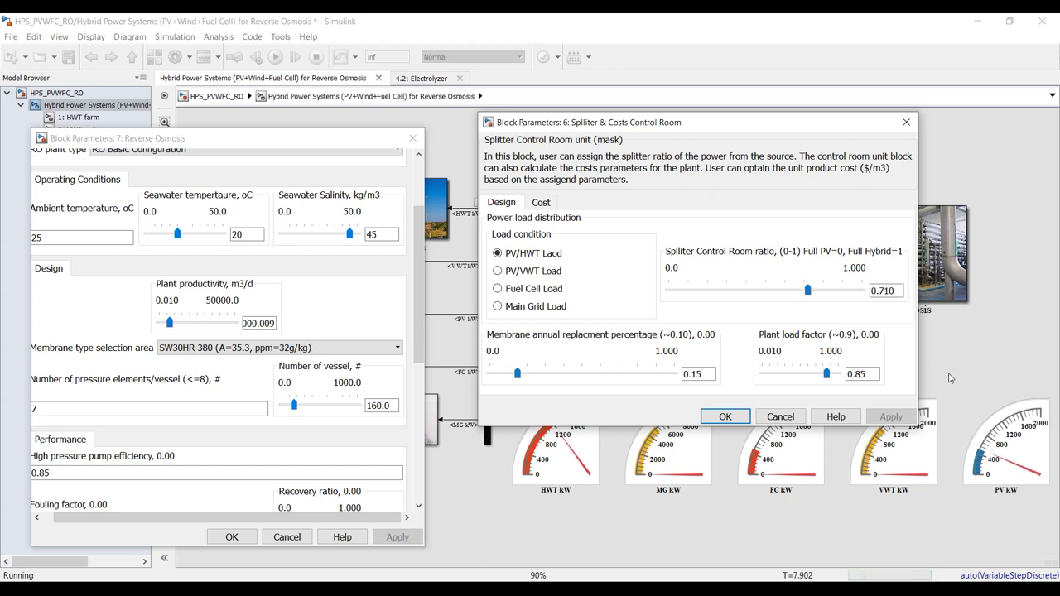
pyautogui.press('Right')
pyautogui.press('Right')
pyautogui.press('Right')
pyautogui.press('Right')
pyautogui.press('Right')
pyautogui.press('Right')
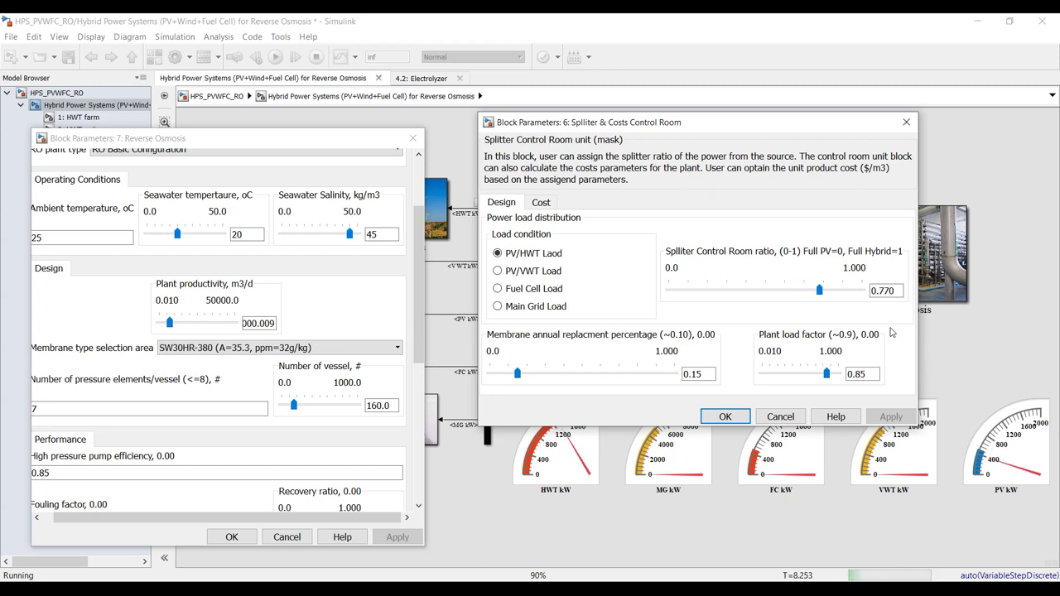
pyautogui.press('Right')
pyautogui.press('Right')
pyautogui.press('Right')
pyautogui.press('Right')
pyautogui.press('Right')
pyautogui.press('Right')
# Step: Lower the plant productivity of the Reverse Osmosis block during the running simulation
pyautogui.moveTo(170, 323); pyautogui.dragTo(168, 323)
pyautogui.press('Left')
pyautogui.press('Left')
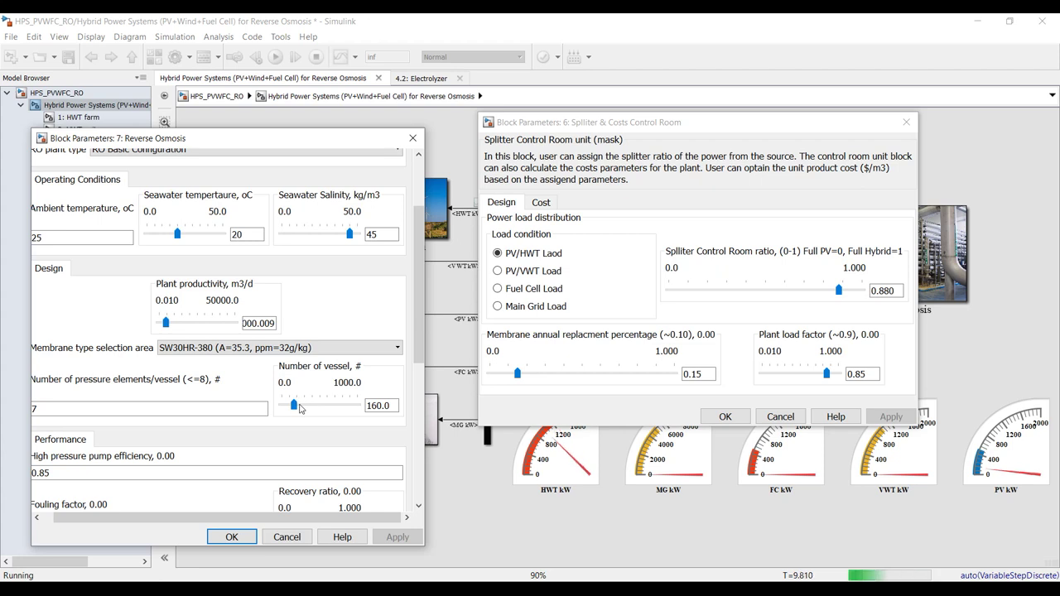
# Step: Reduce the number of vessels in the Reverse Osmosis block gradually to 40
pyautogui.moveTo(294, 406); pyautogui.dragTo(292, 406)
pyautogui.press('Left')
pyautogui.press('Left')
pyautogui.press('Left')
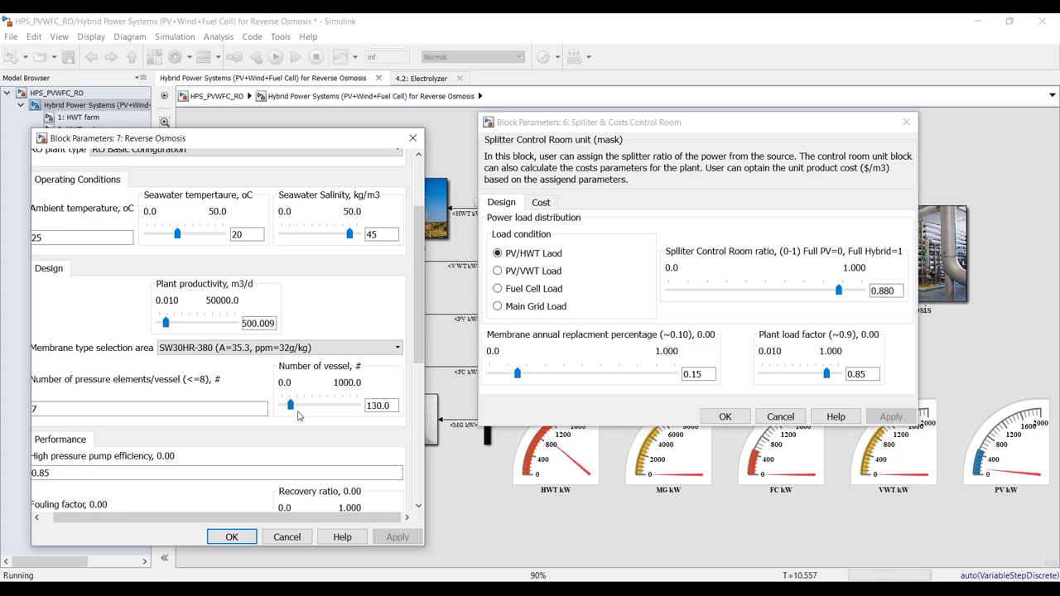
pyautogui.press('Left')
pyautogui.press('Left')
pyautogui.press('Left')
pyautogui.press('Left')
pyautogui.press('Left')
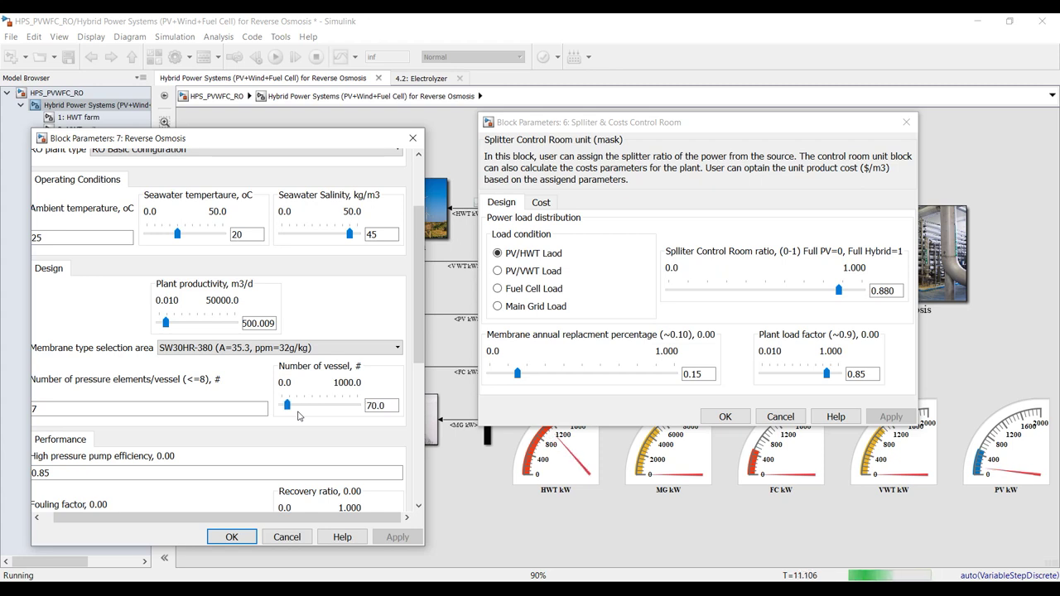
pyautogui.press('Left')
pyautogui.press('Left')
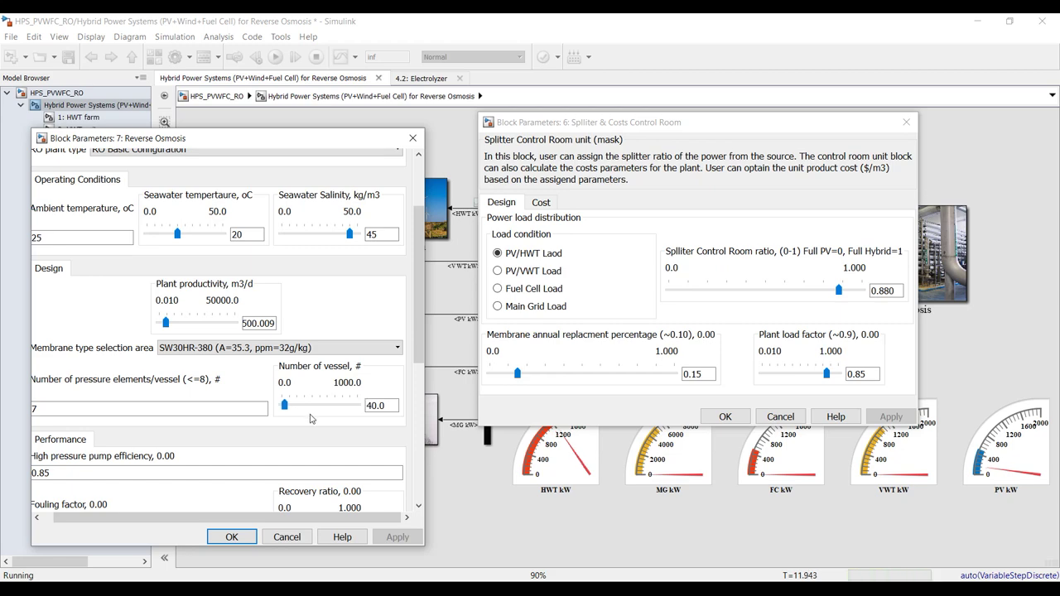
# Step: Accept and close both block parameter dialogs and stop the simulation
pyautogui.click(232, 536)
pyautogui.click(725, 417)
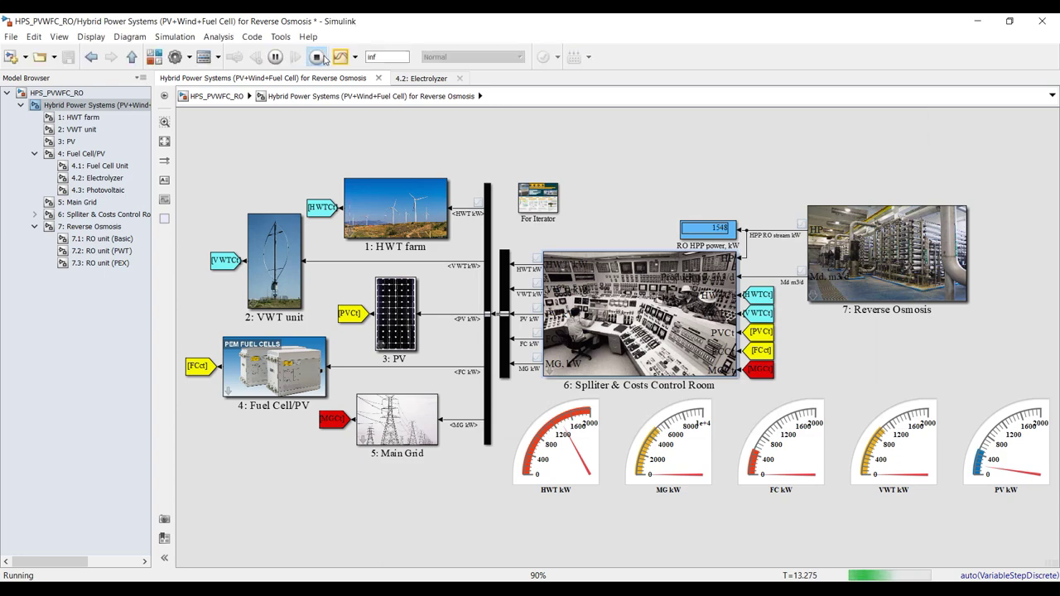
pyautogui.click(316, 56)
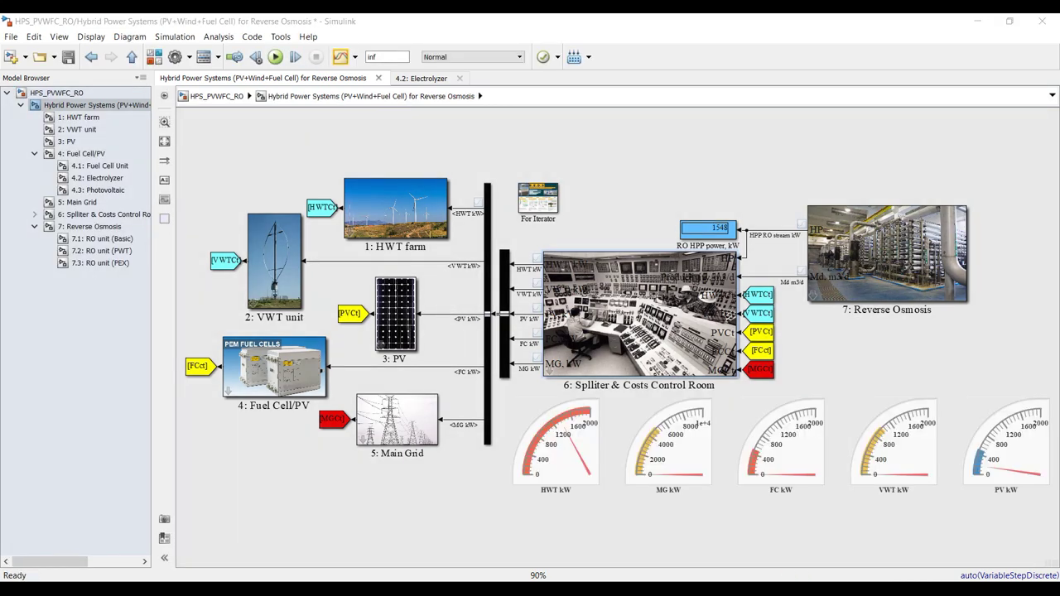
pyautogui.click(777, 540)
pyautogui.click(726, 417)
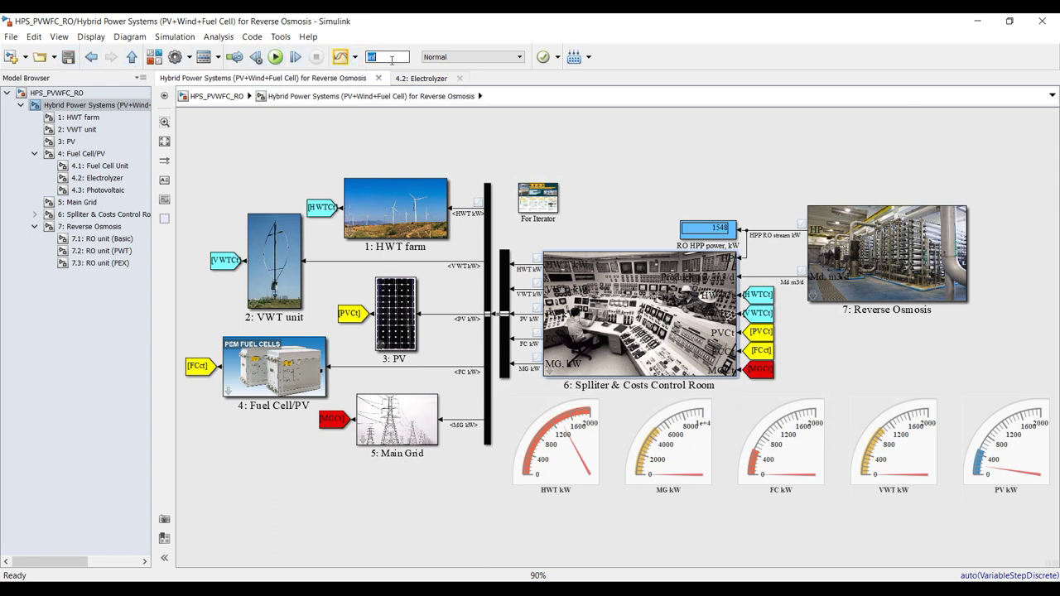
# Step: Set the simulation stop time to 0 and save the model
pyautogui.write('0')
pyautogui.press('Return')
pyautogui.click(69, 58)
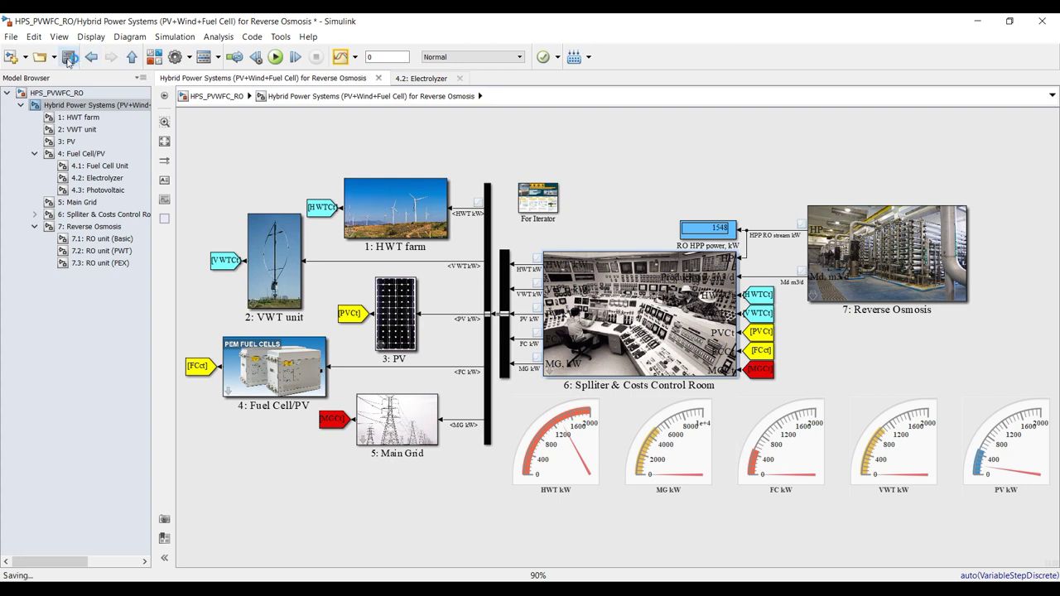
# Step: Open the Simulation Data Inspector maximized and divide its plot area into a 3×3 grid of subplots
pyautogui.click(277, 62)
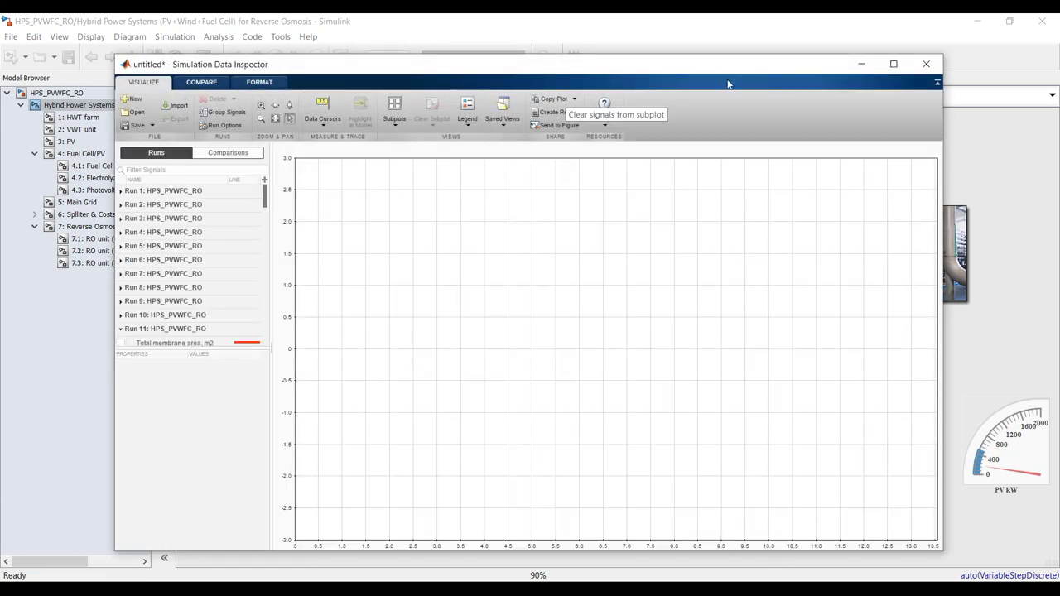
pyautogui.click(893, 64)
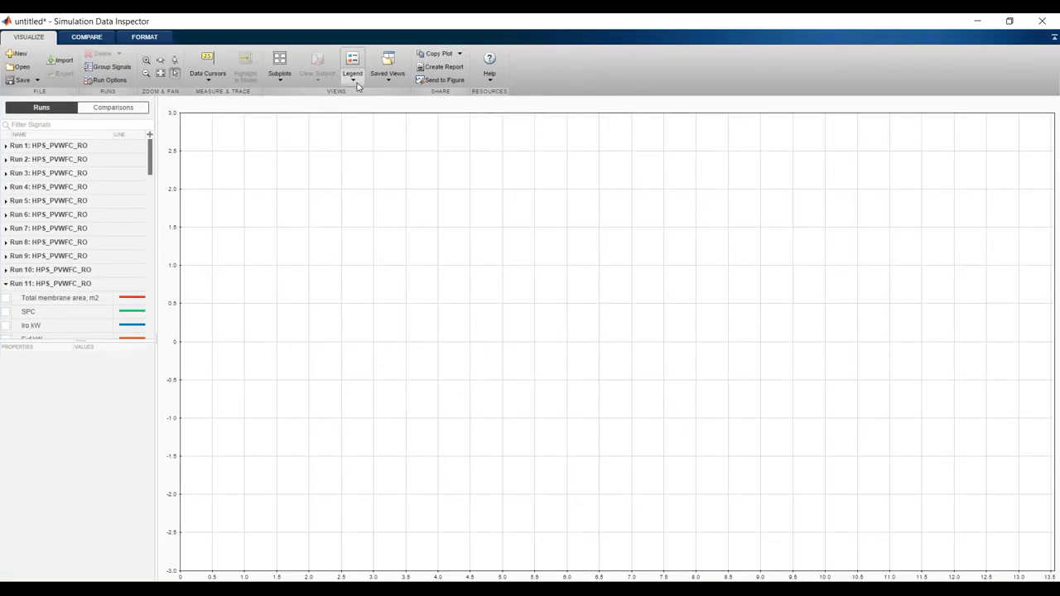
pyautogui.click(279, 67)
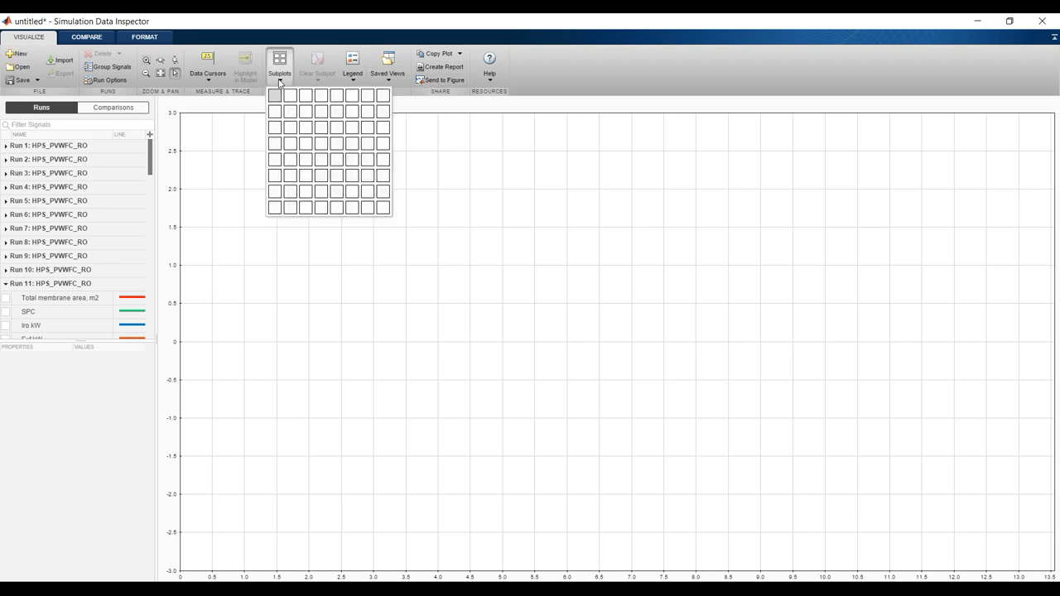
pyautogui.click(307, 133)
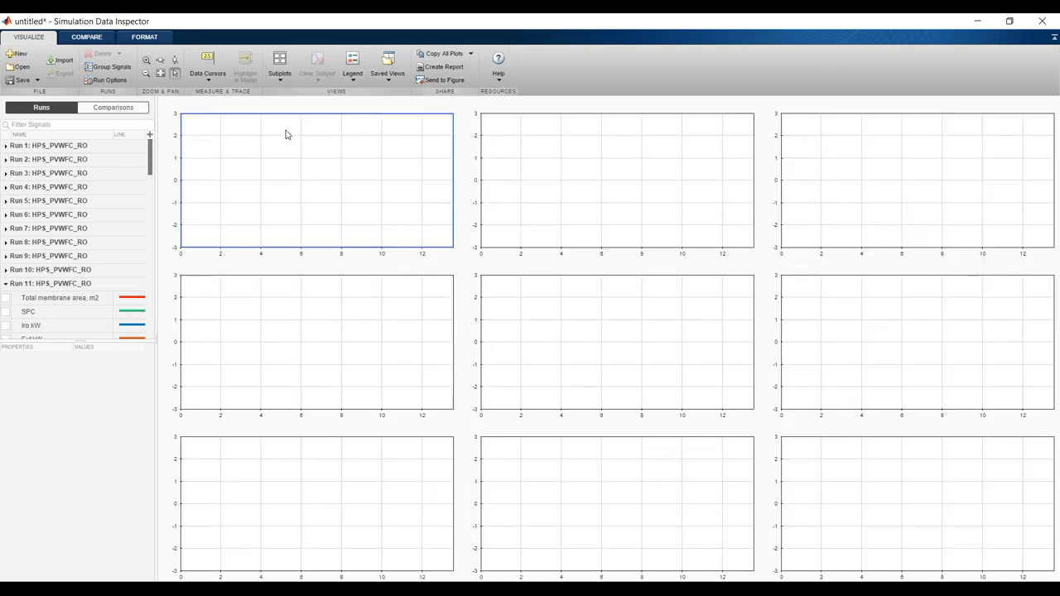
# Step: Enlarge the signal list to show the Run 11 signals and plot SPC in the first subplot
pyautogui.moveTo(53, 340); pyautogui.dragTo(53, 580)
pyautogui.moveTo(151, 247); pyautogui.dragTo(149, 275)
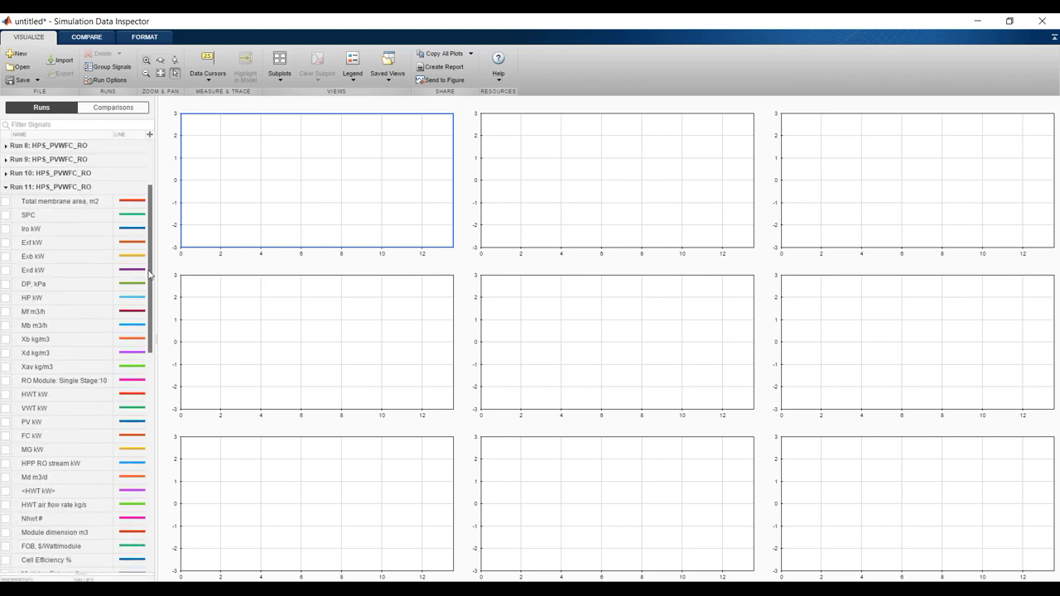
pyautogui.click(5, 216)
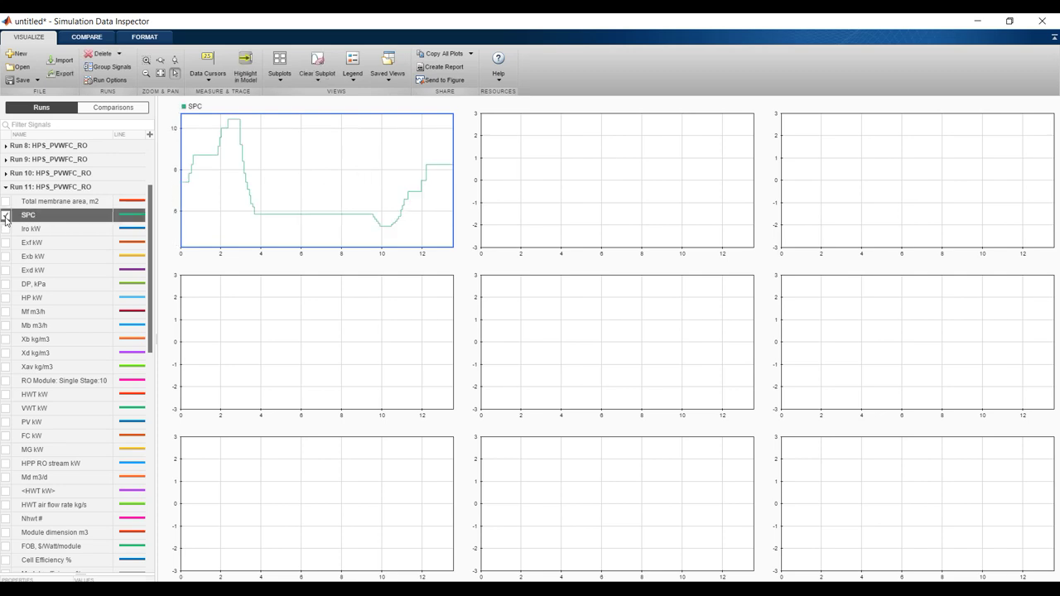
# Step: Plot the Run 11 signals Iro kW, Exf kW and Exb kW together in the second subplot of the first row
pyautogui.click(552, 202)
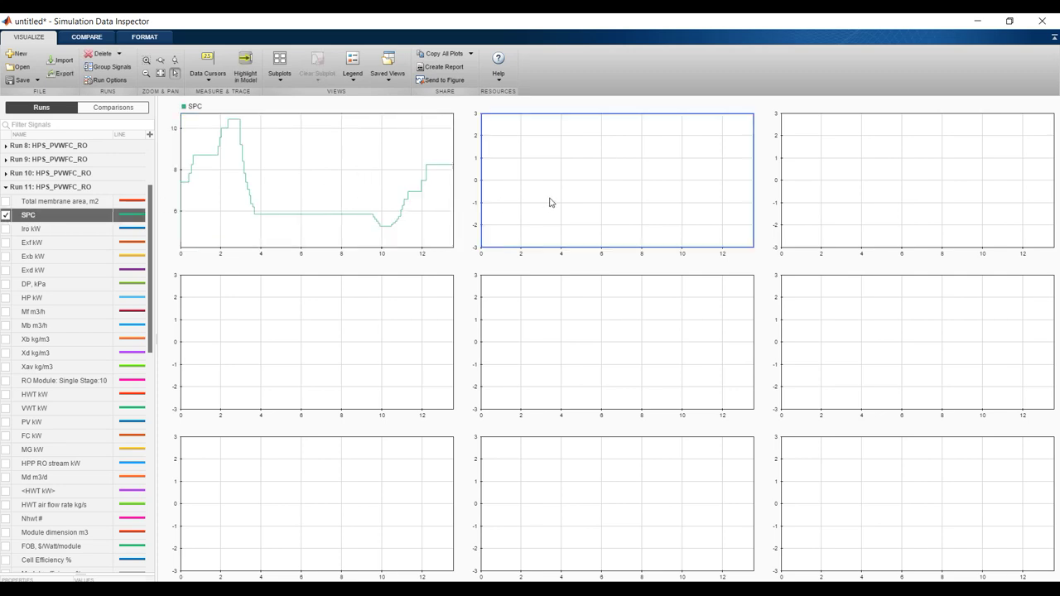
pyautogui.click(5, 229)
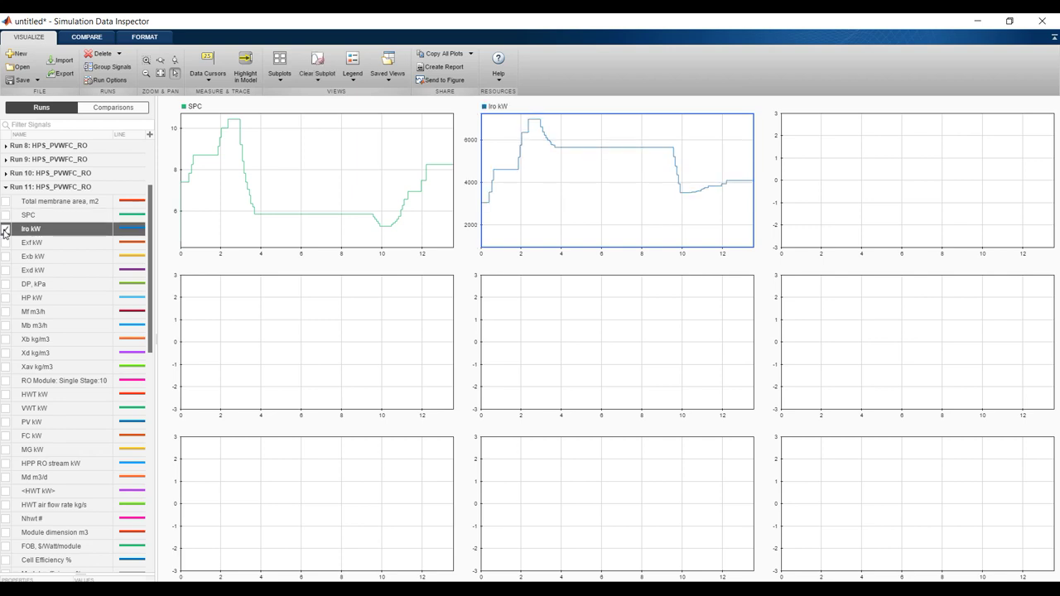
pyautogui.click(6, 243)
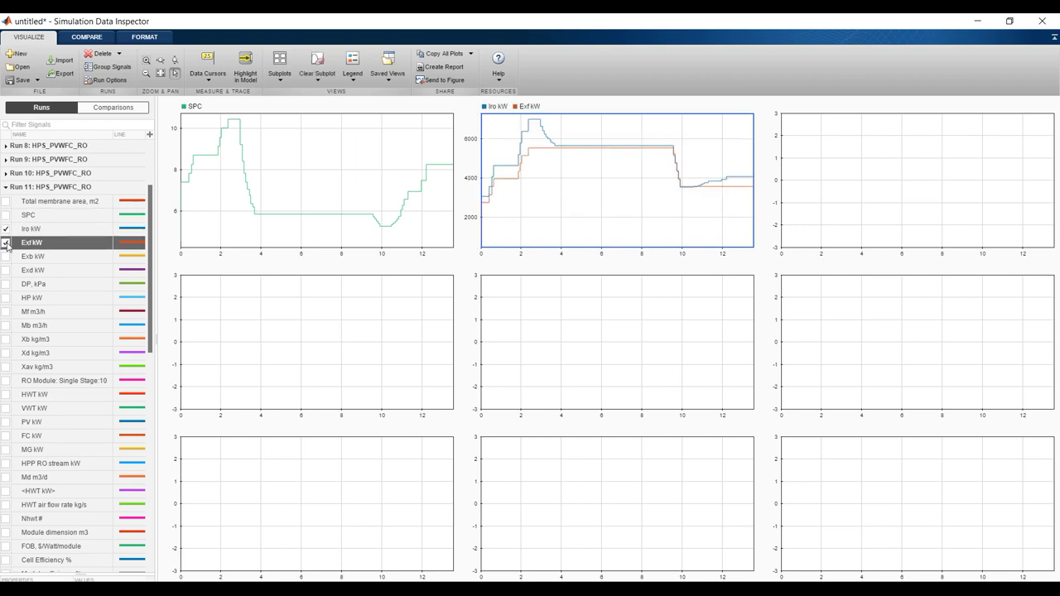
pyautogui.click(6, 257)
# Step: Plot the Run 11 signal DP, kPa in the third subplot and make the first subplot of the second row active
pyautogui.click(894, 191)
pyautogui.click(7, 284)
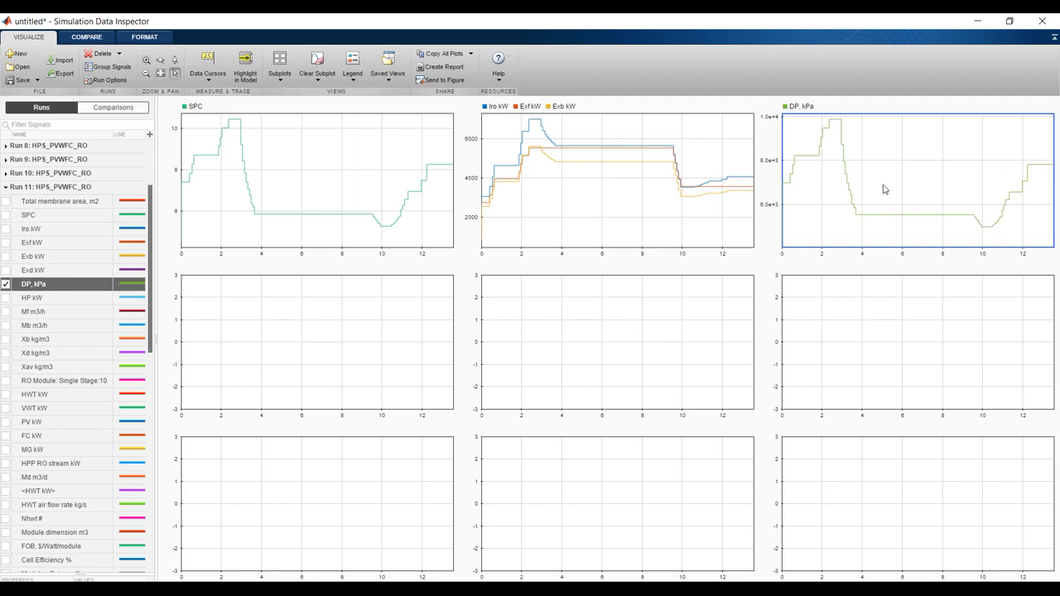
pyautogui.click(334, 315)
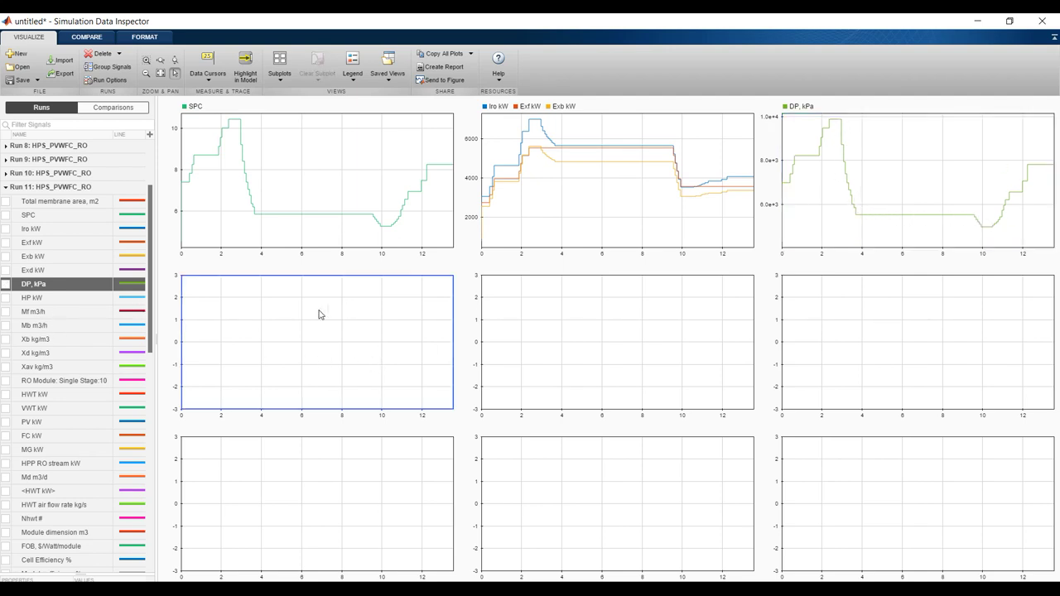
# Step: Plot Run 11's Mf m3/h and Mb m3/h in the second row's first subplot, and Annual total costs $/yr in its second subplot
pyautogui.click(6, 312)
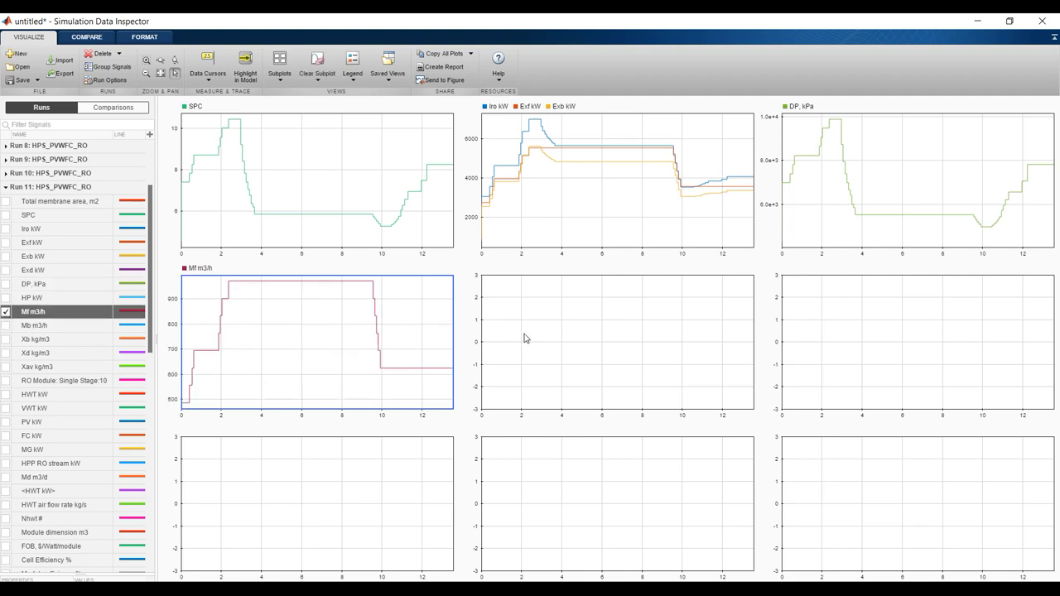
pyautogui.click(6, 326)
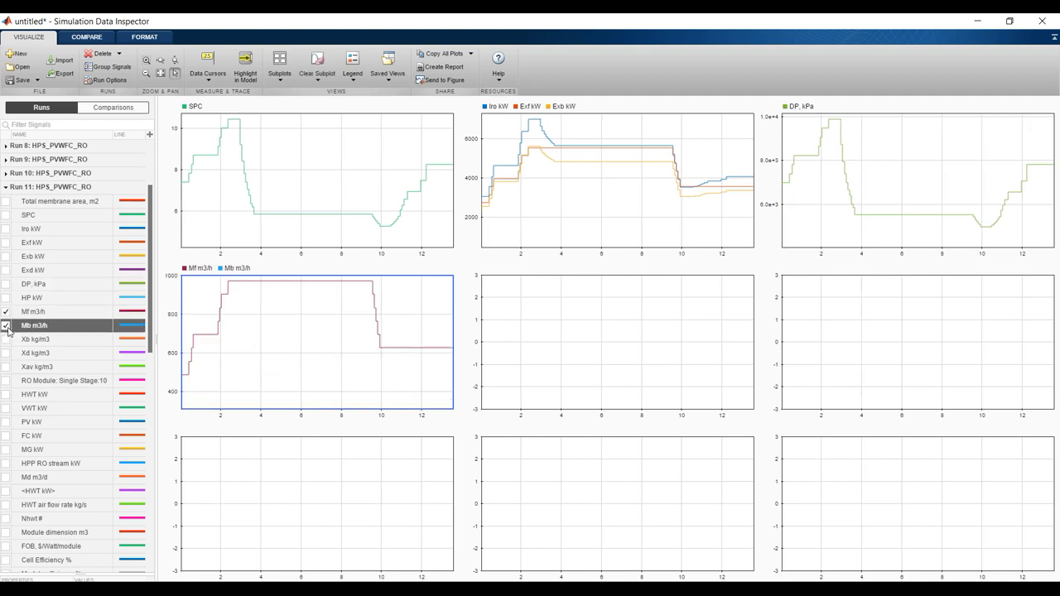
pyautogui.moveTo(152, 313); pyautogui.dragTo(149, 563)
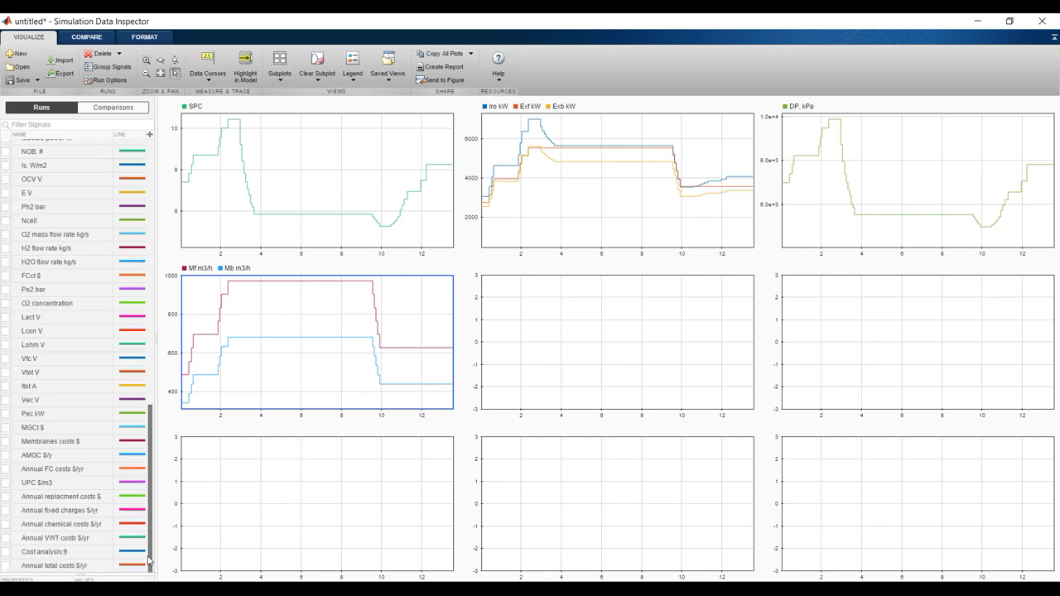
pyautogui.click(550, 302)
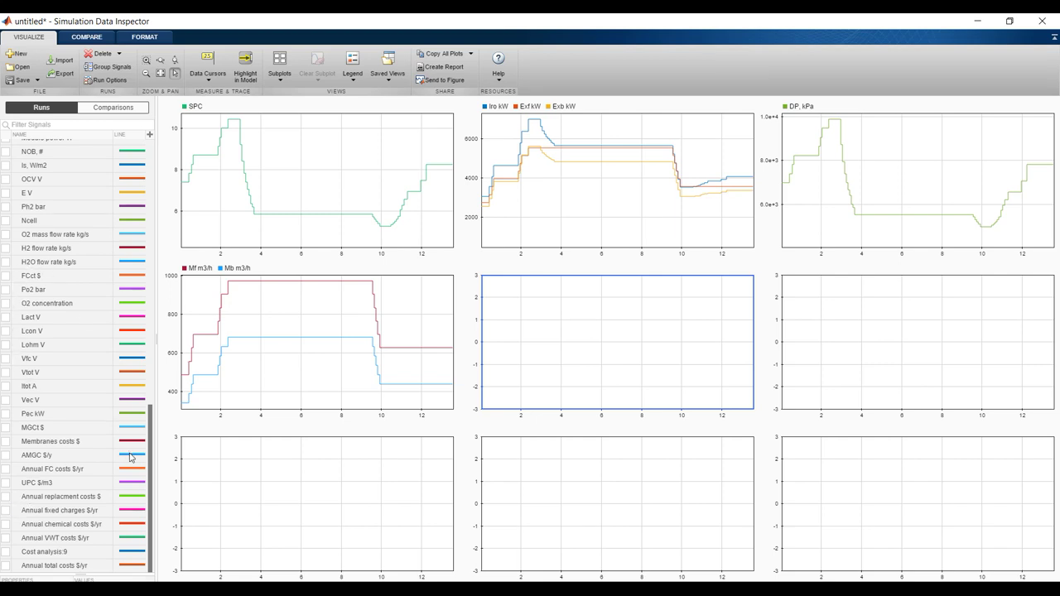
pyautogui.moveTo(150, 455); pyautogui.dragTo(135, 569)
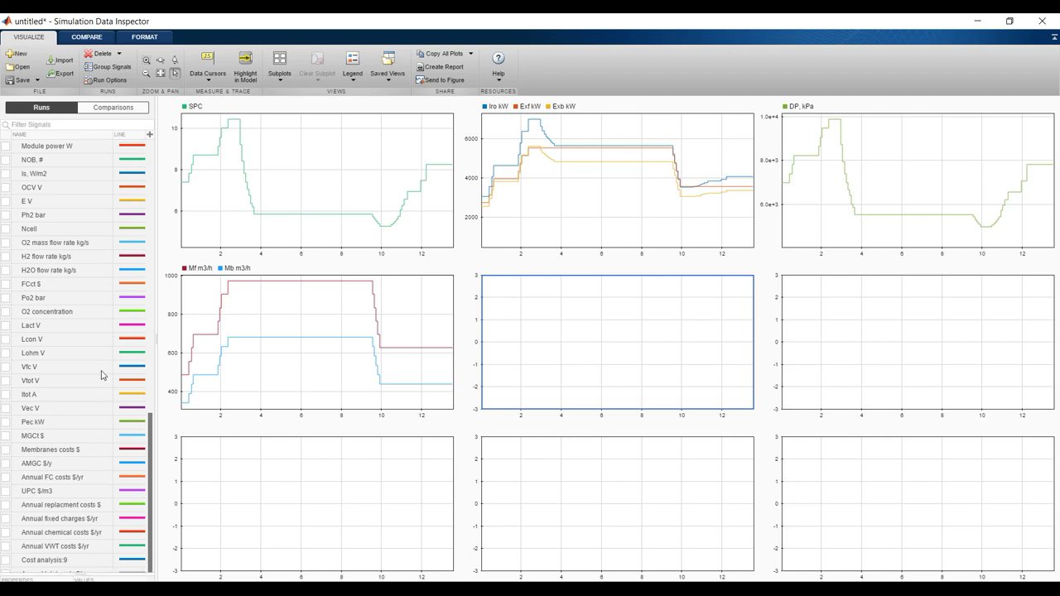
pyautogui.scroll(-1, 100, 388)
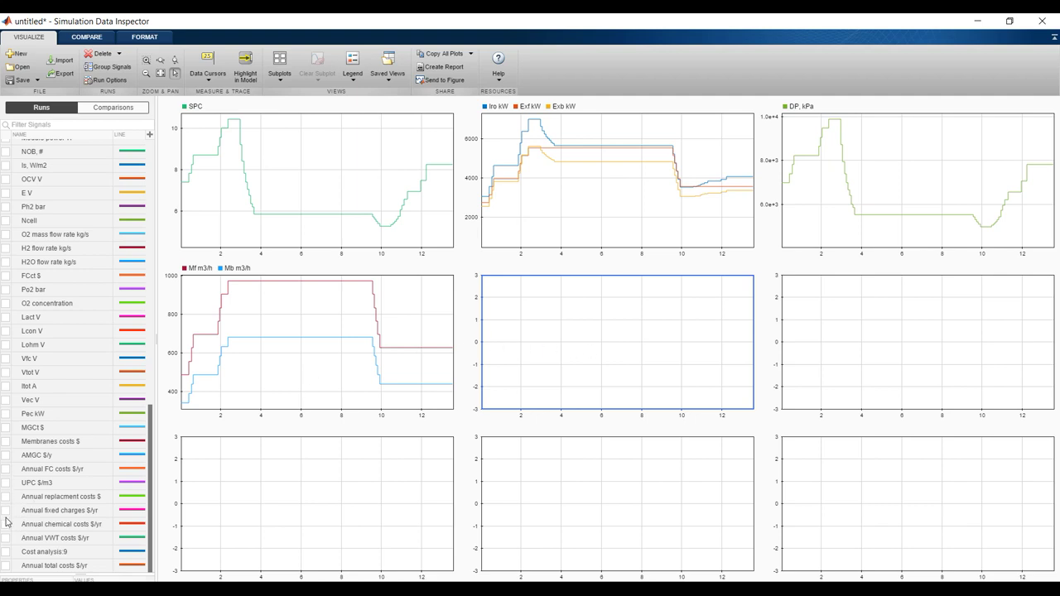
pyautogui.click(6, 567)
# Step: Plot UPC $/m3 in the second row's third subplot, and HWT kW together with PV kW in the third row's first subplot
pyautogui.click(929, 338)
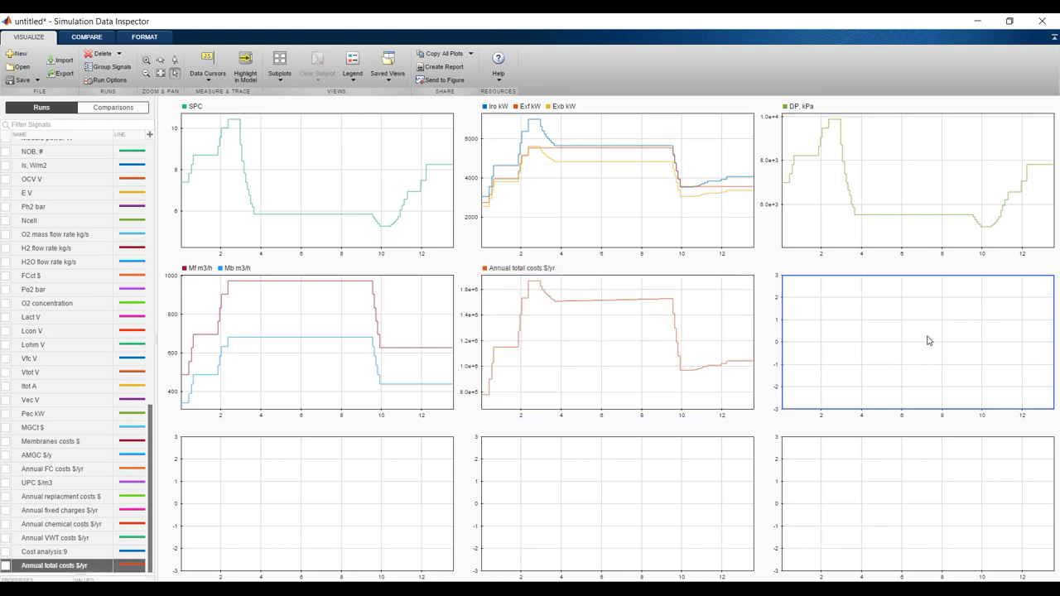
pyautogui.click(6, 483)
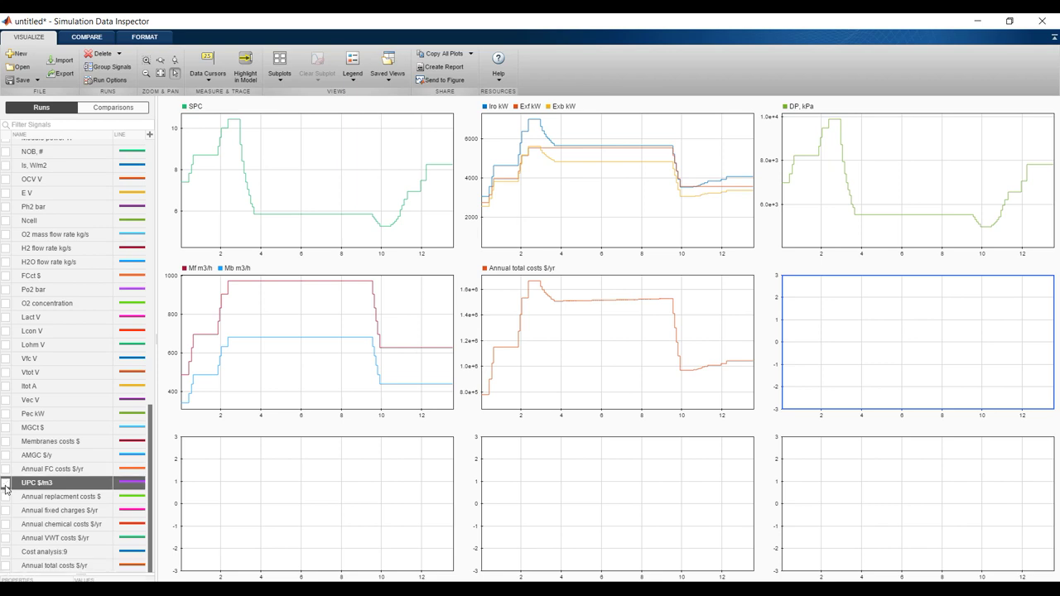
pyautogui.click(260, 534)
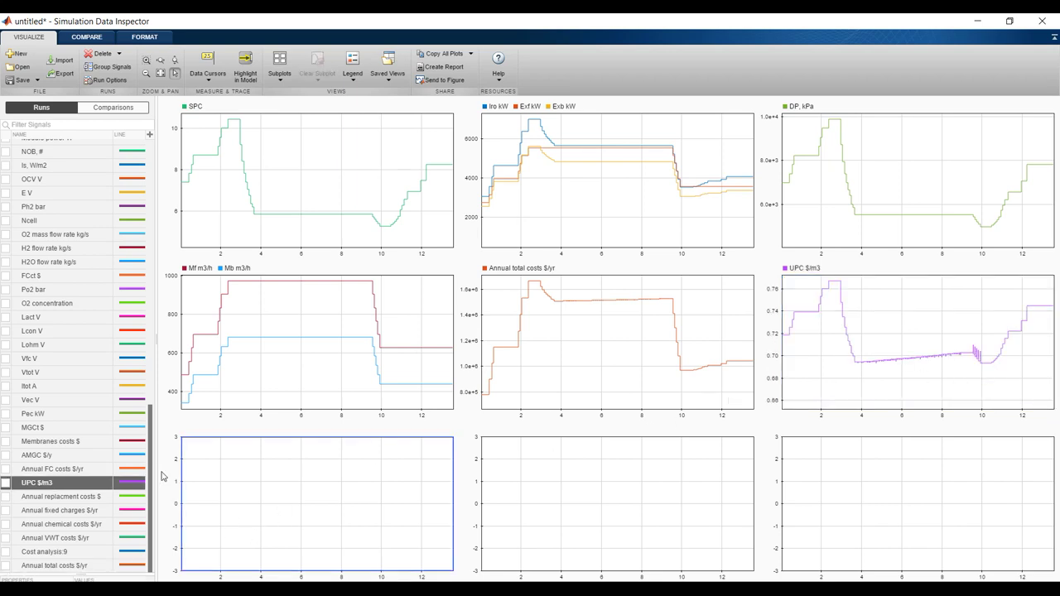
pyautogui.scroll(3, 35, 387)
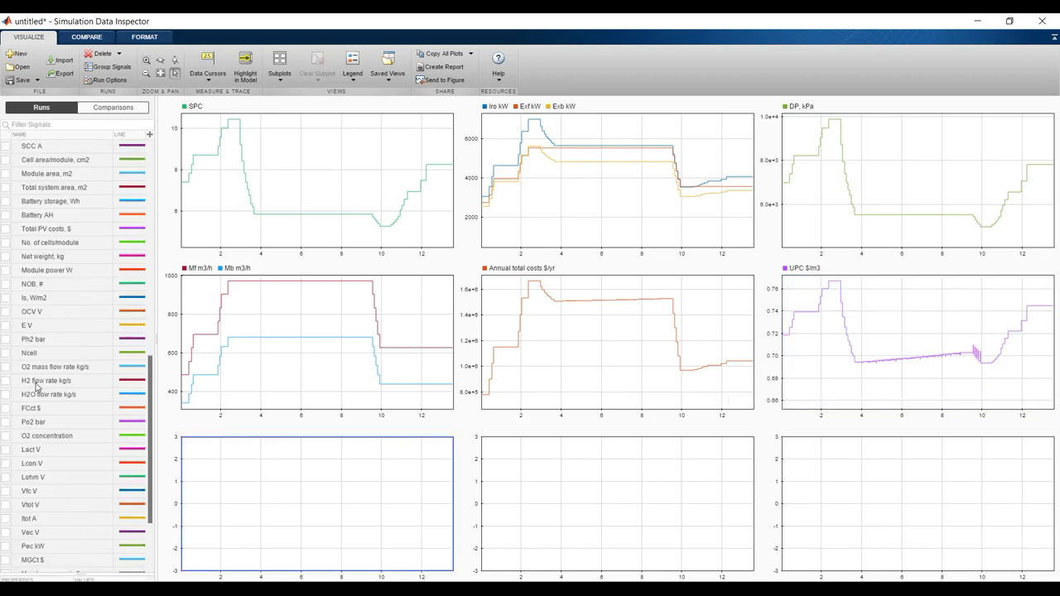
pyautogui.scroll(7, 36, 387)
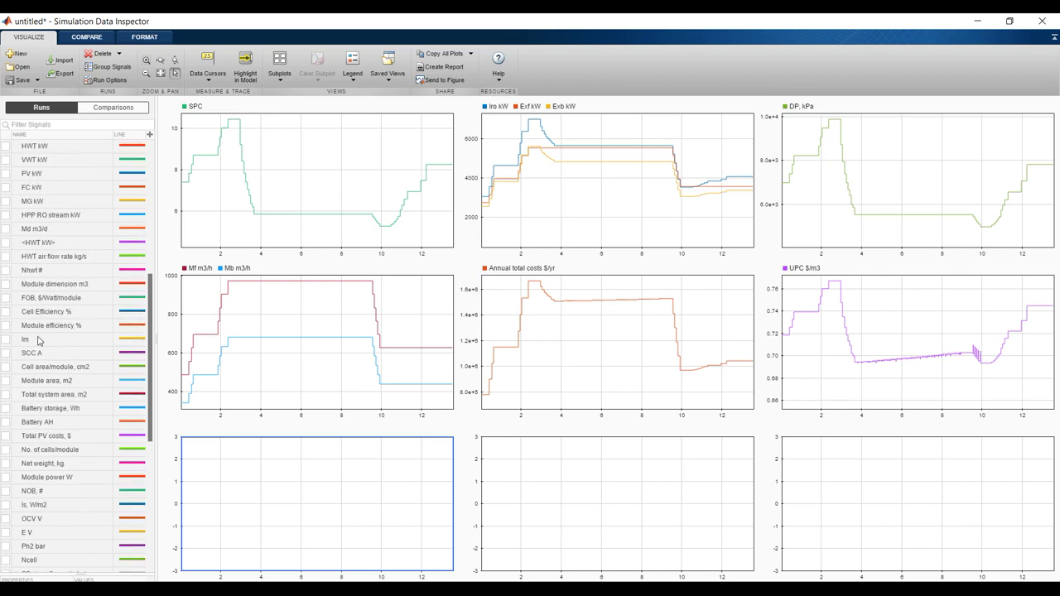
pyautogui.scroll(1, 48, 323)
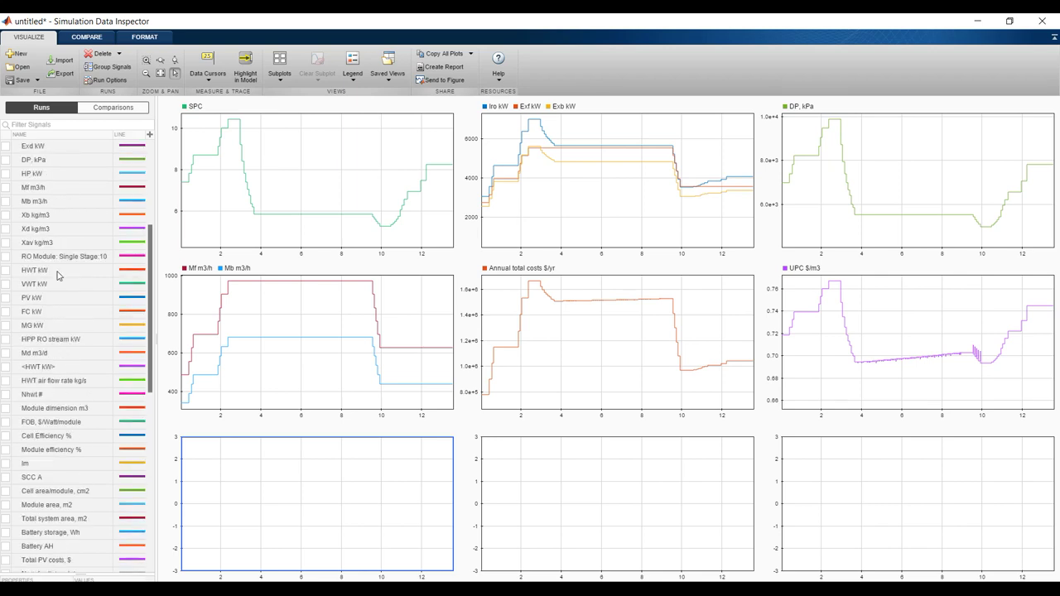
pyautogui.click(6, 271)
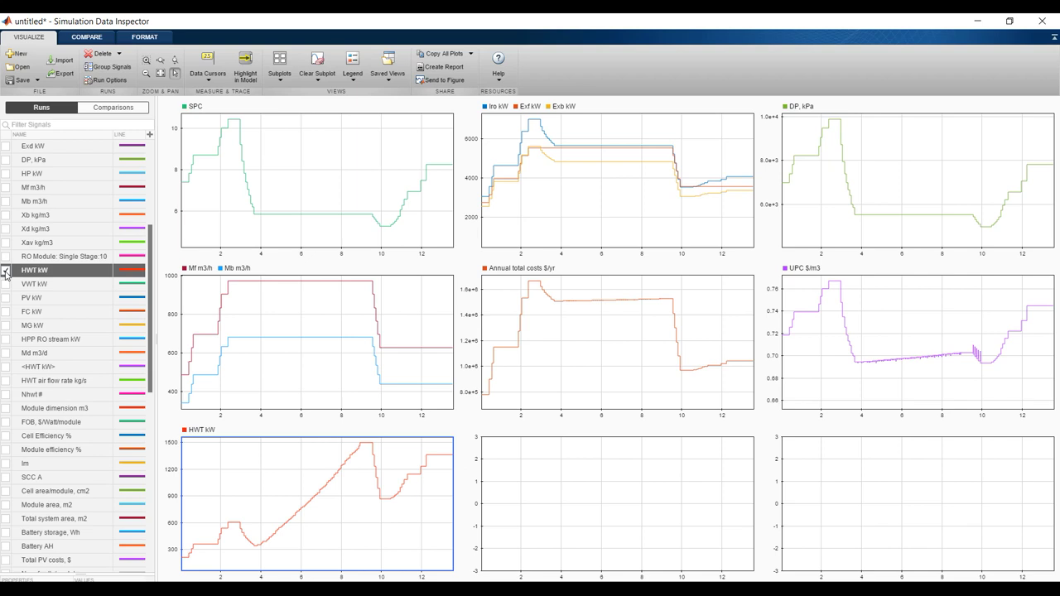
pyautogui.click(7, 299)
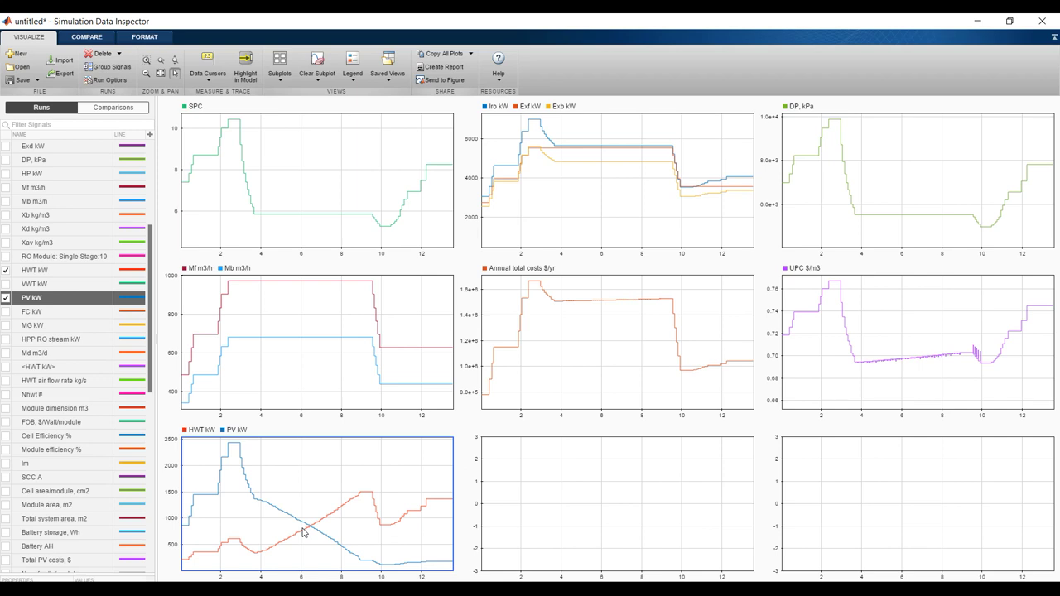
# Step: Try plotting the Run 11 signals FC kW, MG kW and VWT kW in the second subplot of the third row
pyautogui.click(494, 477)
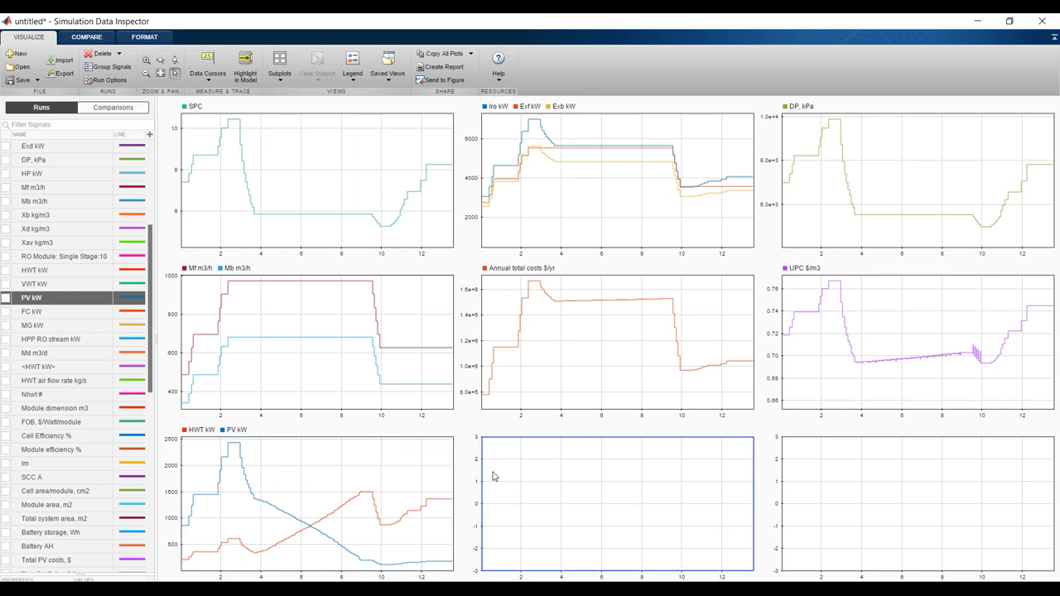
pyautogui.click(6, 311)
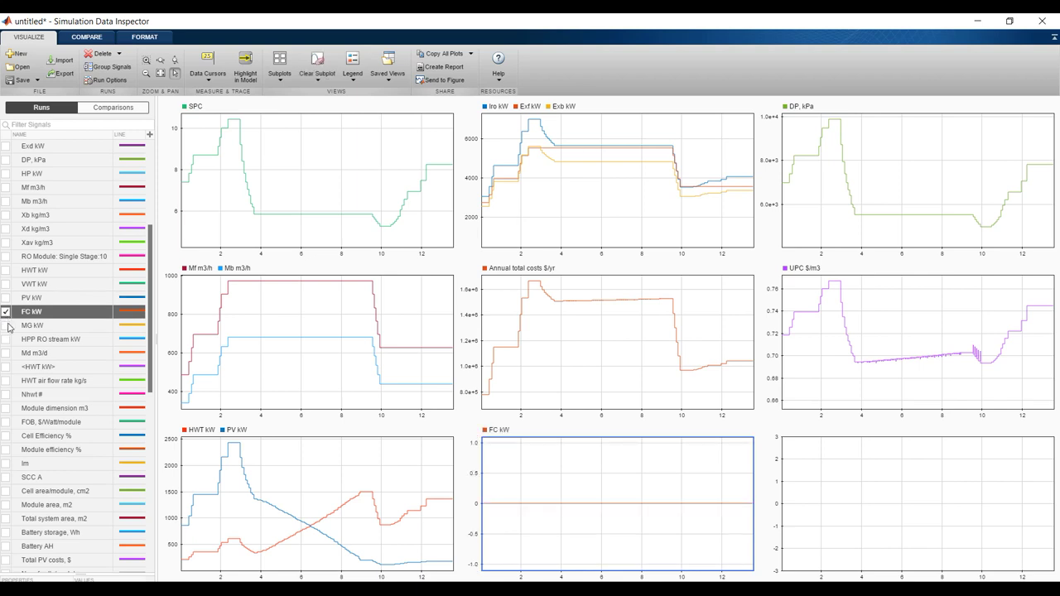
pyautogui.click(7, 326)
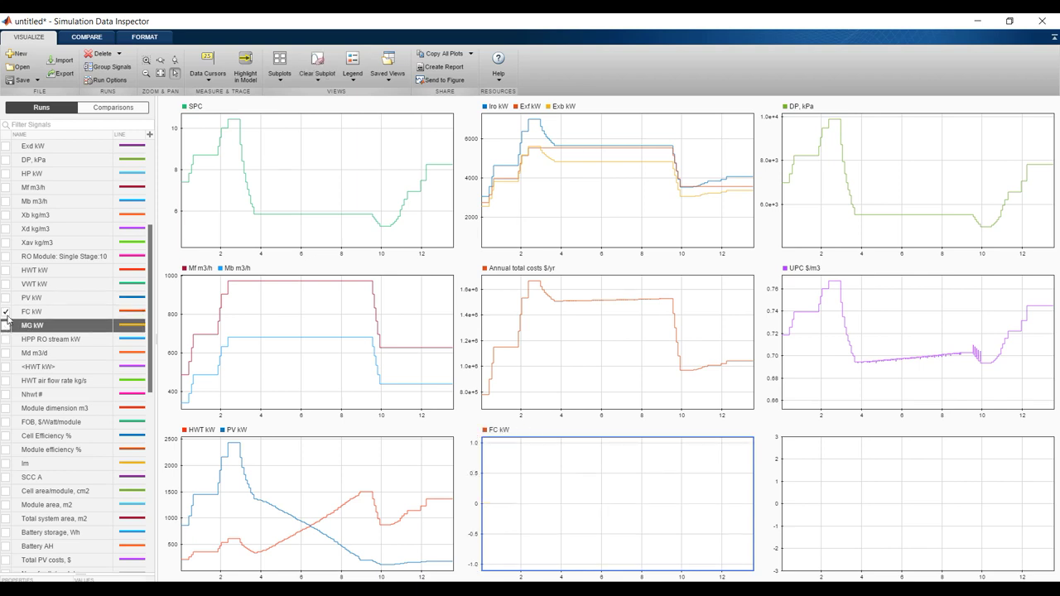
pyautogui.click(7, 325)
pyautogui.click(6, 312)
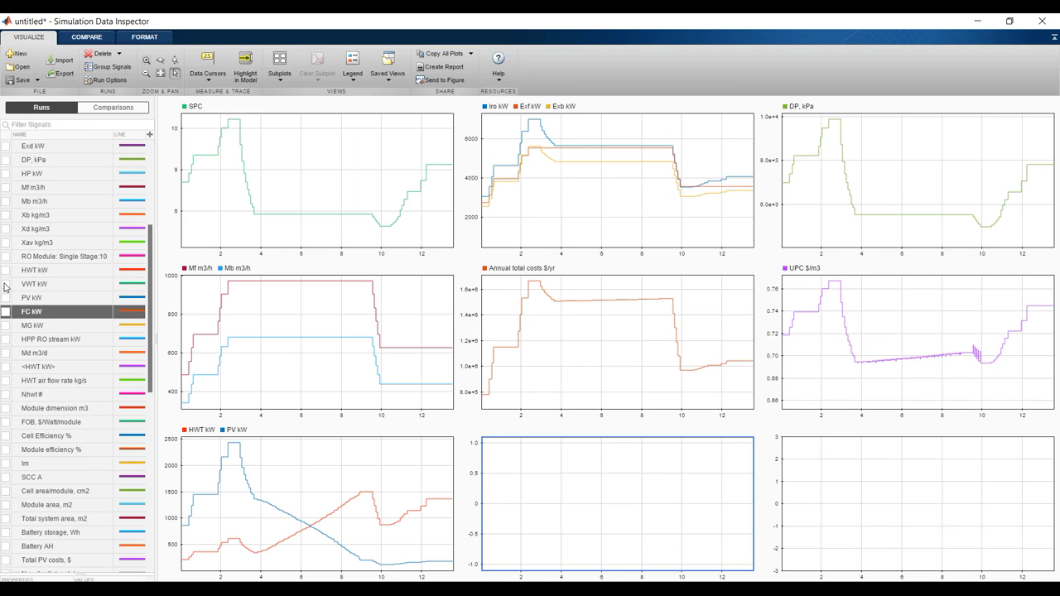
pyautogui.click(6, 284)
pyautogui.click(5, 284)
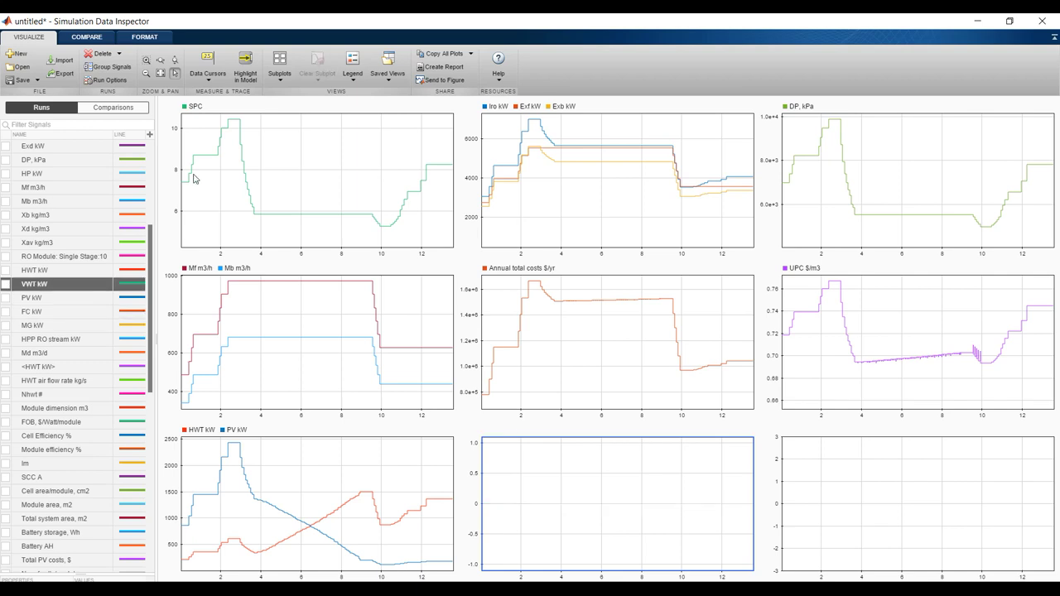
# Step: Send the subplots to a MATLAB figure, maximize it and display its plot tools
pyautogui.click(439, 82)
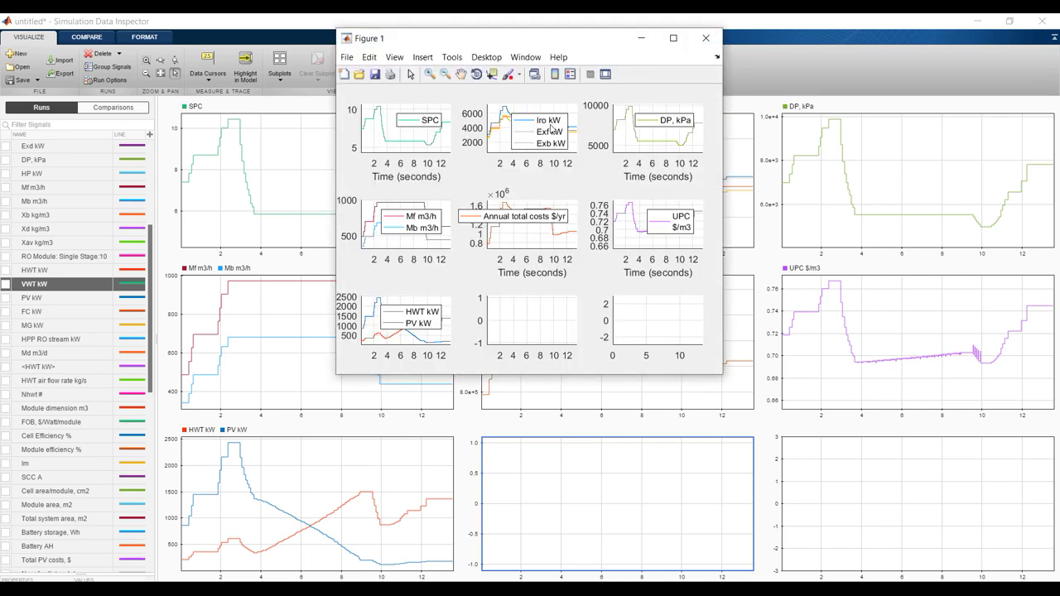
pyautogui.click(673, 38)
pyautogui.click(272, 55)
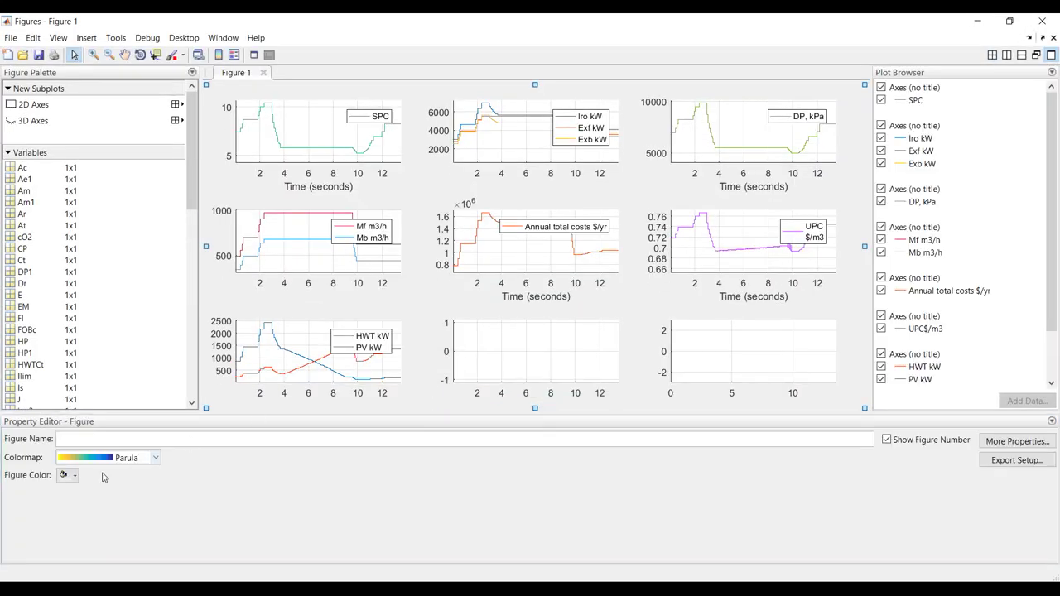
# Step: Set the figure's background color to white and shrink the Property Editor to give the plots more height
pyautogui.click(66, 477)
pyautogui.click(79, 461)
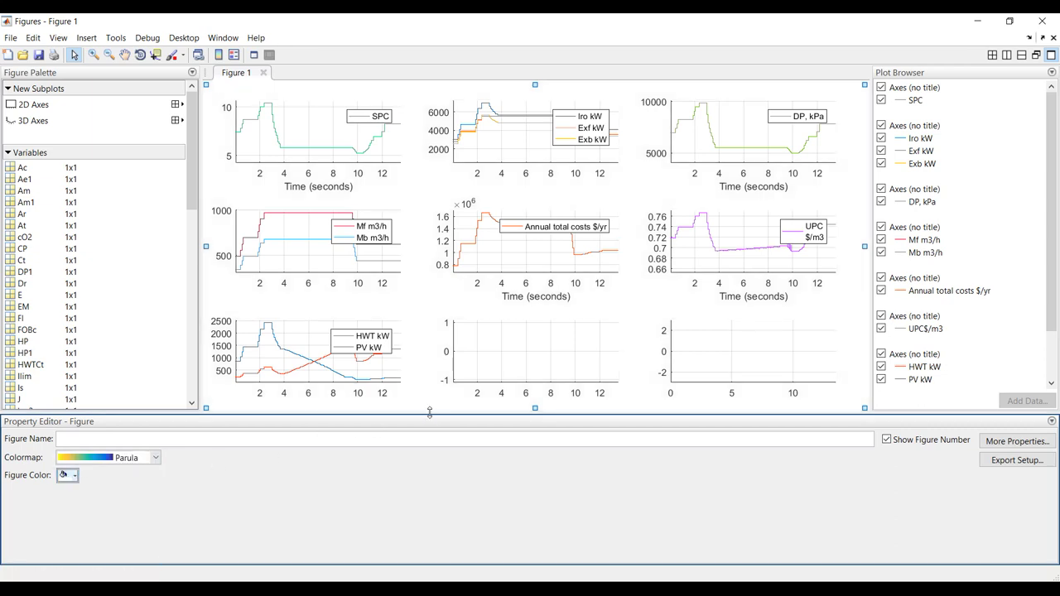
pyautogui.moveTo(428, 415); pyautogui.dragTo(426, 489)
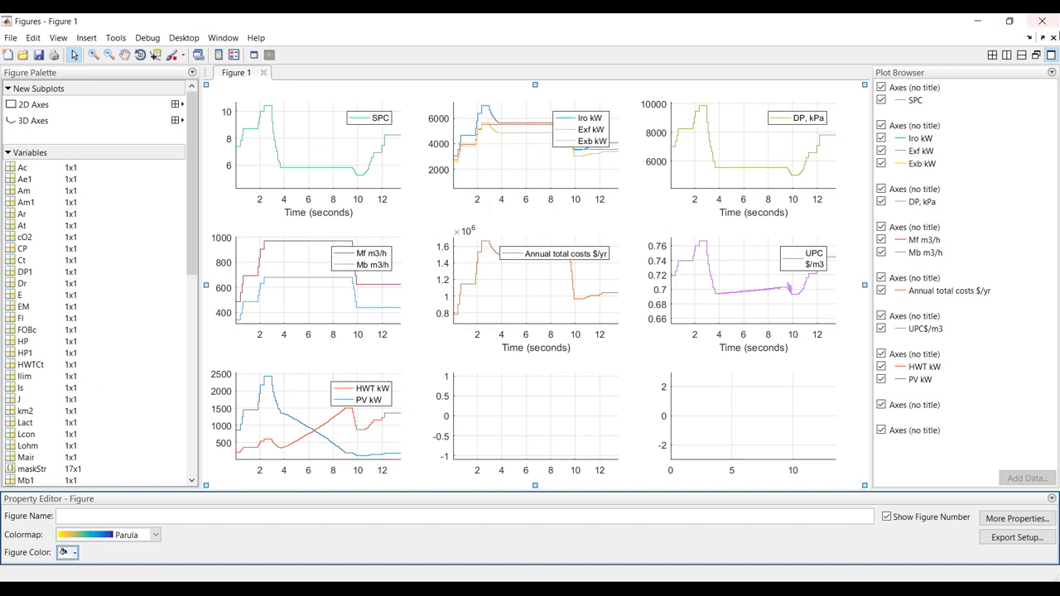
# Step: Set the line width of the DP, kPa curve to 2.0 and close the figure window
pyautogui.click(726, 169)
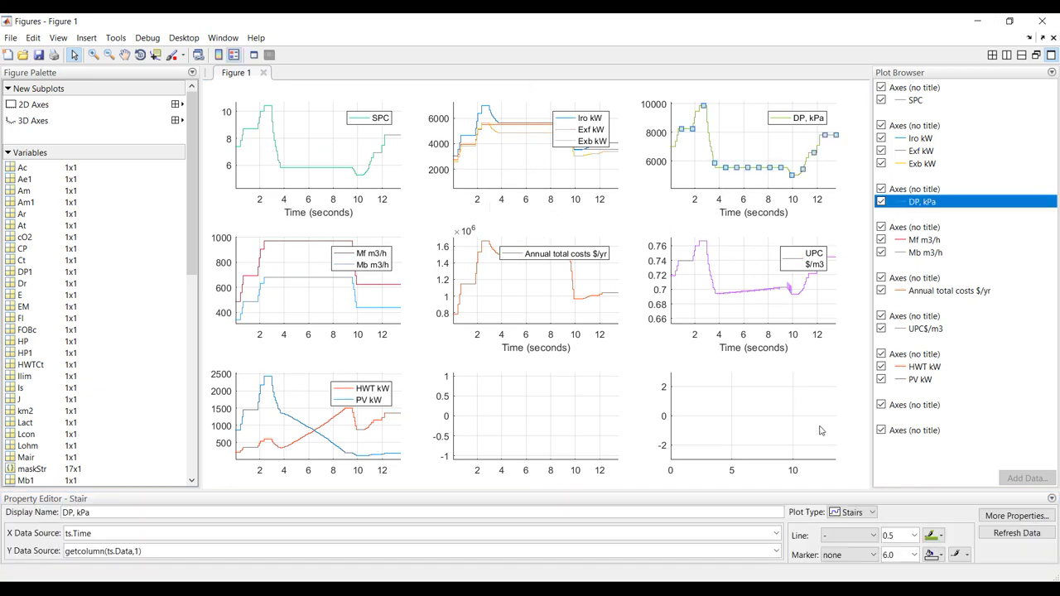
pyautogui.click(916, 537)
pyautogui.click(915, 536)
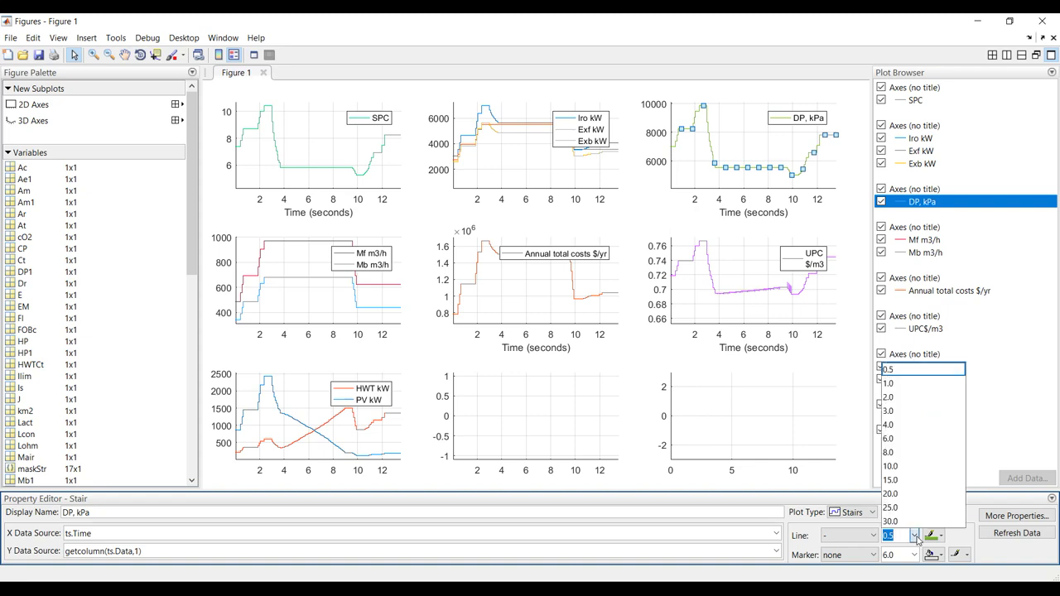
pyautogui.click(901, 401)
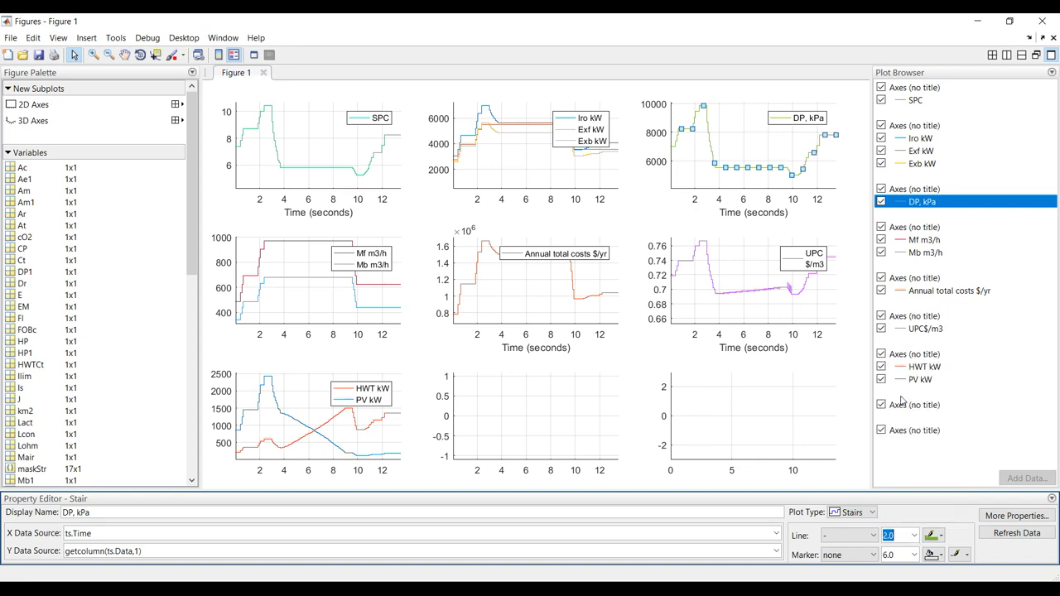
pyautogui.click(1048, 22)
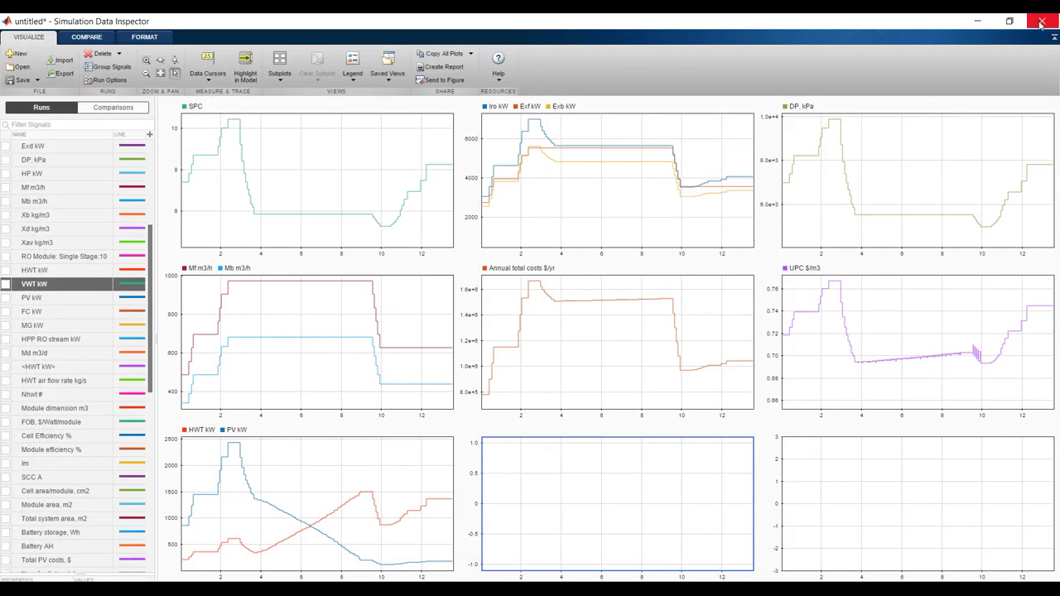
# Step: Close and reopen the Simulation Data Inspector, delete all its runs and signals, and close it again
pyautogui.click(1045, 21)
pyautogui.click(338, 57)
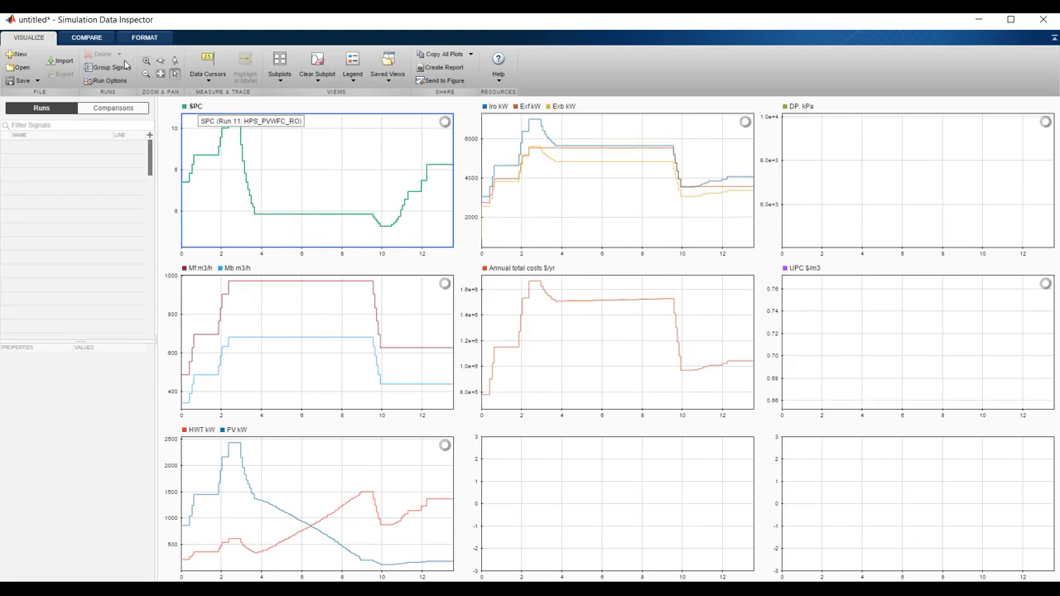
pyautogui.click(278, 217)
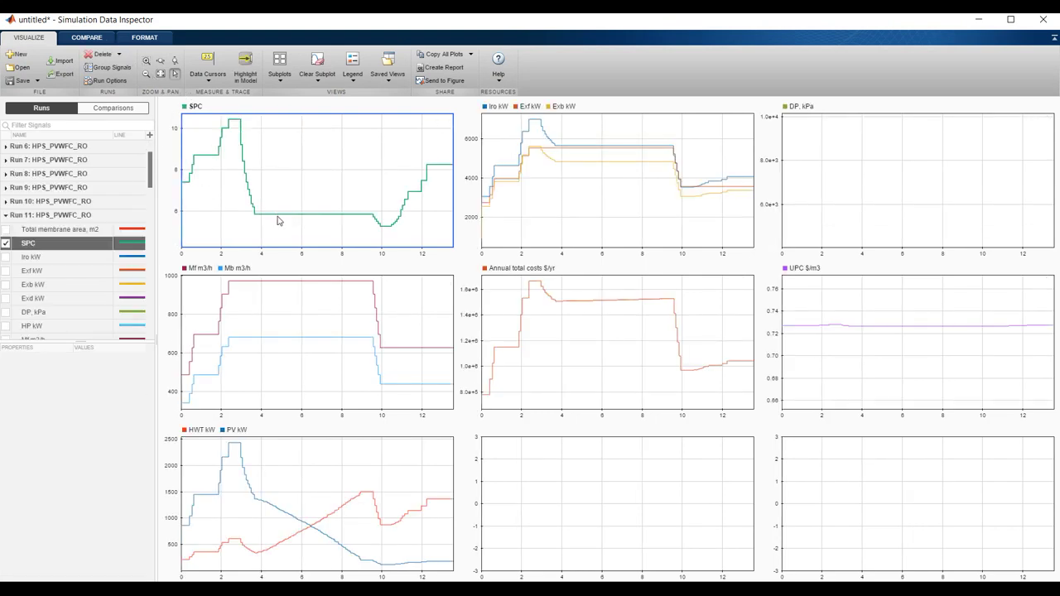
pyautogui.click(118, 54)
pyautogui.click(129, 97)
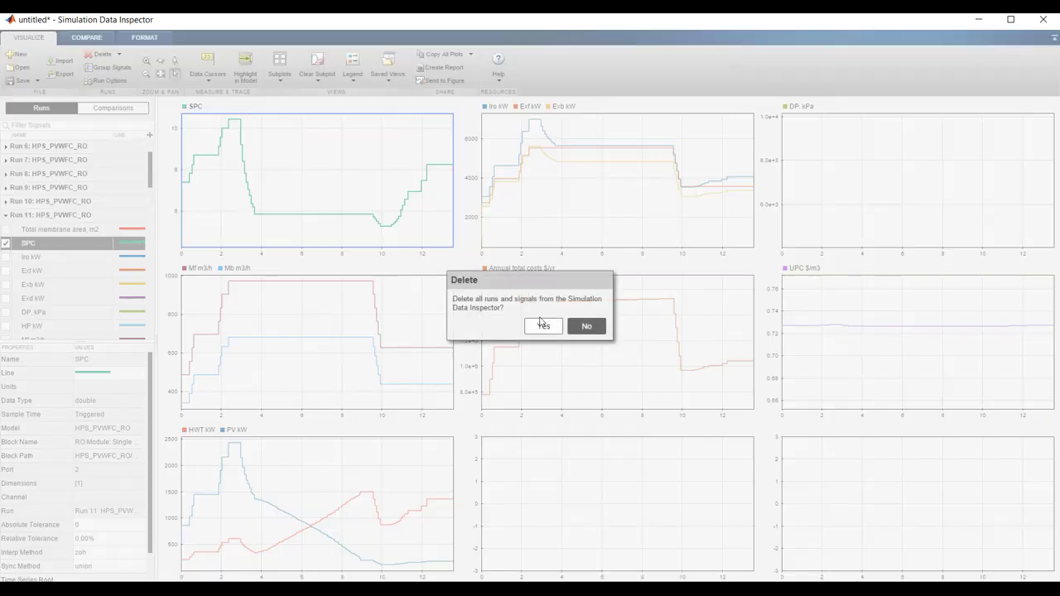
pyautogui.click(545, 329)
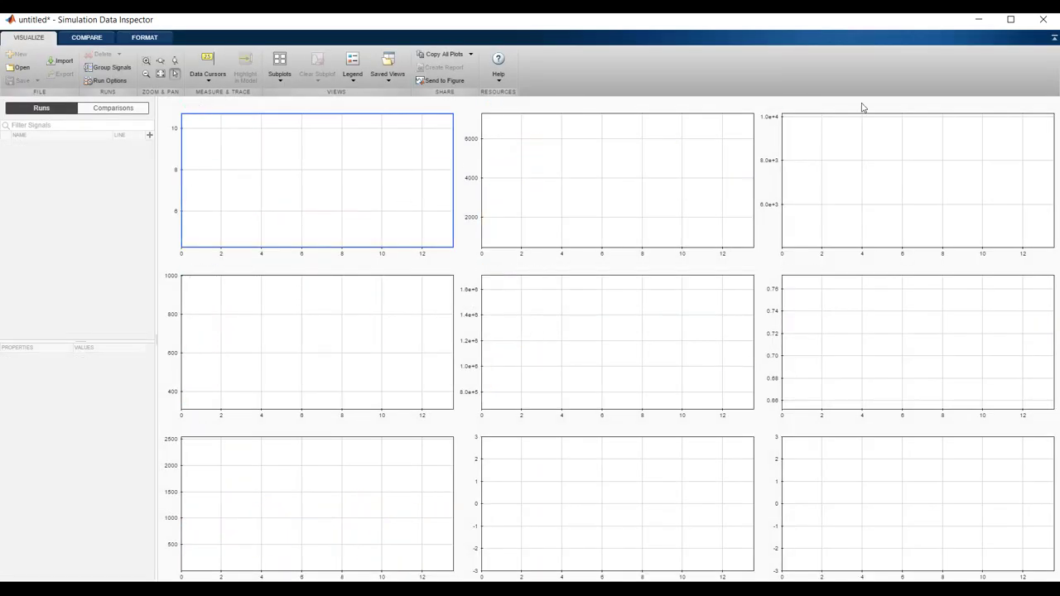
pyautogui.click(1042, 19)
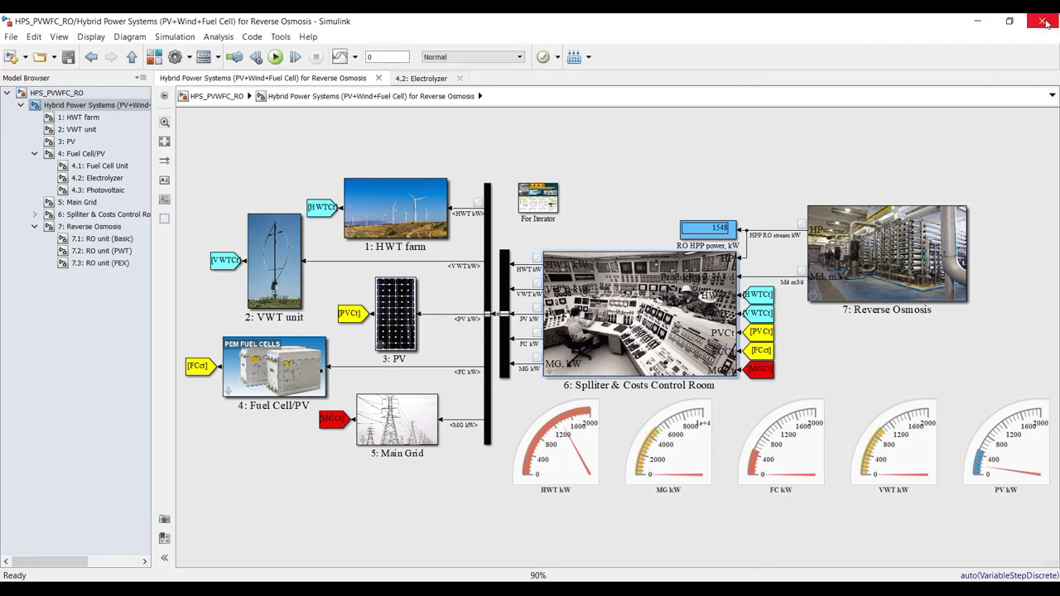
# Step: Close the HPS_PVWFC_RO model and open HPS_PVWFC_RO_vd.slx from the current folder
pyautogui.click(1042, 21)
pyautogui.click(70, 273)
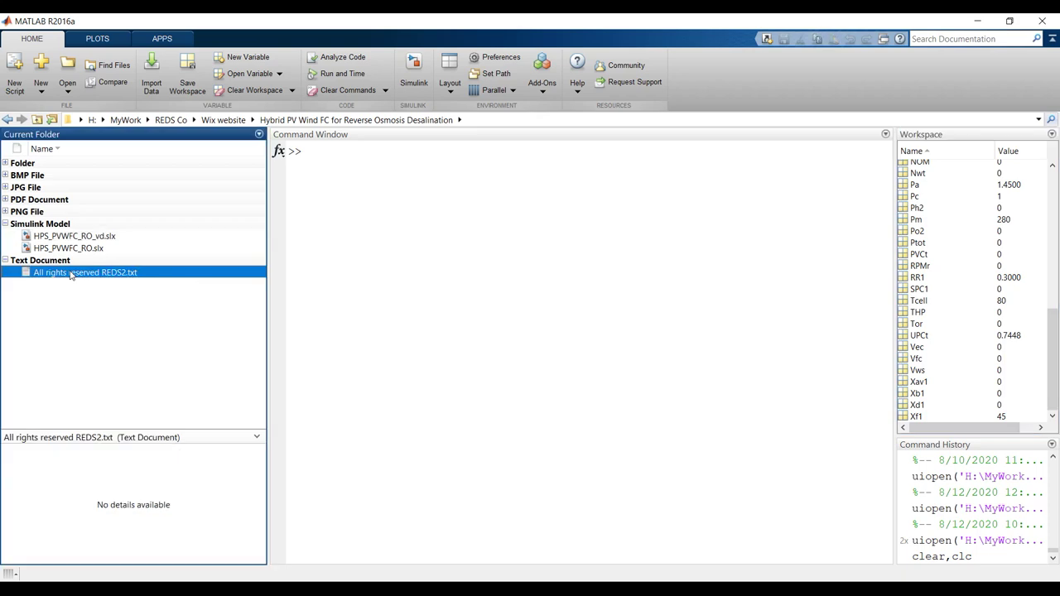
pyautogui.doubleClick(71, 239)
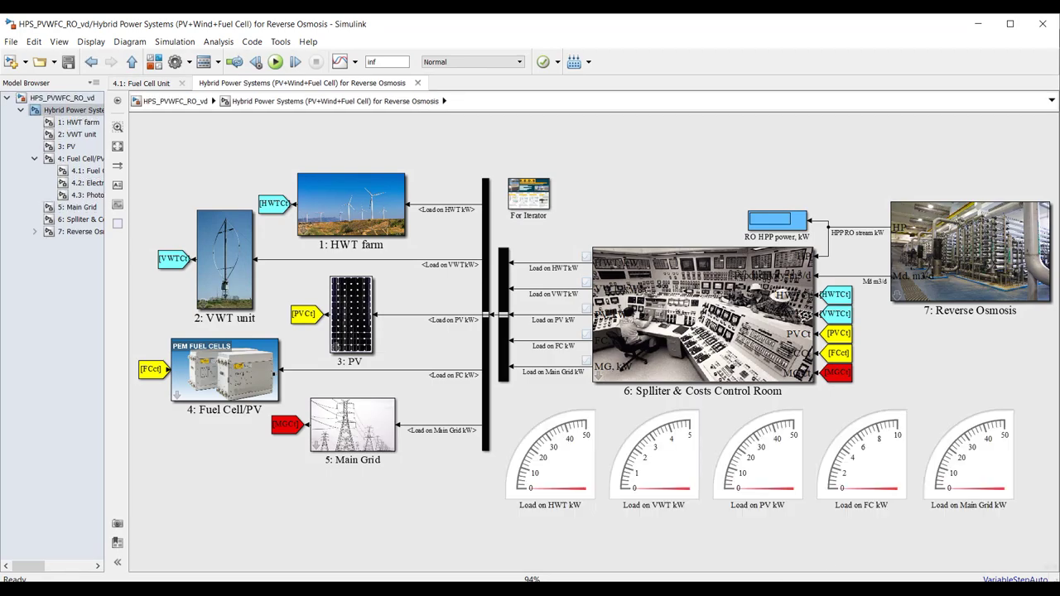
# Step: Return to the main MATLAB window and rerun the earlier clear,clc command
pyautogui.click(555, 563)
pyautogui.doubleClick(941, 541)
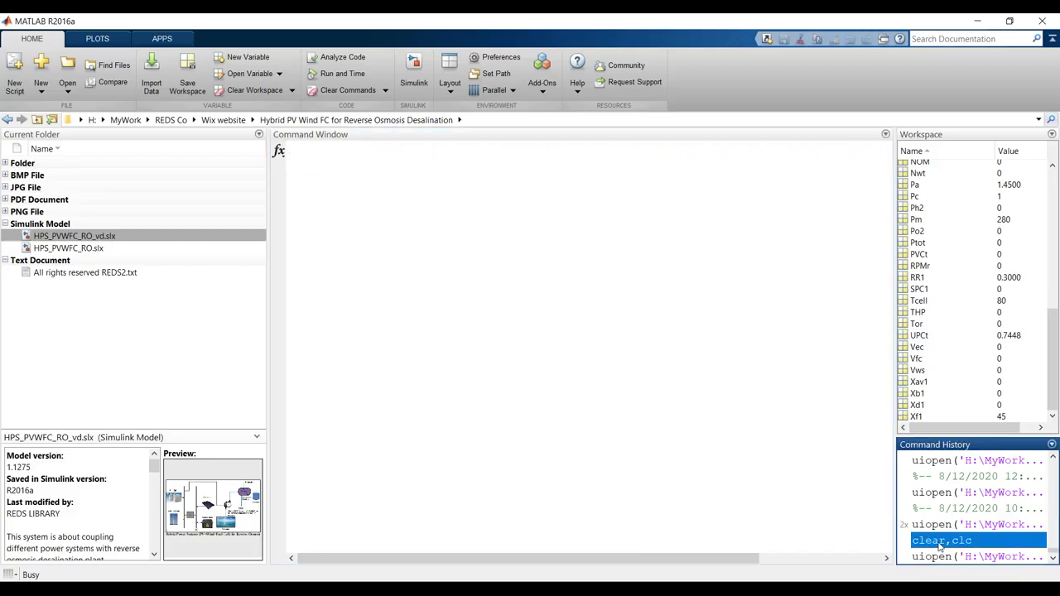
# Step: Switch to the HPS_PVWFC_RO_vd model and review the upper, mid and lower power limits in the Splitter & Costs Control Room block parameters
pyautogui.click(676, 554)
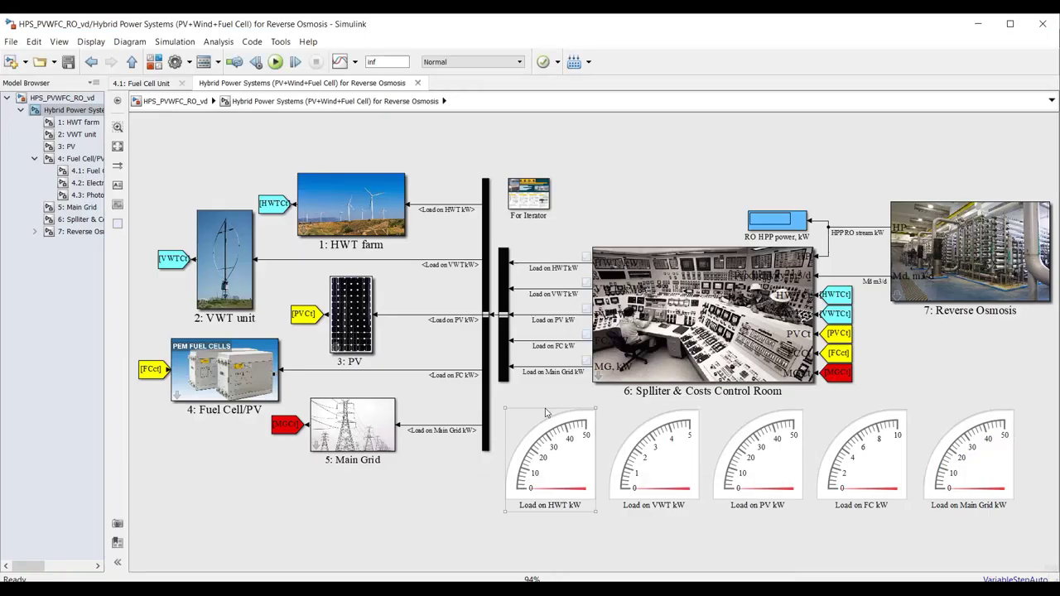
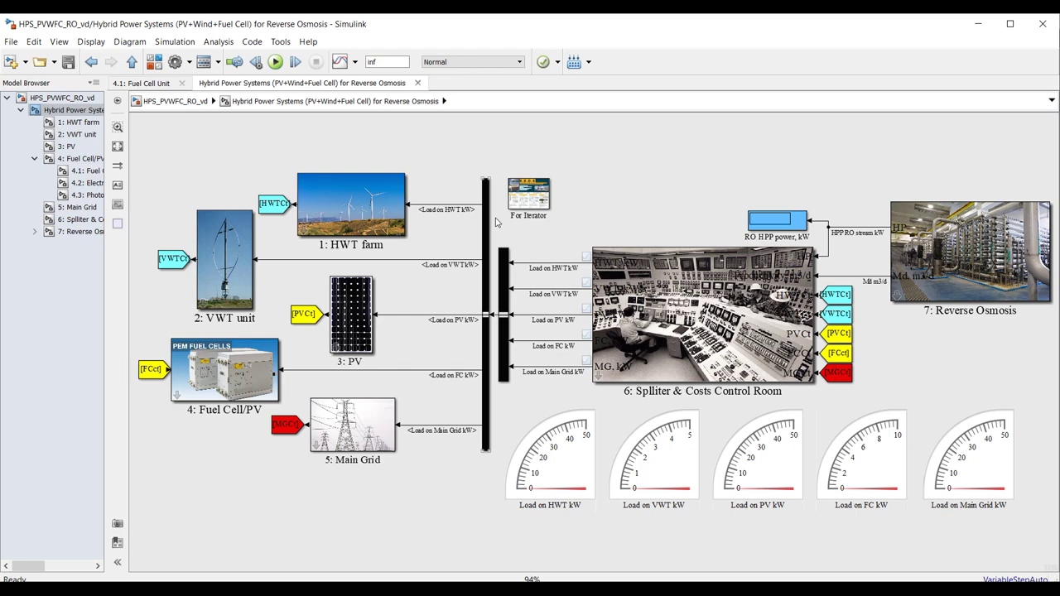
pyautogui.doubleClick(699, 286)
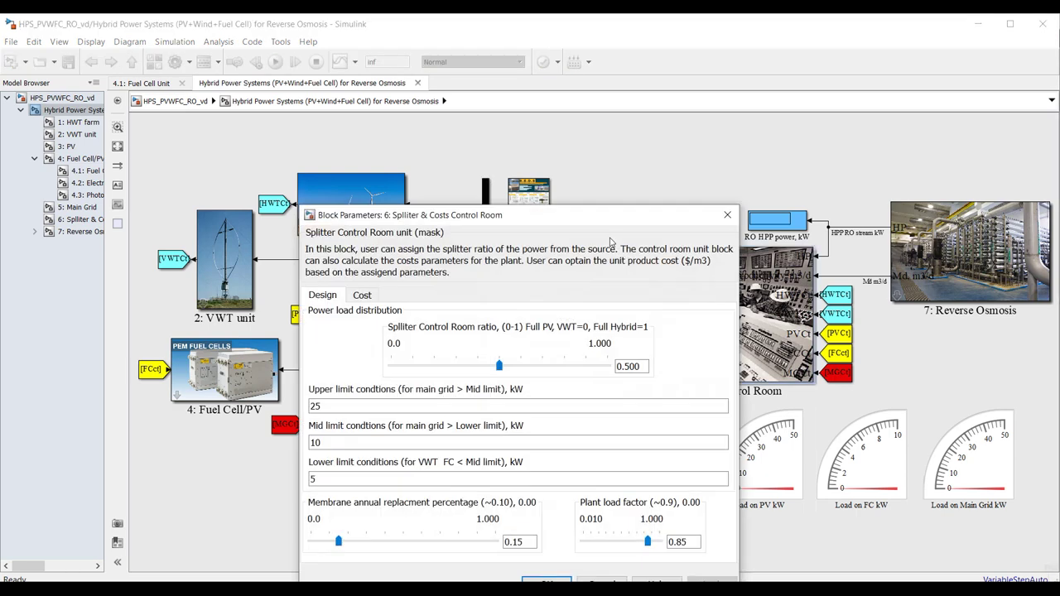
pyautogui.moveTo(595, 209); pyautogui.dragTo(606, 111)
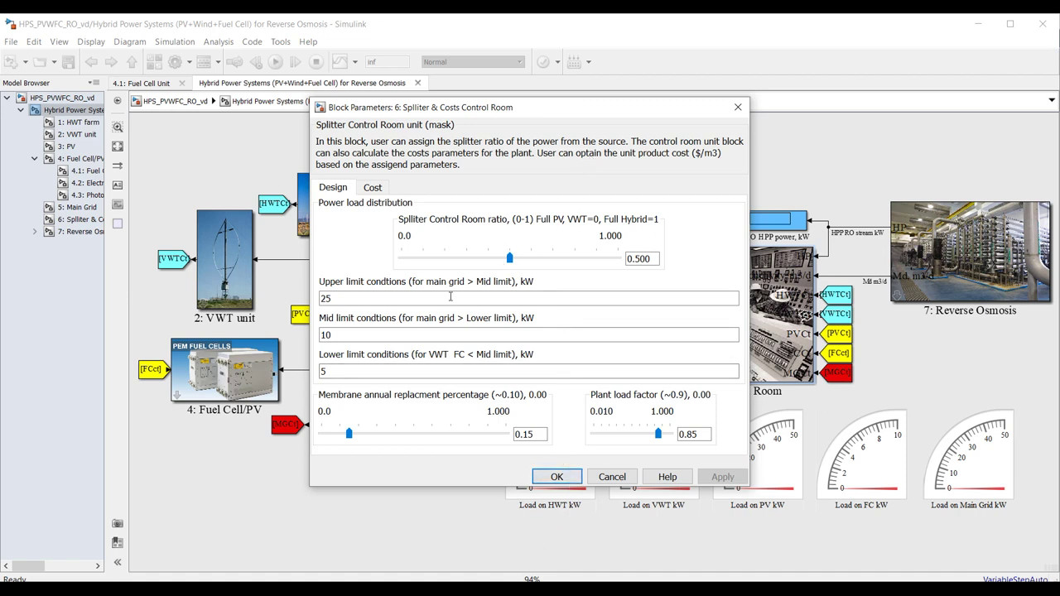
pyautogui.doubleClick(354, 372)
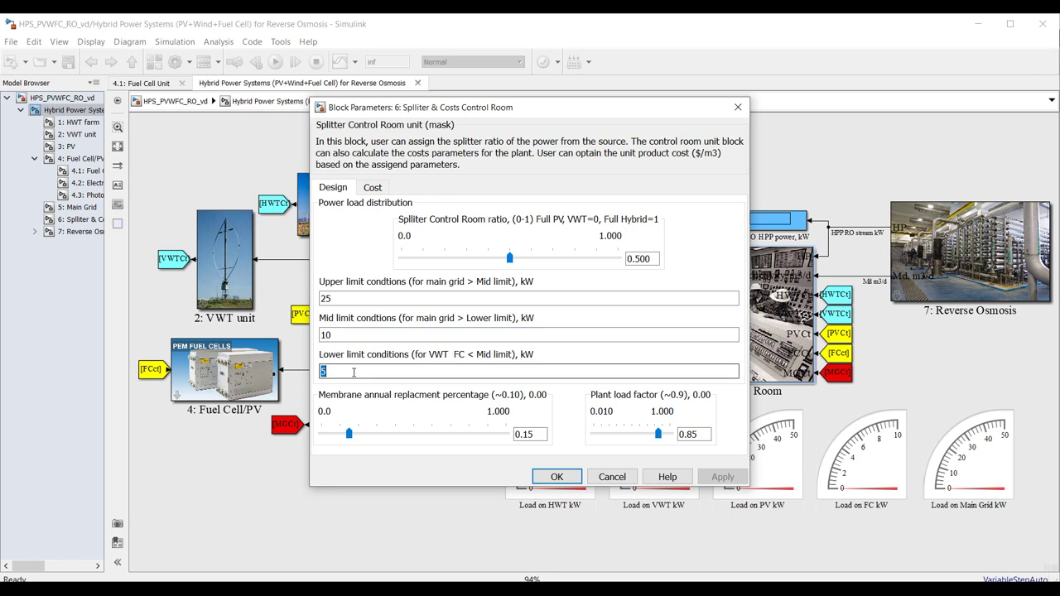
pyautogui.doubleClick(342, 334)
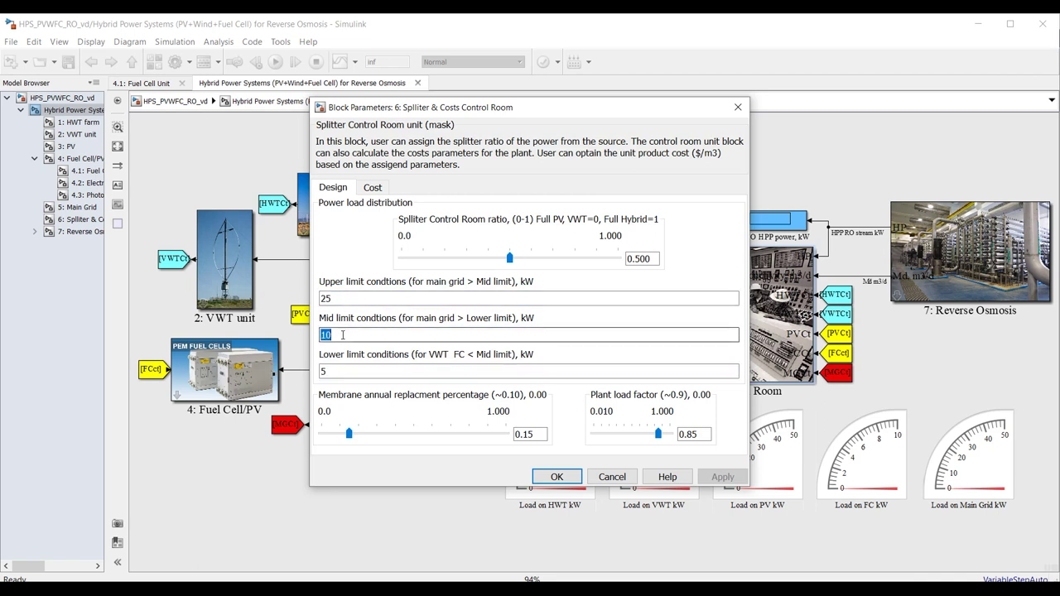
pyautogui.doubleClick(345, 300)
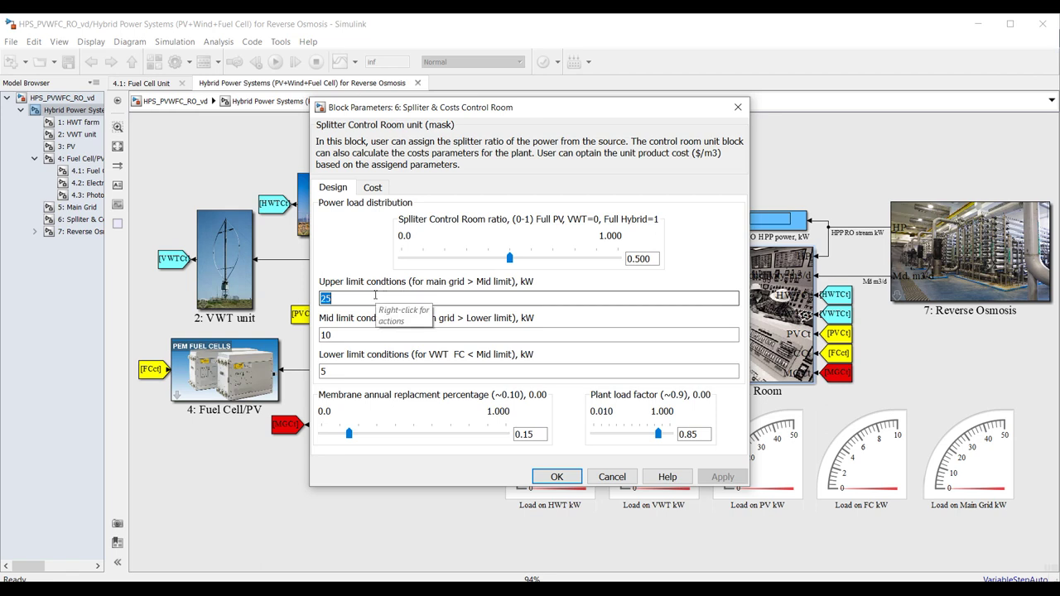
pyautogui.click(557, 477)
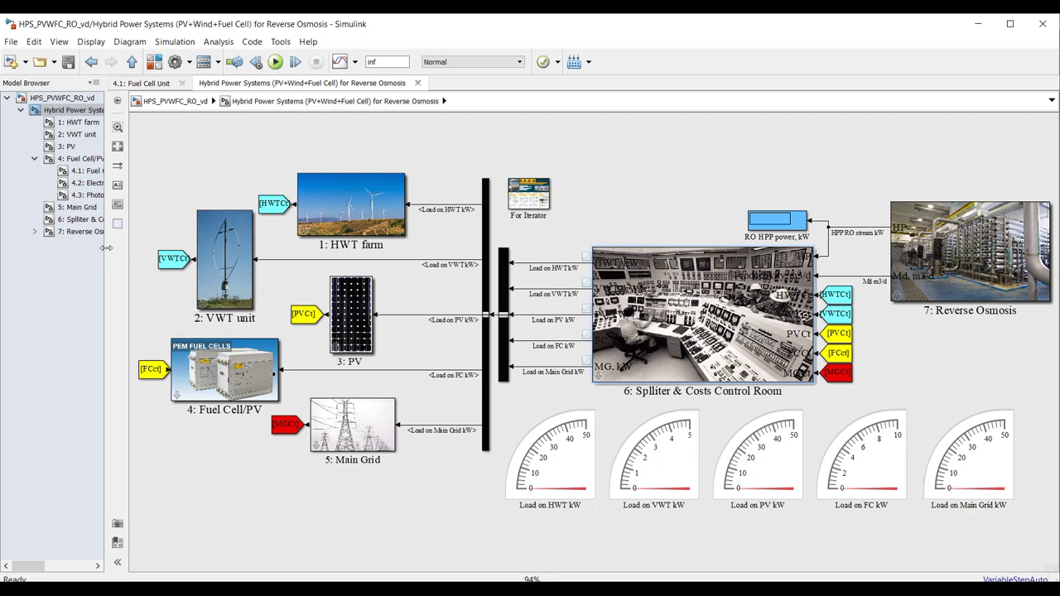
# Step: Widen the model hierarchy, enter the Splitter & Costs Control Room subsystem and open the code of its Load conditions function
pyautogui.moveTo(106, 247); pyautogui.dragTo(162, 248)
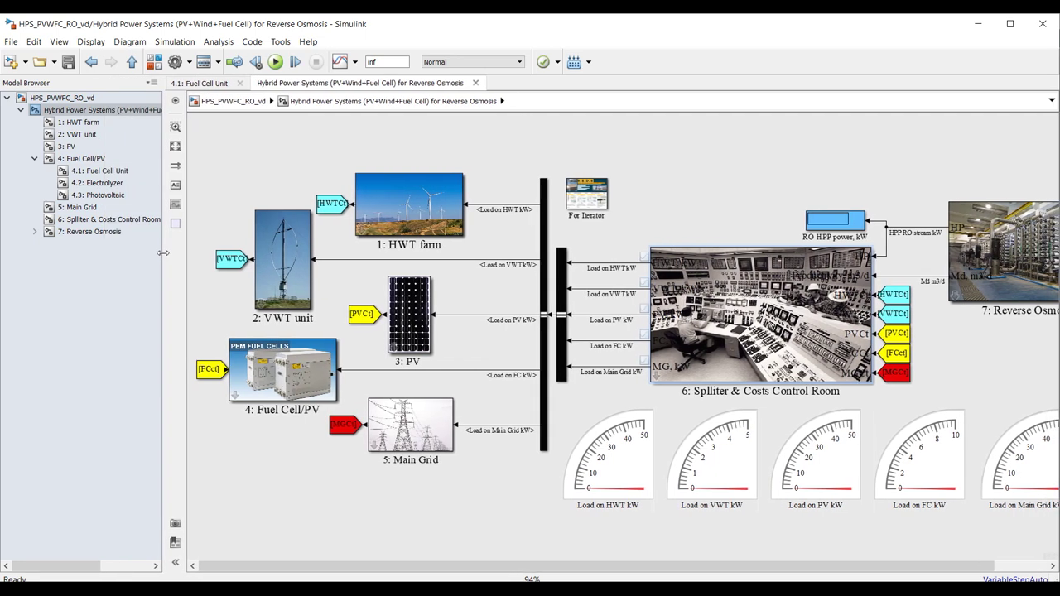
pyautogui.click(99, 219)
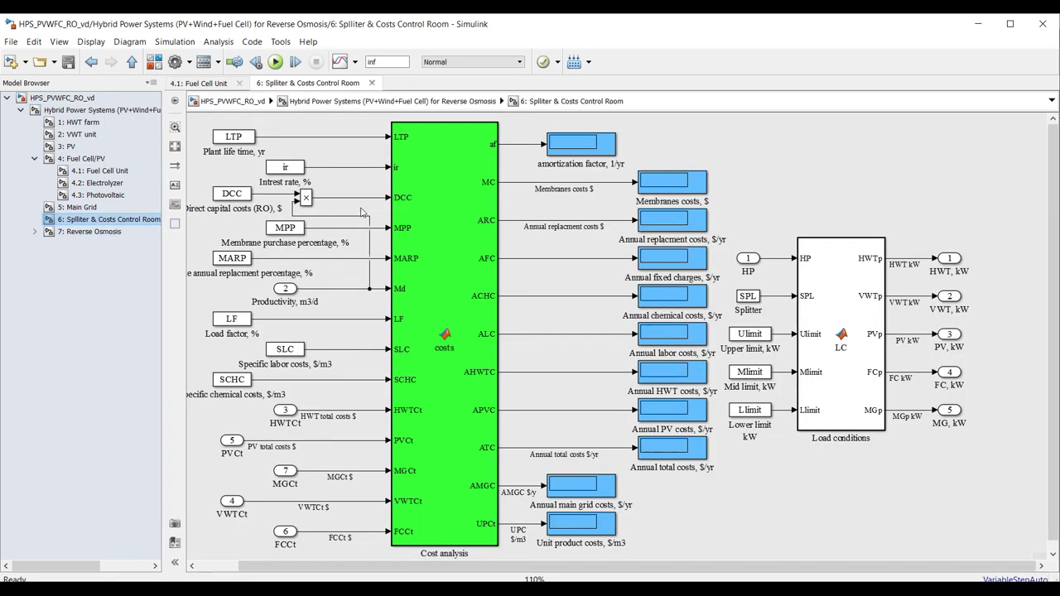
pyautogui.doubleClick(839, 280)
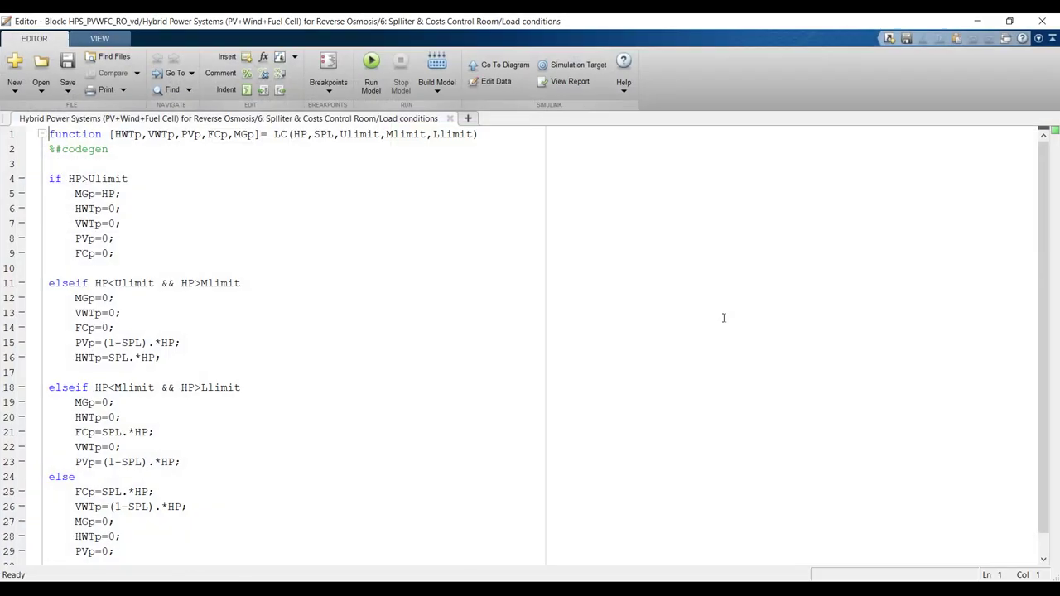
# Step: Examine how the Load conditions code assigns power above the upper limit and between the upper and mid limits
pyautogui.click(76, 178)
pyautogui.click(108, 178)
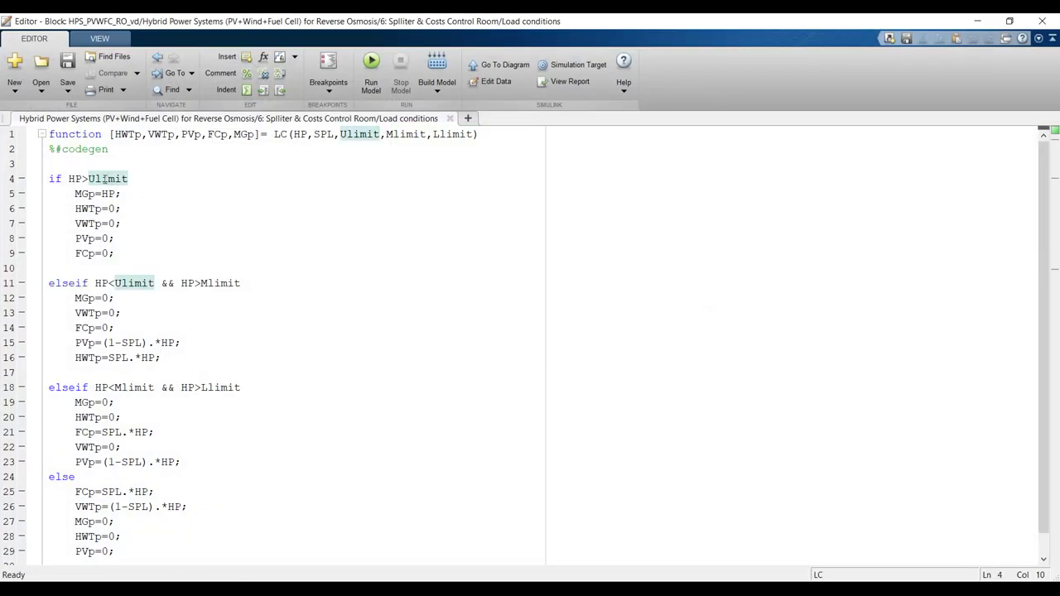
pyautogui.moveTo(76, 193); pyautogui.dragTo(123, 191)
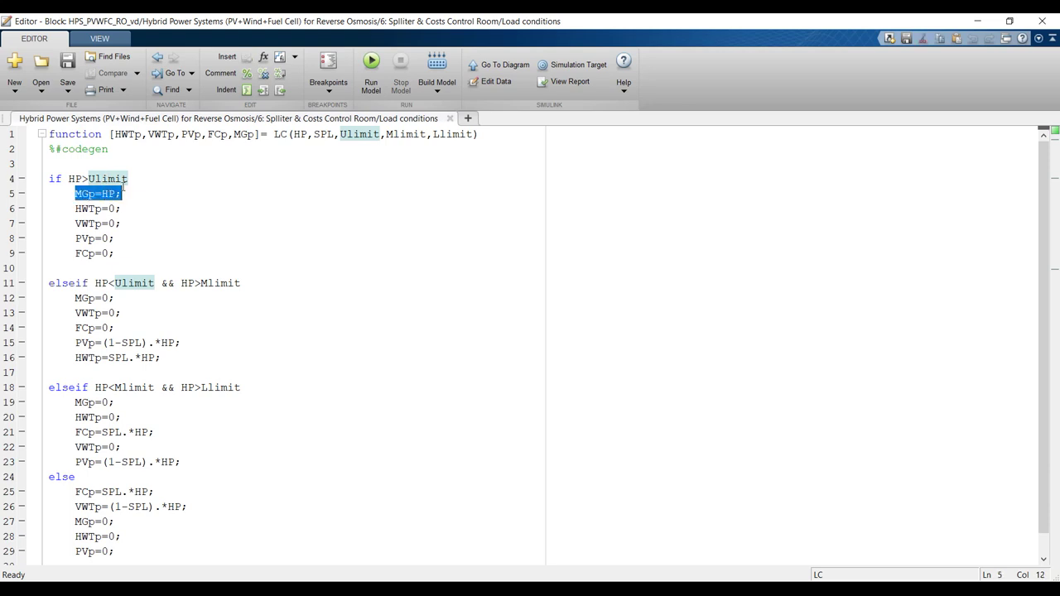
pyautogui.click(98, 209)
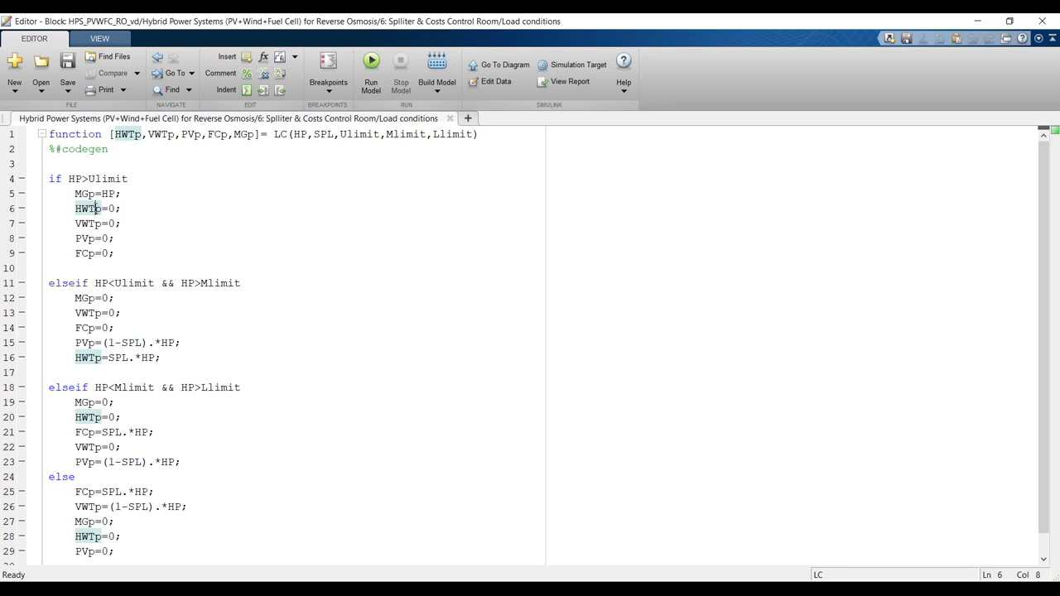
pyautogui.moveTo(76, 193); pyautogui.dragTo(124, 192)
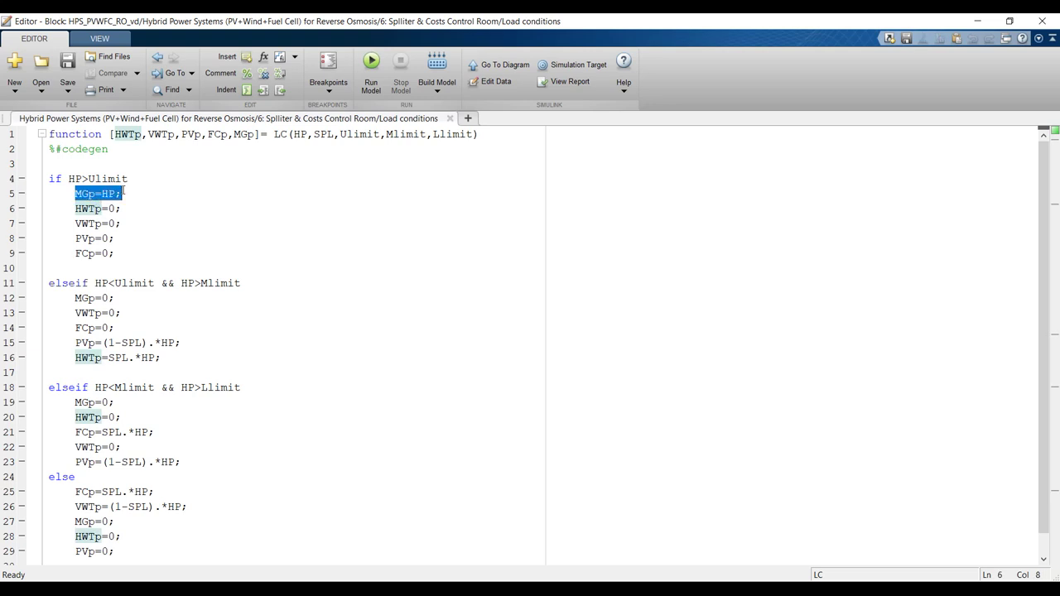
pyautogui.moveTo(77, 209); pyautogui.dragTo(128, 246)
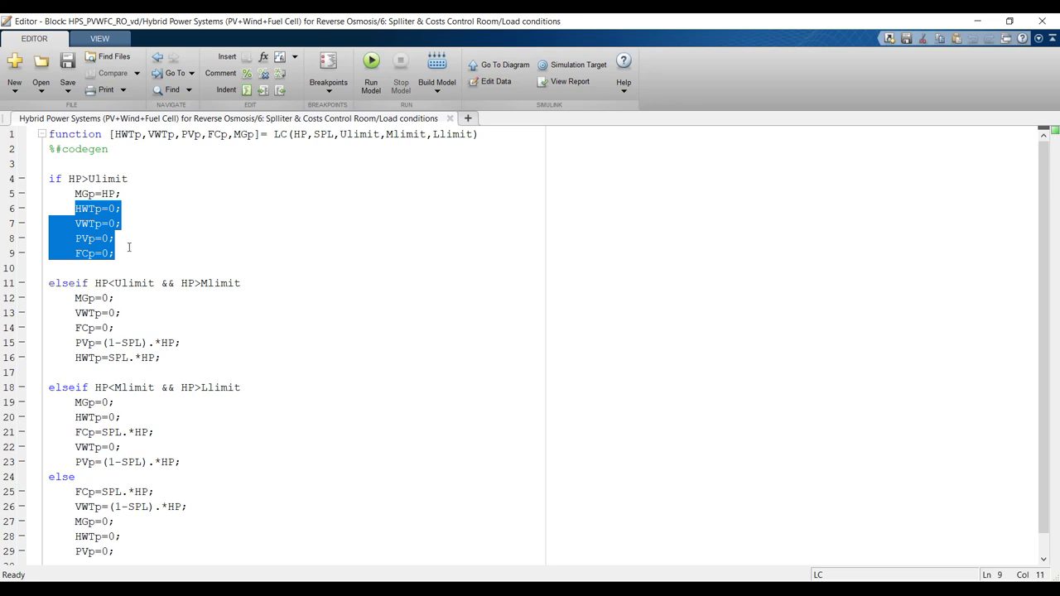
pyautogui.click(134, 284)
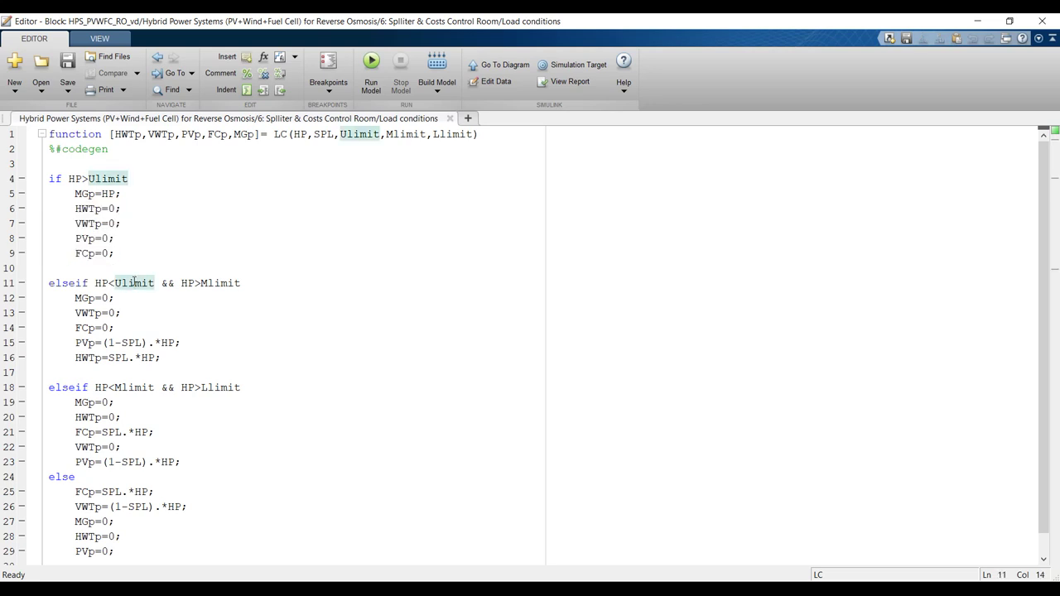
pyautogui.click(219, 282)
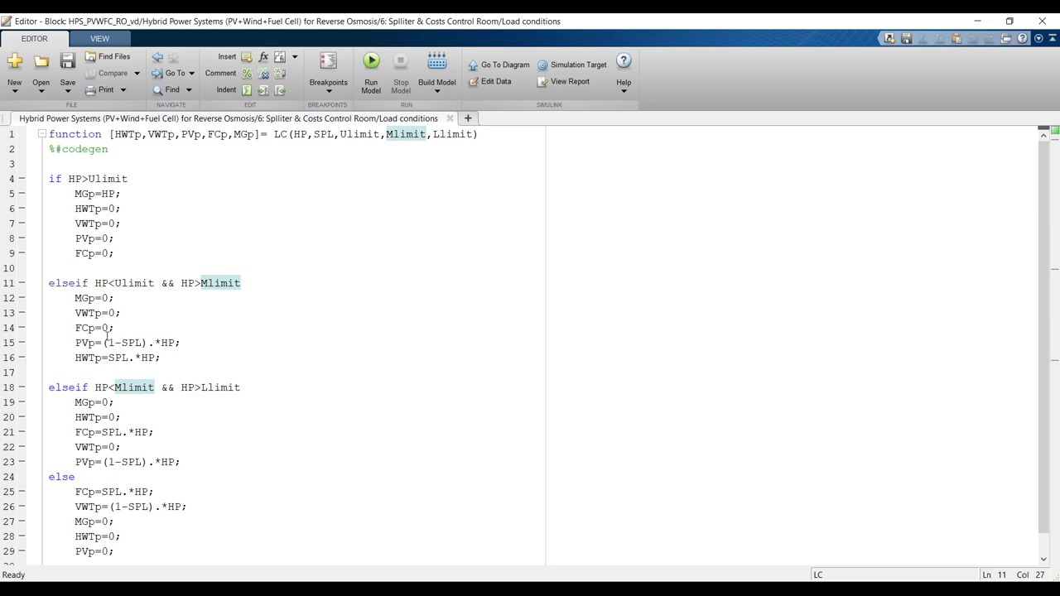
pyautogui.moveTo(76, 342); pyautogui.dragTo(170, 357)
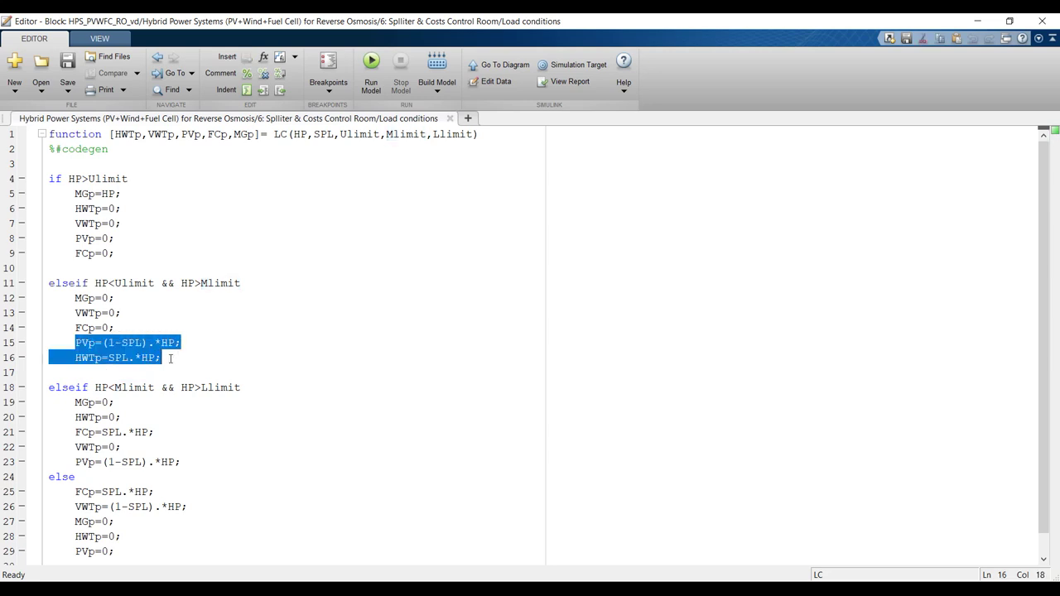
# Step: Examine how the Load conditions code splits power between the mid and lower limits and in the final else branch
pyautogui.scroll(-1, 168, 358)
pyautogui.click(134, 364)
pyautogui.click(227, 364)
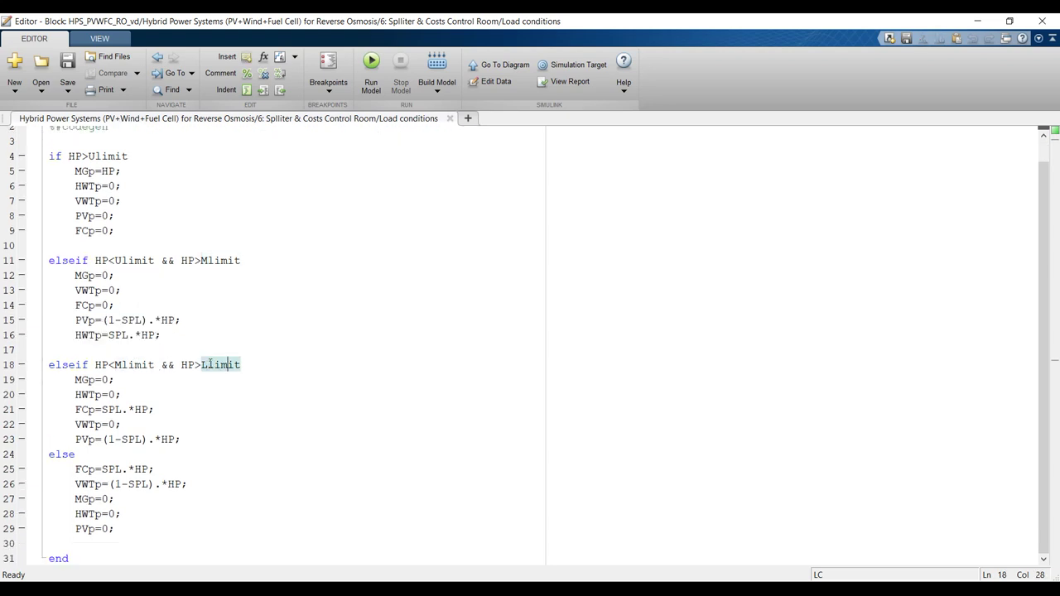
pyautogui.click(142, 365)
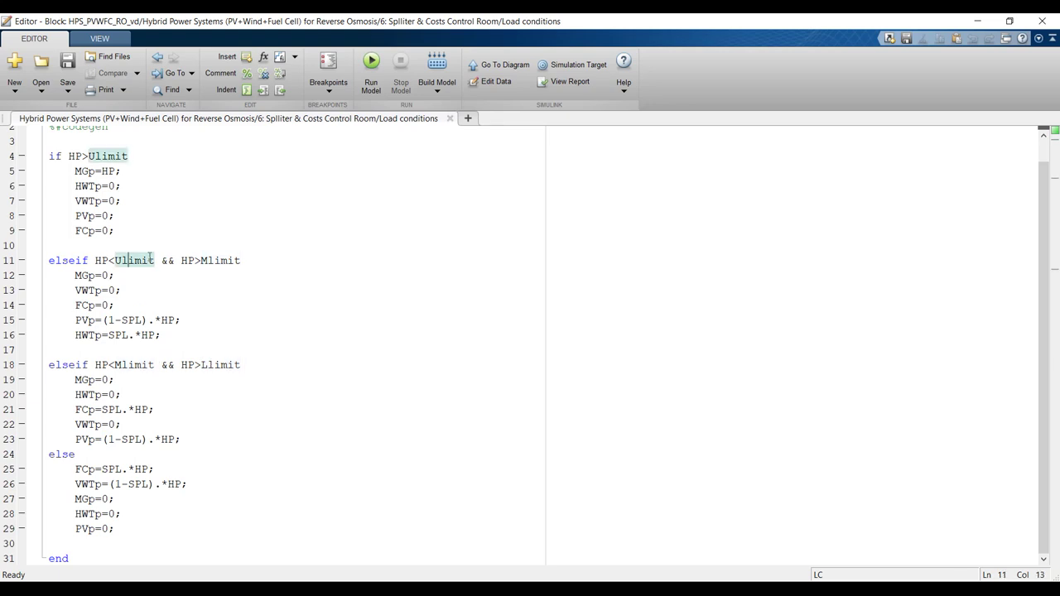
pyautogui.click(122, 155)
pyautogui.click(130, 364)
pyautogui.click(224, 369)
pyautogui.click(142, 364)
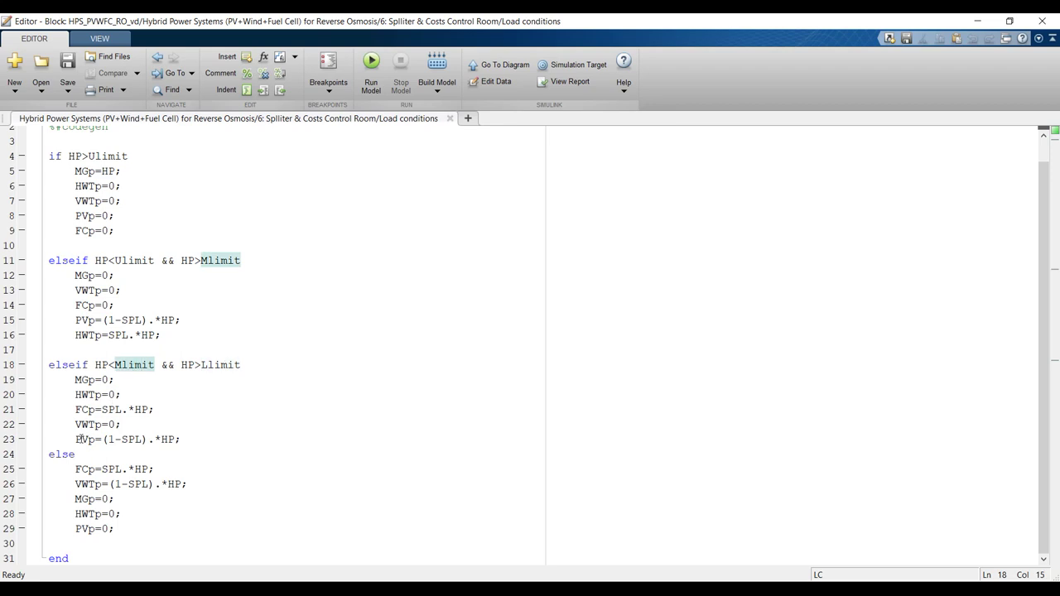
pyautogui.moveTo(76, 410); pyautogui.dragTo(186, 439)
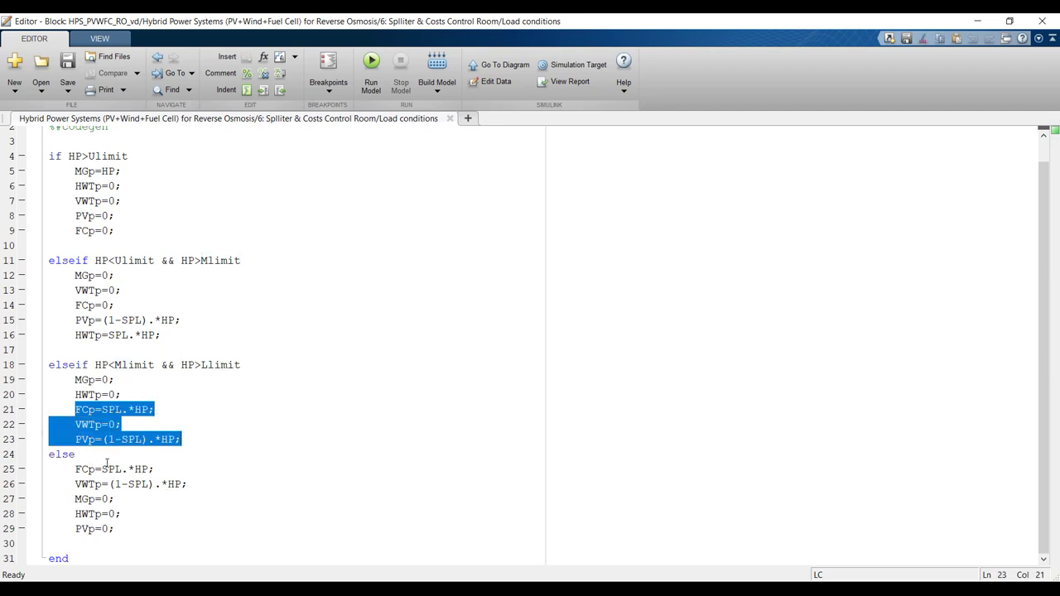
pyautogui.click(149, 469)
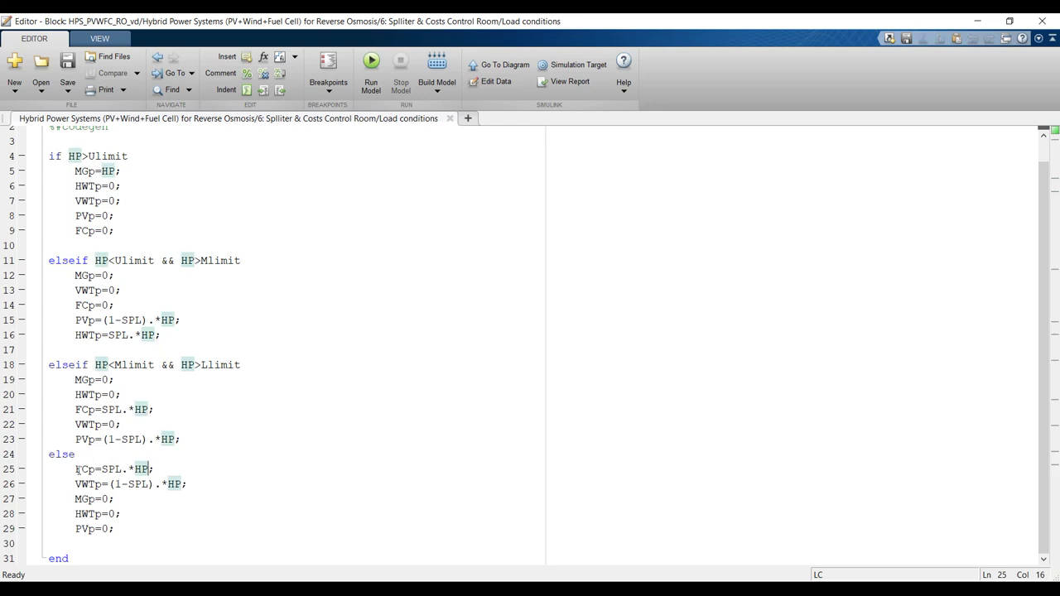
pyautogui.moveTo(76, 470); pyautogui.dragTo(148, 476)
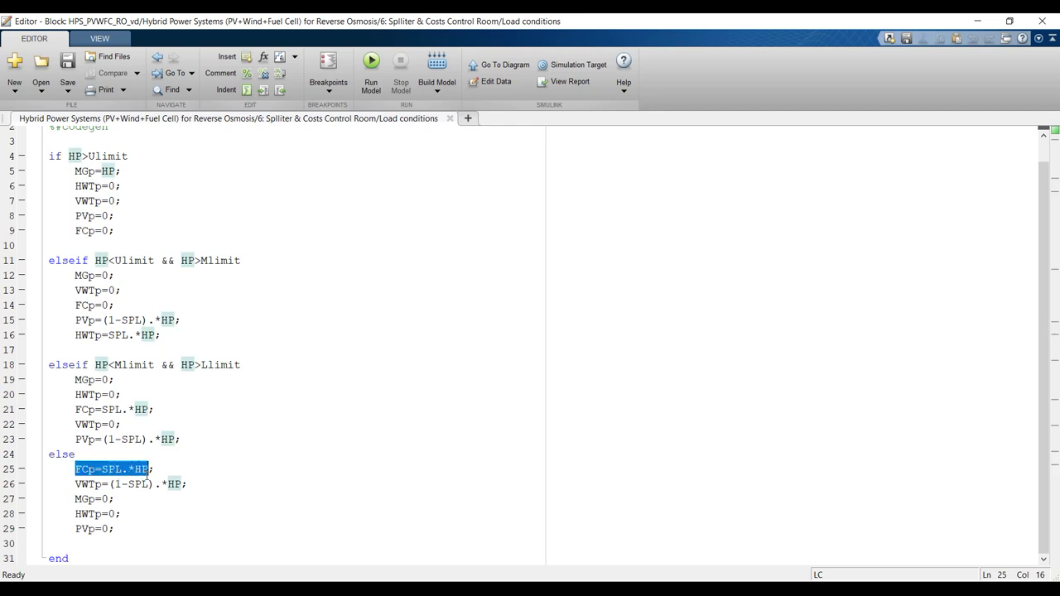
pyautogui.moveTo(148, 476); pyautogui.dragTo(195, 486)
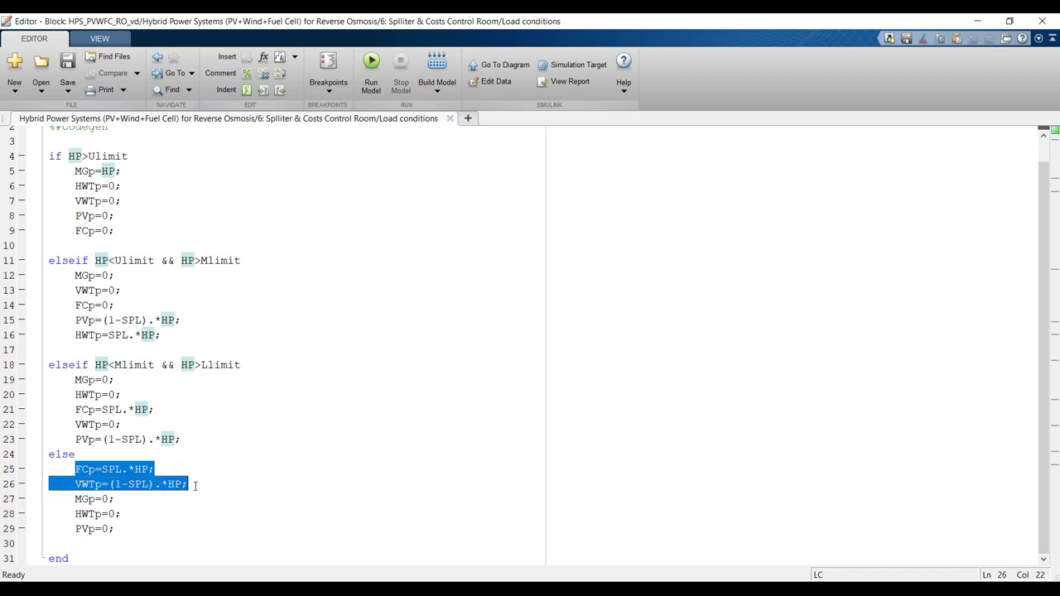
# Step: Return to the Splitter & Costs Control Room diagram and stream the ATC, AMGC and UPCt output signals to the Data Inspector
pyautogui.hotkey('alt', 'Tab')
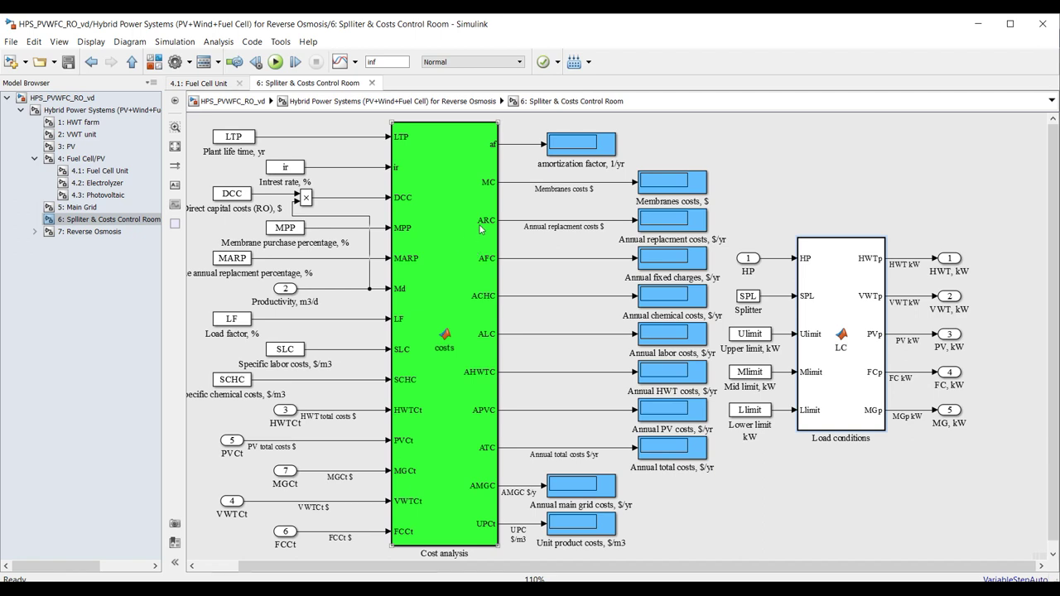
pyautogui.moveTo(512, 550); pyautogui.dragTo(527, 448)
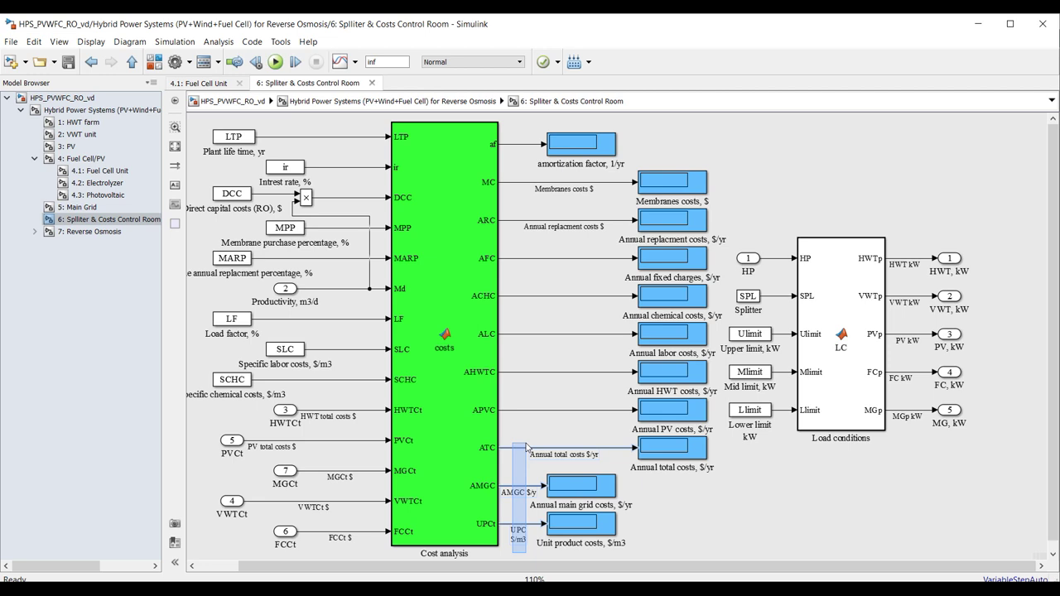
pyautogui.moveTo(527, 447); pyautogui.dragTo(525, 444)
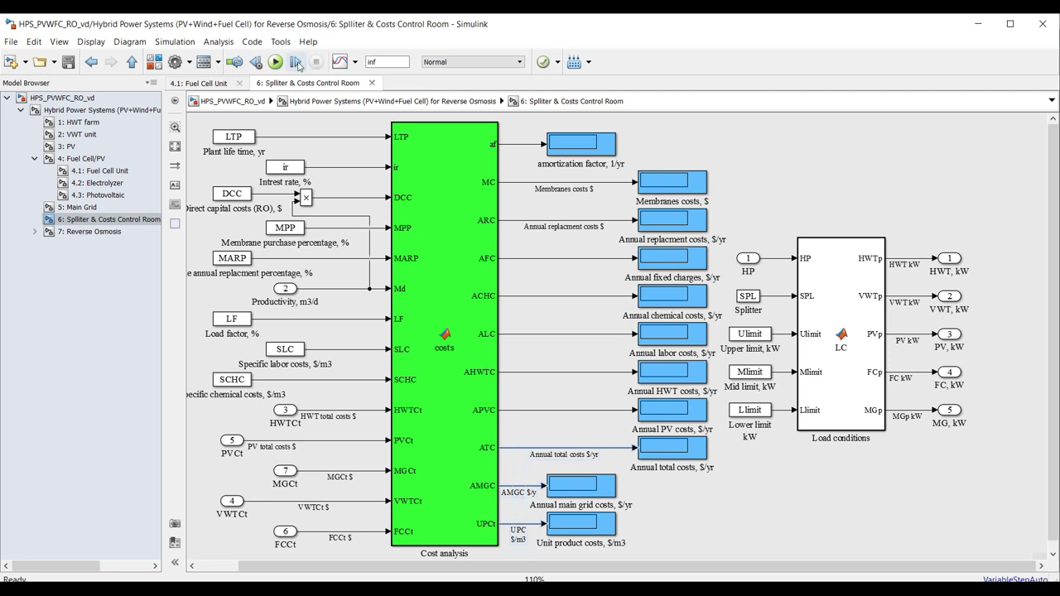
pyautogui.click(356, 63)
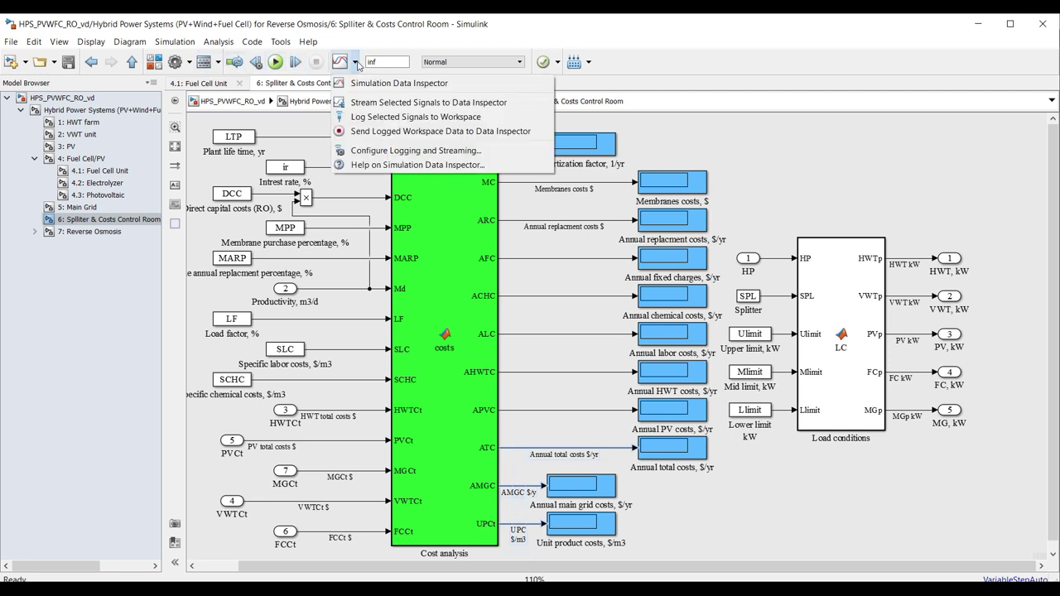
pyautogui.click(370, 102)
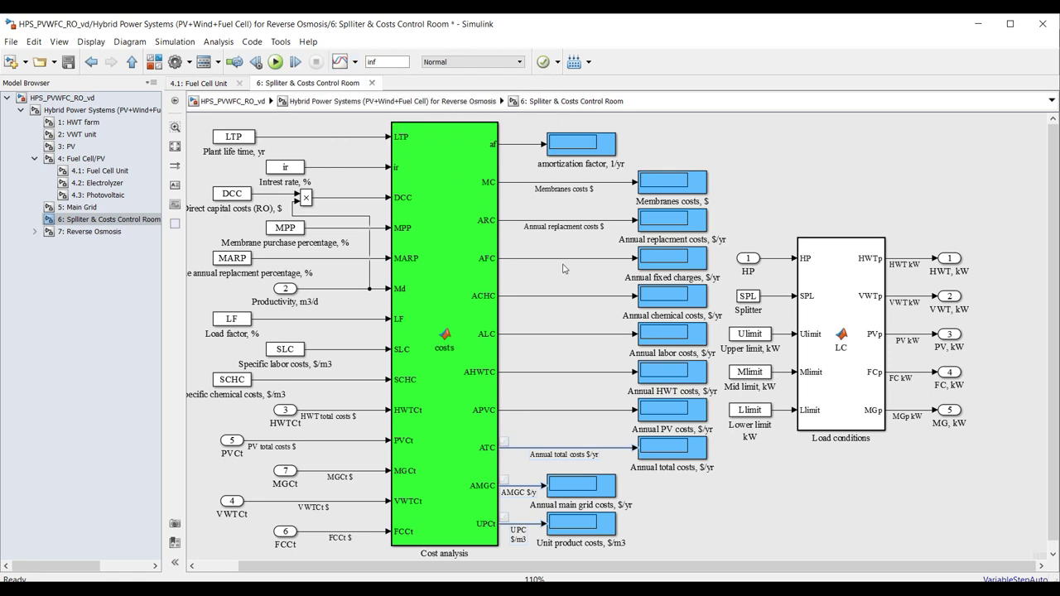
pyautogui.moveTo(511, 241); pyautogui.dragTo(525, 166)
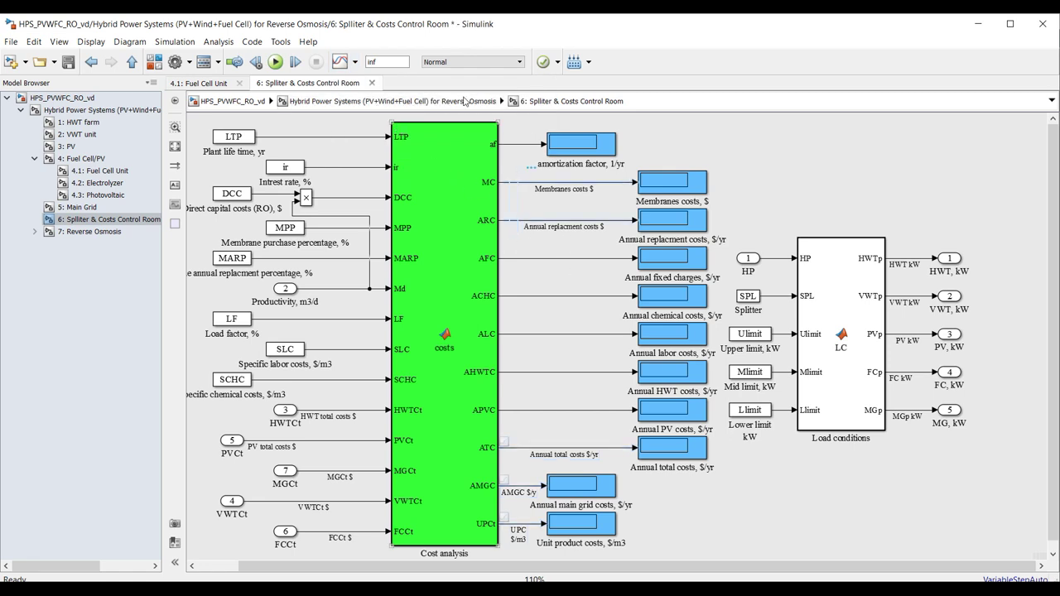
pyautogui.click(356, 63)
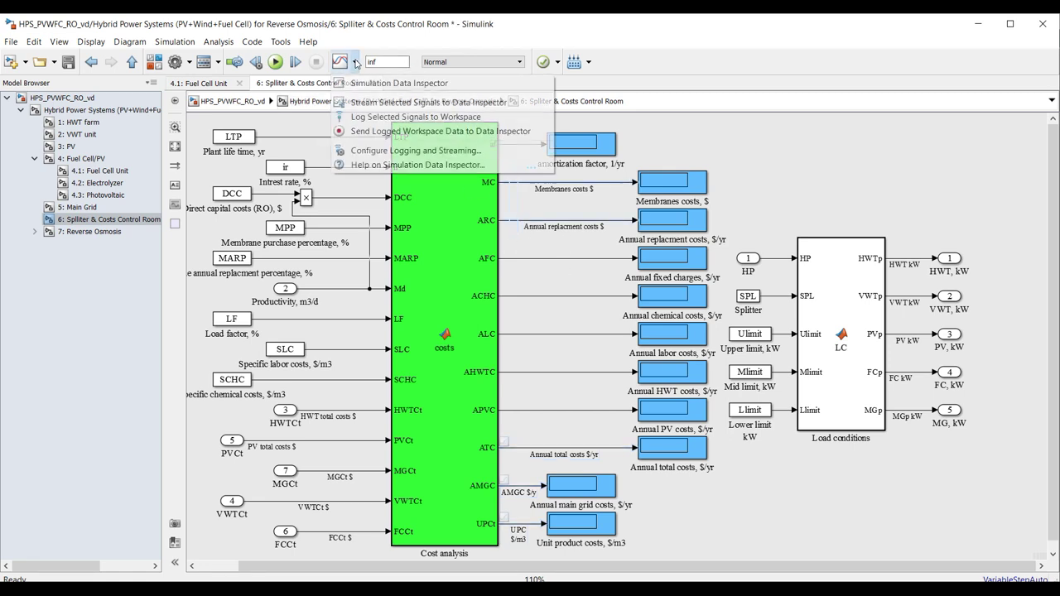
pyautogui.click(530, 269)
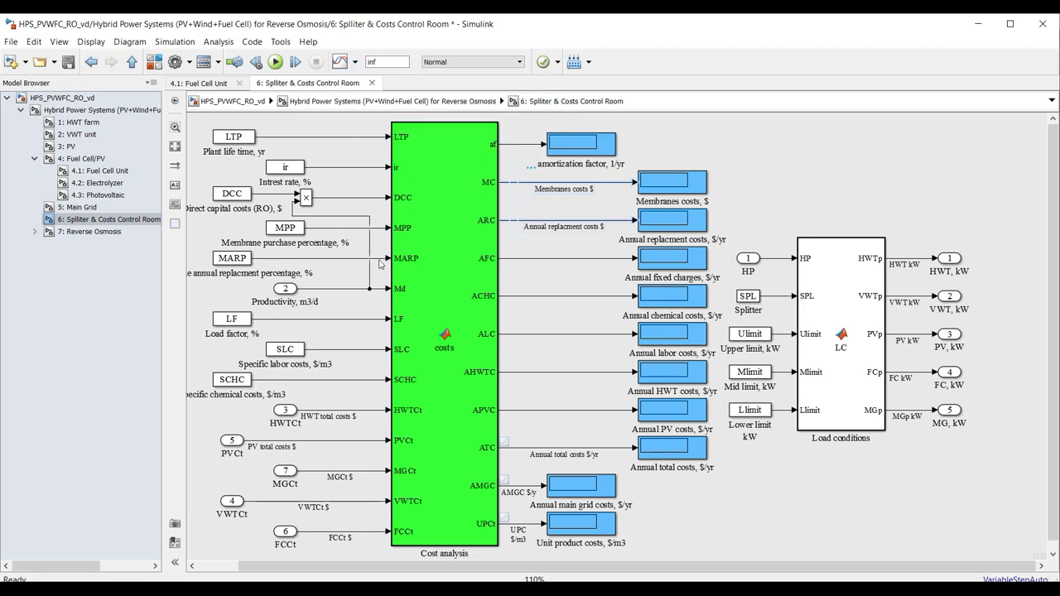
# Step: Glance over the HWT farm subsystem, return to the hybrid power system's overview diagram and save the model
pyautogui.click(78, 122)
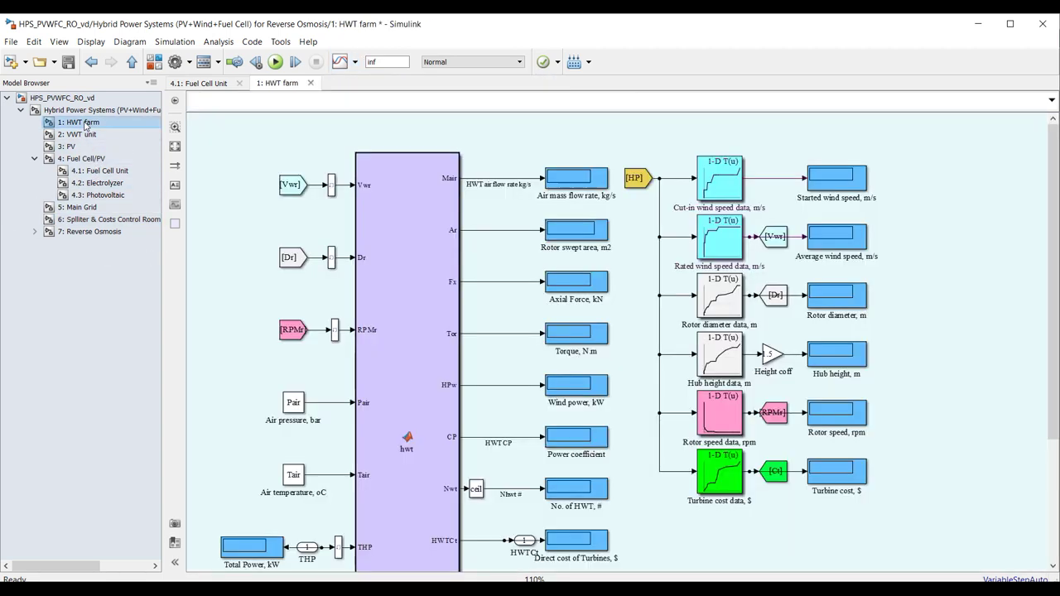
pyautogui.scroll(-3, 422, 239)
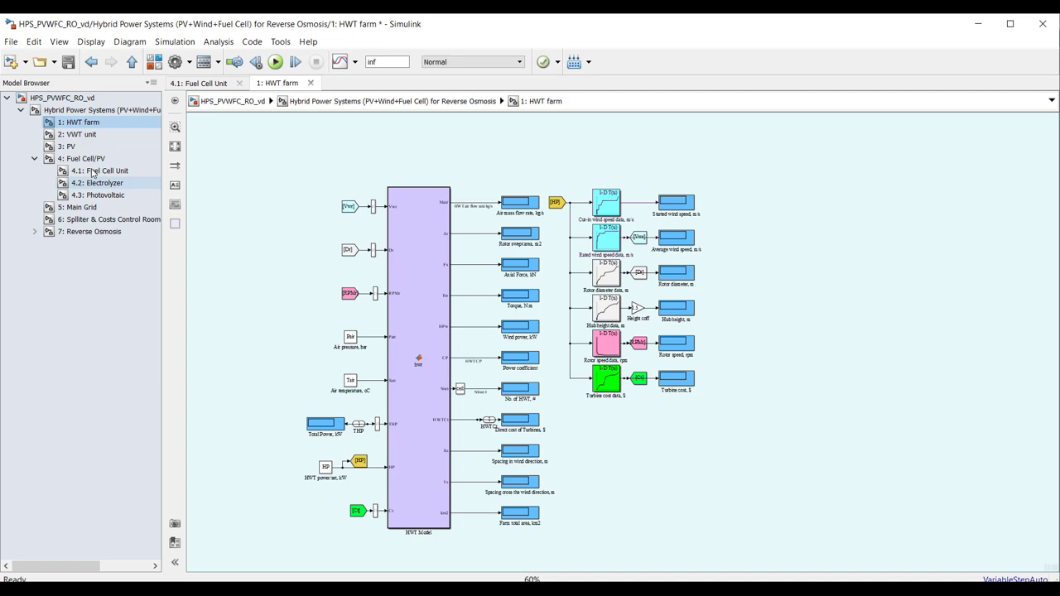
pyautogui.click(87, 109)
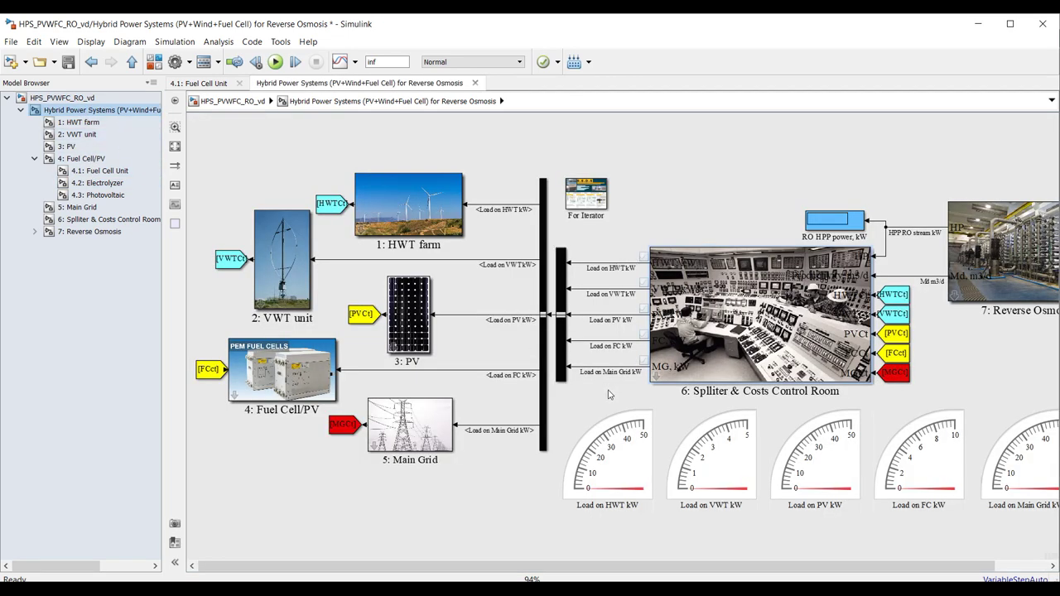
pyautogui.scroll(1, 611, 393)
pyautogui.scroll(-2, 603, 248)
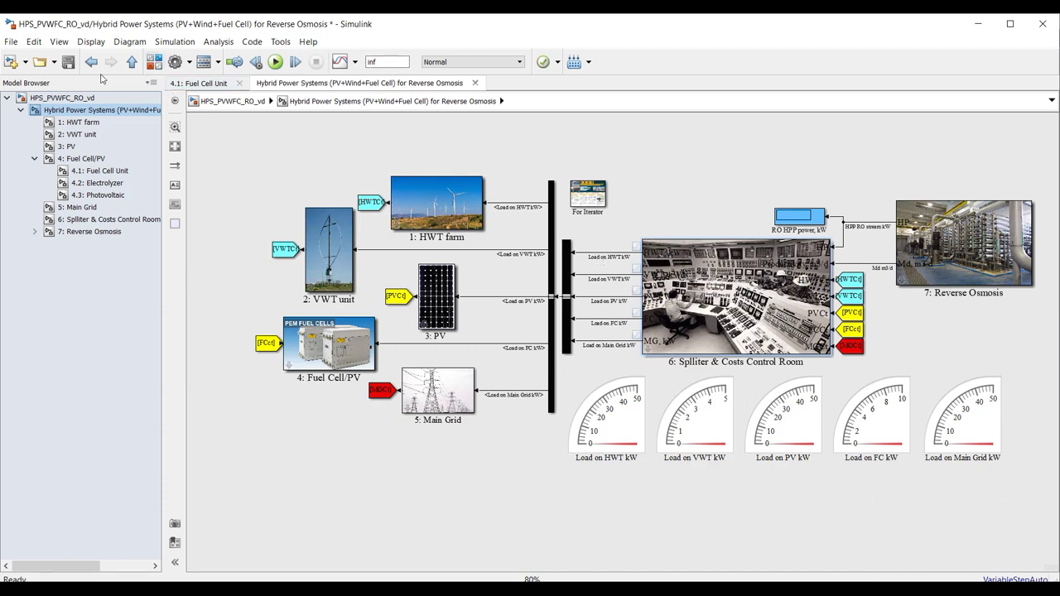
pyautogui.click(70, 63)
# Step: Open the Splitter & Costs Control Room parameters and set the upper limit to 2000 kW and the mid limit to 1000 kW
pyautogui.doubleClick(675, 280)
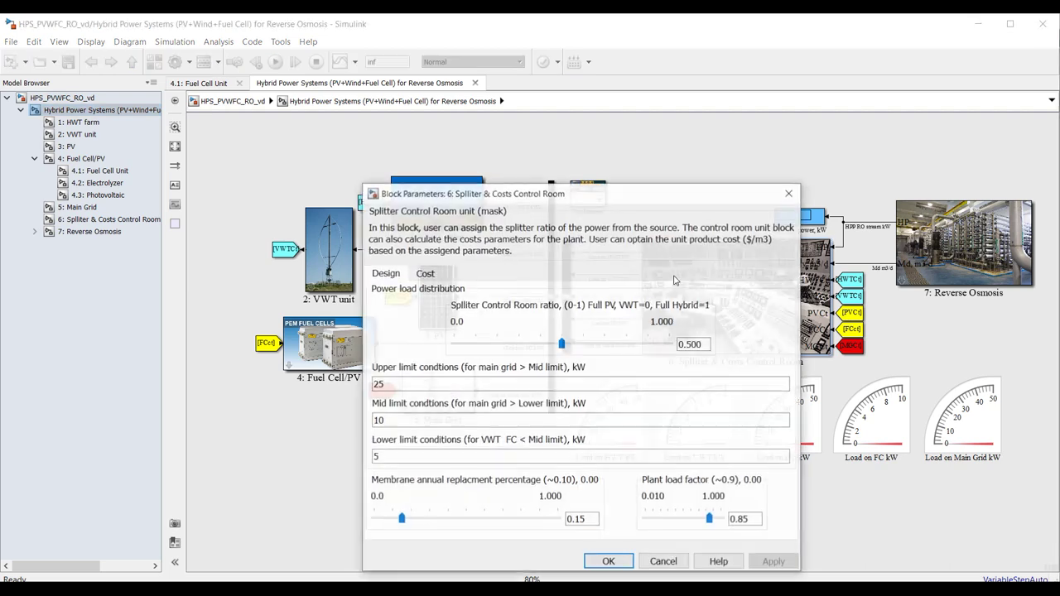
pyautogui.doubleClick(418, 388)
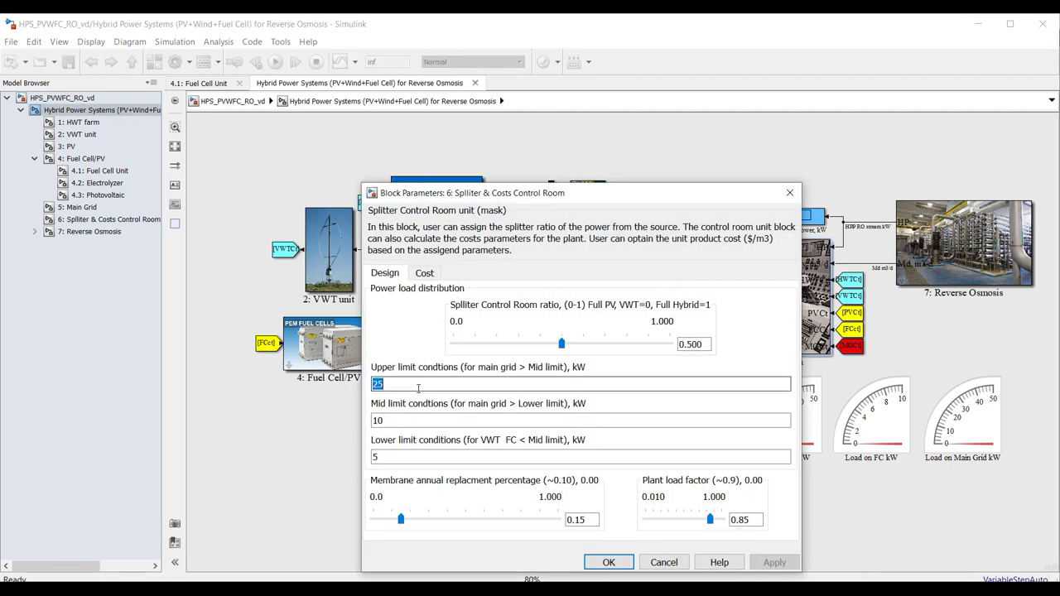
pyautogui.write('2000')
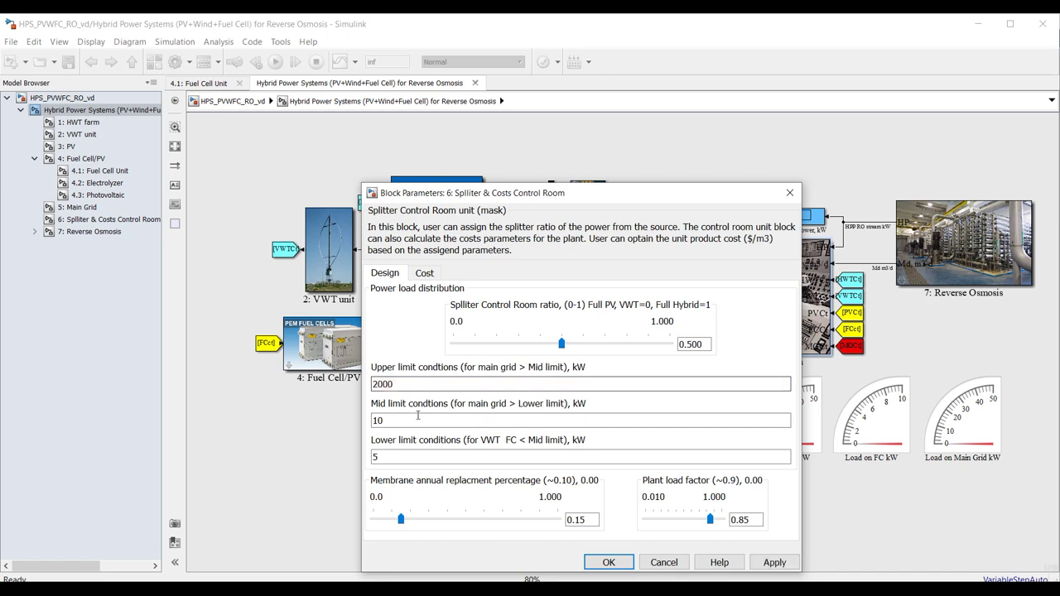
pyautogui.press('Tab')
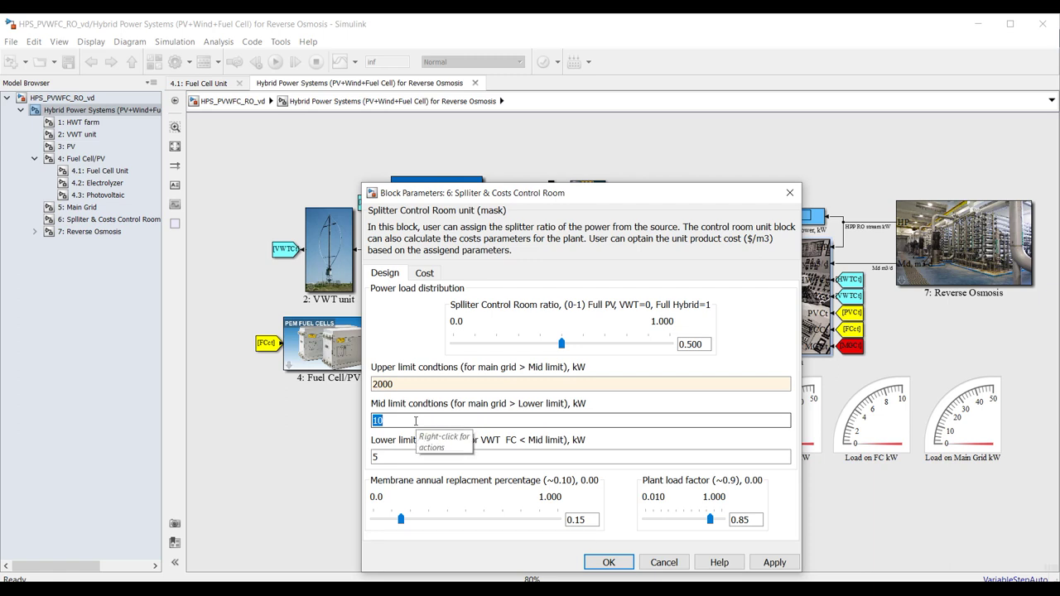
pyautogui.write('1000')
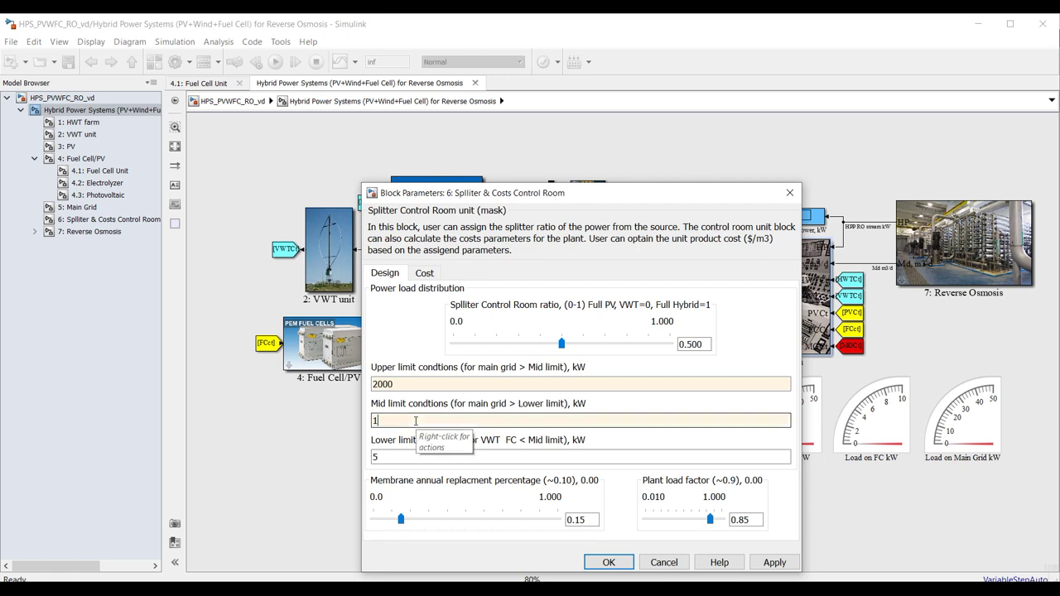
pyautogui.click(410, 452)
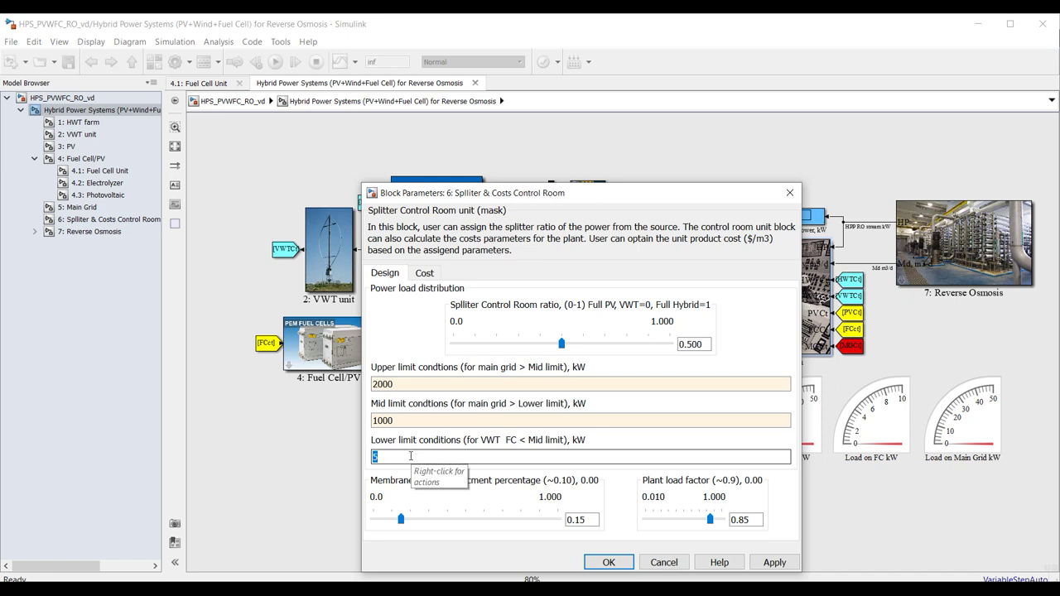
# Step: Set the control room's upper limit to 5000 kW, mid limit to 2000 kW and lower limit to 1000 kW, and apply them
pyautogui.click(380, 385)
pyautogui.click(377, 388)
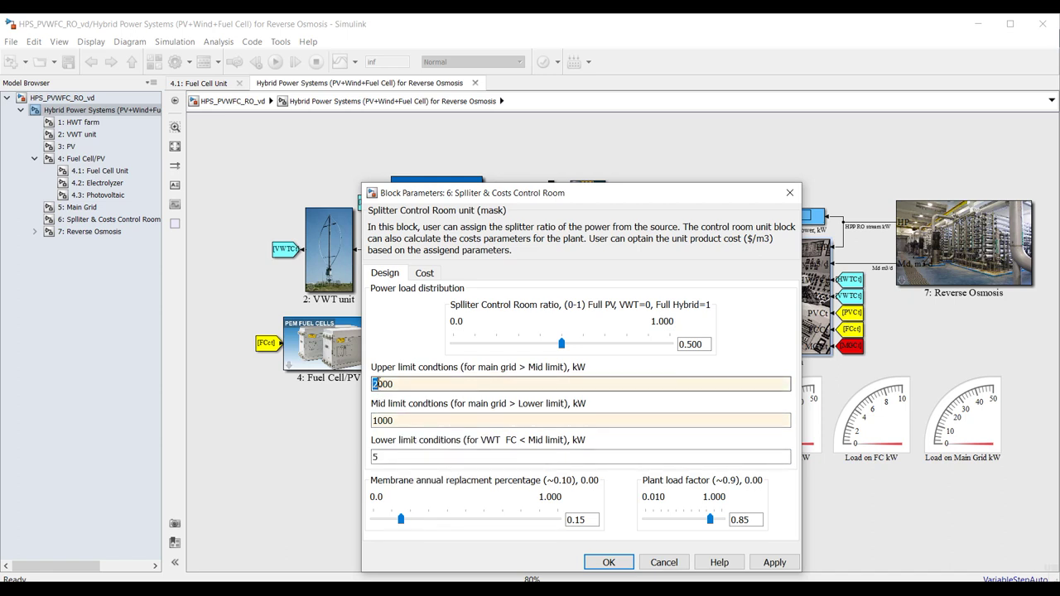
pyautogui.write('5')
pyautogui.click(374, 421)
pyautogui.click(374, 421)
pyautogui.press('BackSpace')
pyautogui.write('2')
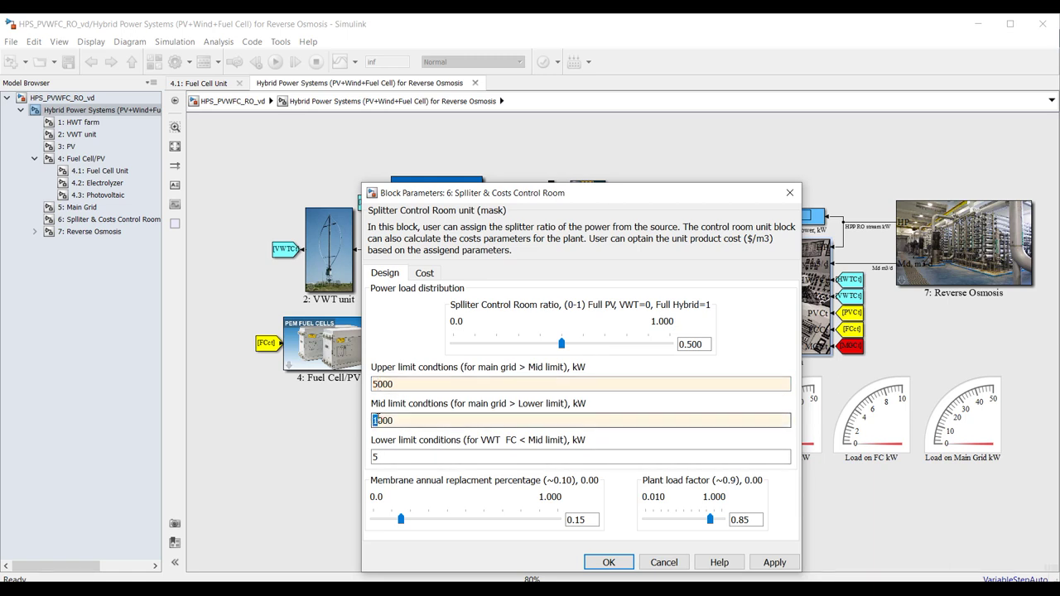
pyautogui.click(381, 457)
pyautogui.write('1000')
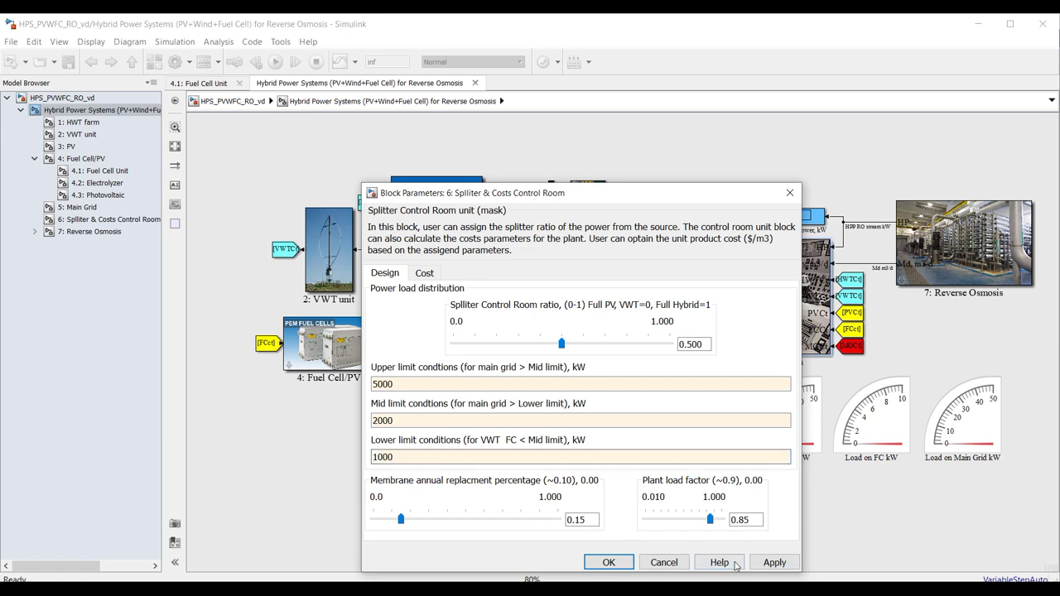
pyautogui.click(775, 562)
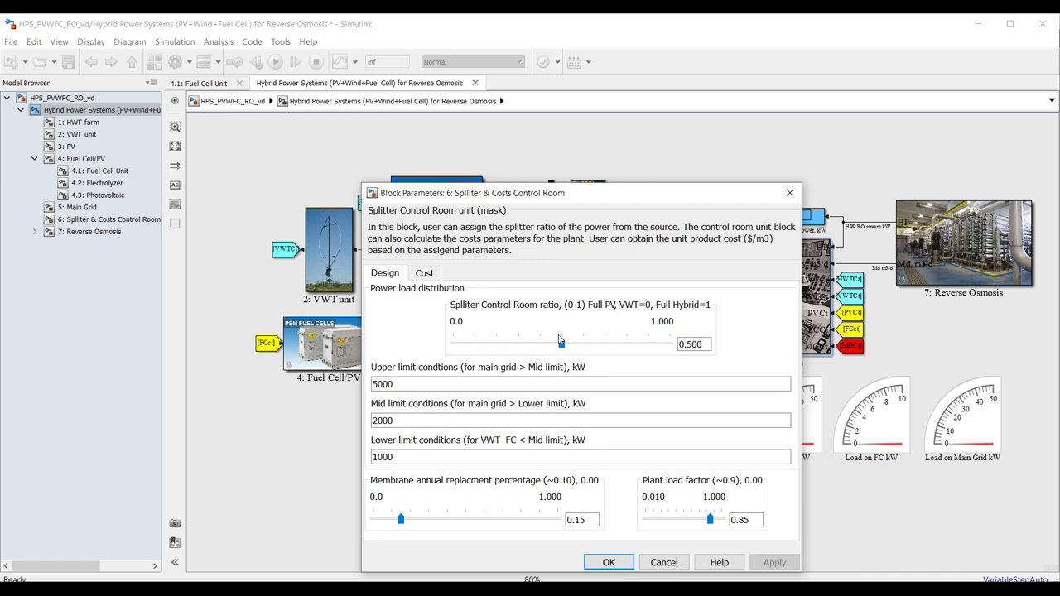
# Step: Review the control room's cost parameters and close its block parameters
pyautogui.click(422, 274)
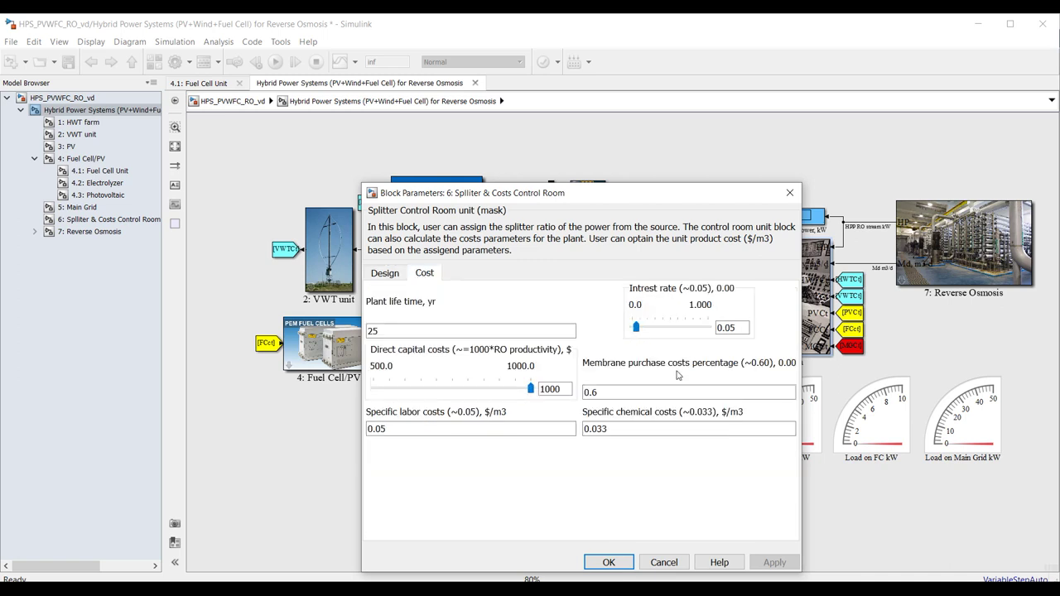
pyautogui.click(387, 276)
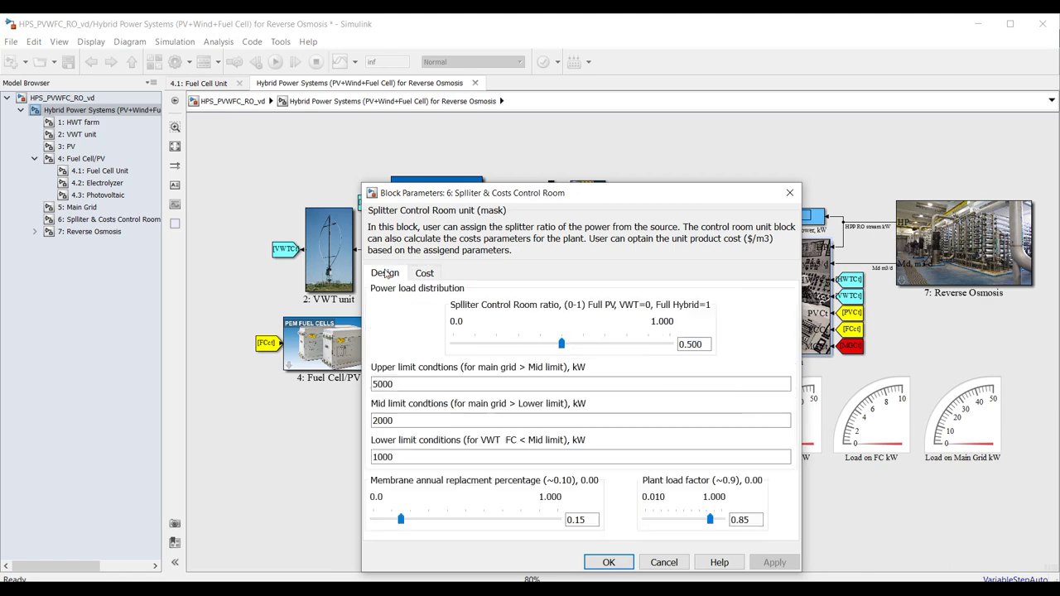
pyautogui.click(629, 563)
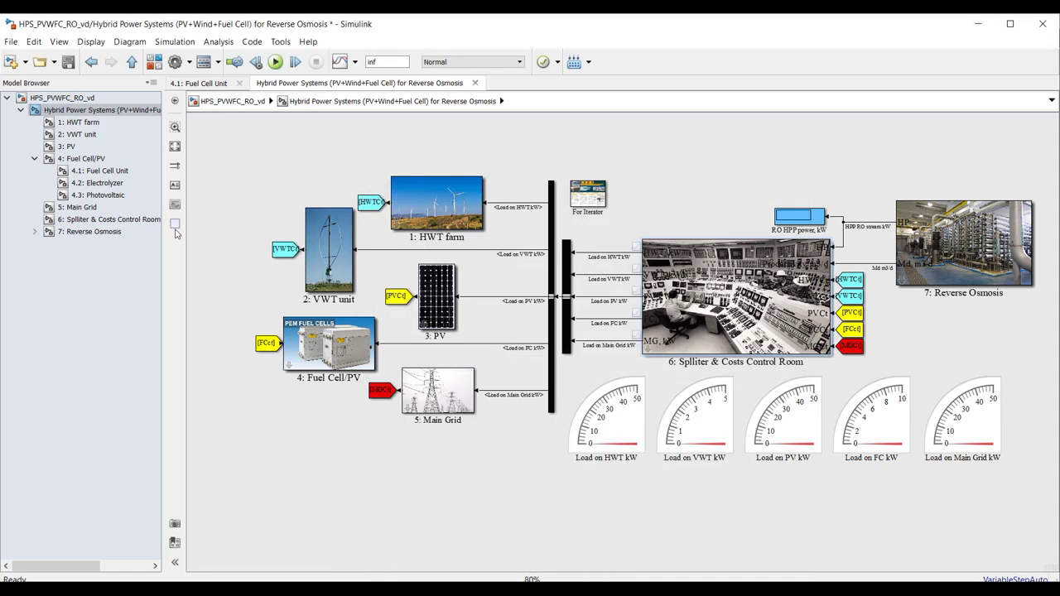
# Step: Enter the Fuel Cell/PV subsystem and set the Fuel Cell Unit's cell area to 250 cm2
pyautogui.click(83, 159)
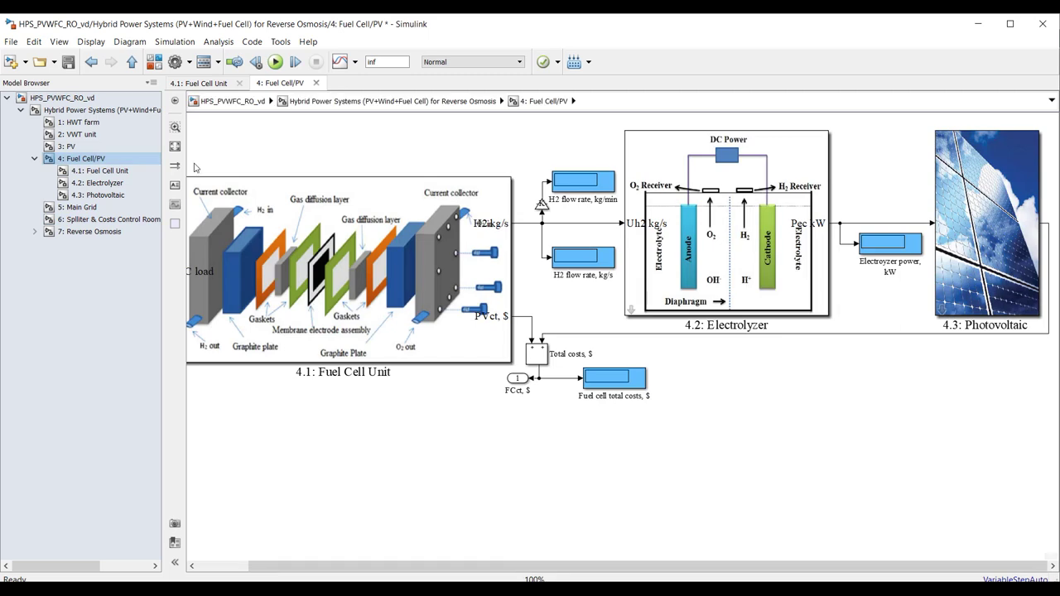
pyautogui.click(175, 146)
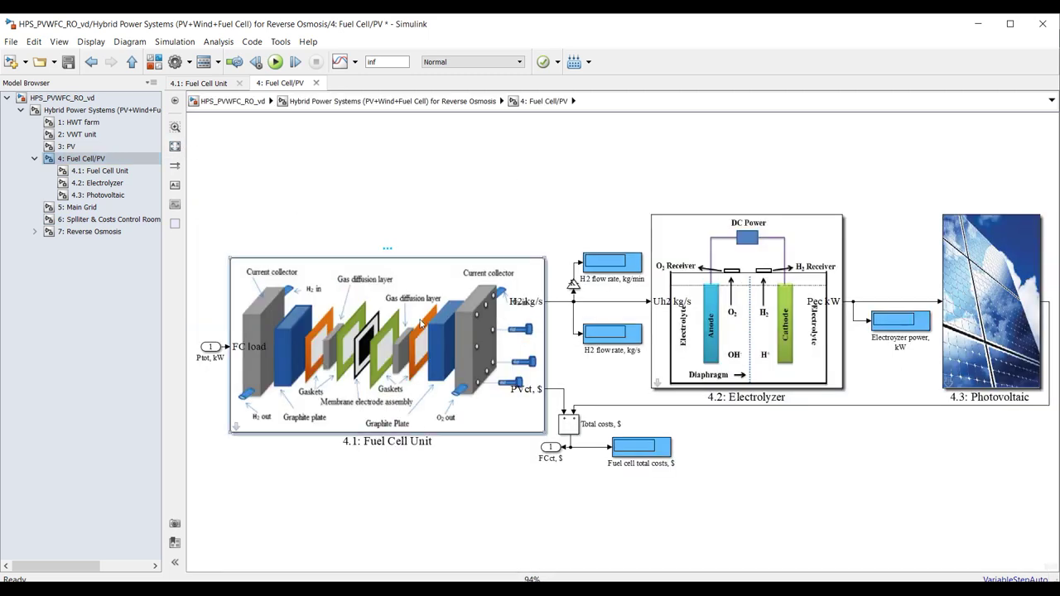
pyautogui.doubleClick(421, 323)
pyautogui.doubleClick(331, 415)
pyautogui.click(348, 412)
pyautogui.scroll(-2, 323, 386)
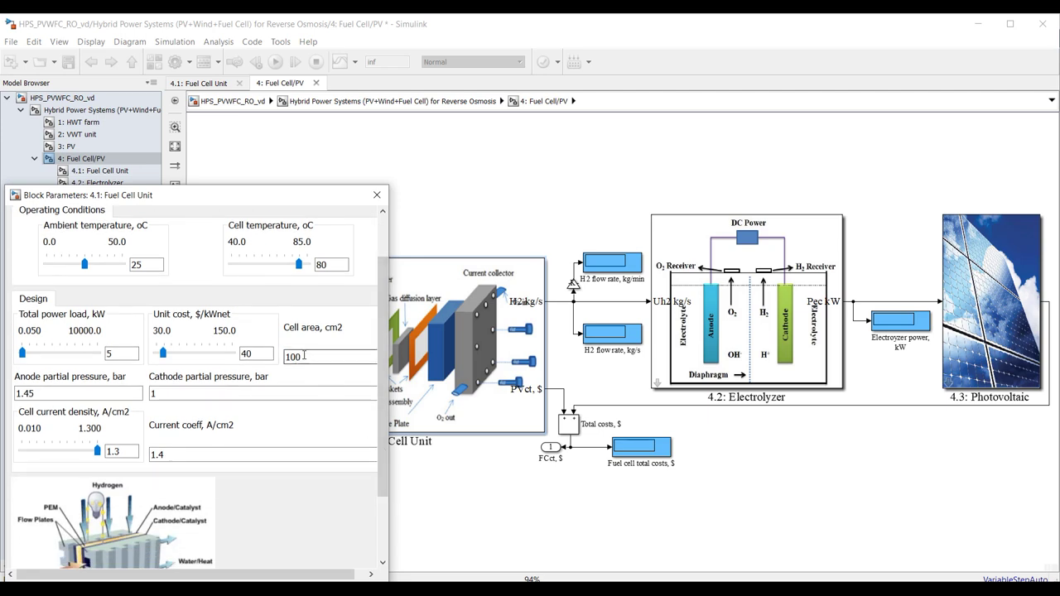
pyautogui.doubleClick(304, 355)
pyautogui.write('250')
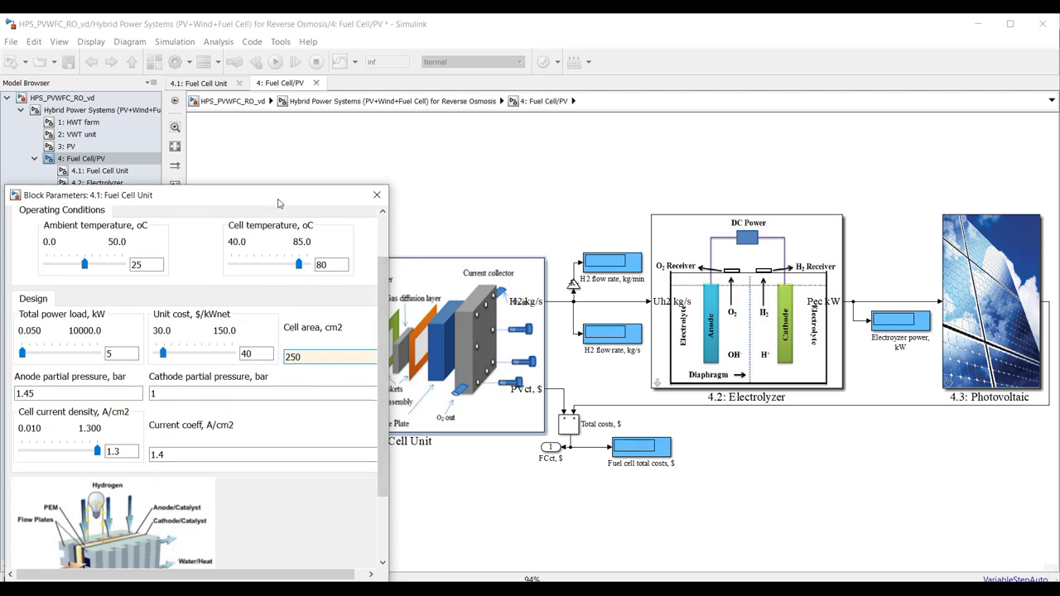
pyautogui.moveTo(281, 201); pyautogui.dragTo(511, 69)
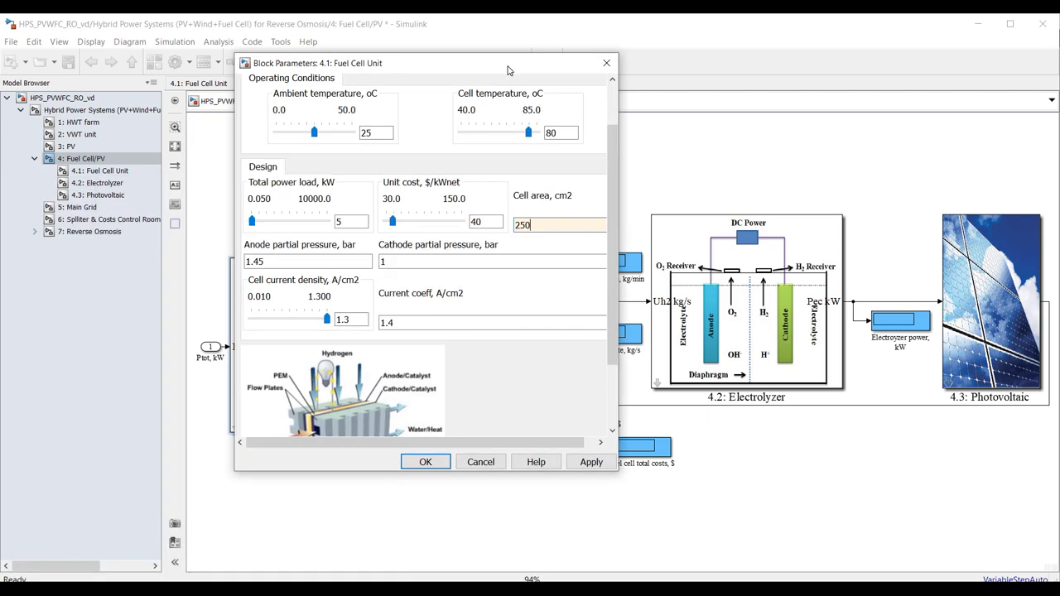
pyautogui.click(588, 463)
pyautogui.click(425, 462)
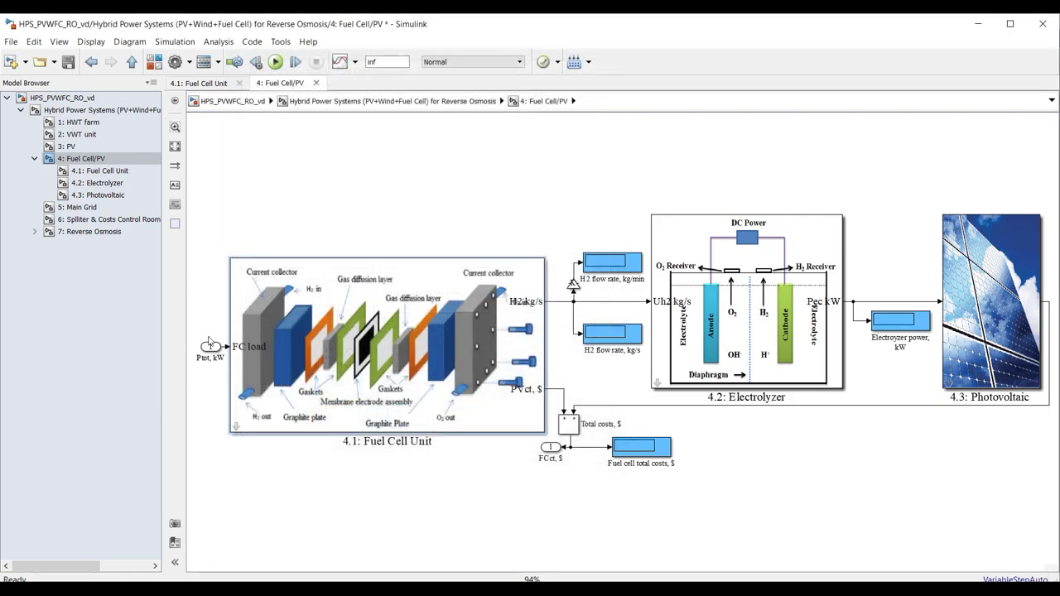
# Step: Return to the overview diagram and, keeping RO Basic Configuration, set the Reverse Osmosis block's seawater salinity to 45 kg/m3
pyautogui.click(101, 110)
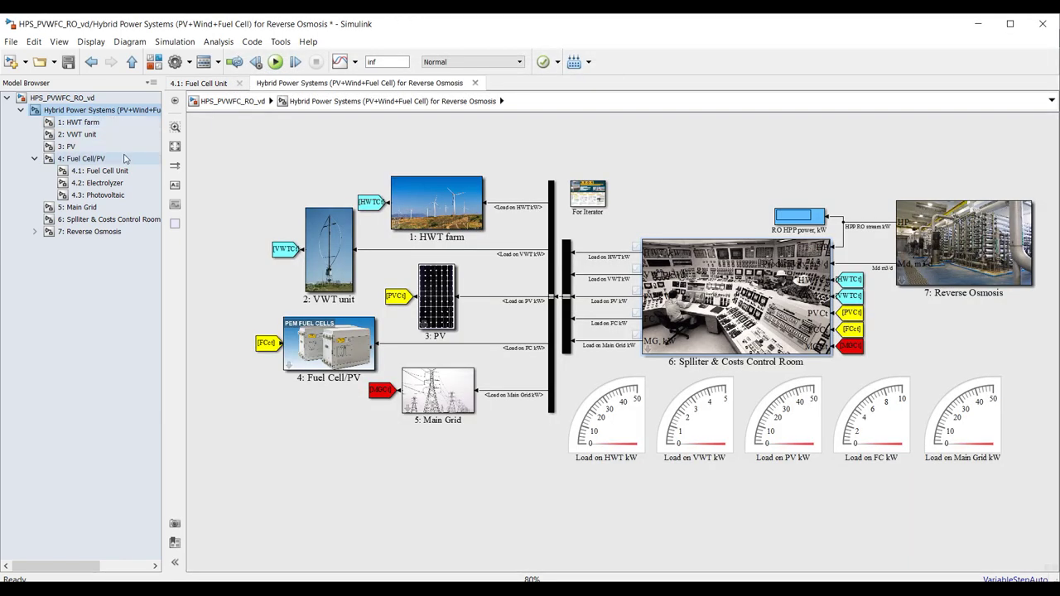
pyautogui.doubleClick(915, 239)
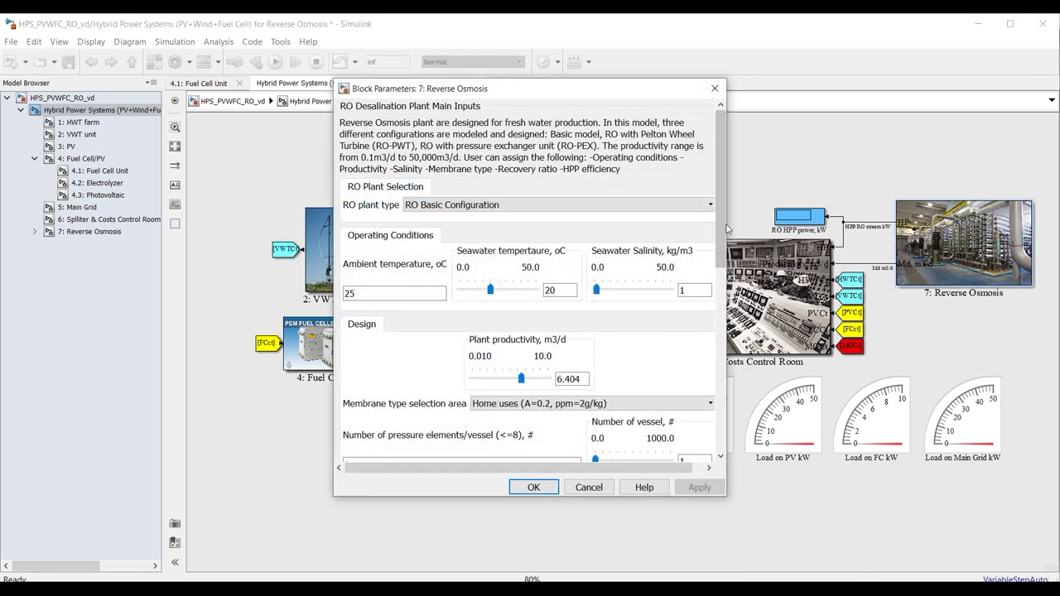
pyautogui.scroll(-1, 700, 183)
pyautogui.click(700, 184)
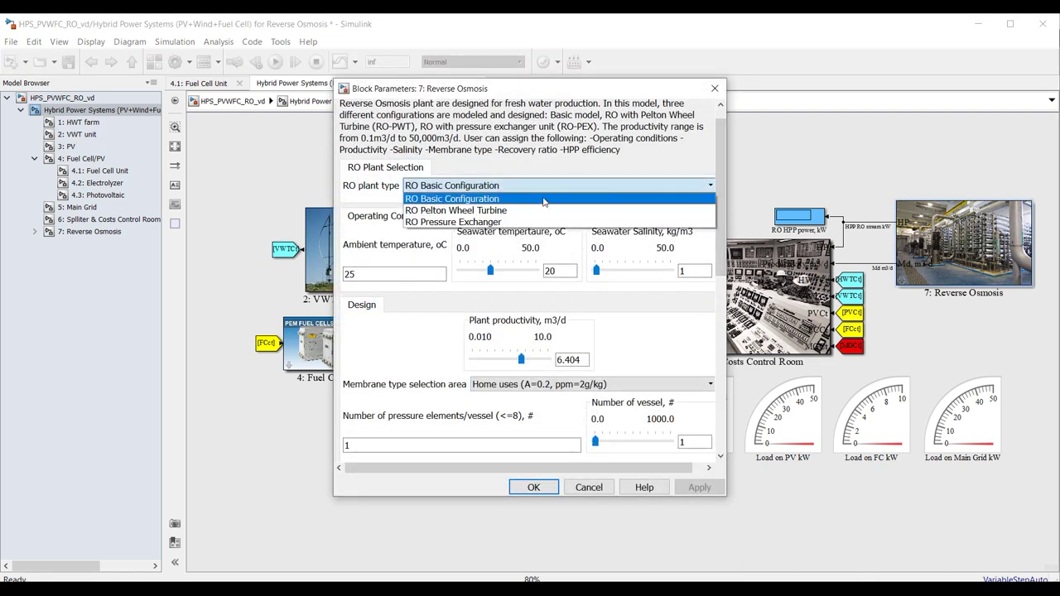
pyautogui.click(517, 203)
pyautogui.doubleClick(414, 273)
pyautogui.doubleClick(562, 270)
pyautogui.doubleClick(694, 271)
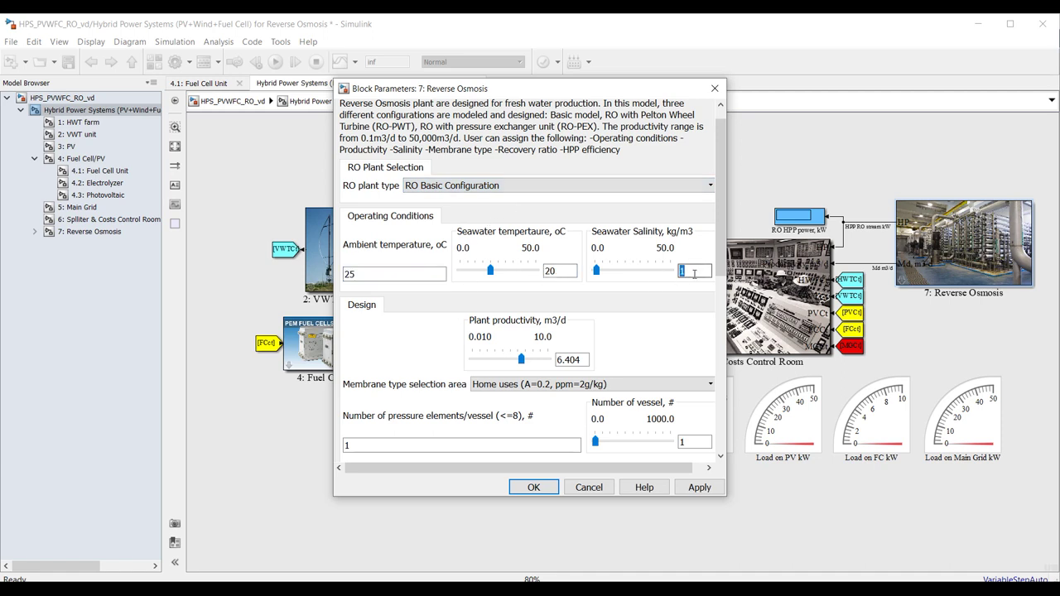
pyautogui.write('45')
pyautogui.click(700, 488)
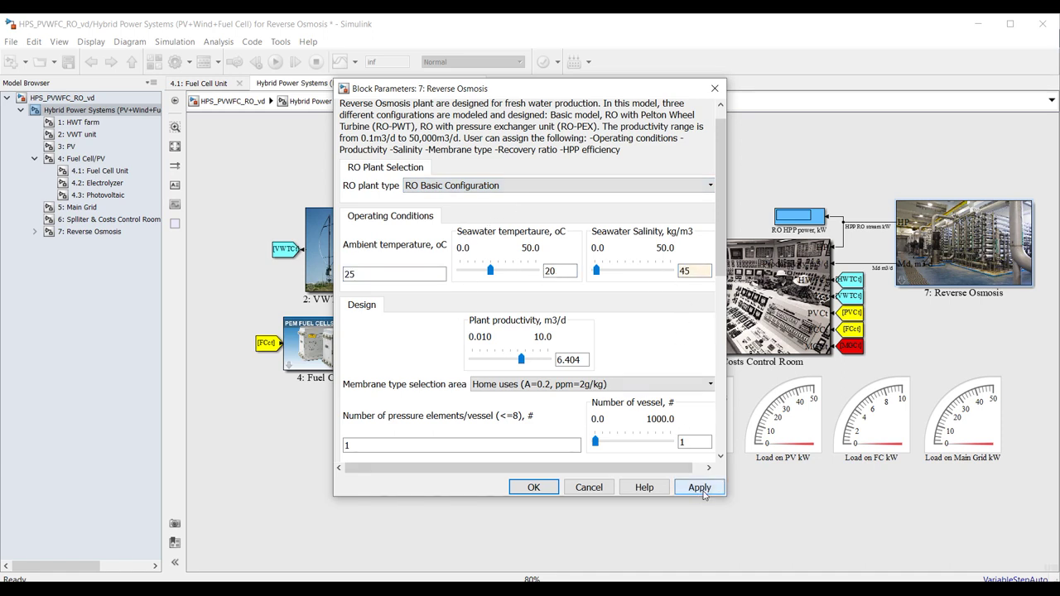
# Step: Try to set the Reverse Osmosis plant productivity to 1000 m3/d and close the block parameters
pyautogui.doubleClick(569, 360)
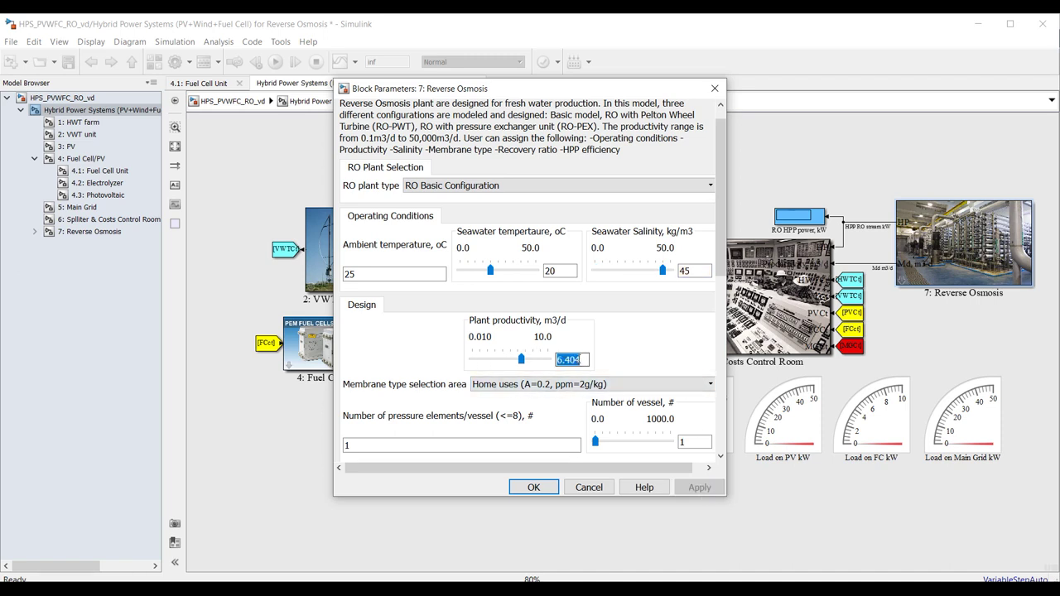
pyautogui.write('1000')
pyautogui.click(694, 489)
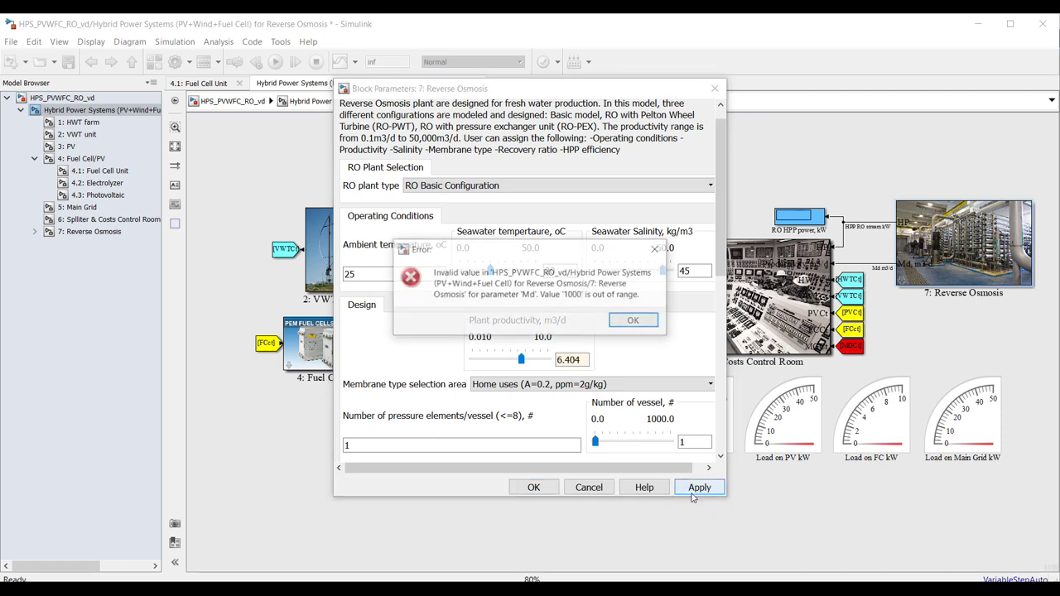
pyautogui.click(636, 321)
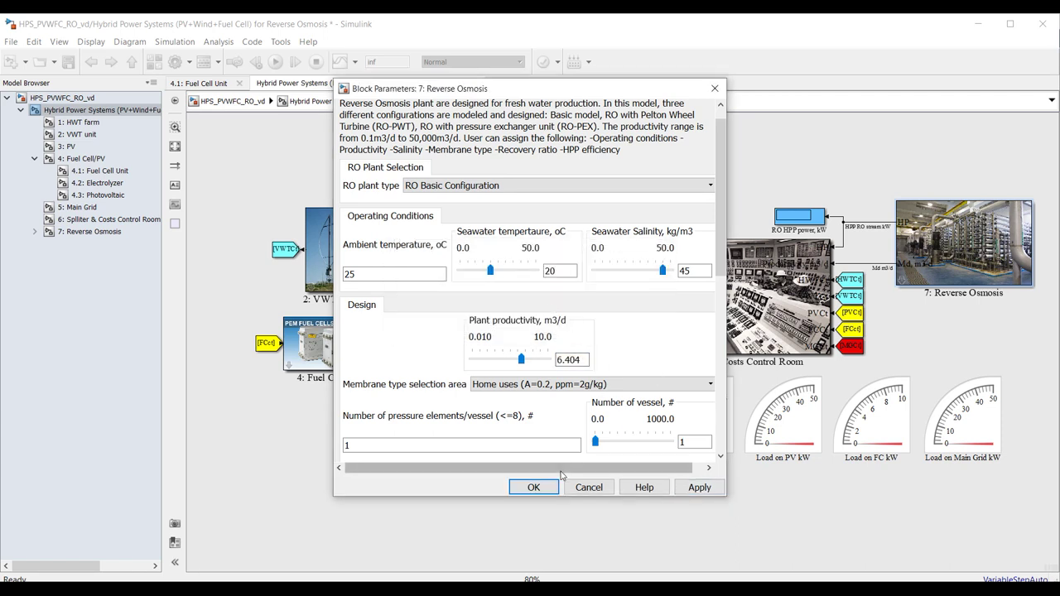
pyautogui.click(534, 488)
pyautogui.click(896, 330)
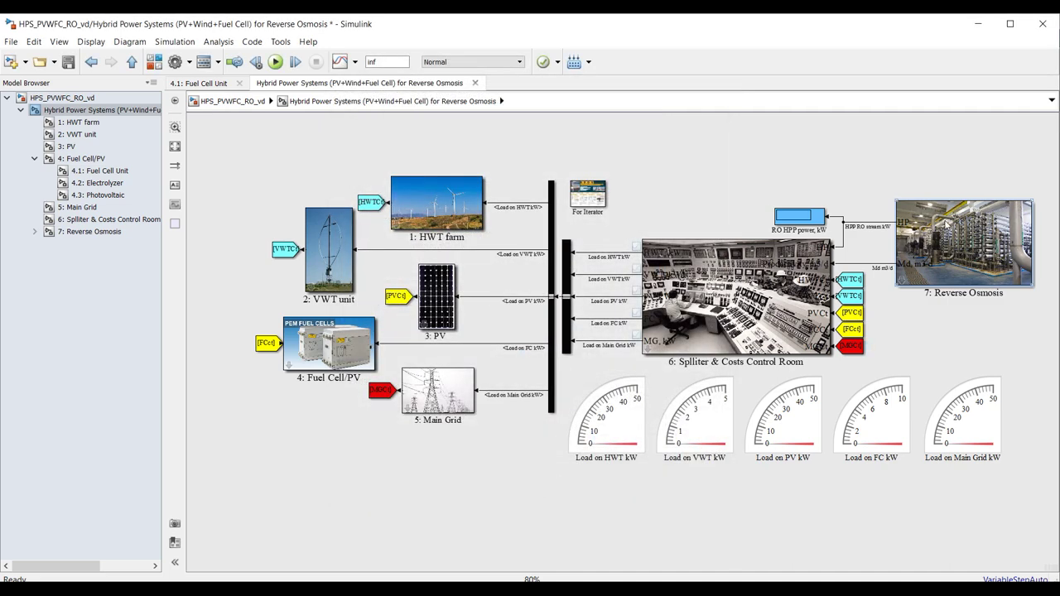
# Step: In the Reverse Osmosis block's mask, set the plant productivity slider's maximum to 50000, apply the change and save the model
pyautogui.rightClick(905, 246)
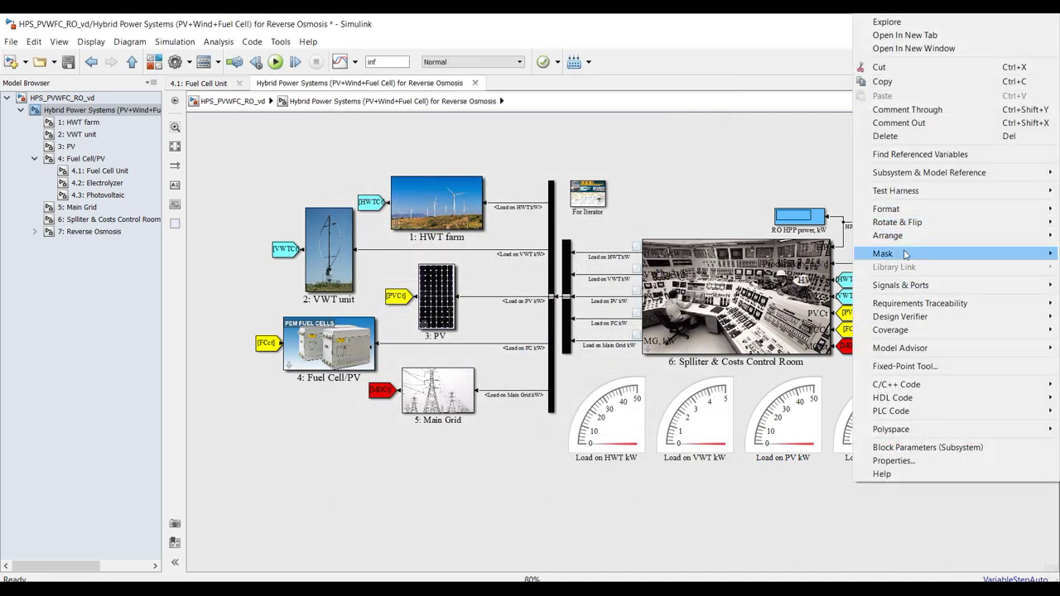
pyautogui.moveTo(890, 256)
pyautogui.click(777, 257)
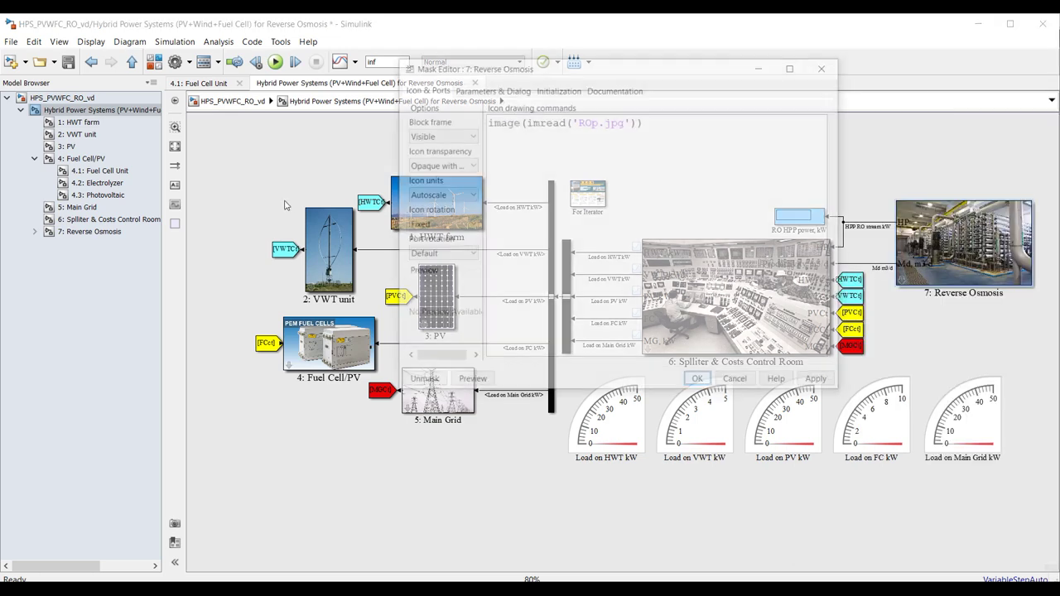
pyautogui.click(467, 89)
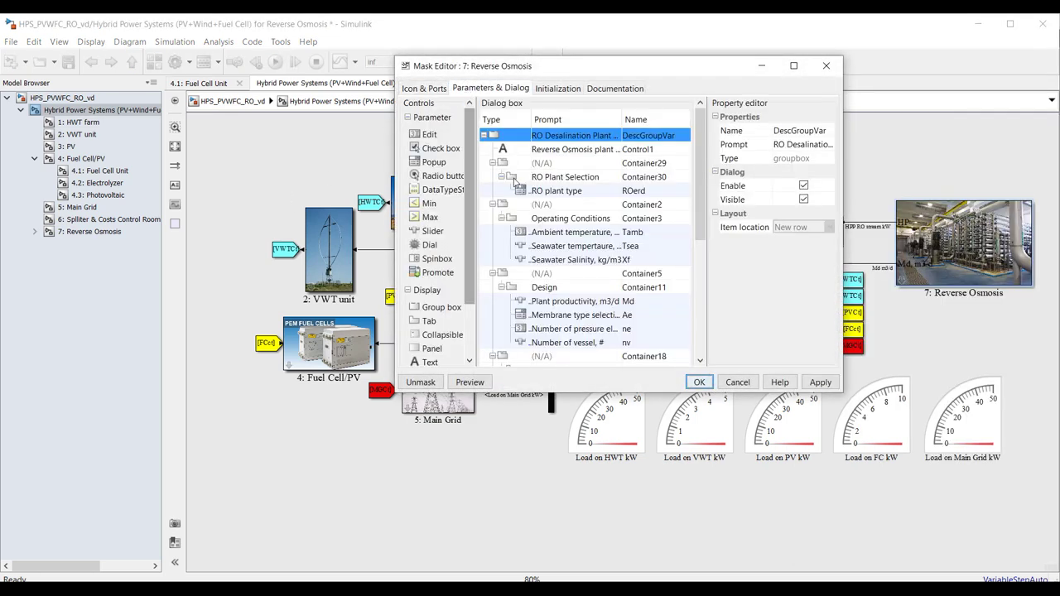
pyautogui.click(794, 66)
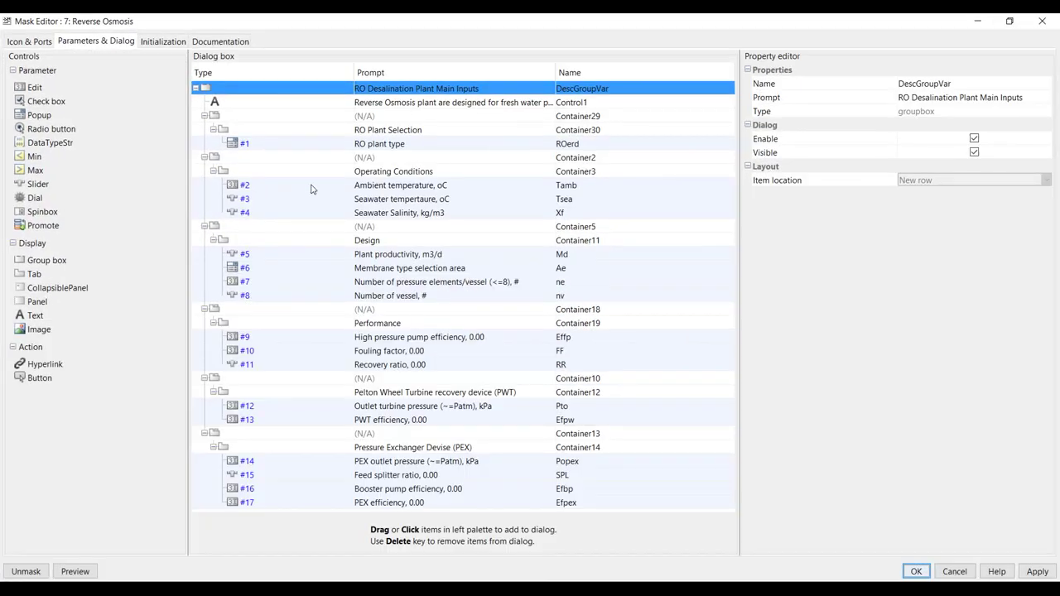
pyautogui.click(232, 254)
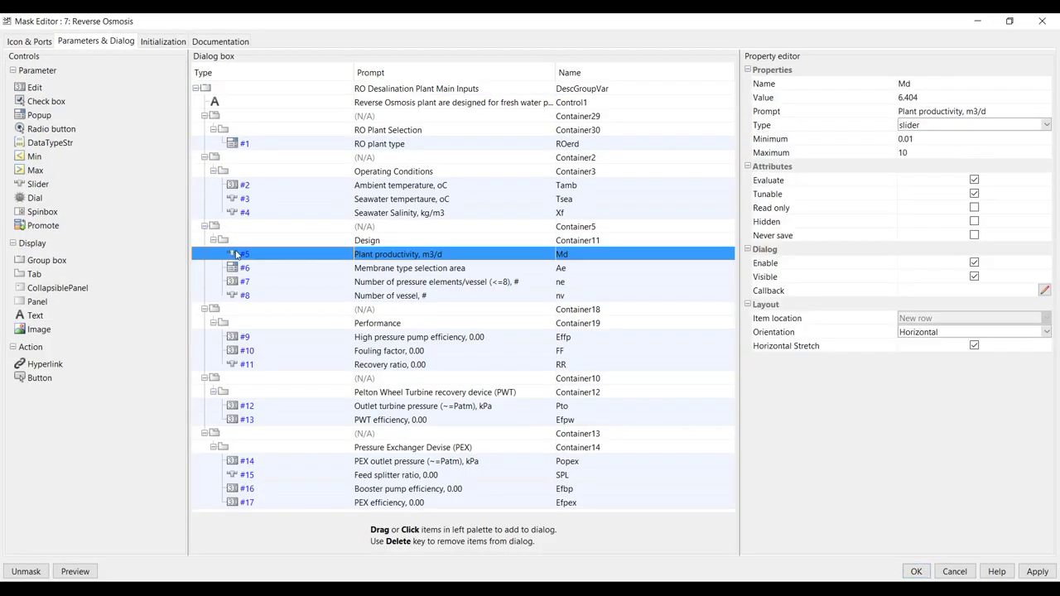
pyautogui.click(921, 154)
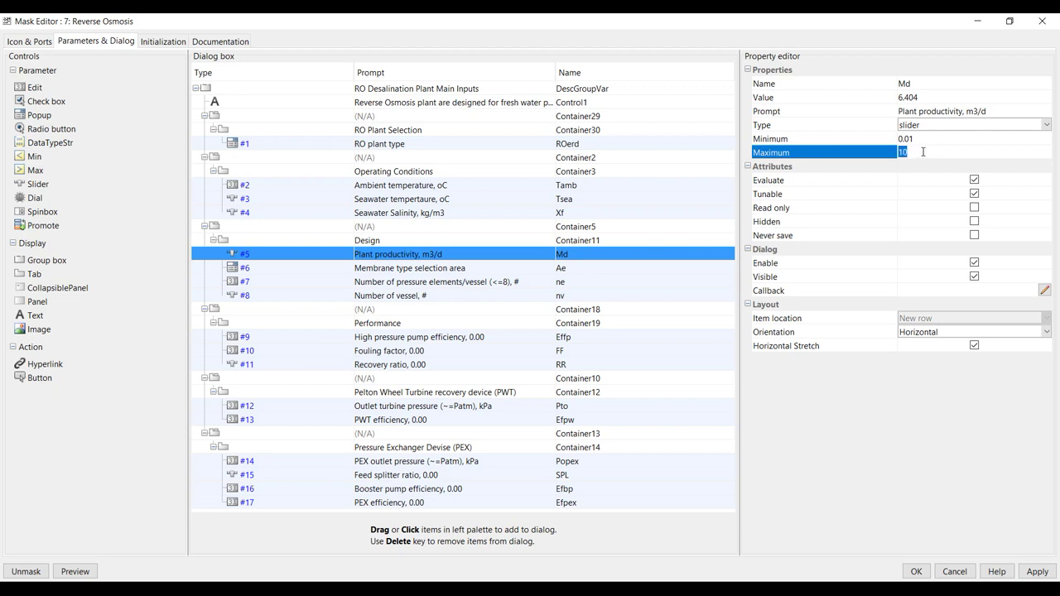
pyautogui.write('0000')
pyautogui.click(771, 142)
pyautogui.click(773, 154)
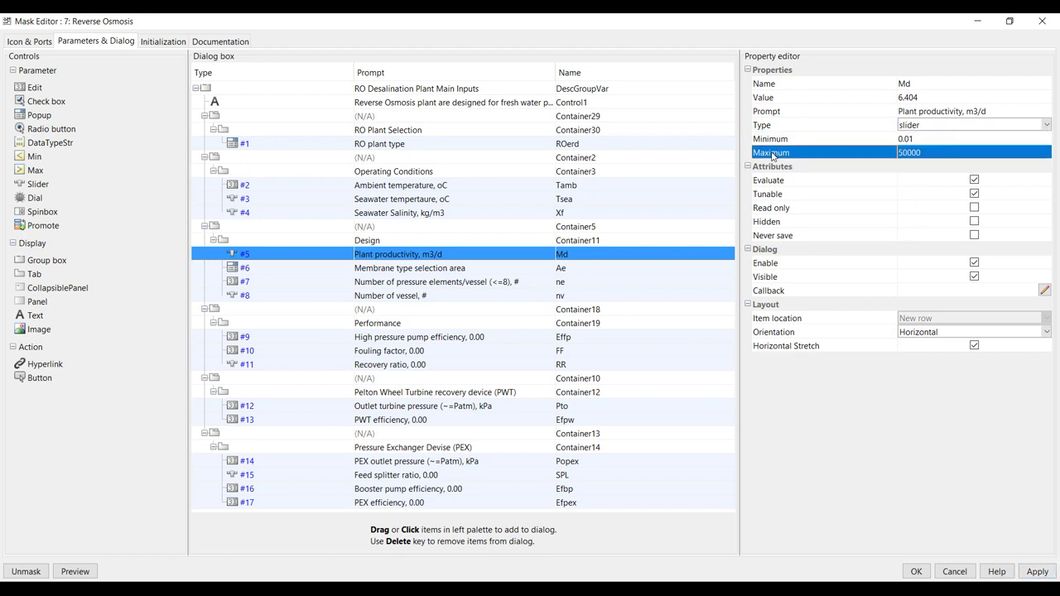
pyautogui.click(1038, 572)
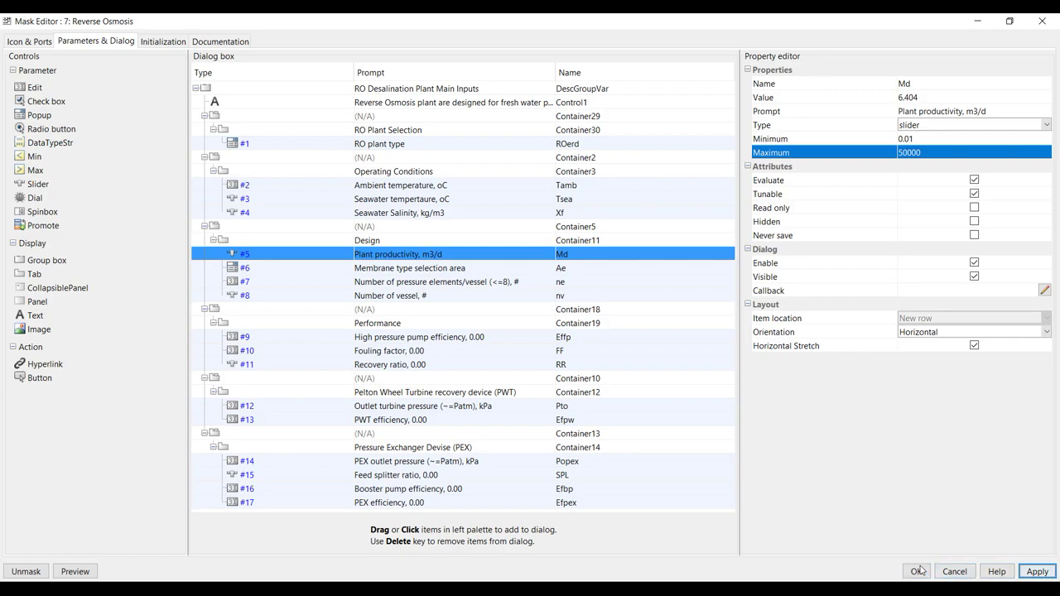
pyautogui.click(918, 572)
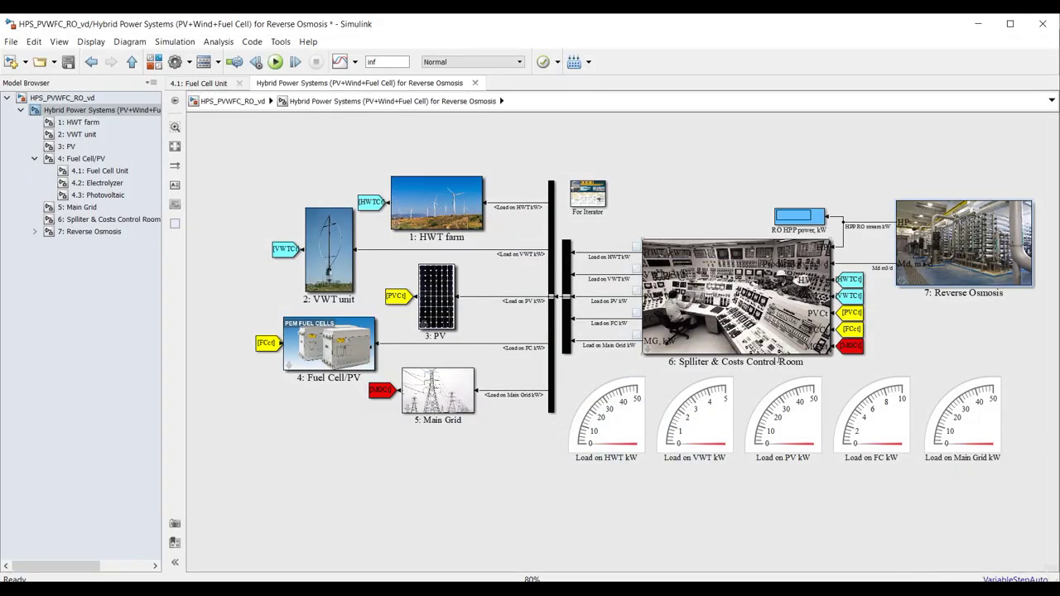
pyautogui.hotkey('ctrl', 's')
# Step: Set the Reverse Osmosis plant productivity to 1000 m3/d, the number of vessels to 20 and the pressure elements per vessel to 7
pyautogui.doubleClick(917, 246)
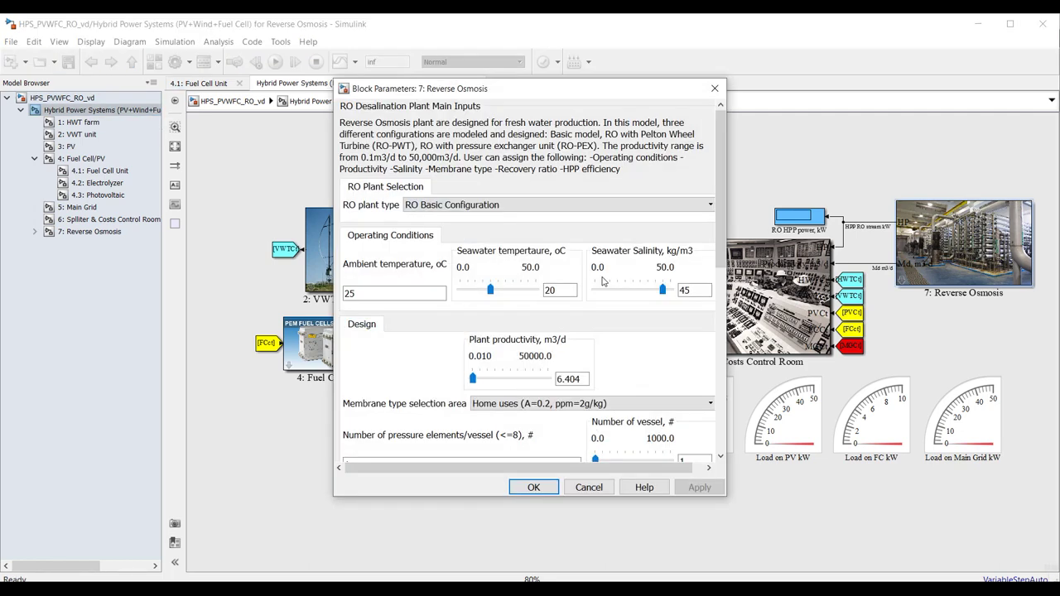
pyautogui.doubleClick(569, 378)
pyautogui.write('1000')
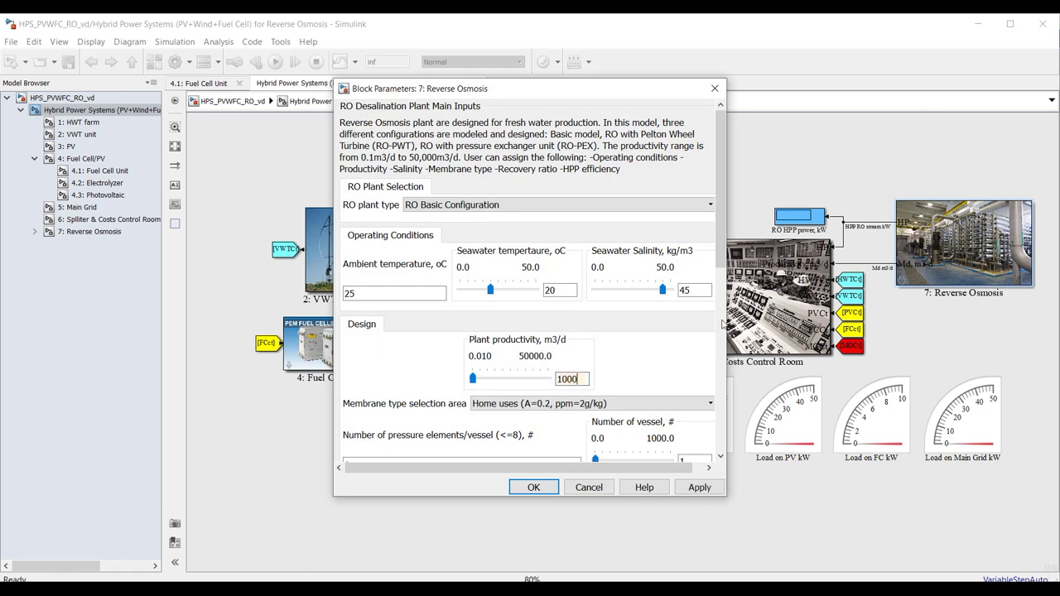
pyautogui.scroll(-5, 705, 290)
pyautogui.doubleClick(683, 304)
pyautogui.write('20')
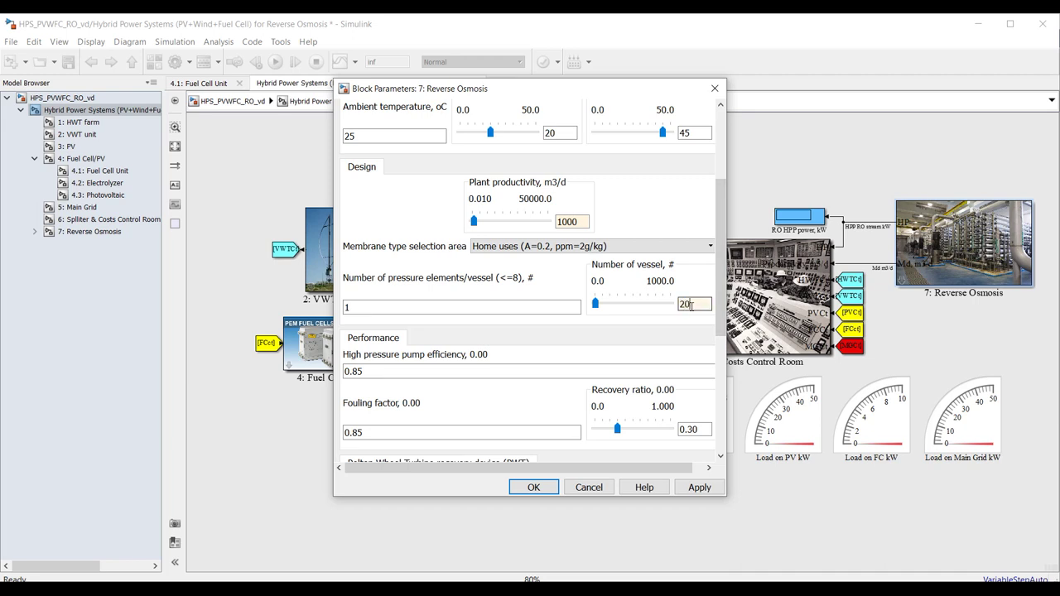
pyautogui.doubleClick(508, 306)
pyautogui.write('7')
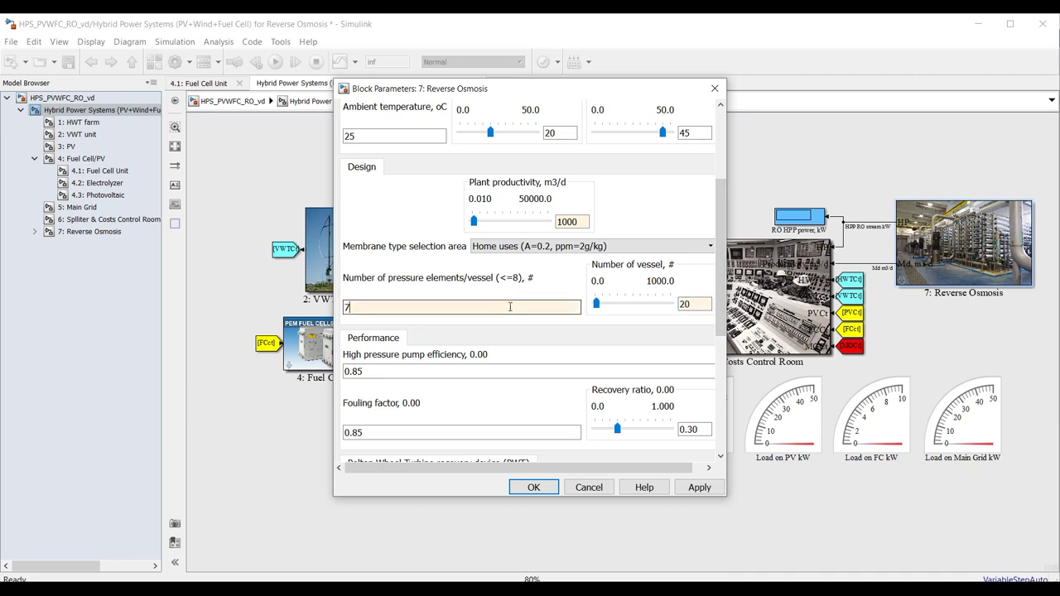
pyautogui.moveTo(725, 267); pyautogui.dragTo(725, 333)
pyautogui.click(700, 488)
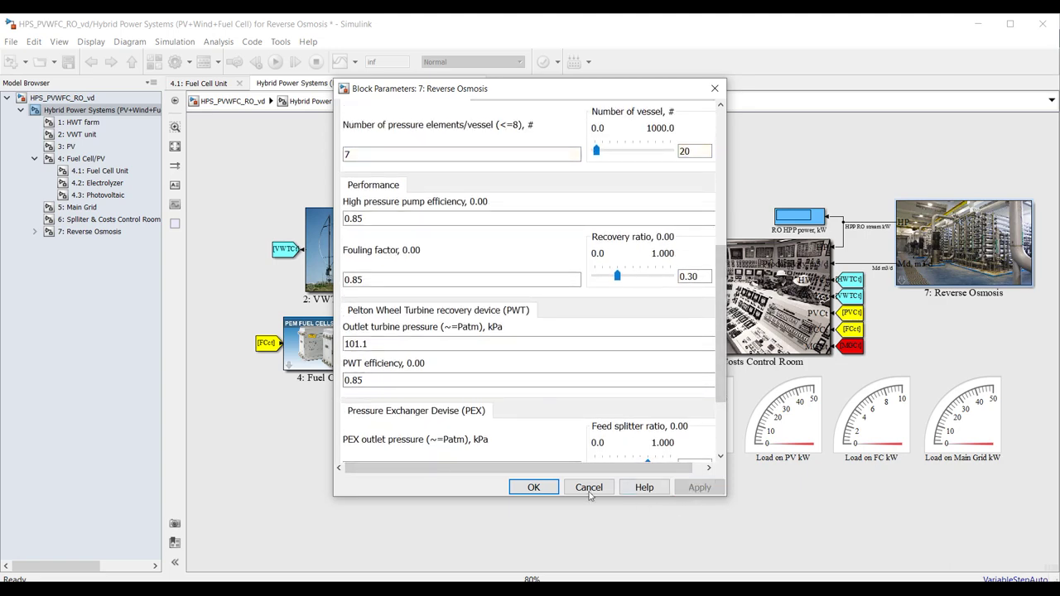
pyautogui.click(530, 488)
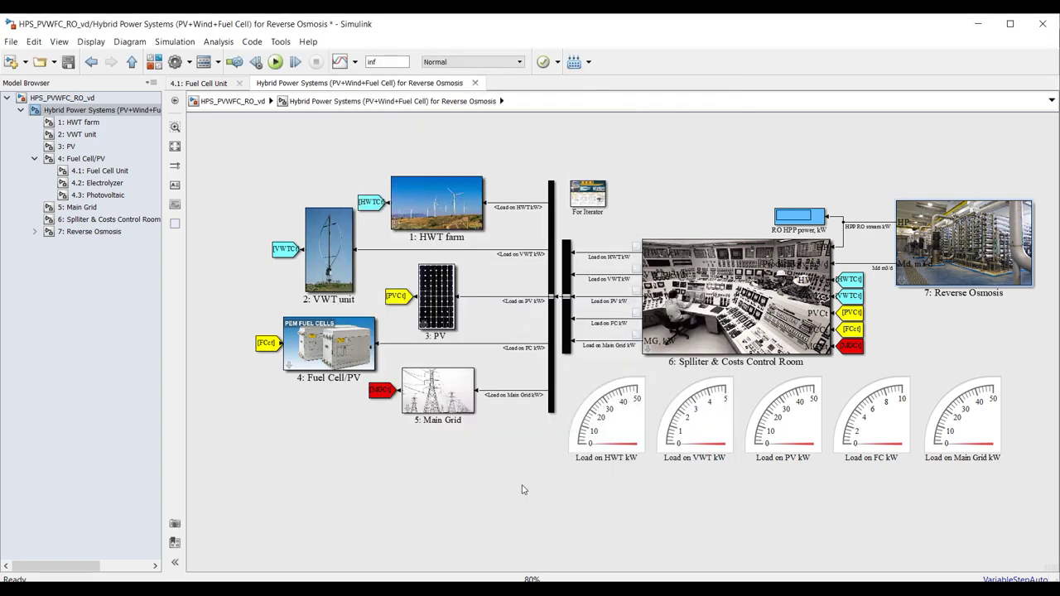
# Step: Review the block parameters of the HWT farm, VWT unit, PV and Fuel Cell/PV blocks, including the design inputs of the first three
pyautogui.doubleClick(419, 198)
pyautogui.click(732, 295)
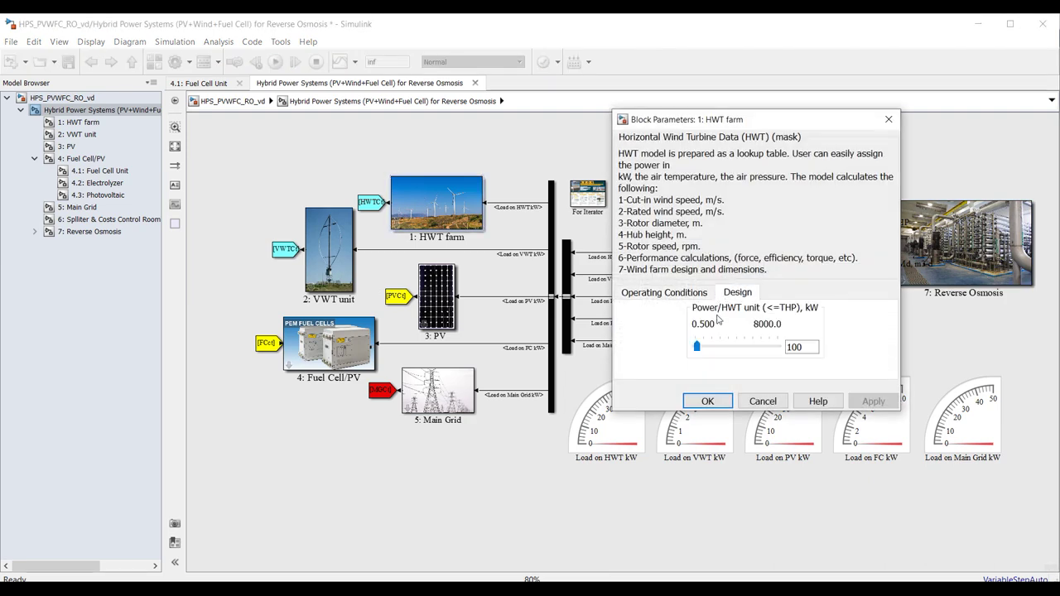
pyautogui.click(707, 401)
pyautogui.doubleClick(329, 248)
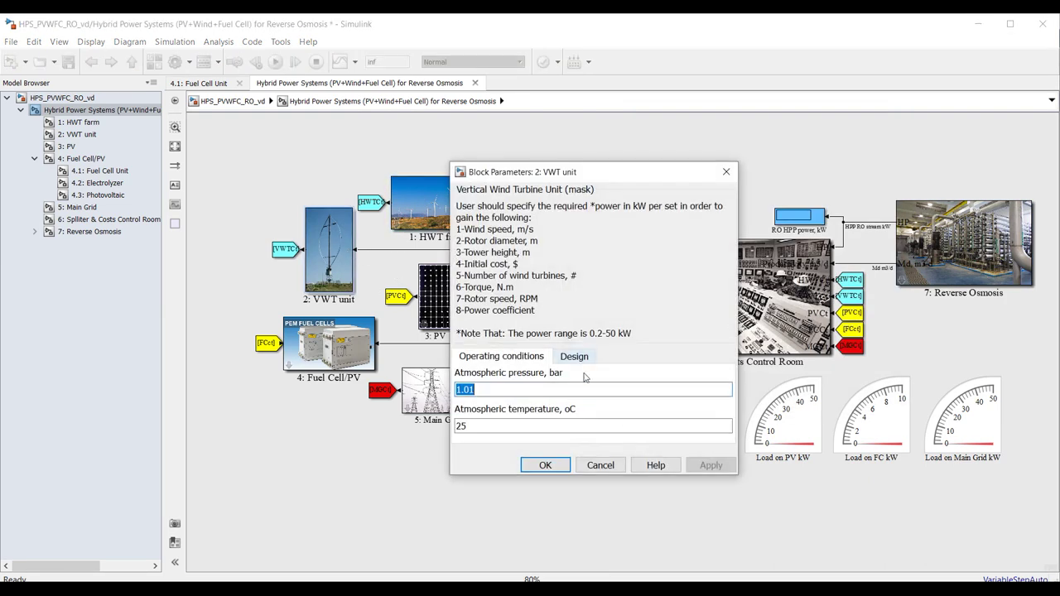
pyautogui.click(572, 357)
pyautogui.click(546, 465)
pyautogui.doubleClick(425, 314)
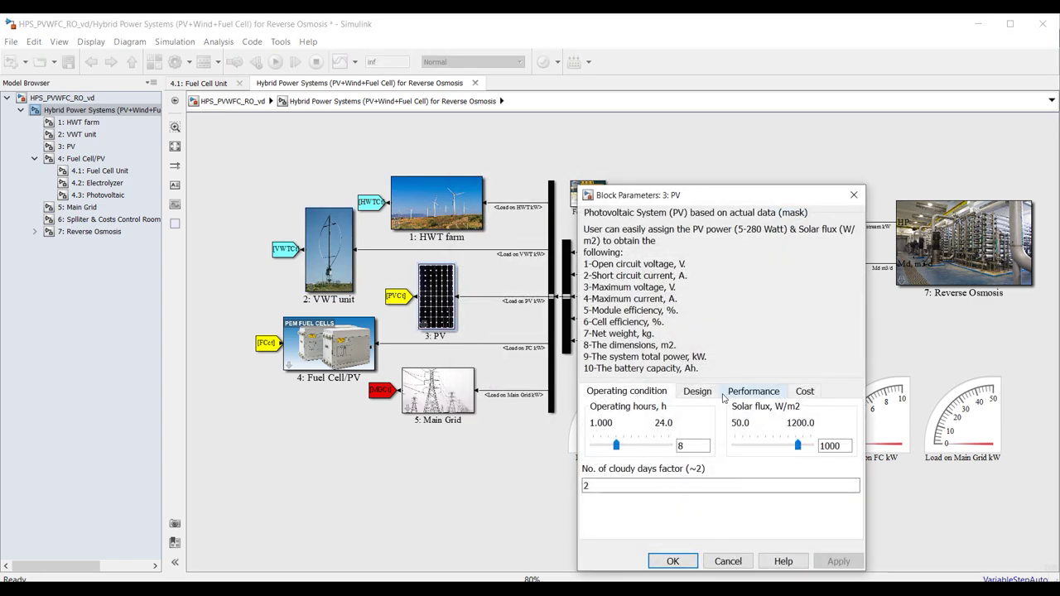
pyautogui.click(697, 391)
pyautogui.click(672, 562)
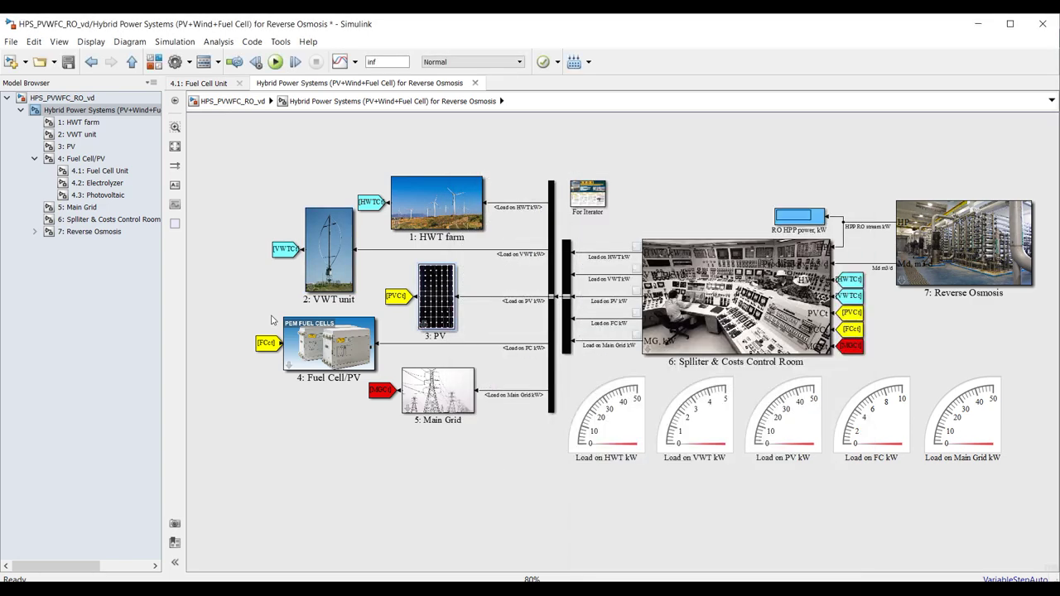
pyautogui.doubleClick(336, 344)
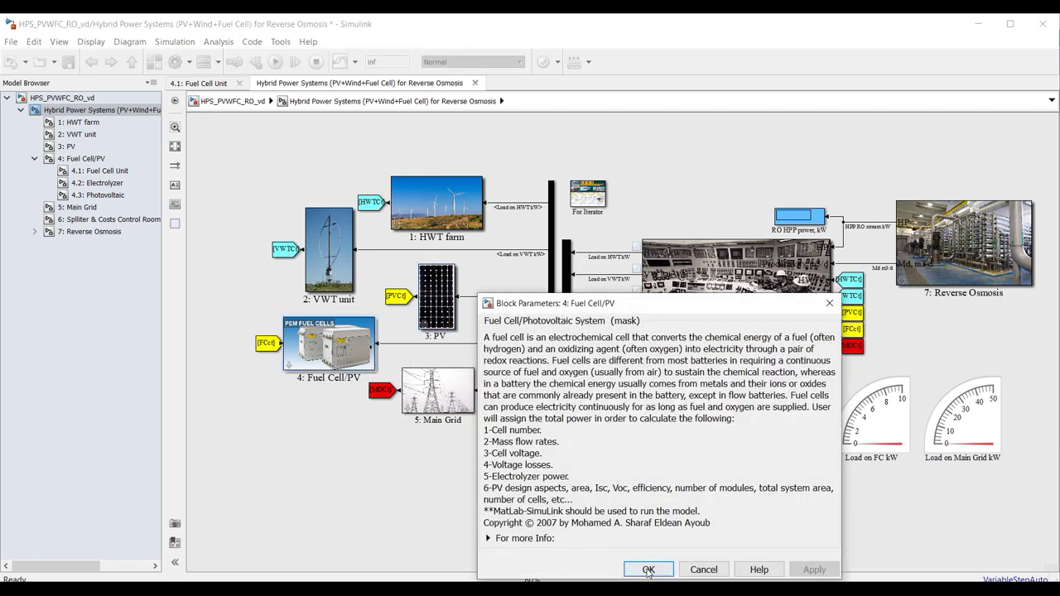
pyautogui.click(648, 570)
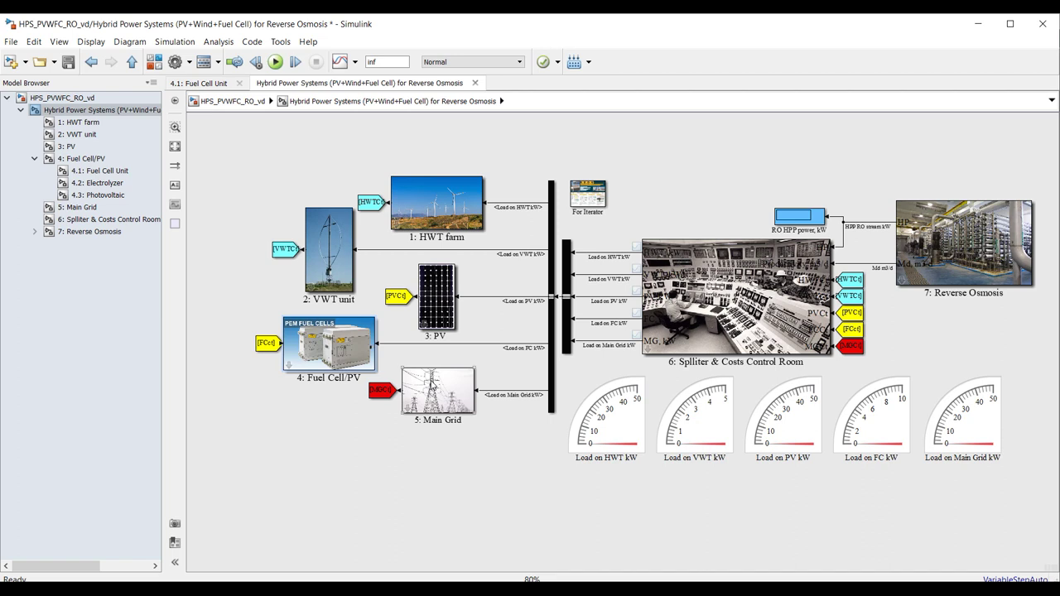
# Step: Save the model and enter the Reverse Osmosis subsystem, selecting the Md productivity constant there
pyautogui.doubleClick(383, 62)
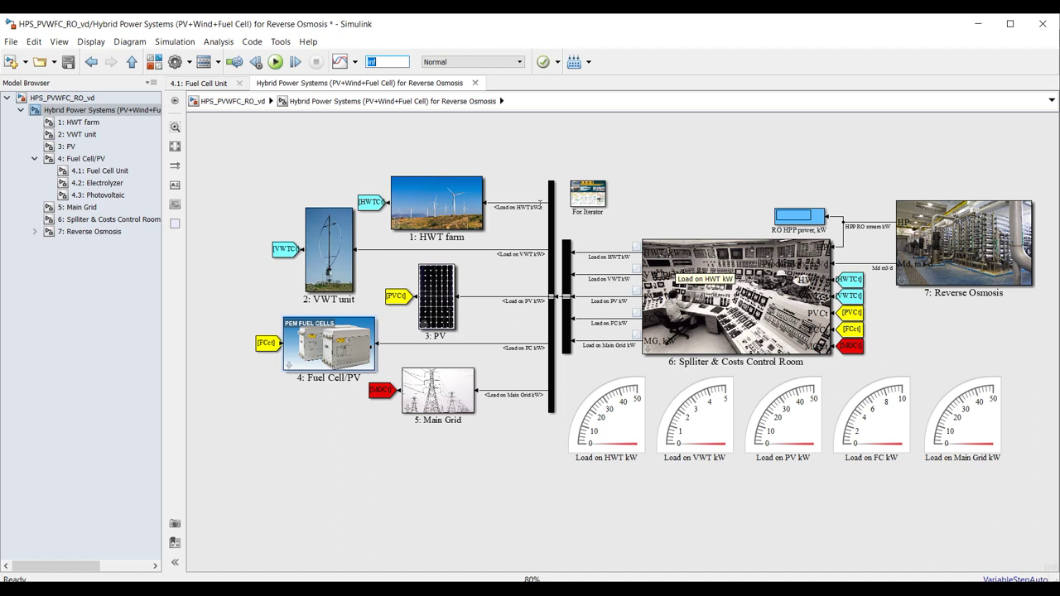
pyautogui.click(67, 63)
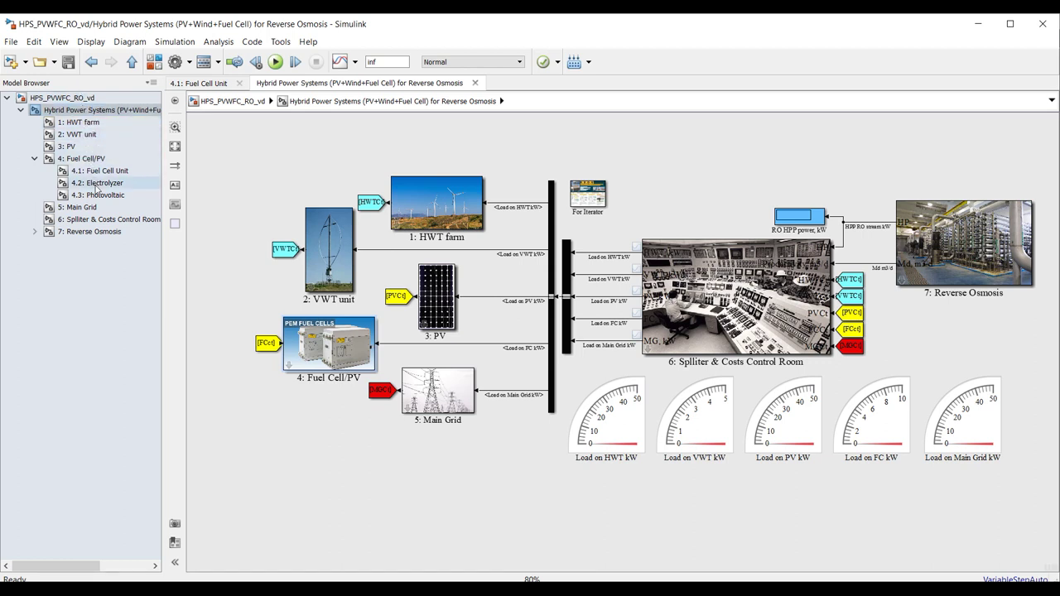
pyautogui.click(93, 232)
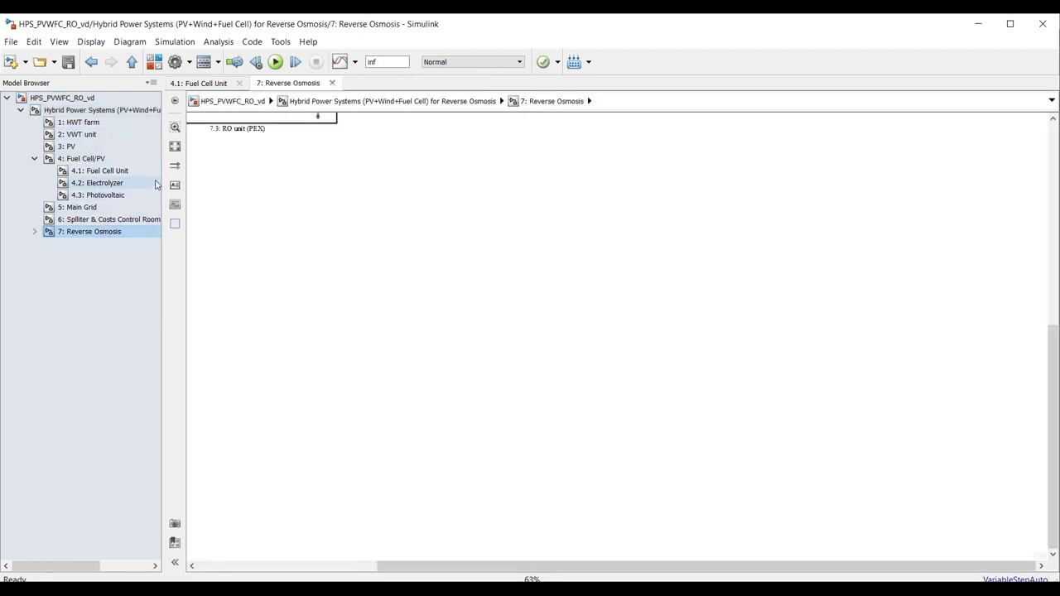
pyautogui.click(175, 147)
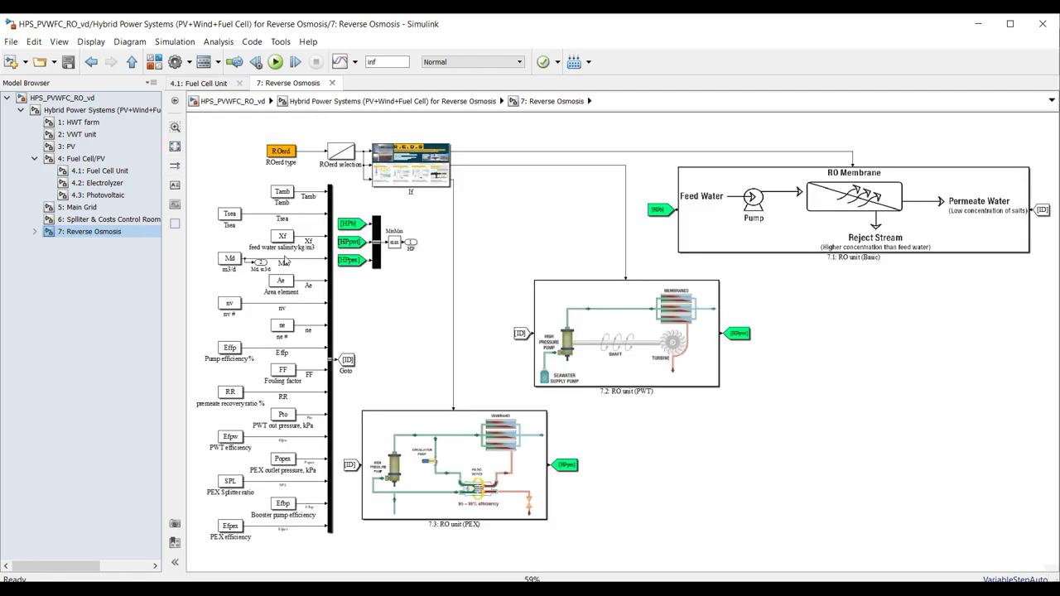
pyautogui.scroll(4, 212, 333)
pyautogui.scroll(-4, 613, 289)
pyautogui.scroll(3, 419, 261)
pyautogui.click(486, 218)
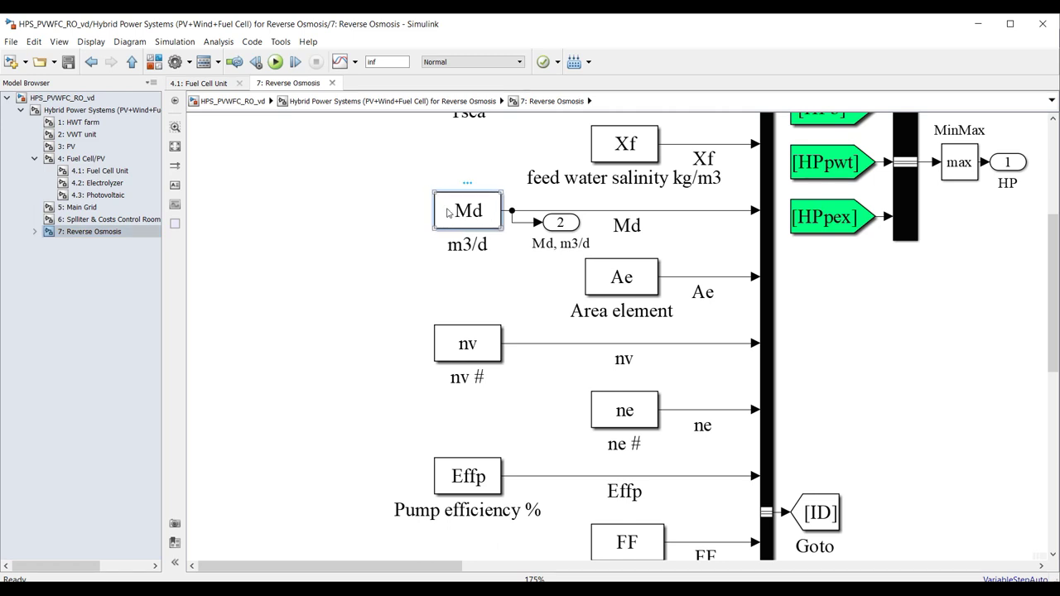
# Step: Save a copy of the model as HPS_PVWFC_RO_vd2 in the same folder
pyautogui.click(12, 45)
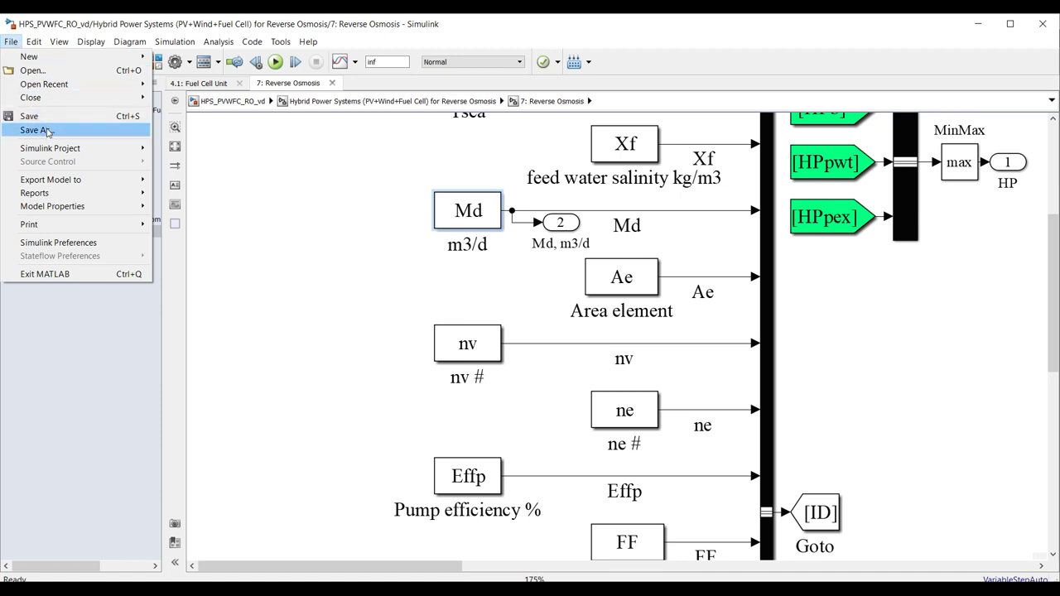
pyautogui.click(35, 130)
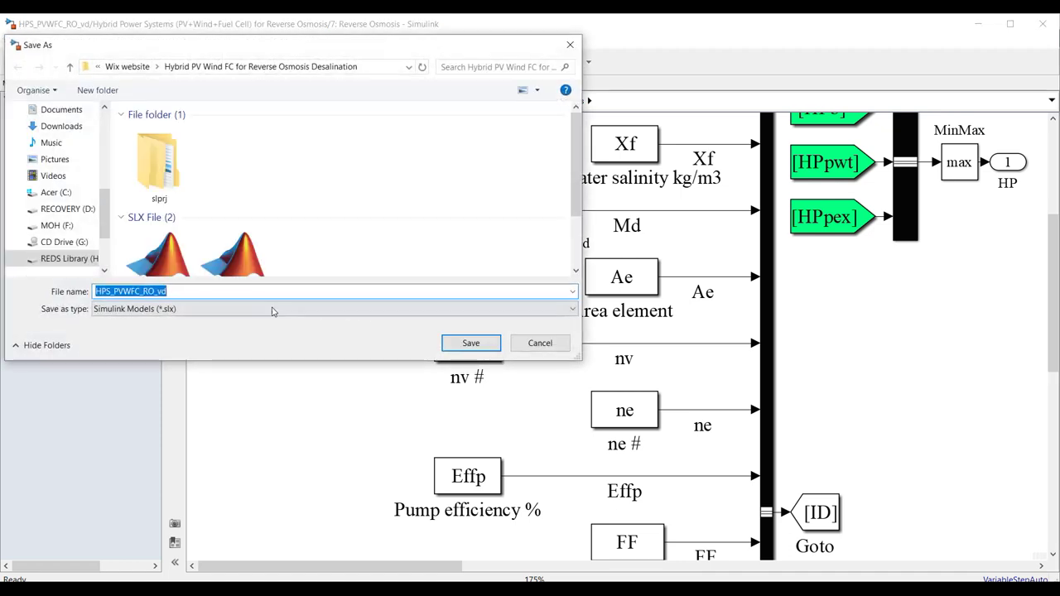
pyautogui.click(197, 291)
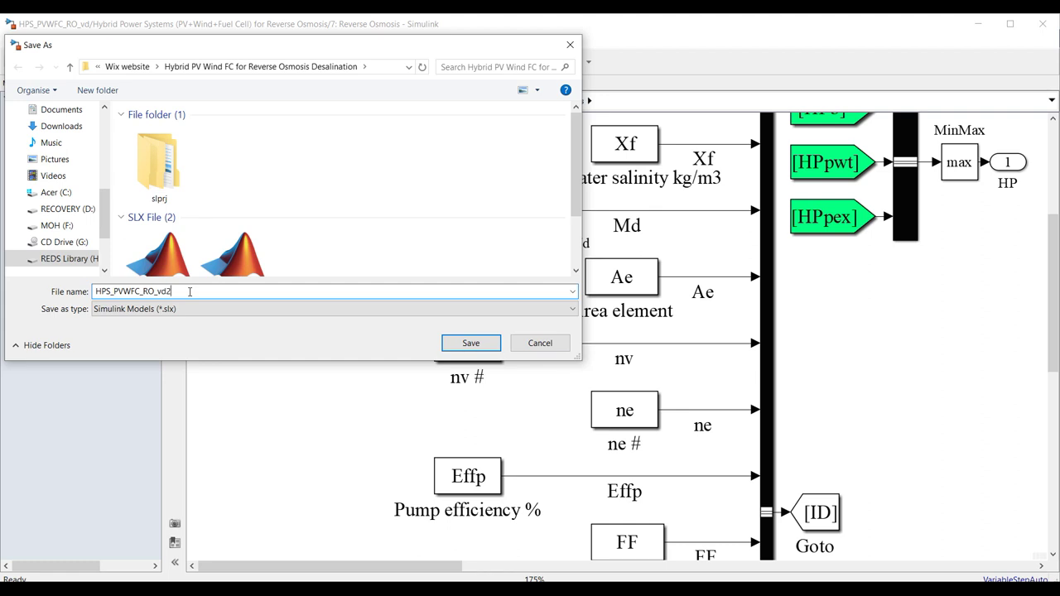
pyautogui.click(471, 343)
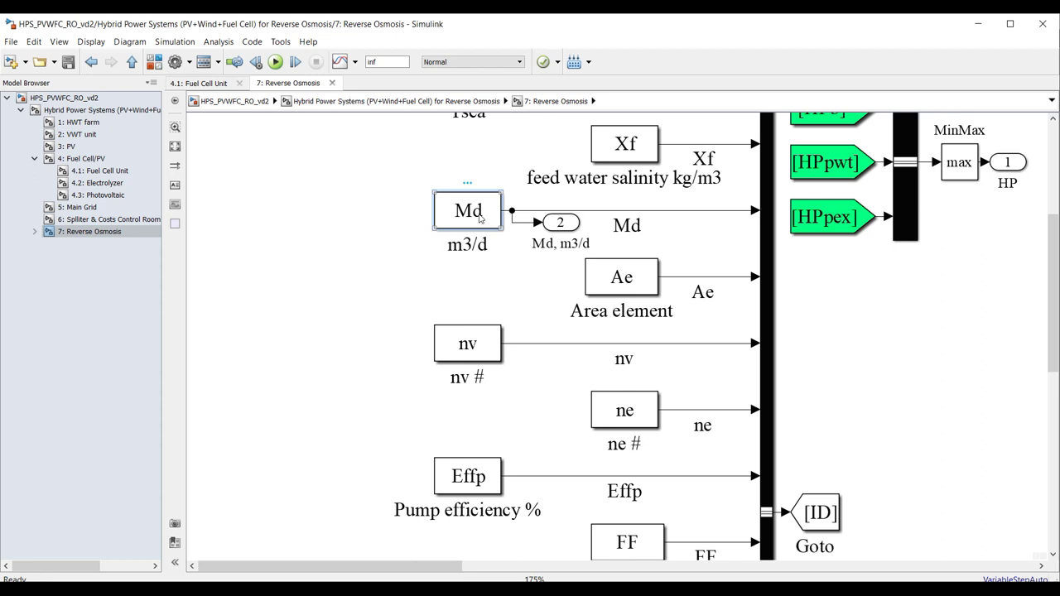
# Step: Detach the Md constant from its signal line, comment it out and place it clear above the line
pyautogui.moveTo(478, 220); pyautogui.dragTo(408, 192)
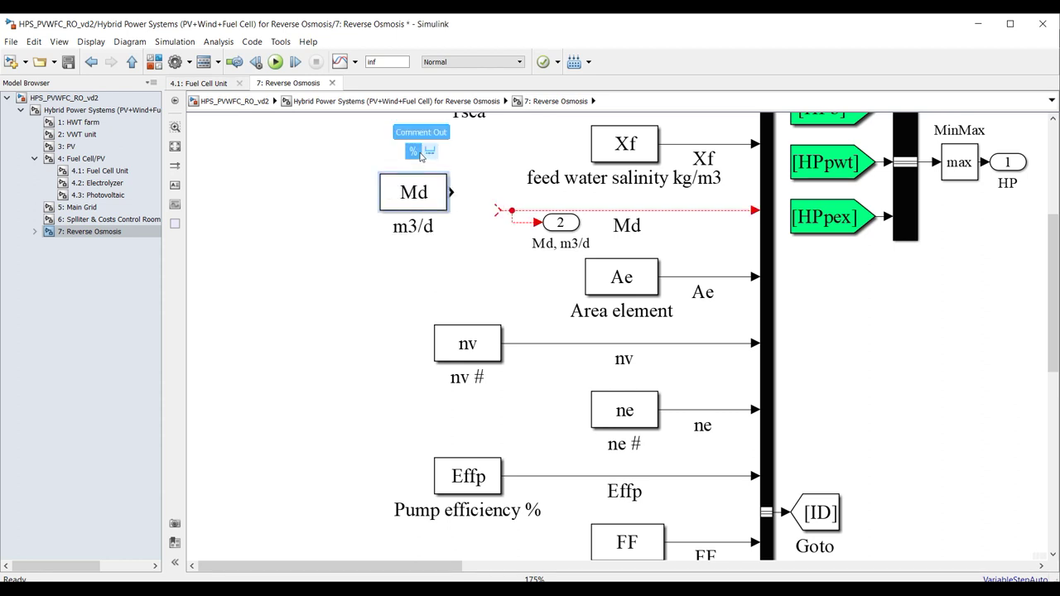
pyautogui.click(415, 155)
pyautogui.moveTo(418, 199); pyautogui.dragTo(394, 162)
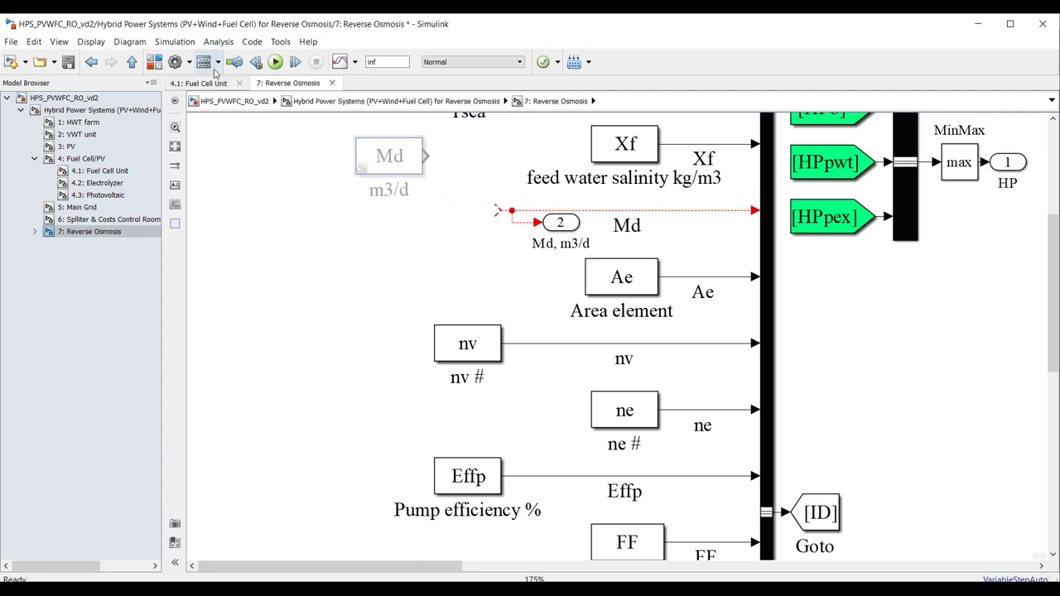
# Step: Add an In1 input port from the Sources library and connect it to the open Md signal line
pyautogui.click(155, 63)
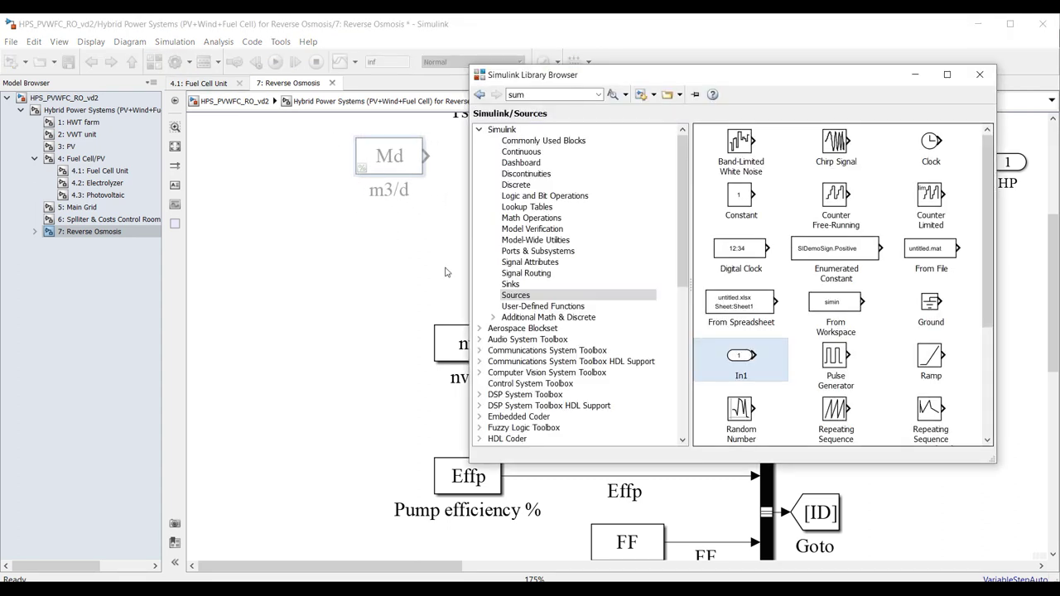
pyautogui.click(741, 355)
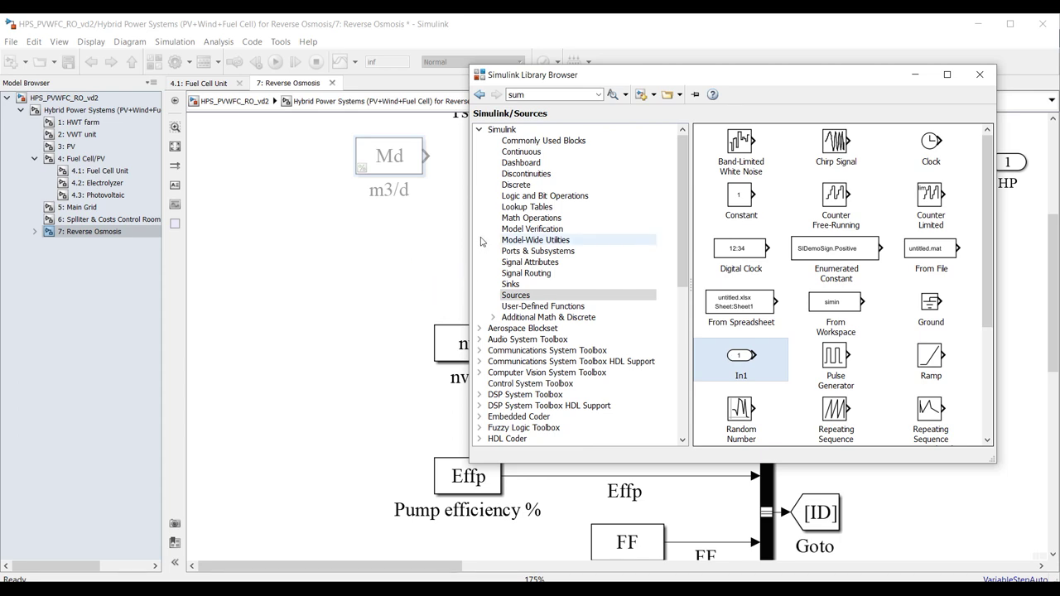
pyautogui.click(467, 242)
pyautogui.moveTo(433, 233)
pyautogui.mouseDown()
pyautogui.moveTo(414, 227)
pyautogui.moveTo(499, 210)
pyautogui.mouseUp()
# Step: Name the new input port on the Md line "Productivity, m3/d"
pyautogui.click(449, 283)
pyautogui.hotkey('shift', 'Right')
pyautogui.hotkey('shift', 'Right')
pyautogui.hotkey('shift', 'Right')
pyautogui.write('P')
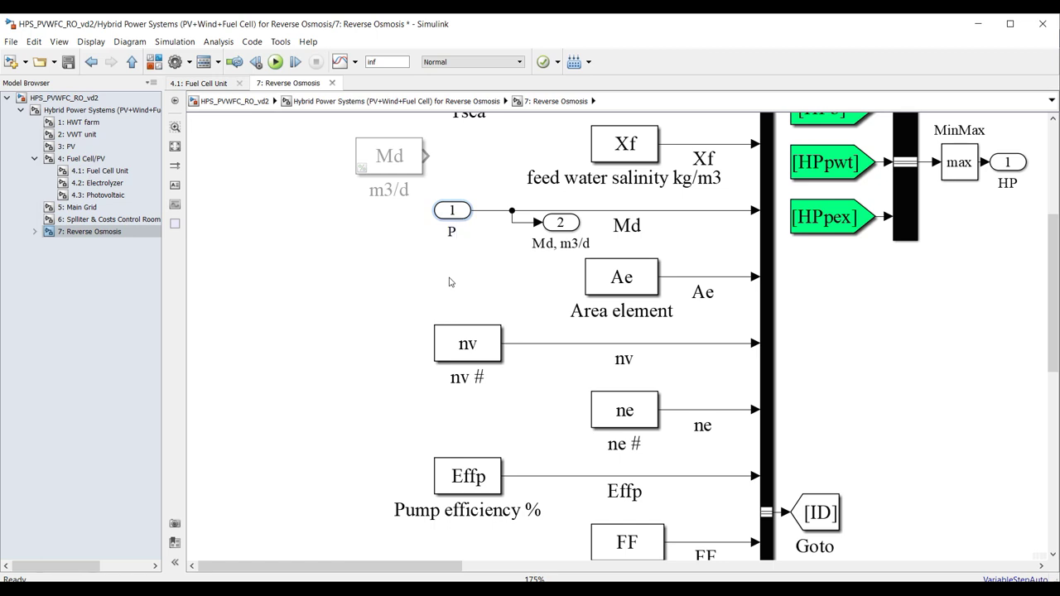
pyautogui.write('roductivity, m3/d')
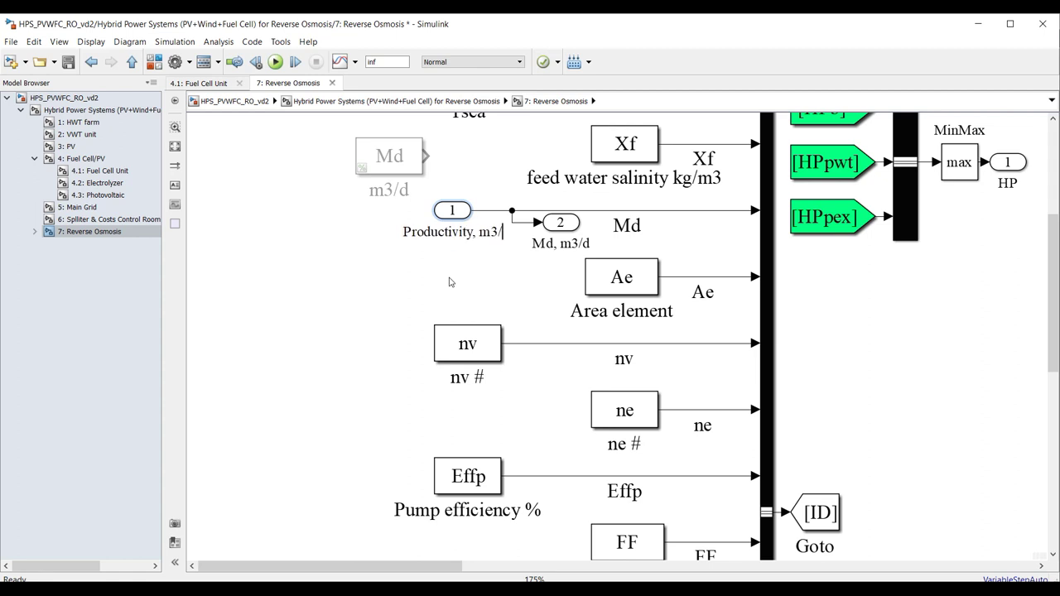
pyautogui.click(447, 294)
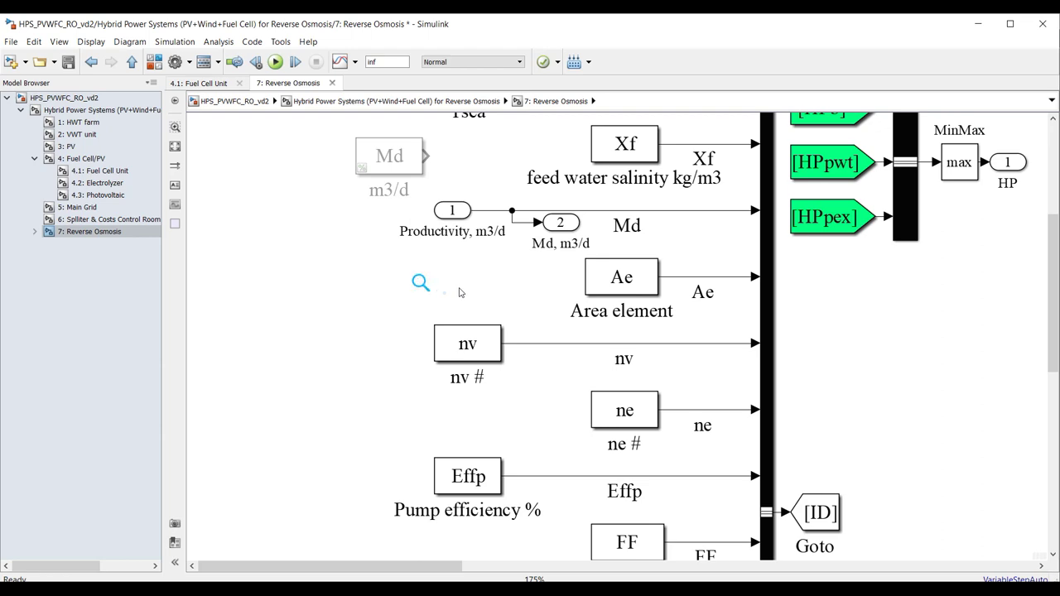
# Step: Set the Reverse Osmosis block's membrane type to SW30HR-380 (A=35.3, ppm=32g/kg) in its parameters
pyautogui.click(123, 112)
pyautogui.doubleClick(911, 265)
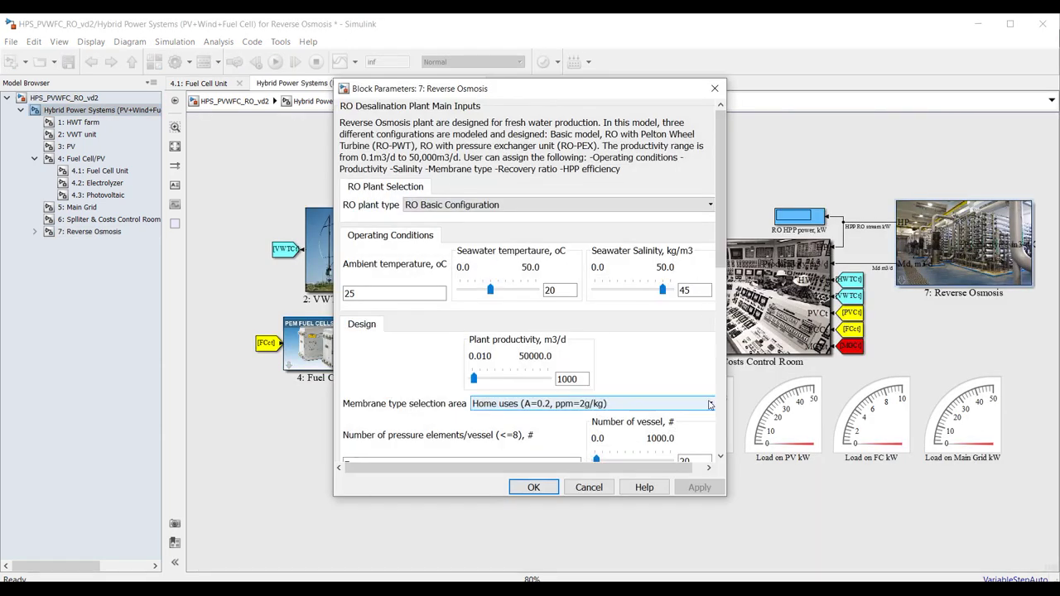
pyautogui.click(709, 403)
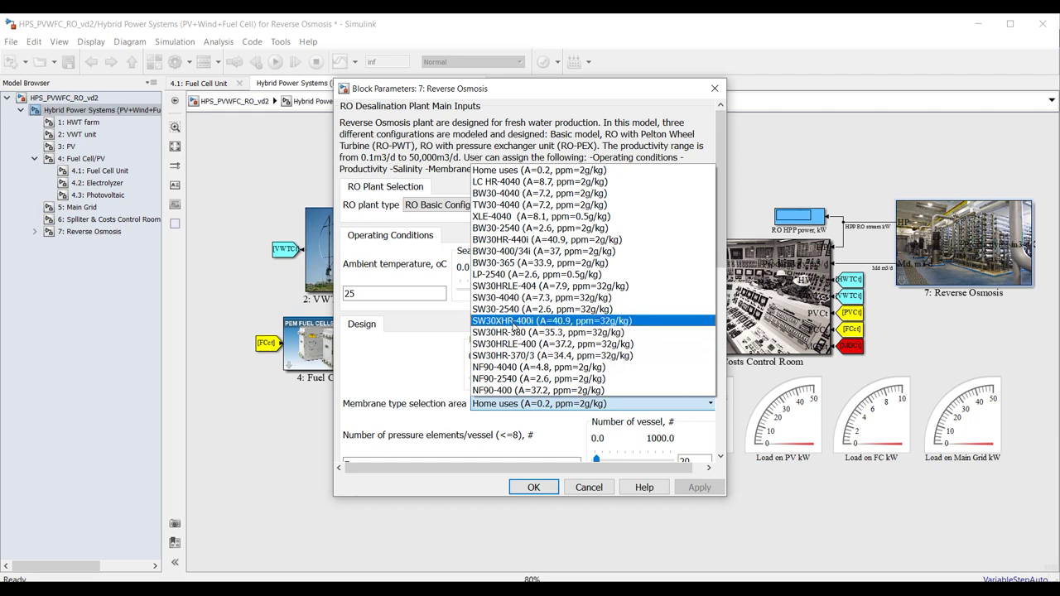
pyautogui.click(508, 332)
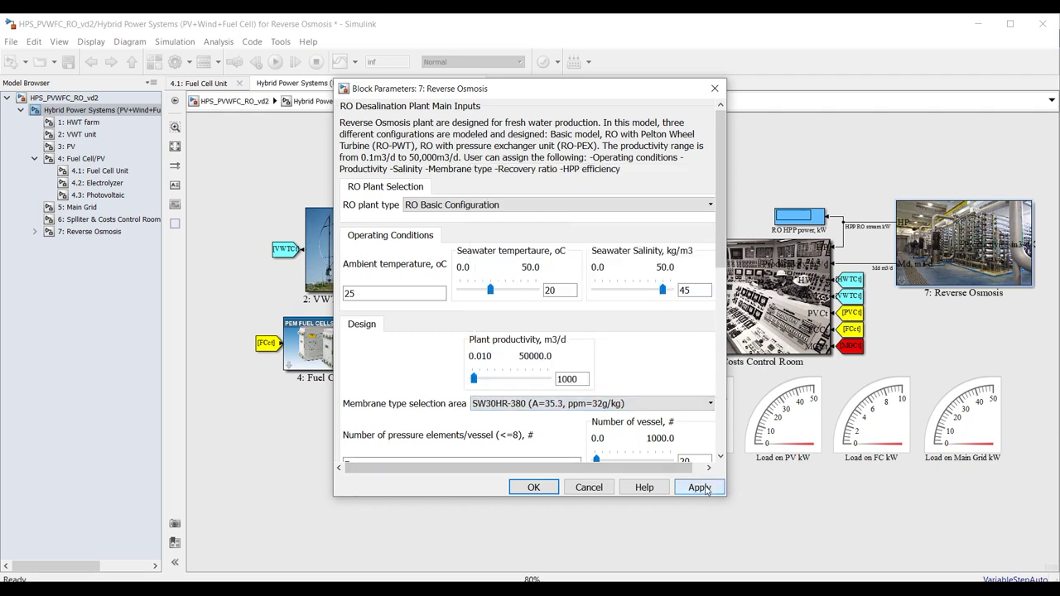
pyautogui.click(535, 488)
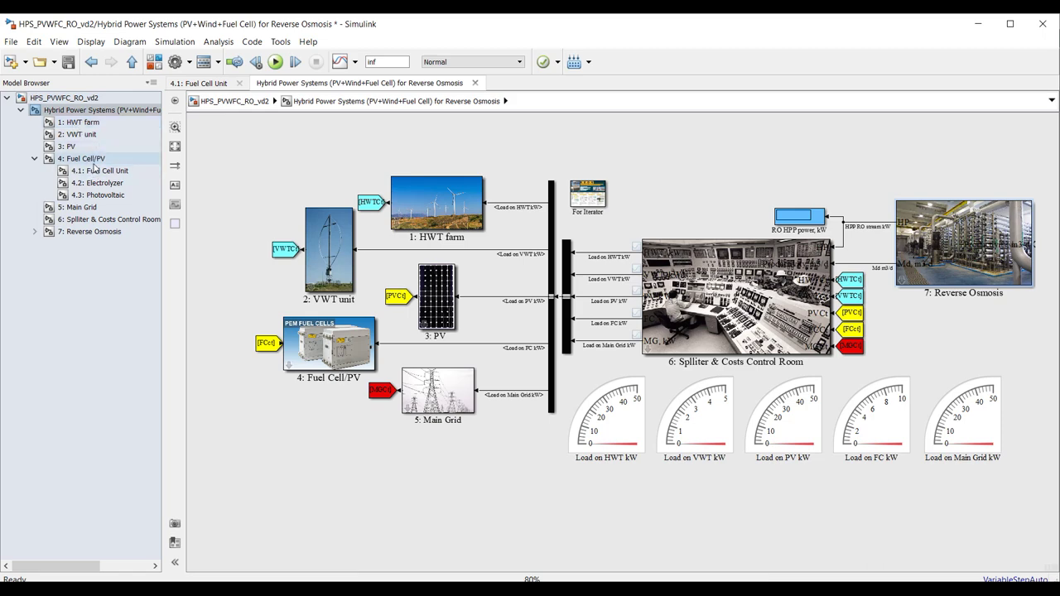
# Step: Examine the outputs of the RO unit (Basic) subsystem, especially the pressure and pump power displays
pyautogui.click(35, 232)
pyautogui.click(87, 243)
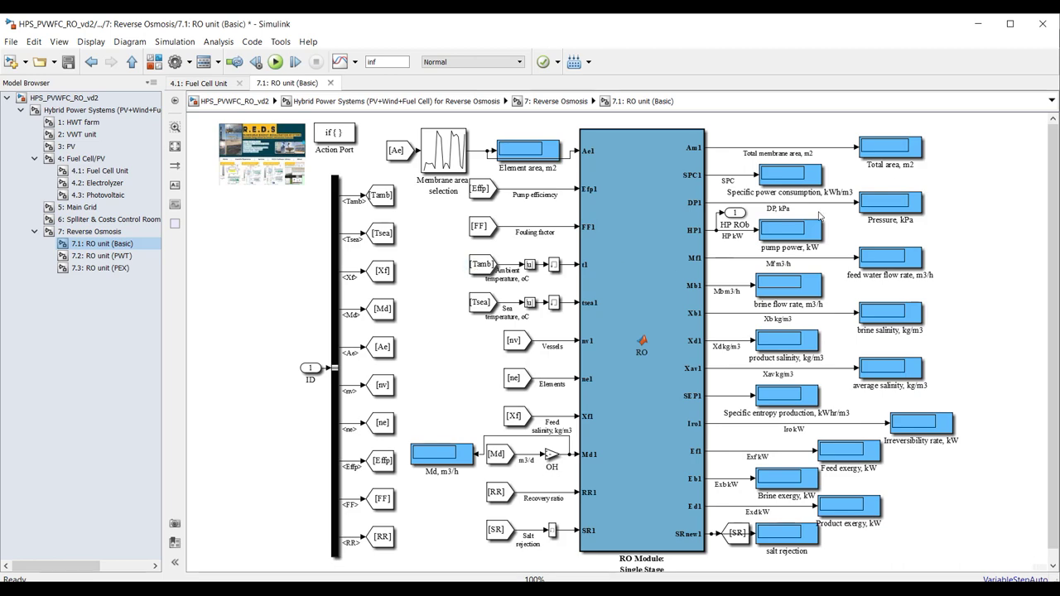
pyautogui.scroll(4, 835, 235)
pyautogui.scroll(3, 835, 235)
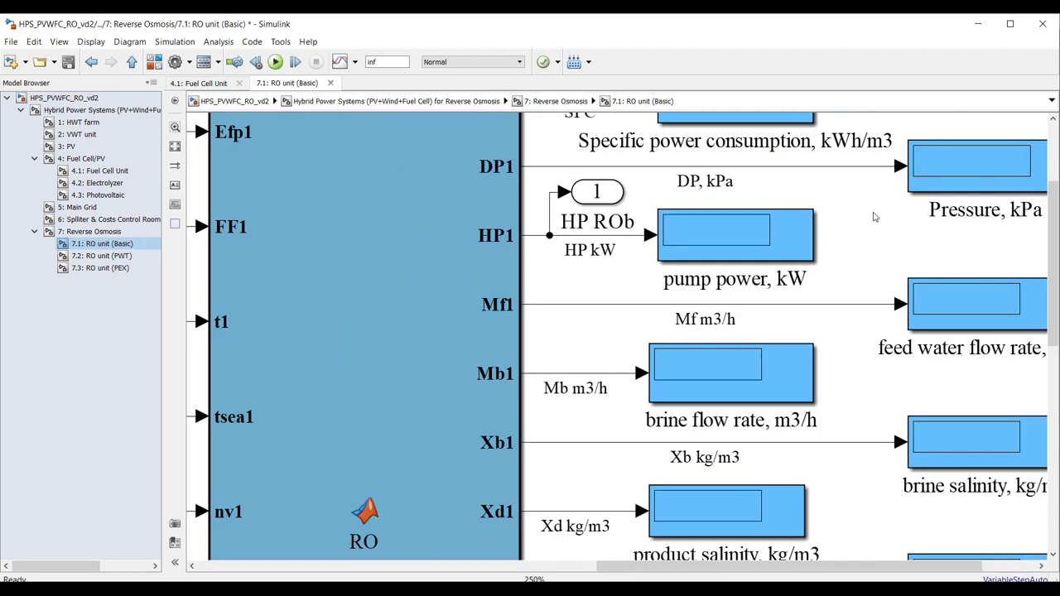
pyautogui.moveTo(869, 208); pyautogui.dragTo(645, 263)
pyautogui.scroll(-2, 898, 232)
pyautogui.moveTo(1036, 172); pyautogui.dragTo(876, 215)
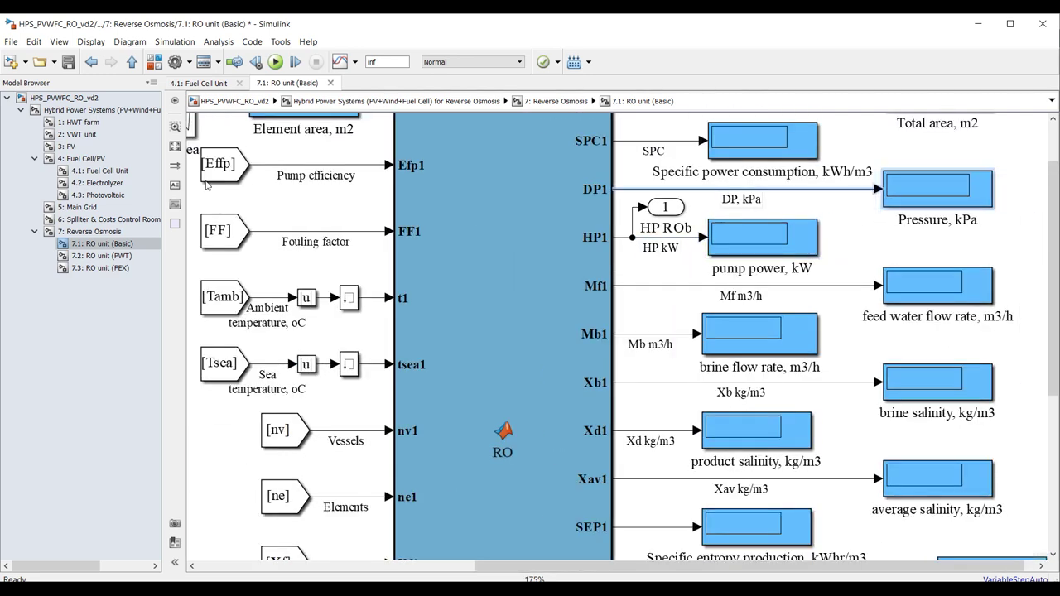
# Step: Inspect the nv and ne constants and their signal lines inside the Reverse Osmosis subsystem
pyautogui.click(132, 110)
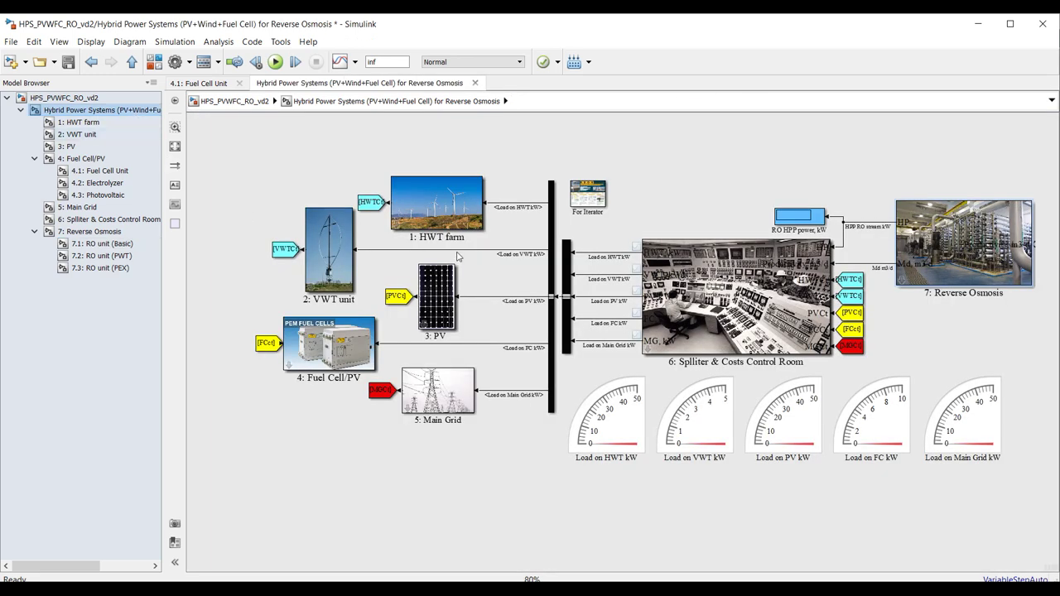
pyautogui.click(97, 232)
pyautogui.click(468, 351)
pyautogui.click(640, 412)
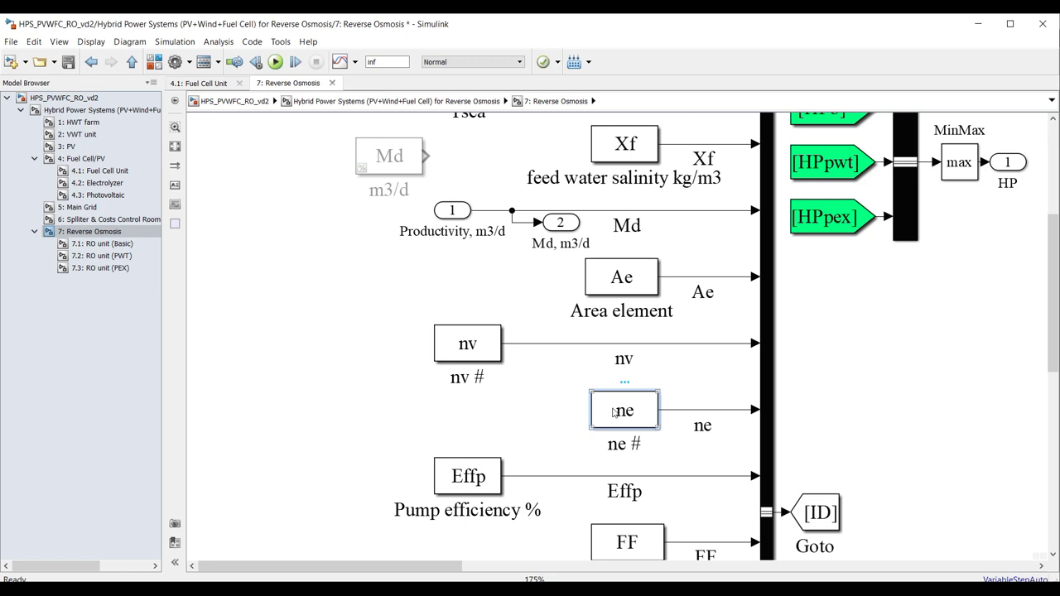
pyautogui.click(473, 355)
pyautogui.click(602, 414)
pyautogui.scroll(-2, 431, 385)
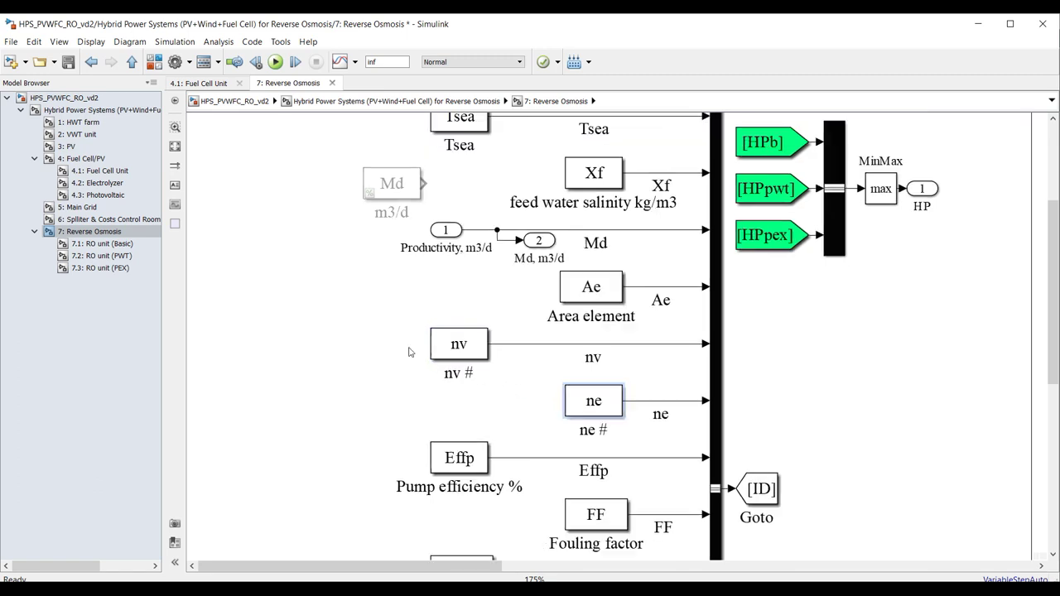
pyautogui.scroll(1, 432, 387)
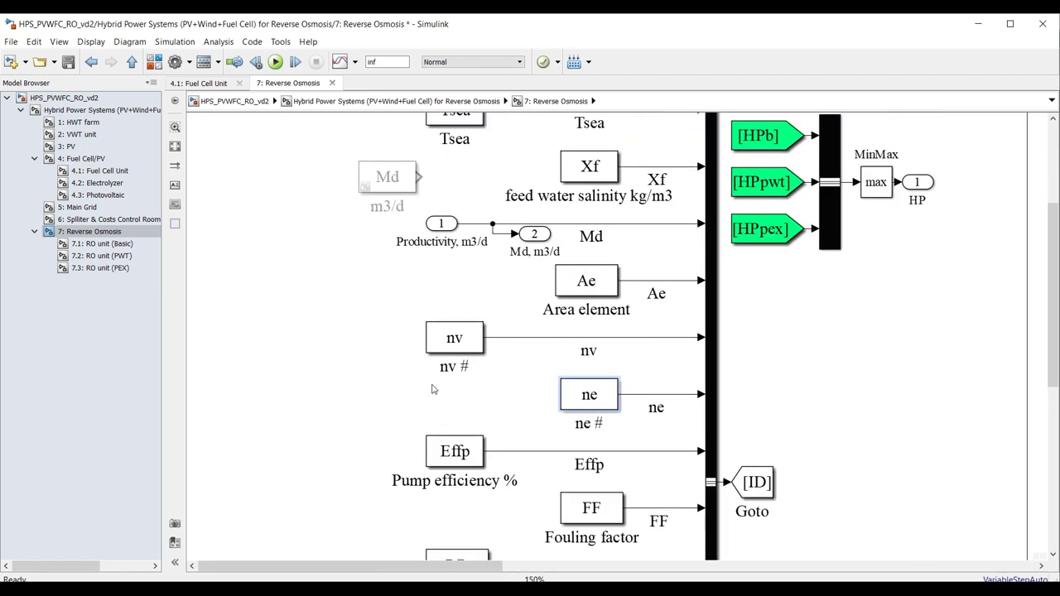
# Step: Review the pressure elements (ne) and vessel number (nv) parameters in the Reverse Osmosis block's mask editor, and close it
pyautogui.click(112, 111)
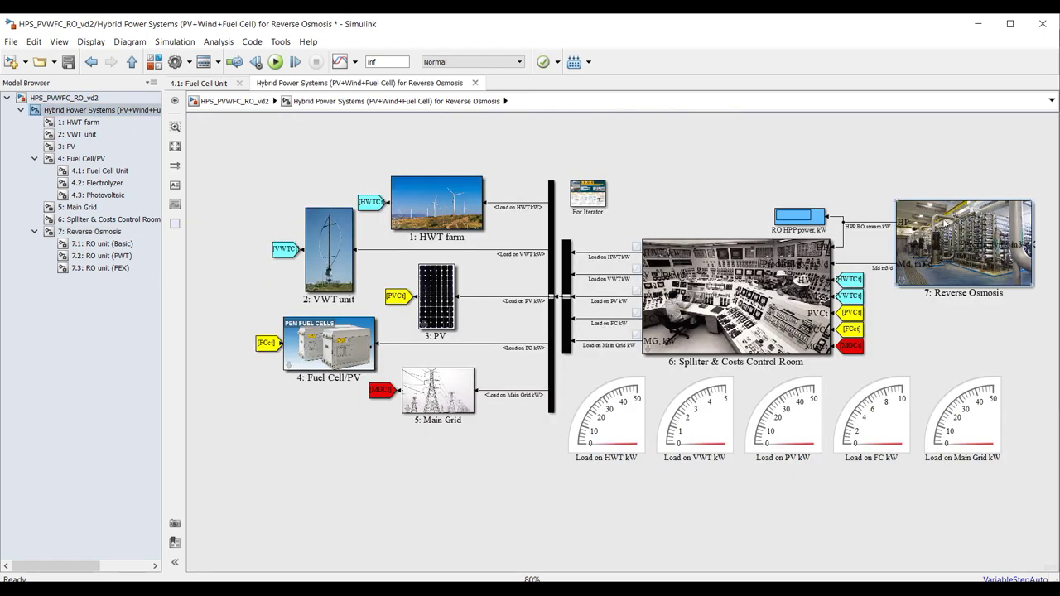
pyautogui.rightClick(945, 220)
pyautogui.moveTo(911, 257)
pyautogui.click(799, 259)
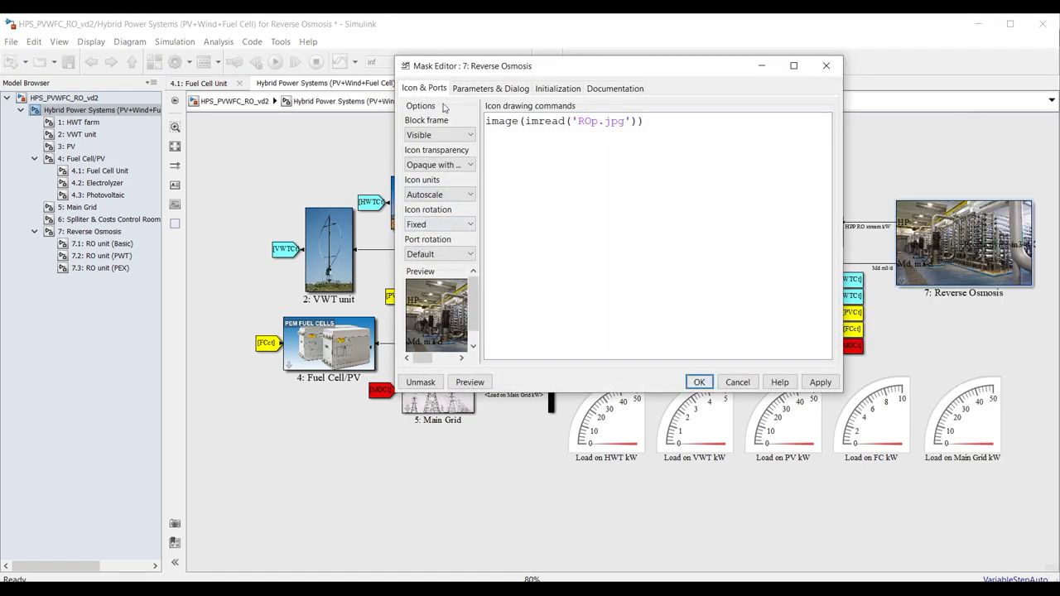
pyautogui.click(477, 89)
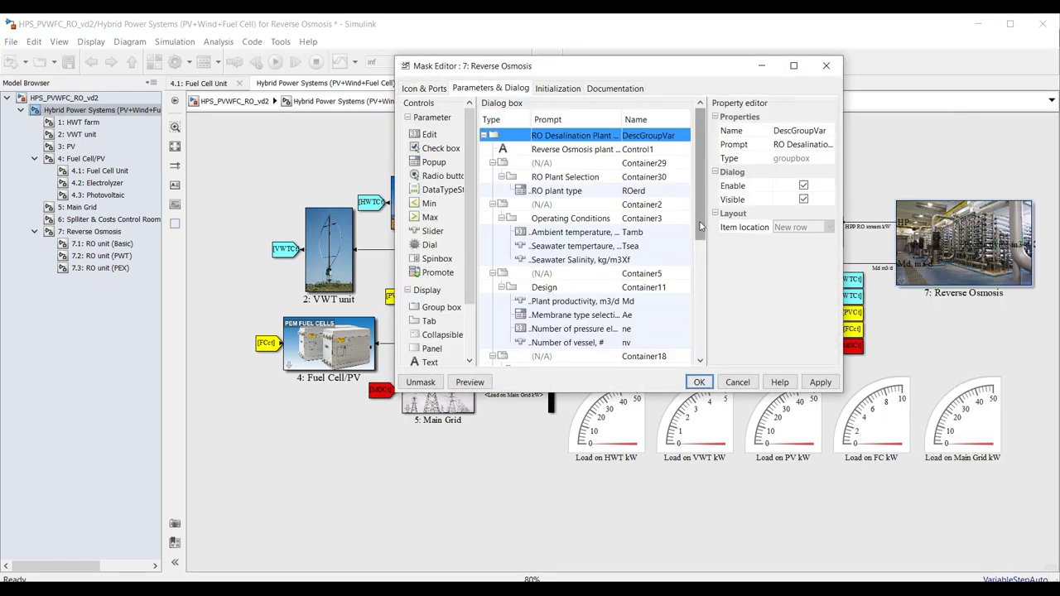
pyautogui.scroll(-3, 701, 227)
pyautogui.click(794, 66)
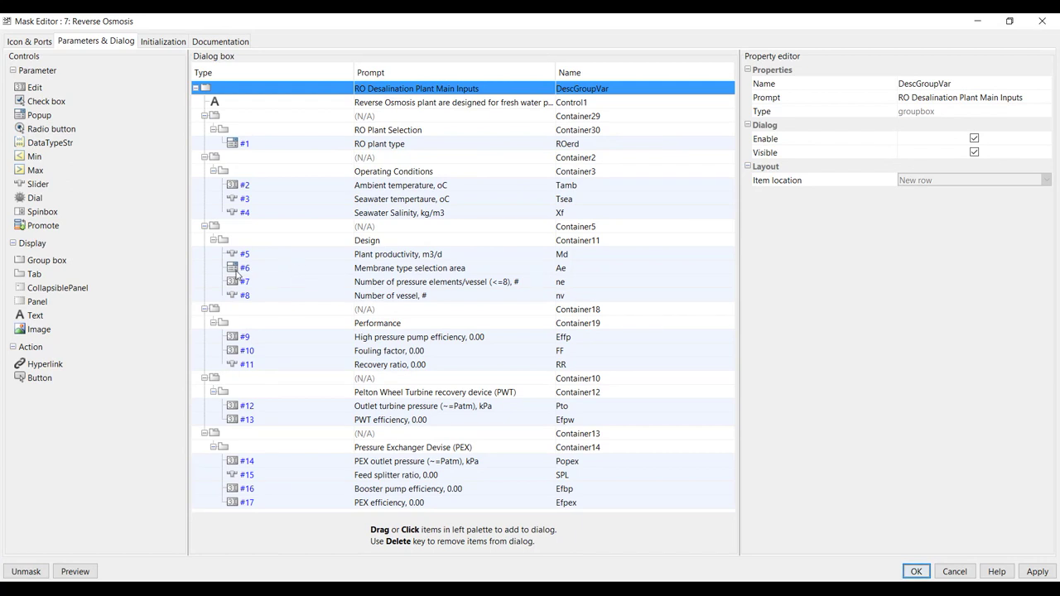
pyautogui.click(301, 284)
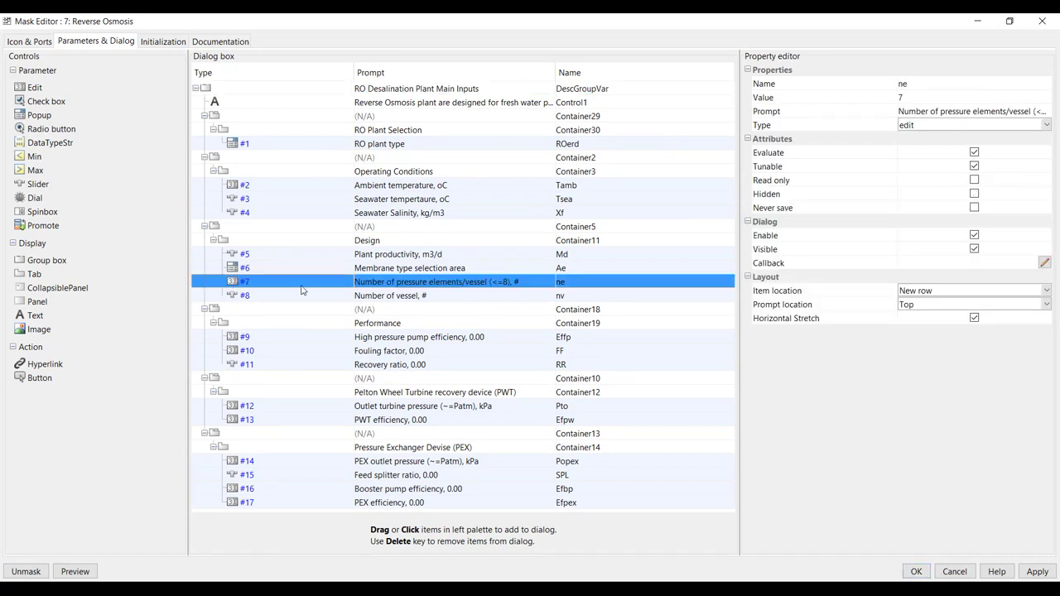
pyautogui.click(440, 284)
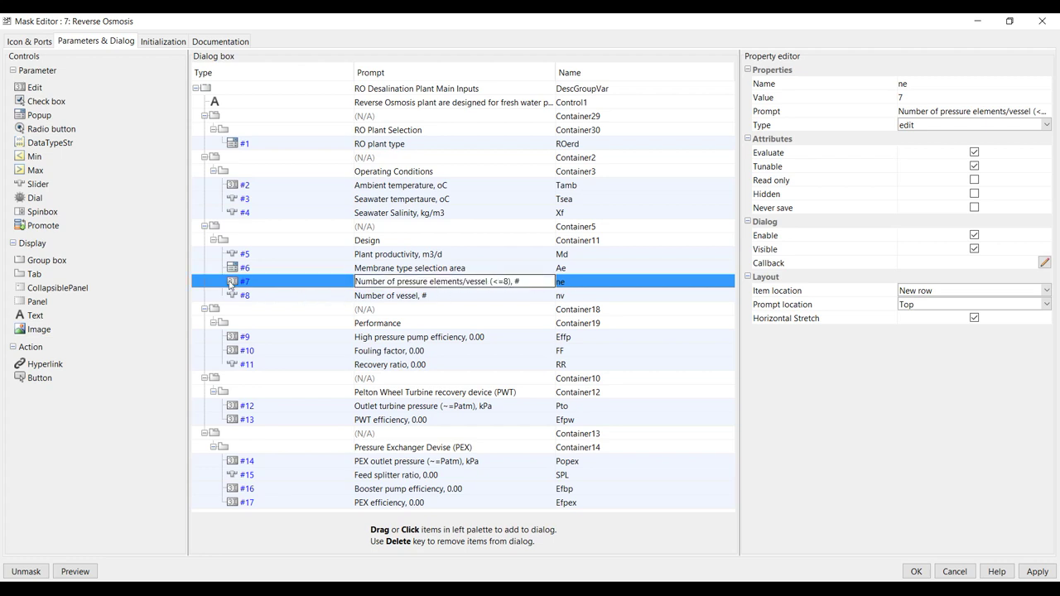
pyautogui.click(230, 284)
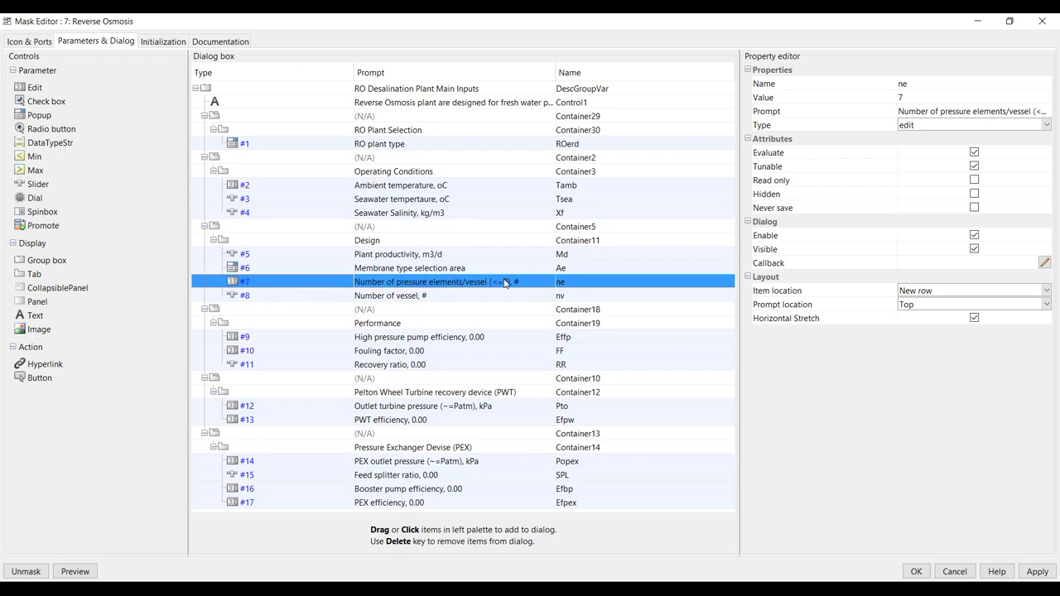
pyautogui.click(237, 296)
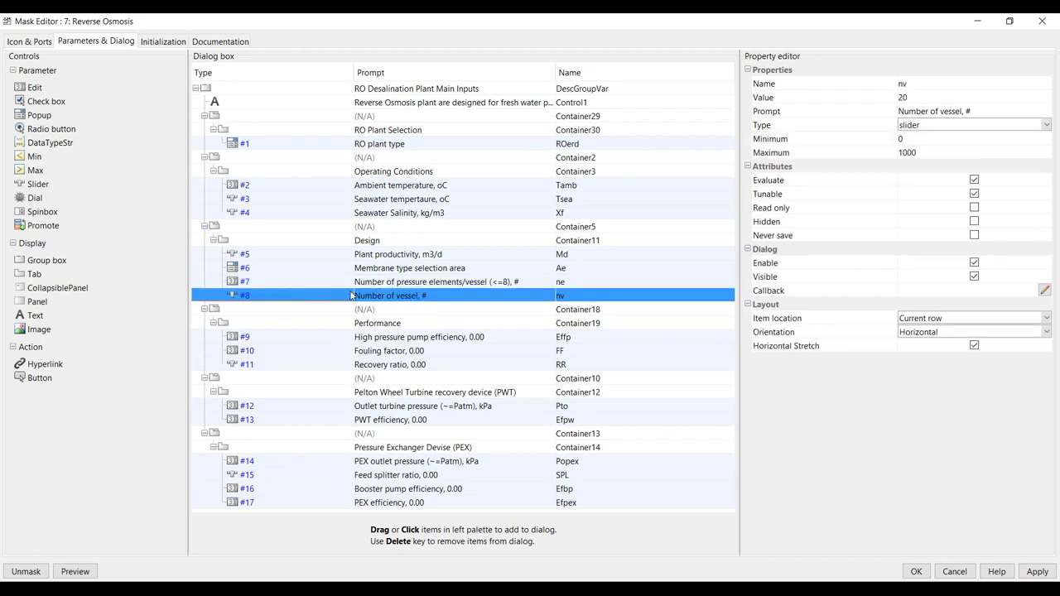
pyautogui.click(1042, 21)
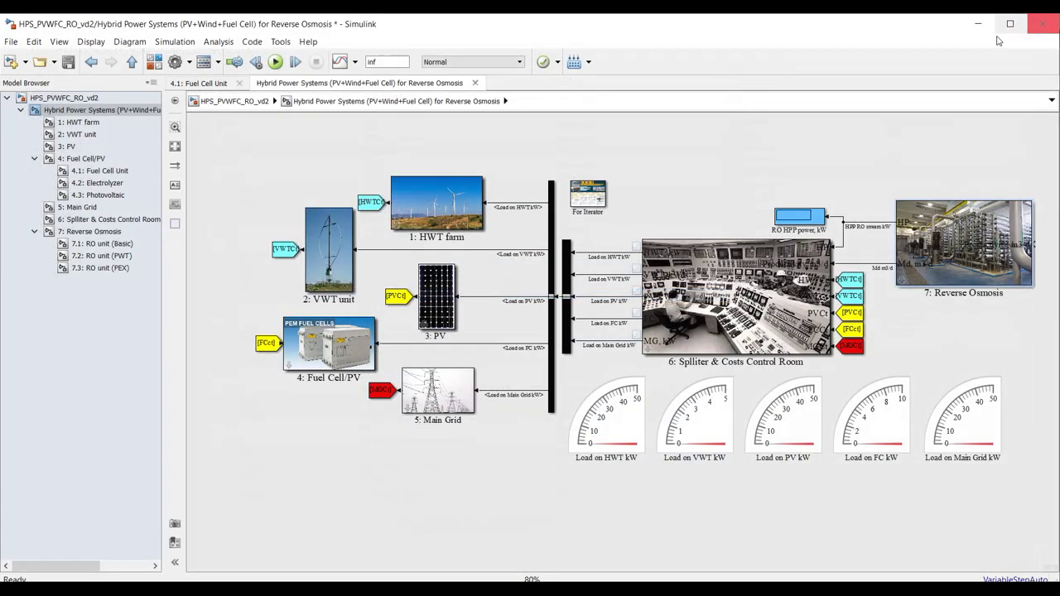
# Step: Detach the nv constant in the Reverse Osmosis subsystem from its line, place it below Md and comment it out
pyautogui.click(101, 244)
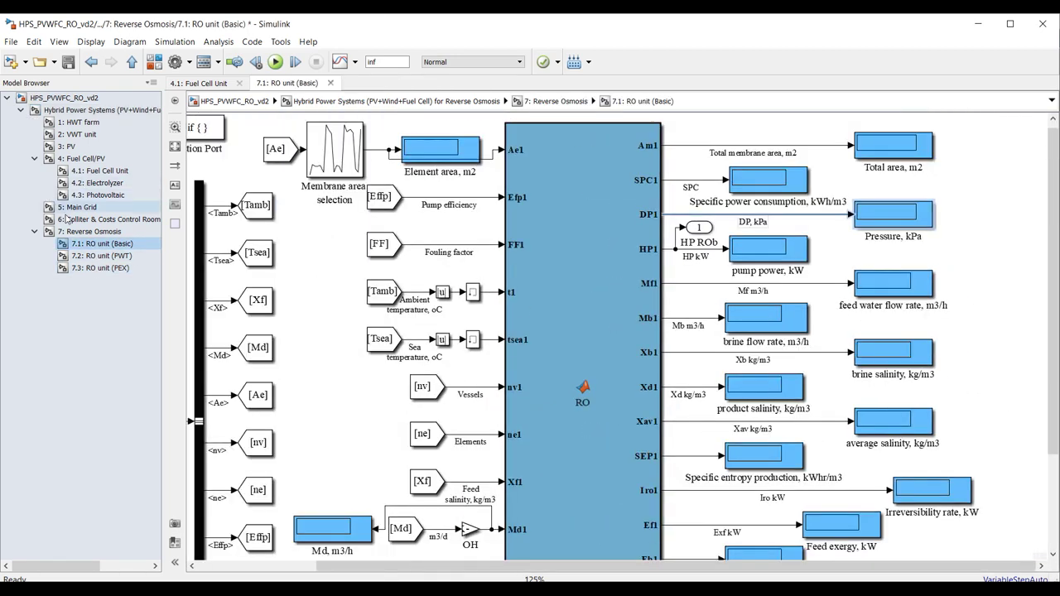
pyautogui.click(91, 231)
pyautogui.click(436, 338)
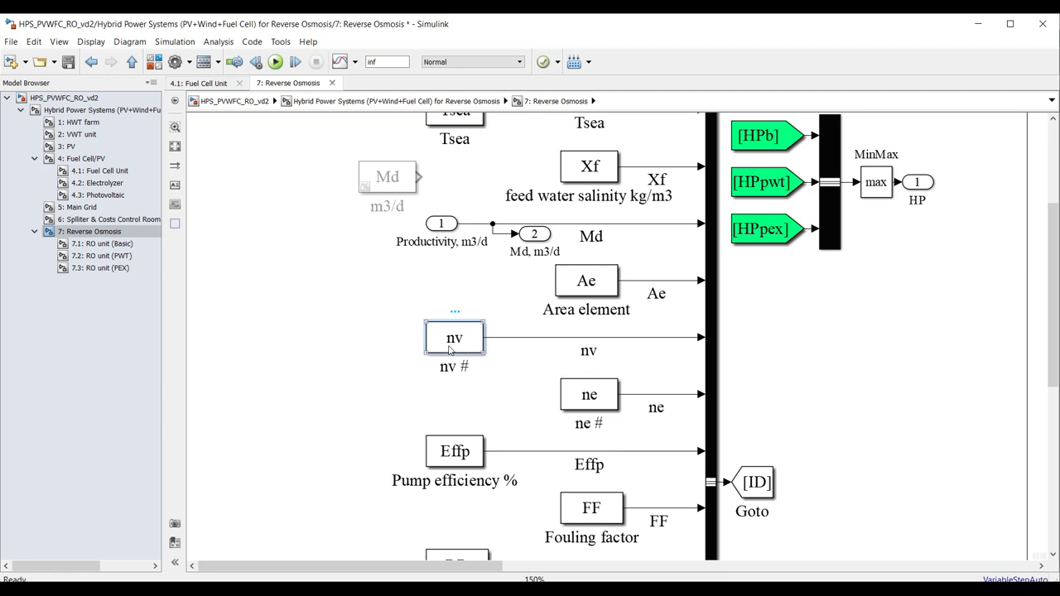
pyautogui.press('Delete')
pyautogui.hotkey('ctrl', 'v')
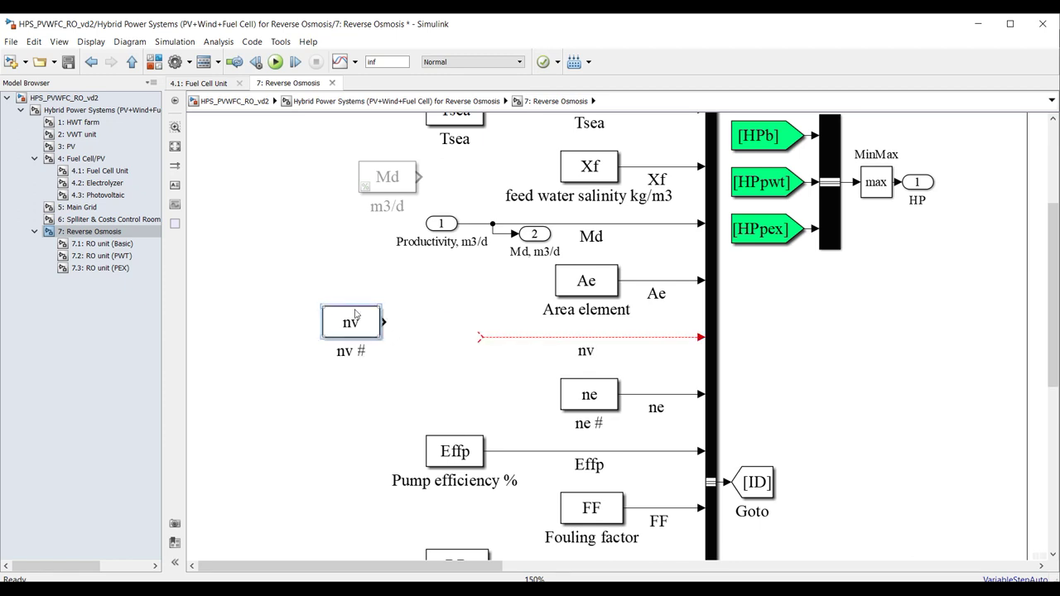
pyautogui.moveTo(355, 315); pyautogui.dragTo(387, 323)
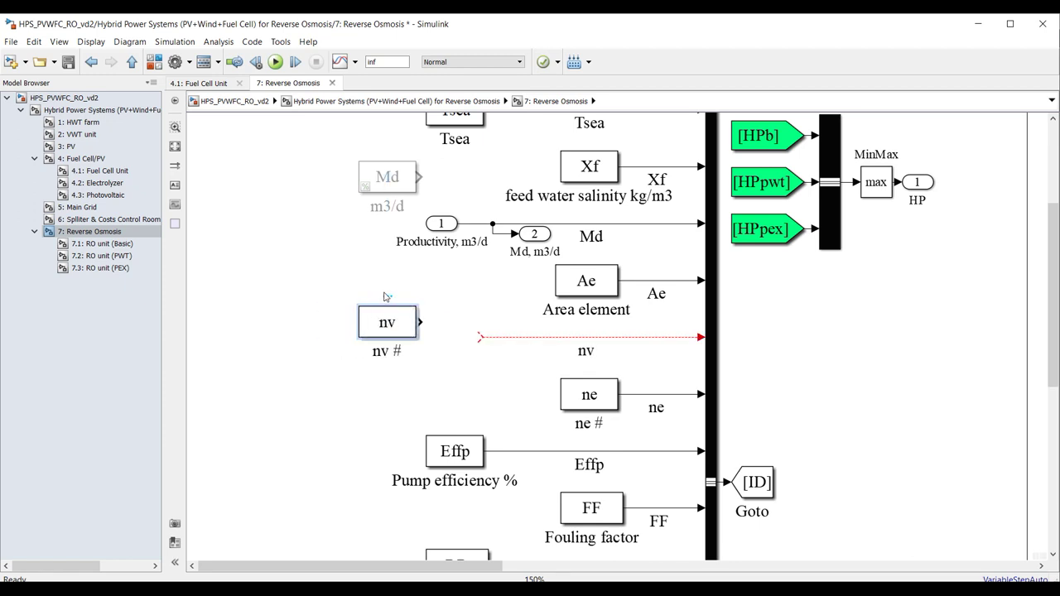
pyautogui.click(389, 295)
# Step: Copy the Productivity input port onto the open nv signal line and name the copy NV
pyautogui.click(451, 229)
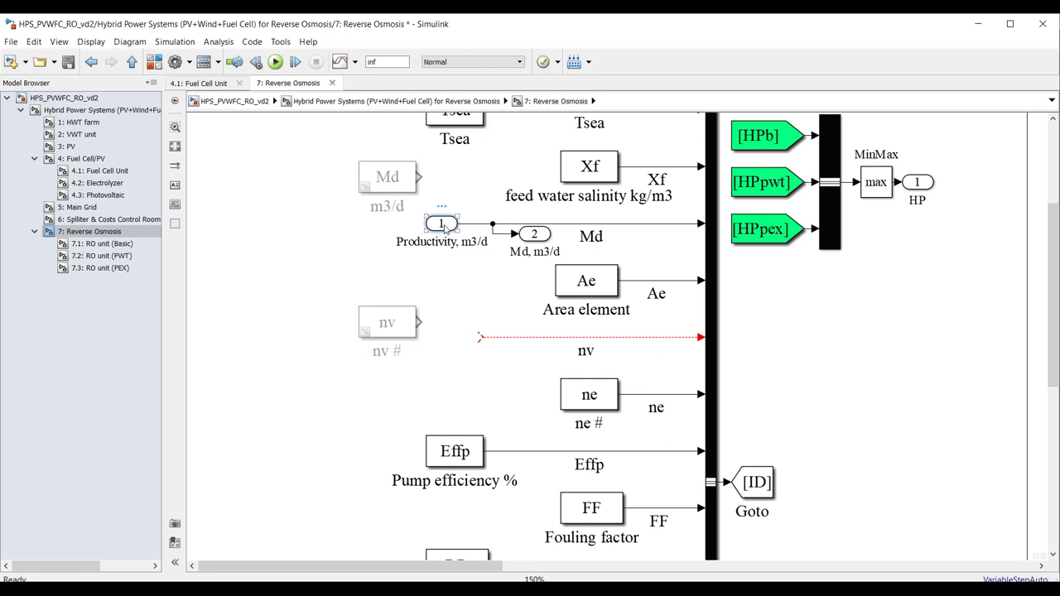
pyautogui.moveTo(442, 228); pyautogui.dragTo(442, 338)
pyautogui.click(466, 347)
pyautogui.click(478, 336)
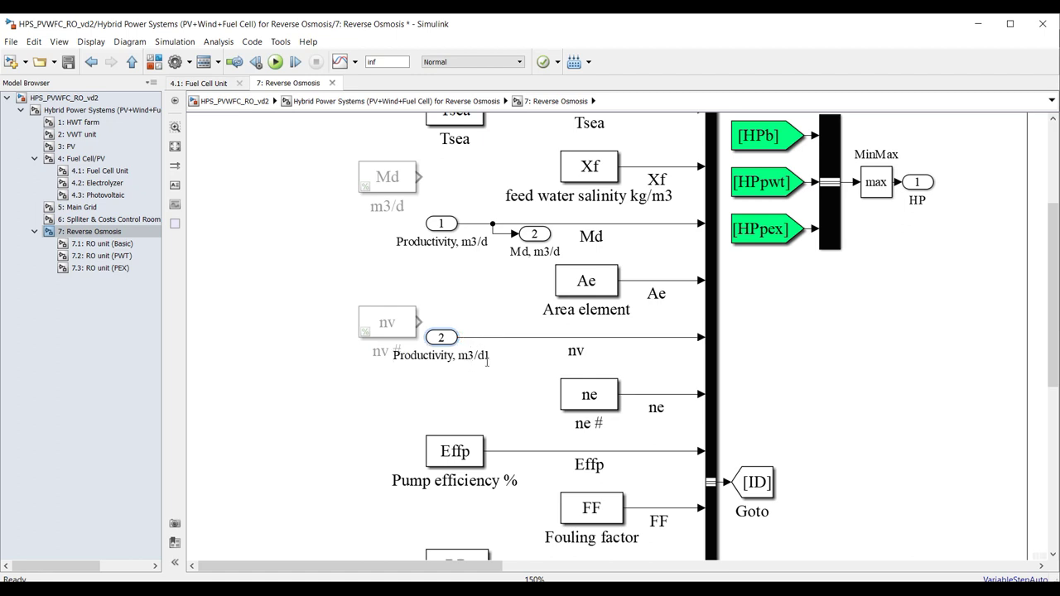
pyautogui.doubleClick(487, 362)
pyautogui.write('NV')
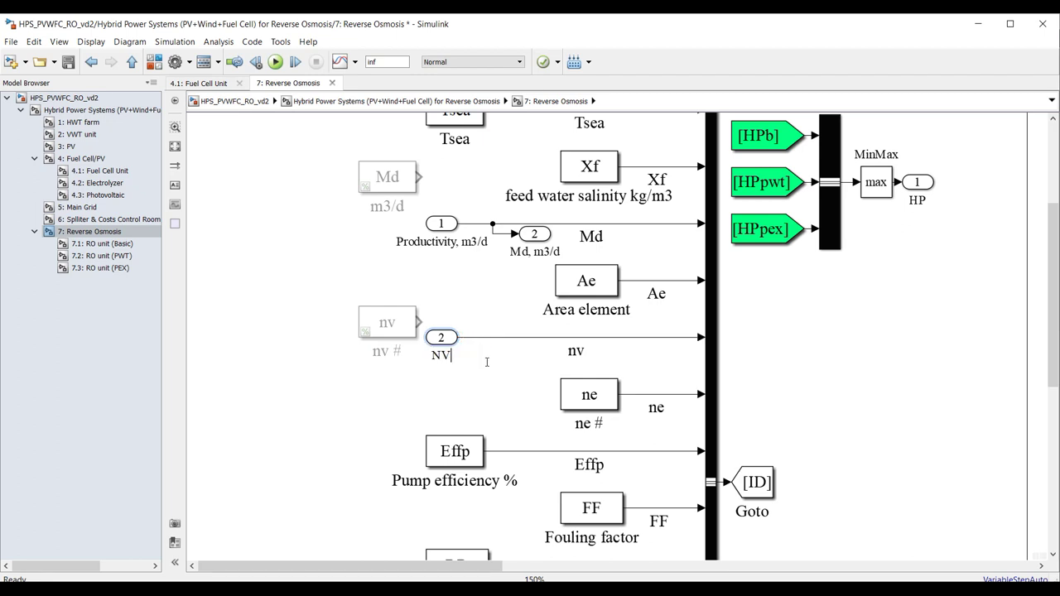
pyautogui.click(497, 390)
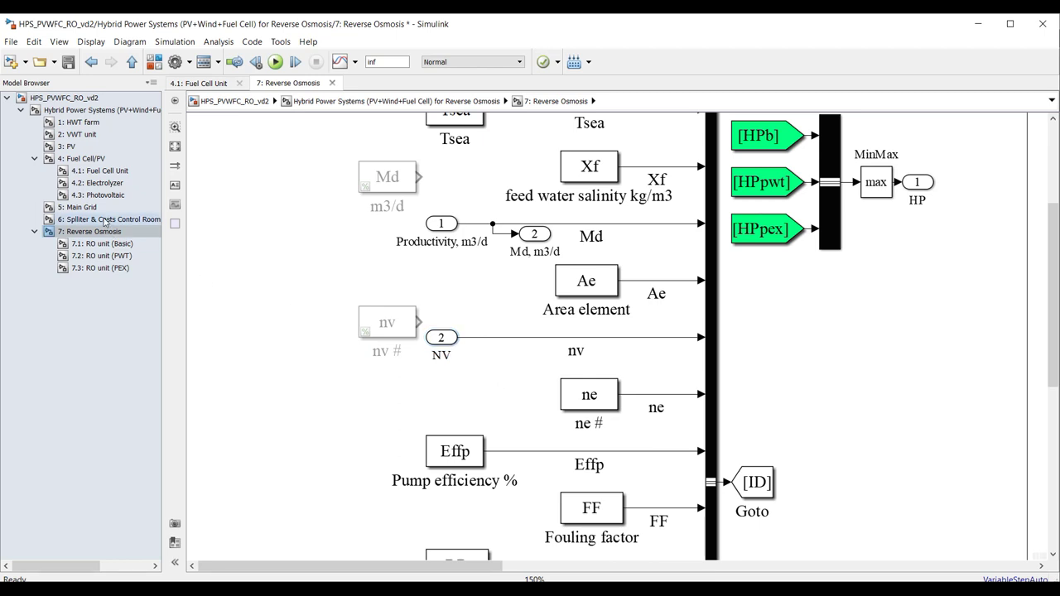
# Step: In the Hybrid Power Systems subsystem, draw open signal lines from the Reverse Osmosis block's Productivity and NV input ports
pyautogui.click(107, 110)
pyautogui.scroll(2, 661, 201)
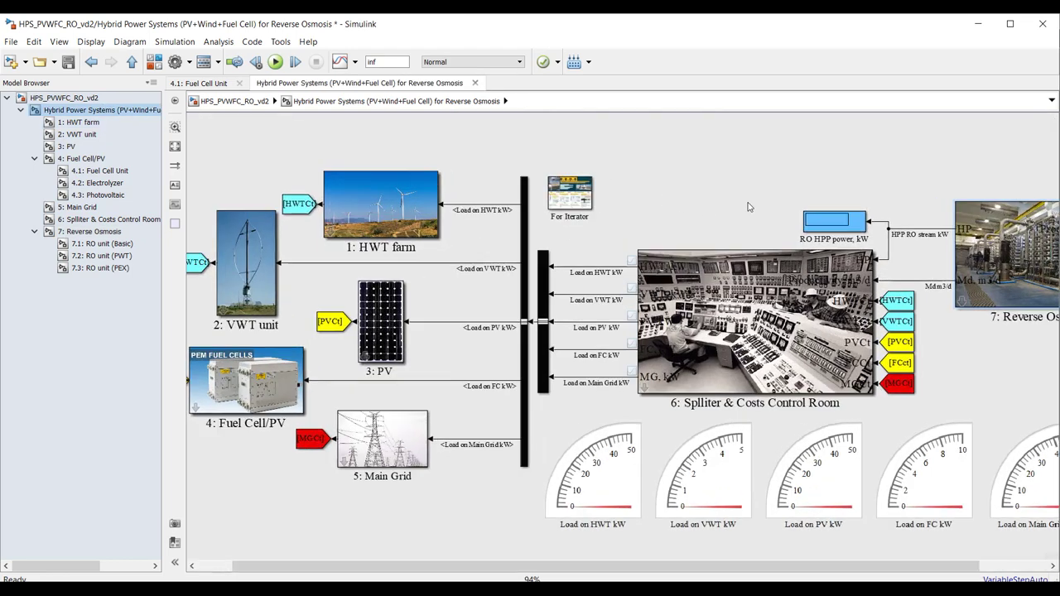
pyautogui.scroll(-2, 679, 196)
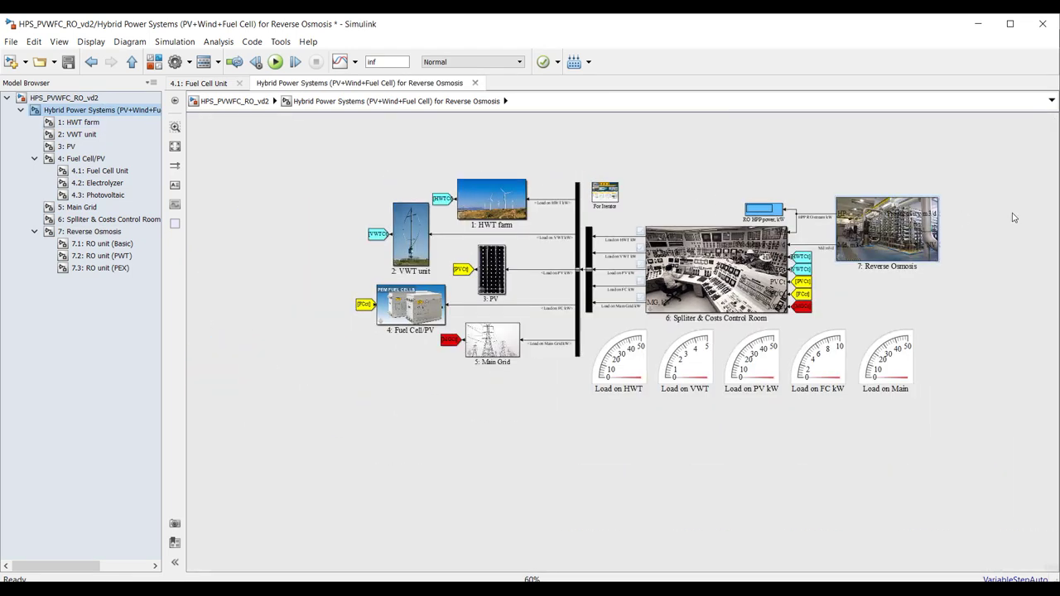
pyautogui.scroll(4, 1016, 220)
pyautogui.scroll(1, 925, 222)
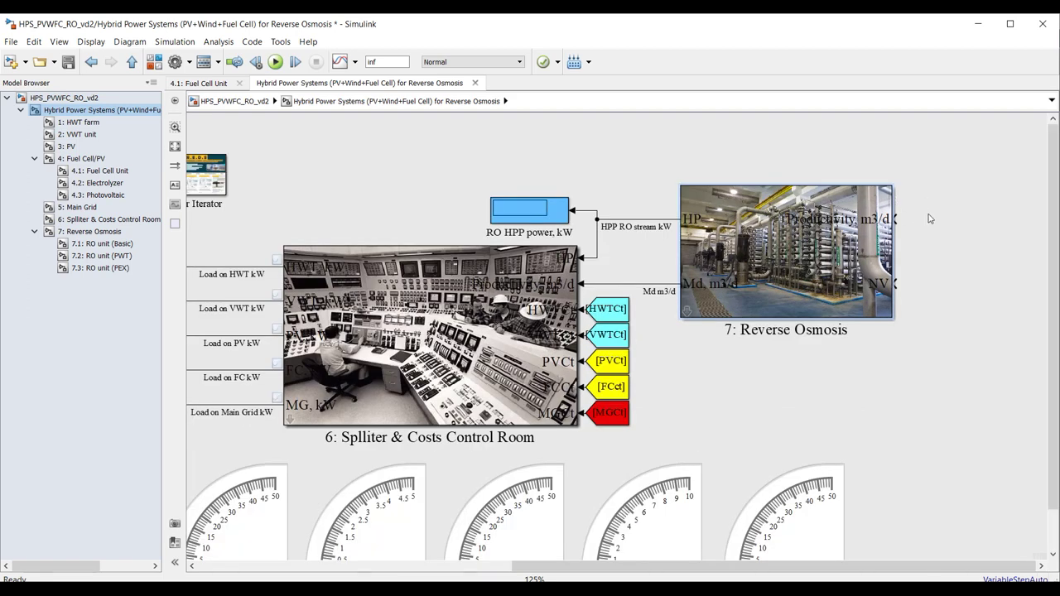
pyautogui.moveTo(897, 219); pyautogui.dragTo(955, 219)
pyautogui.moveTo(899, 284); pyautogui.dragTo(954, 285)
pyautogui.scroll(-2, 679, 362)
pyautogui.scroll(1, 805, 263)
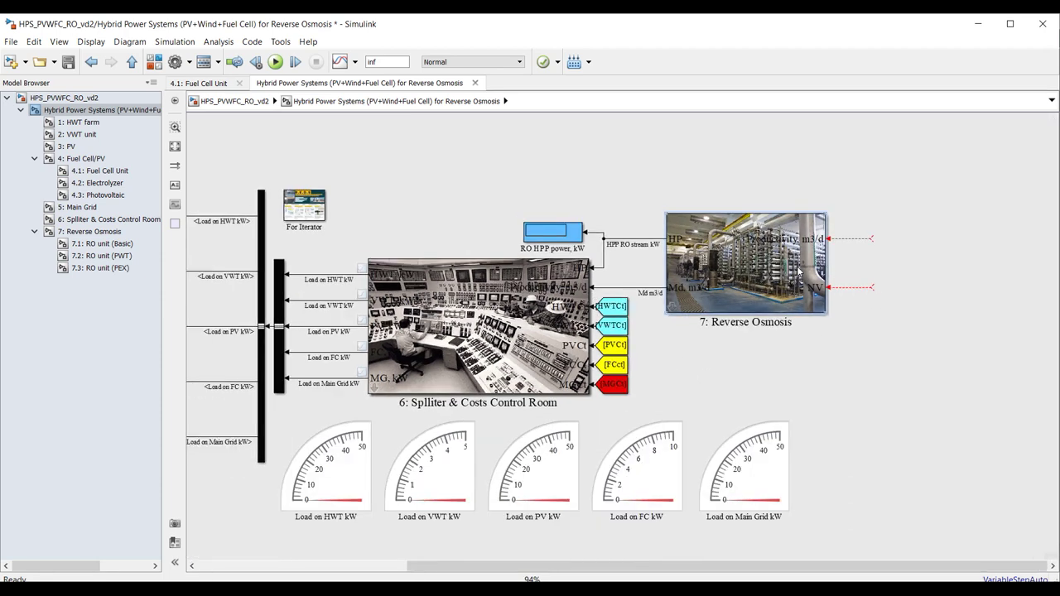
# Step: Set the maximum of the Load on Main Grid kW gauge to 5000
pyautogui.doubleClick(754, 485)
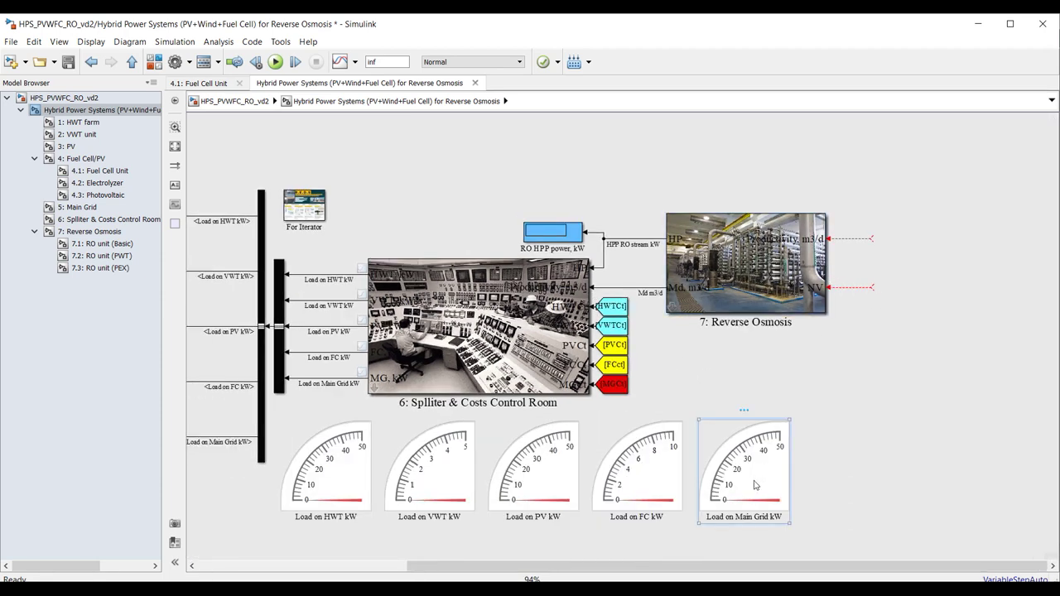
pyautogui.doubleClick(672, 383)
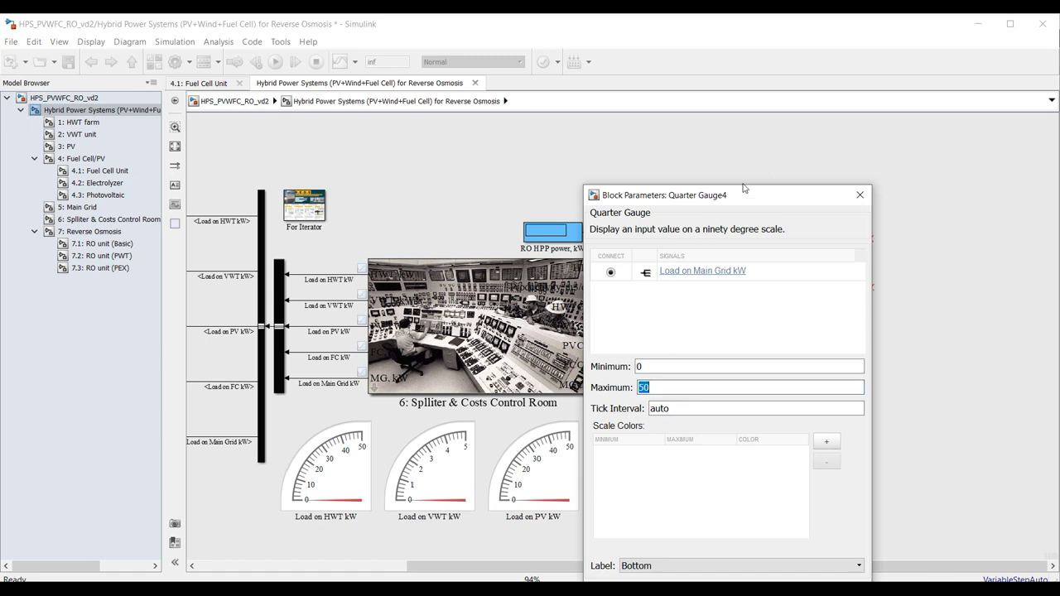
pyautogui.moveTo(753, 197); pyautogui.dragTo(491, 123)
pyautogui.write('5000')
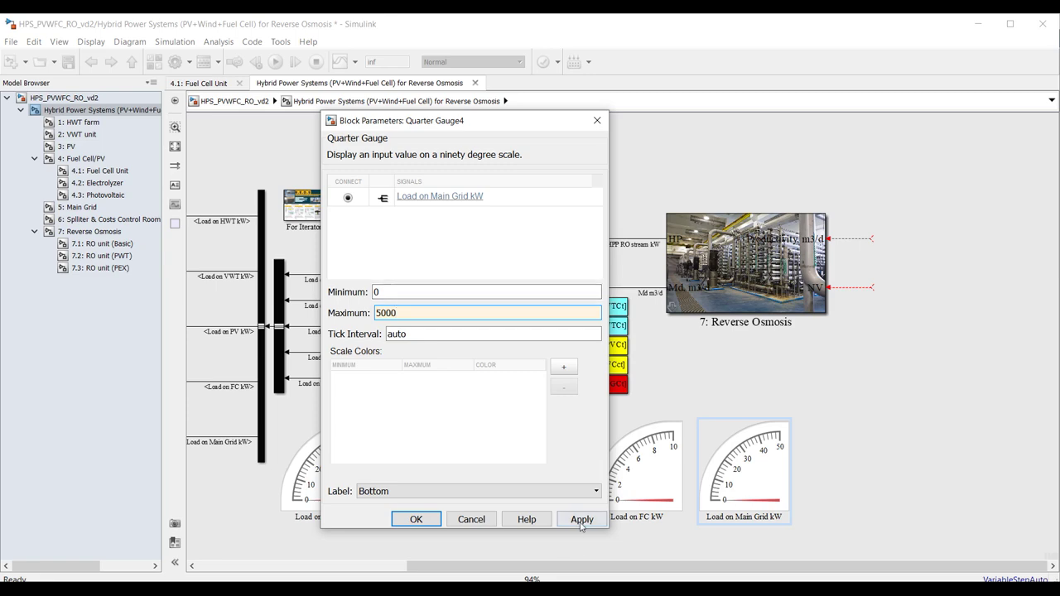
pyautogui.click(582, 520)
pyautogui.click(416, 520)
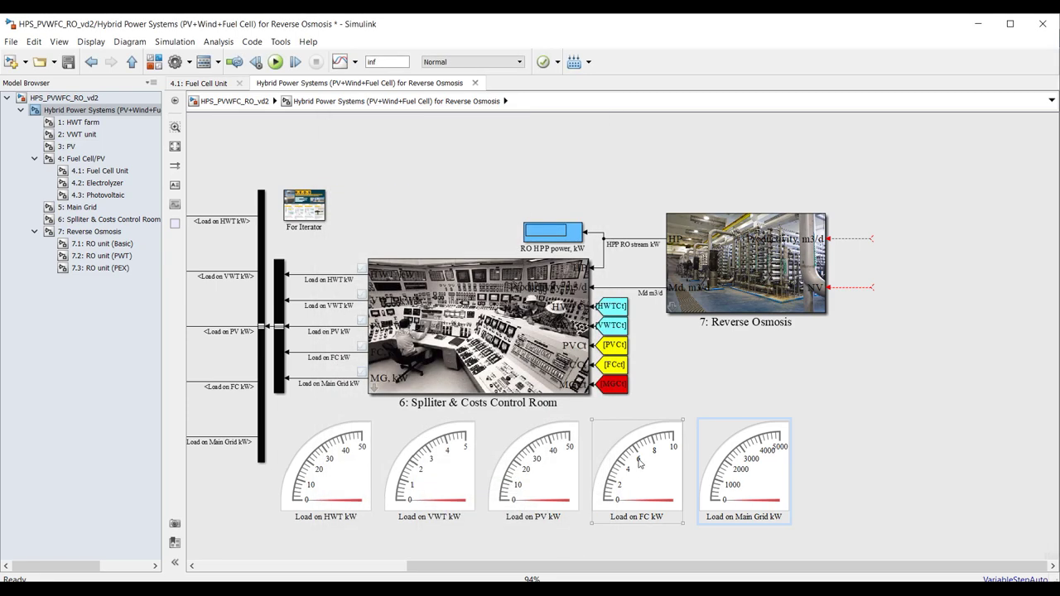
# Step: Set the maximum of the Load on FC kW gauge to 1000
pyautogui.doubleClick(642, 465)
pyautogui.click(577, 392)
pyautogui.doubleClick(540, 390)
pyautogui.write('1000')
pyautogui.press('Return')
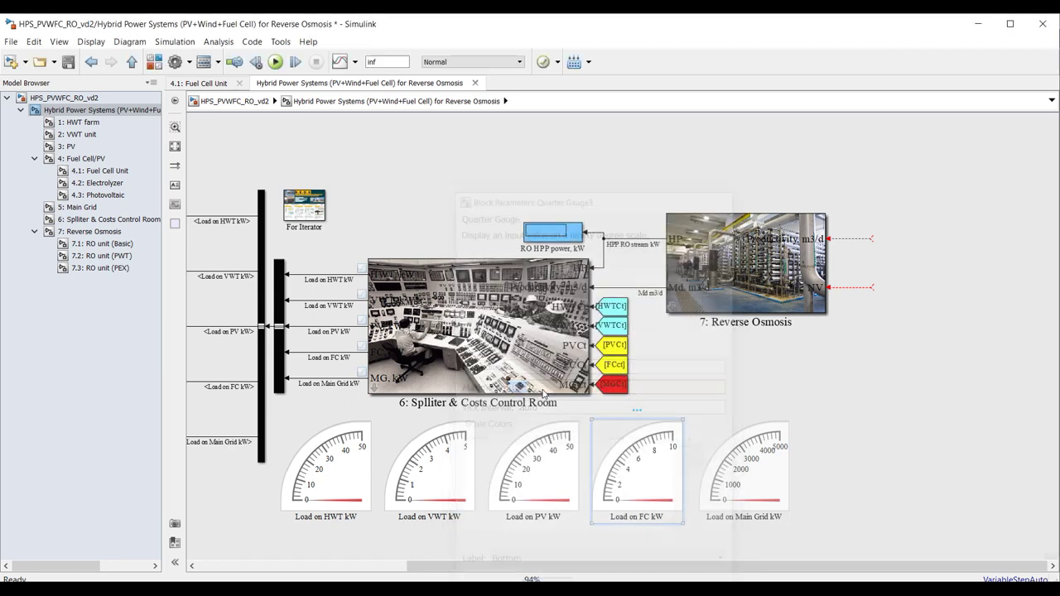
# Step: Set the maximum of the Load on PV kW gauge to 2000
pyautogui.doubleClick(540, 454)
pyautogui.click(816, 385)
pyautogui.doubleClick(816, 385)
pyautogui.write('2')
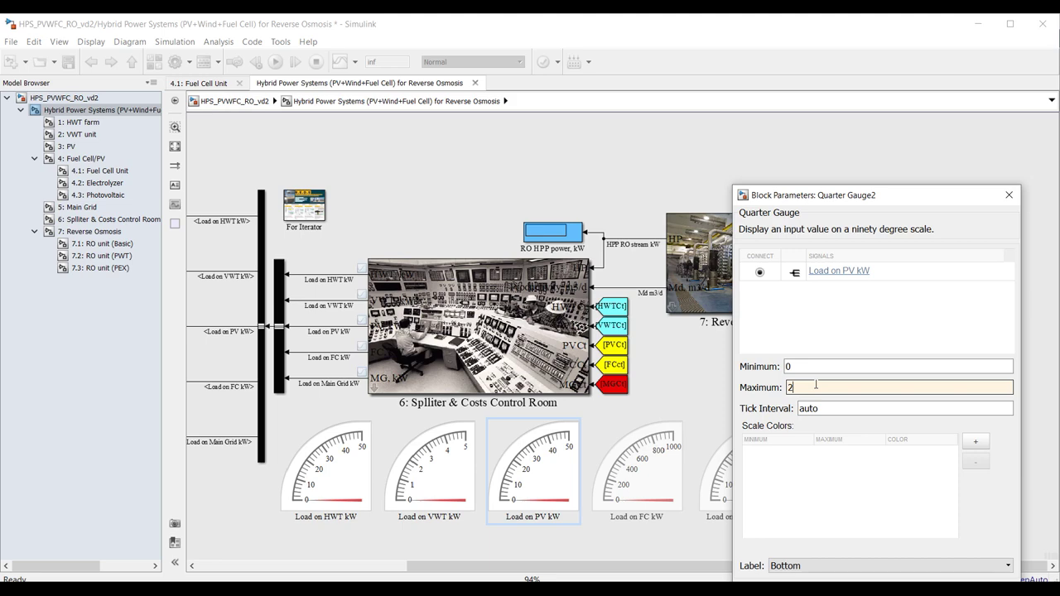
pyautogui.write('000')
pyautogui.press('Return')
# Step: Set the maximum of the Load on VWT kW gauge to 1000
pyautogui.click(442, 480)
pyautogui.doubleClick(693, 388)
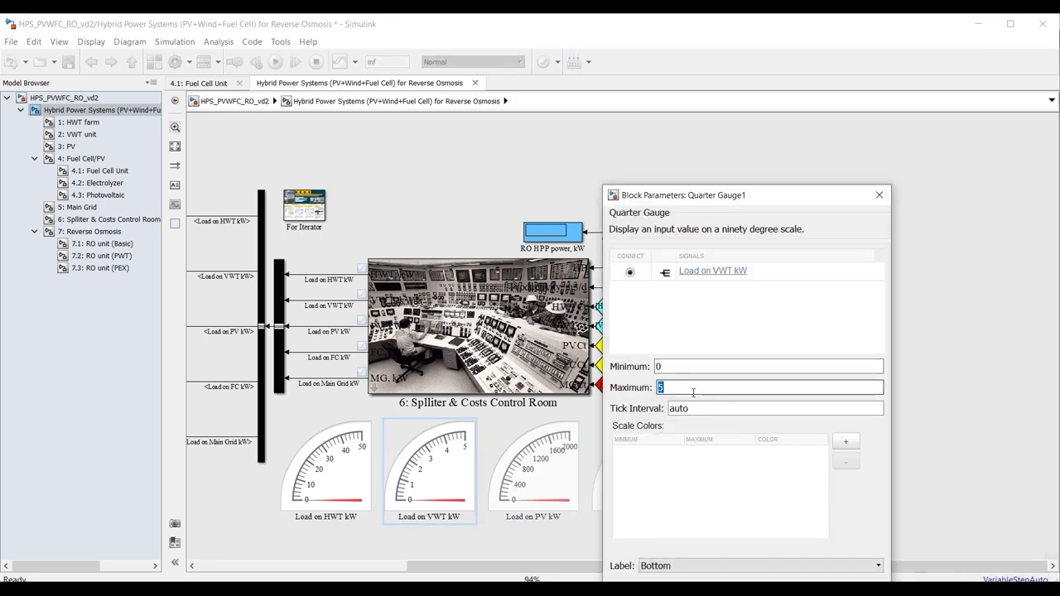
pyautogui.write('1000')
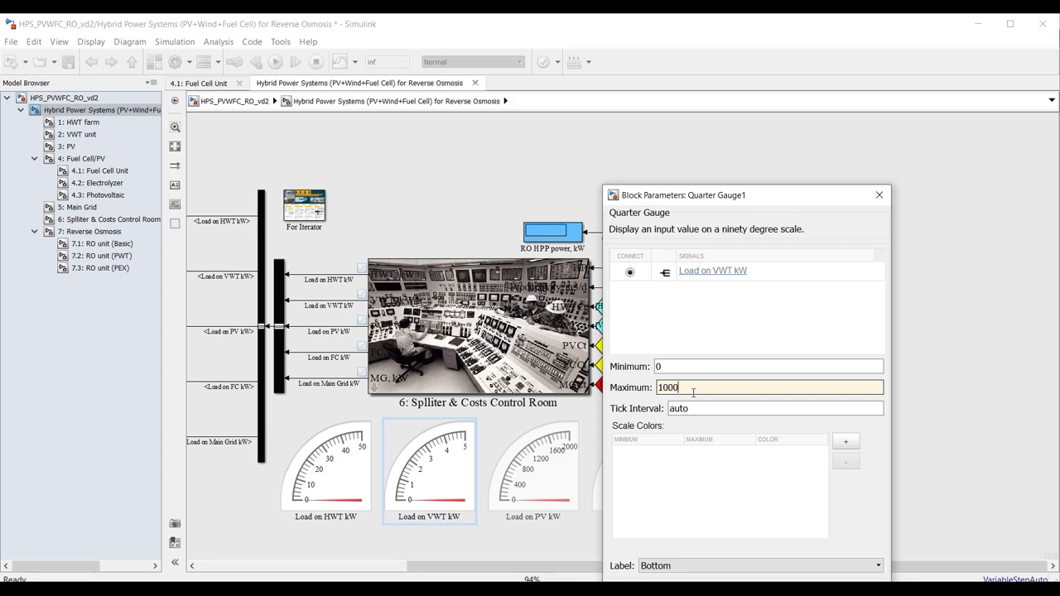
pyautogui.press('Return')
# Step: Set the maximum of the Load on HWT kW gauge to 2000
pyautogui.click(337, 480)
pyautogui.doubleClick(337, 480)
pyautogui.doubleClick(557, 387)
pyautogui.write('2')
pyautogui.press('Return')
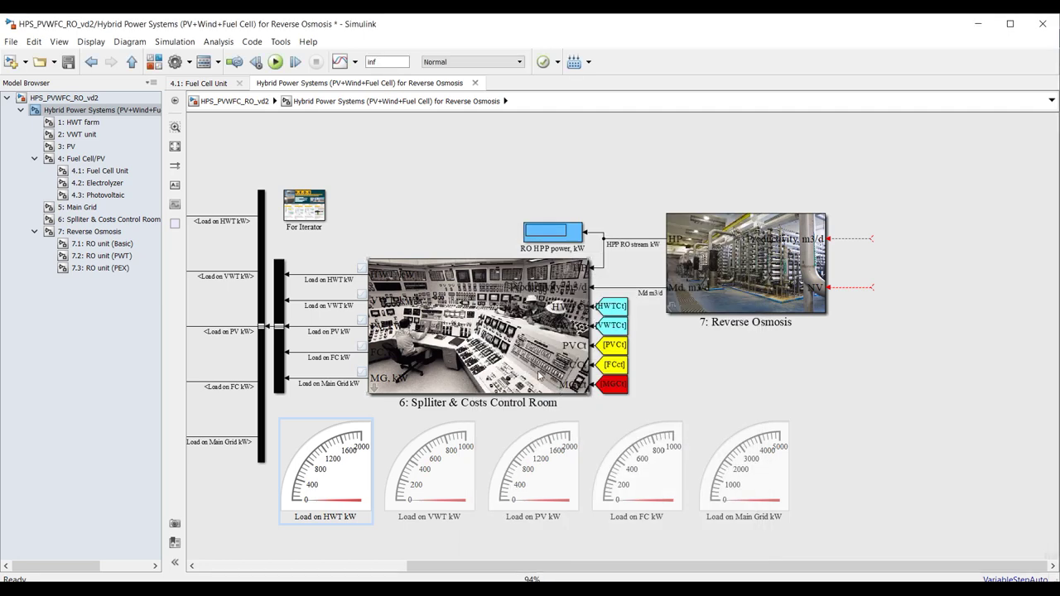
pyautogui.moveTo(940, 221); pyautogui.dragTo(869, 314)
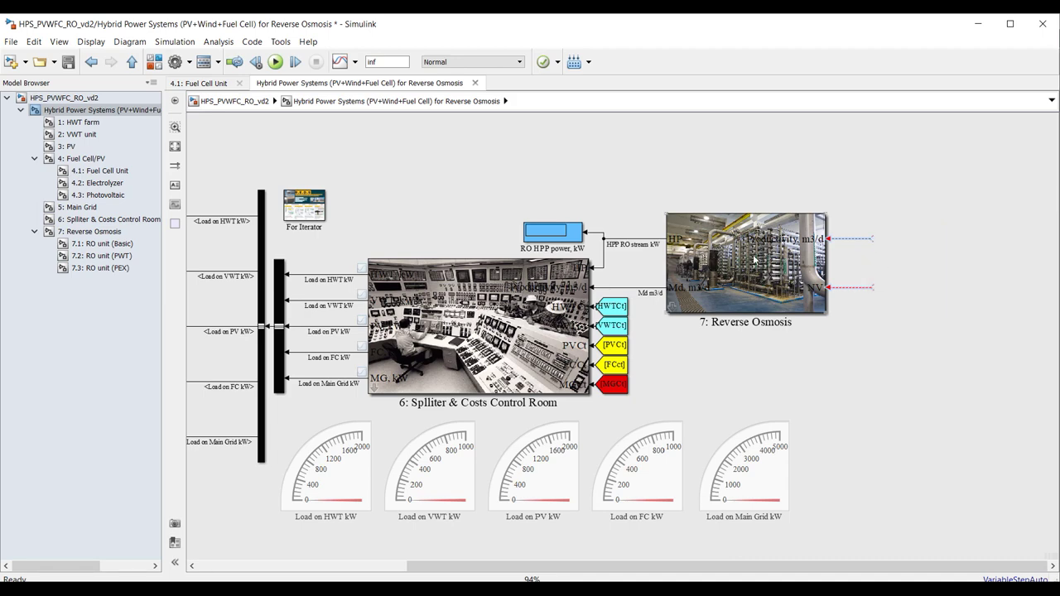
pyautogui.click(155, 62)
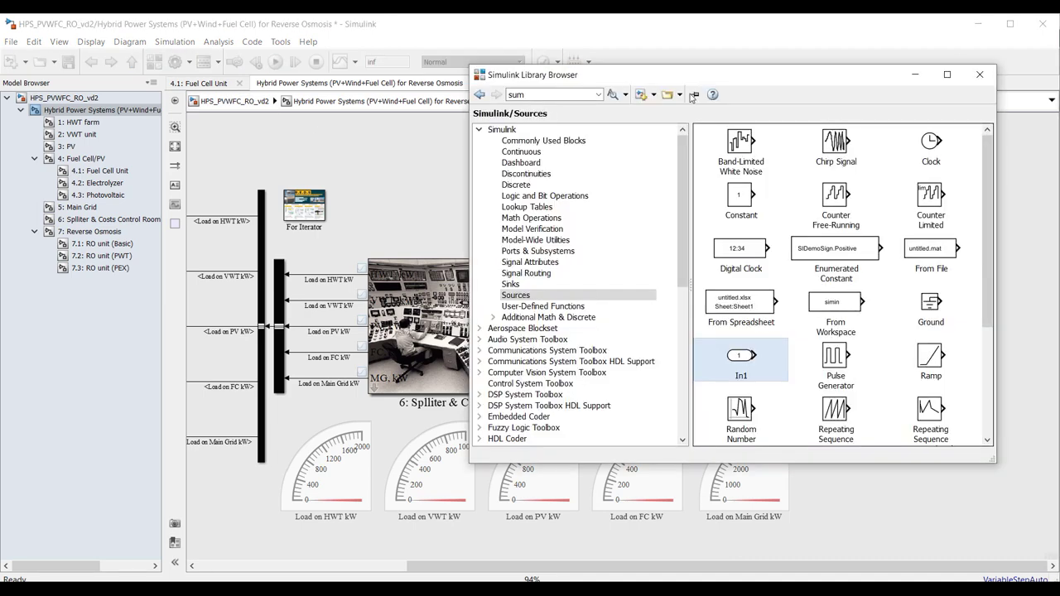
pyautogui.click(980, 74)
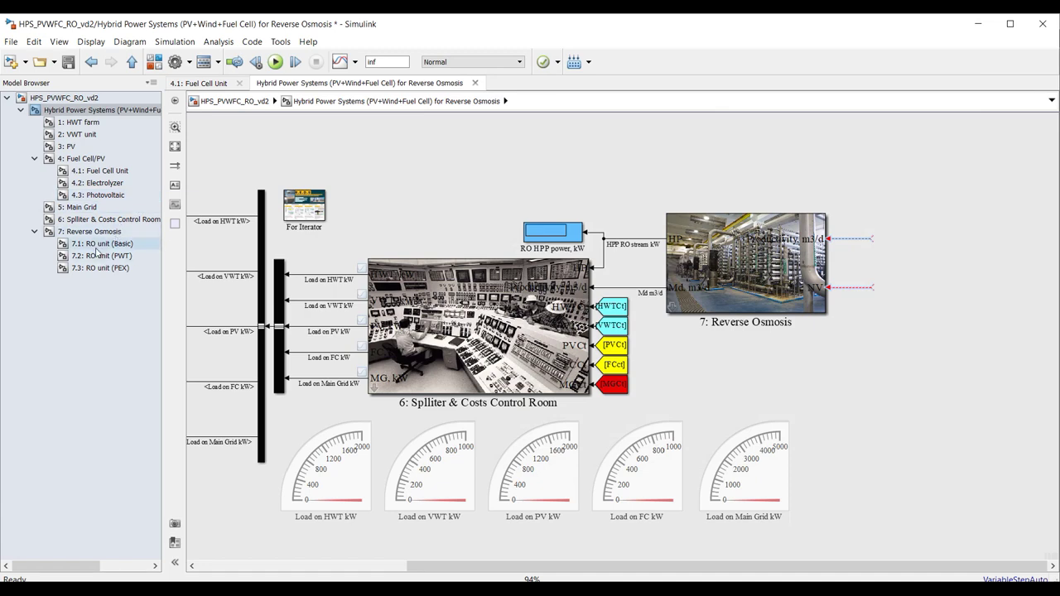
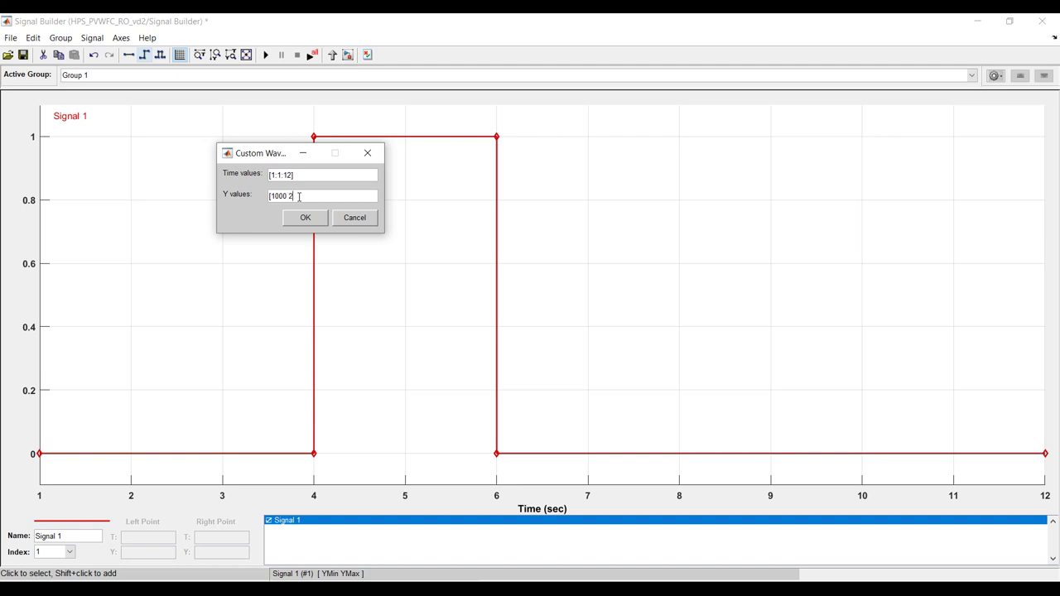
# Step: Replace Signal 1 with a custom waveform over times [1:1:12], with Y values from 1000 to 12000 in steps of 1000
pyautogui.write('000')
pyautogui.write('4000 5000 6000 7000 8000')
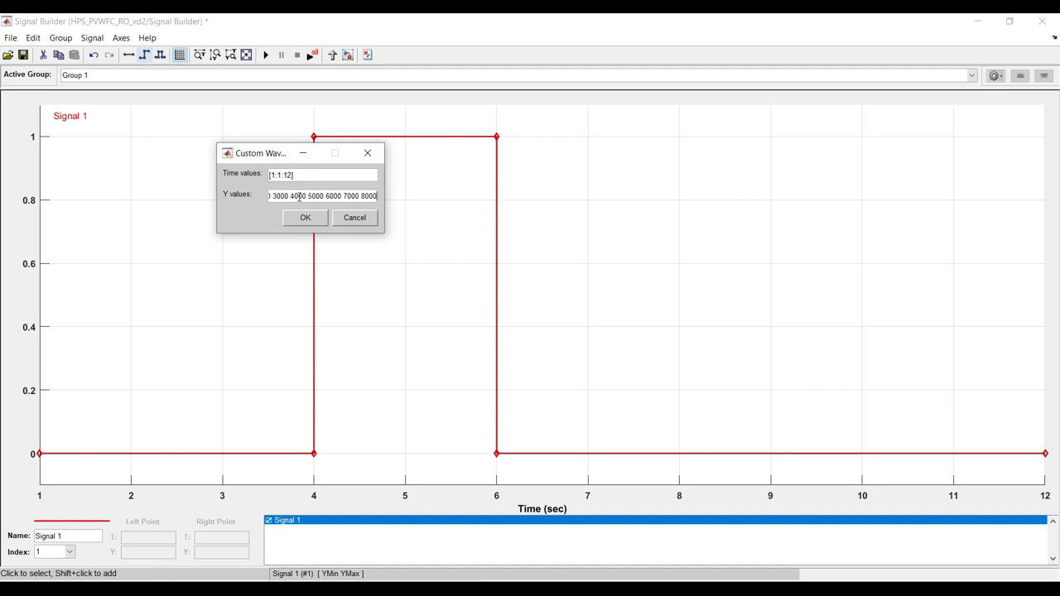
pyautogui.write(' 9000 10000 11000 12000')
pyautogui.click(305, 217)
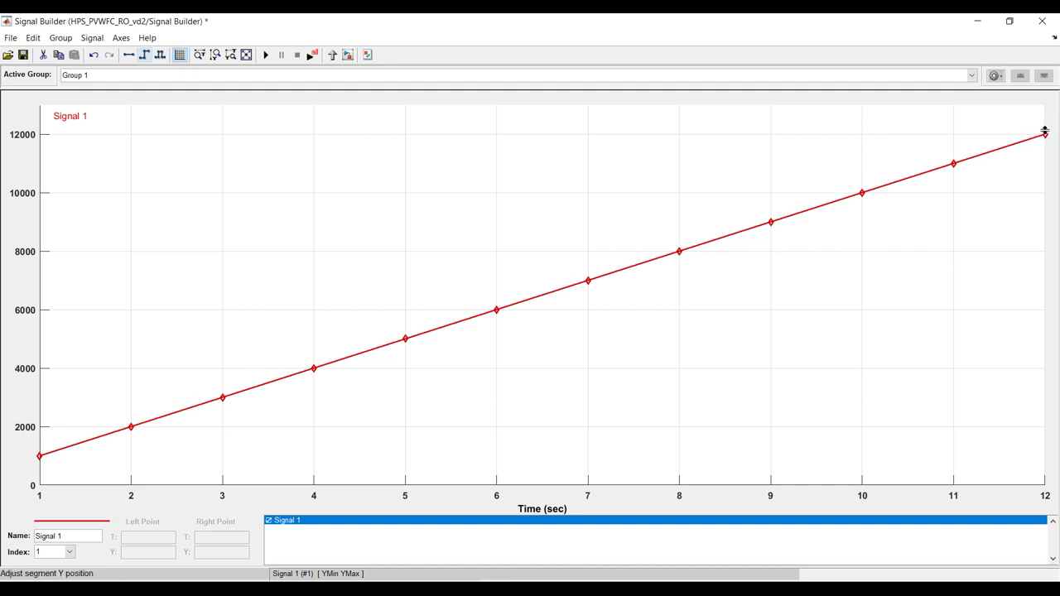
# Step: Lower Signal 1's points at 12, 11 and 10 s to about 4450, 7700 and 7650
pyautogui.moveTo(1046, 135); pyautogui.dragTo(1044, 355)
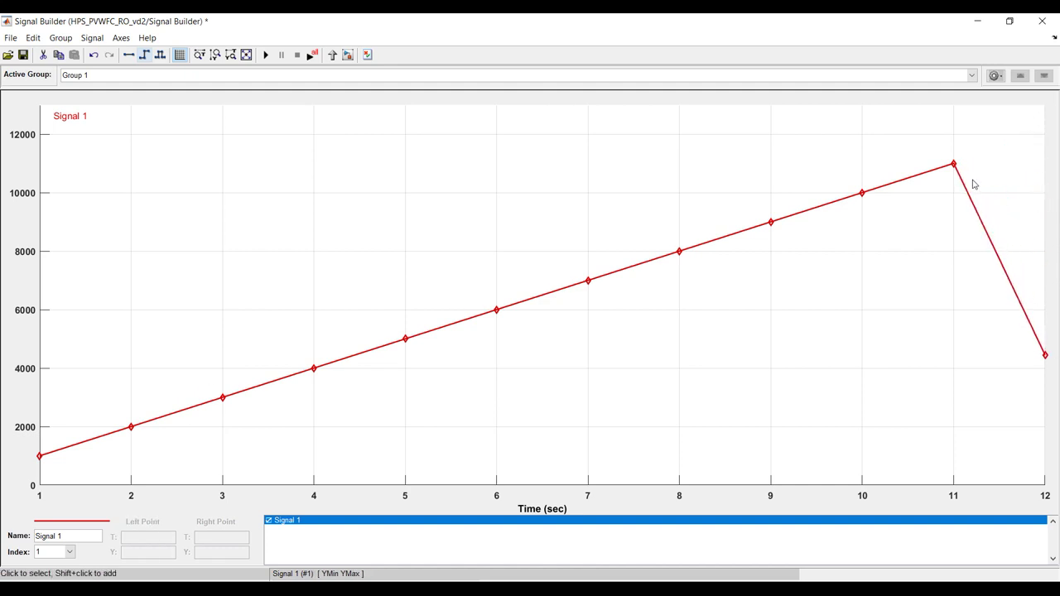
pyautogui.moveTo(954, 163); pyautogui.dragTo(953, 260)
pyautogui.moveTo(862, 191); pyautogui.dragTo(862, 262)
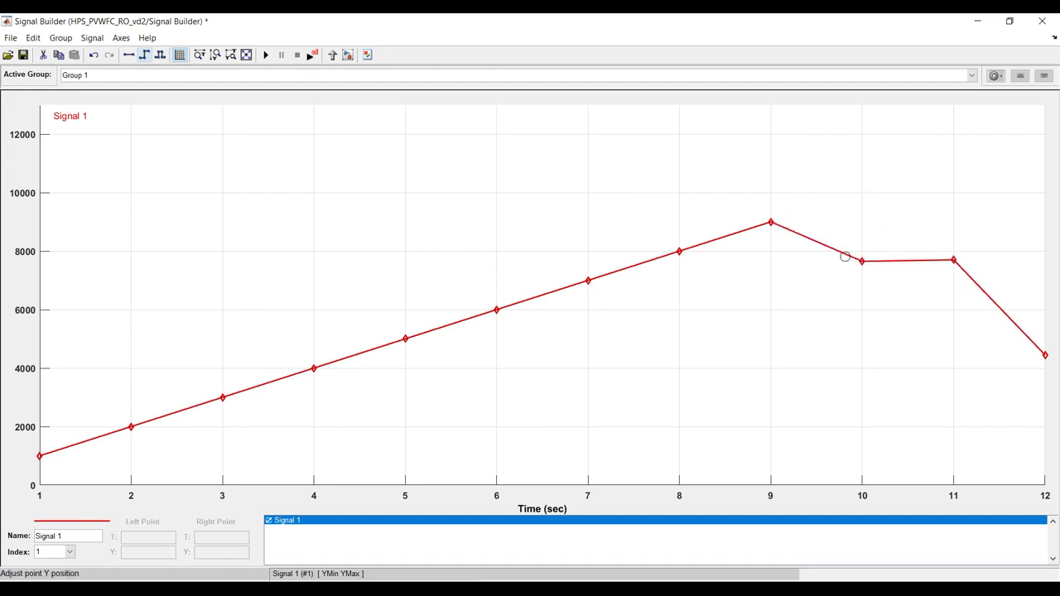
# Step: Reshape Signal 1's points from 1 to 7 s to about 750, 3450, 6050, 6750, 7450, 8350 and 9050
pyautogui.moveTo(39, 456)
pyautogui.mouseDown()
pyautogui.moveTo(39, 473)
pyautogui.moveTo(39, 464)
pyautogui.mouseUp()
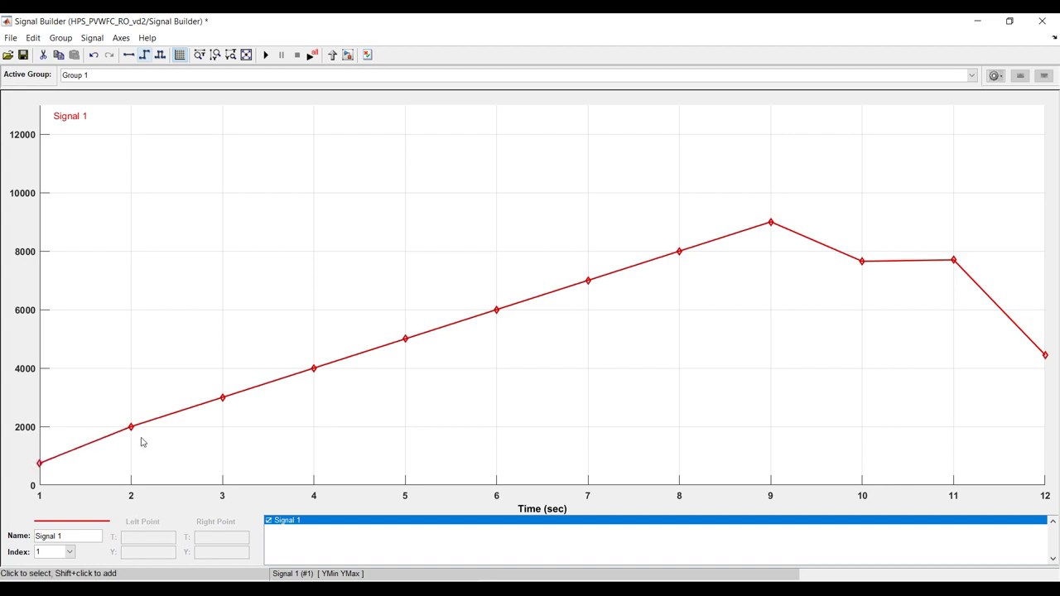
pyautogui.moveTo(130, 427); pyautogui.dragTo(130, 385)
pyautogui.moveTo(222, 397); pyautogui.dragTo(225, 308)
pyautogui.moveTo(313, 368); pyautogui.dragTo(324, 287)
pyautogui.moveTo(411, 340); pyautogui.dragTo(417, 268)
pyautogui.moveTo(496, 310); pyautogui.dragTo(507, 240)
pyautogui.moveTo(591, 280); pyautogui.dragTo(593, 221)
# Step: Lower Signal 1's points from 8 to 12 s to about 5750, 4350, 3400, 2550 and 2000
pyautogui.moveTo(679, 251); pyautogui.dragTo(679, 316)
pyautogui.moveTo(769, 224); pyautogui.dragTo(771, 359)
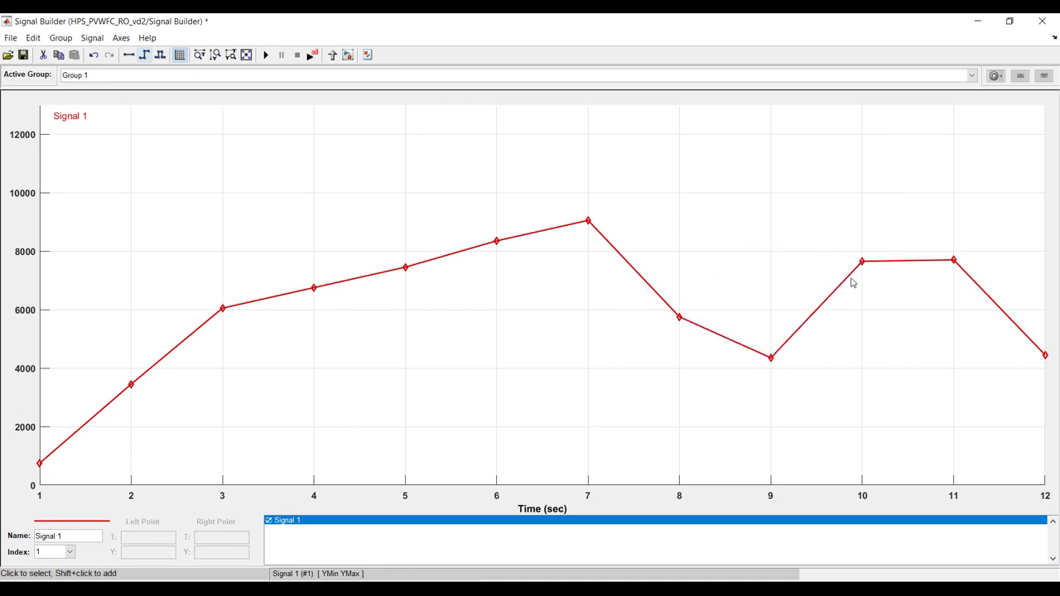
pyautogui.moveTo(864, 262); pyautogui.dragTo(864, 386)
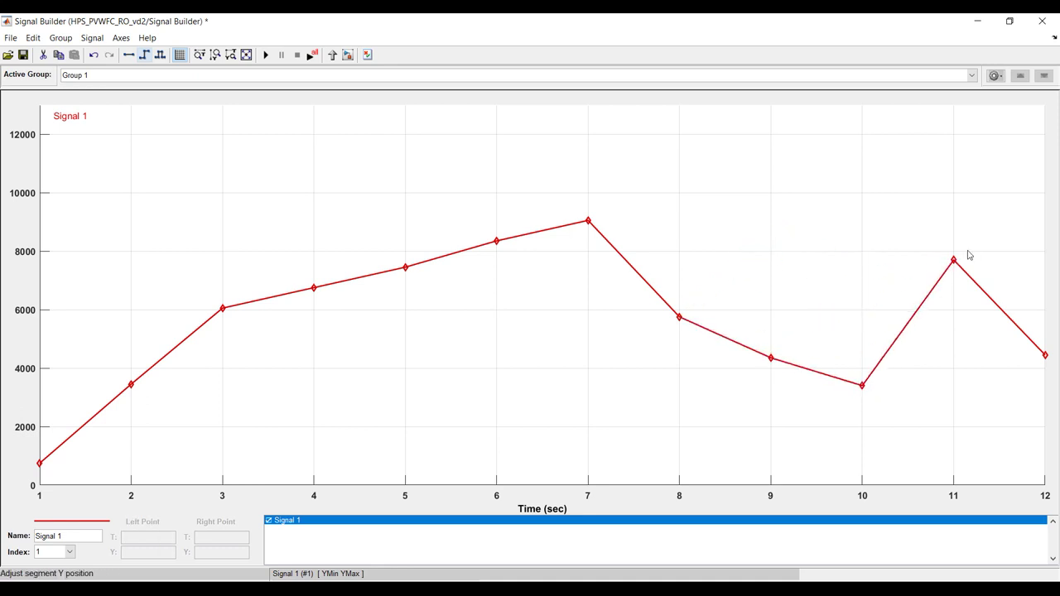
pyautogui.moveTo(955, 258); pyautogui.dragTo(954, 410)
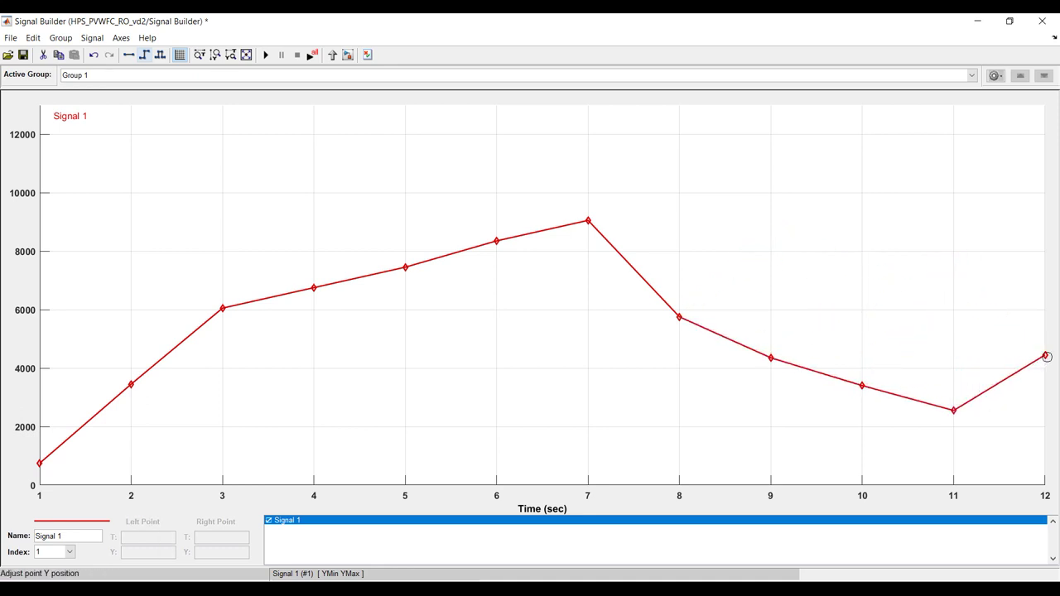
pyautogui.click(1050, 394)
pyautogui.click(1027, 365)
pyautogui.moveTo(1046, 356); pyautogui.dragTo(1045, 427)
# Step: Rename Signal 1 as M3/day and save the signal builder contents
pyautogui.click(68, 537)
pyautogui.moveTo(68, 537); pyautogui.dragTo(29, 530)
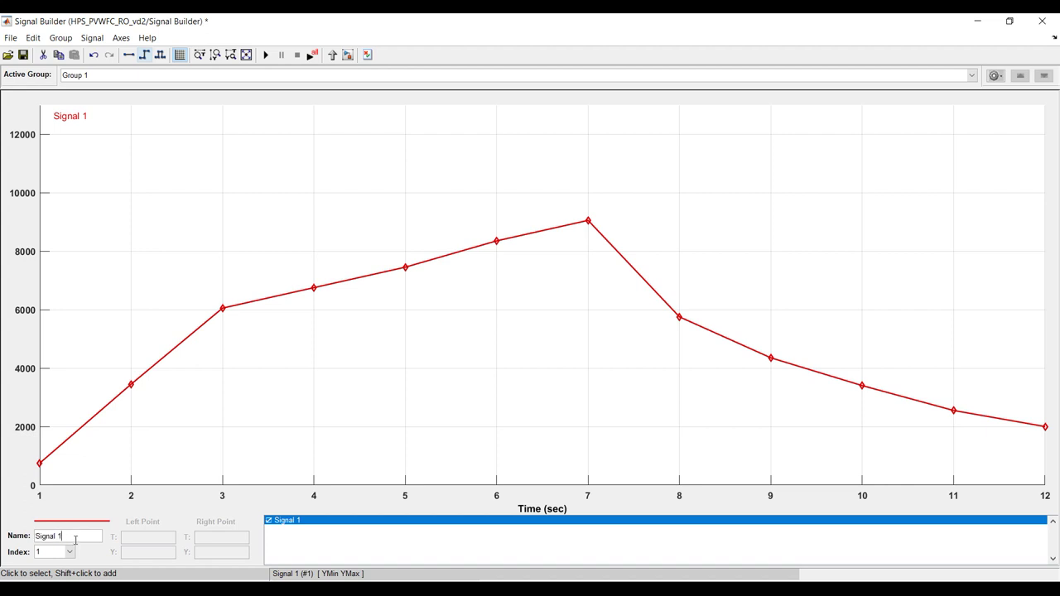
pyautogui.write('M3/day')
pyautogui.click(237, 412)
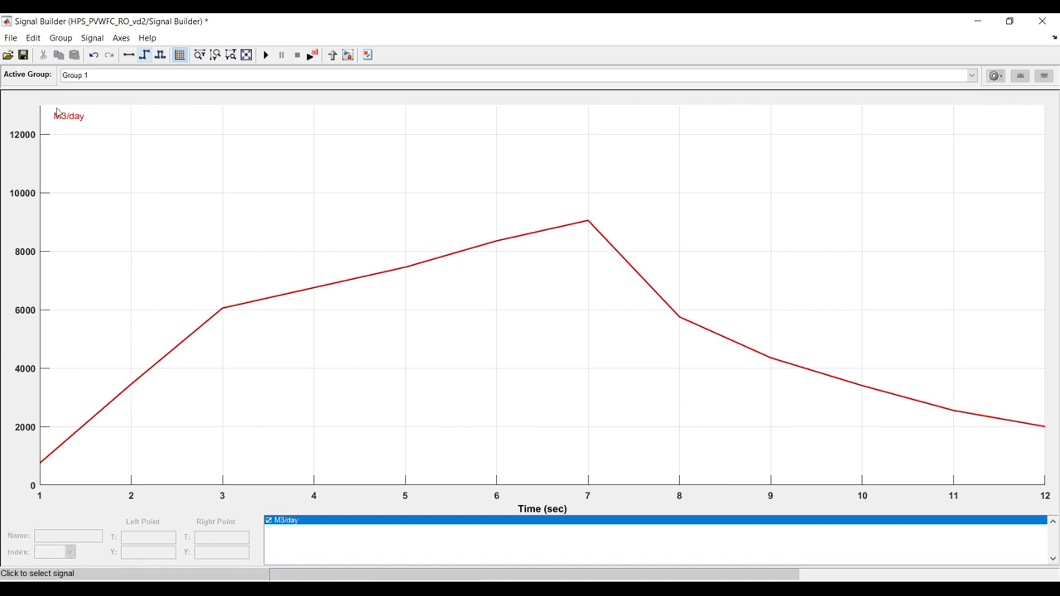
pyautogui.click(24, 56)
# Step: Add a new constant signal to Group 1 and name it Nv
pyautogui.click(92, 38)
pyautogui.moveTo(111, 60)
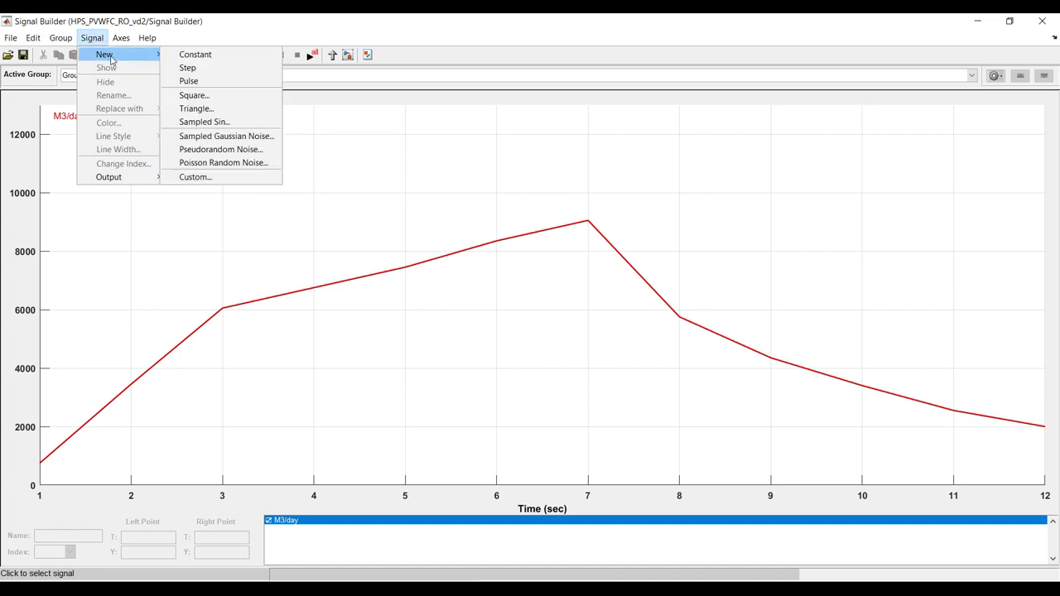
pyautogui.click(195, 55)
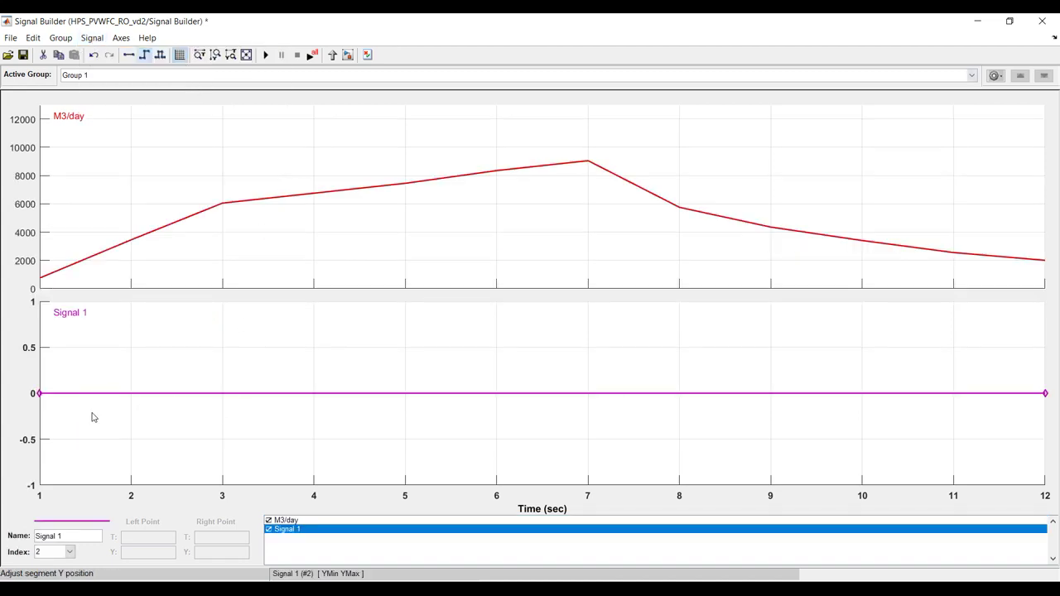
pyautogui.click(169, 419)
pyautogui.click(170, 394)
pyautogui.click(173, 397)
pyautogui.click(170, 394)
pyautogui.moveTo(71, 536); pyautogui.dragTo(33, 538)
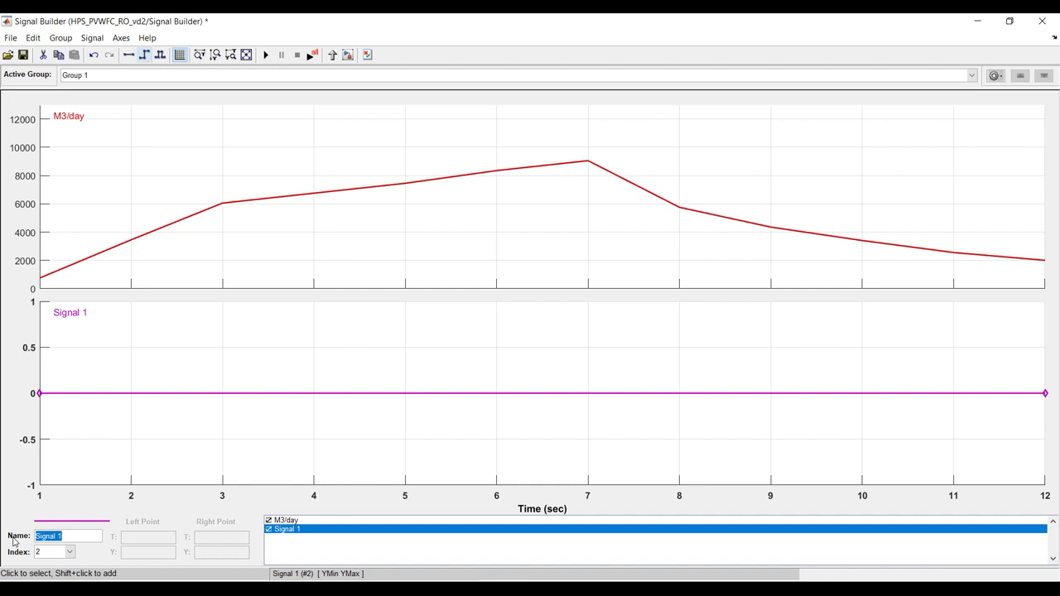
pyautogui.write('Nv')
pyautogui.click(131, 423)
# Step: Check the coordinates of the first points of the M3/day and Nv signals
pyautogui.click(63, 395)
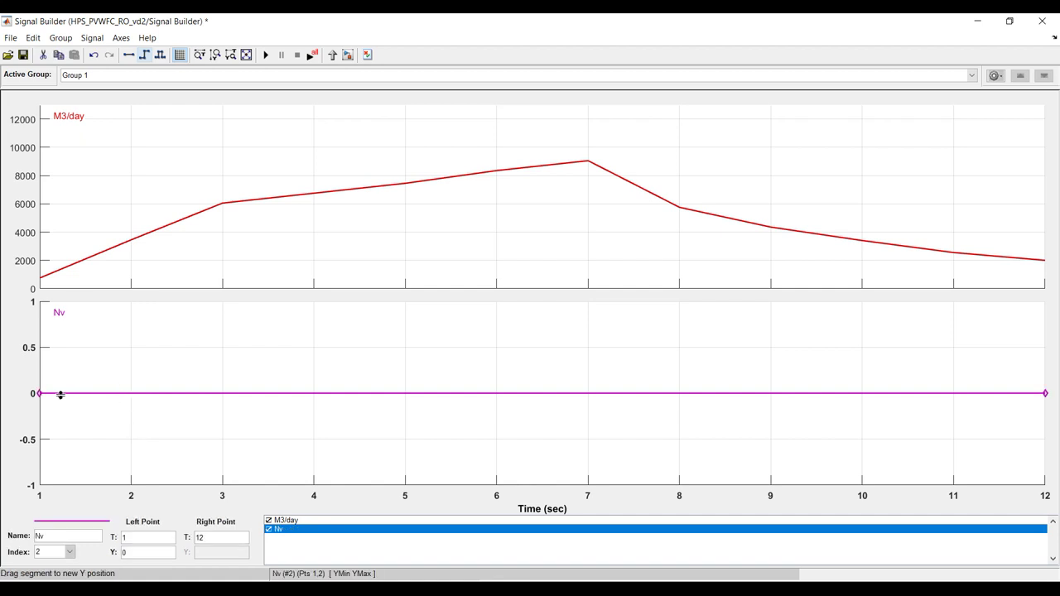
pyautogui.click(69, 266)
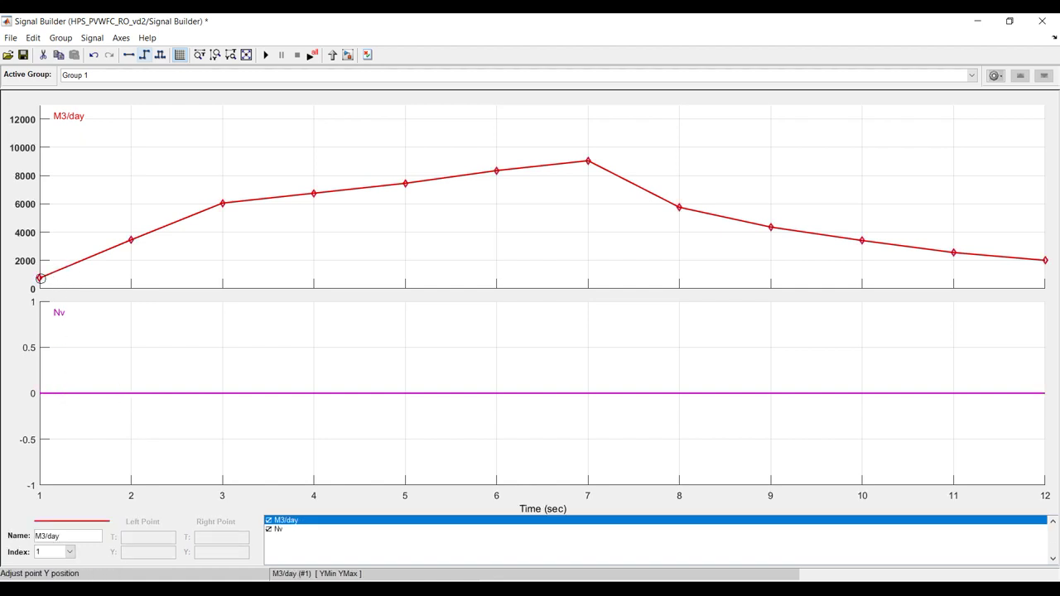
pyautogui.click(40, 278)
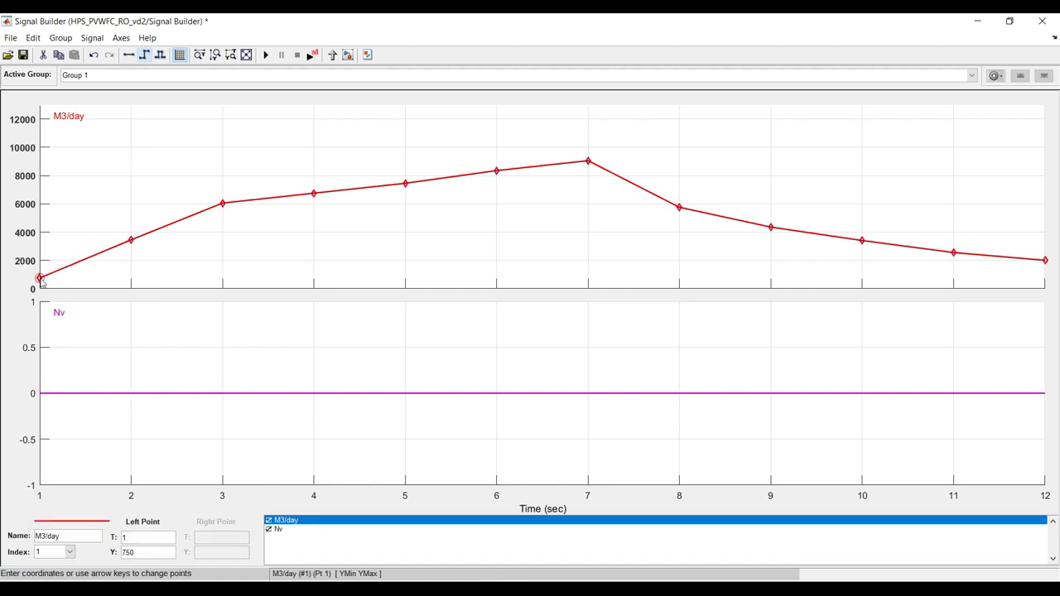
pyautogui.click(57, 394)
pyautogui.click(40, 393)
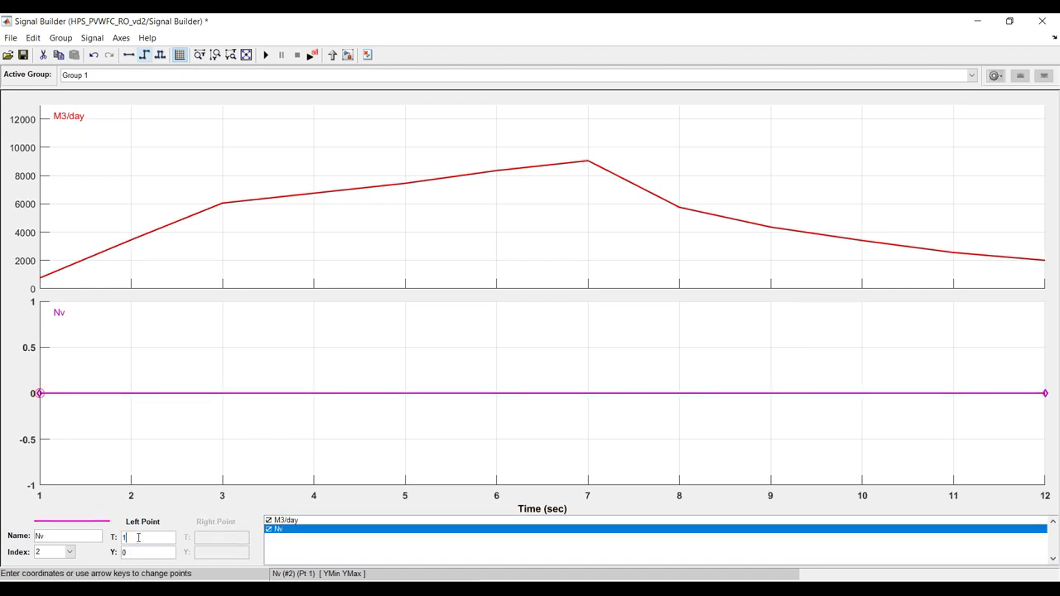
pyautogui.click(135, 421)
pyautogui.click(526, 280)
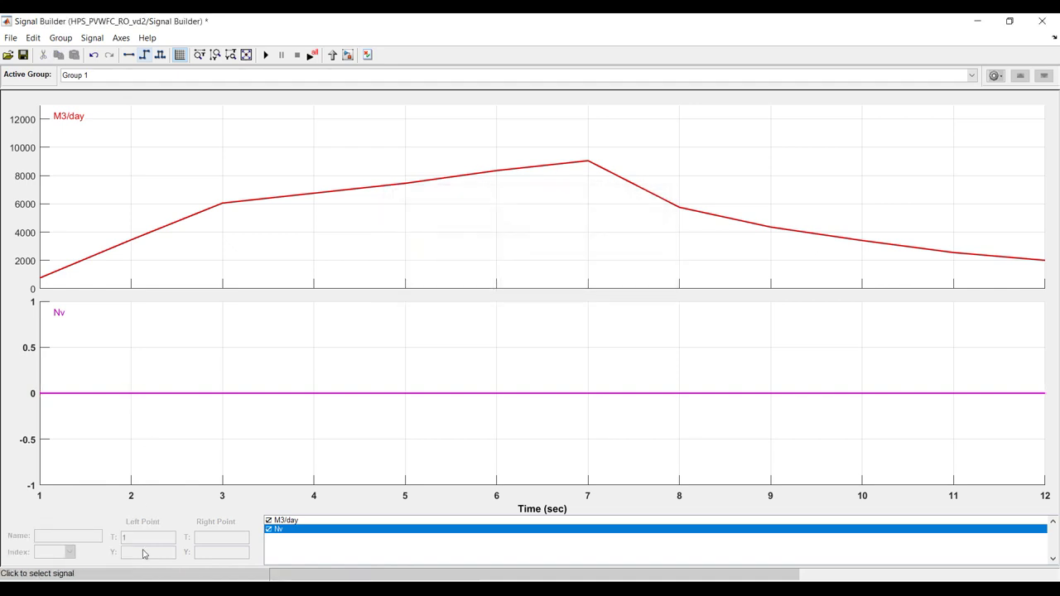
# Step: Add intermediate points to the Nv signal at about every second from 2 to 11 s
pyautogui.click(88, 393)
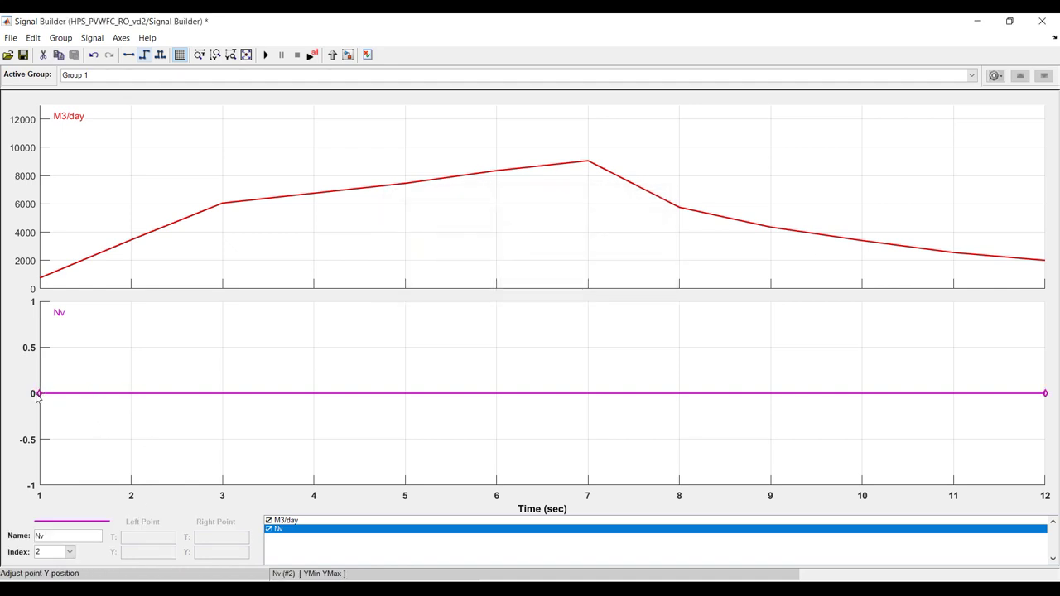
pyautogui.click(42, 393)
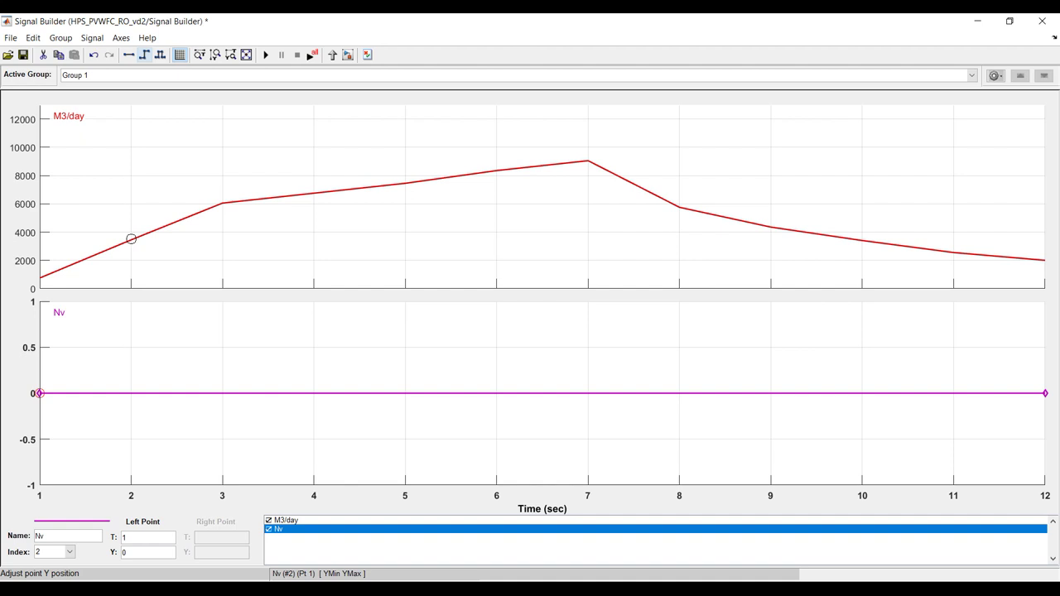
pyautogui.click(130, 240)
pyautogui.click(132, 398)
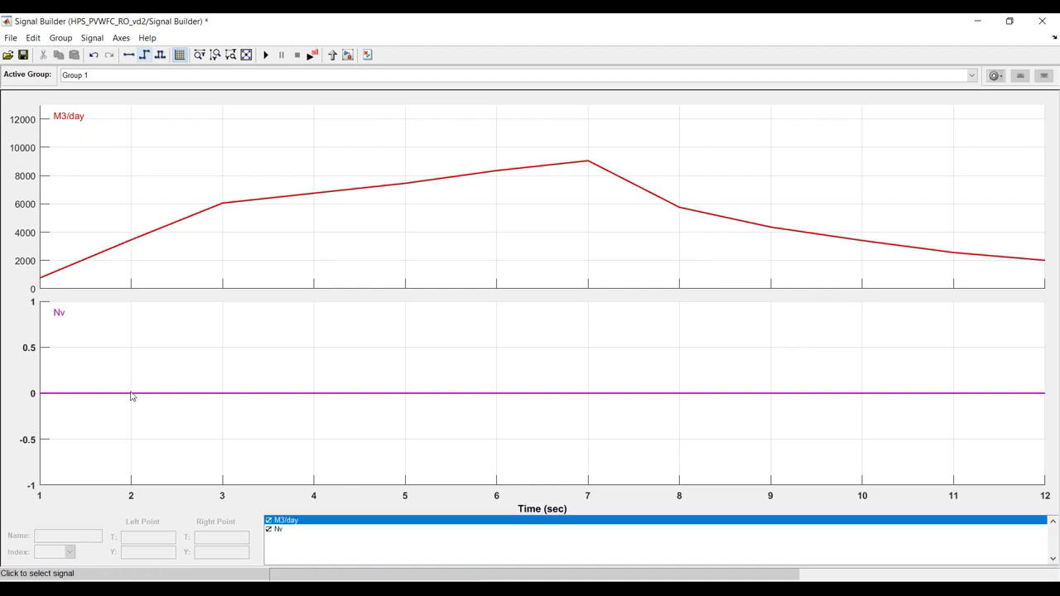
pyautogui.click(134, 394)
pyautogui.keyDown('shift'); pyautogui.click(133, 395); pyautogui.keyUp('shift')
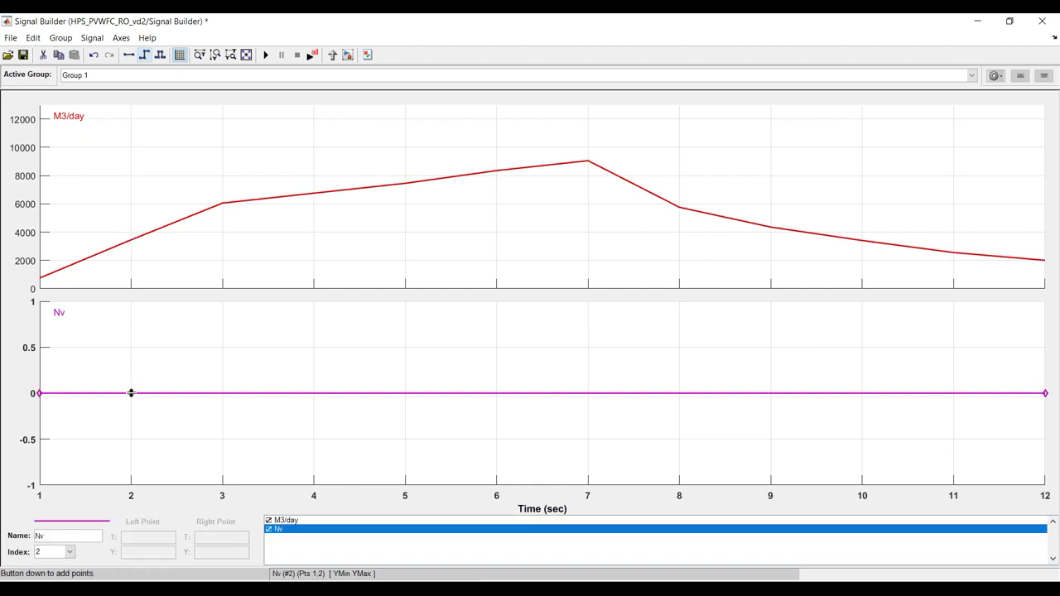
pyautogui.keyDown('shift'); pyautogui.click(222, 394); pyautogui.keyUp('shift')
pyautogui.keyDown('shift'); pyautogui.click(314, 394); pyautogui.keyUp('shift')
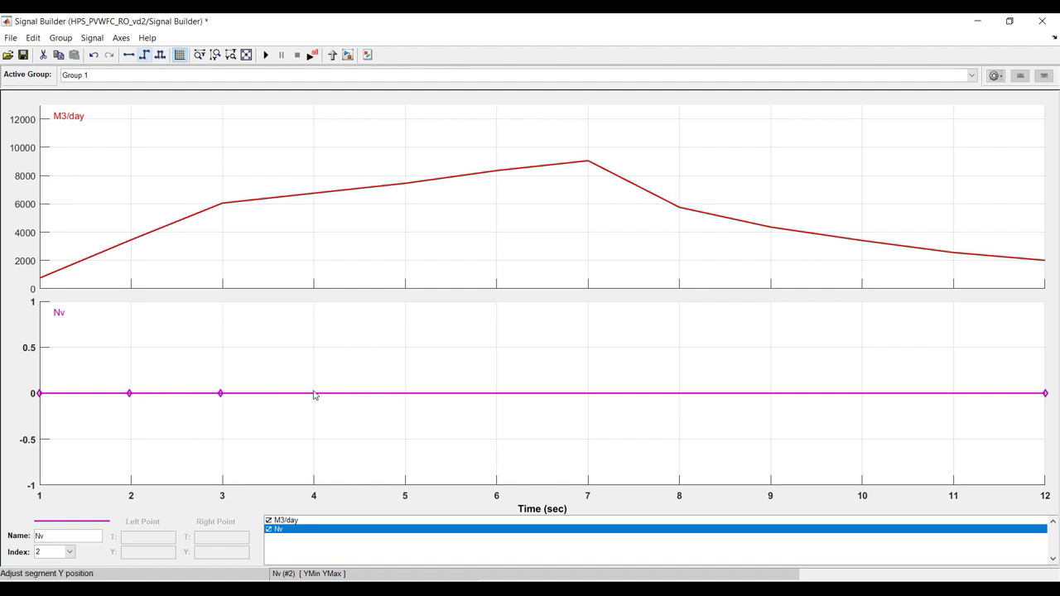
pyautogui.keyDown('shift'); pyautogui.click(406, 394); pyautogui.keyUp('shift')
pyautogui.keyDown('shift'); pyautogui.click(496, 393); pyautogui.keyUp('shift')
pyautogui.keyDown('shift'); pyautogui.click(588, 394); pyautogui.keyUp('shift')
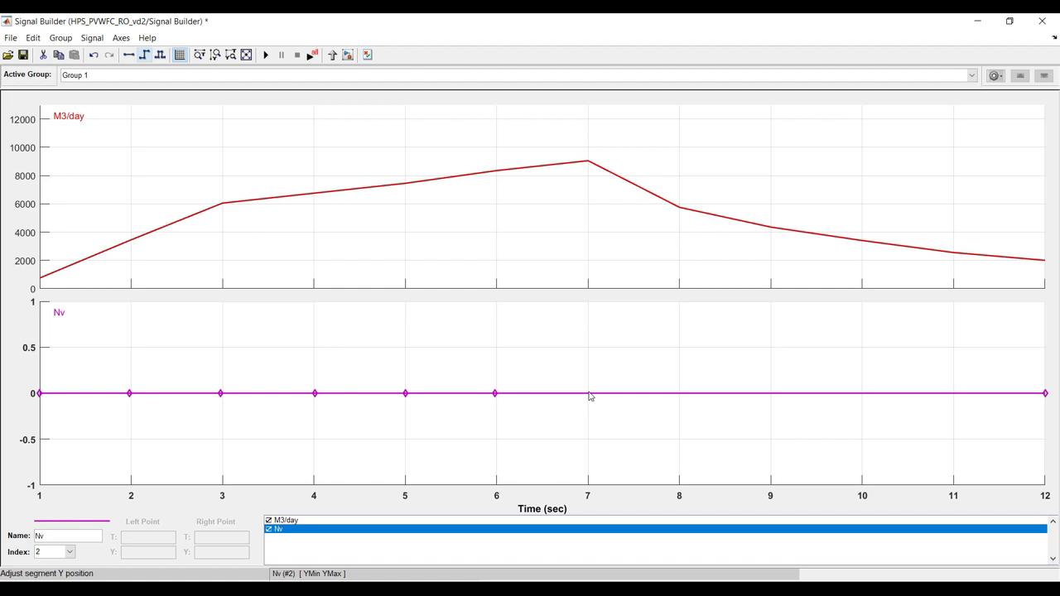
pyautogui.keyDown('shift'); pyautogui.click(679, 394); pyautogui.keyUp('shift')
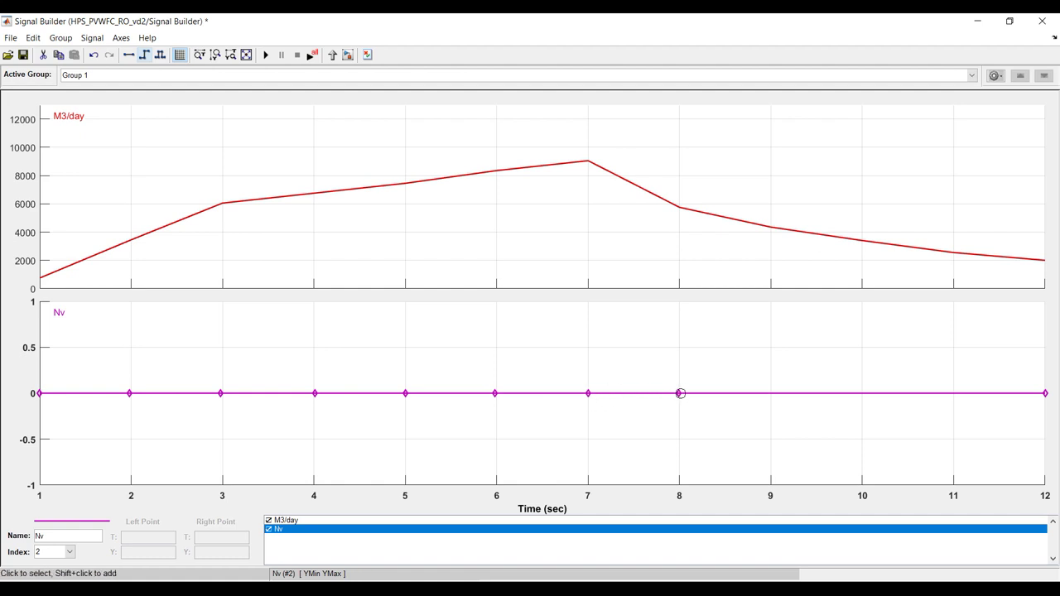
pyautogui.keyDown('shift'); pyautogui.click(770, 394); pyautogui.keyUp('shift')
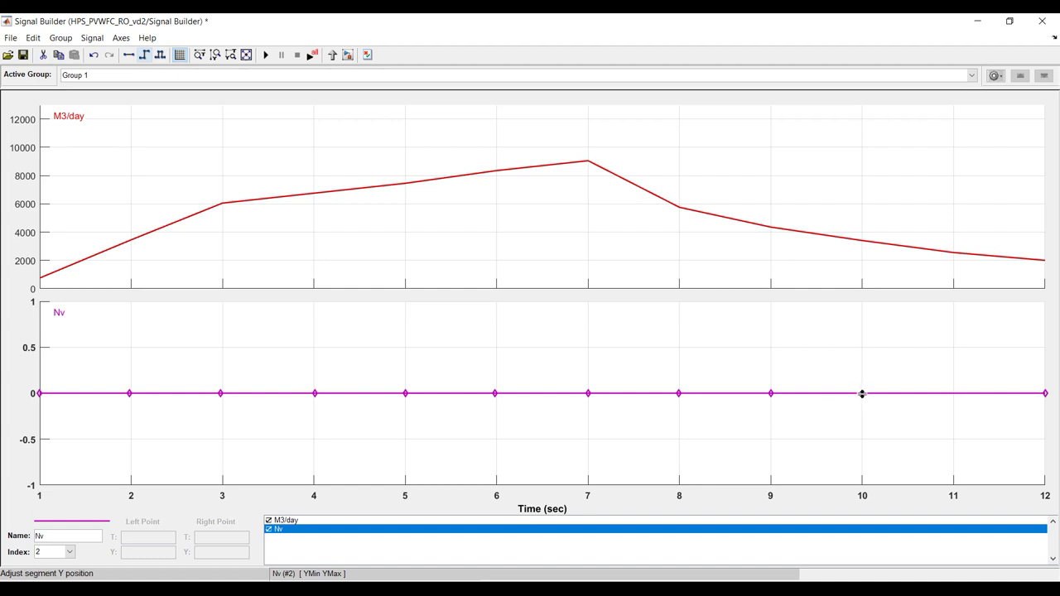
pyautogui.keyDown('shift'); pyautogui.click(863, 394); pyautogui.keyUp('shift')
# Step: Set the value of Nv's first point, at 1 s, to 10
pyautogui.click(39, 393)
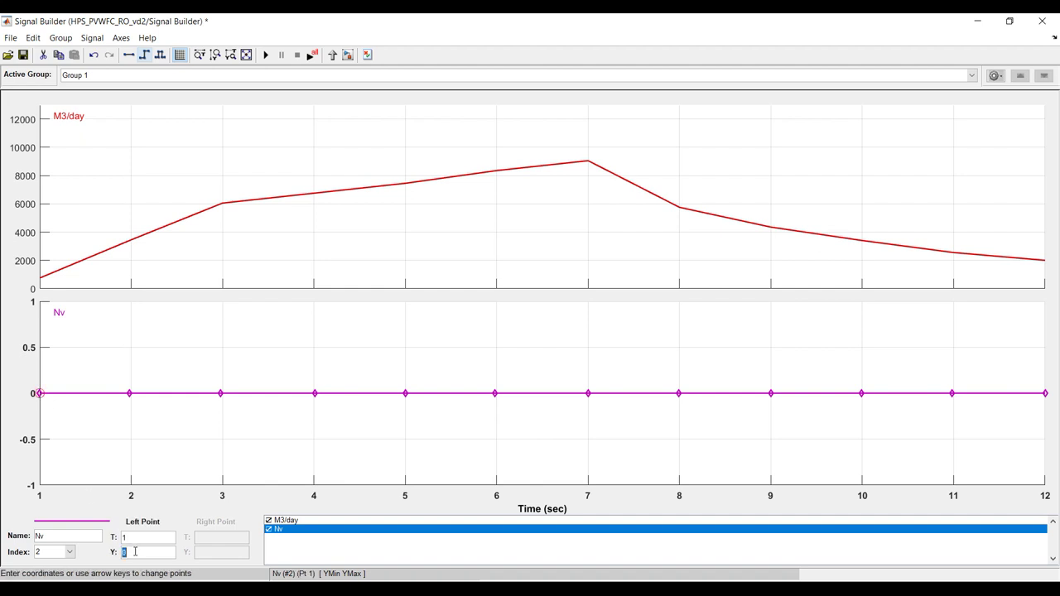
pyautogui.write('1')
pyautogui.press('Return')
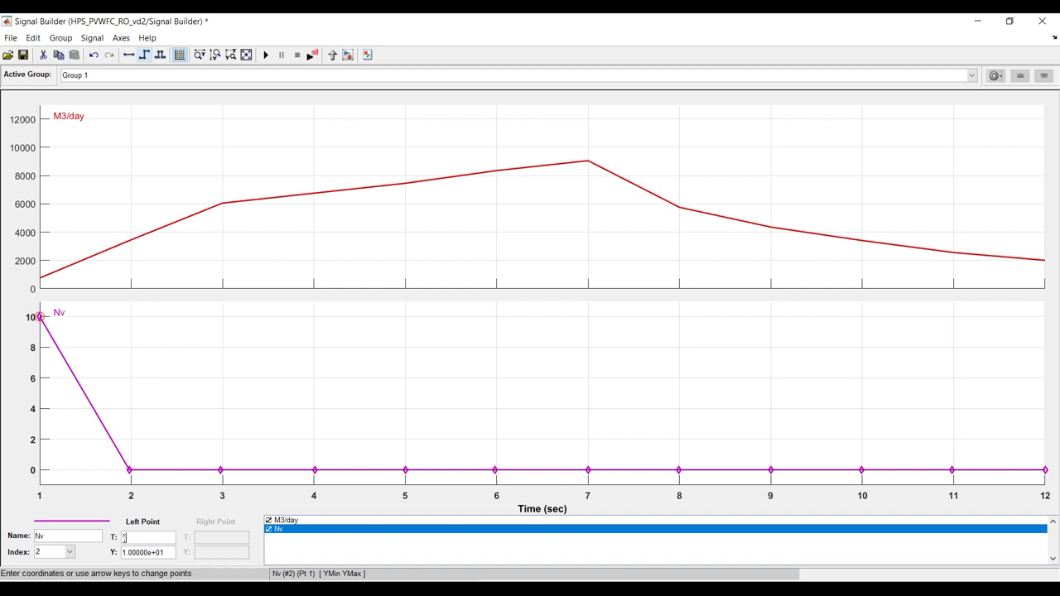
# Step: Check M3/day at 2 s and set Nv's second point to time 2 and value 35
pyautogui.click(123, 245)
pyautogui.click(131, 240)
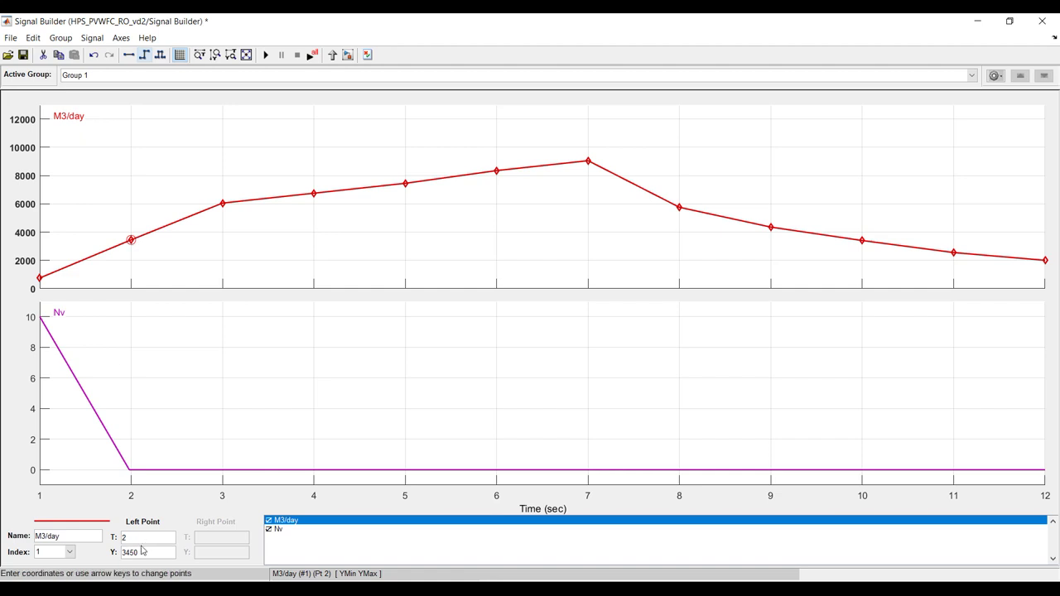
pyautogui.click(129, 471)
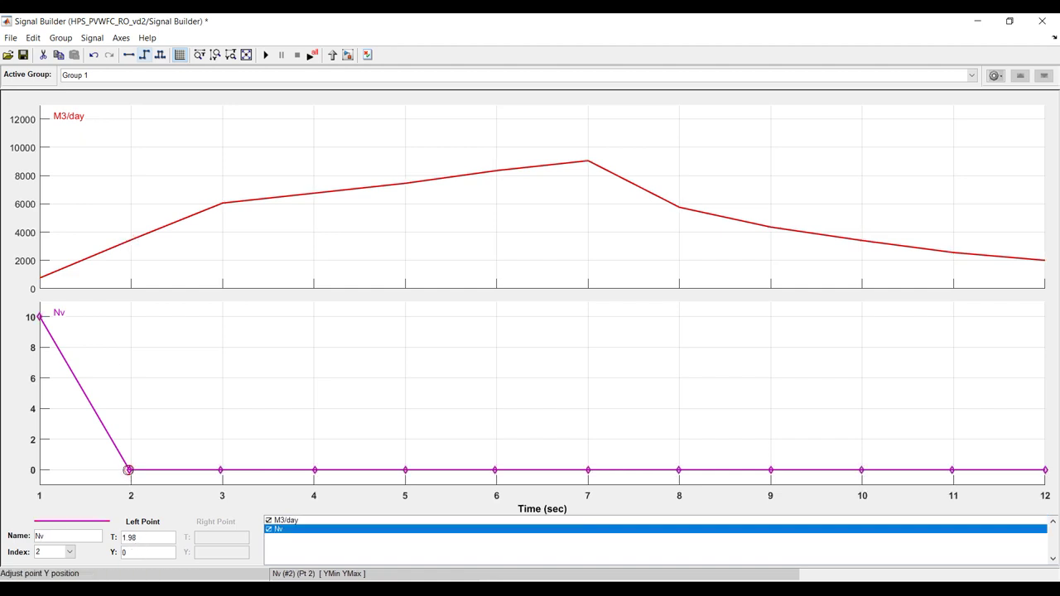
pyautogui.doubleClick(151, 538)
pyautogui.write('2')
pyautogui.doubleClick(137, 554)
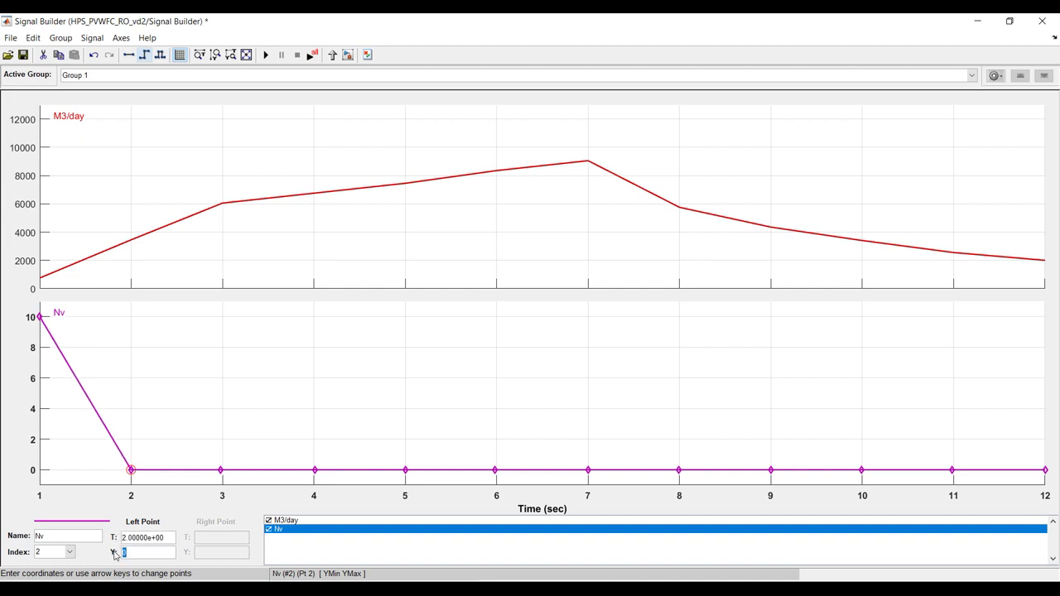
pyautogui.click(170, 539)
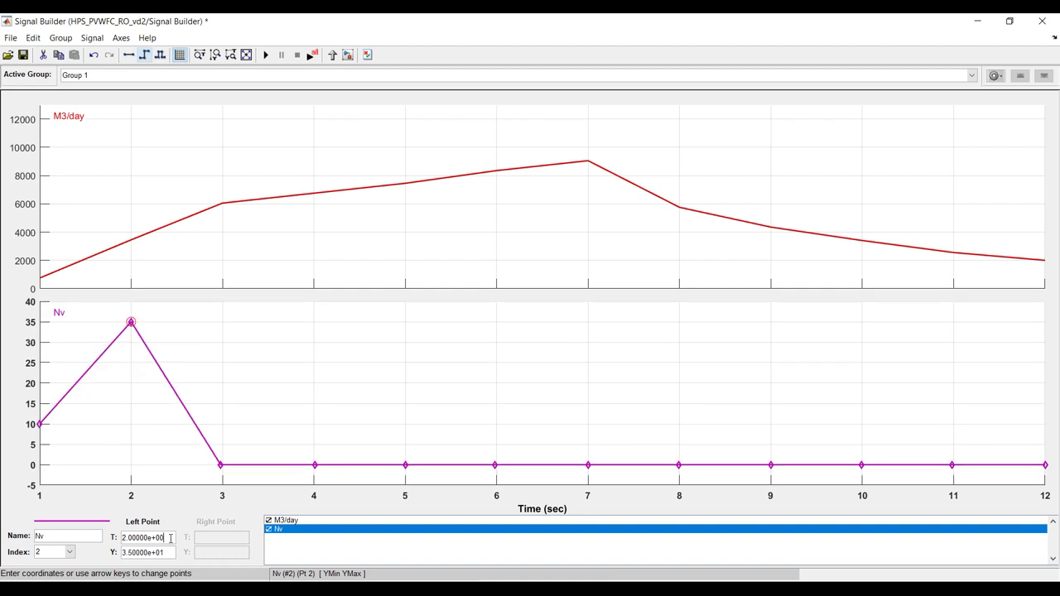
# Step: Check M3/day at 3 s and set Nv's third point to time 3 and value 50
pyautogui.click(220, 204)
pyautogui.click(220, 203)
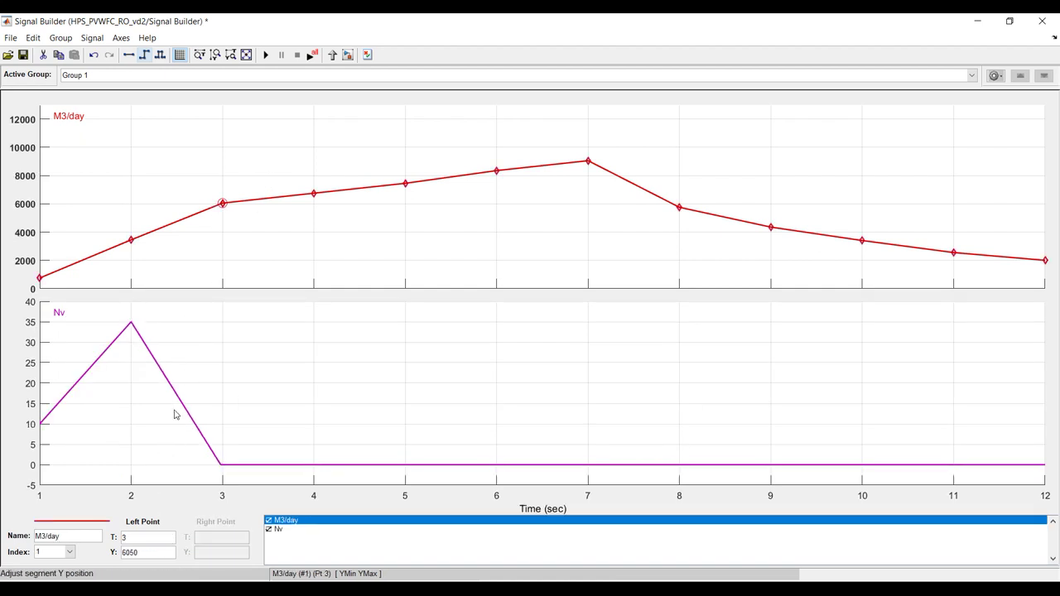
pyautogui.click(218, 460)
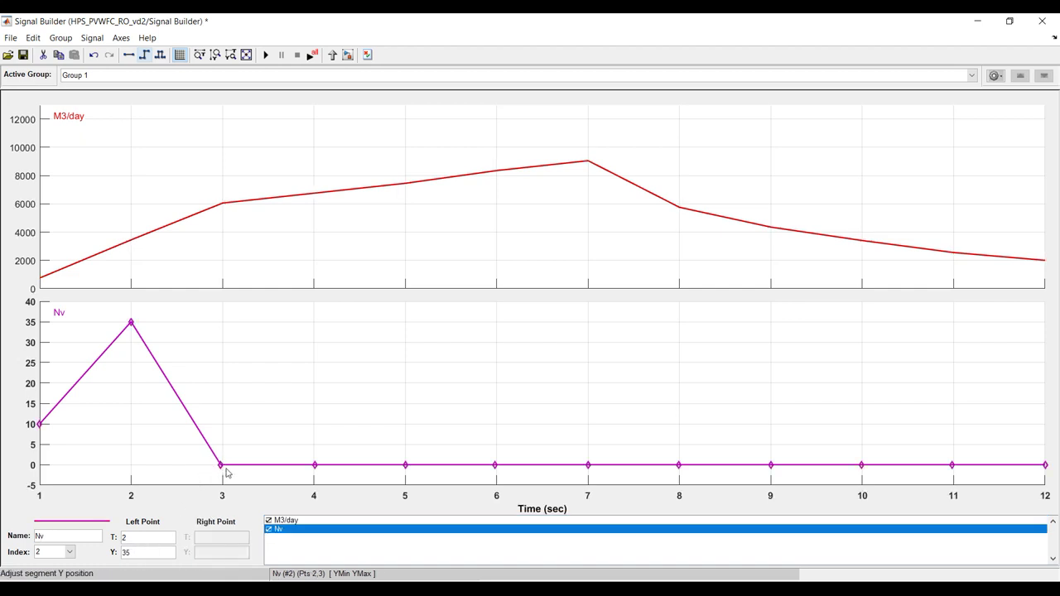
pyautogui.doubleClick(144, 538)
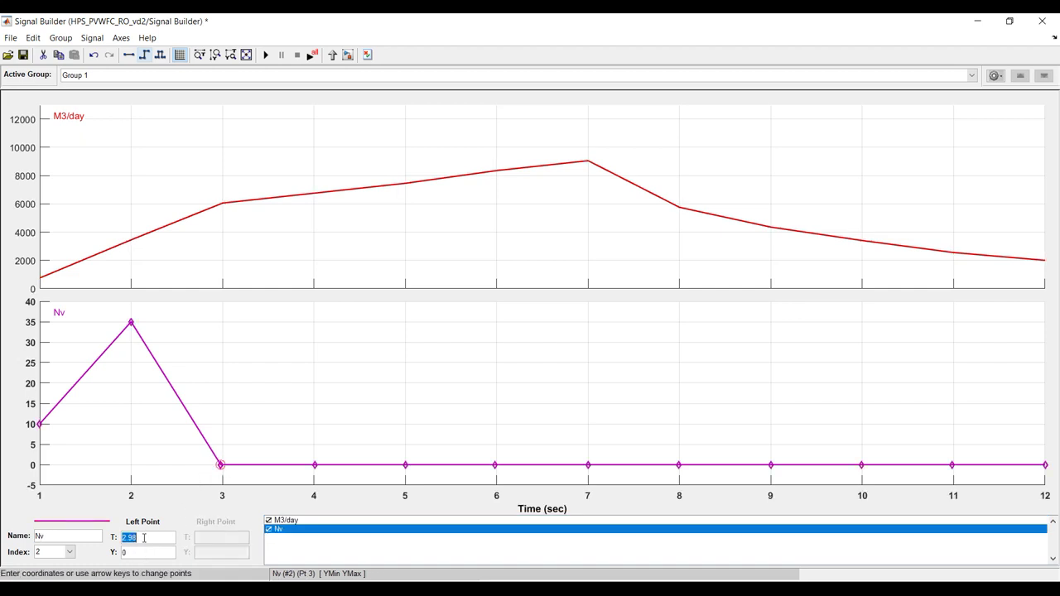
pyautogui.write('3')
pyautogui.click(143, 552)
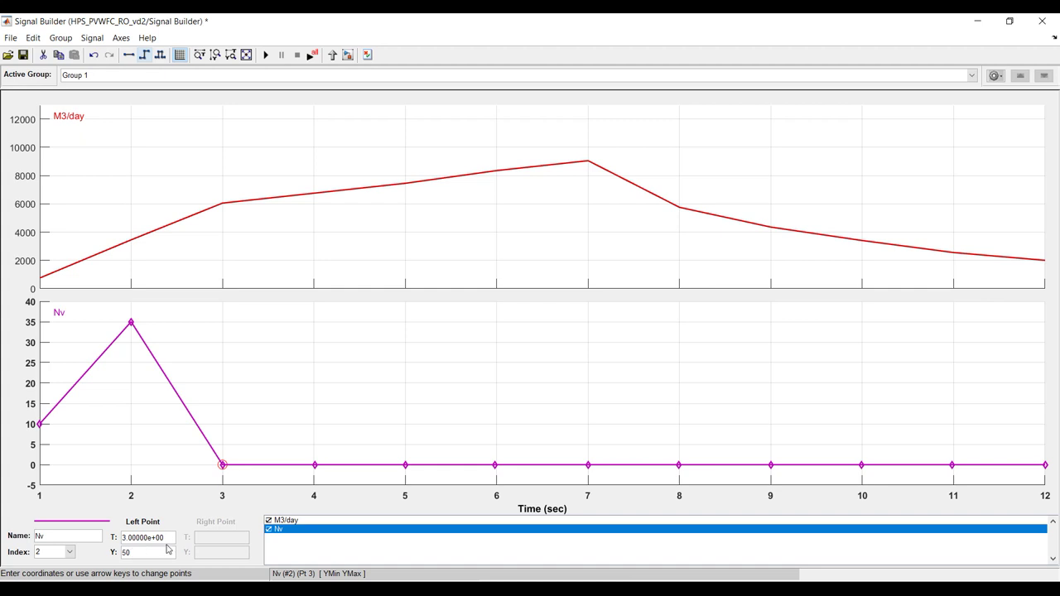
pyautogui.press('Return')
# Step: Compare M3/day at 3 and 4 s, and set Nv's fourth point to time 4 and value 50
pyautogui.click(317, 470)
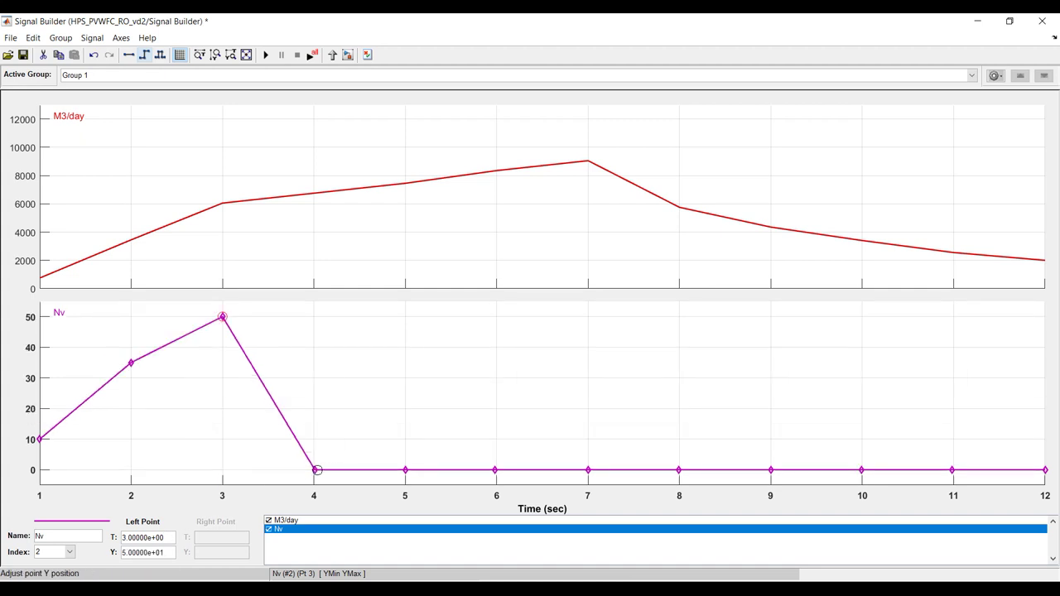
pyautogui.click(298, 196)
pyautogui.click(314, 195)
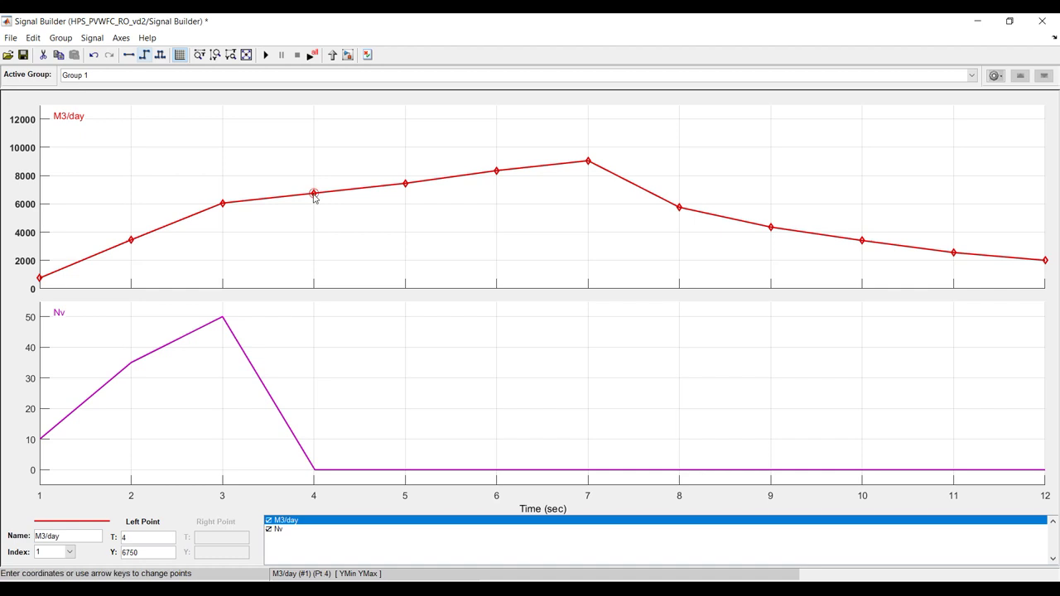
pyautogui.click(223, 204)
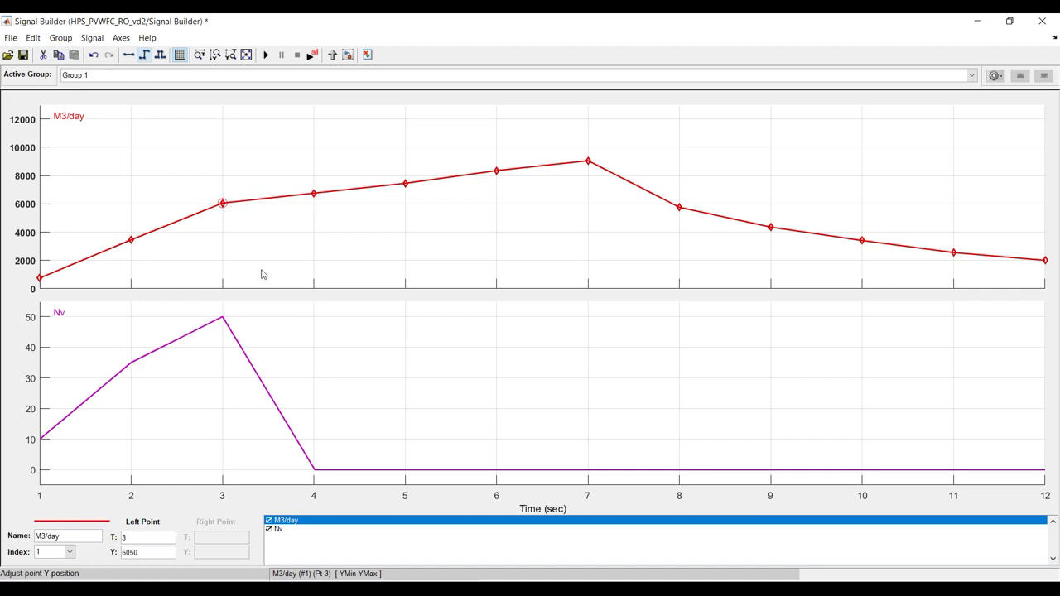
pyautogui.click(223, 318)
pyautogui.click(224, 318)
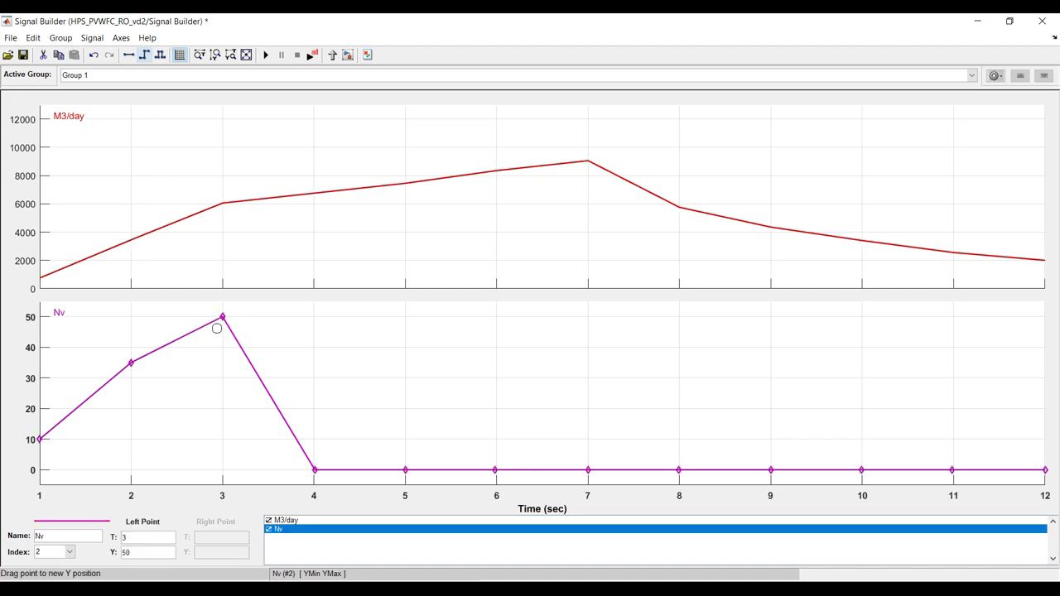
pyautogui.click(315, 471)
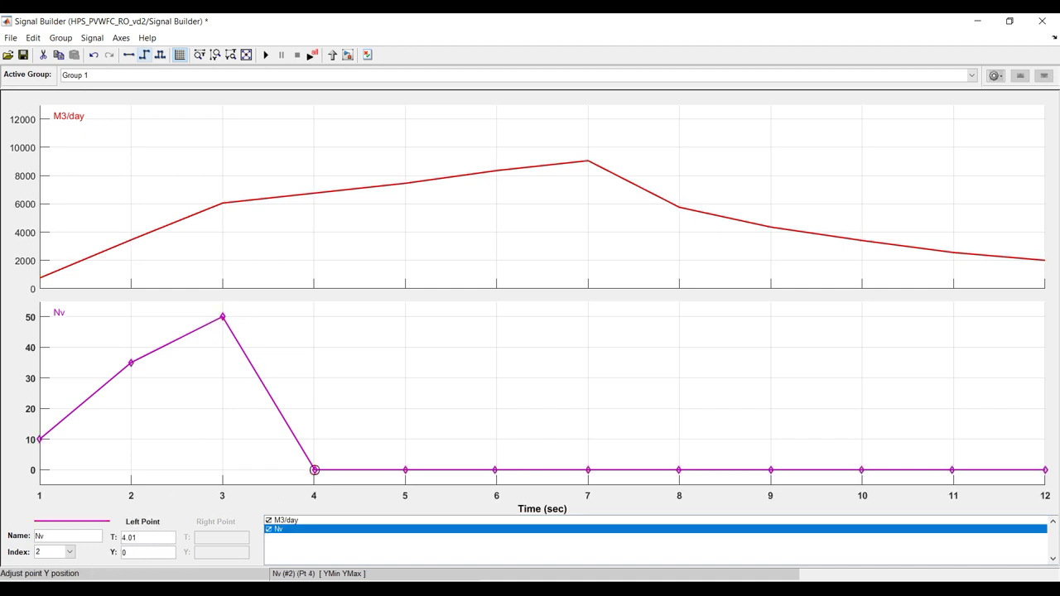
pyautogui.click(161, 537)
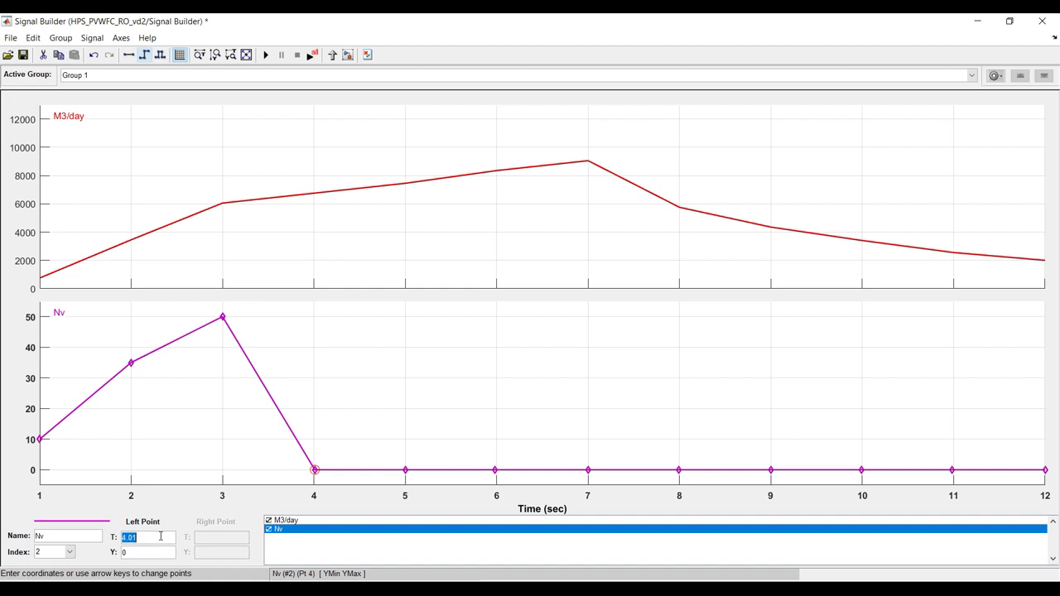
pyautogui.write('4')
pyautogui.click(150, 553)
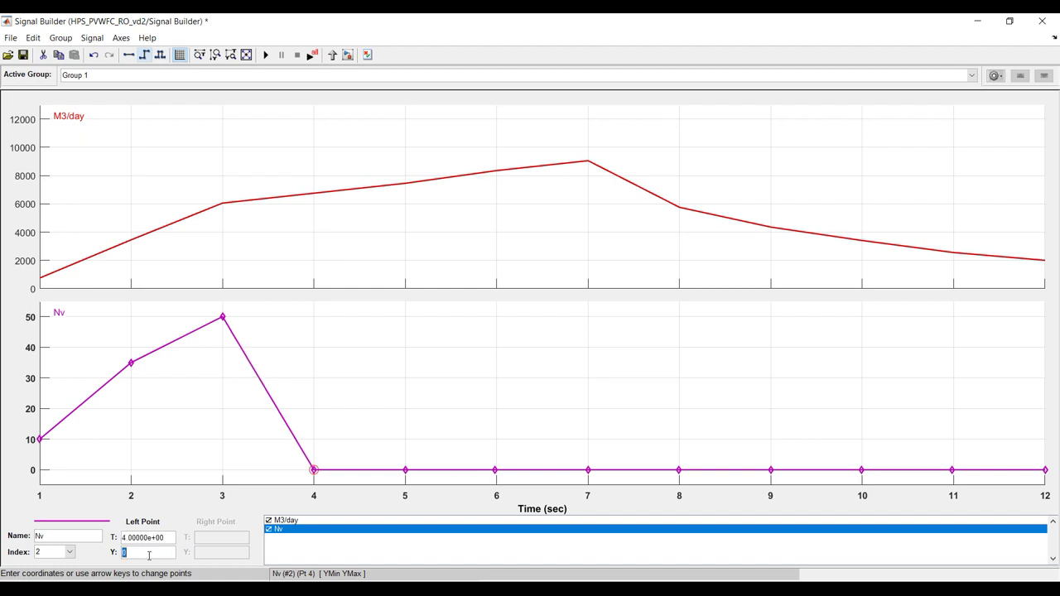
pyautogui.press('Return')
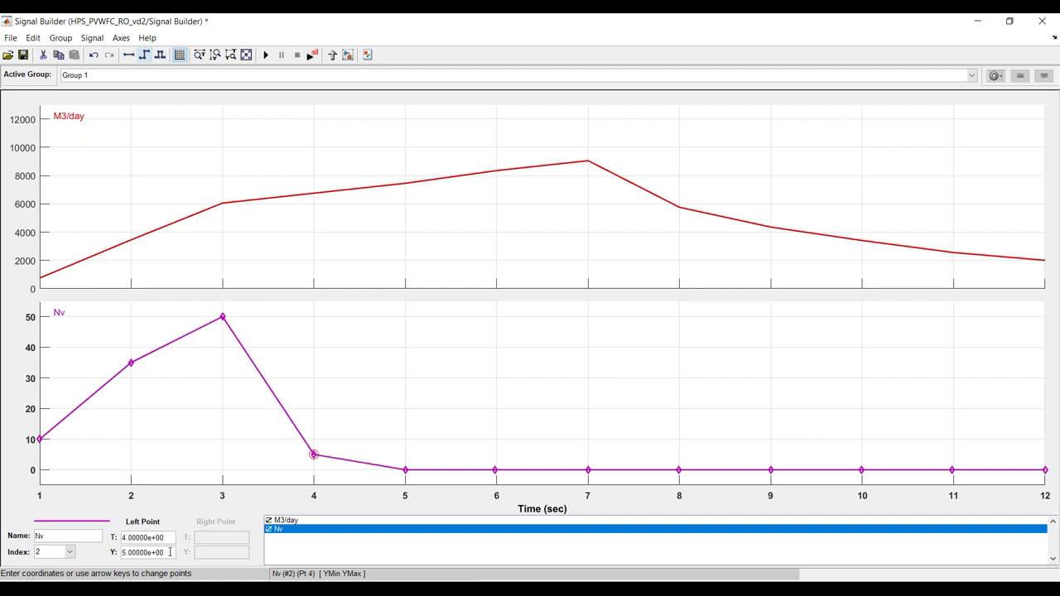
pyautogui.click(171, 552)
pyautogui.write('5.')
pyautogui.write('0')
pyautogui.press('Return')
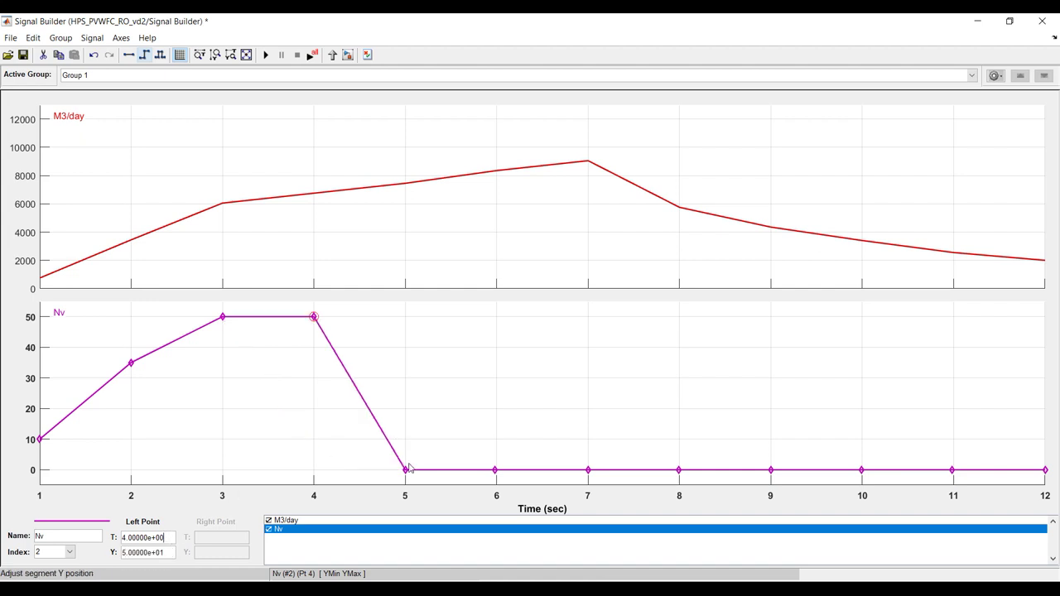
# Step: Raise Nv's fifth point, at 5 s, to 60 while comparing the M3/day points at 4 and 5 s
pyautogui.moveTo(405, 470); pyautogui.dragTo(405, 317)
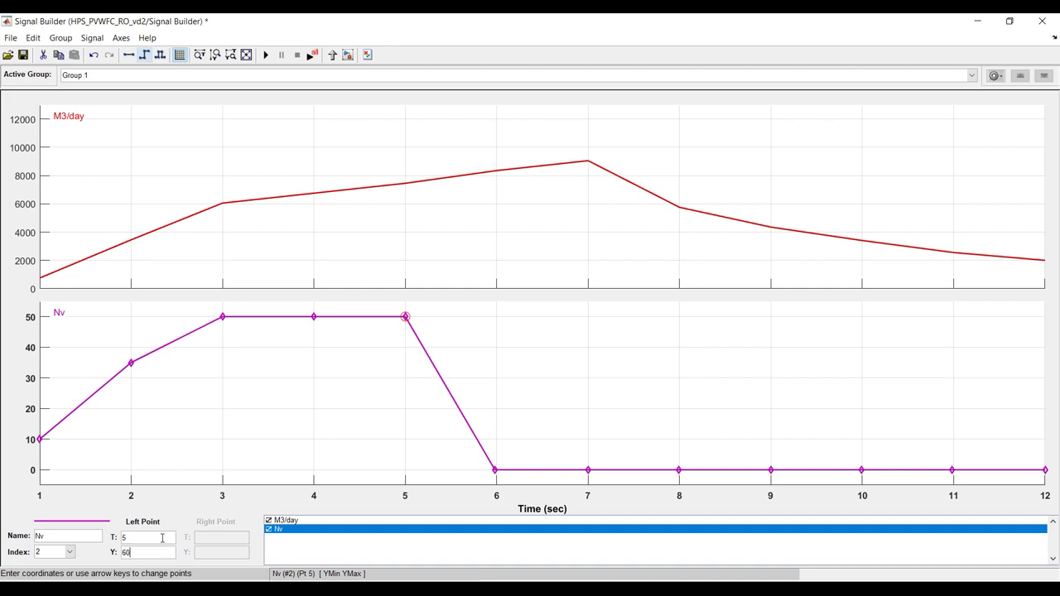
pyautogui.click(162, 540)
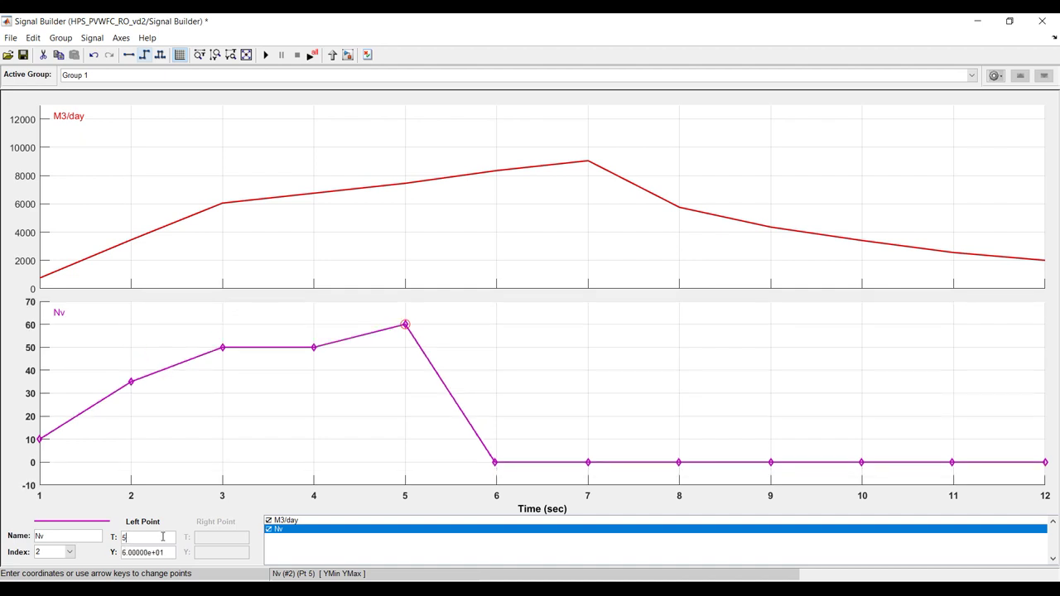
pyautogui.click(399, 186)
pyautogui.click(314, 194)
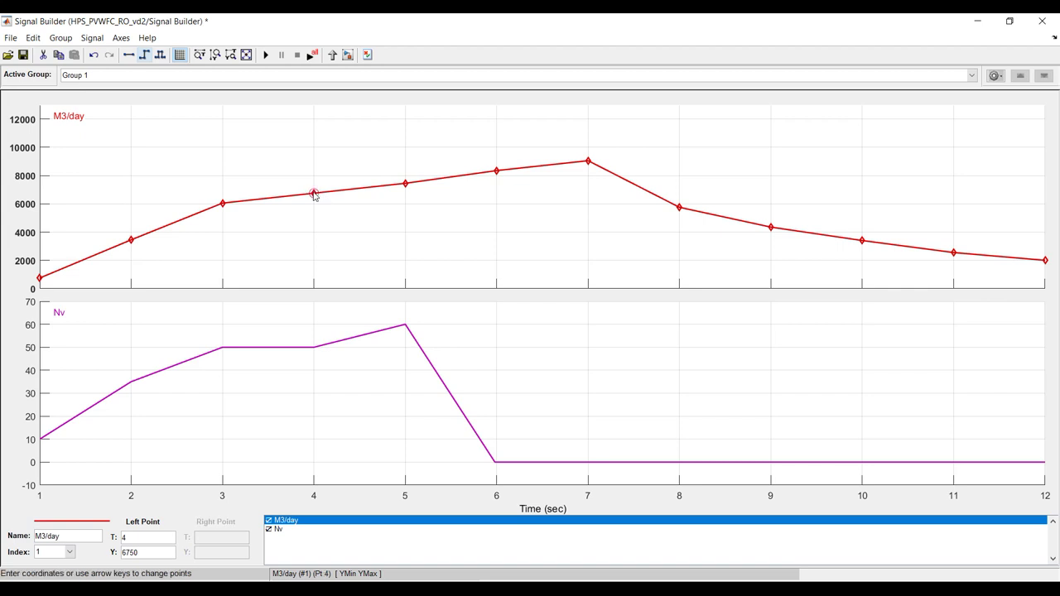
pyautogui.click(405, 184)
pyautogui.click(376, 332)
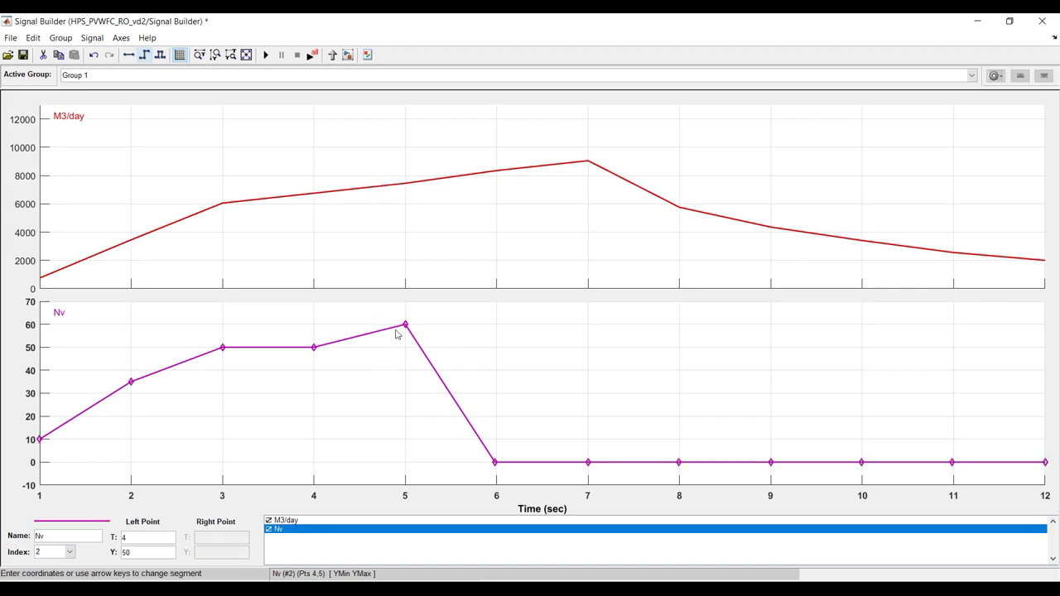
pyautogui.click(405, 326)
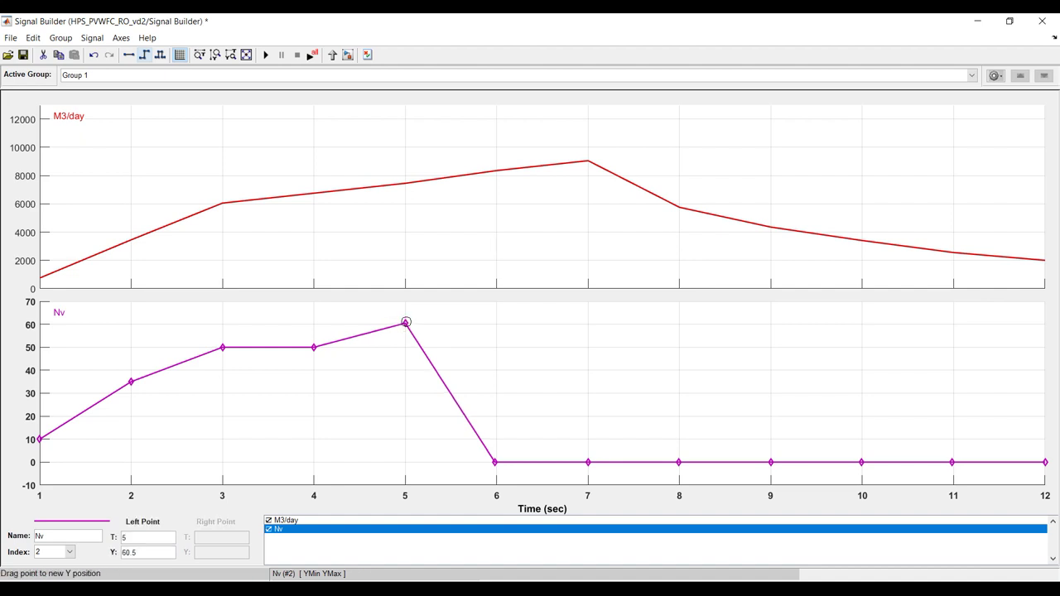
pyautogui.doubleClick(153, 556)
pyautogui.write('6')
pyautogui.press('Return')
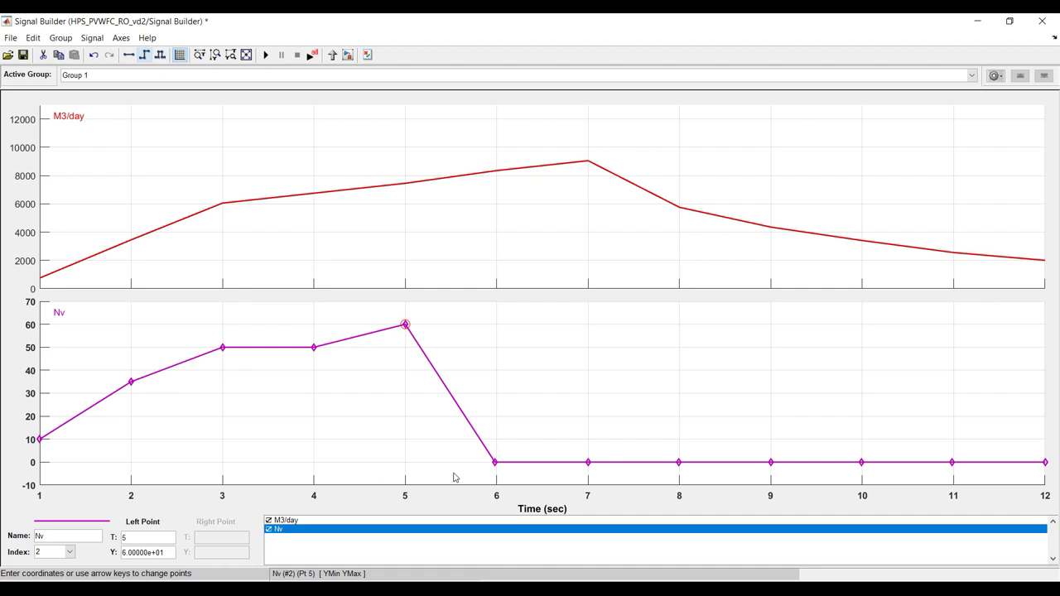
# Step: Set Nv's sixth point to time 6 and value 60
pyautogui.click(496, 463)
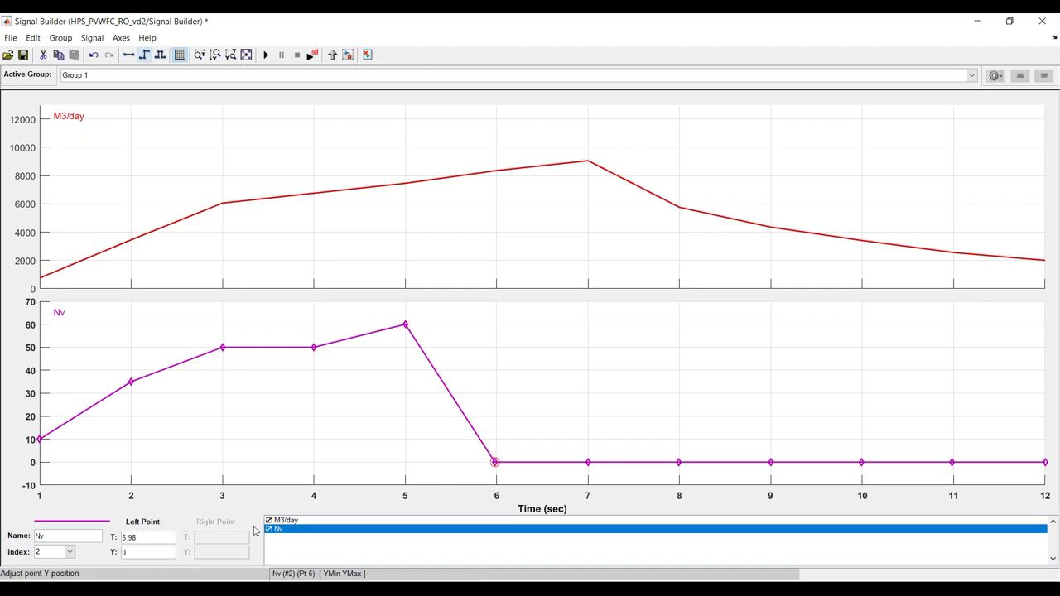
pyautogui.doubleClick(152, 538)
pyautogui.write('6')
pyautogui.doubleClick(145, 551)
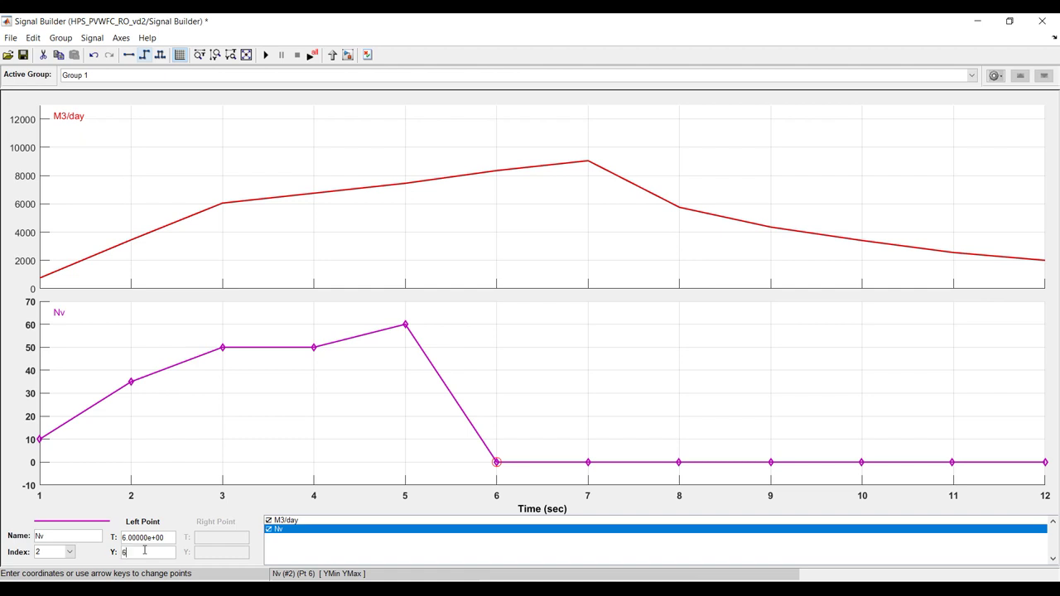
pyautogui.click(169, 538)
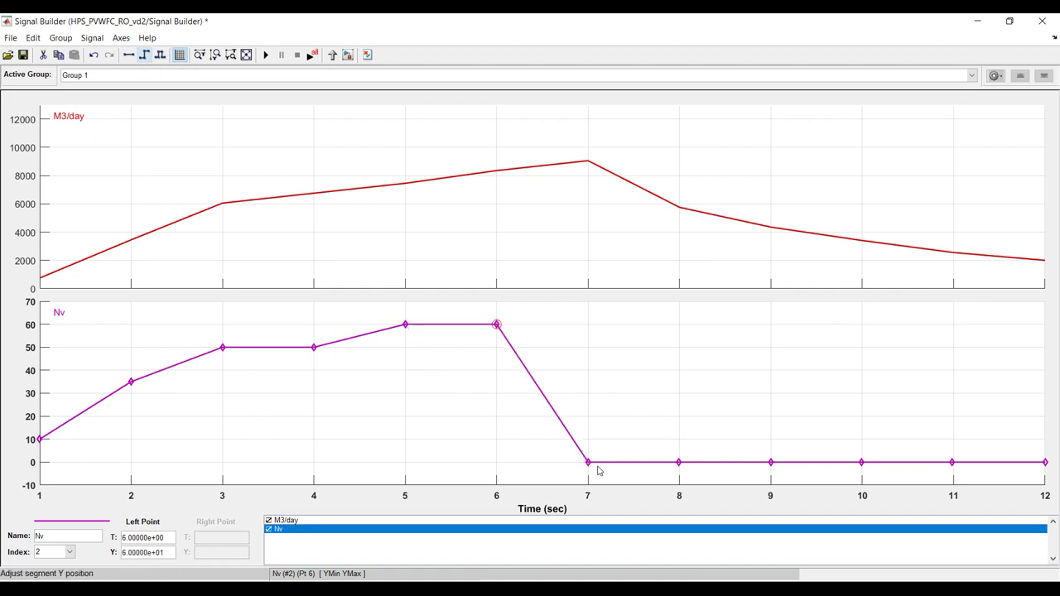
# Step: Raise Nv's points at 7, 8, 9, 10 and 11 s to about 60, 43, 25.5, 14 and 9
pyautogui.moveTo(586, 464); pyautogui.dragTo(585, 324)
pyautogui.moveTo(679, 462); pyautogui.dragTo(679, 363)
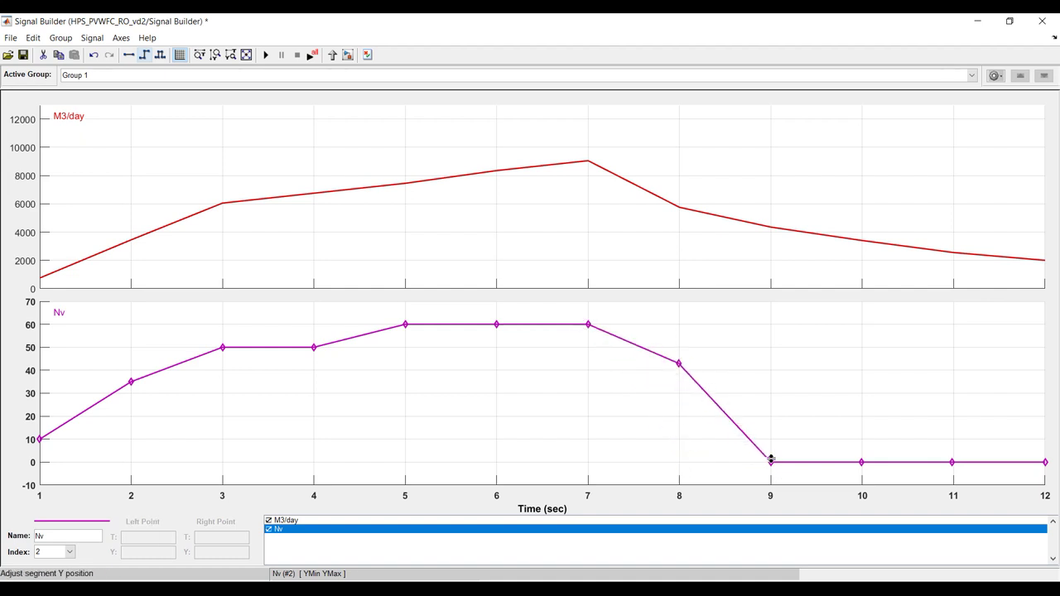
pyautogui.moveTo(770, 462); pyautogui.dragTo(767, 405)
pyautogui.moveTo(863, 461); pyautogui.dragTo(861, 430)
pyautogui.moveTo(953, 461); pyautogui.dragTo(953, 441)
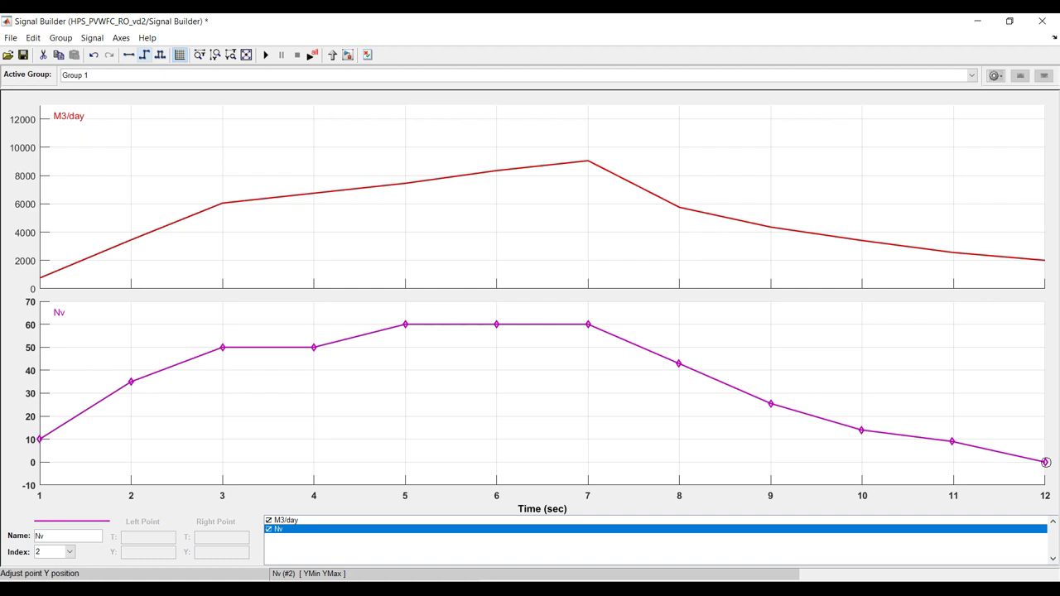
# Step: Check M3/day at 12 s and set Nv's last point, at 12 s, to 20
pyautogui.click(1046, 462)
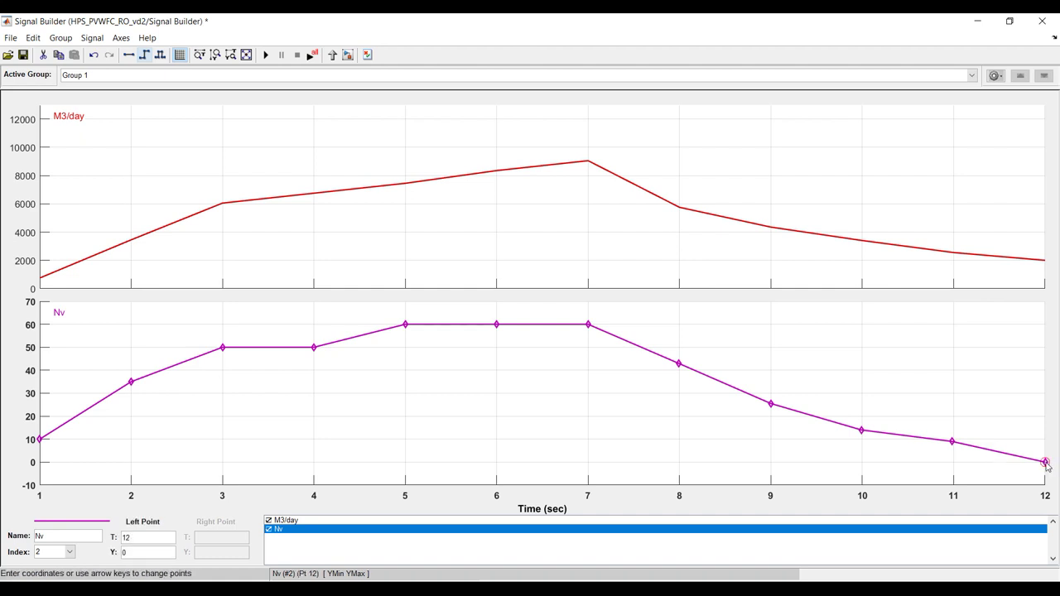
pyautogui.click(1035, 259)
pyautogui.click(1045, 260)
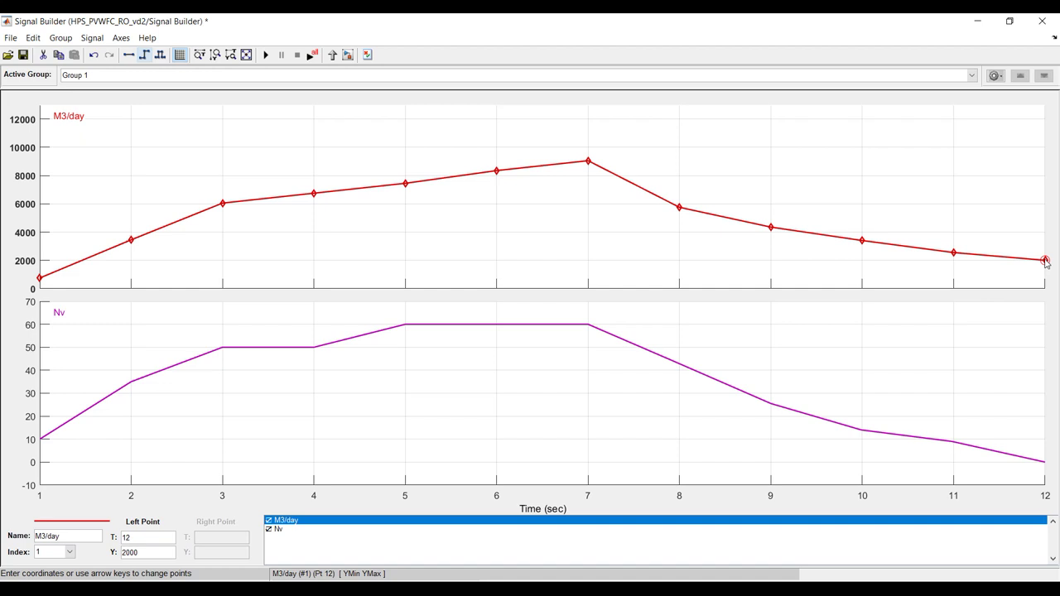
pyautogui.click(1035, 458)
pyautogui.click(1045, 462)
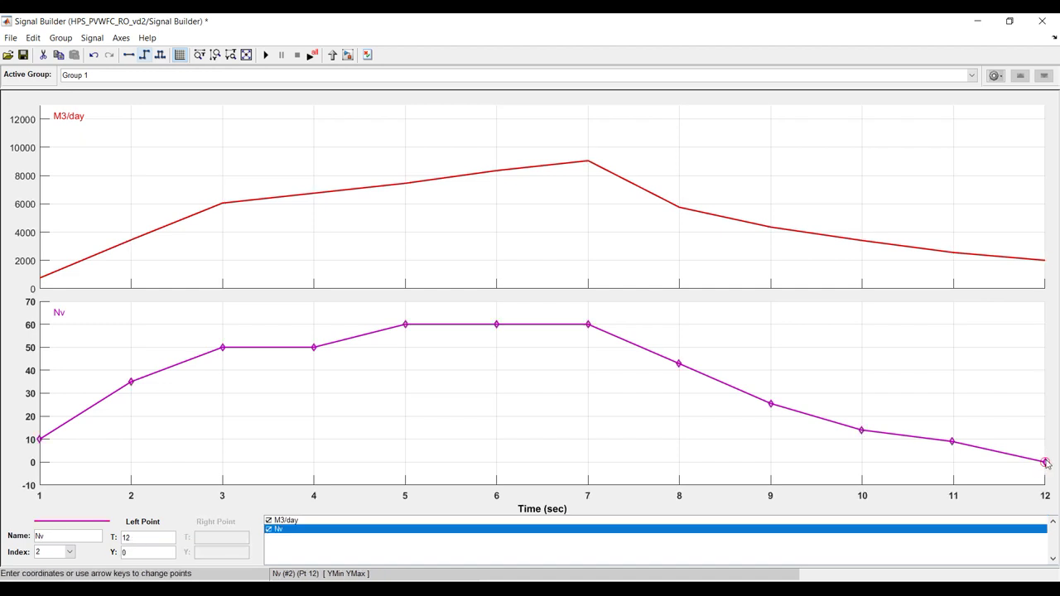
pyautogui.click(144, 552)
pyautogui.write('2.0')
pyautogui.click(151, 539)
# Step: Set Nv's eleventh point to time 11 and value 20
pyautogui.click(953, 461)
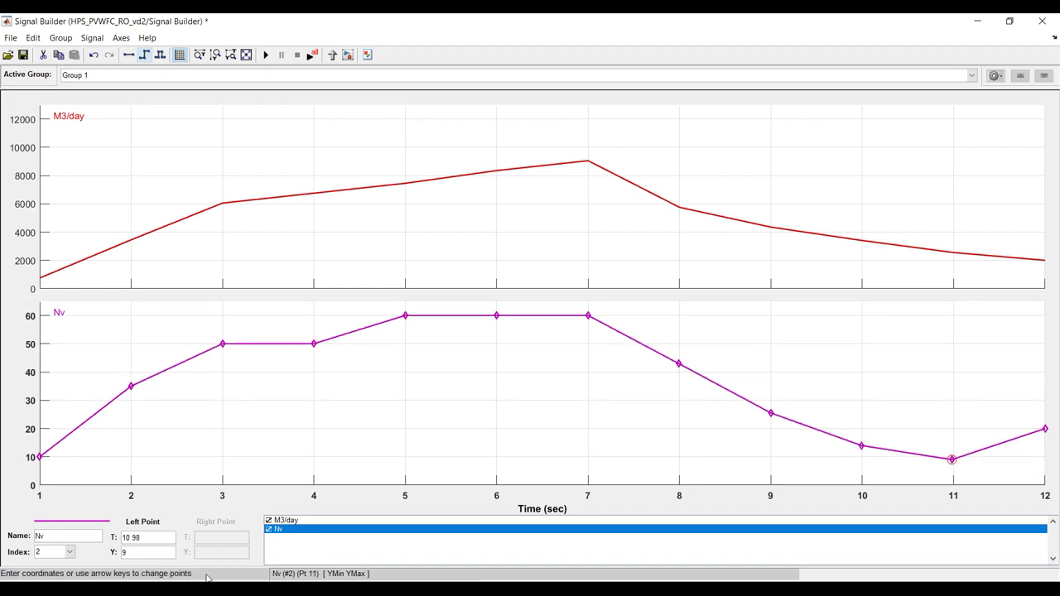
pyautogui.click(158, 551)
pyautogui.write('2.0')
pyautogui.click(155, 538)
pyautogui.doubleClick(155, 537)
pyautogui.write('11')
pyautogui.click(165, 554)
# Step: Set Nv's tenth point to time 10 and value 20
pyautogui.click(863, 445)
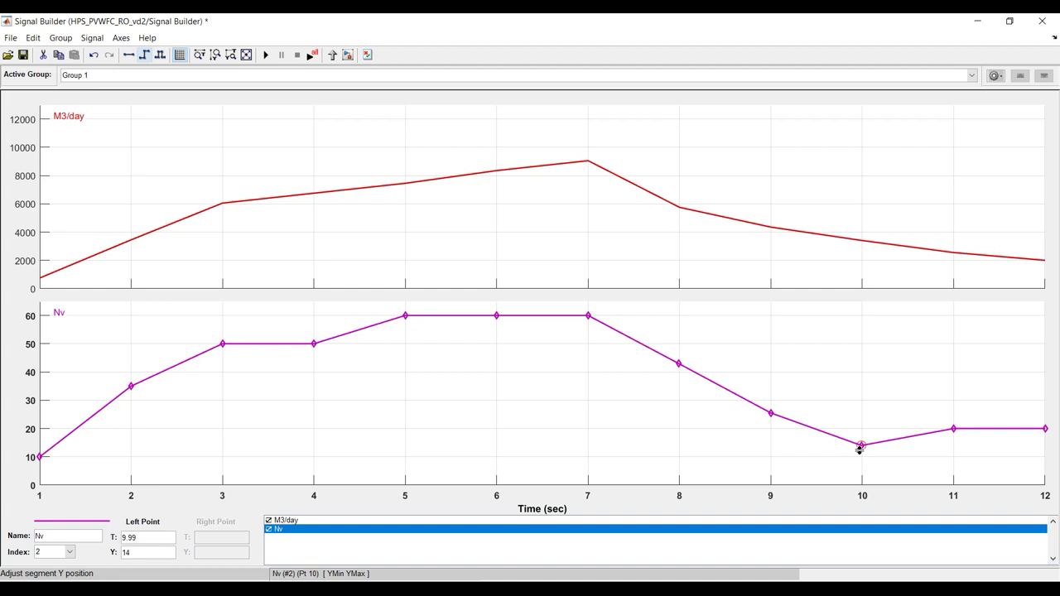
pyautogui.write('20')
pyautogui.doubleClick(164, 537)
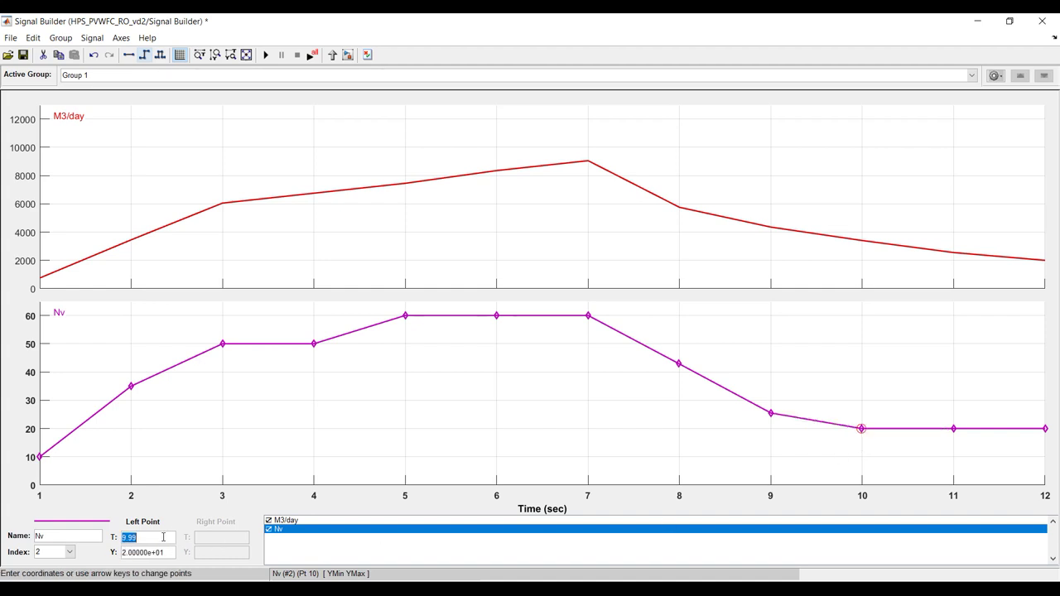
pyautogui.write('10')
pyautogui.press('Return')
# Step: Set Nv's ninth point, at 9 s, to 30 and close Signal Builder
pyautogui.click(771, 414)
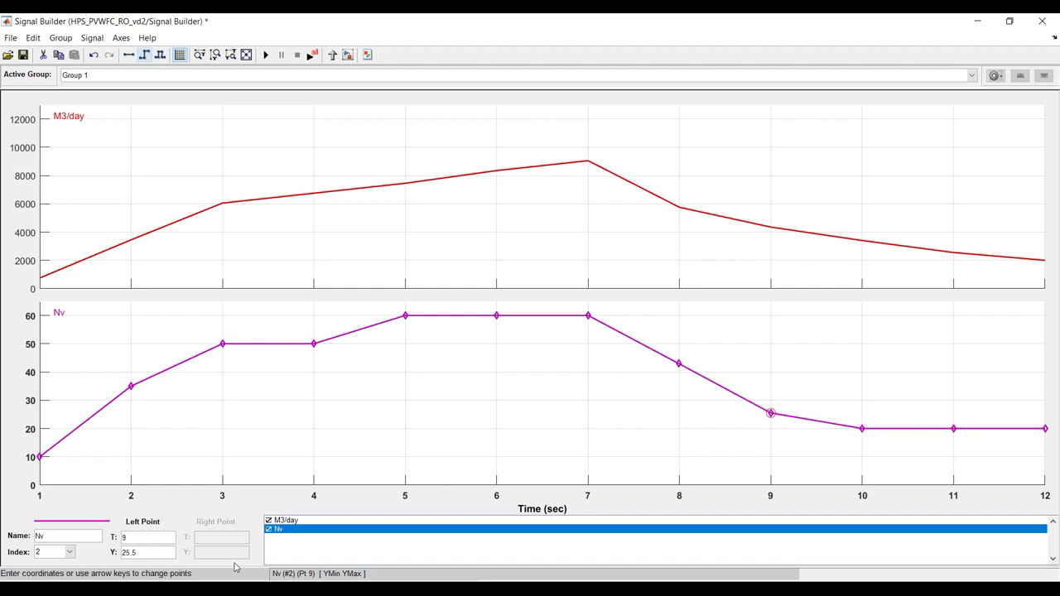
pyautogui.doubleClick(152, 554)
pyautogui.write('30')
pyautogui.press('Return')
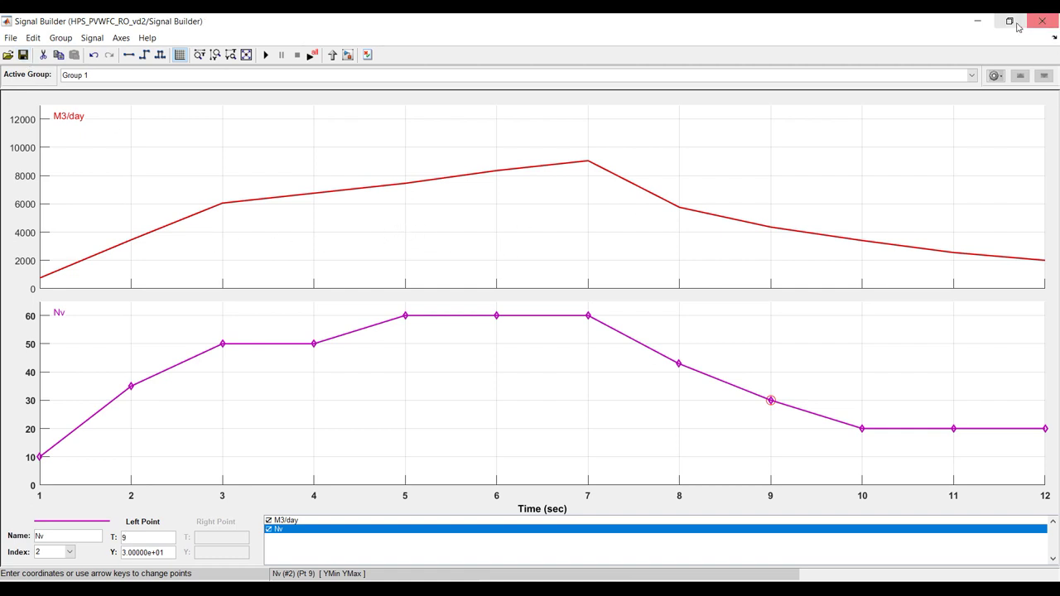
pyautogui.click(1042, 22)
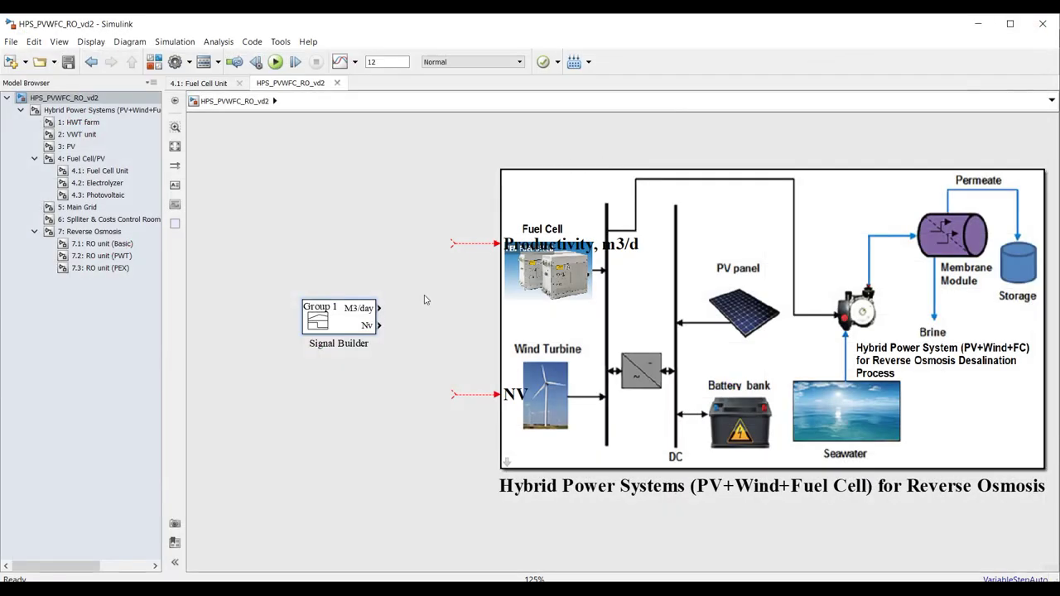
# Step: Connect the M3/day output to the Productivity input and the Nv output to the NV input, and save the model
pyautogui.moveTo(380, 309); pyautogui.dragTo(456, 245)
pyautogui.moveTo(379, 326); pyautogui.dragTo(454, 396)
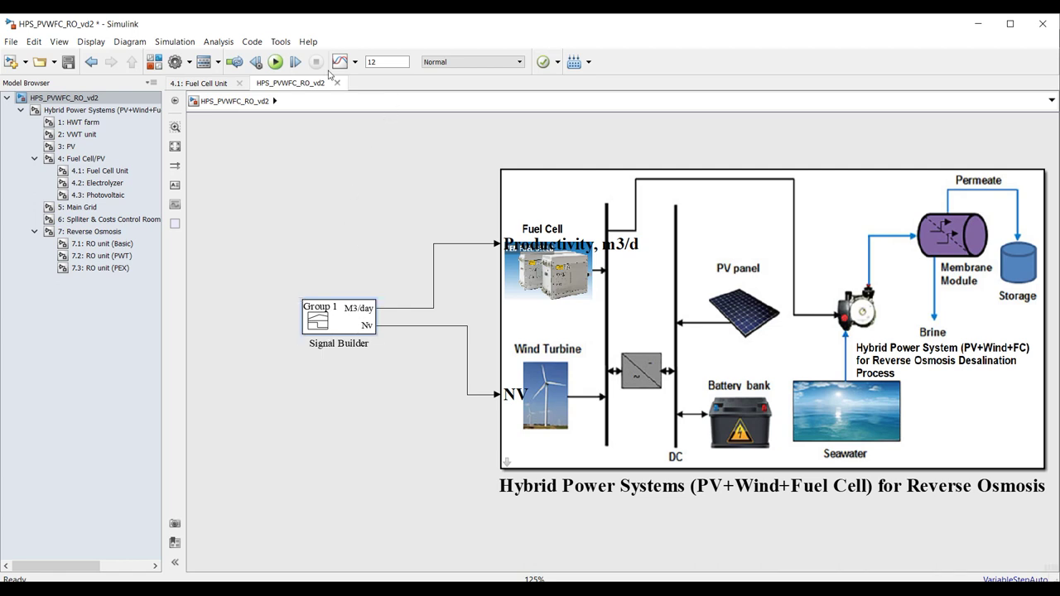
pyautogui.click(69, 62)
# Step: Move the Signal Builder block closer to the hybrid power system subsystem and fit the diagram to the view
pyautogui.moveTo(348, 329); pyautogui.dragTo(456, 326)
pyautogui.click(175, 146)
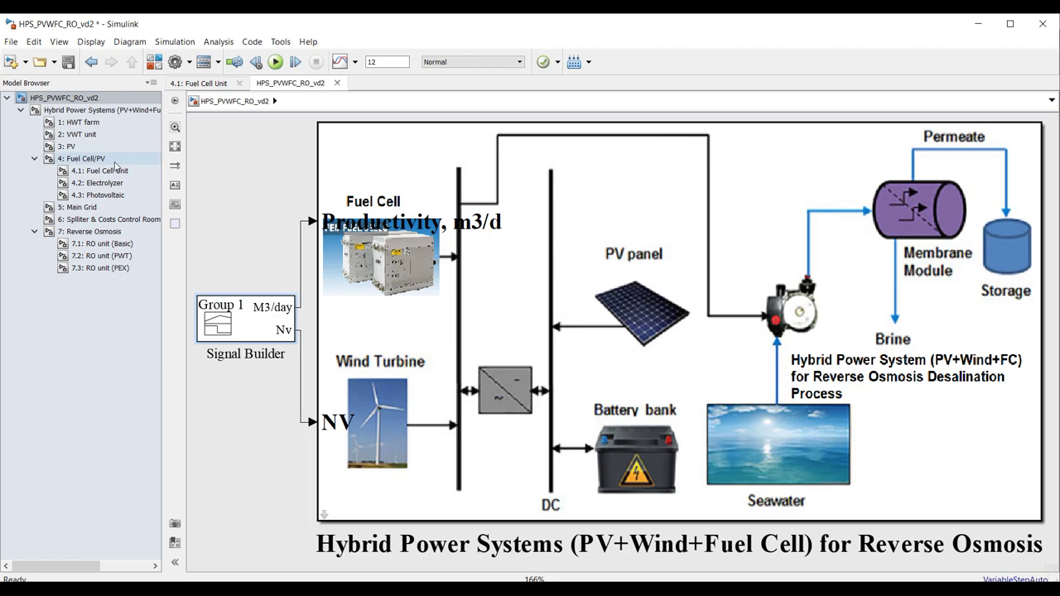
# Step: Inspect the control room subsystem (block 6) and review its splitter ratio and upper, mid and lower load limits
pyautogui.click(101, 219)
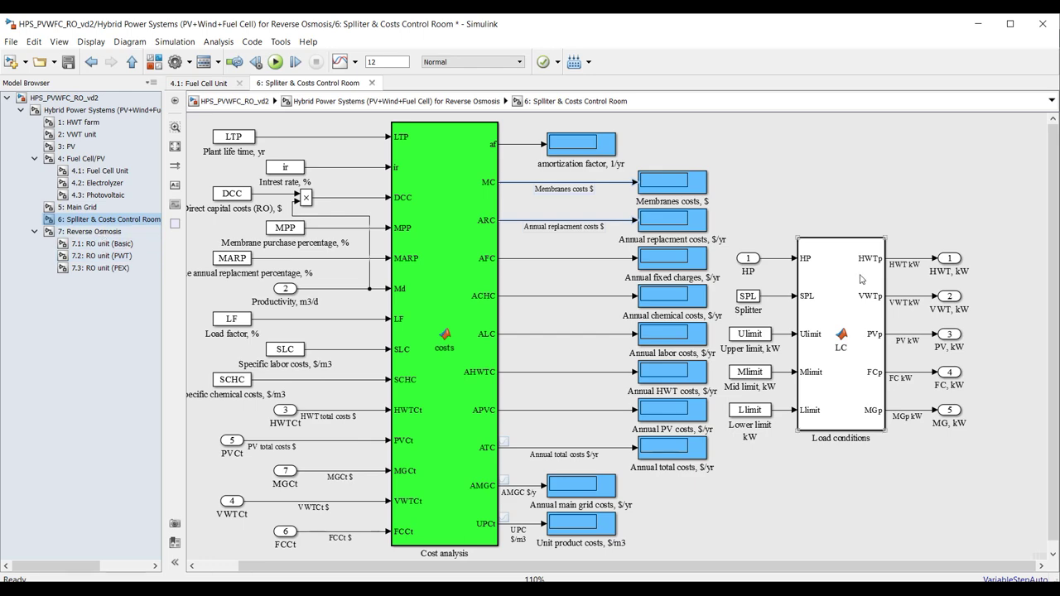
pyautogui.click(107, 110)
pyautogui.doubleClick(632, 299)
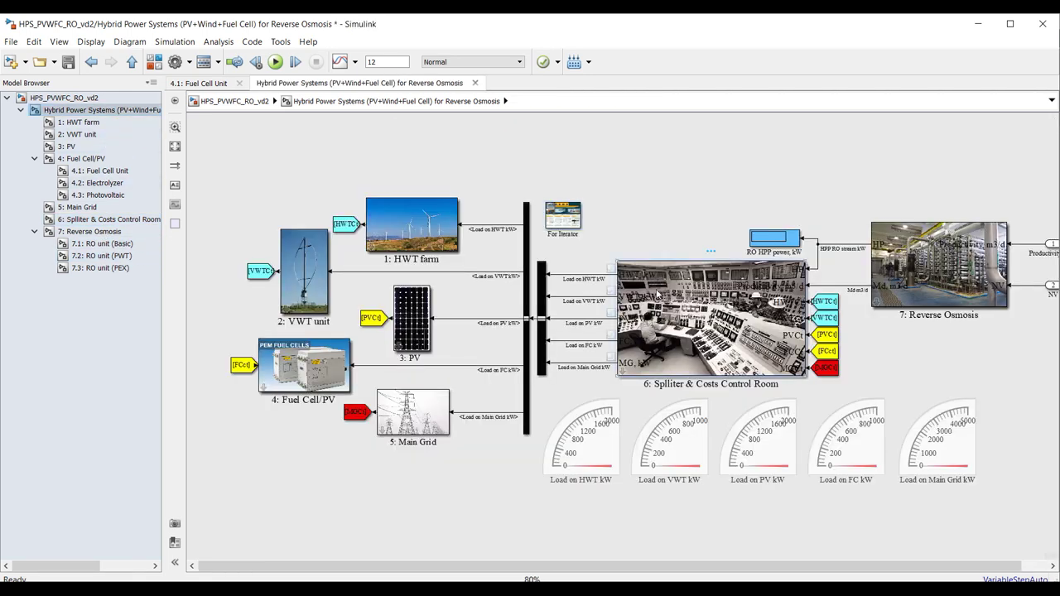
pyautogui.press('Tab')
pyautogui.press('Tab')
pyautogui.press('Tab')
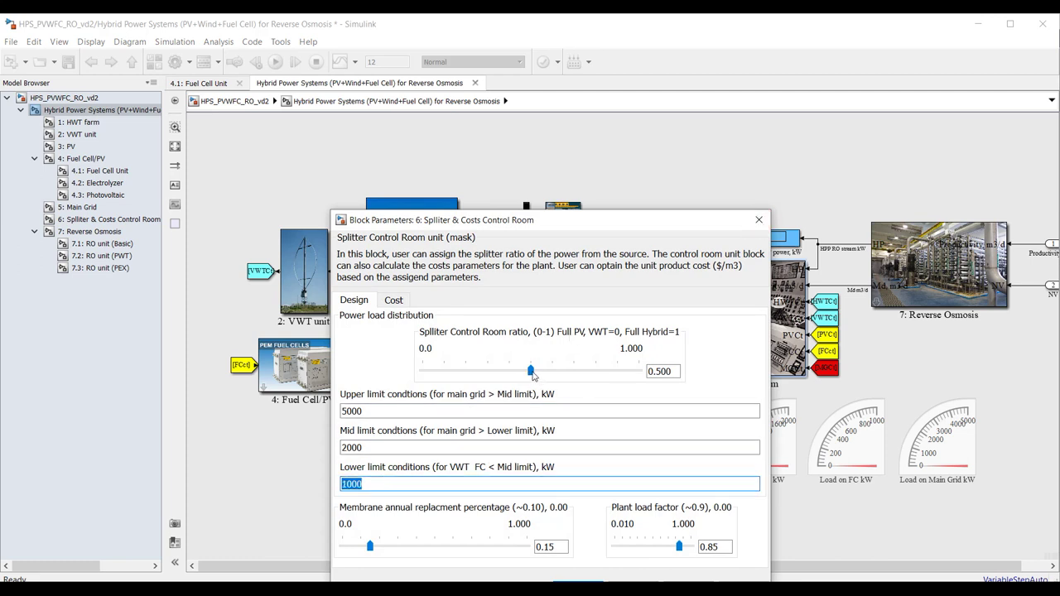
pyautogui.click(759, 220)
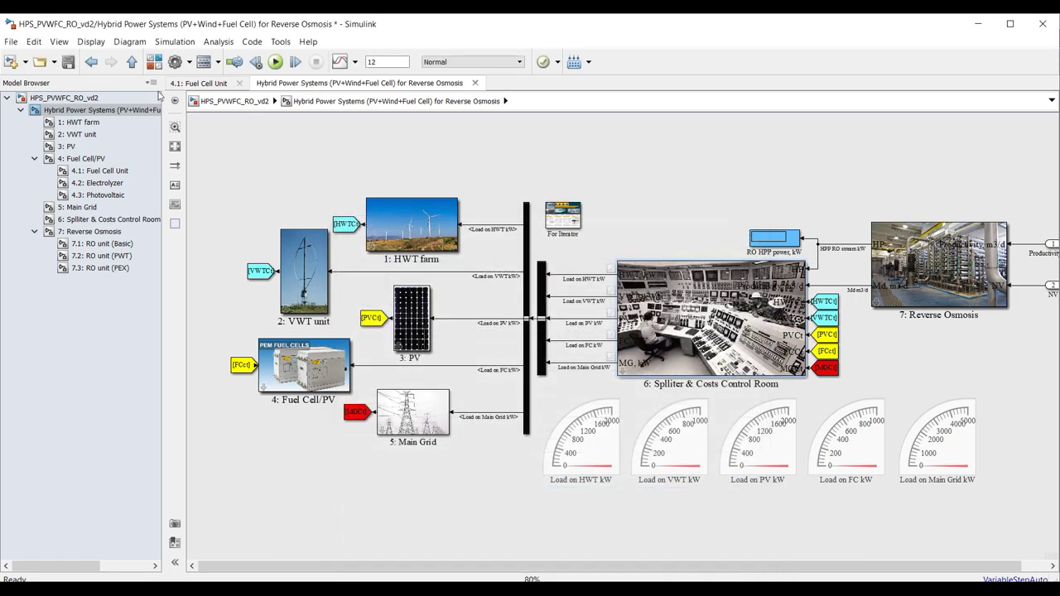
# Step: Save and simulate the model, and open the logged results in the Simulation Data Inspector
pyautogui.click(68, 62)
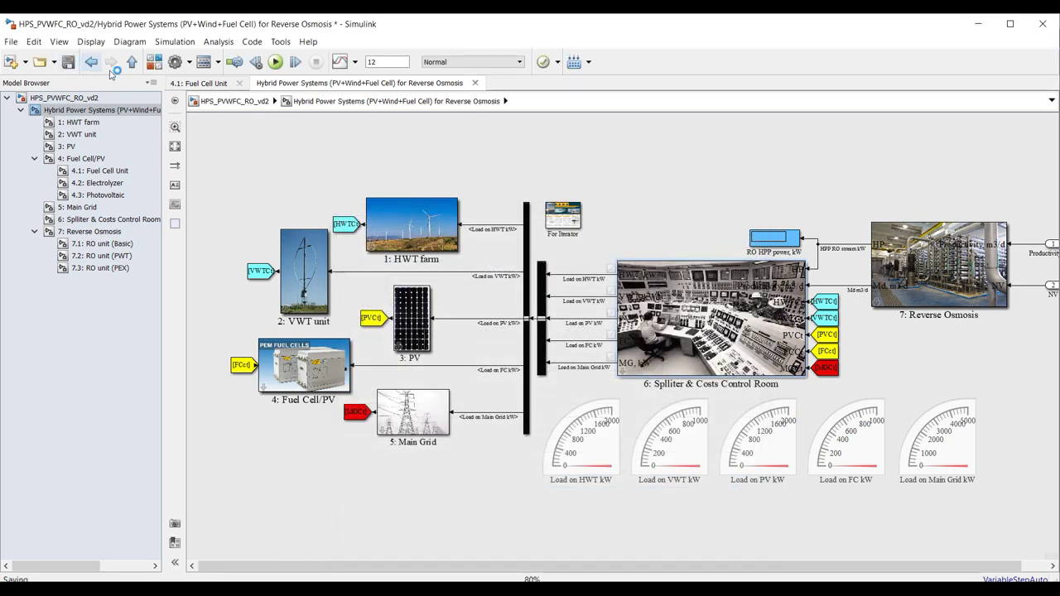
pyautogui.click(275, 62)
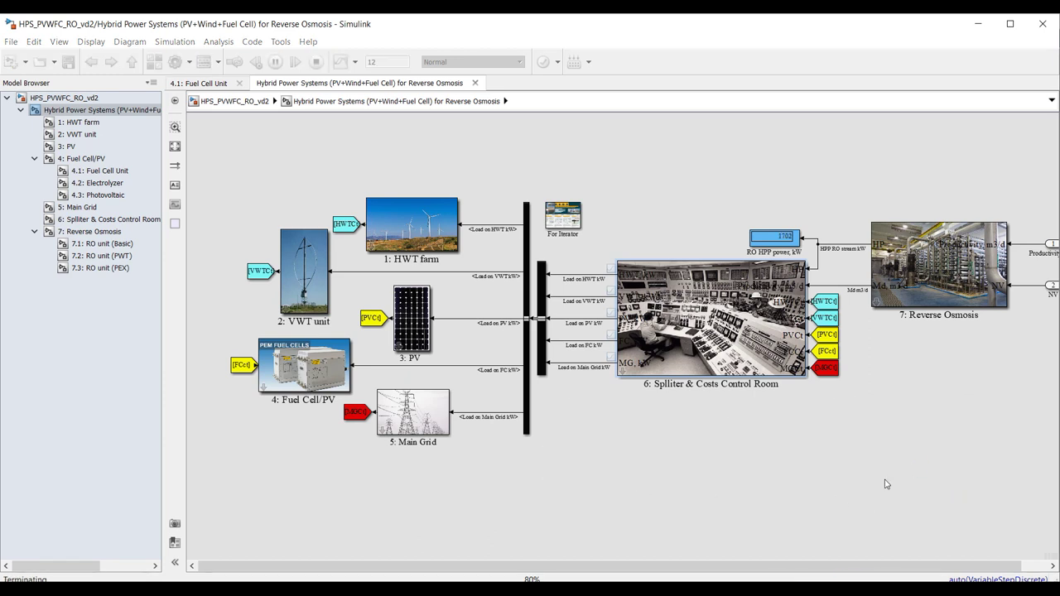
pyautogui.click(342, 63)
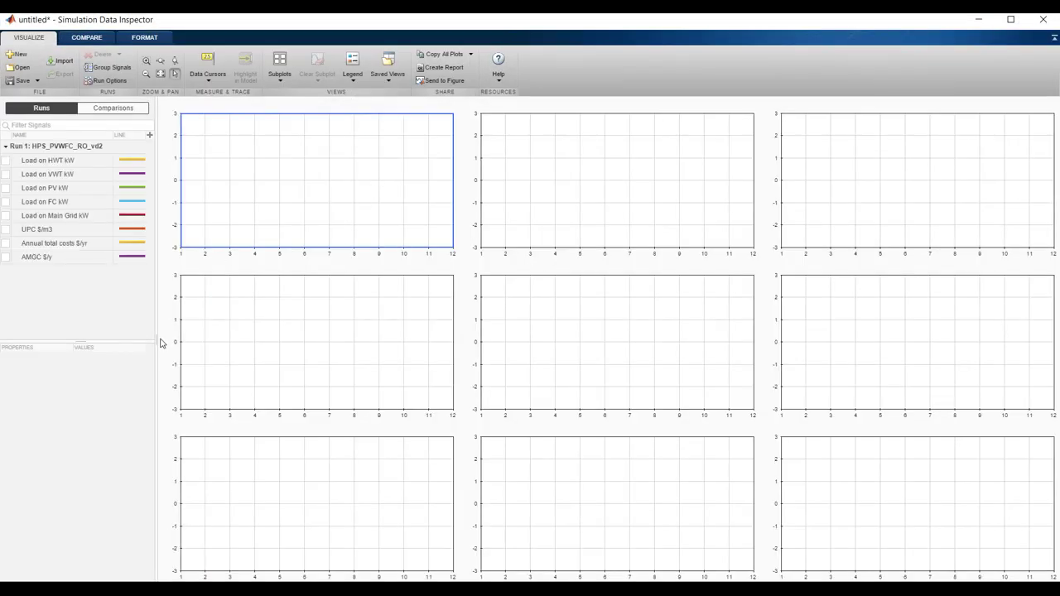
# Step: Plot Load on HWT kW, Load on VWT kW and Load on PV kW in the three separate subplots of the first row
pyautogui.click(6, 161)
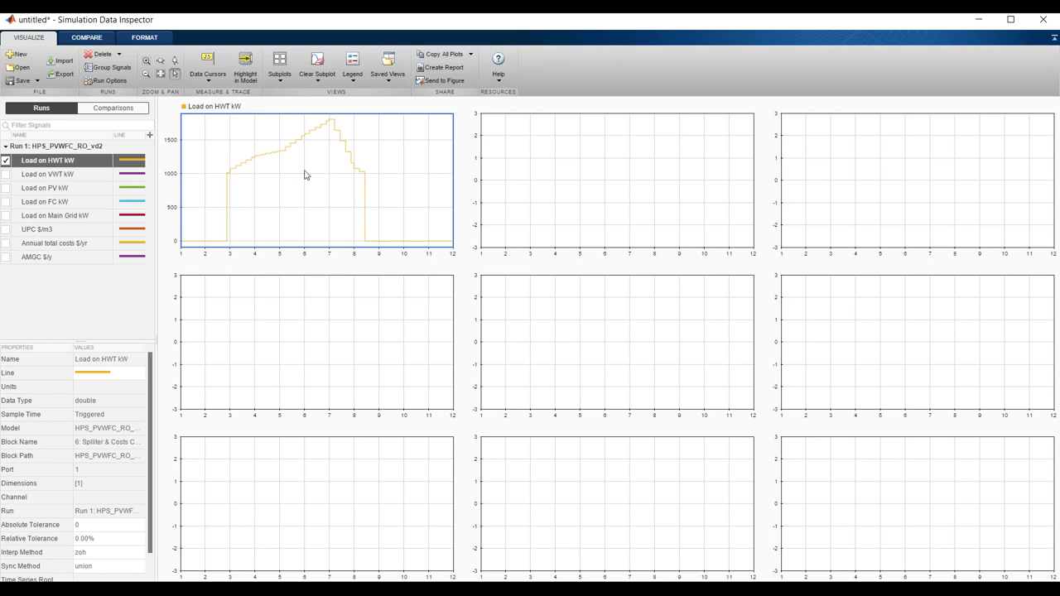
pyautogui.click(524, 163)
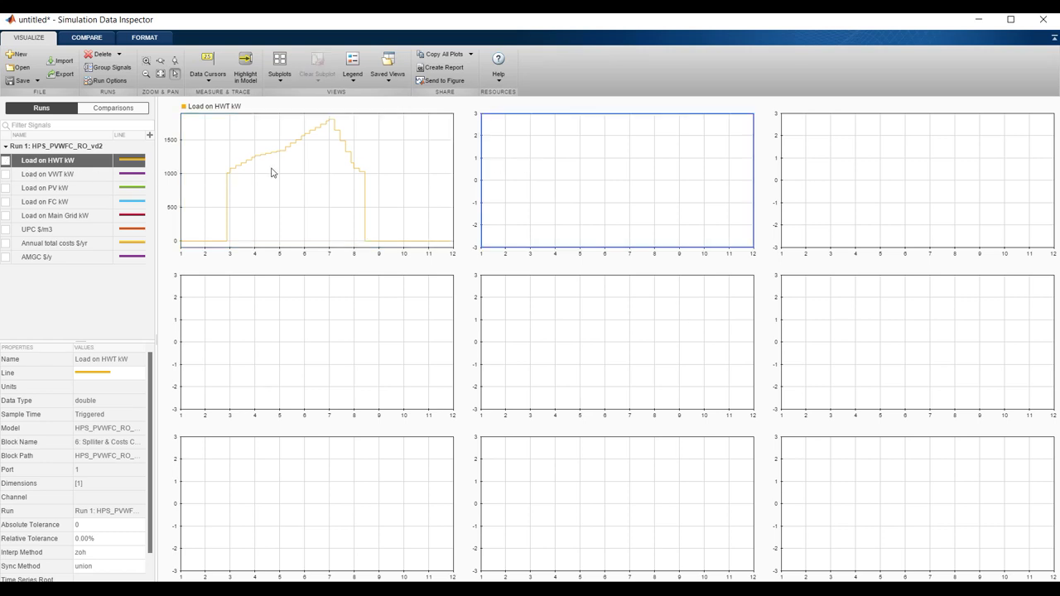
pyautogui.click(6, 174)
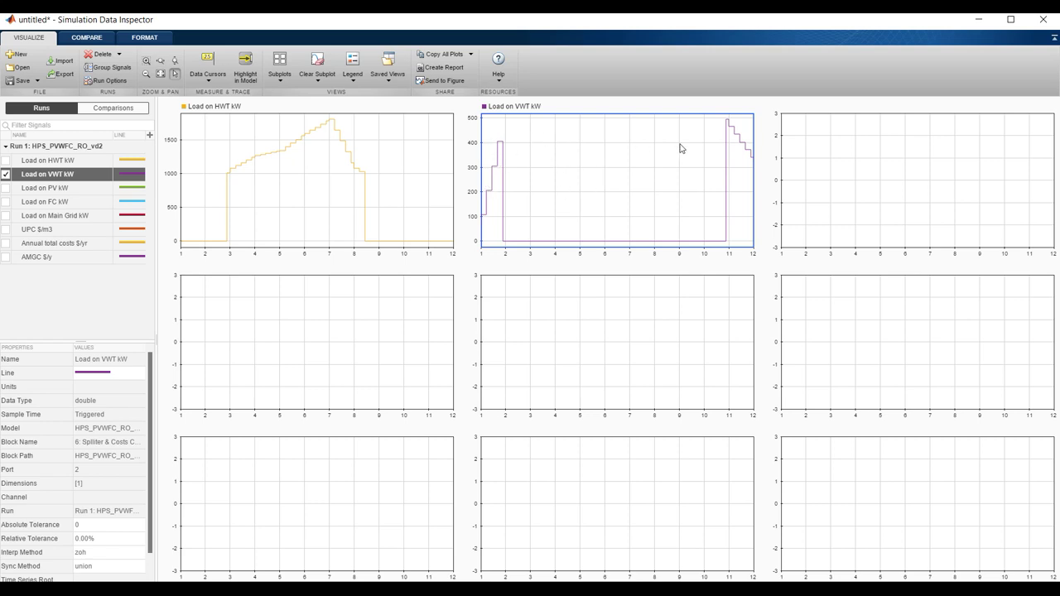
pyautogui.click(842, 156)
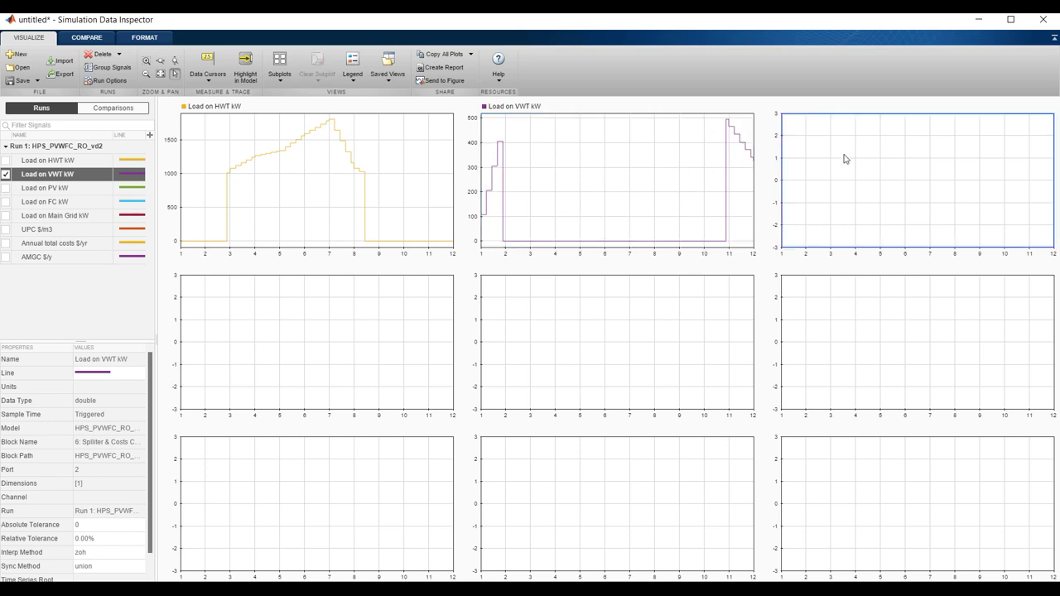
pyautogui.click(7, 188)
# Step: Overlay Load on PV kW on the HWT subplot, and plot Load on FC kW in its own second-row subplot and over the VWT load
pyautogui.click(295, 207)
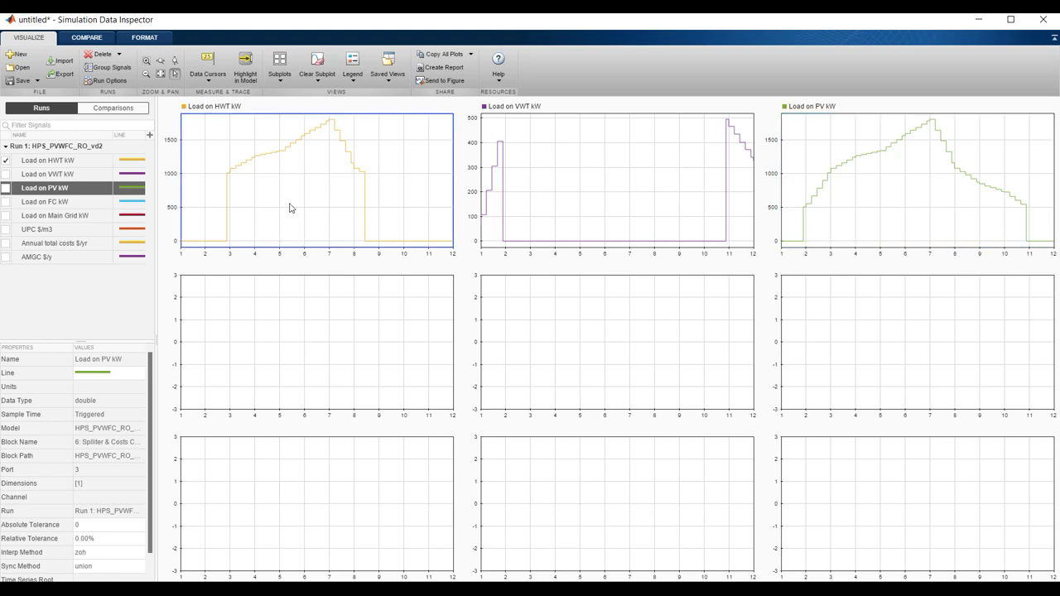
pyautogui.click(7, 188)
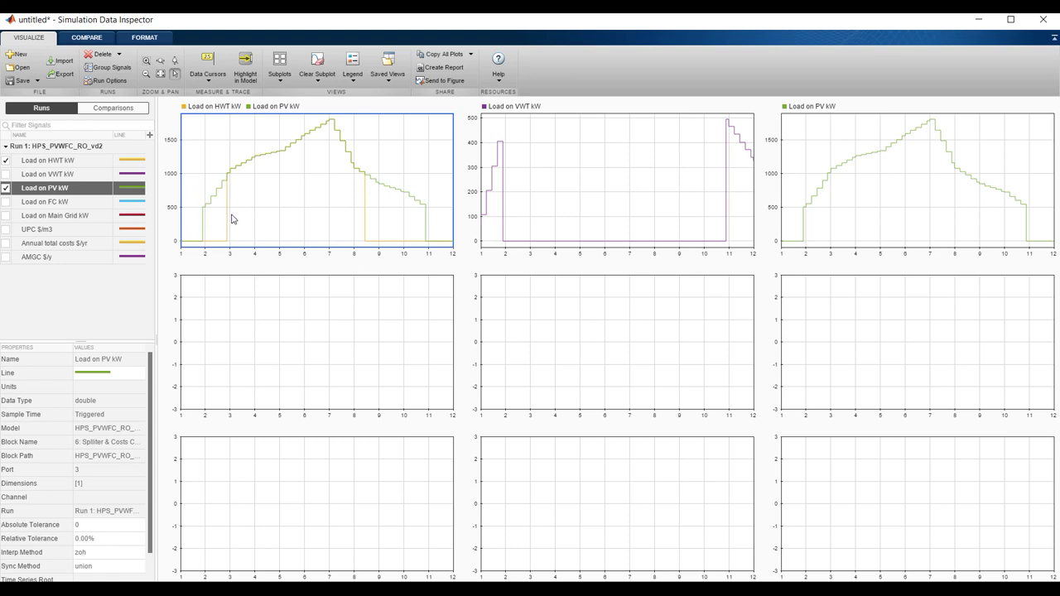
pyautogui.click(320, 348)
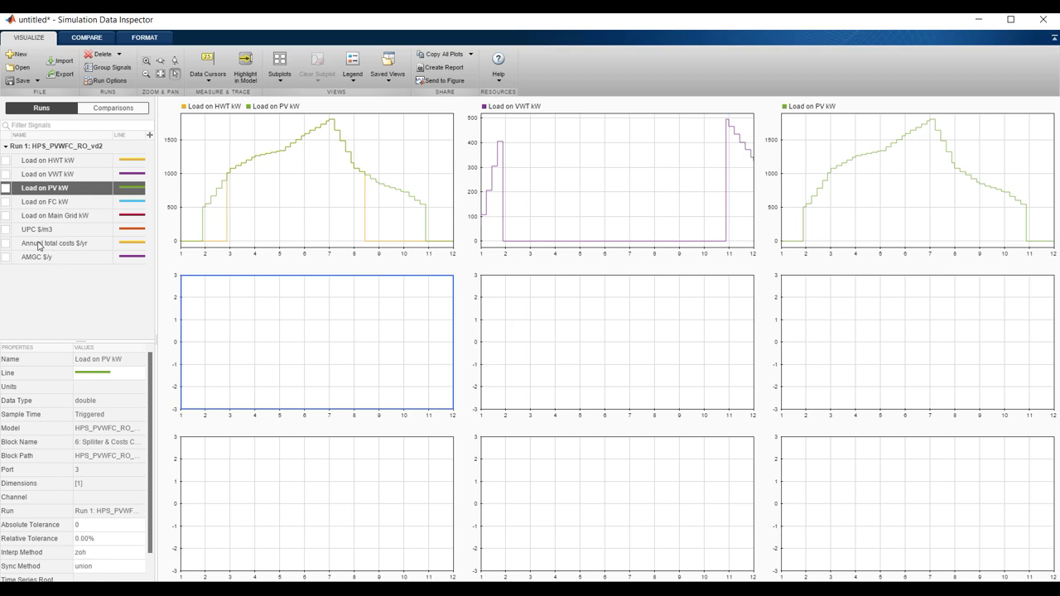
pyautogui.click(6, 202)
pyautogui.click(593, 181)
pyautogui.click(6, 202)
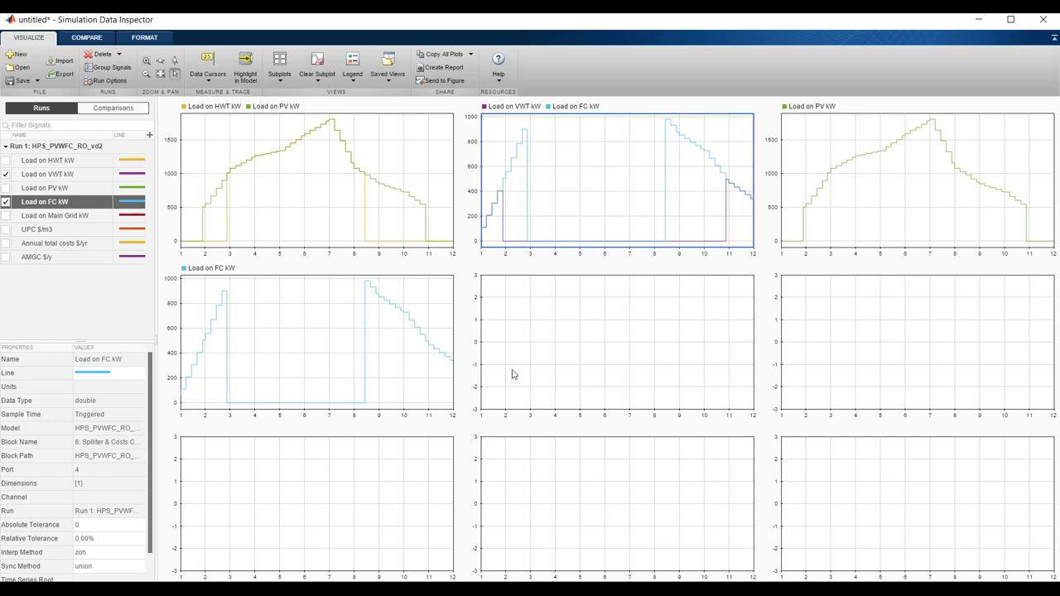
# Step: Plot Load on Main Grid kW in the centre subplot and replace it with UPC $/m3
pyautogui.click(570, 337)
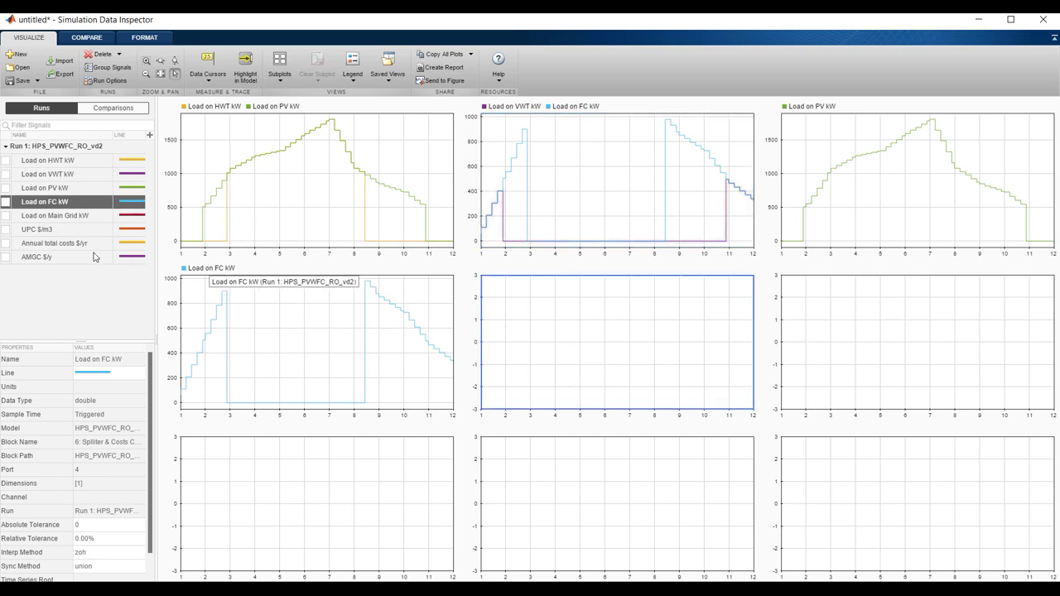
pyautogui.click(7, 216)
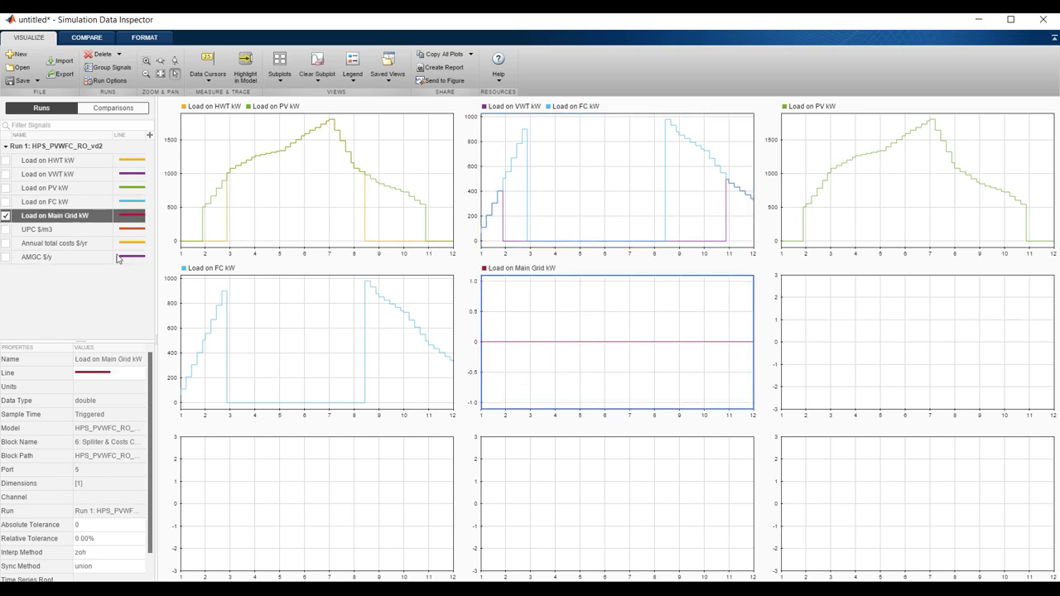
pyautogui.click(6, 216)
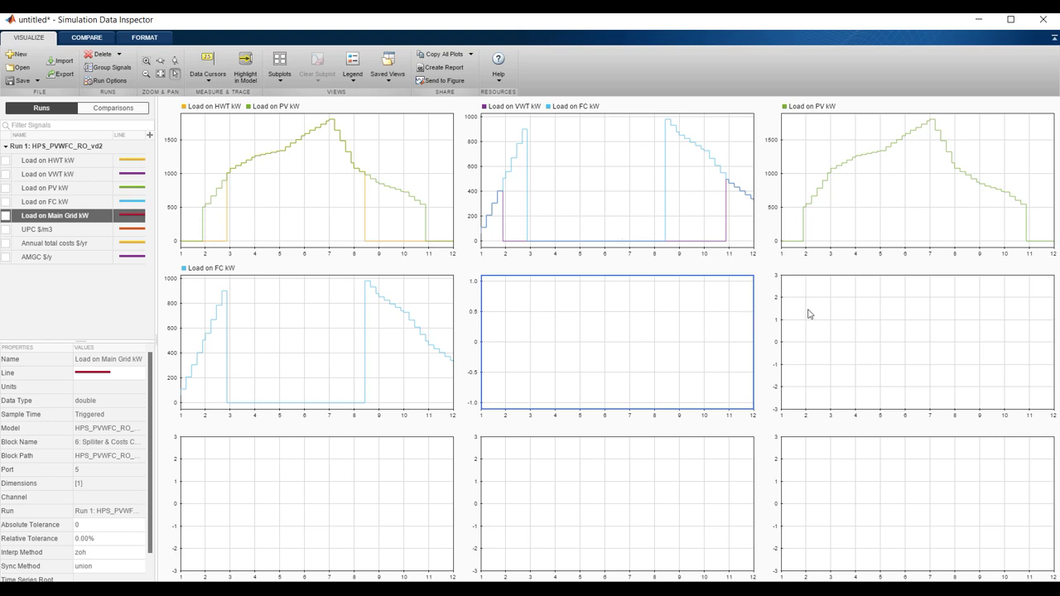
pyautogui.click(6, 229)
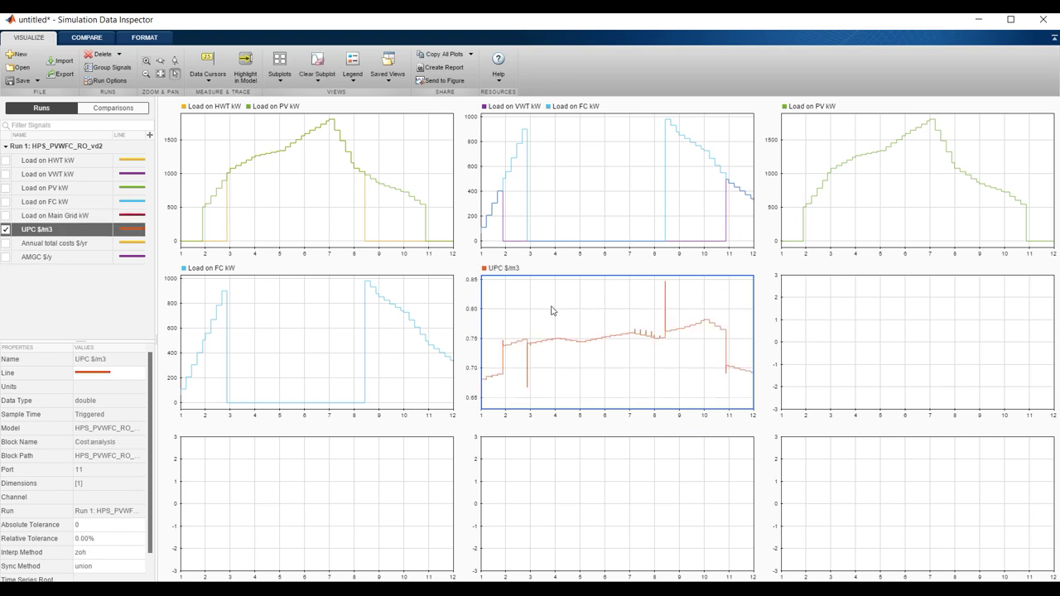